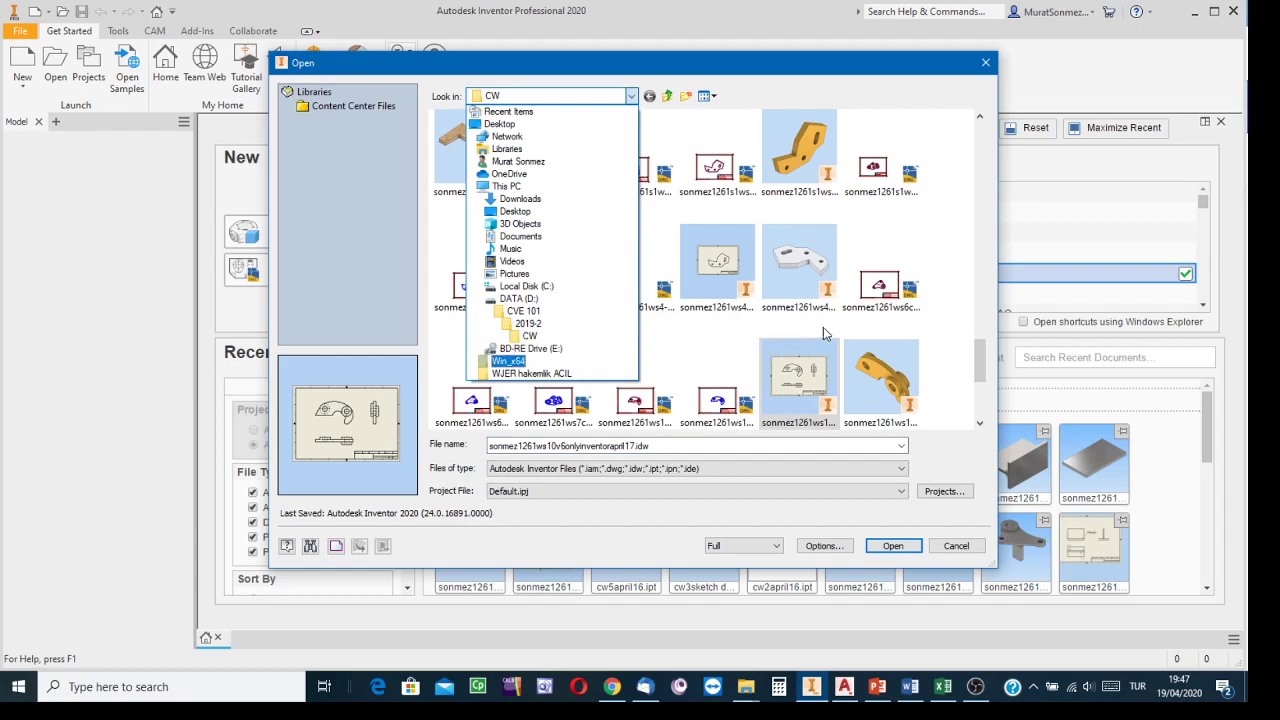
left_click(797, 165)
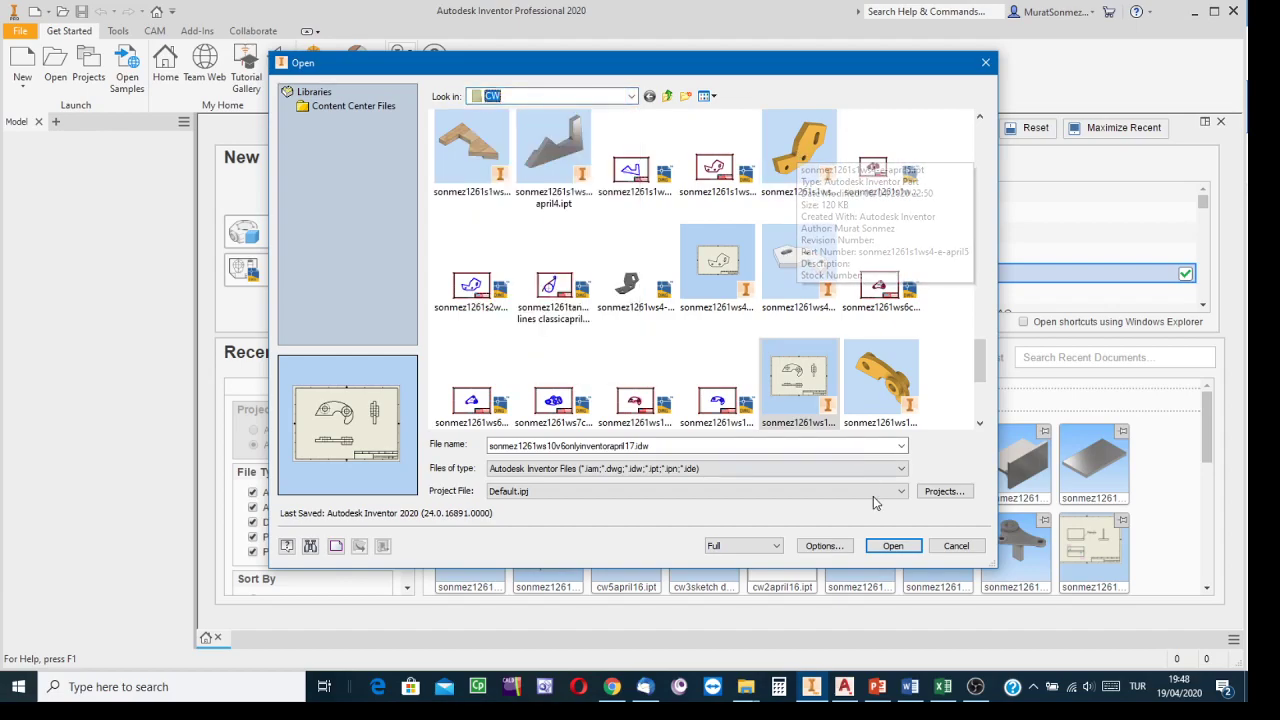
left_click(893, 546)
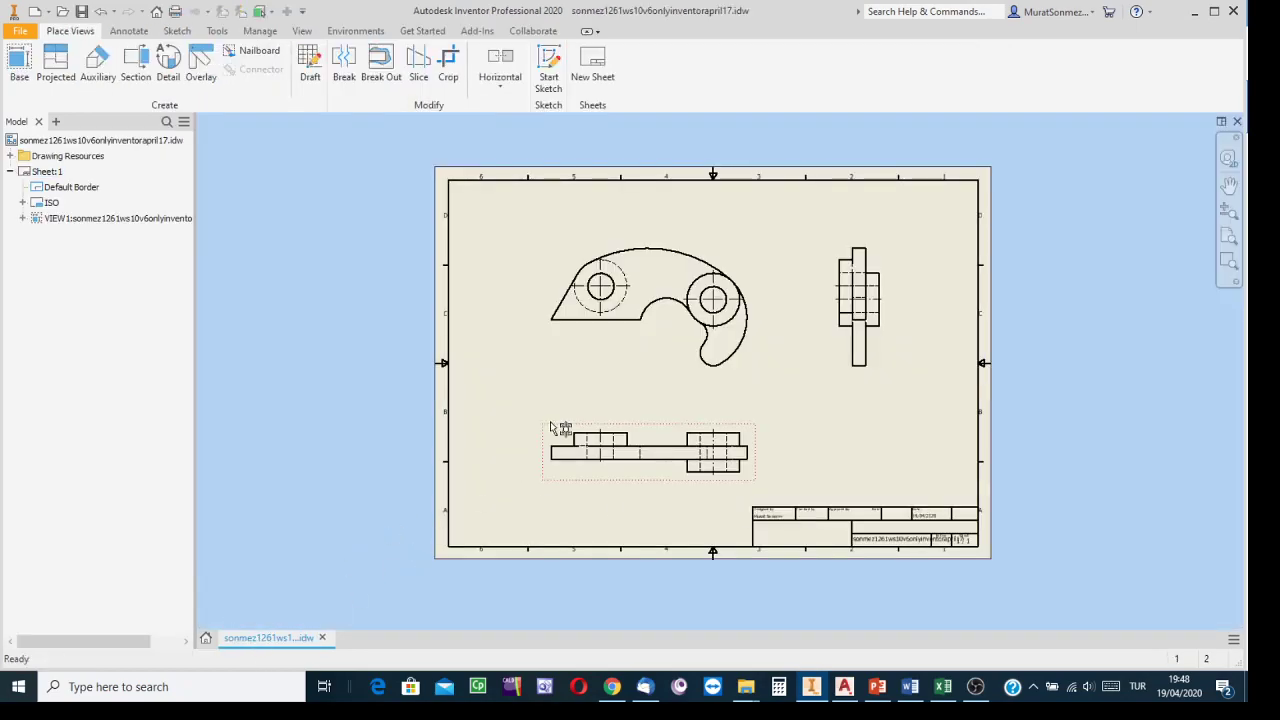
left_click(323, 638)
left_click(487, 373)
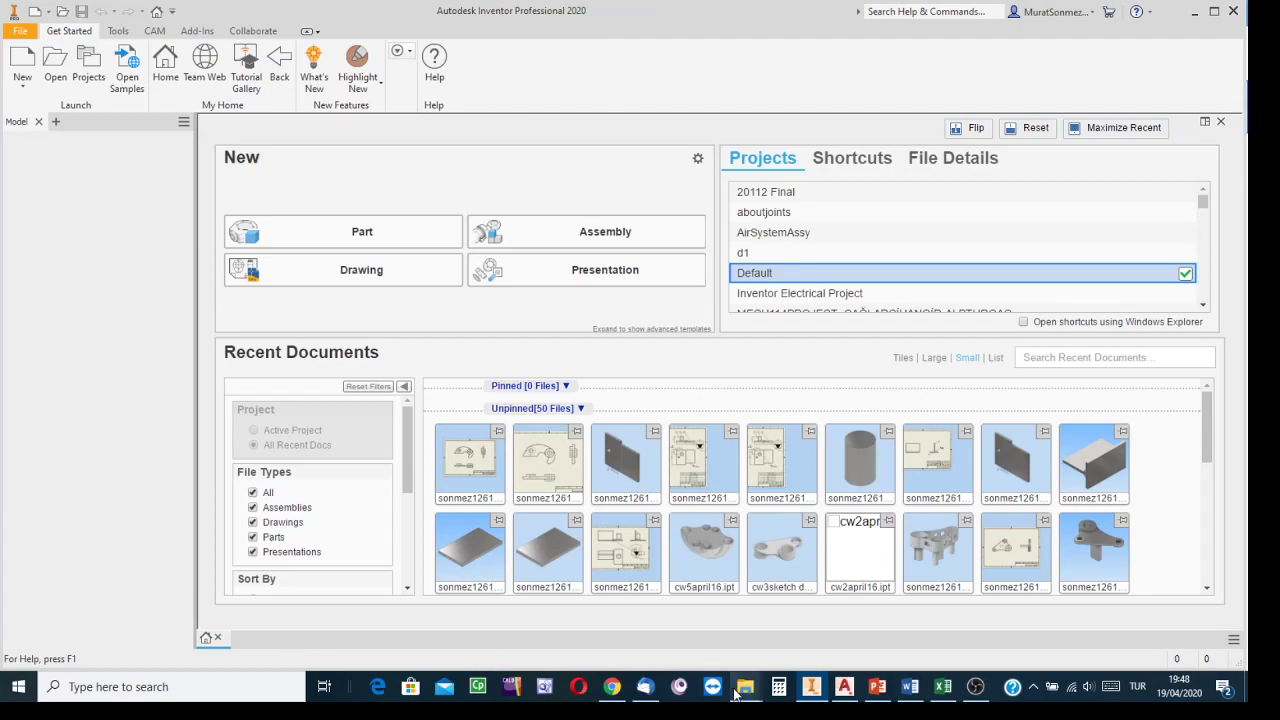
Switch to File Explorer and look through the files in the CW folder
mouse_move(740, 690)
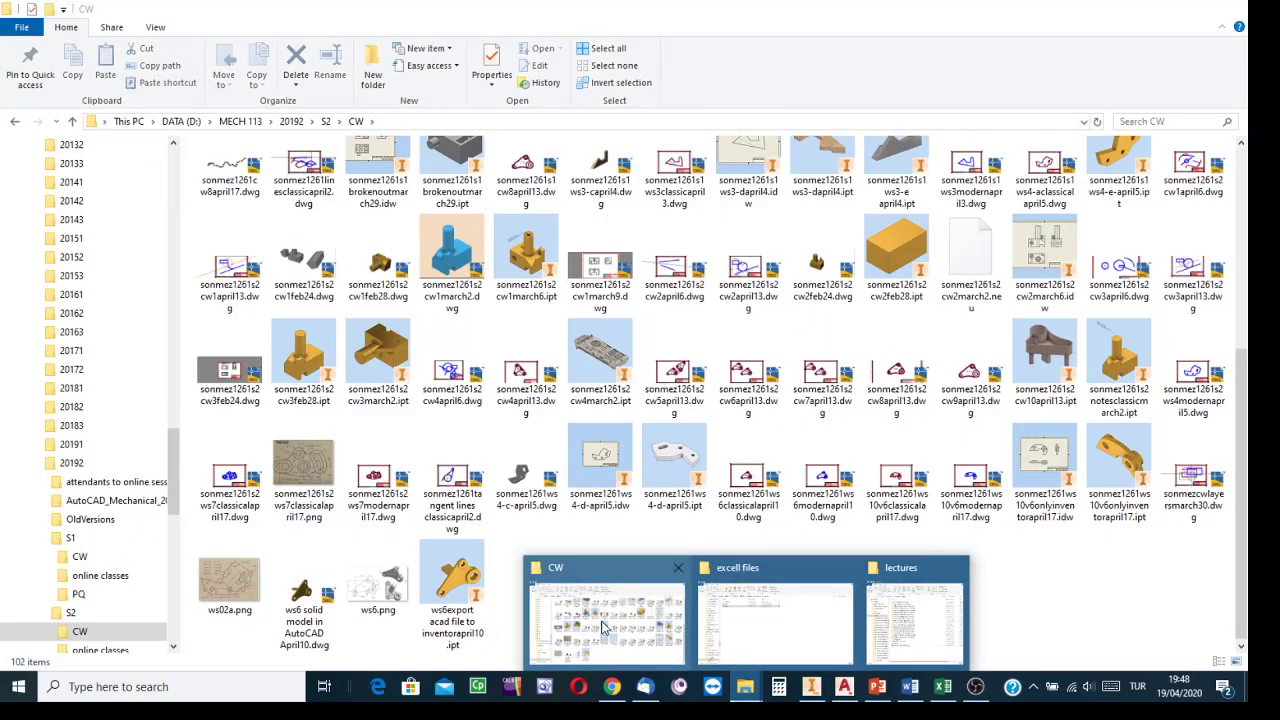
left_click(604, 628)
scroll(996, 628, "up", 5)
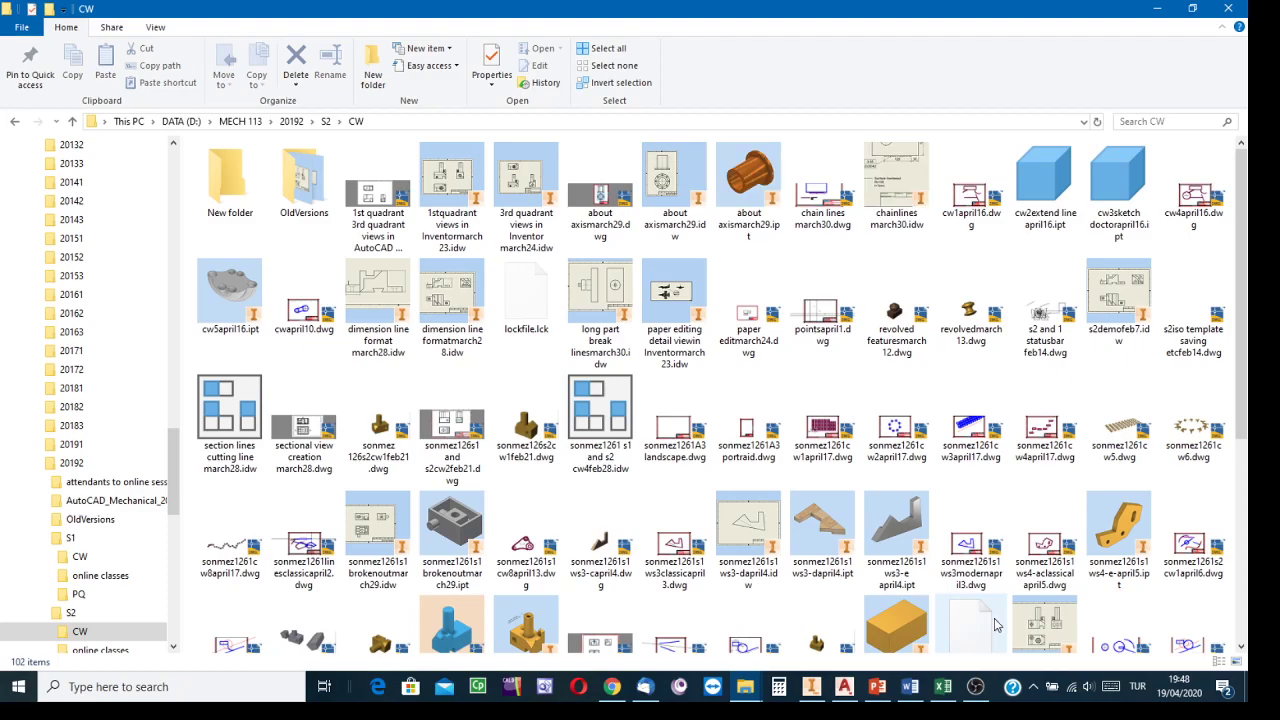
Switch back to Inventor and open the part sonmez1261s1ws4-e-april5.ipt from the CW folder
left_click(812, 686)
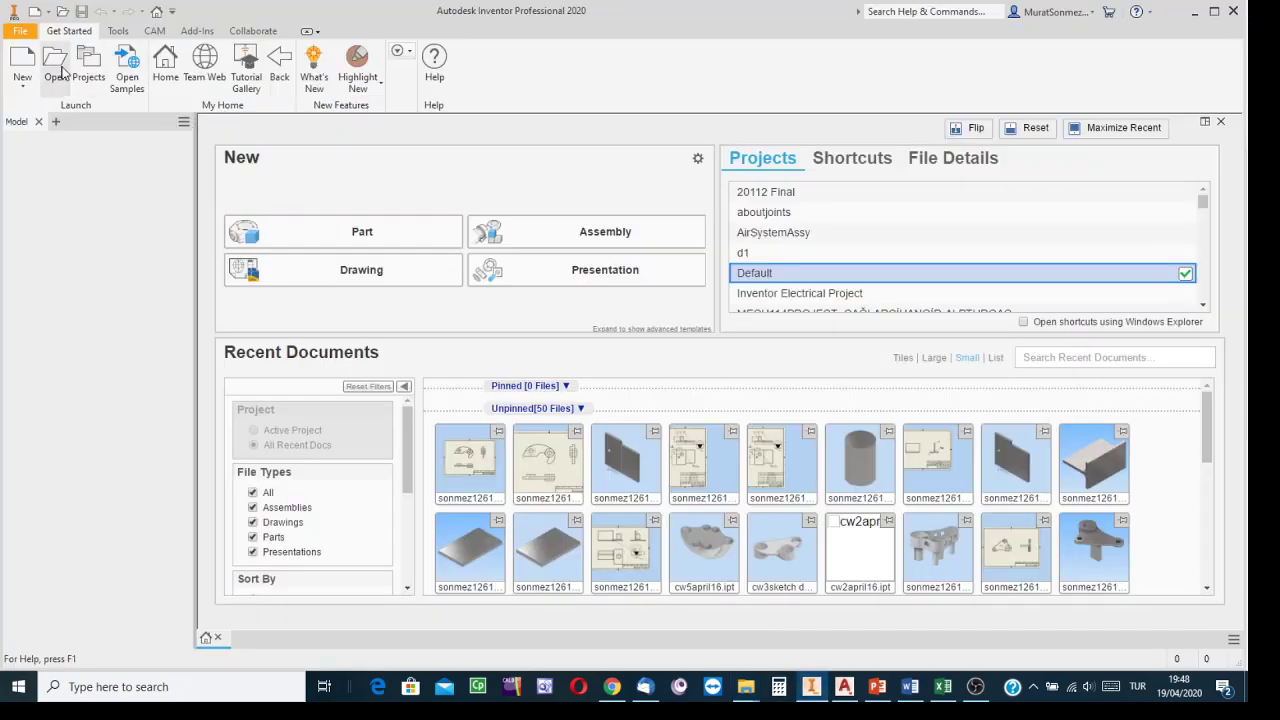
left_click(57, 66)
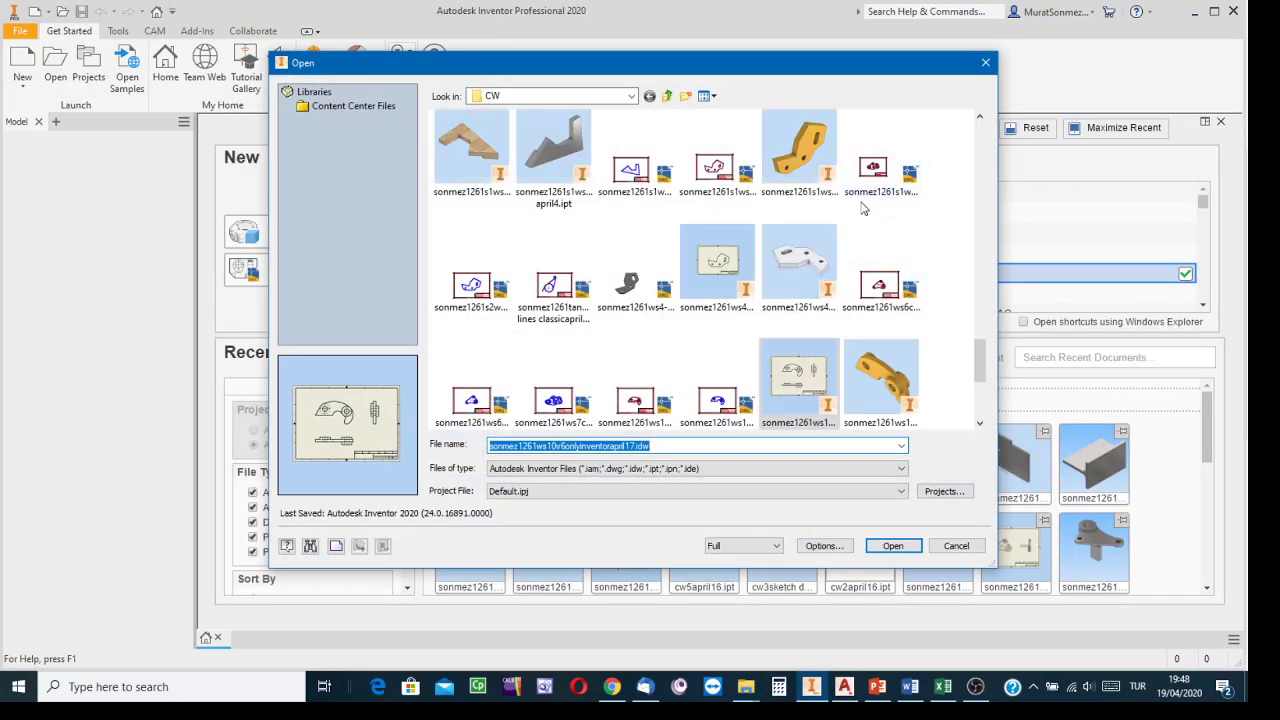
left_click(786, 148)
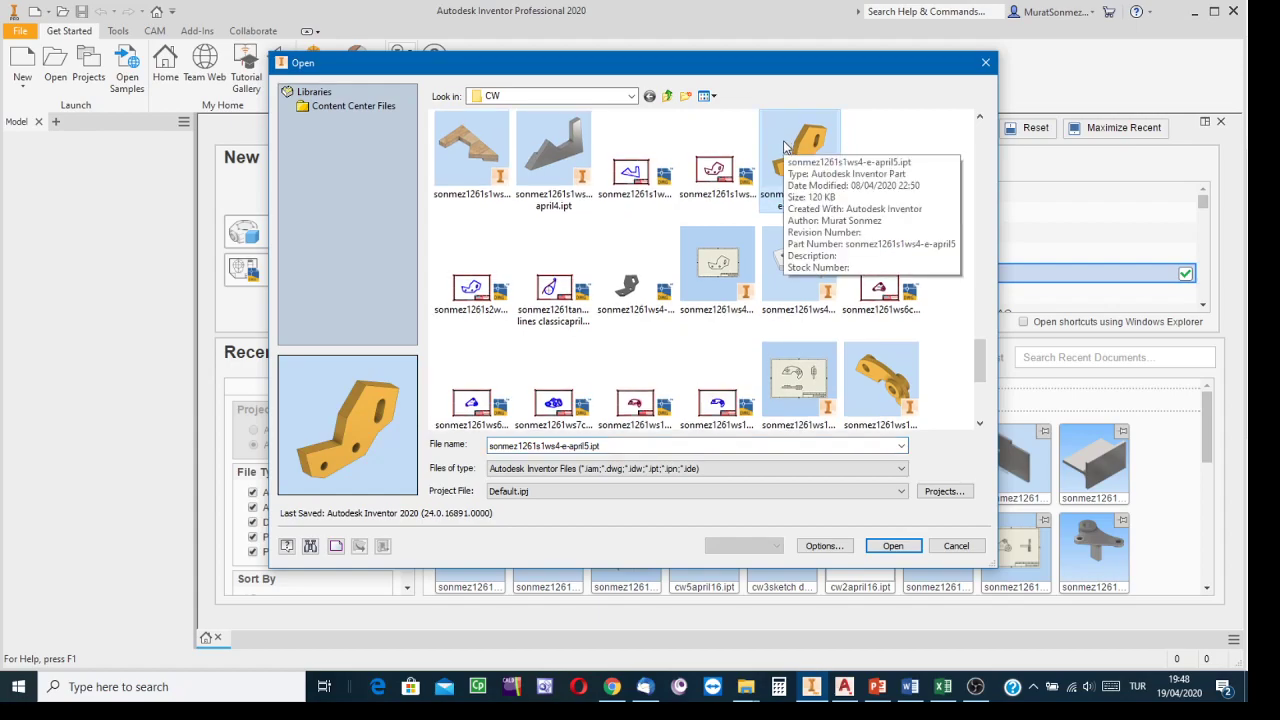
left_click(893, 546)
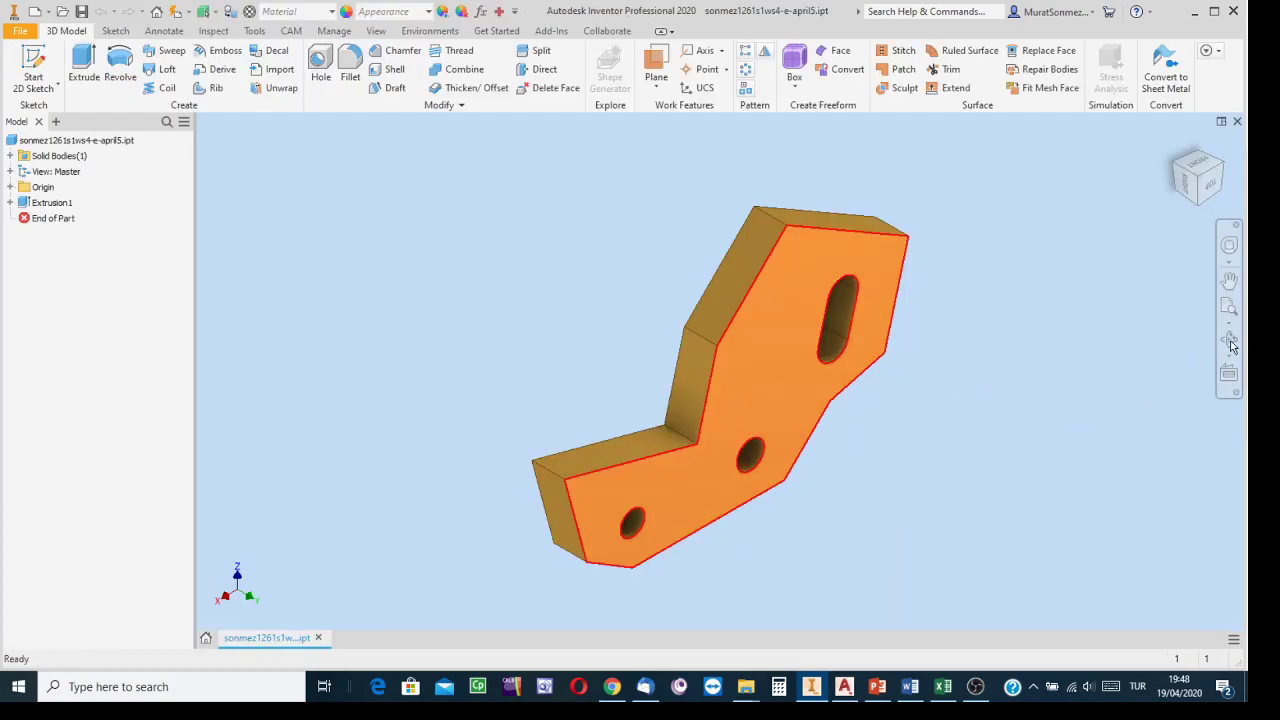
left_click(1229, 341)
left_click_drag(742, 382, 707, 215)
key("Escape")
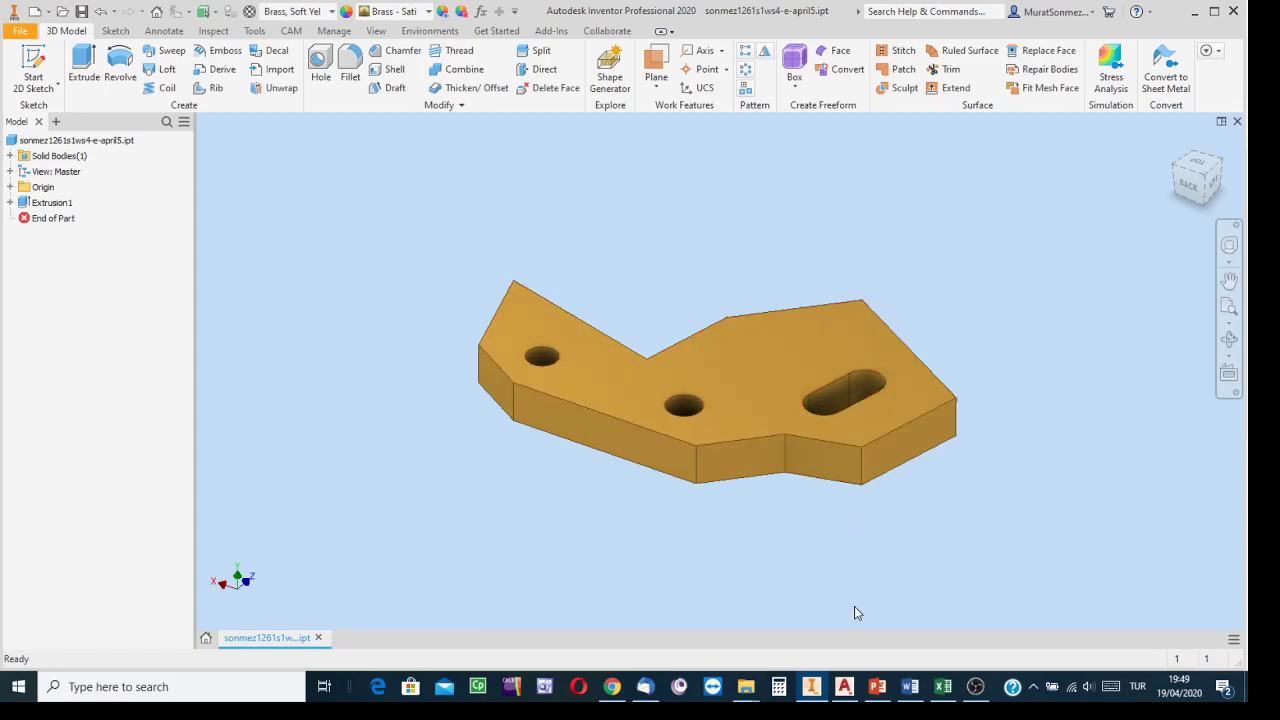
Switch to AutoCAD Mechanical and bring up the drawing "ws6 solid model in AutoCAD April10"
left_click(845, 686)
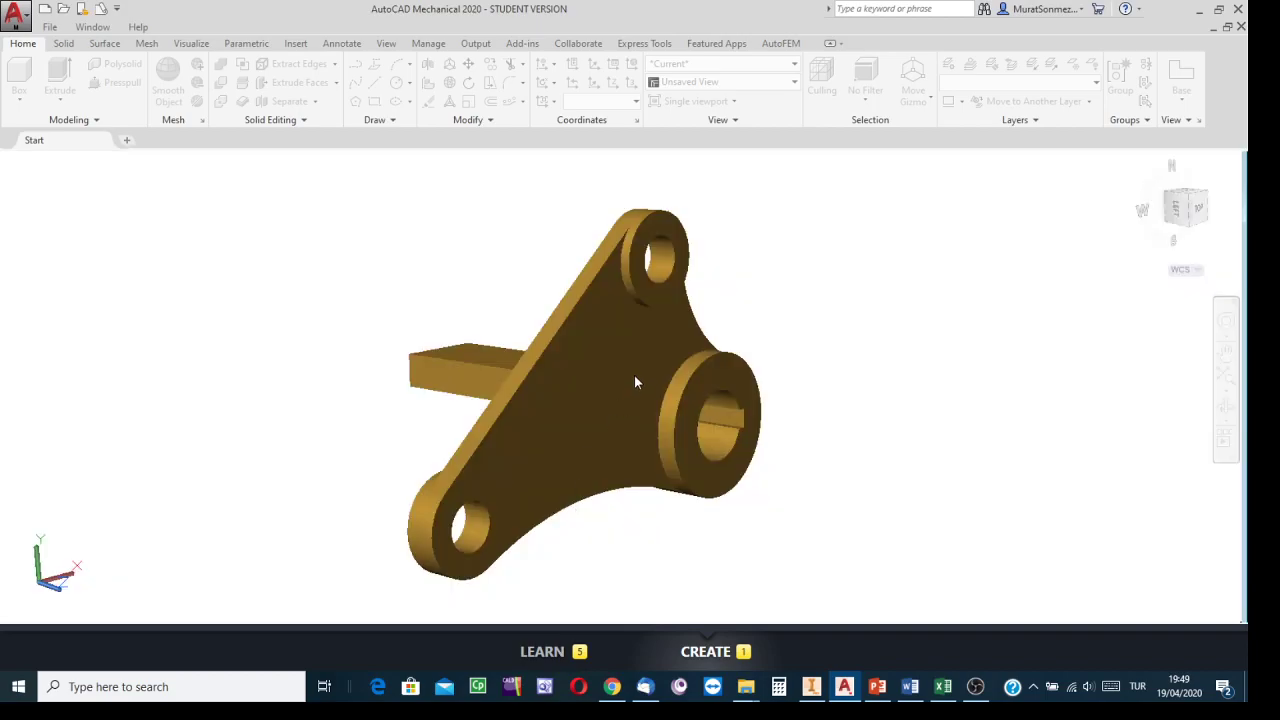
left_click(1176, 202)
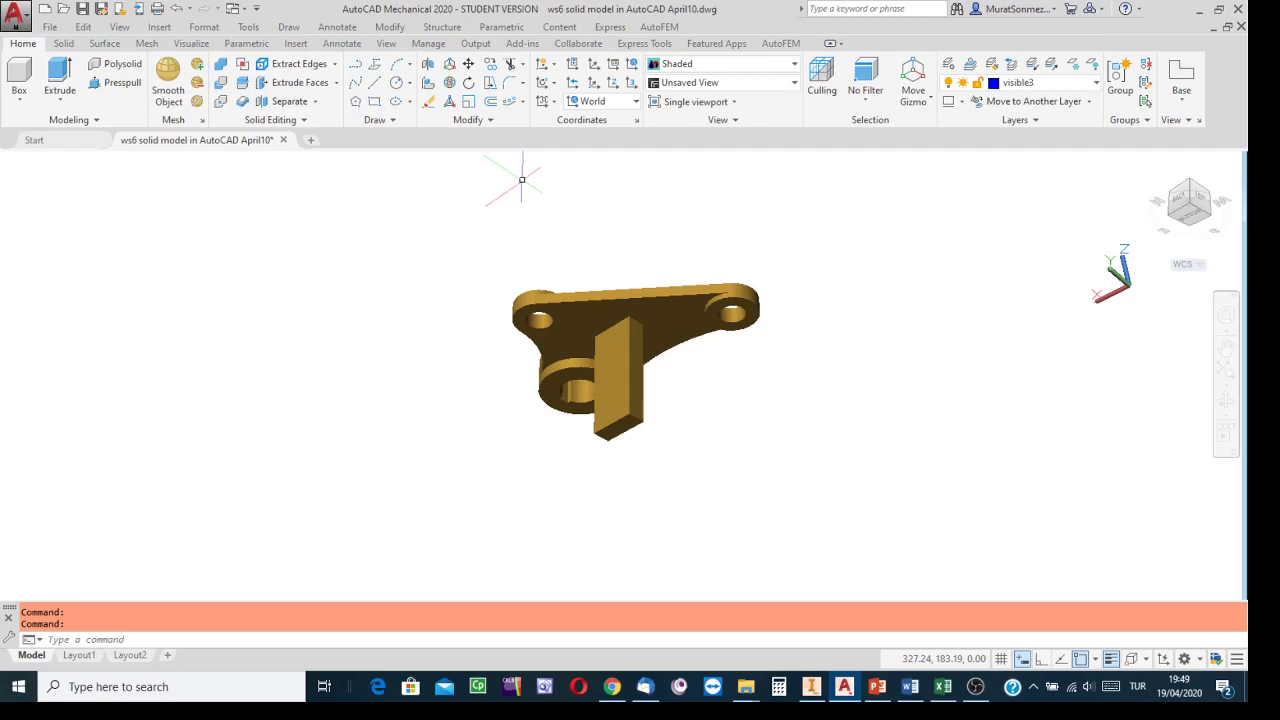
left_click(491, 122)
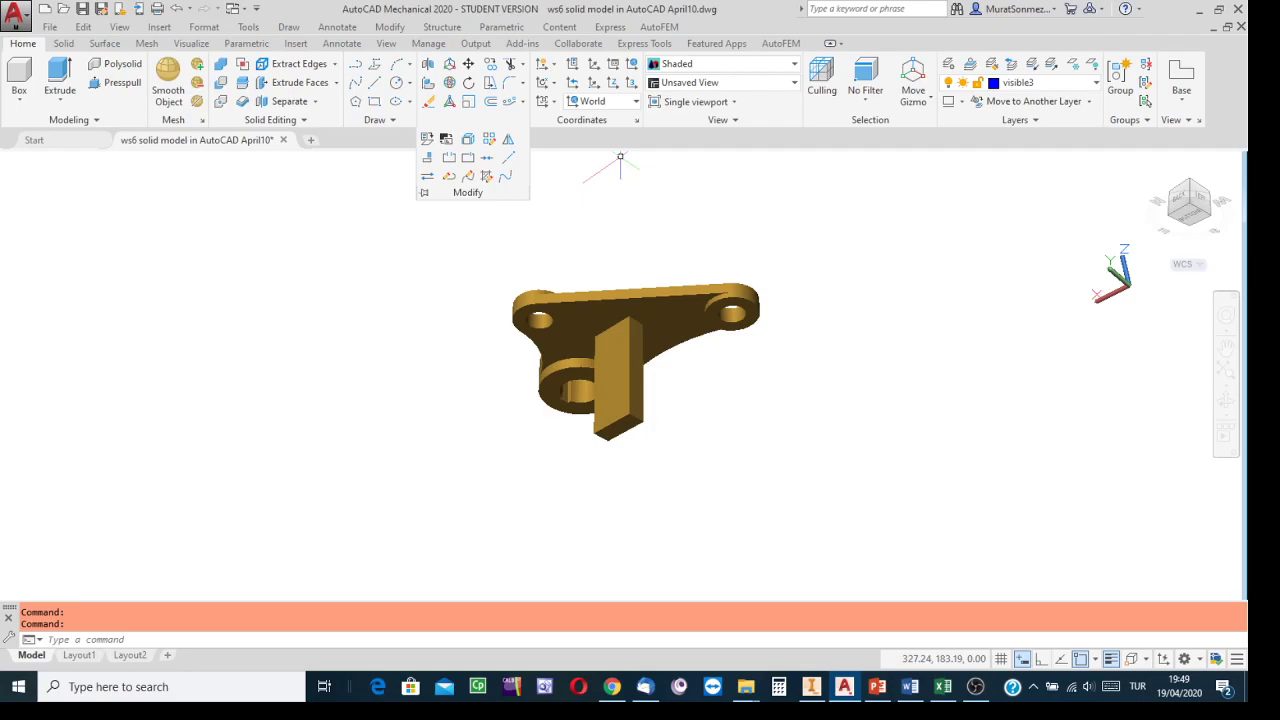
left_click(620, 158)
left_click(617, 157)
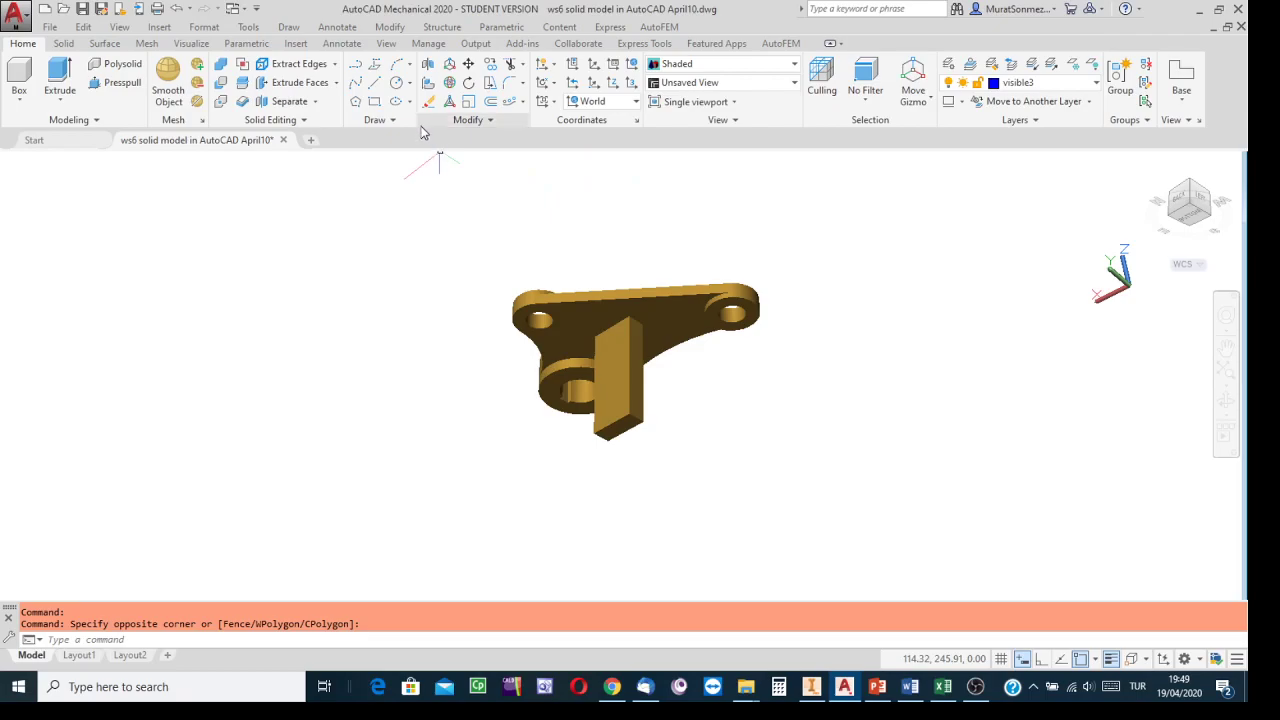
Run the 2D Mirror command with the bracket solid as the source object and check the active object snaps
left_click(496, 122)
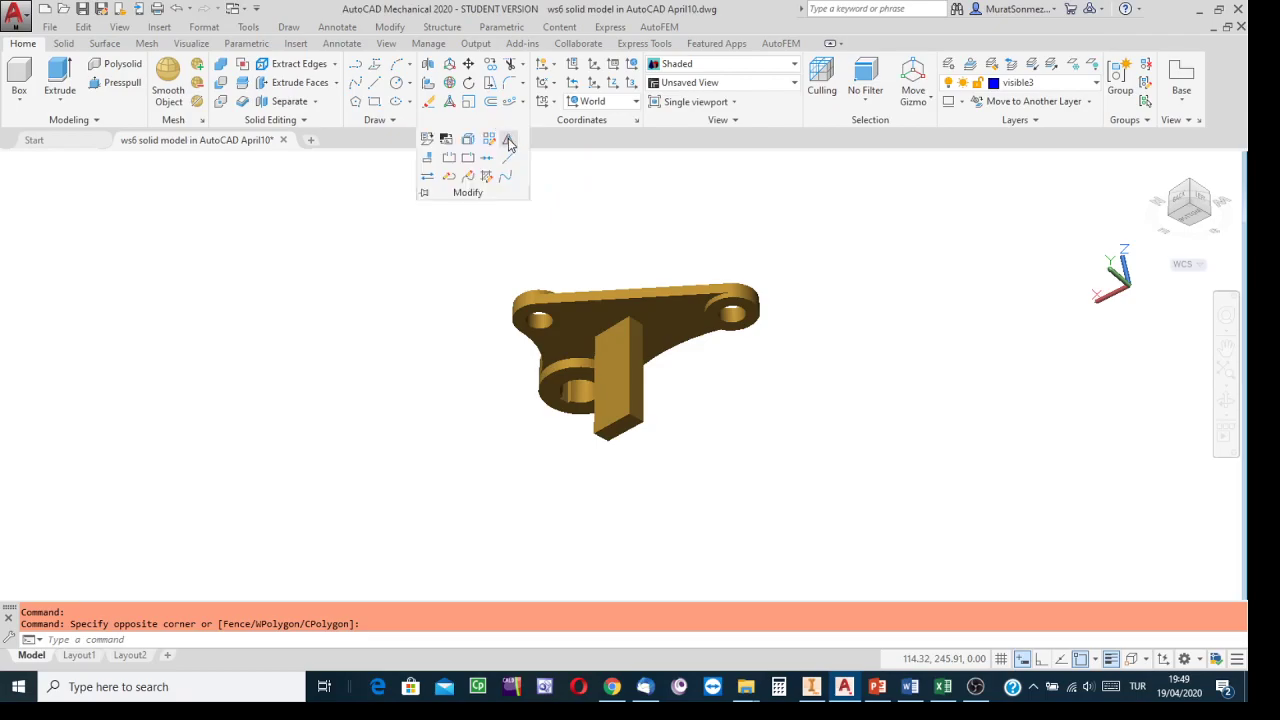
left_click(508, 141)
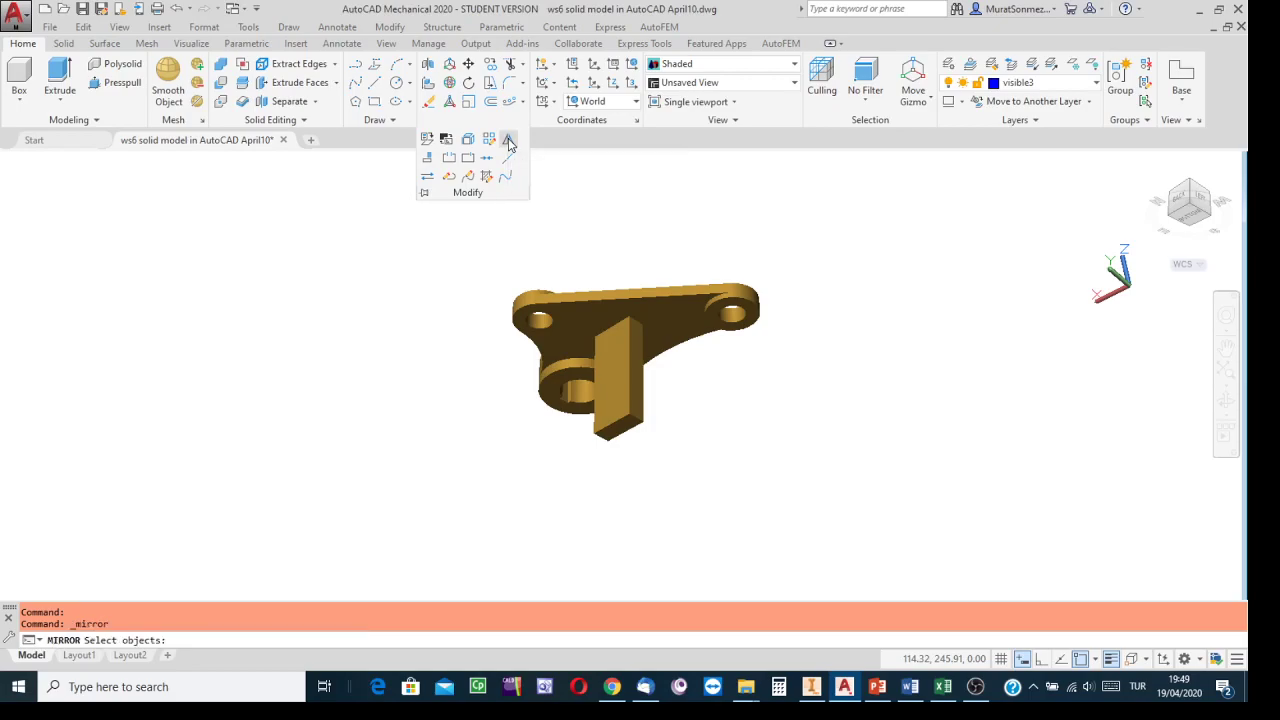
left_click(755, 302)
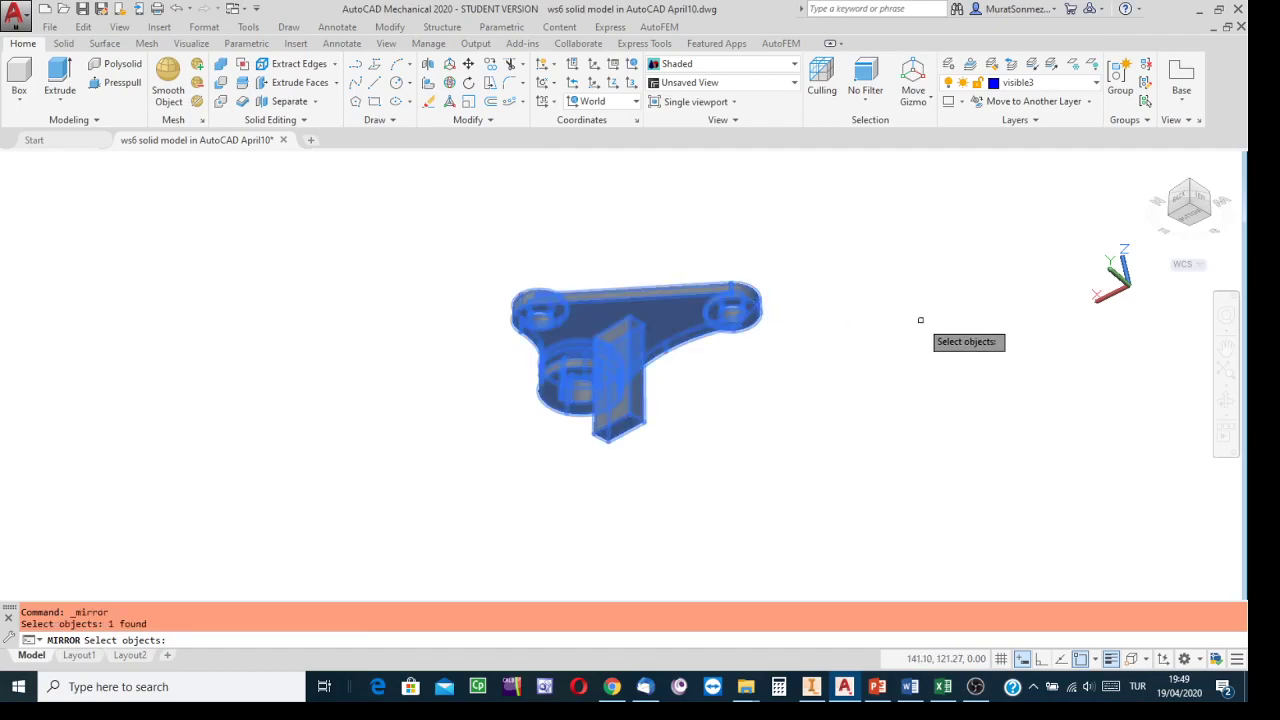
key("Return")
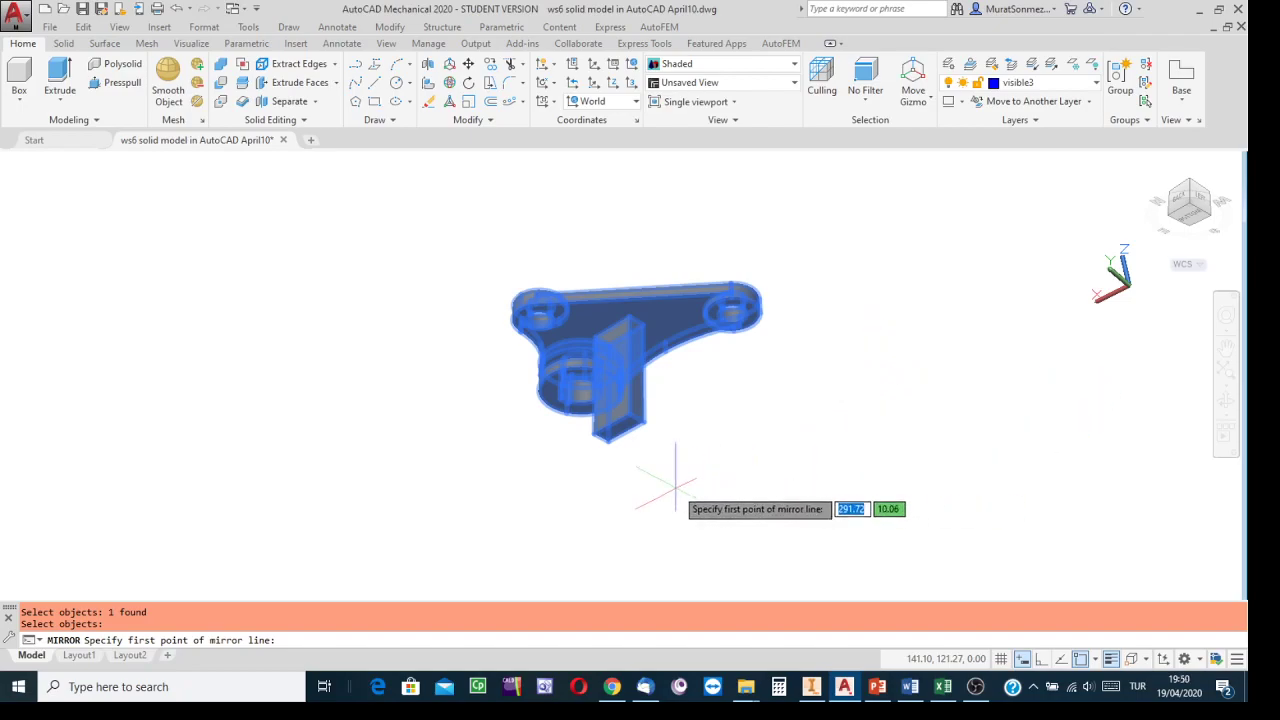
scroll(650, 470, "up", 1)
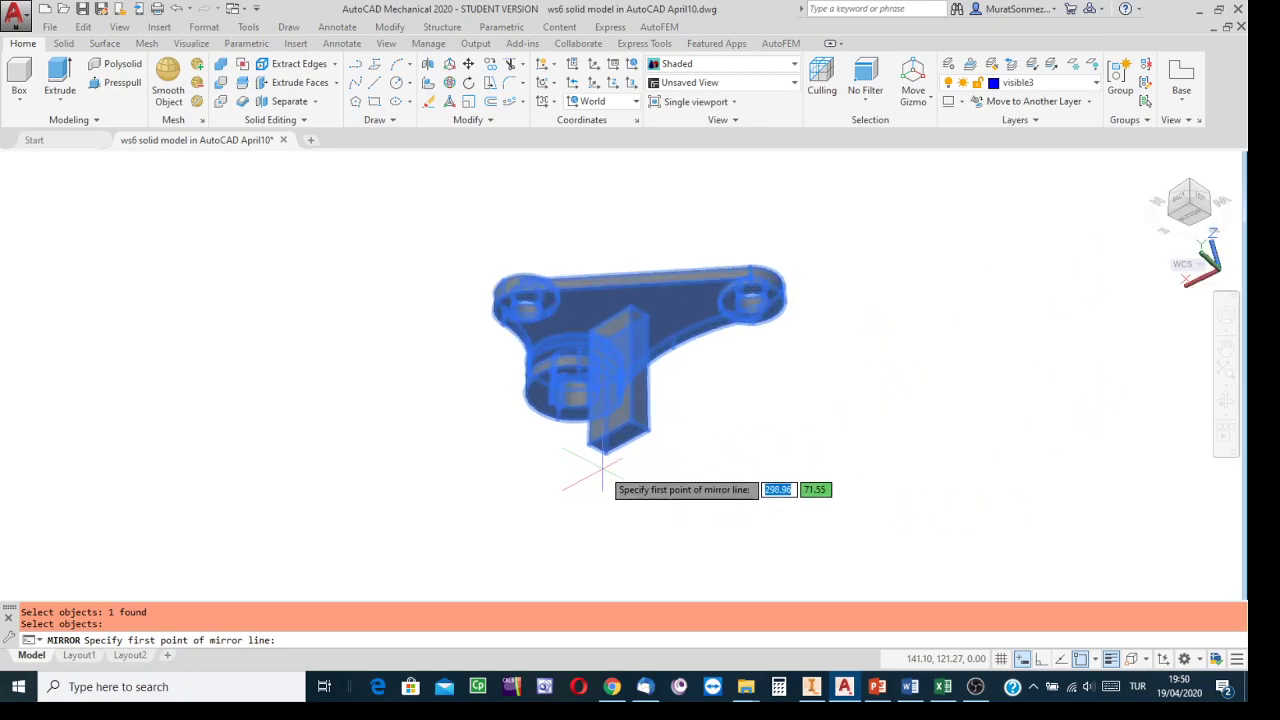
left_click(1096, 660)
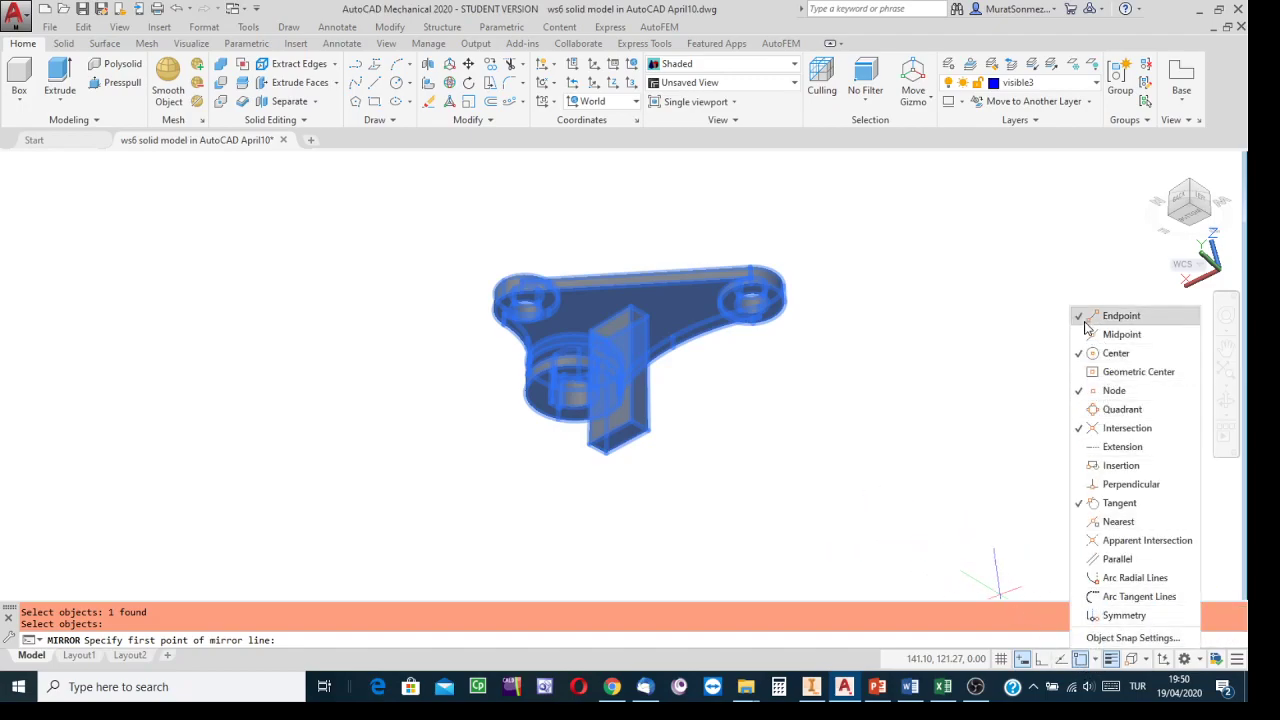
left_click(1051, 322)
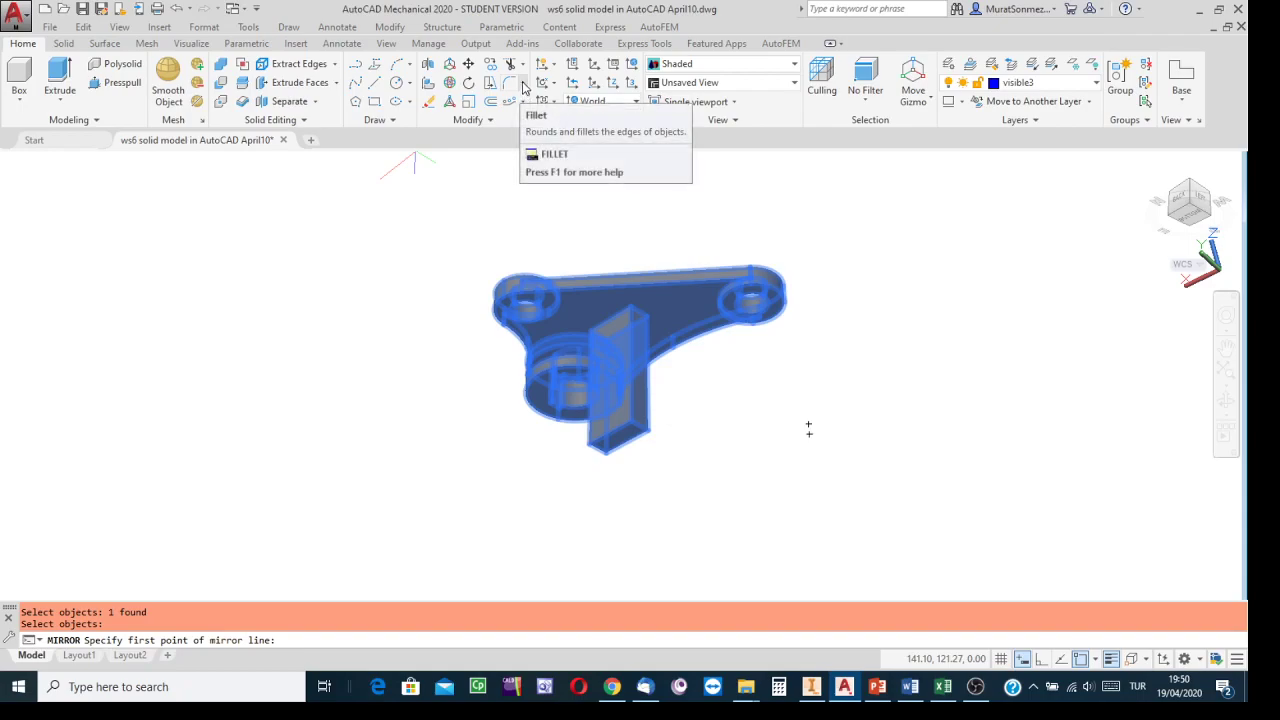
left_click(489, 121)
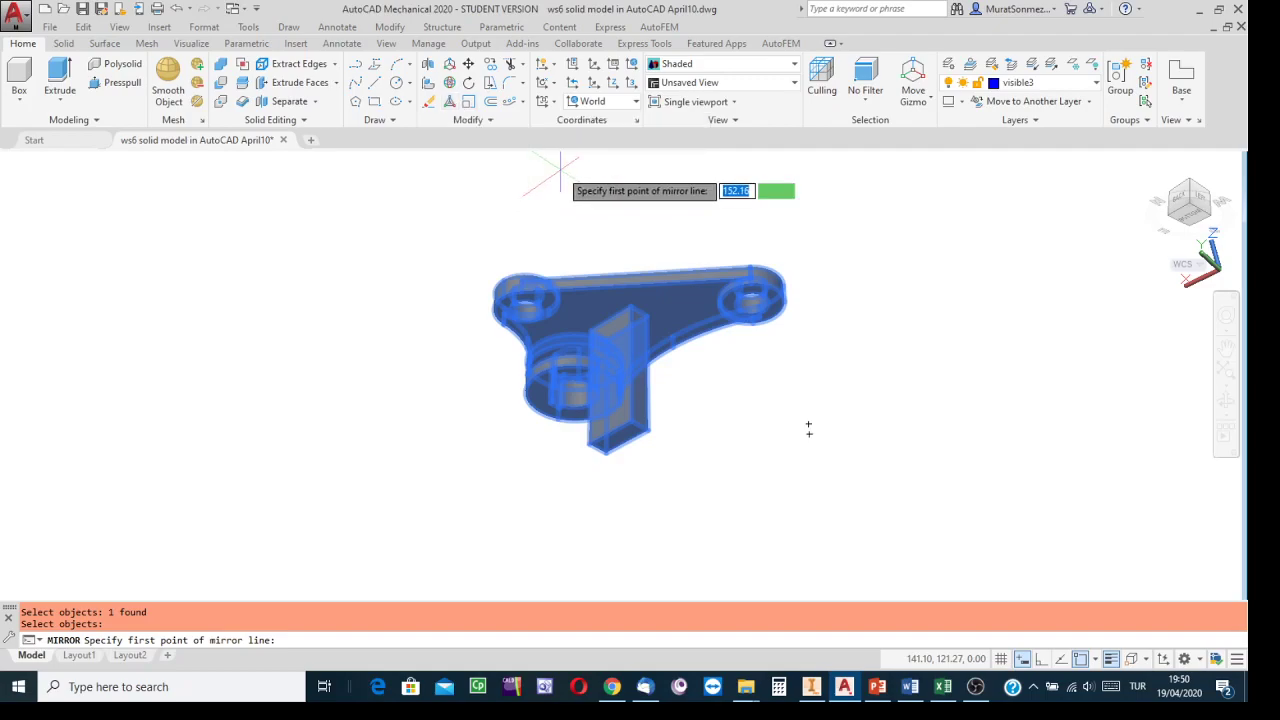
left_click(496, 125)
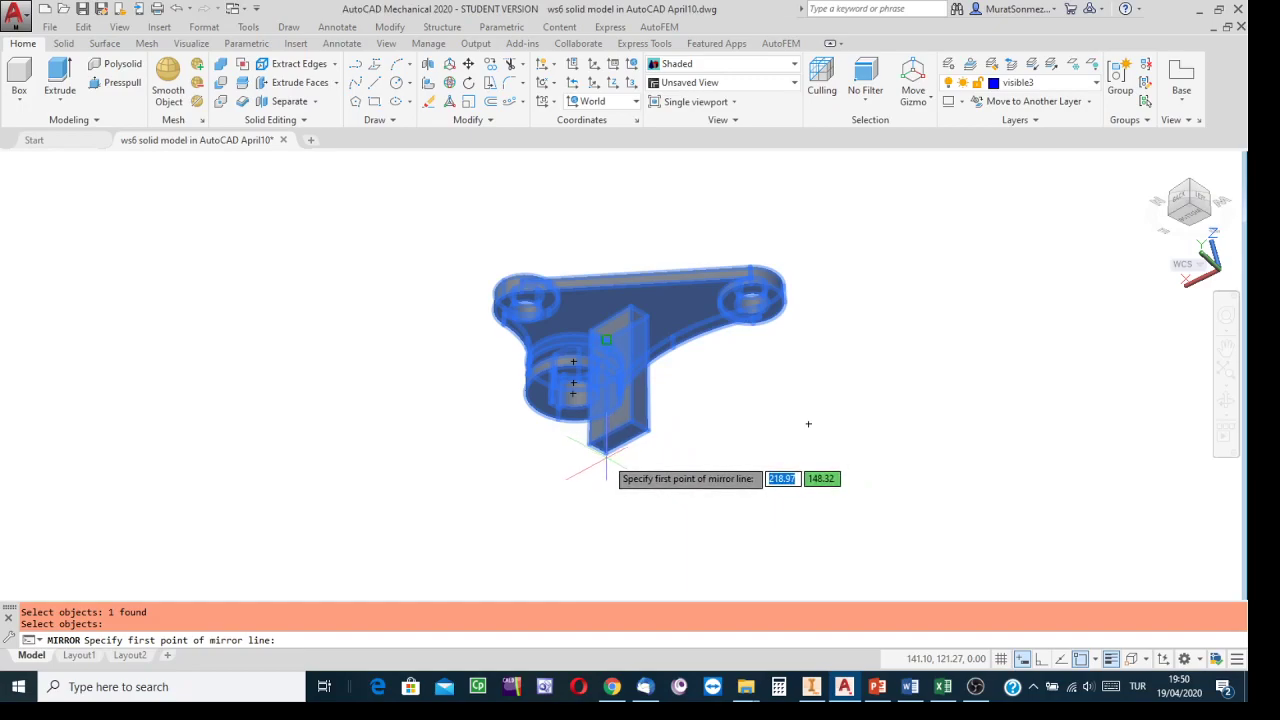
scroll(606, 454, "down", 1)
scroll(607, 453, "up", 2)
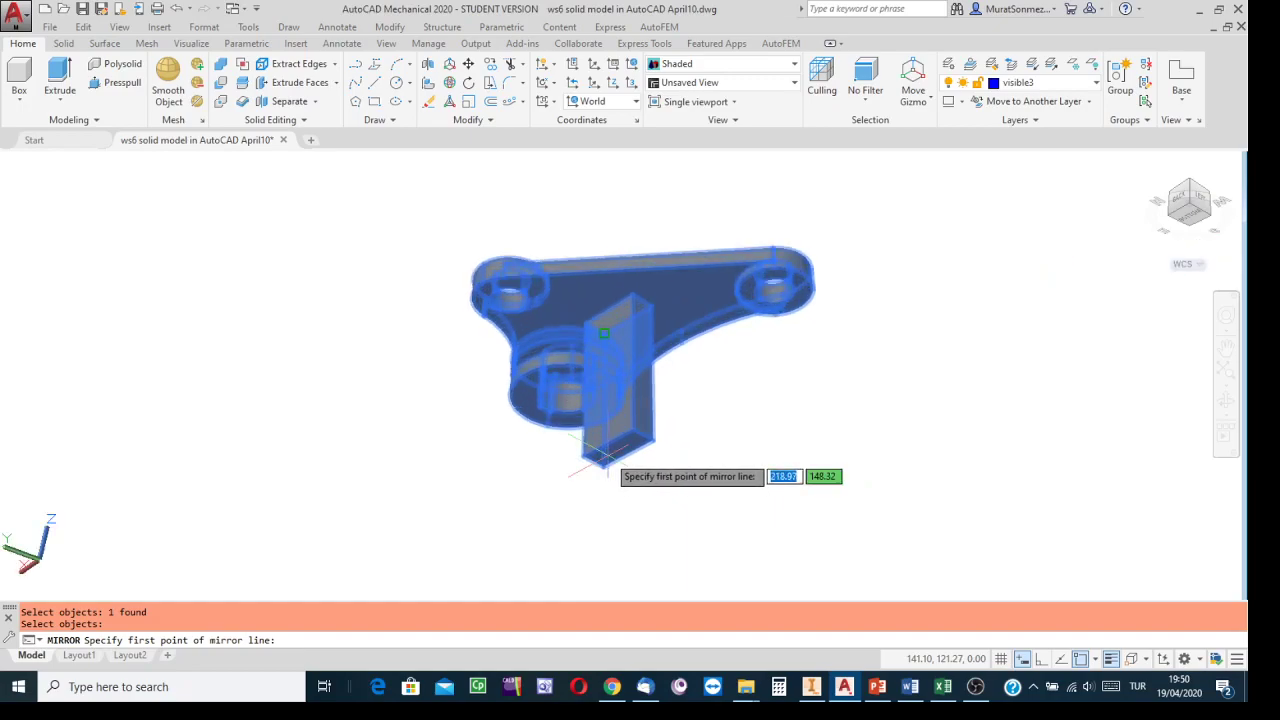
scroll(607, 453, "down", 3)
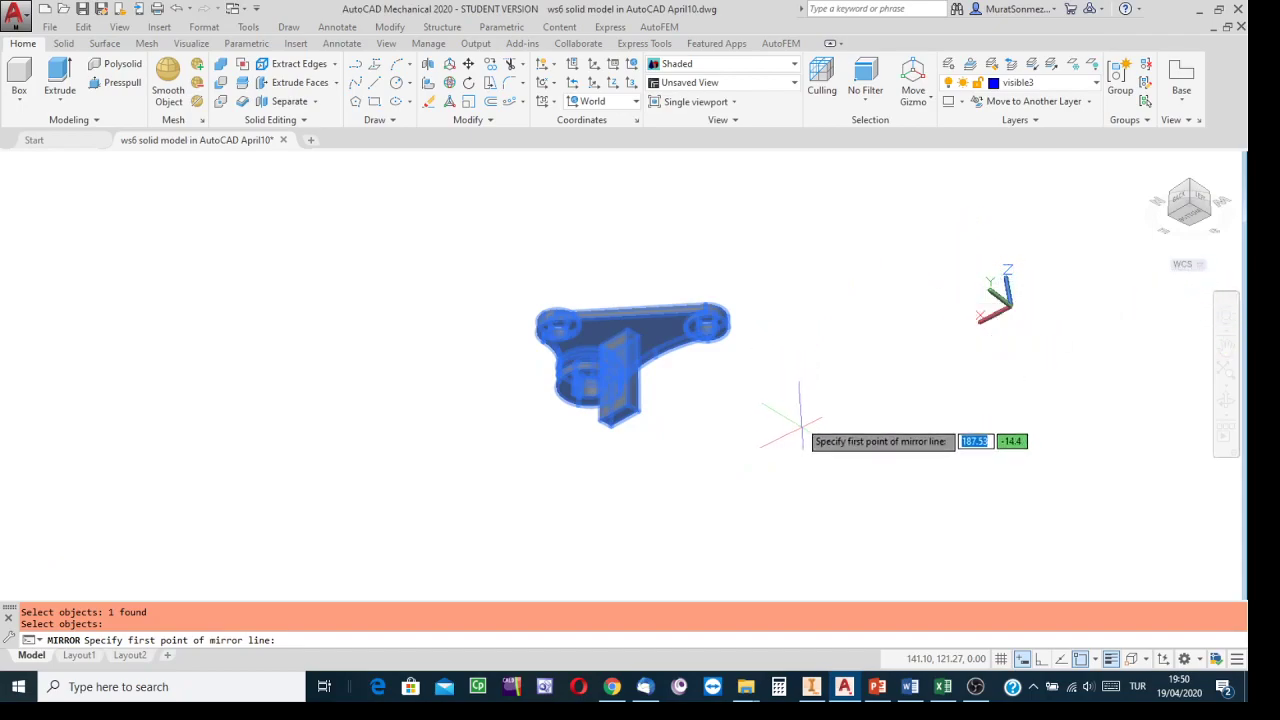
Mirror the bracket about a line between two corners of the rectangular bar, keeping the source object
left_click(626, 328)
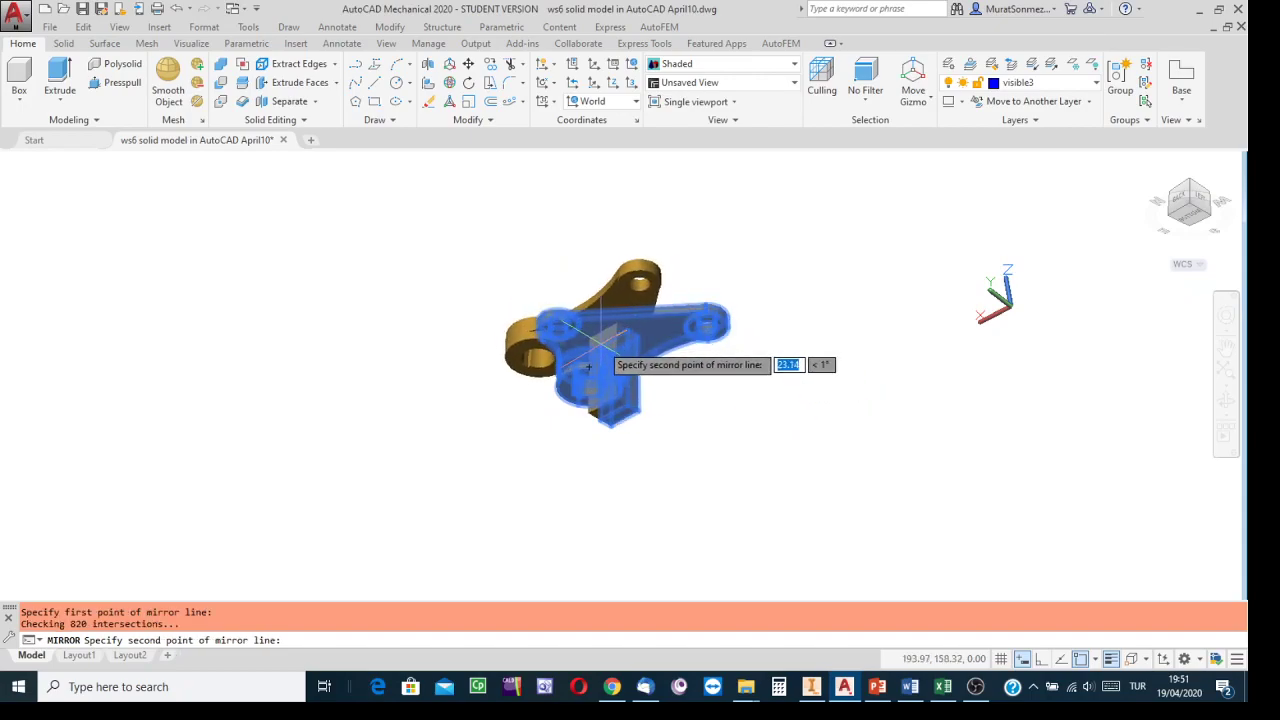
scroll(591, 348, "up", 4)
scroll(591, 348, "down", 5)
middle_click_drag(591, 348, 596, 346, "shift")
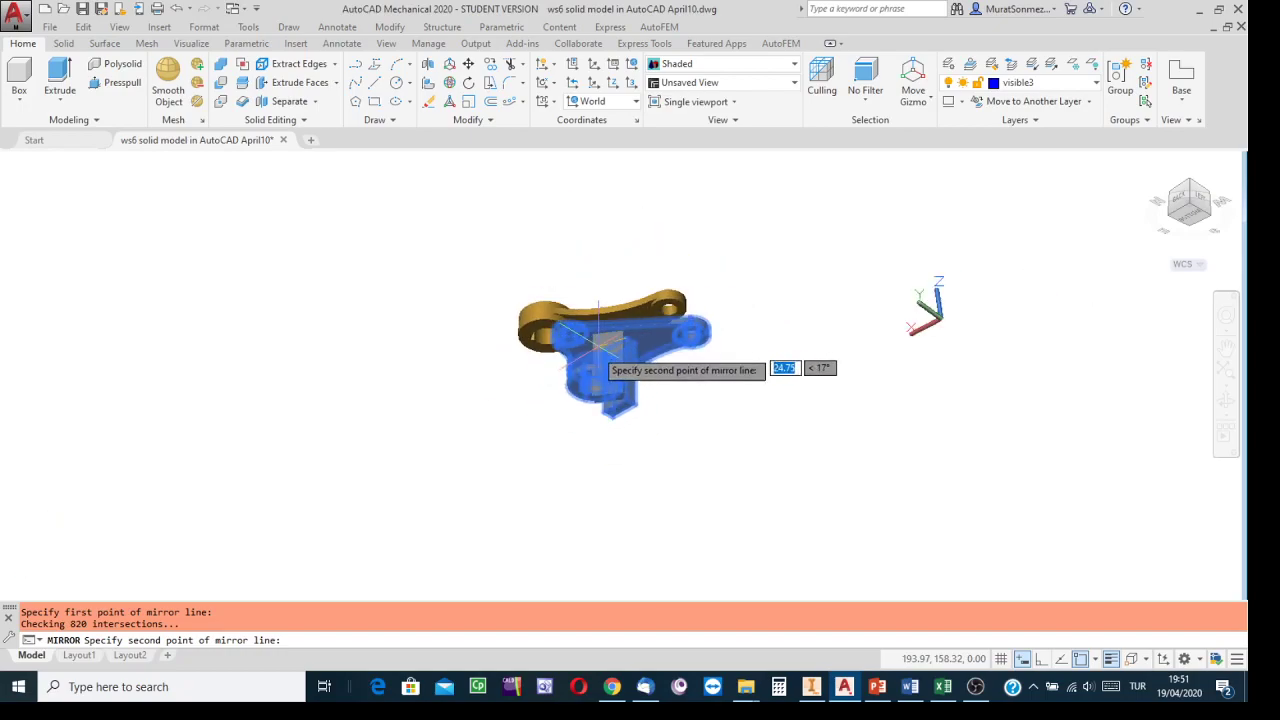
scroll(588, 343, "up", 4)
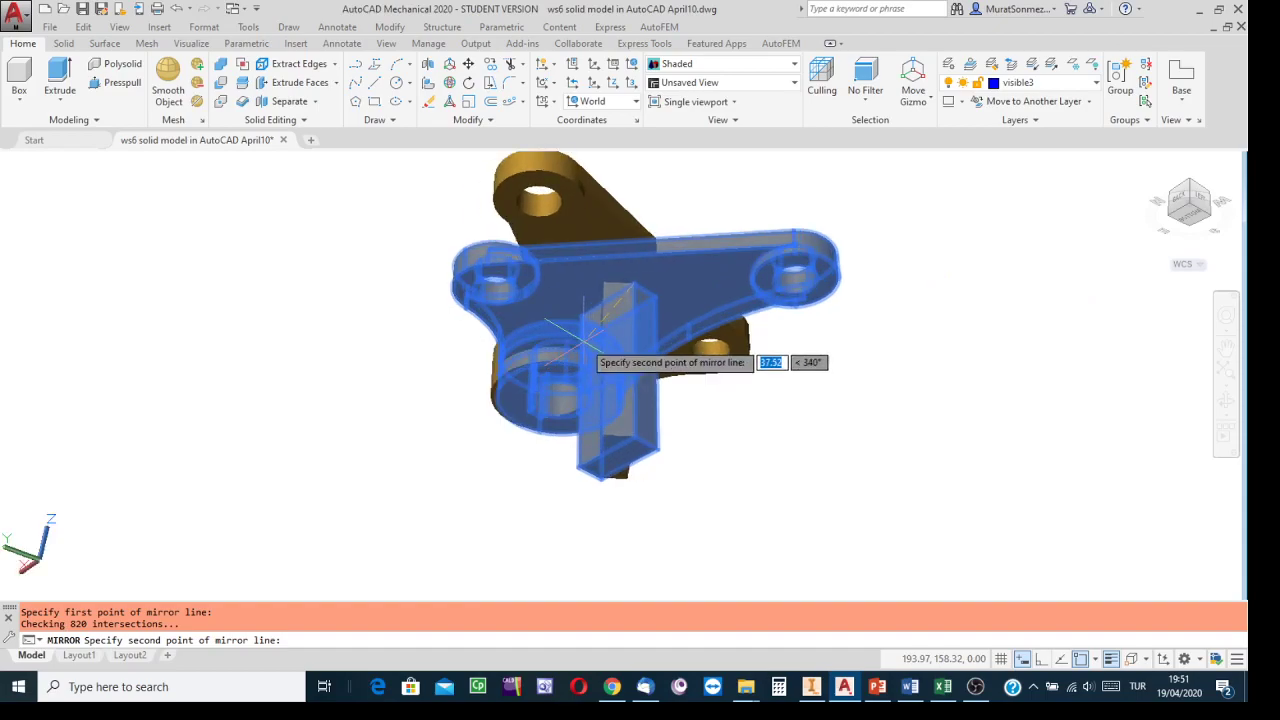
left_click(580, 316)
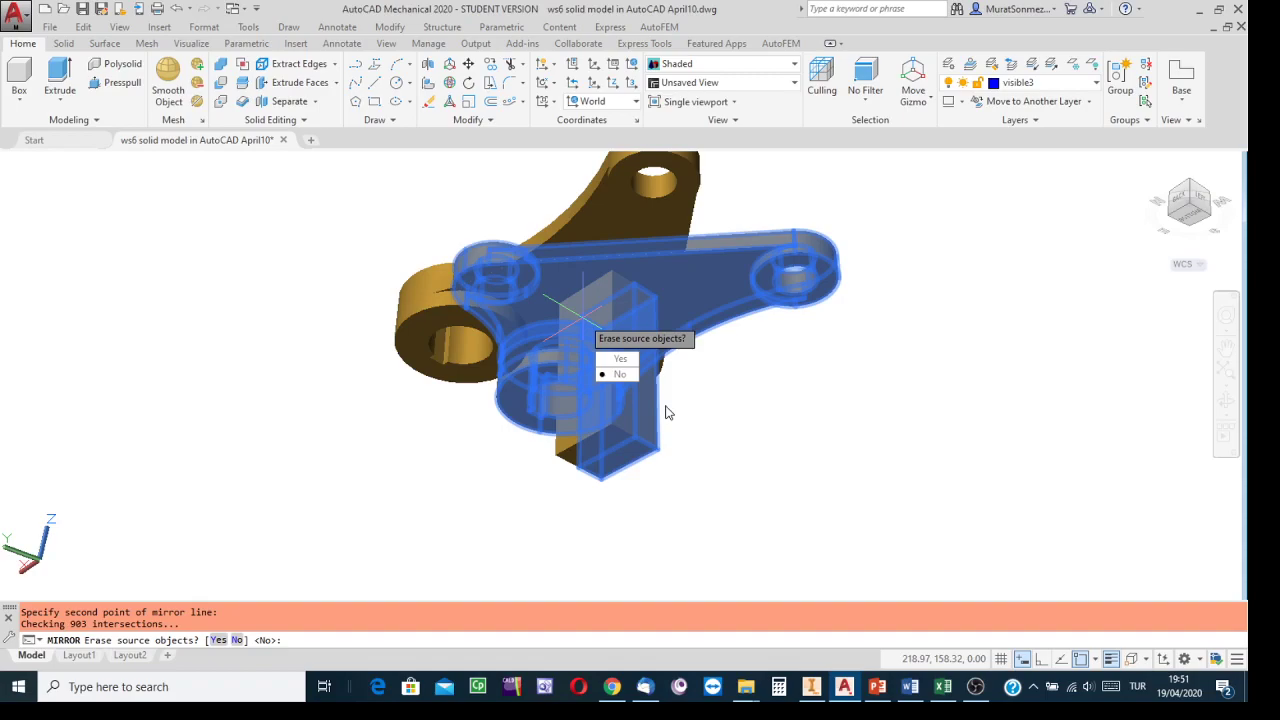
left_click(620, 375)
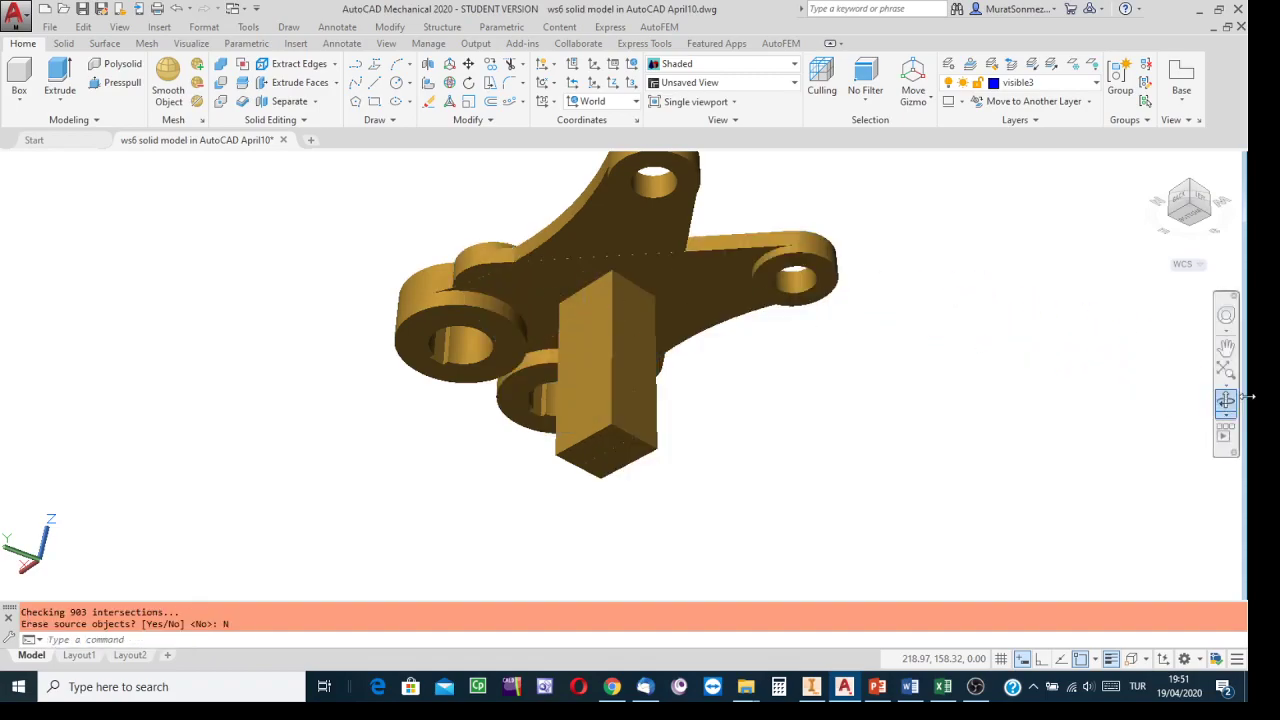
left_click(1225, 400)
left_click_drag(663, 406, 723, 346)
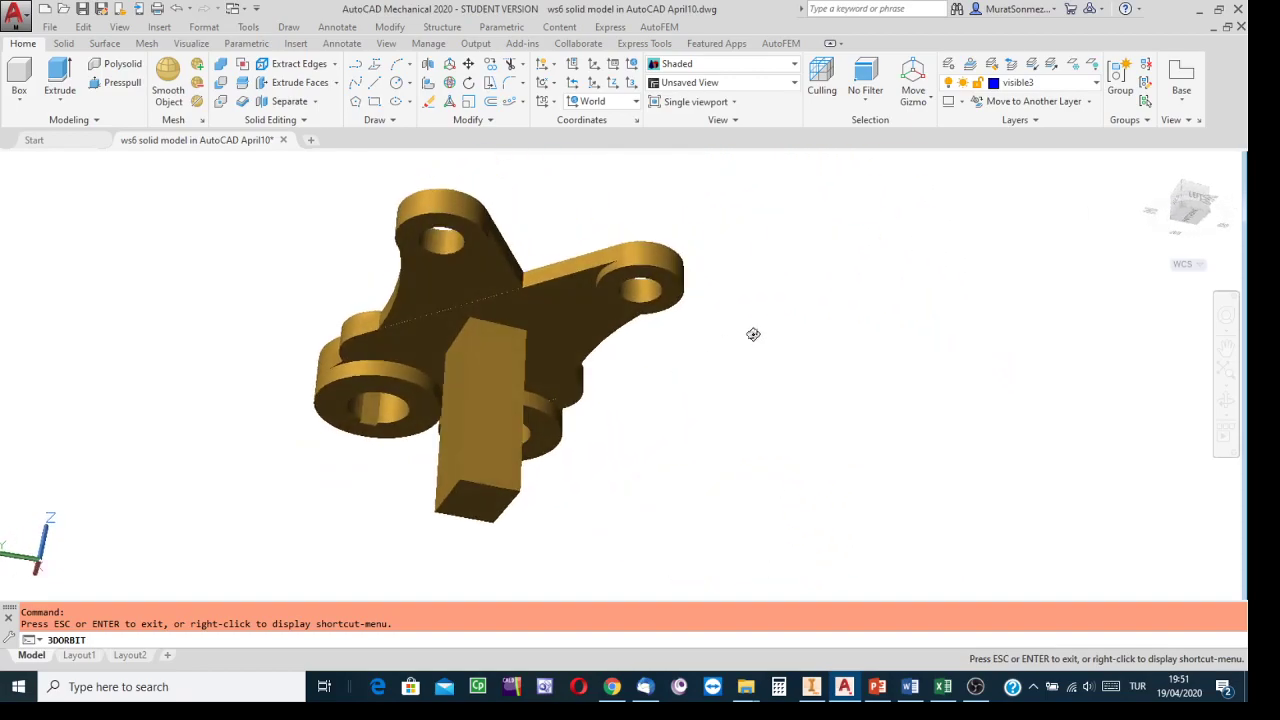
Switch to Inventor and mirror the solid about its flat end face beside the slot, keeping the original
left_click(812, 688)
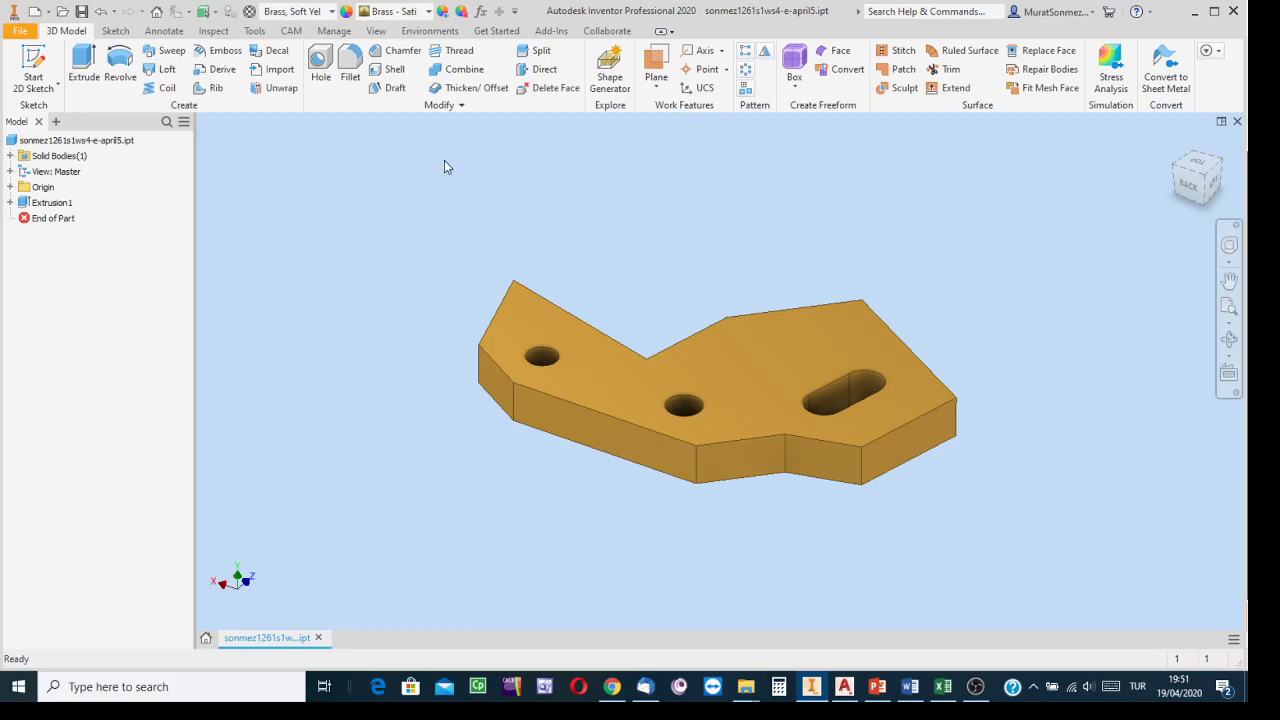
left_click(766, 54)
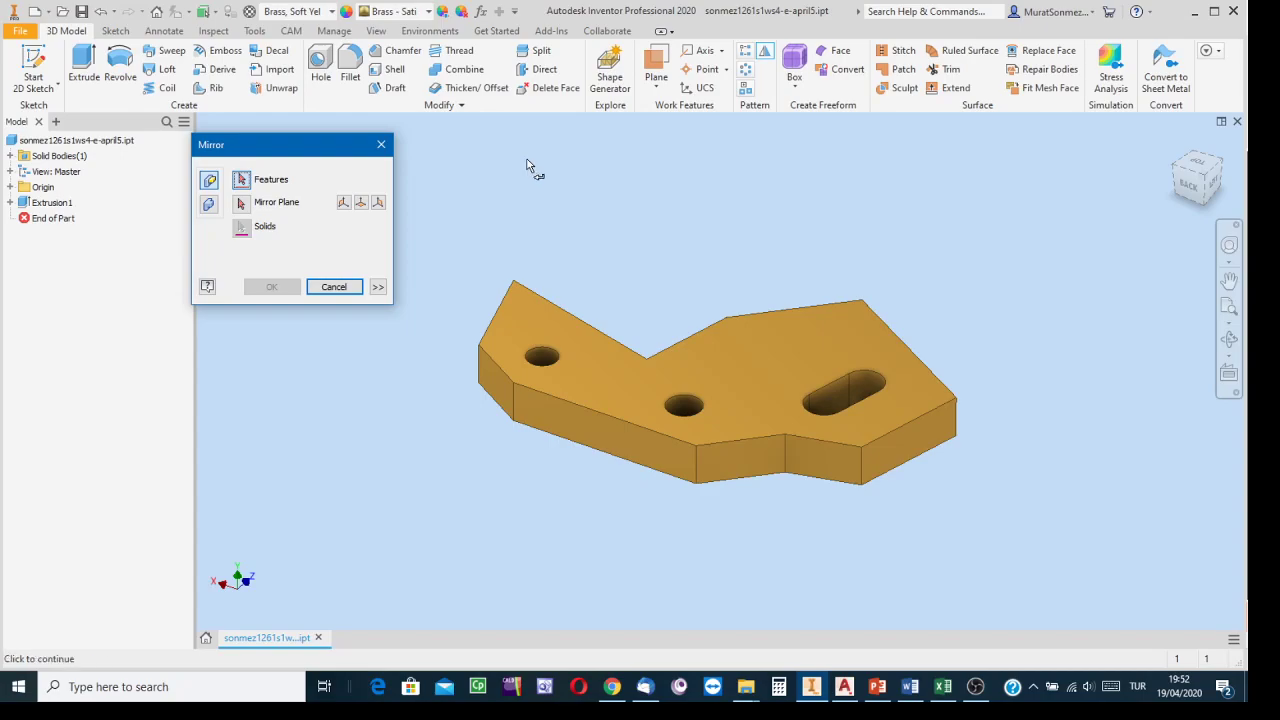
left_click(208, 205)
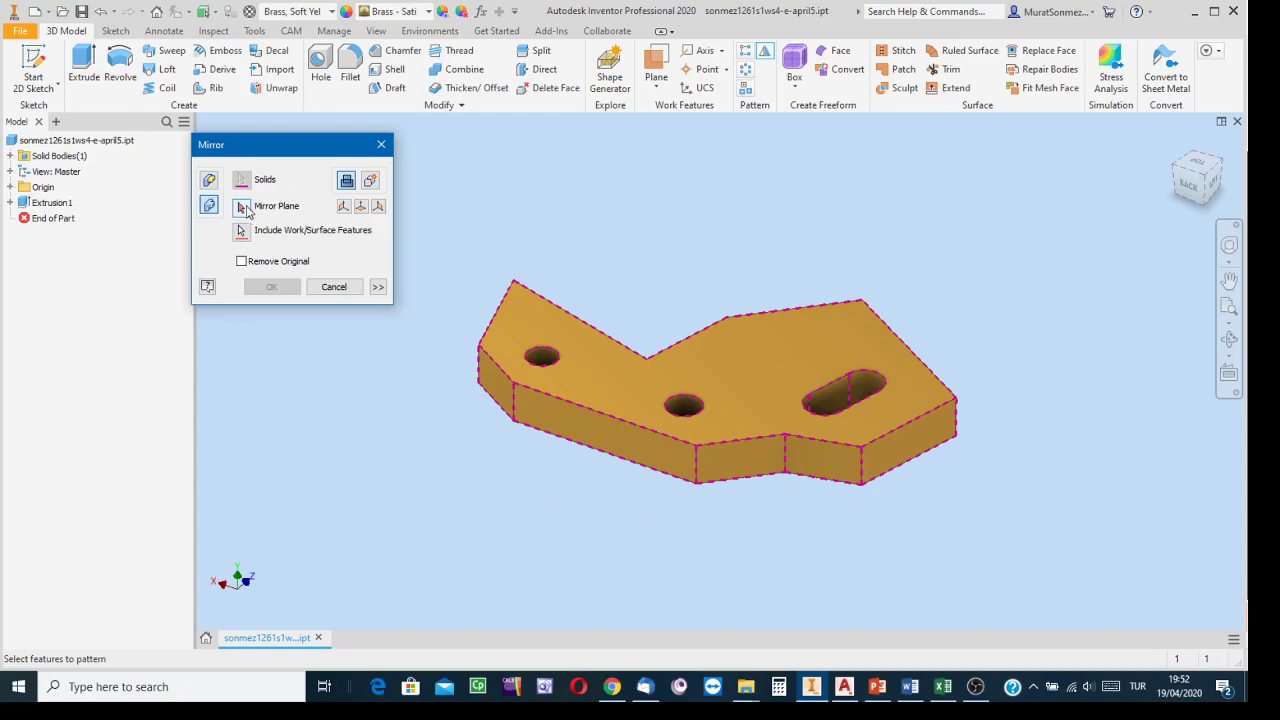
left_click(243, 208)
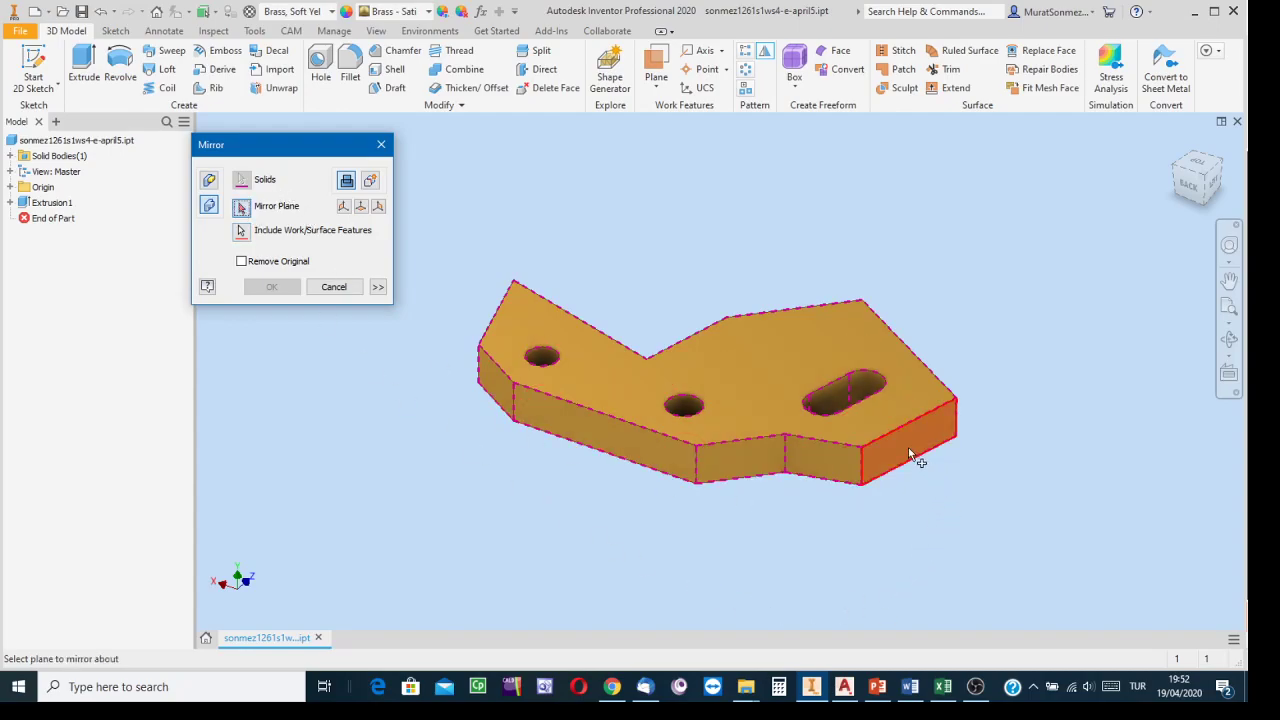
mouse_move(890, 443)
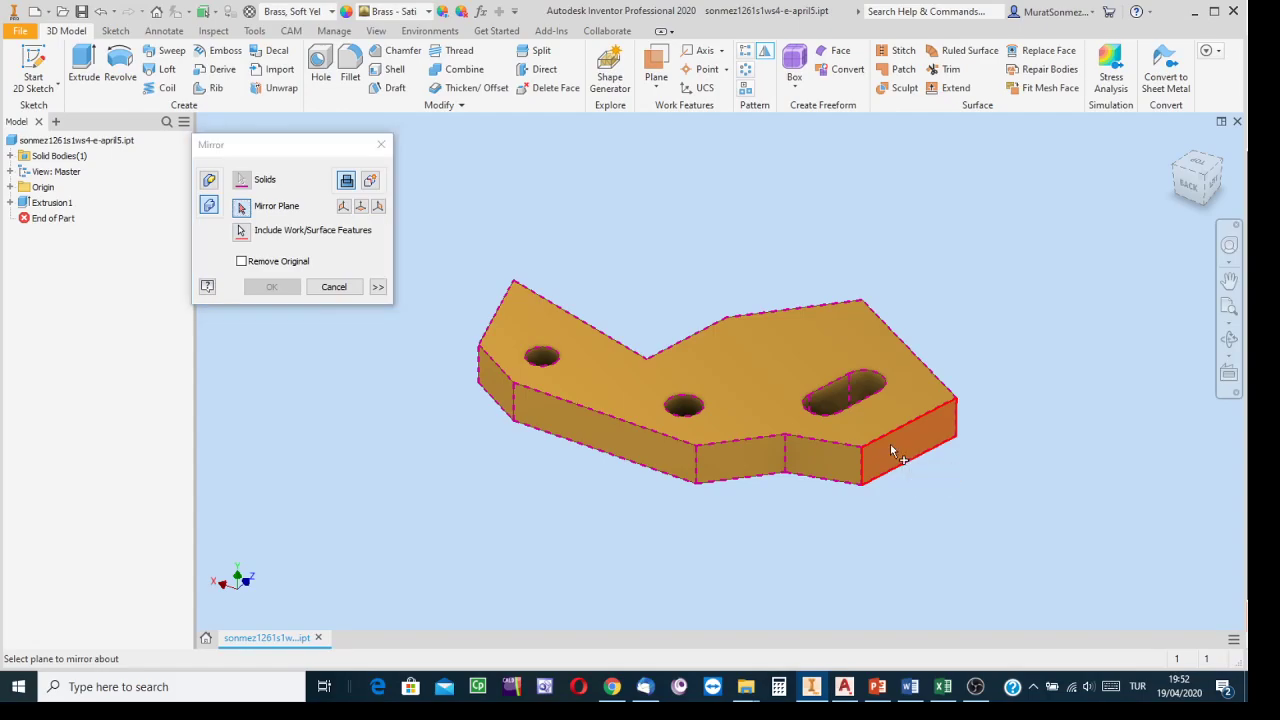
left_click(890, 450)
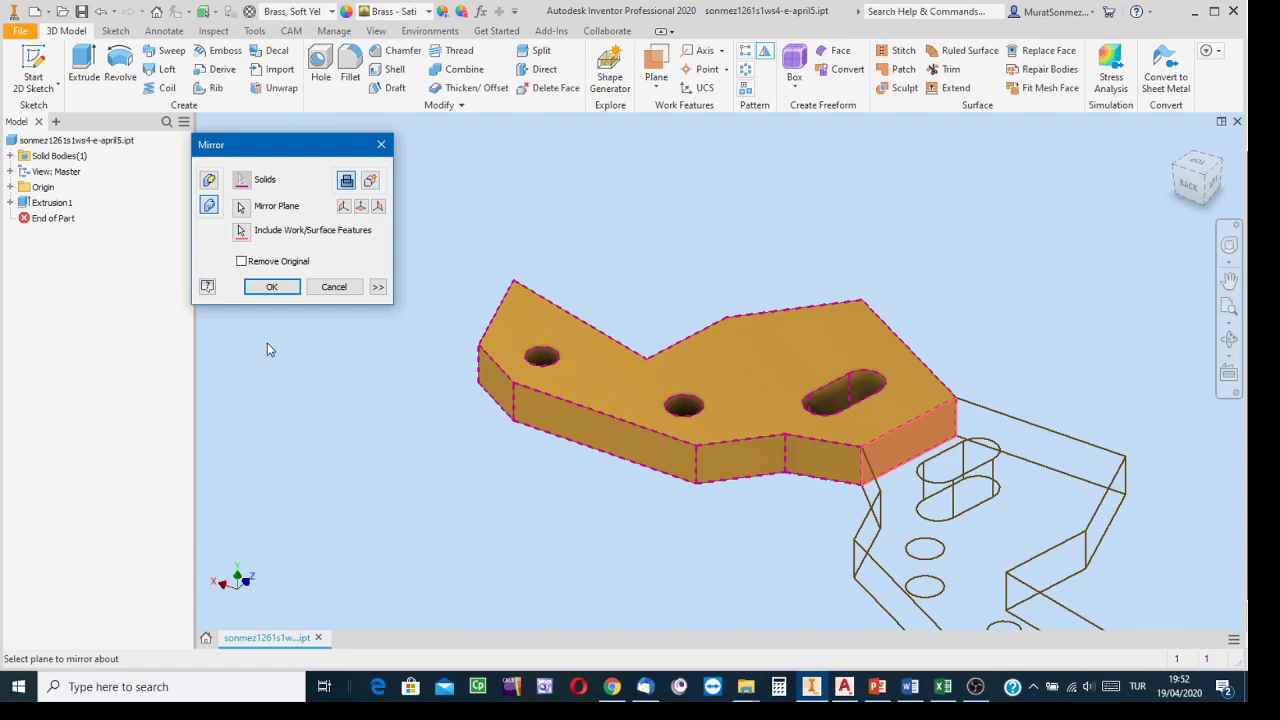
scroll(291, 366, "down", 3)
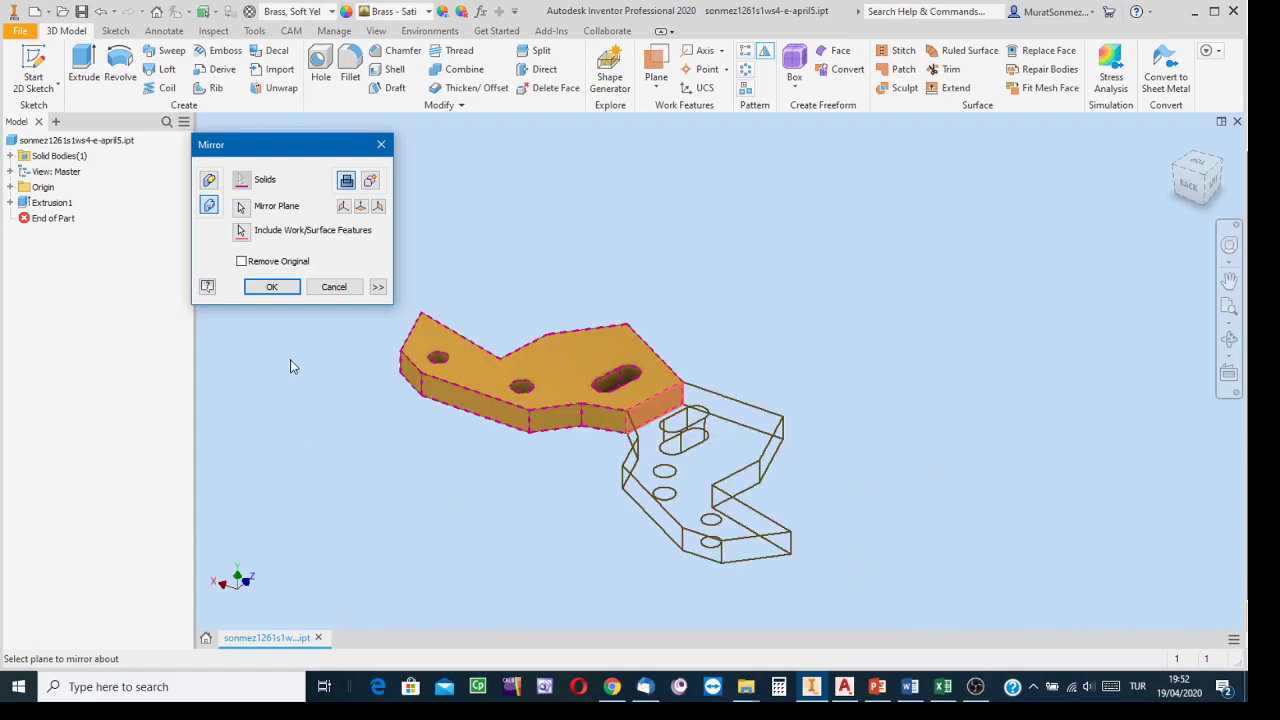
left_click(270, 286)
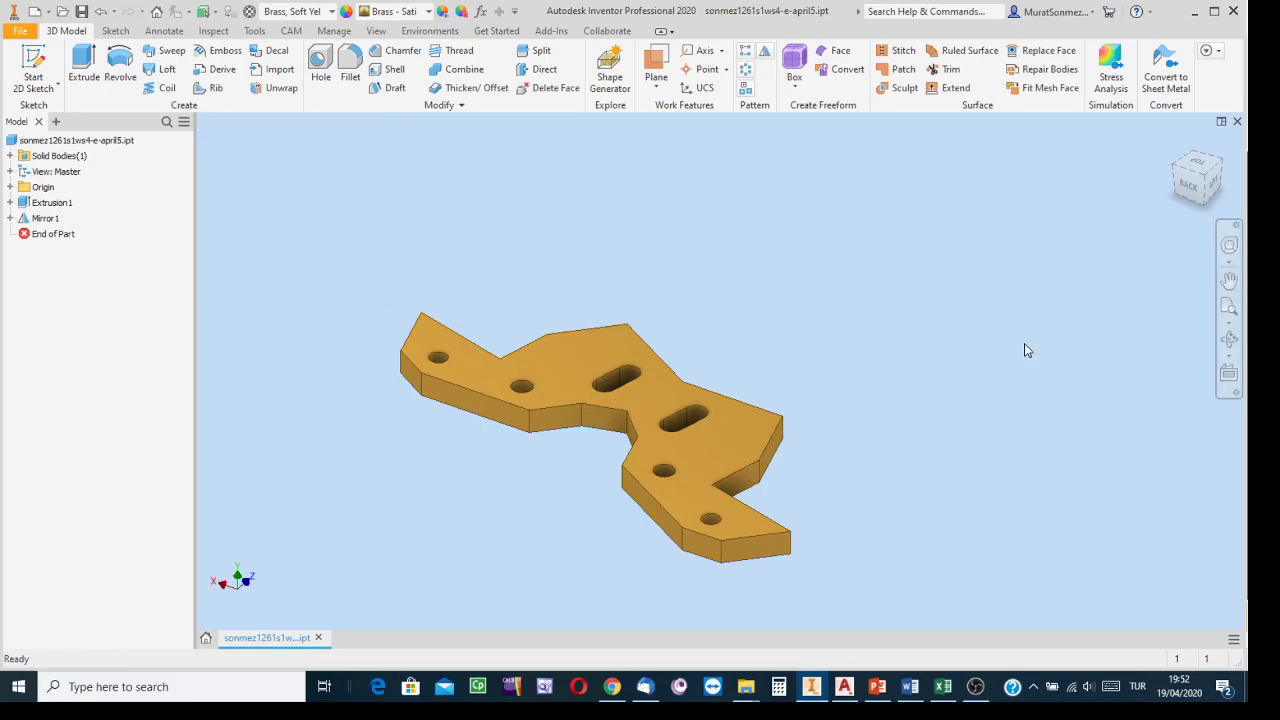
Mirror the whole combined solid about the small end face of the newly mirrored arm, keeping the original
left_click(766, 52)
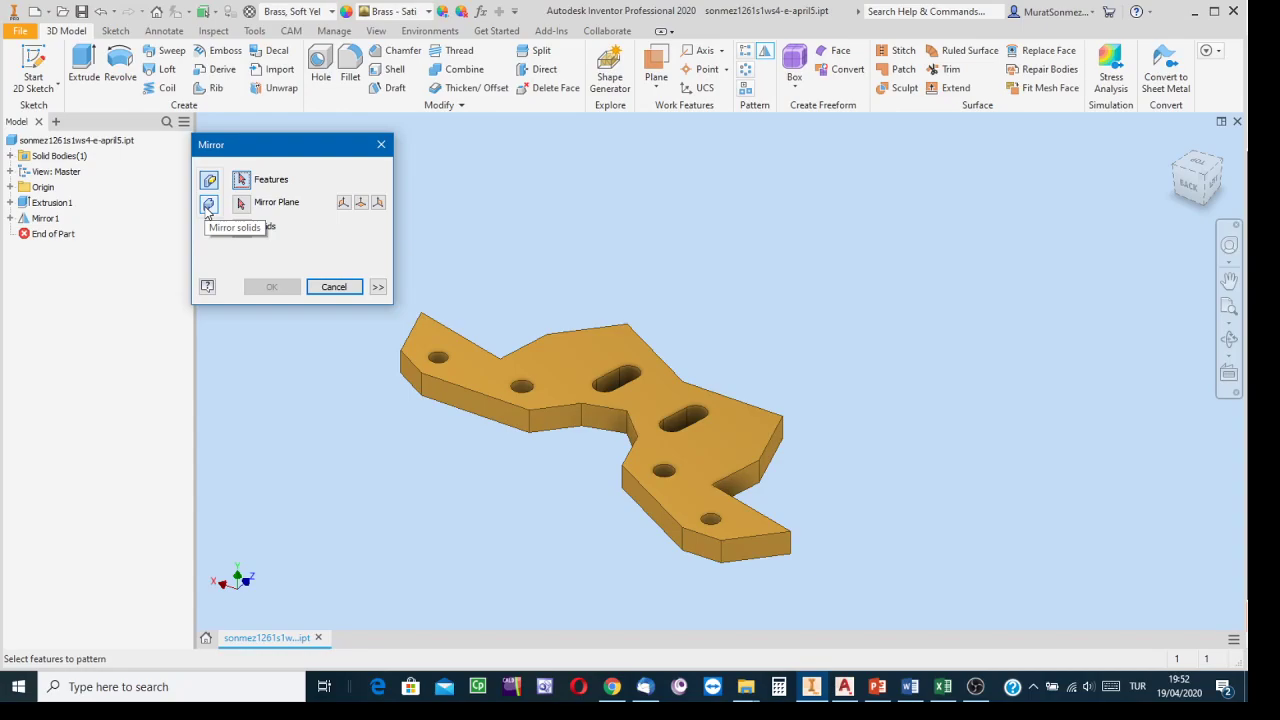
left_click(208, 206)
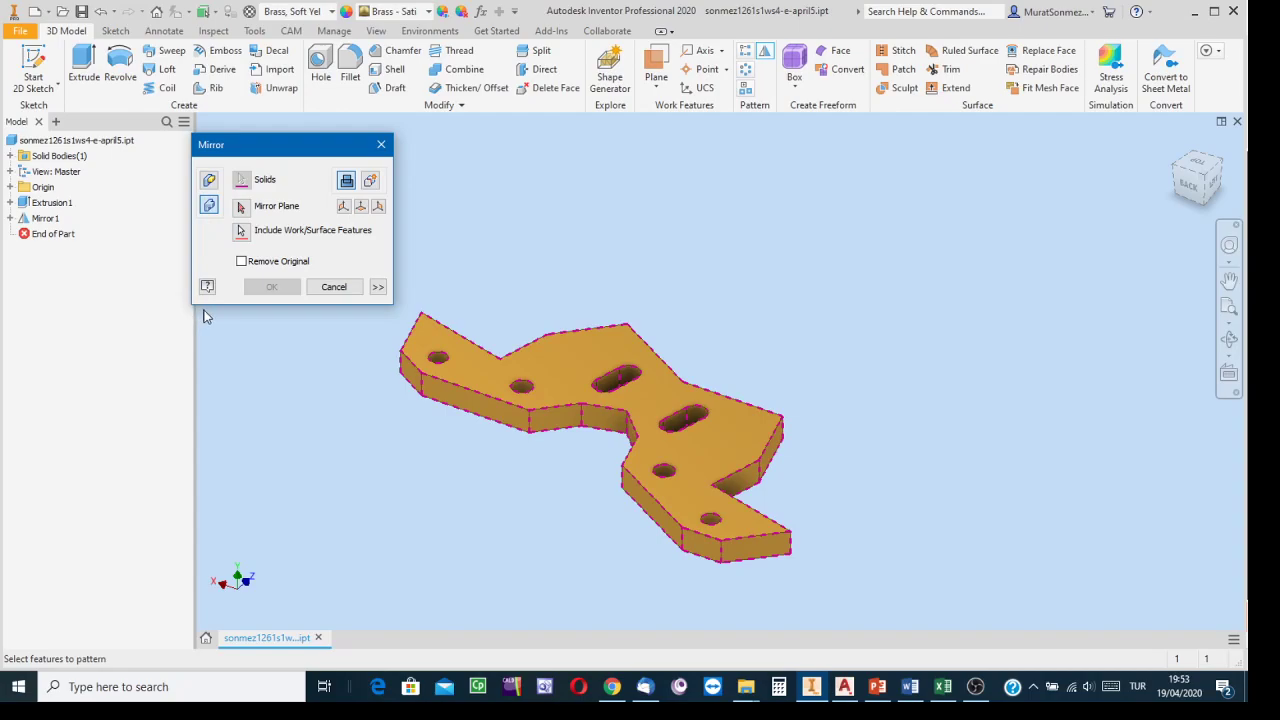
left_click(242, 209)
left_click(759, 550)
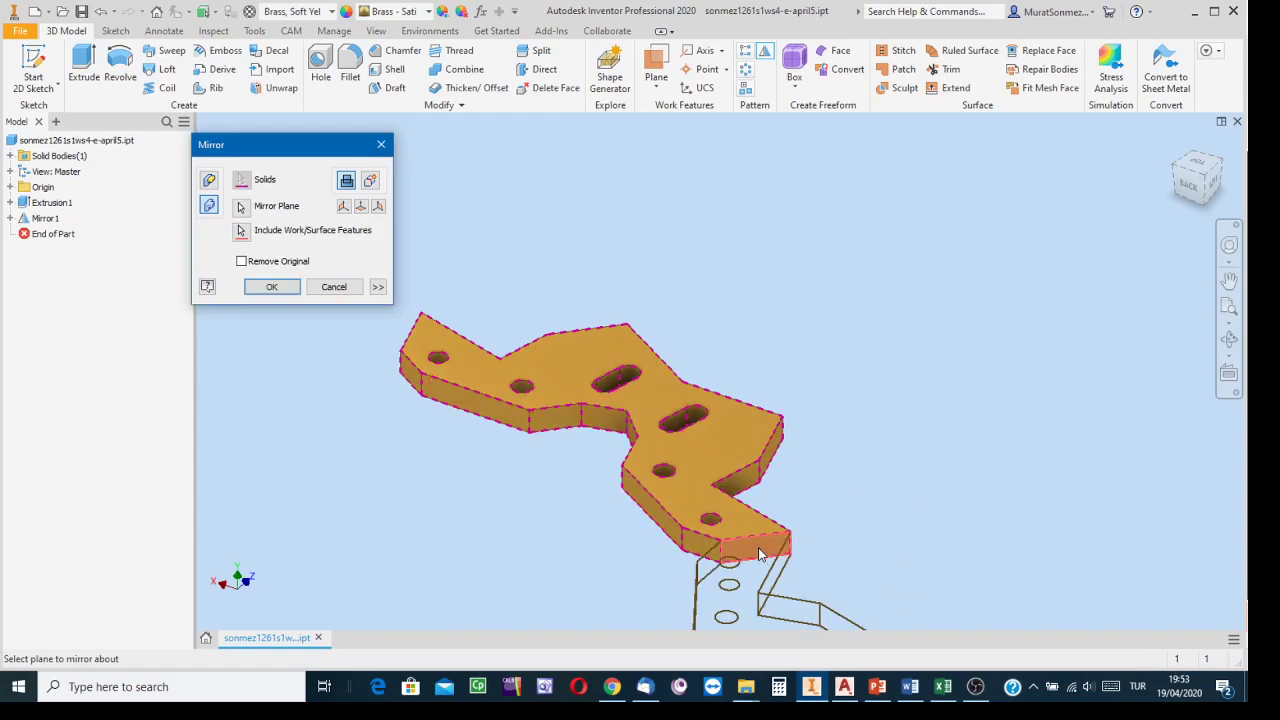
scroll(915, 523, "down", 1)
scroll(914, 523, "up", 3)
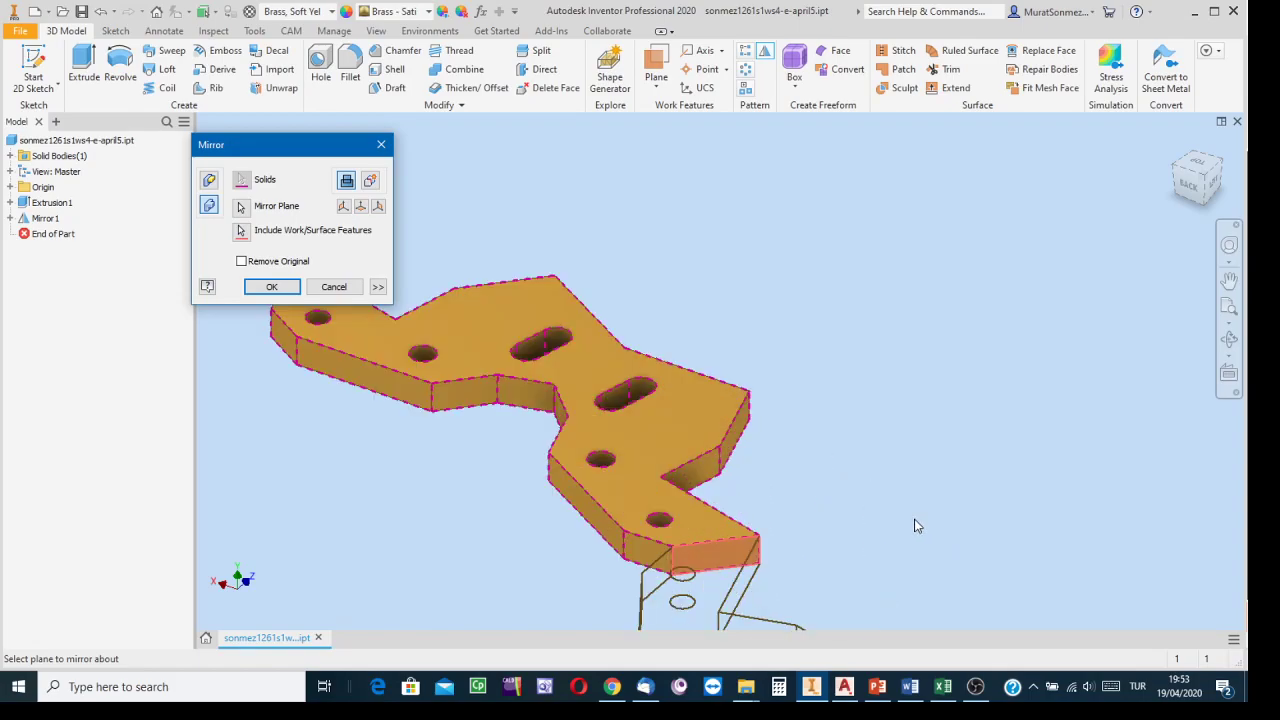
scroll(855, 550, "down", 4)
middle_click_drag(896, 539, 917, 337)
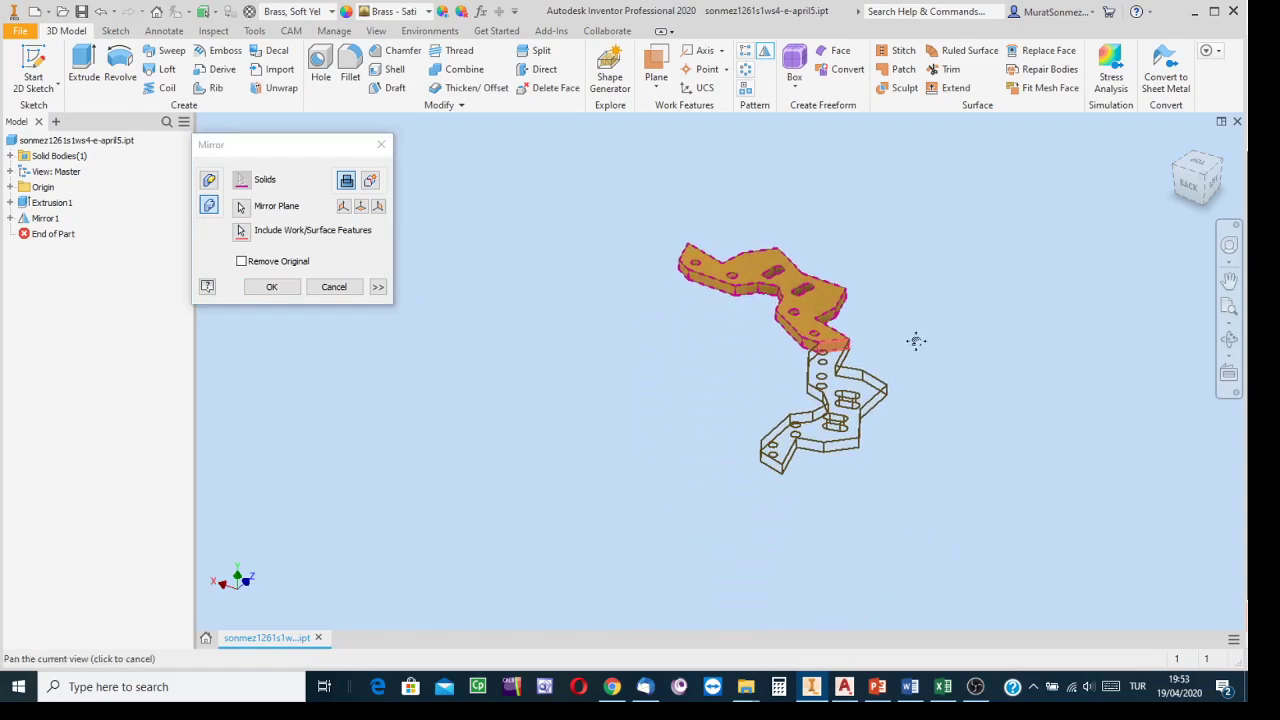
left_click(272, 287)
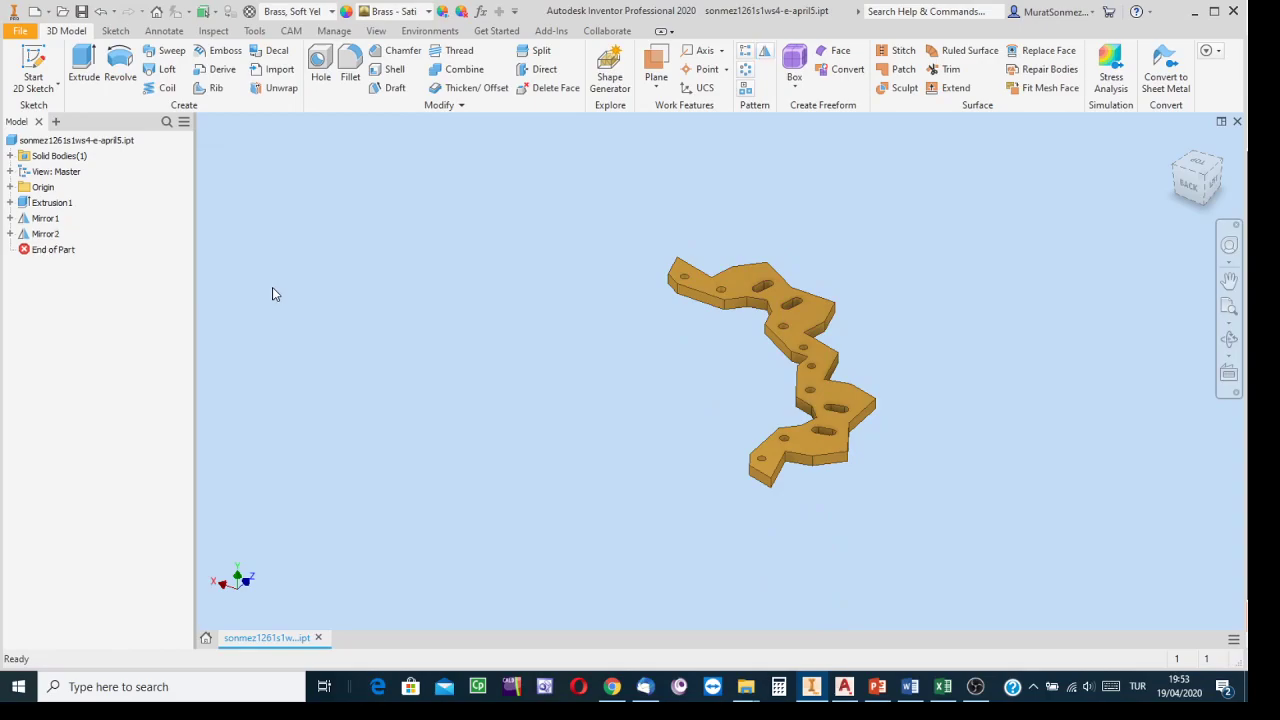
Examine the twice-mirrored part from the top and in the home view
left_click(1190, 169)
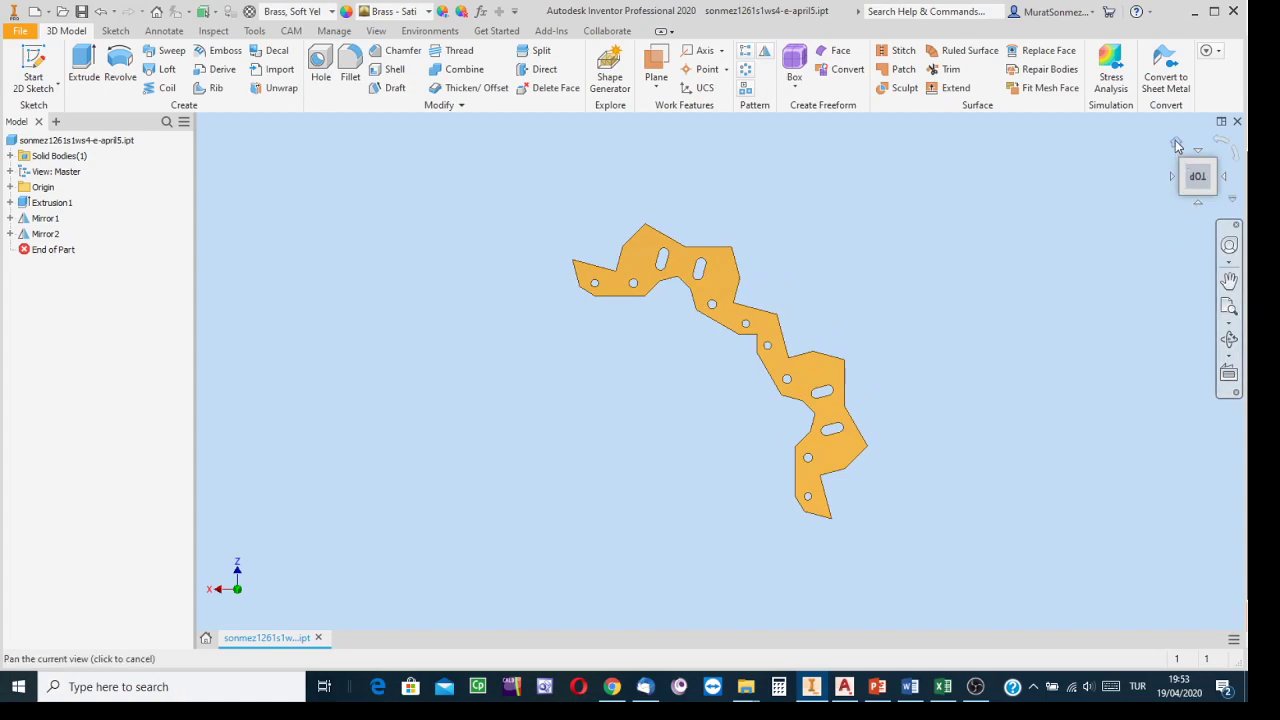
left_click(1175, 143)
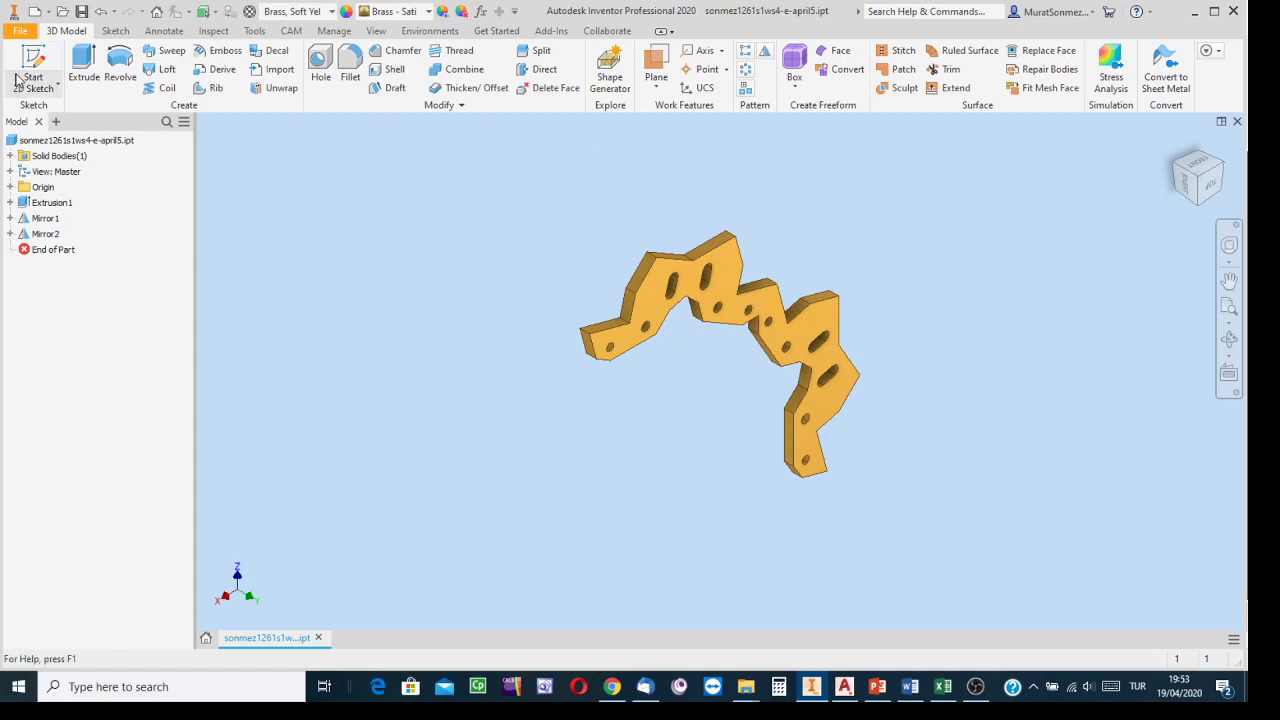
left_click(20, 33)
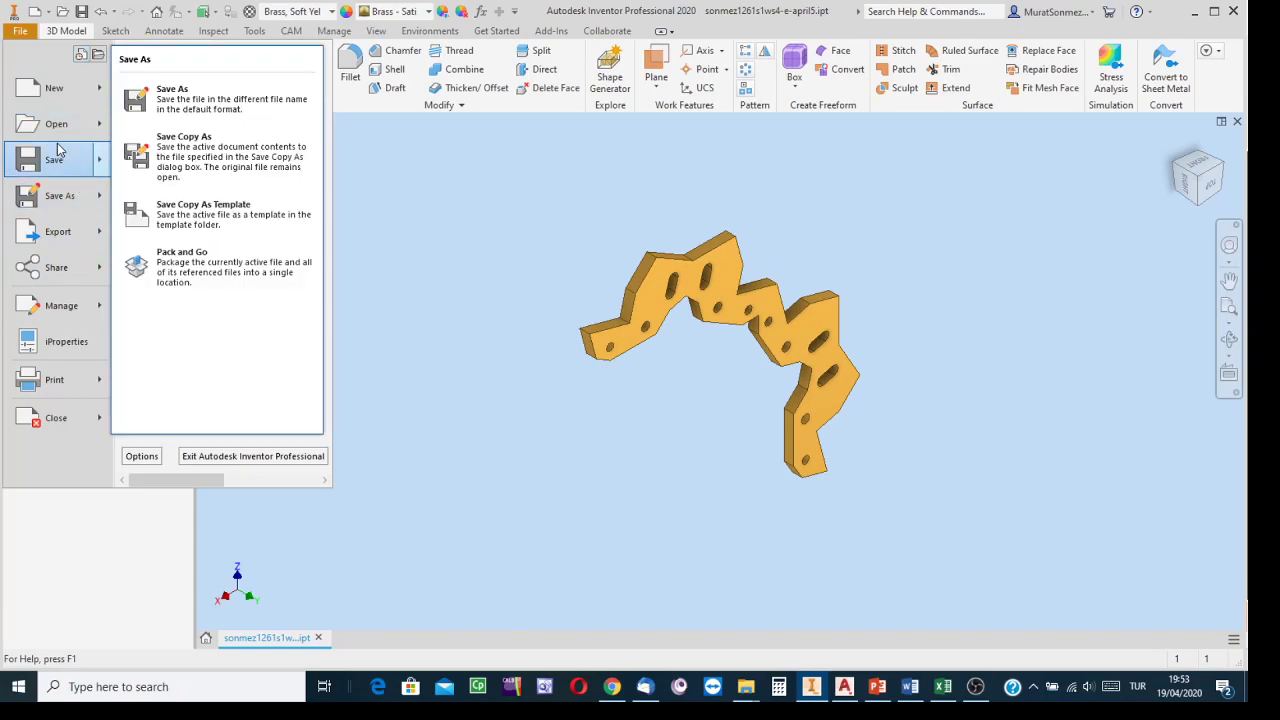
mouse_move(57, 150)
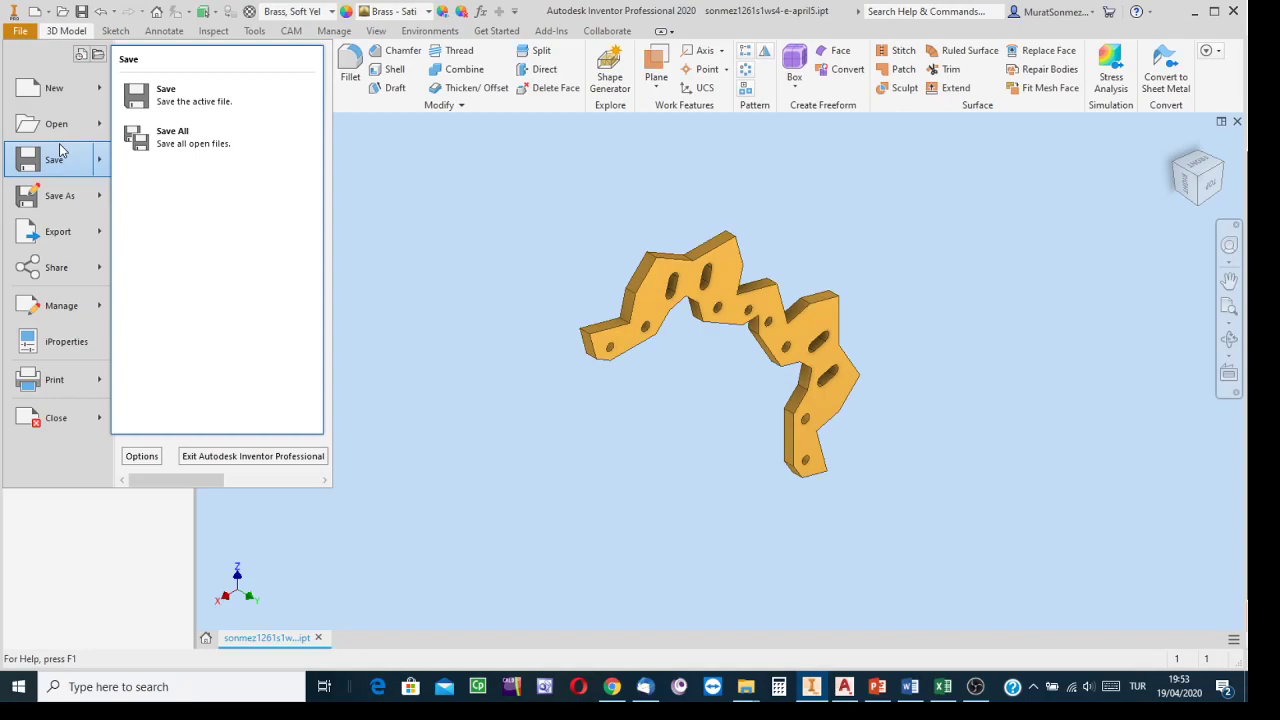
Switch to AutoCAD Mechanical and start saving the drawing under a new name in the CW folder within 2019-2 on DATA (D:)
left_click(846, 687)
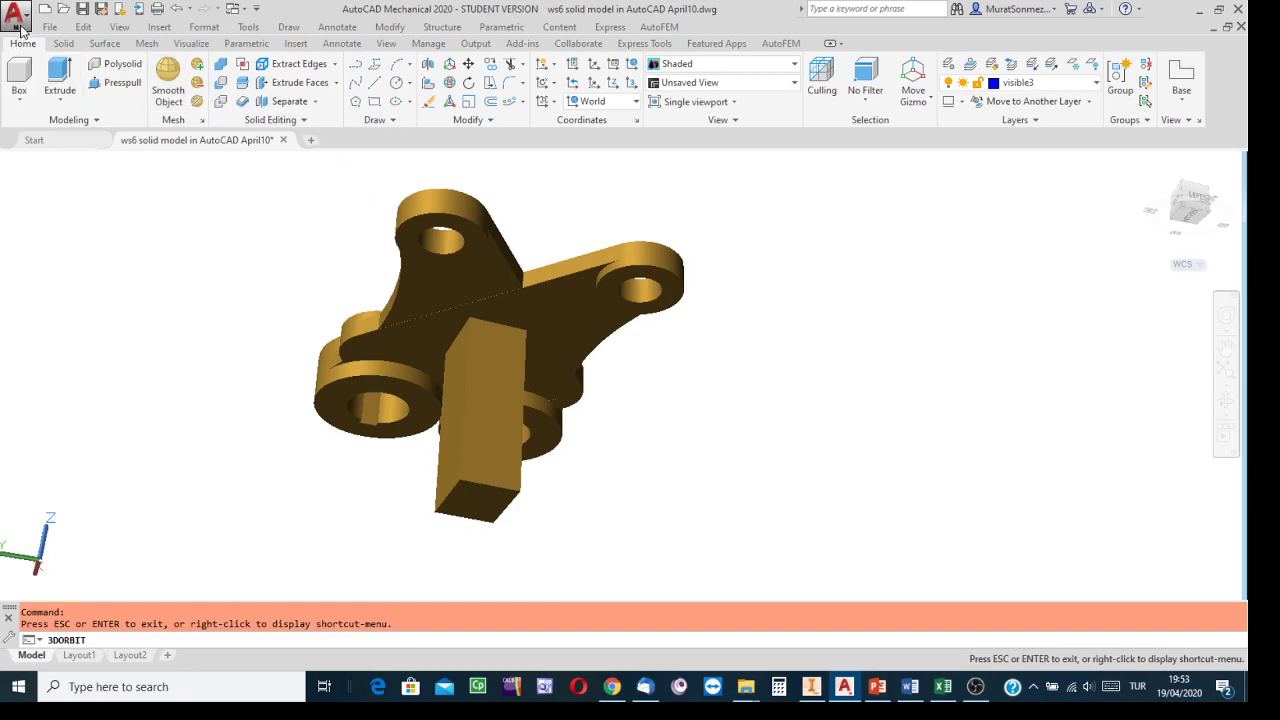
left_click(18, 28)
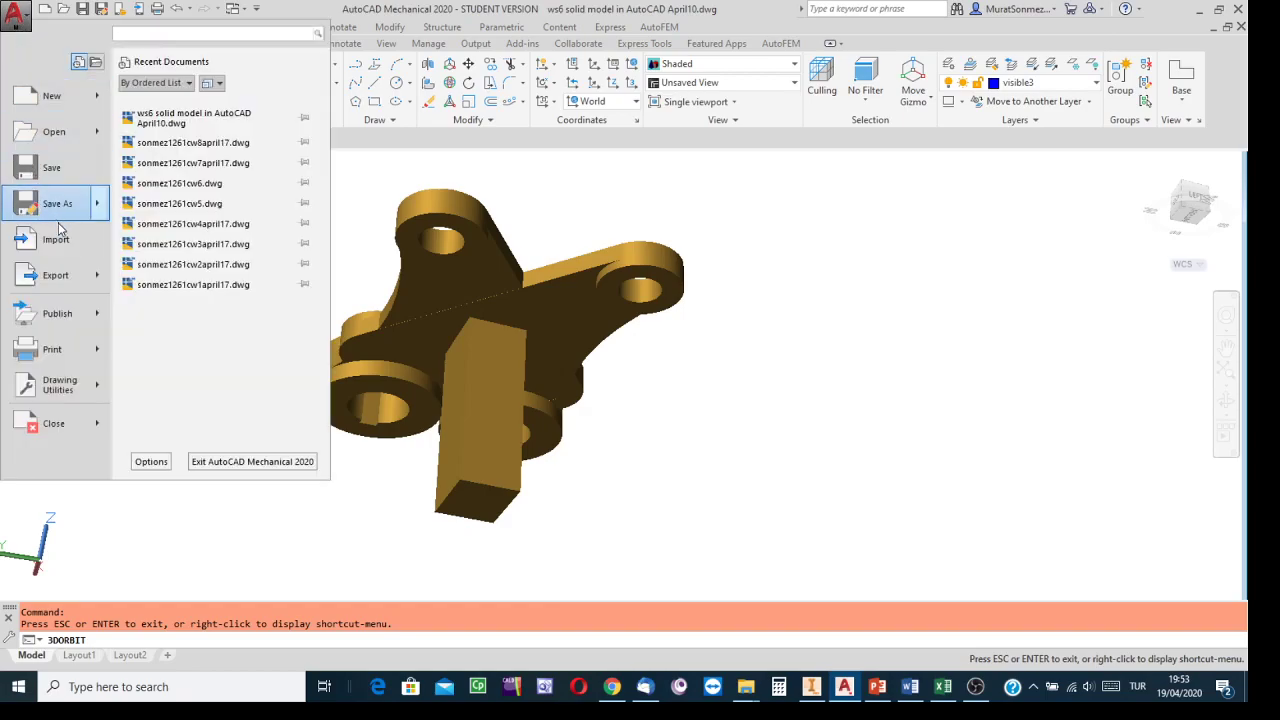
mouse_move(55, 208)
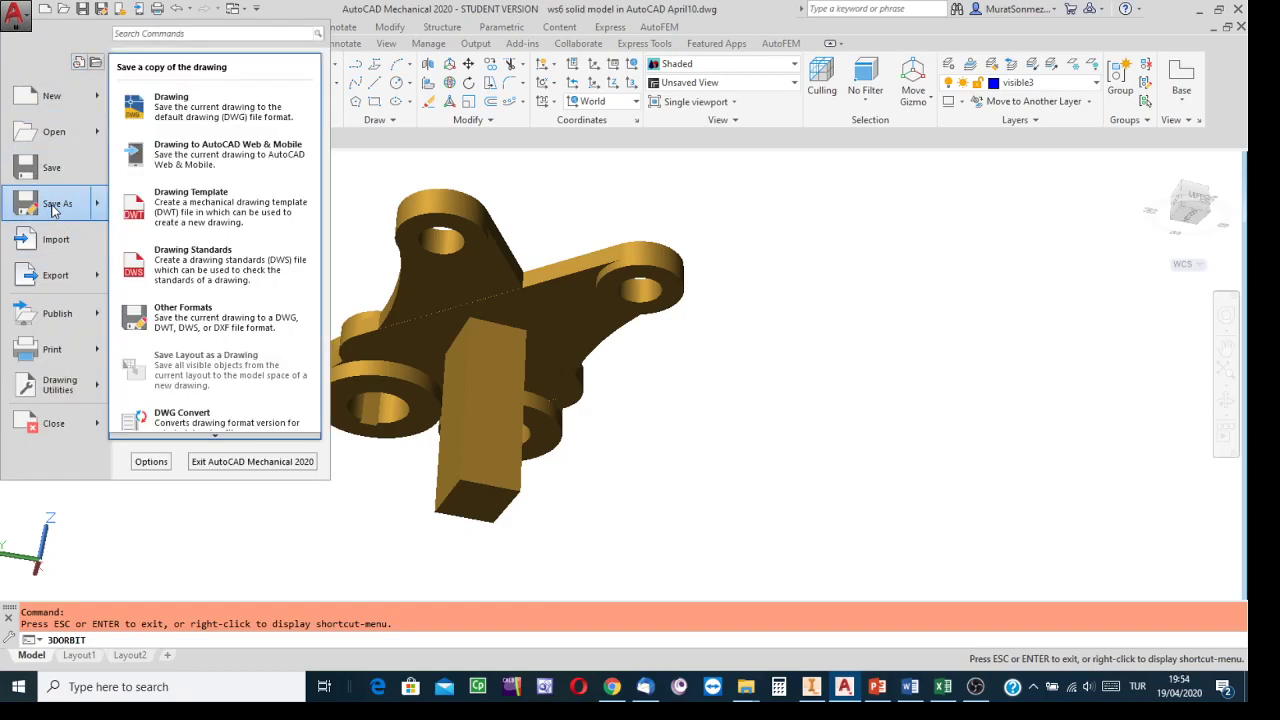
left_click(55, 204)
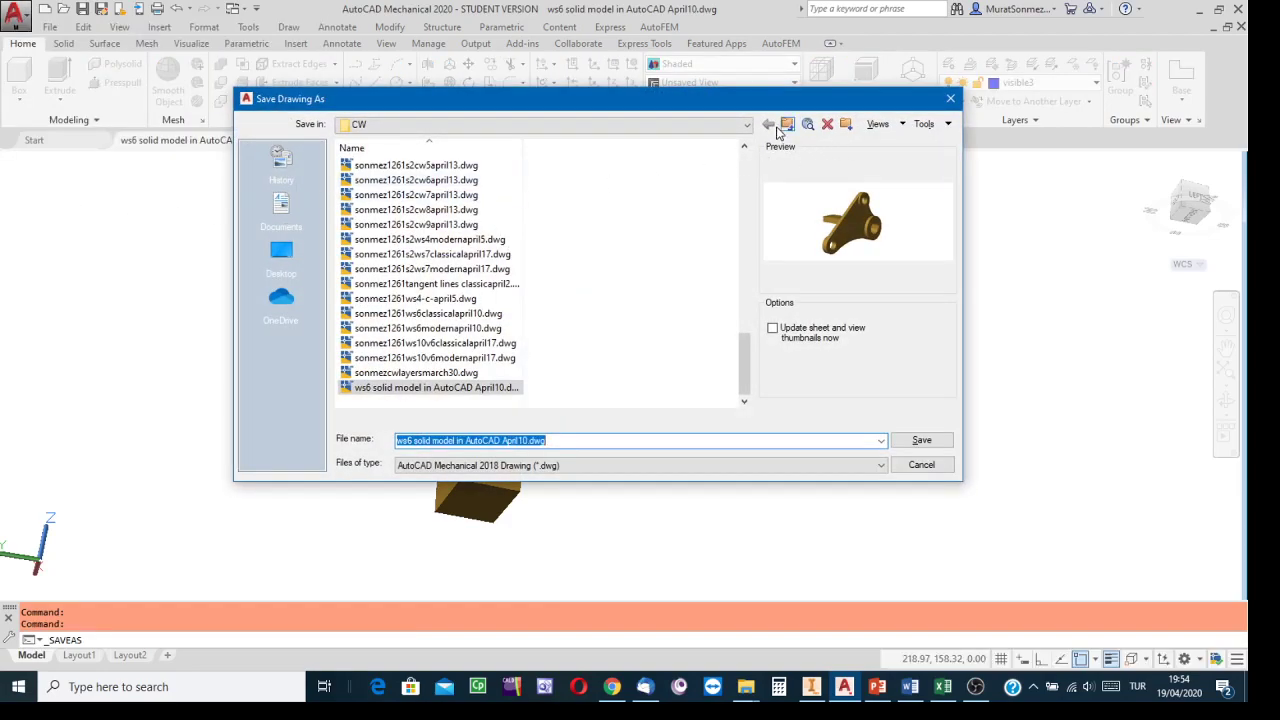
left_click(746, 124)
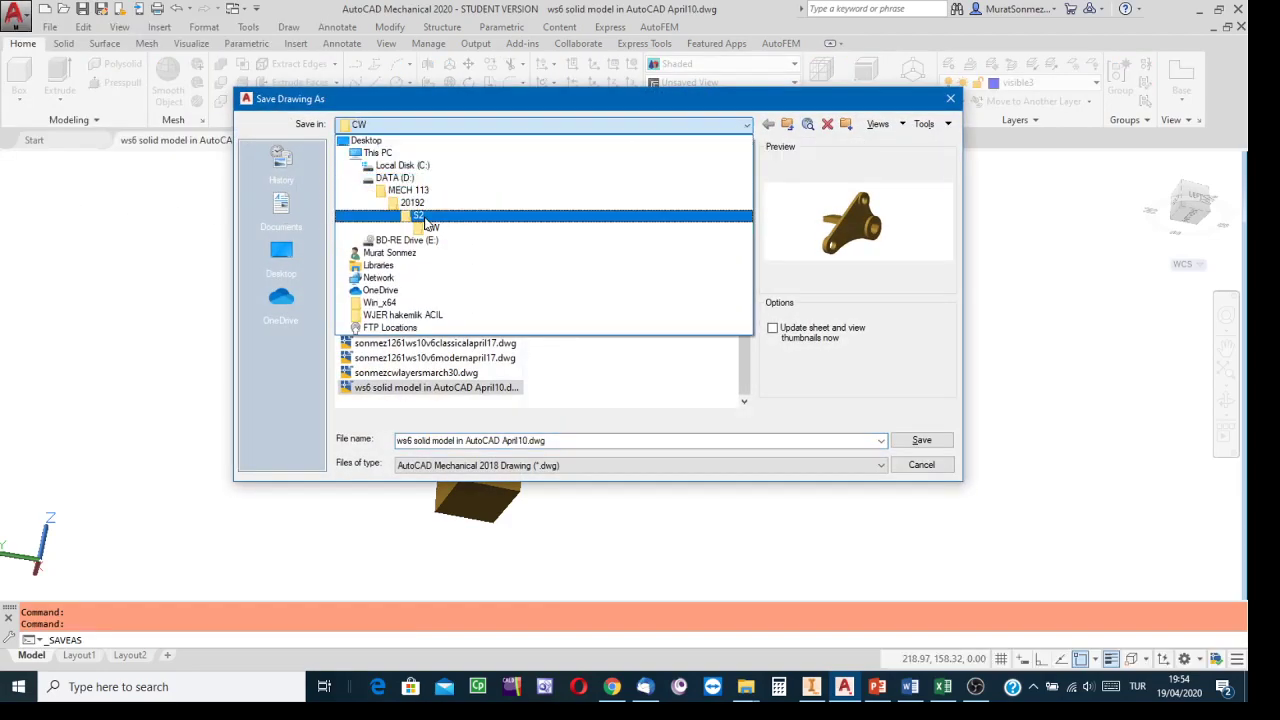
left_click(400, 178)
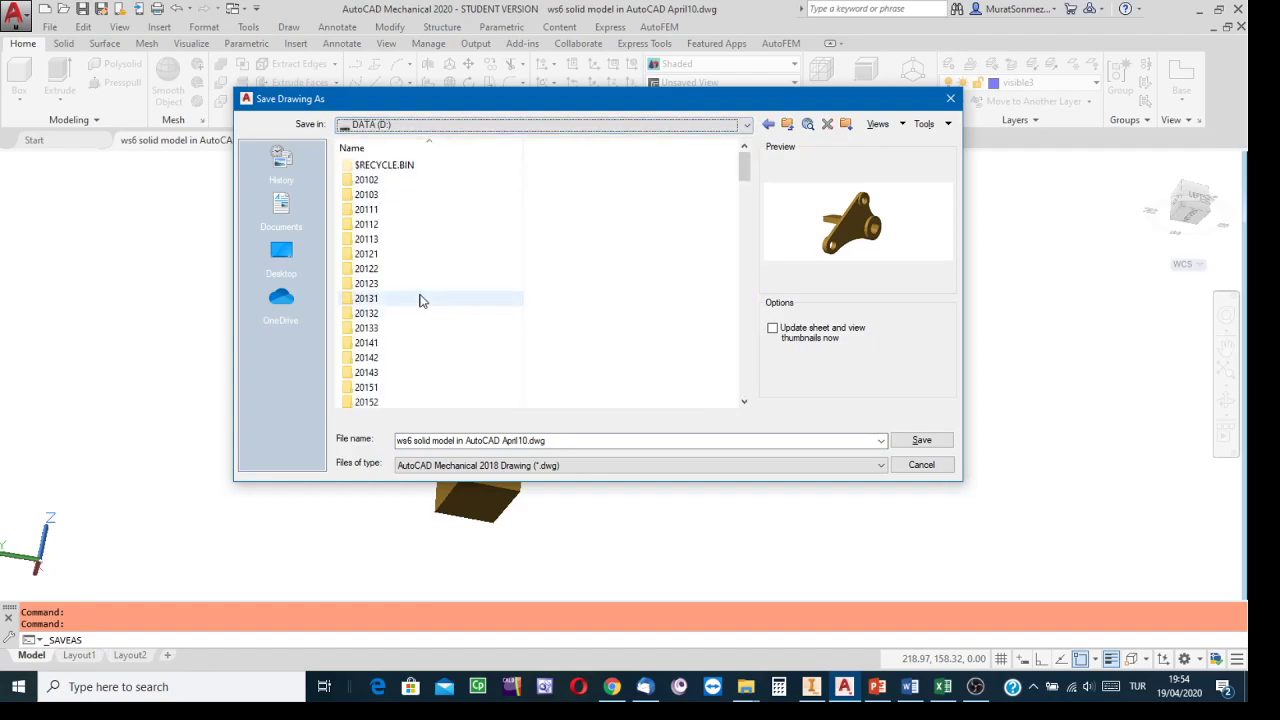
scroll(423, 295, "down", 15)
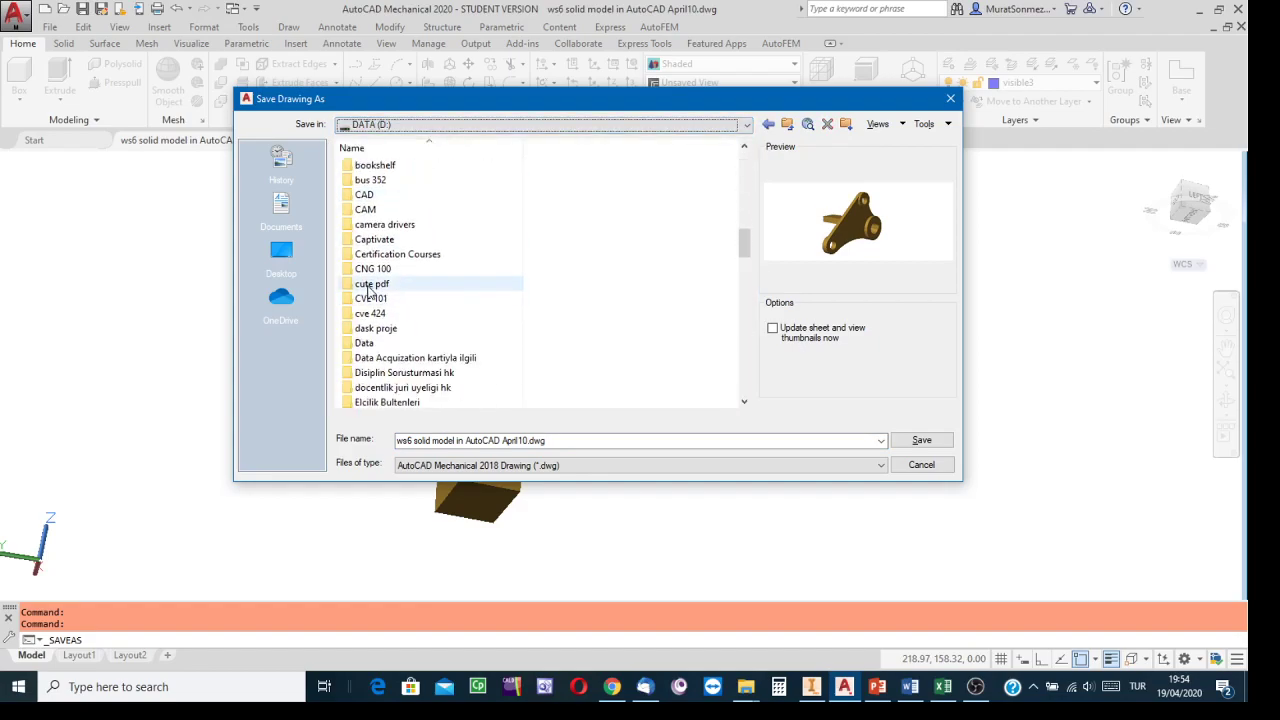
double_click(380, 298)
double_click(388, 166)
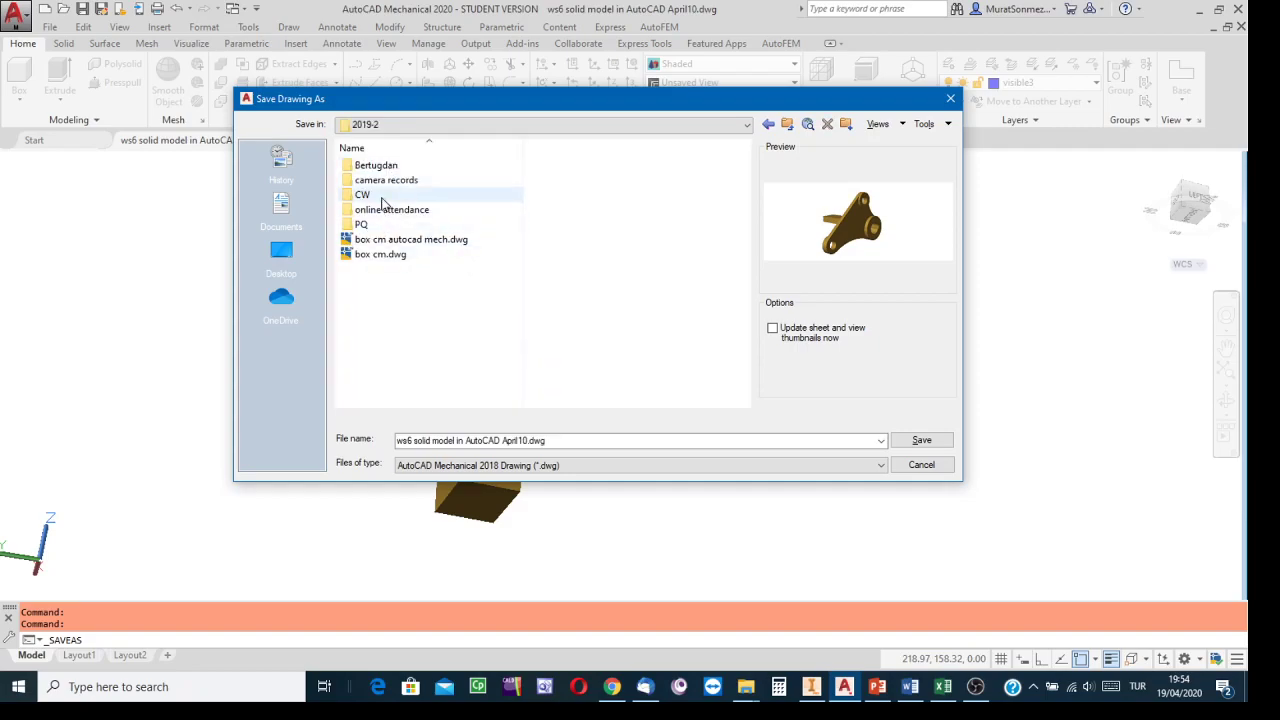
double_click(365, 195)
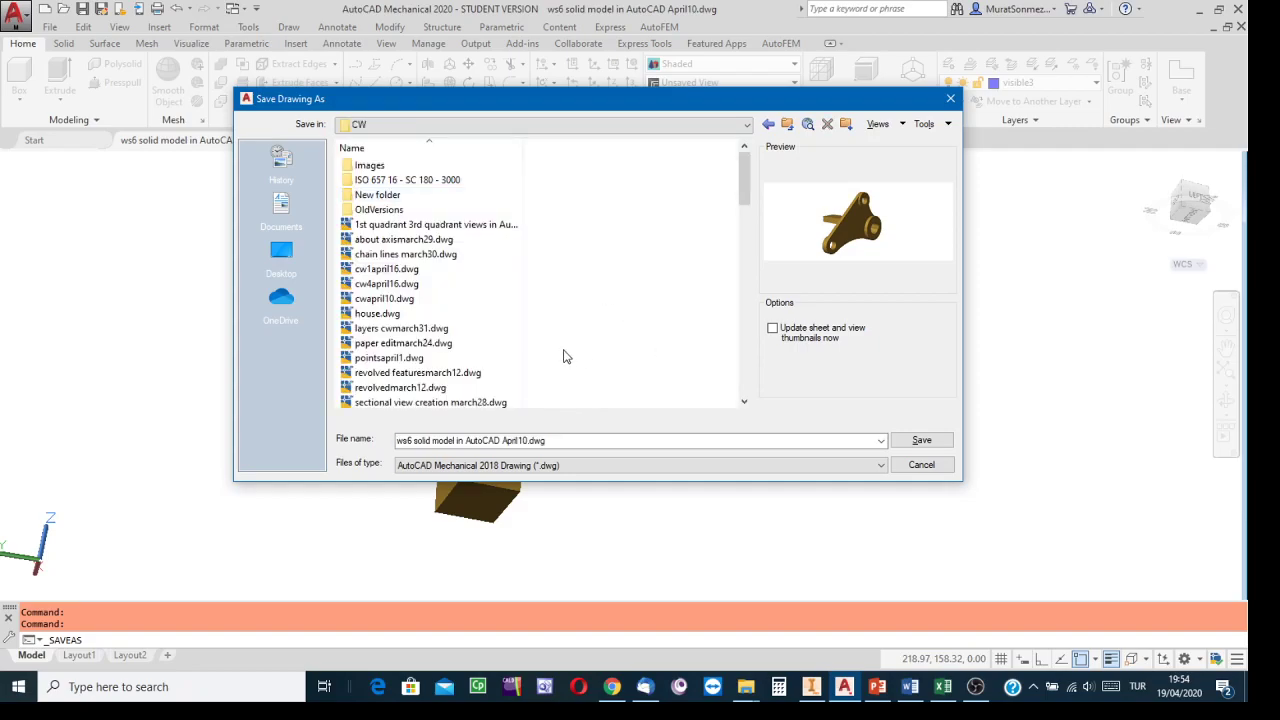
Save the drawing in the CW folder using the existing files' name prefix followed by cw9april17, updating references with relative paths
scroll(557, 355, "down", 3)
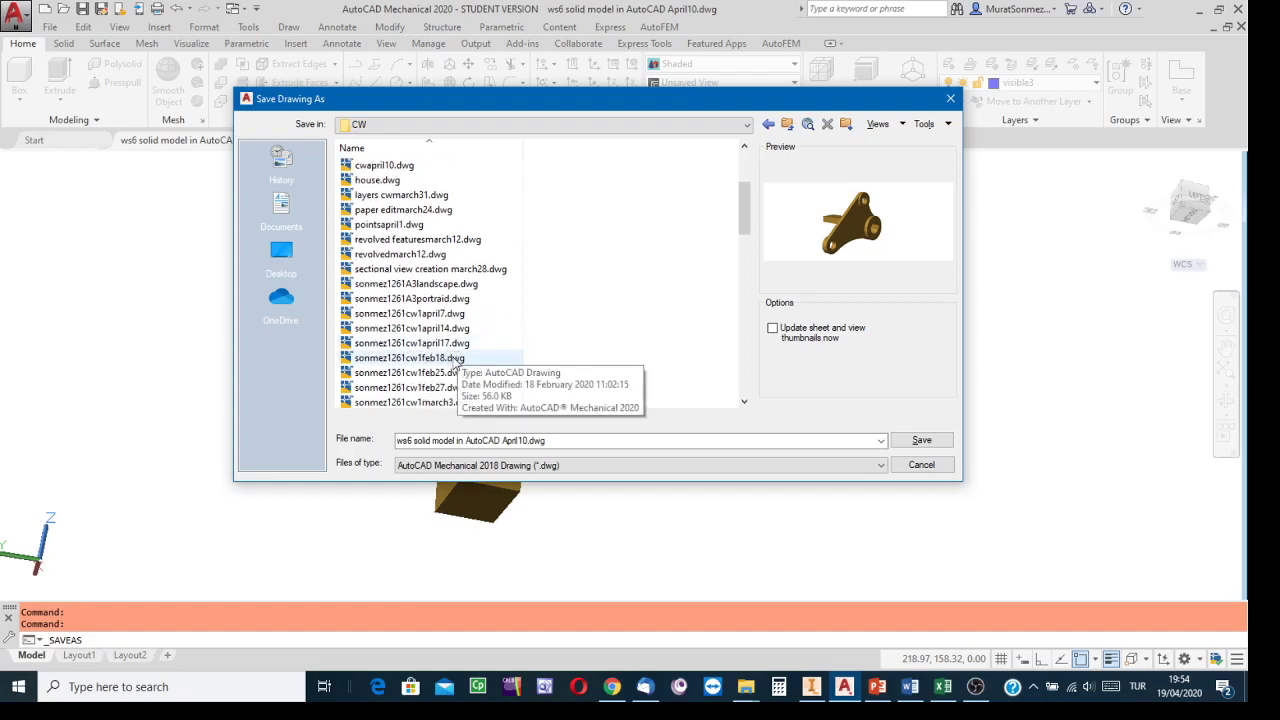
scroll(470, 390, "down", 2)
scroll(470, 390, "down", 2)
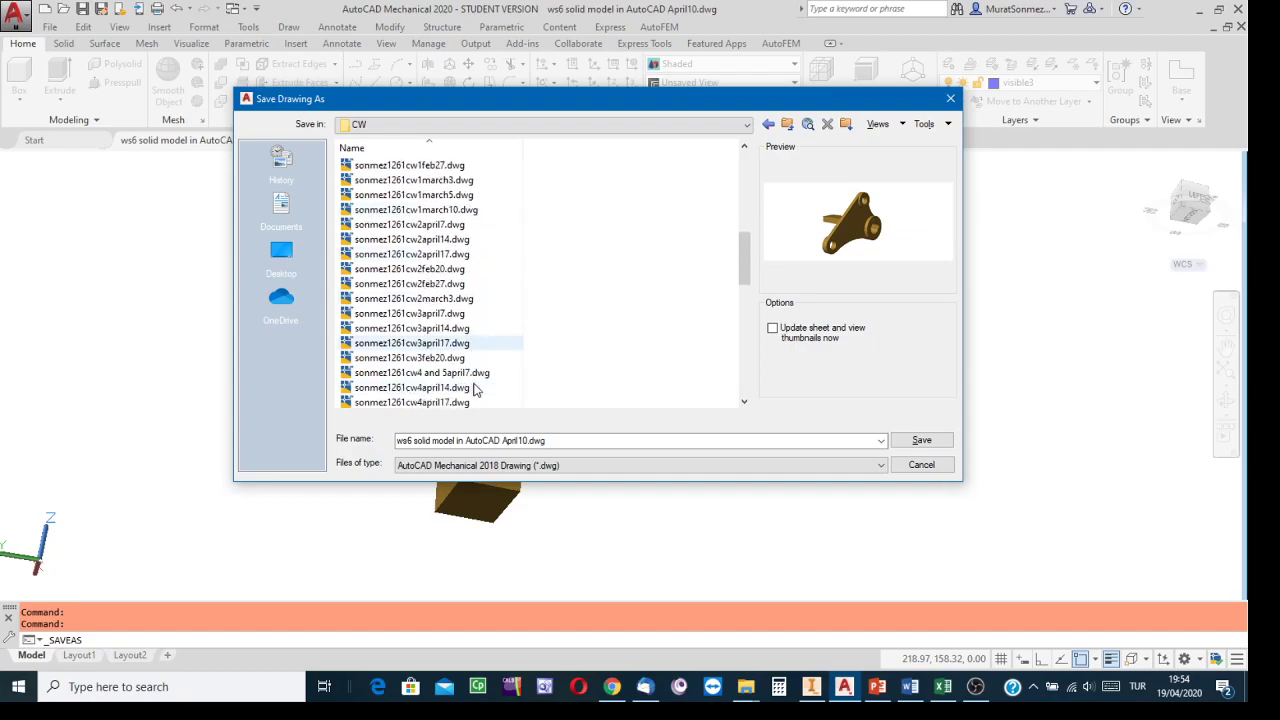
scroll(470, 390, "down", 2)
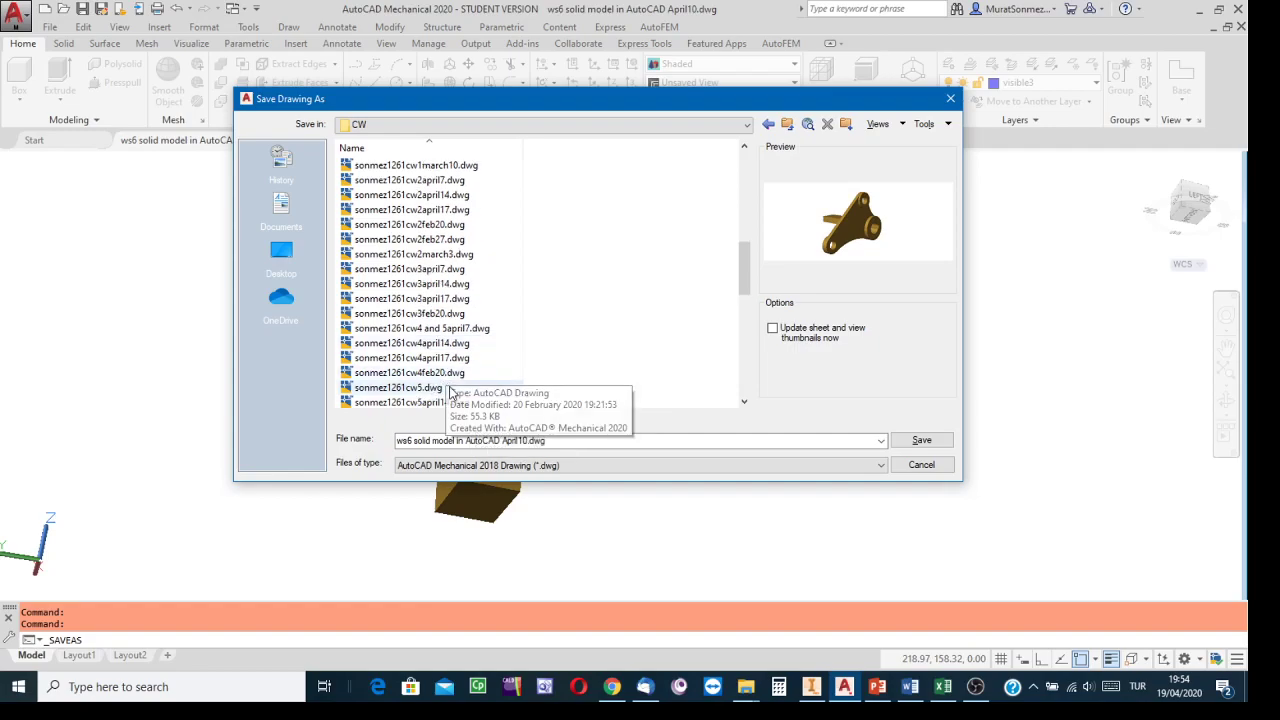
scroll(468, 390, "down", 2)
scroll(475, 401, "down", 1)
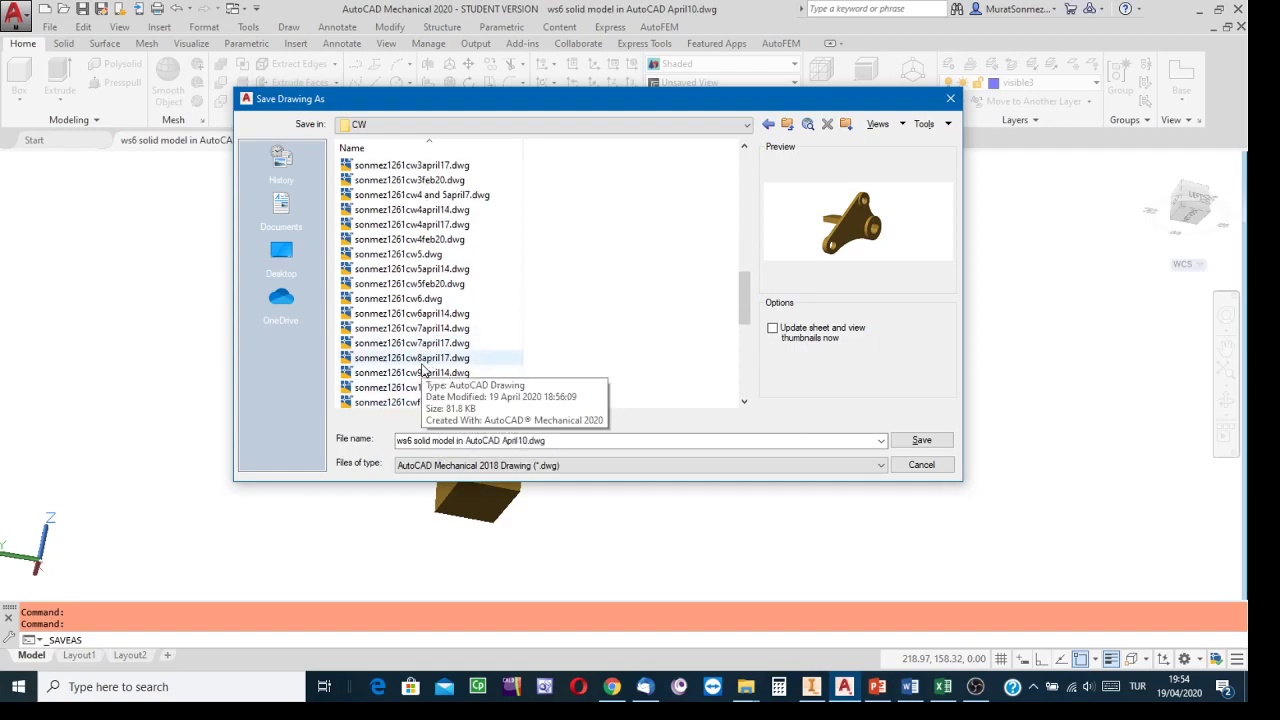
left_click(580, 442)
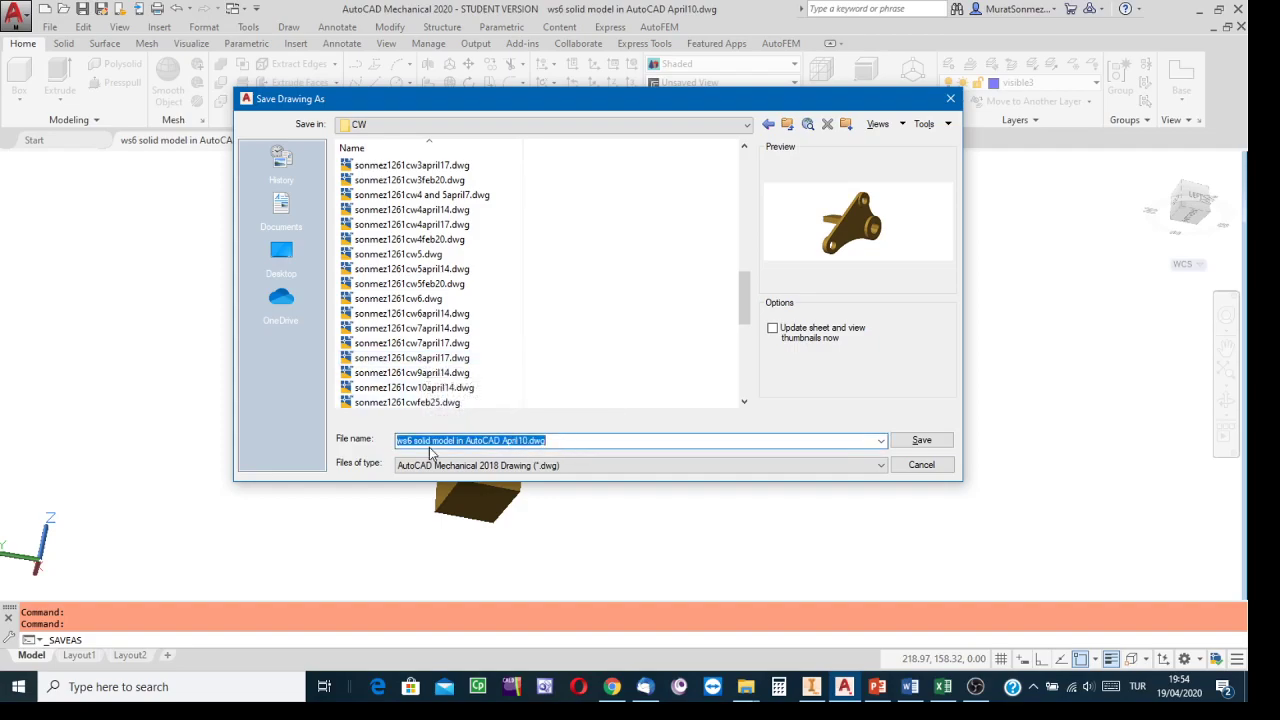
type("sonmez12")
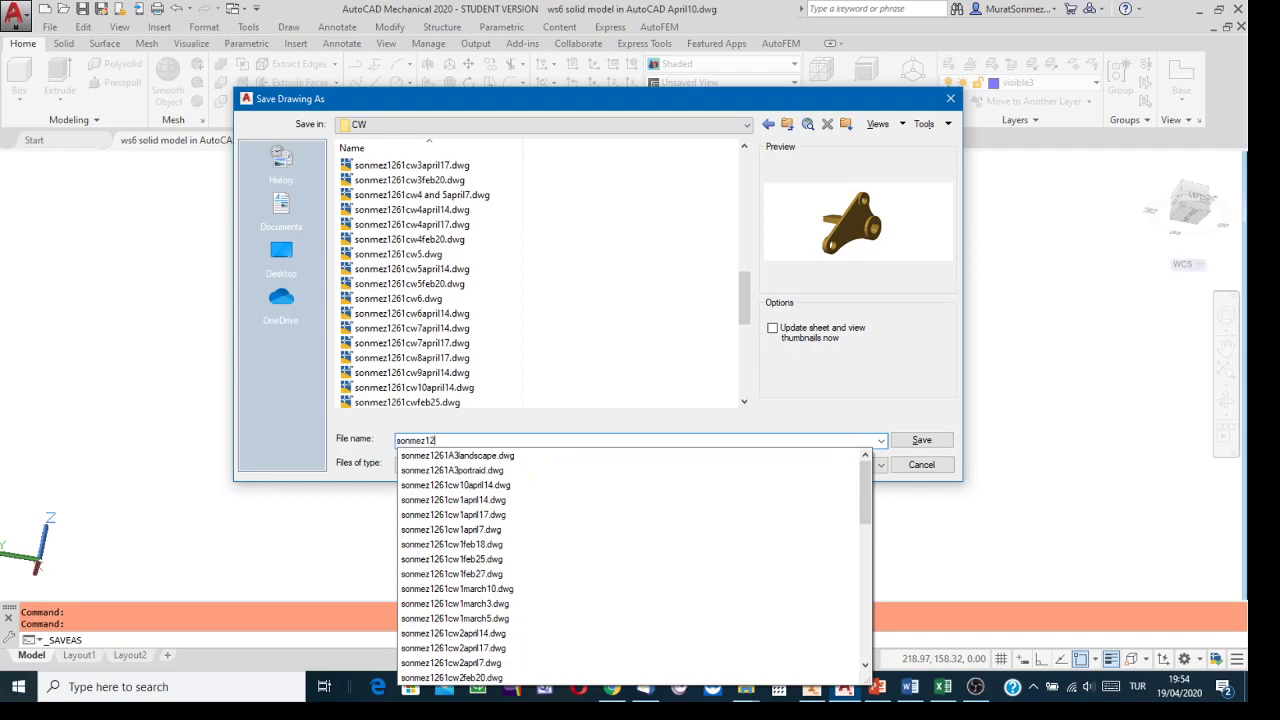
type("61cw9")
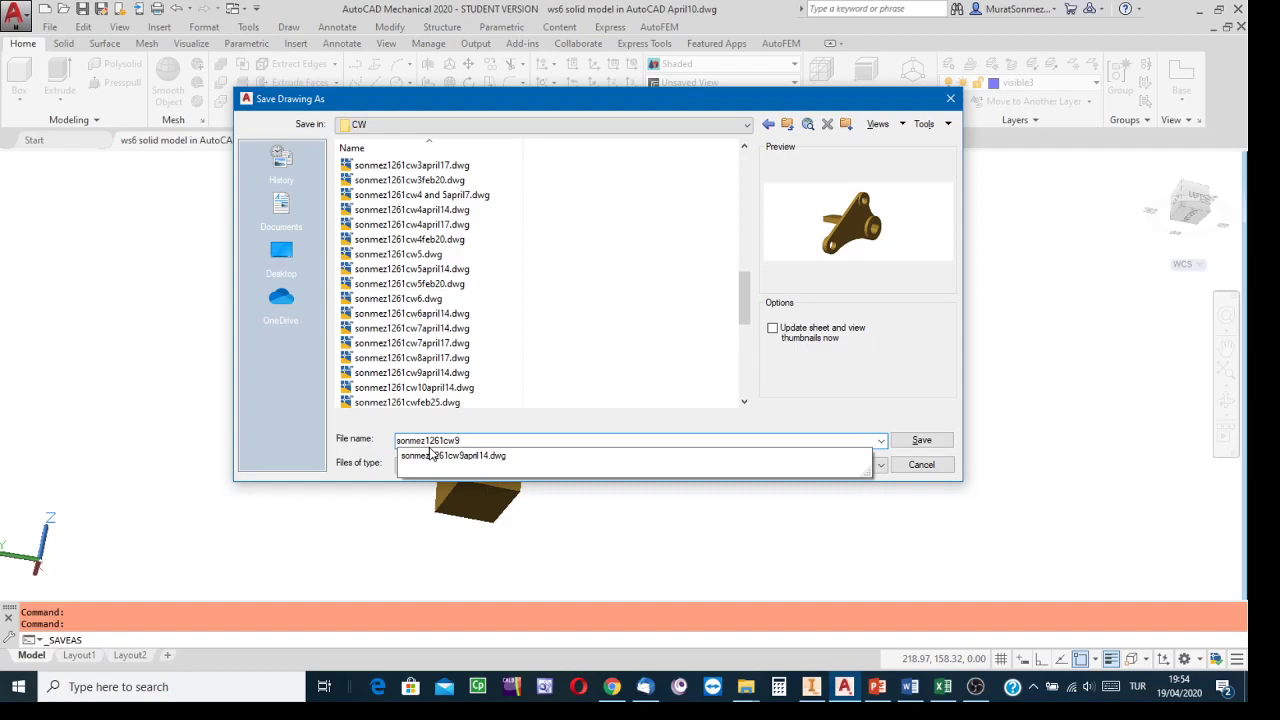
type("april17")
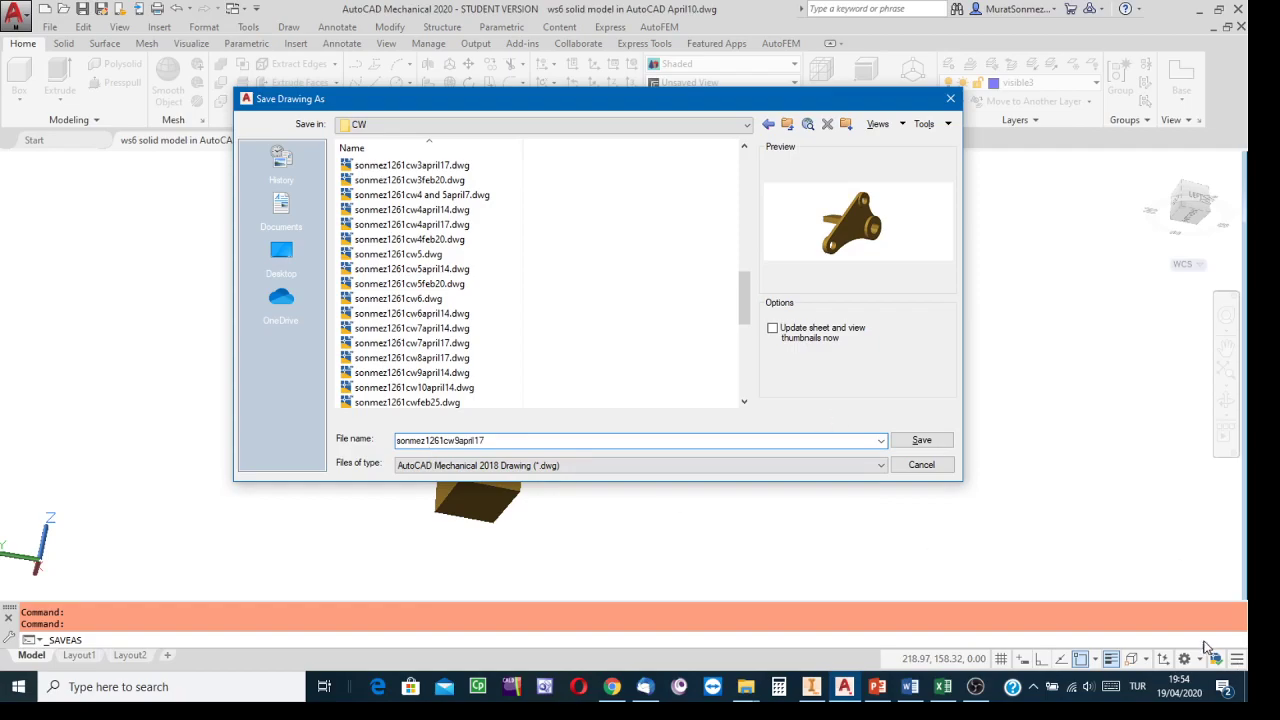
left_click(909, 440)
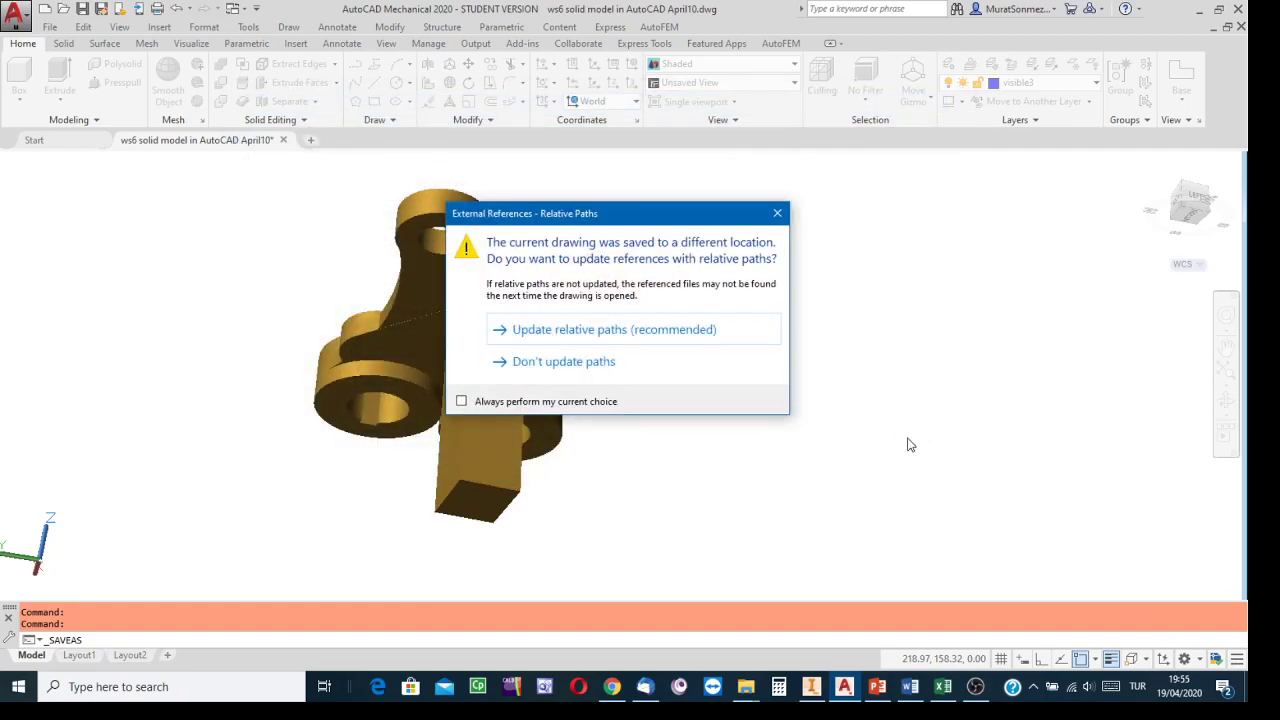
left_click(574, 329)
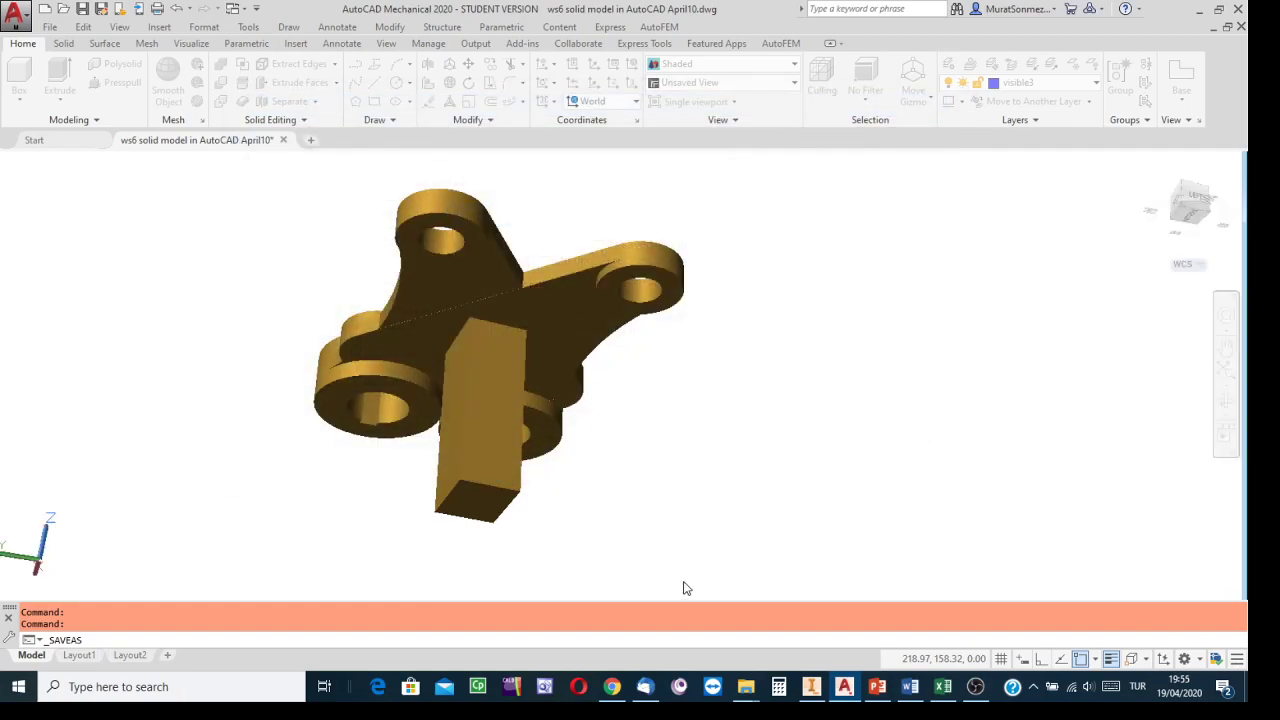
Switch to Inventor and save the mirrored part in the CW folder using the same name prefix followed by cw10april17
left_click(811, 686)
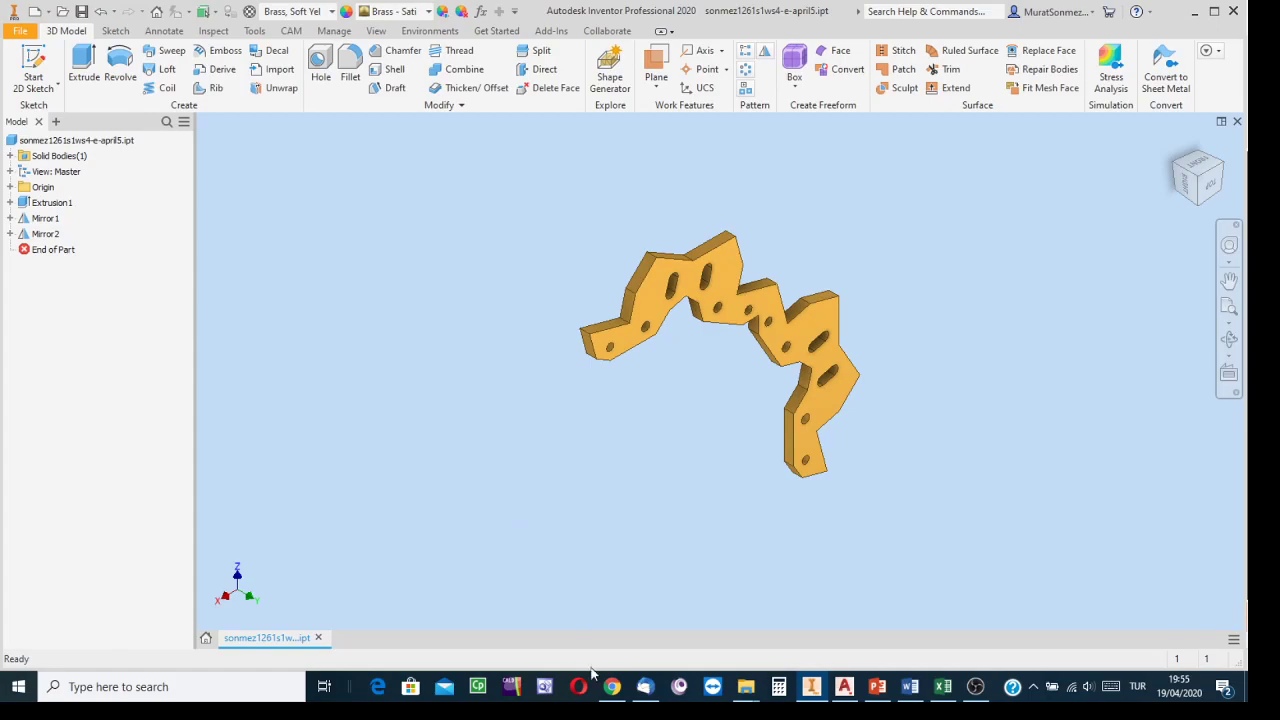
left_click(844, 686)
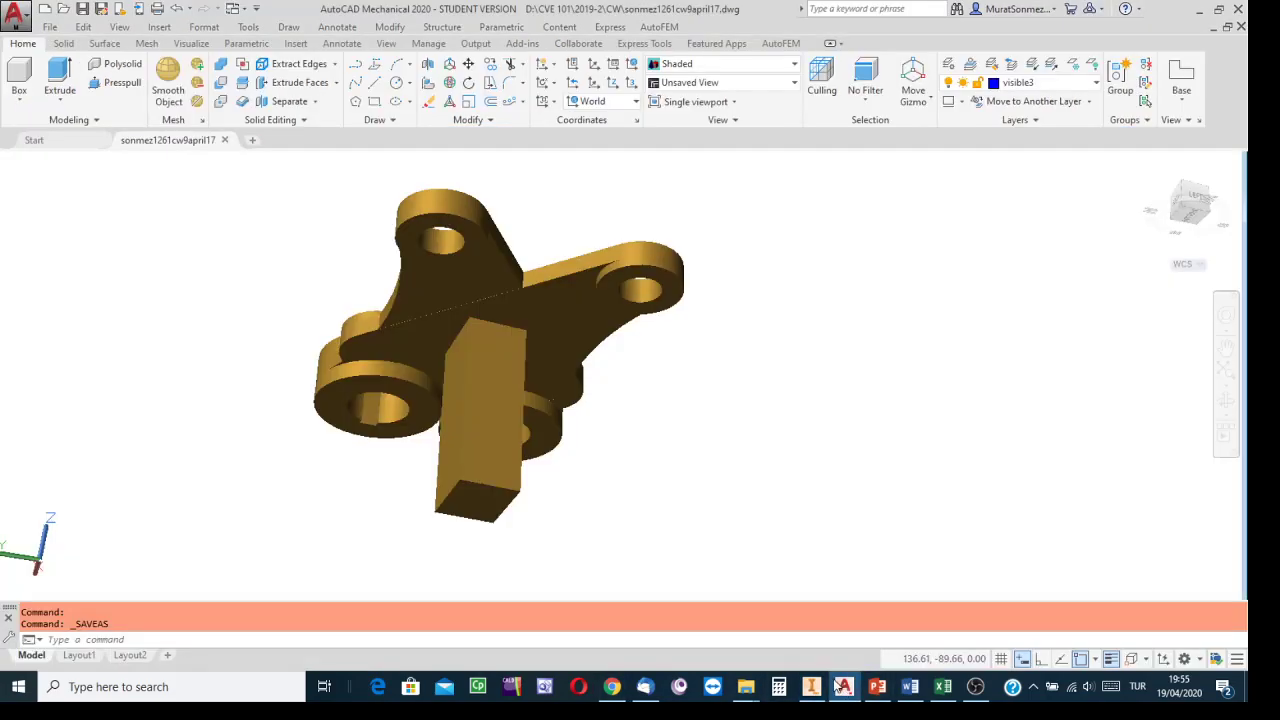
left_click(811, 686)
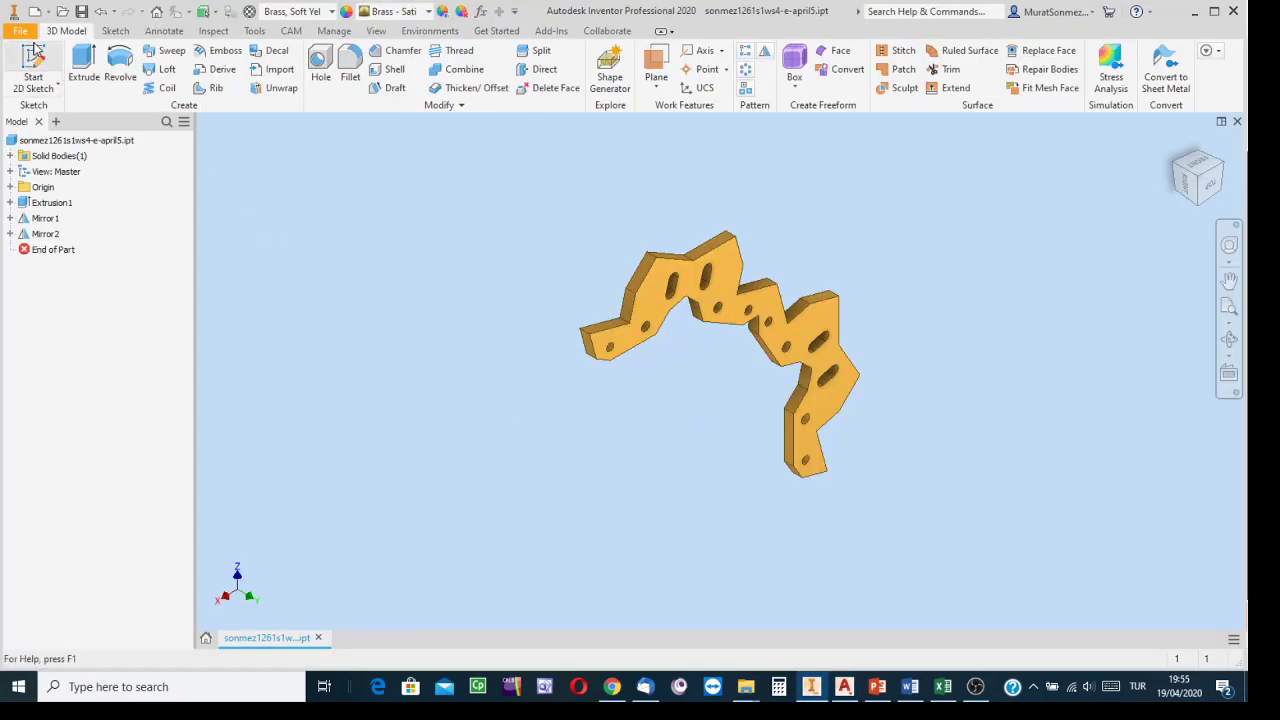
left_click(15, 36)
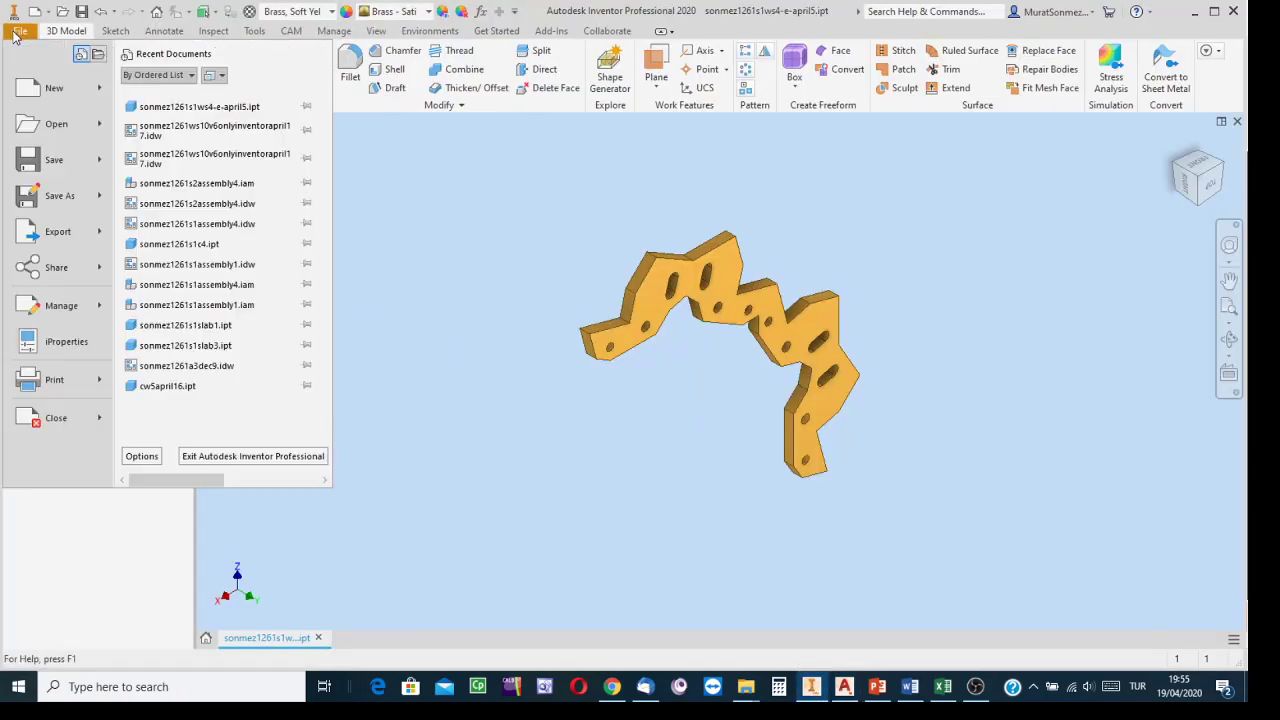
left_click(62, 198)
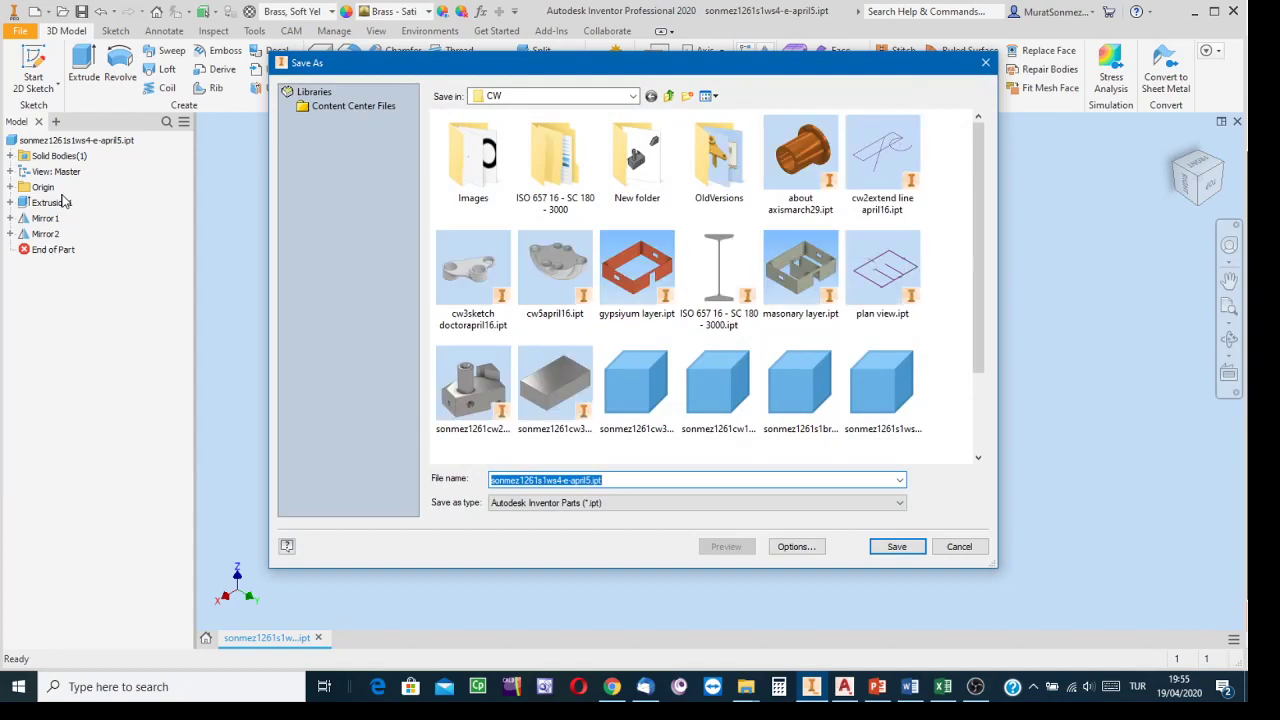
left_click(634, 97)
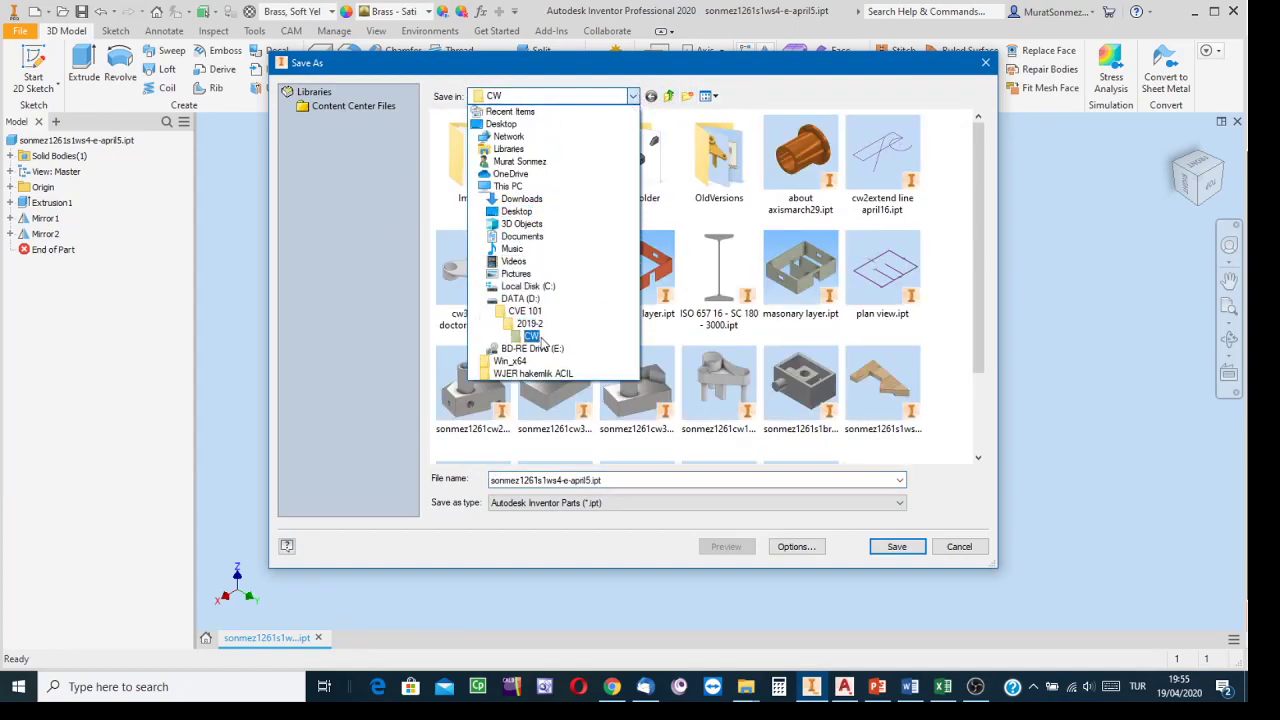
left_click(538, 337)
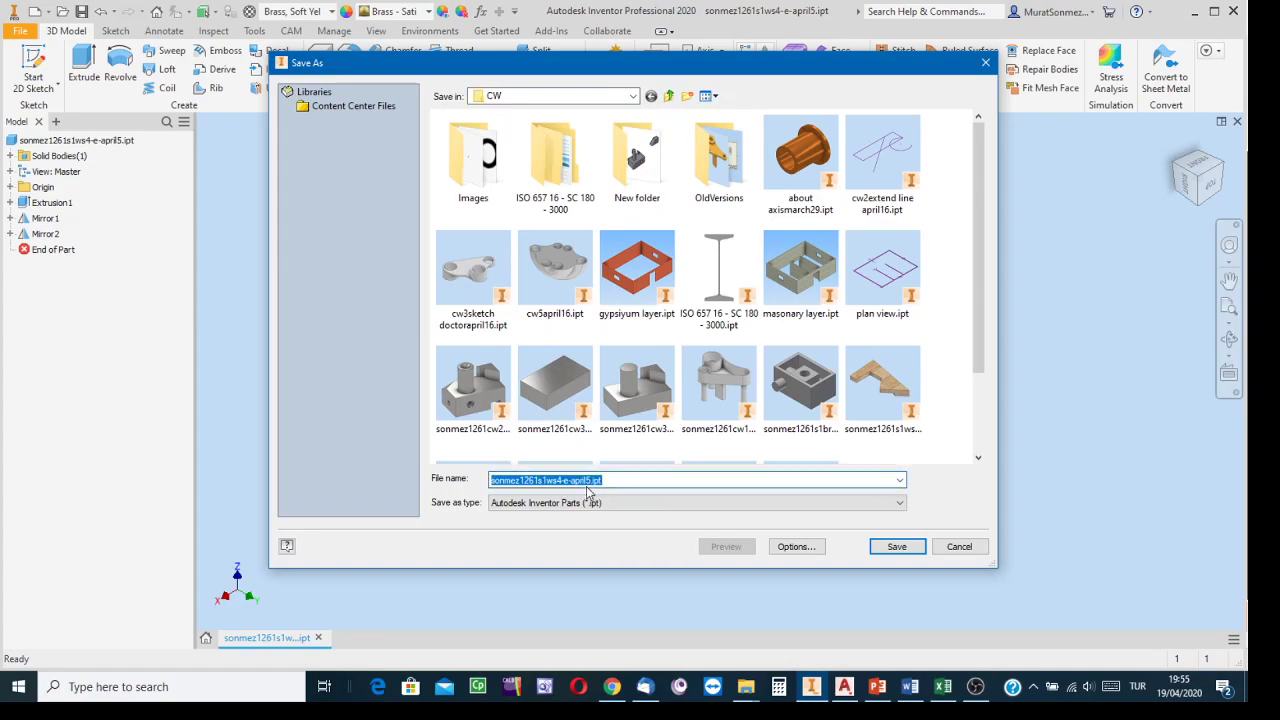
type("sonmez1")
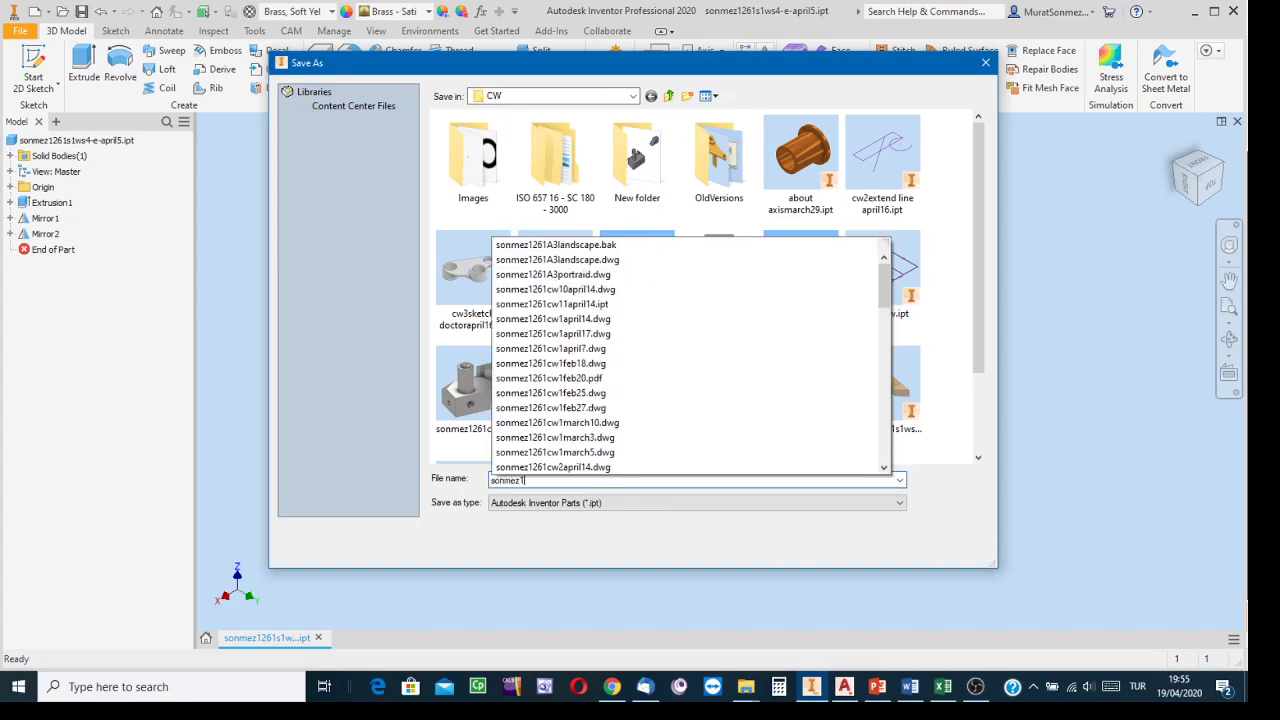
type("261cw")
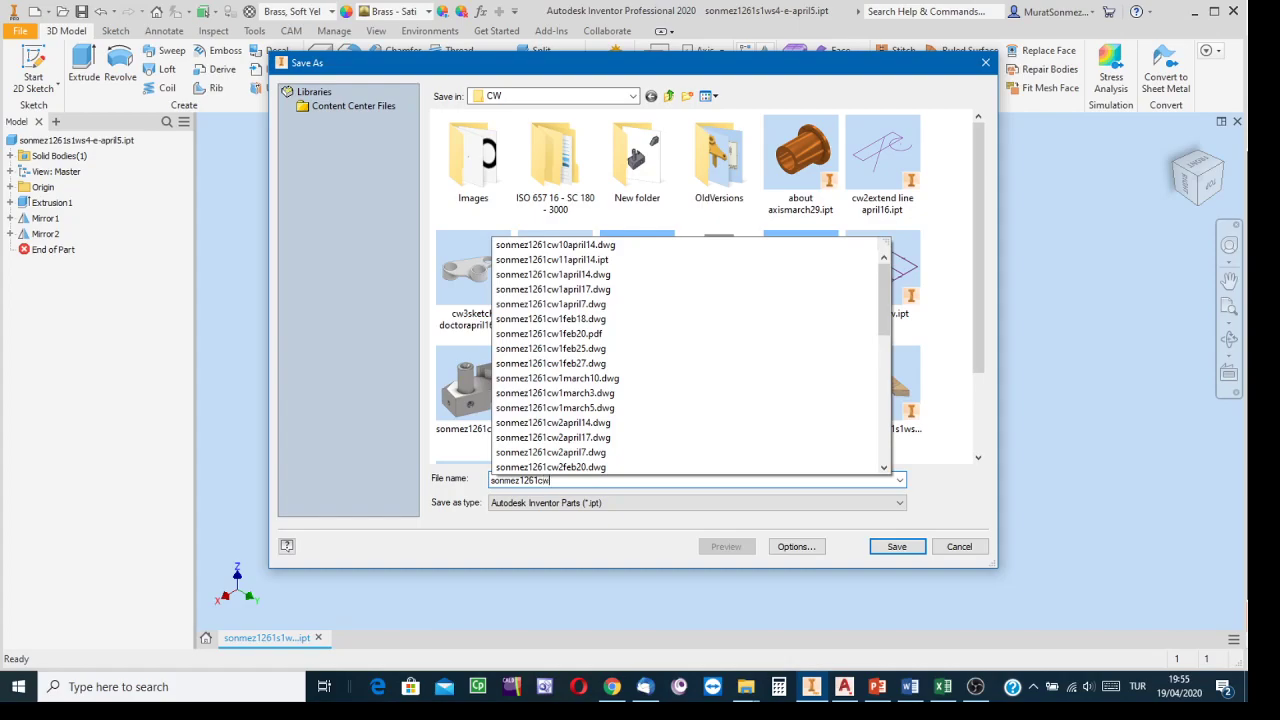
type("10april")
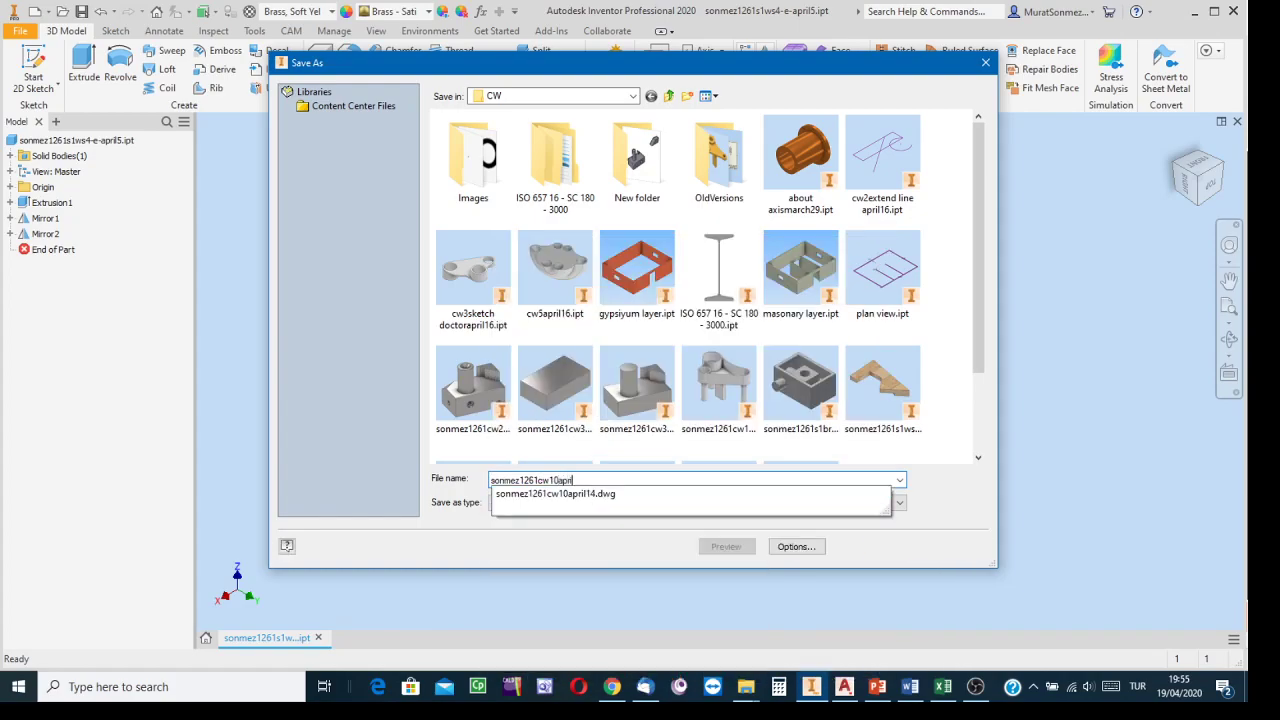
type("17")
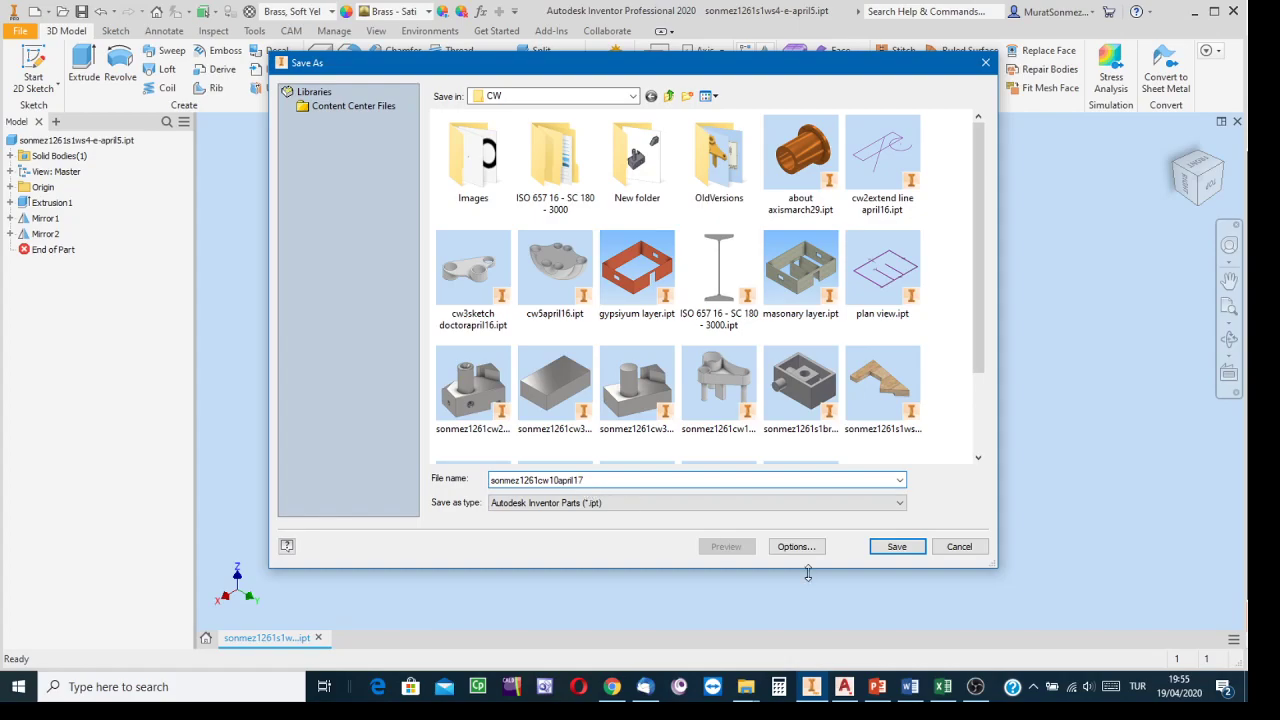
left_click(892, 548)
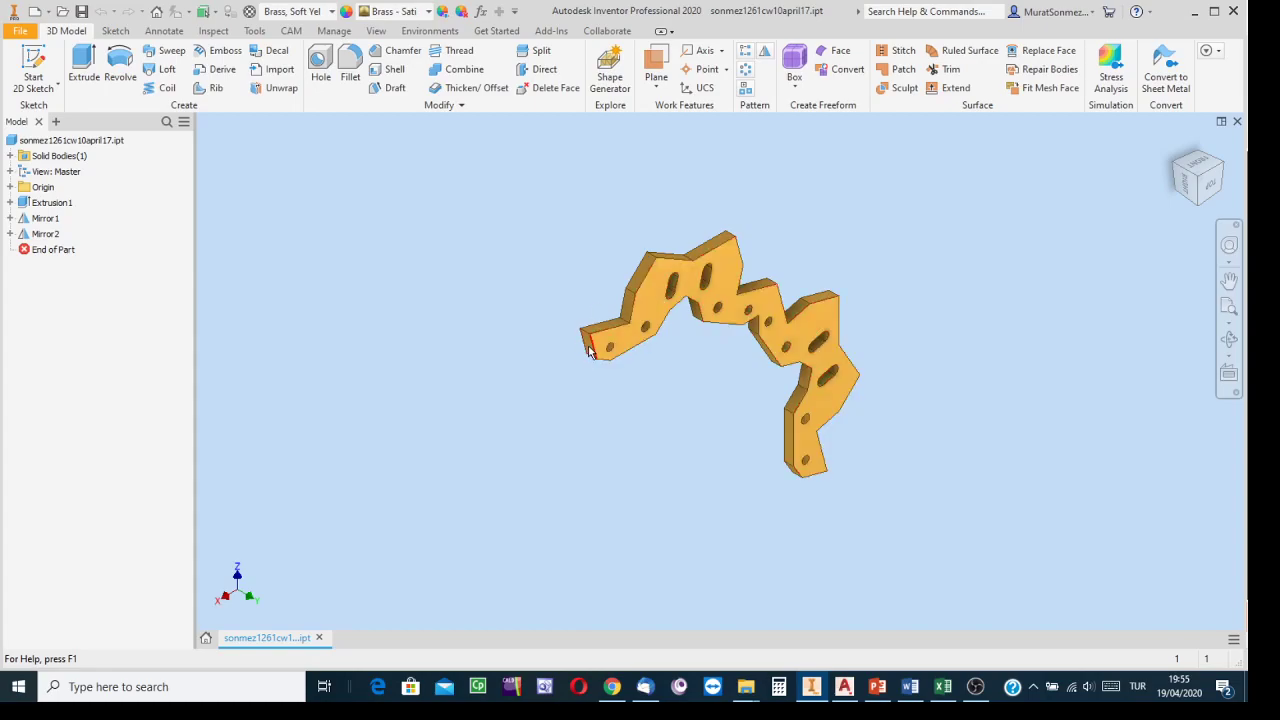
Create a work plane offset 50 mm outward from the small end face of the upper arm
left_click(662, 92)
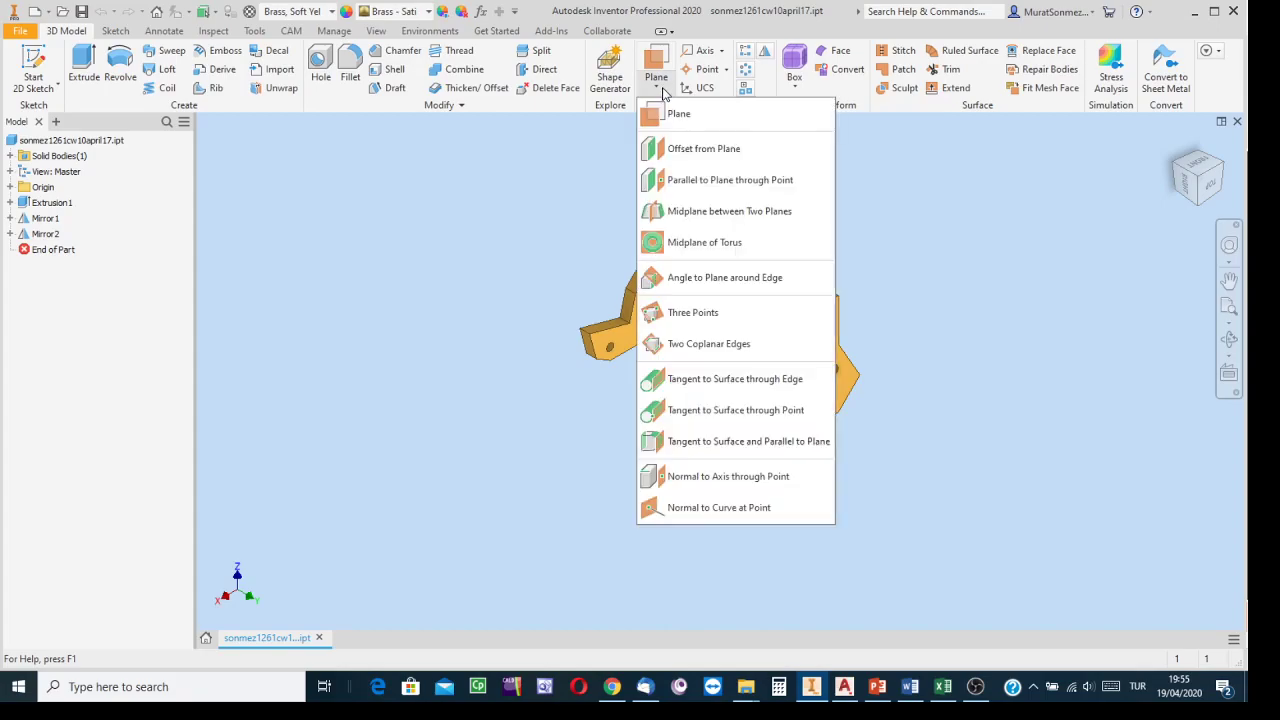
left_click(688, 150)
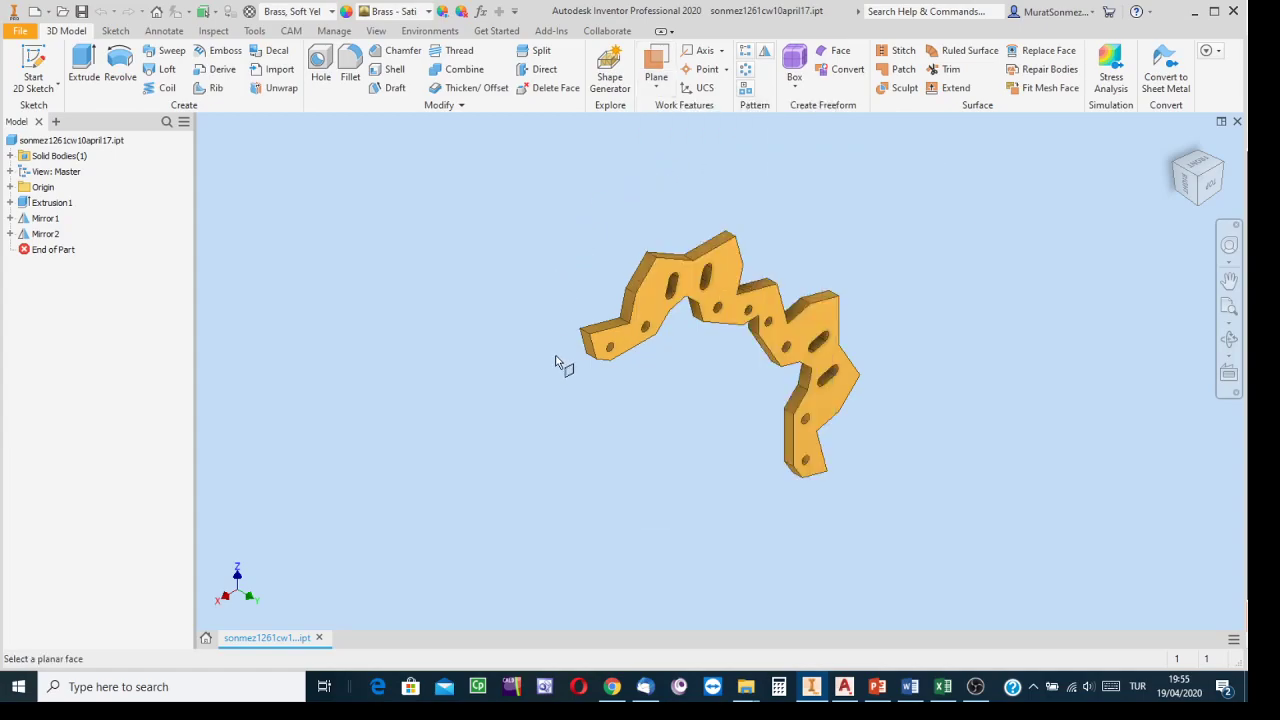
scroll(580, 370, "up", 3)
scroll(580, 370, "down", 3)
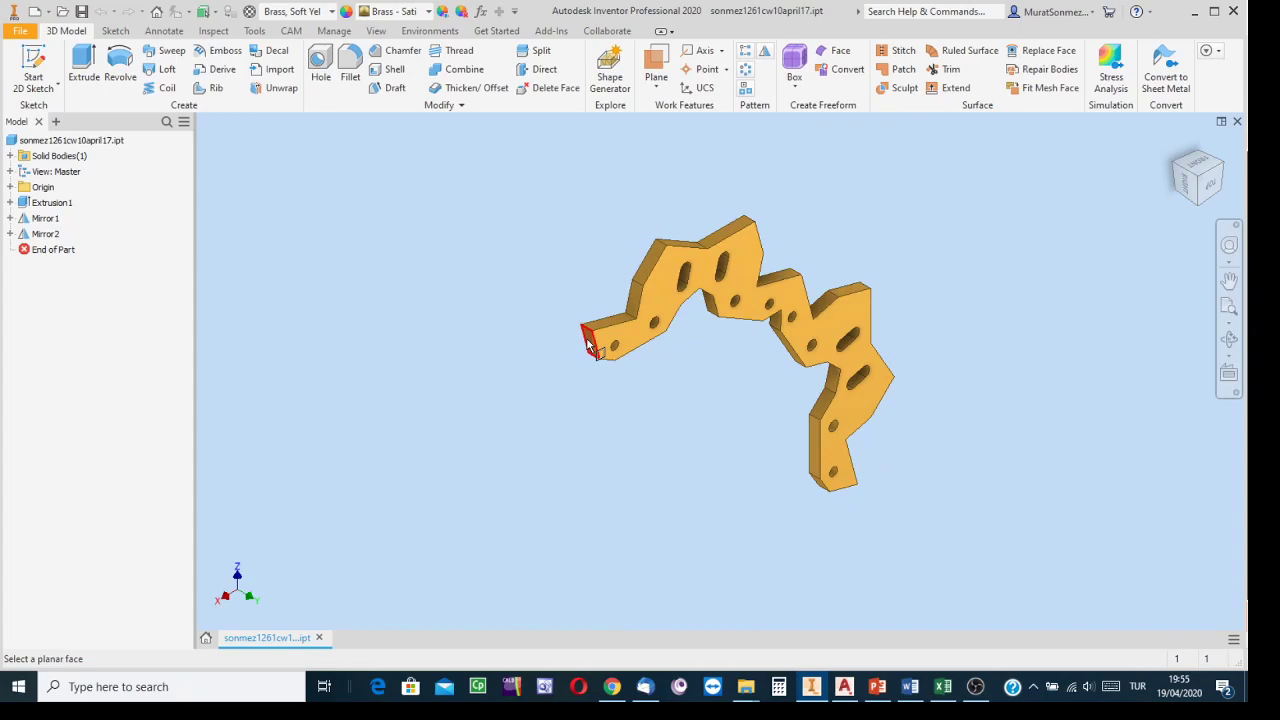
left_click(590, 345)
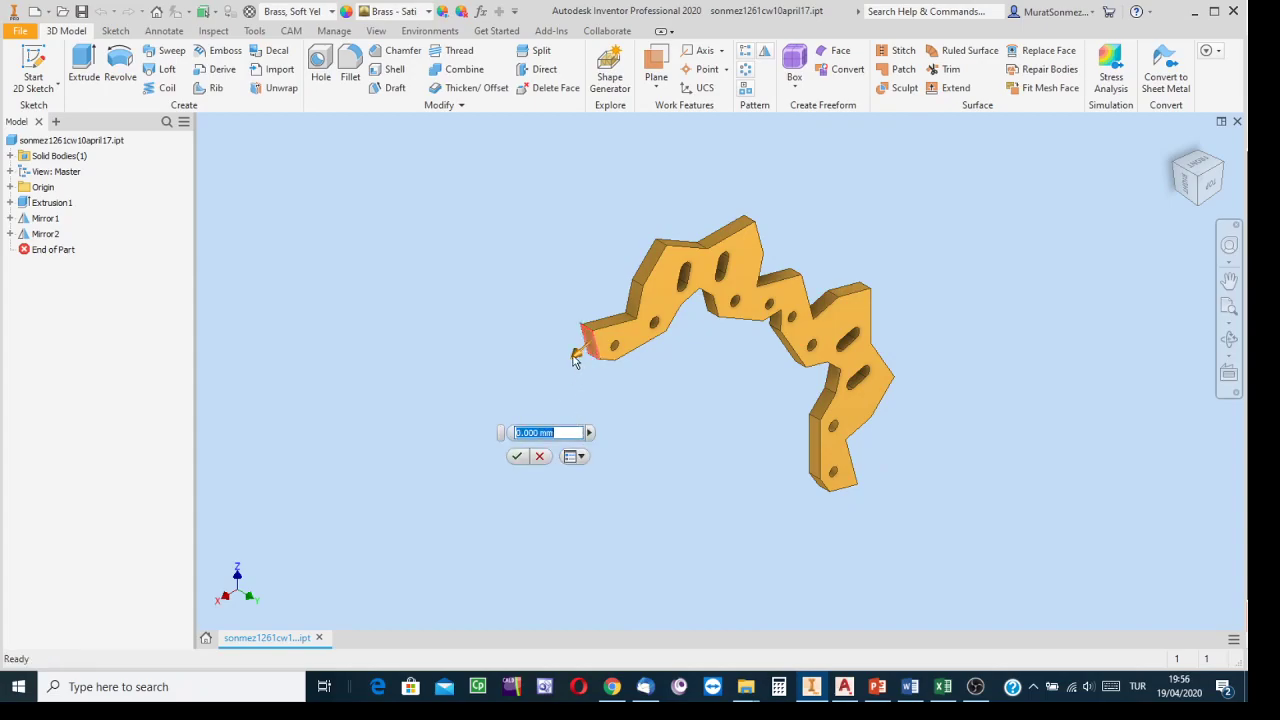
left_click_drag(576, 358, 469, 440)
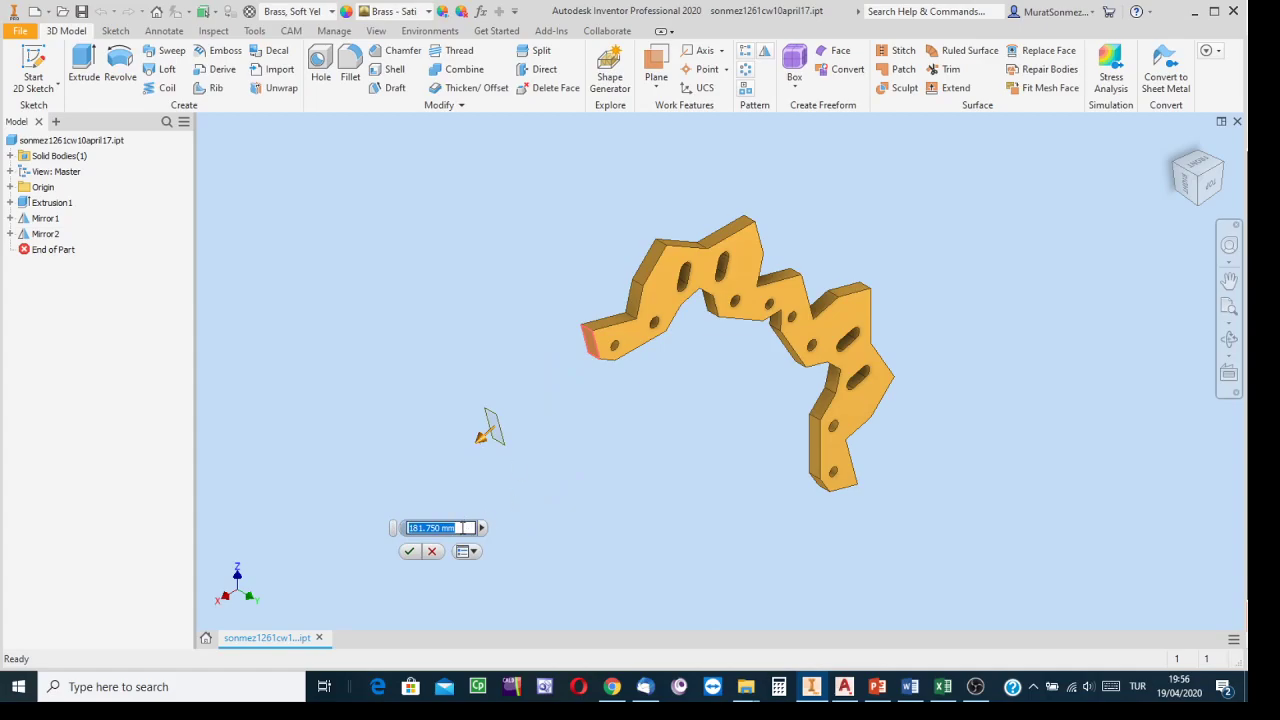
type("50")
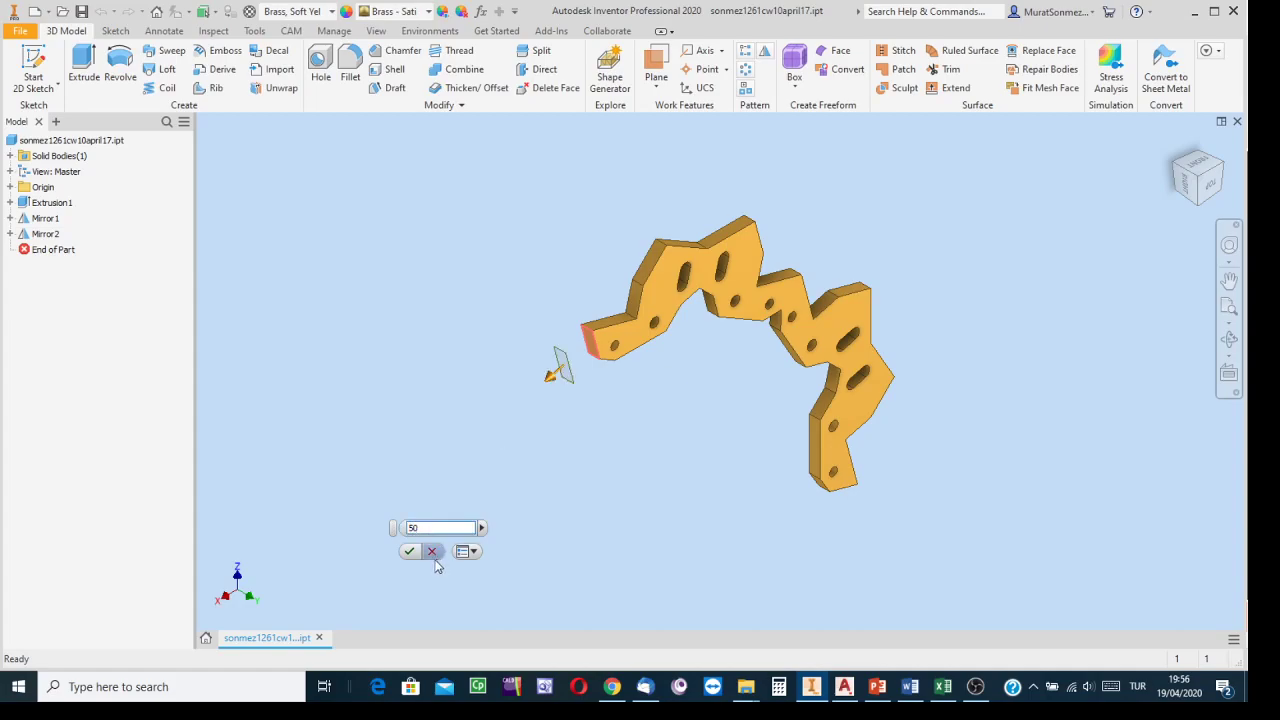
left_click(410, 551)
scroll(576, 371, "down", 5)
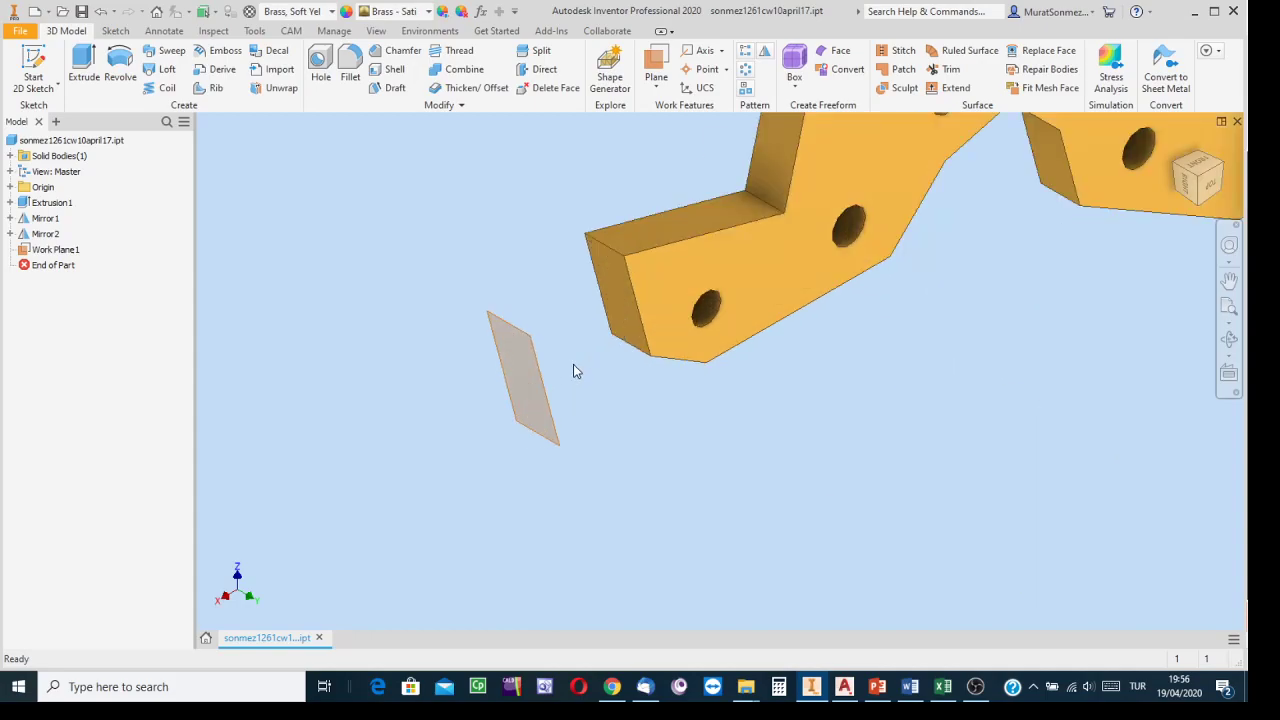
scroll(540, 404, "up", 5)
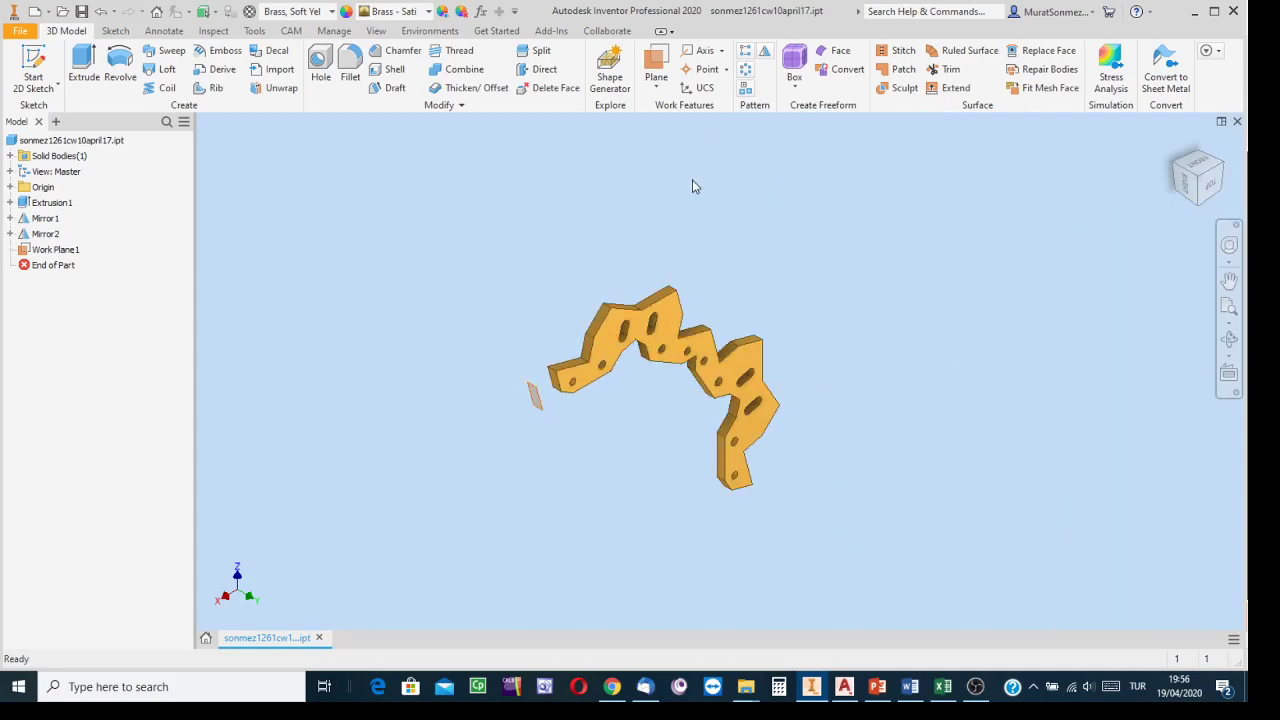
scroll(534, 399, "down", 5)
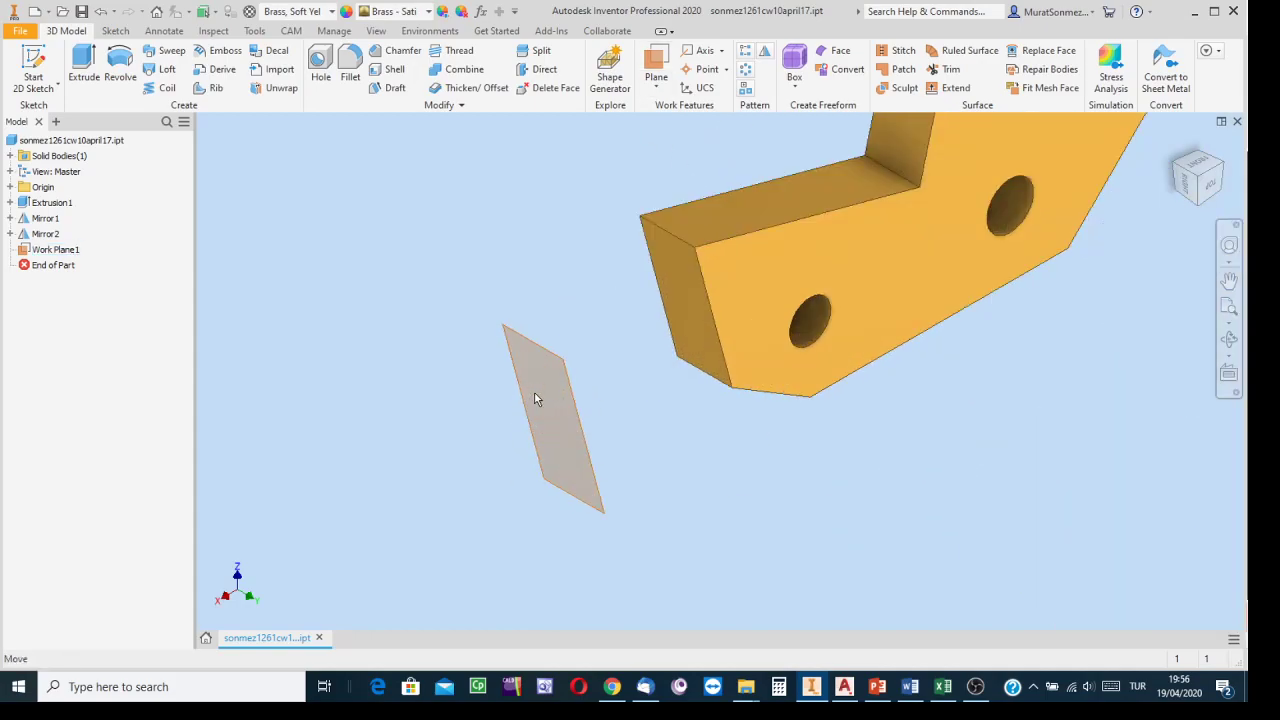
left_click(658, 90)
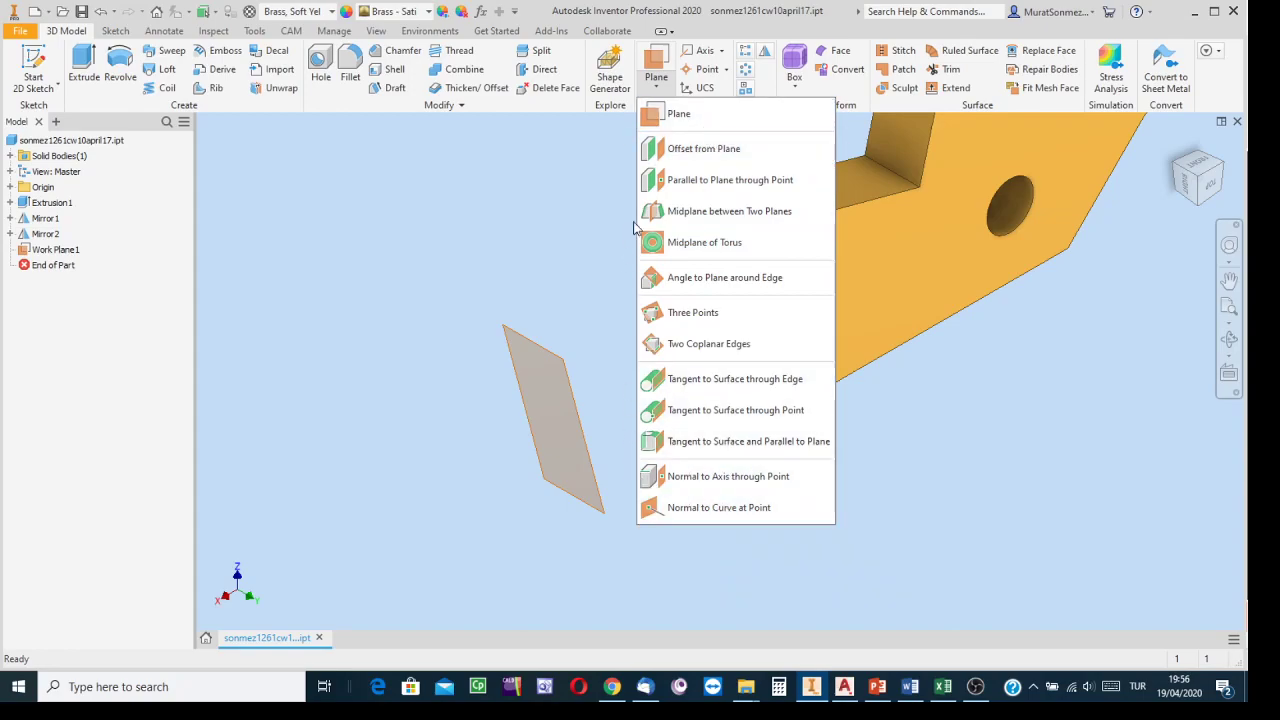
left_click(547, 239)
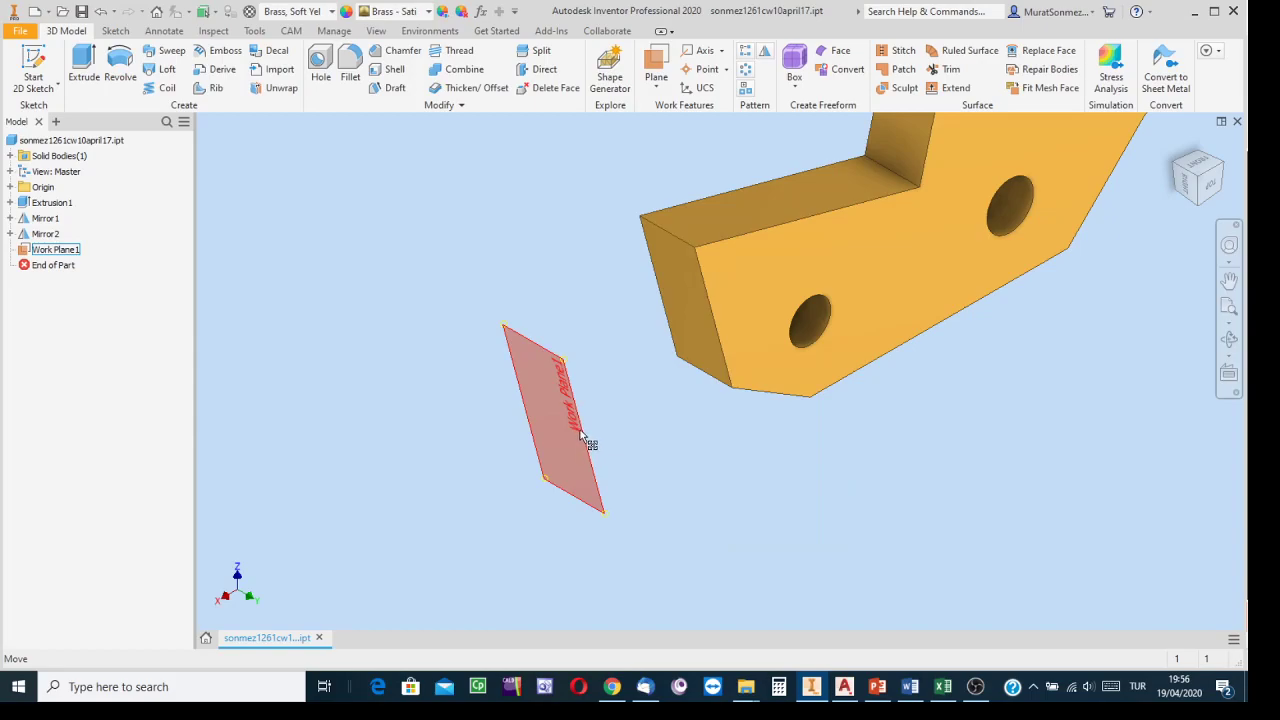
scroll(606, 470, "up", 5)
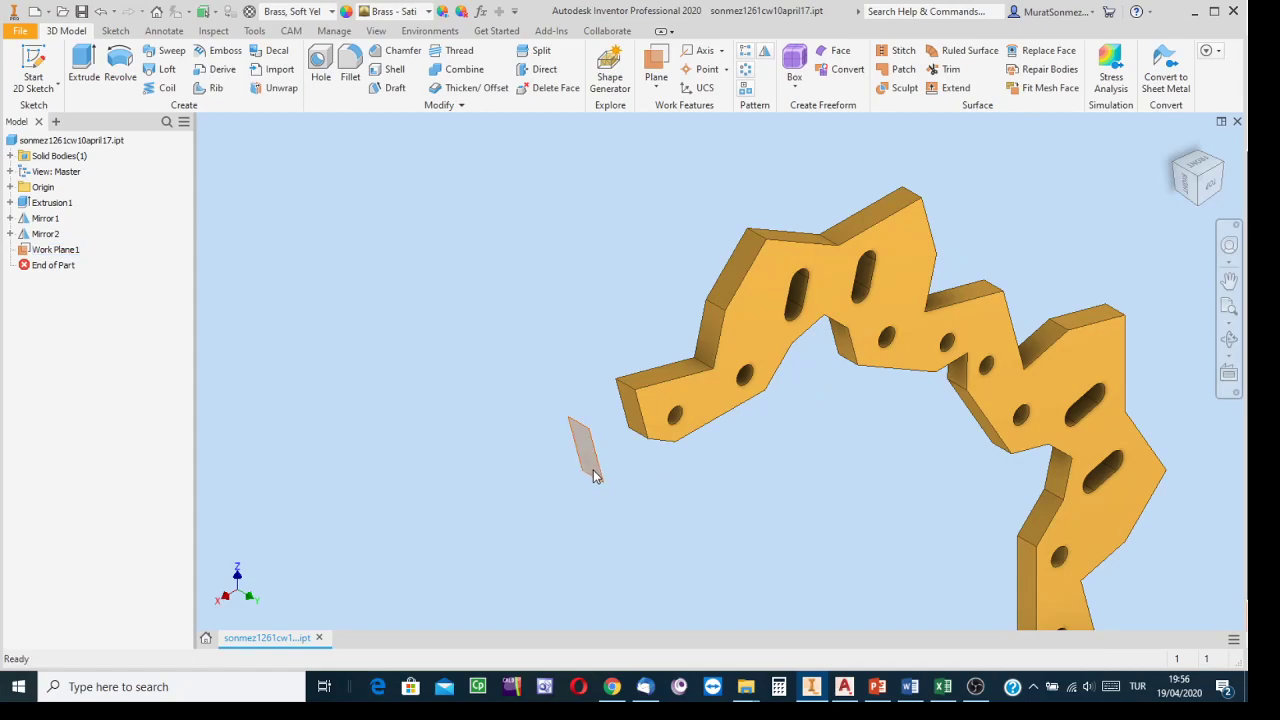
scroll(606, 472, "up", 4)
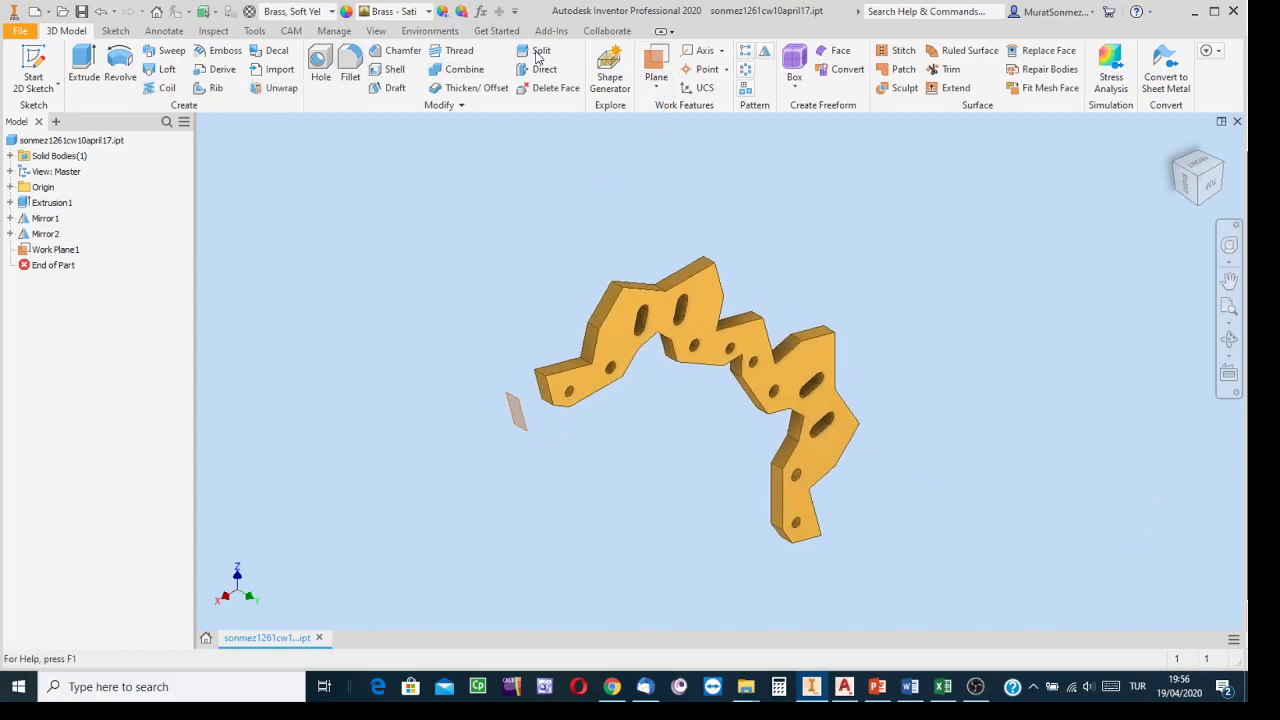
Mirror the entire solid about the offset work plane beside the small end face, keeping the original
left_click(765, 55)
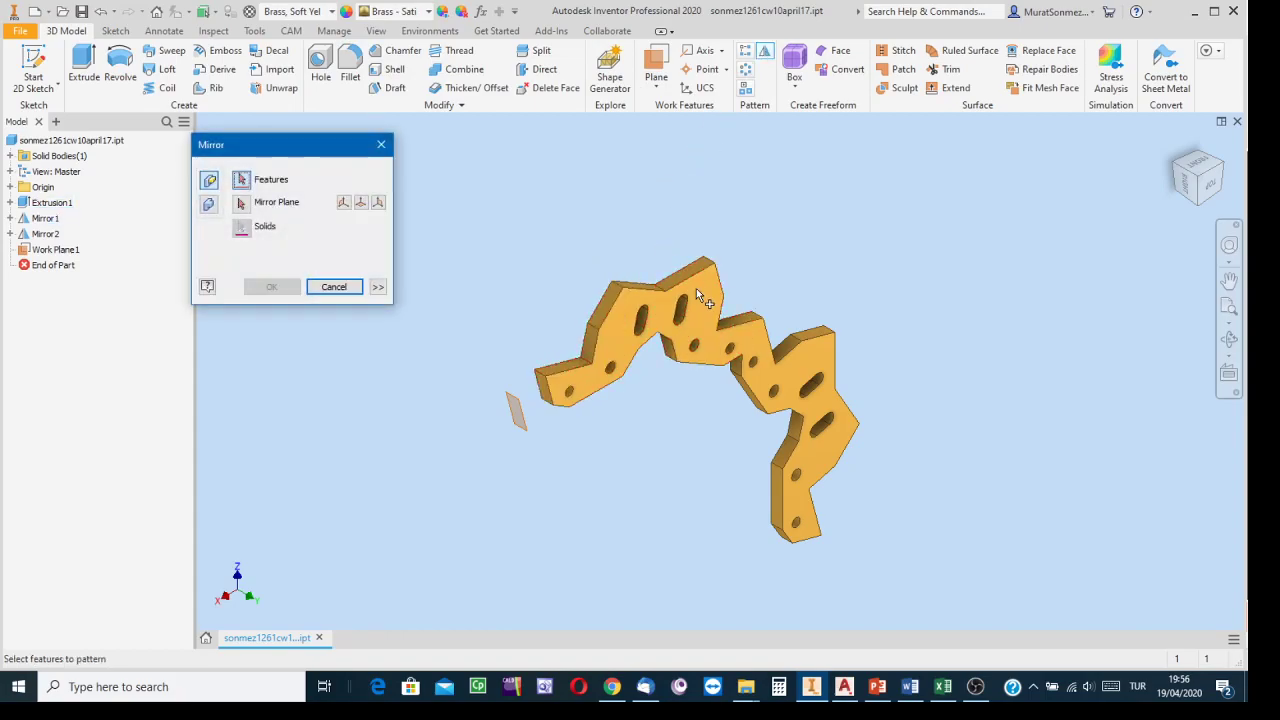
left_click(208, 204)
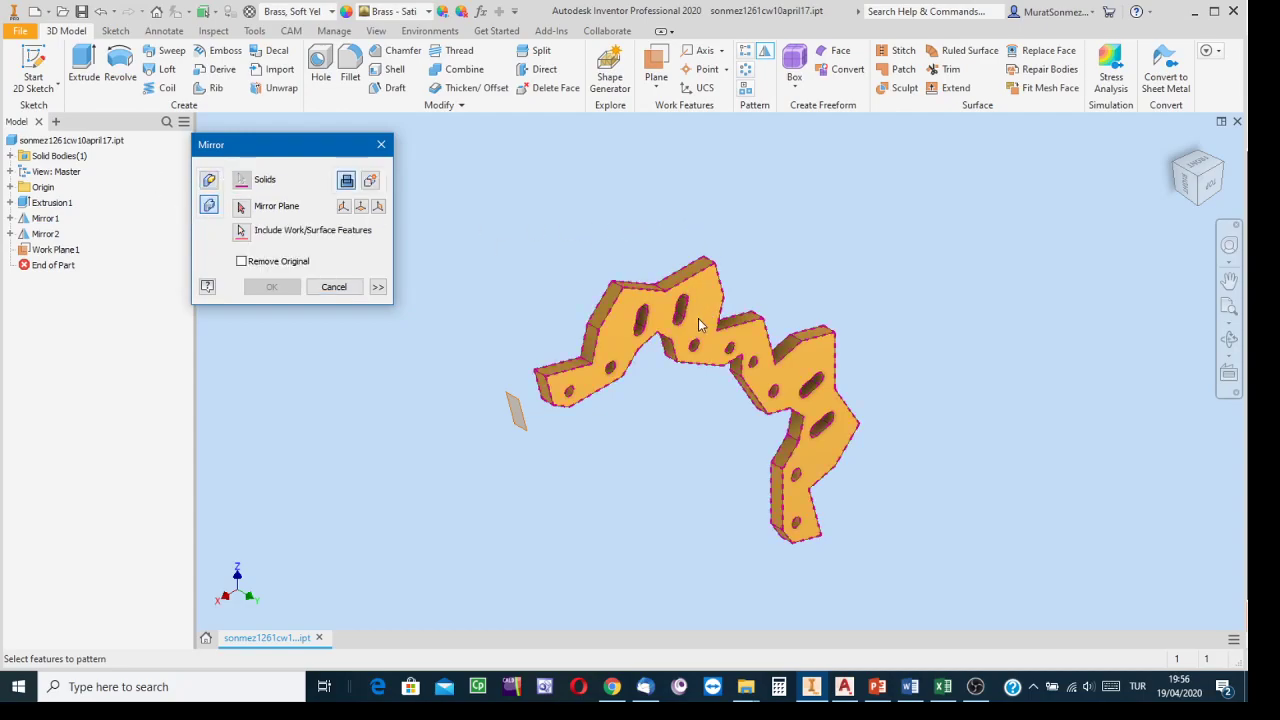
left_click(242, 207)
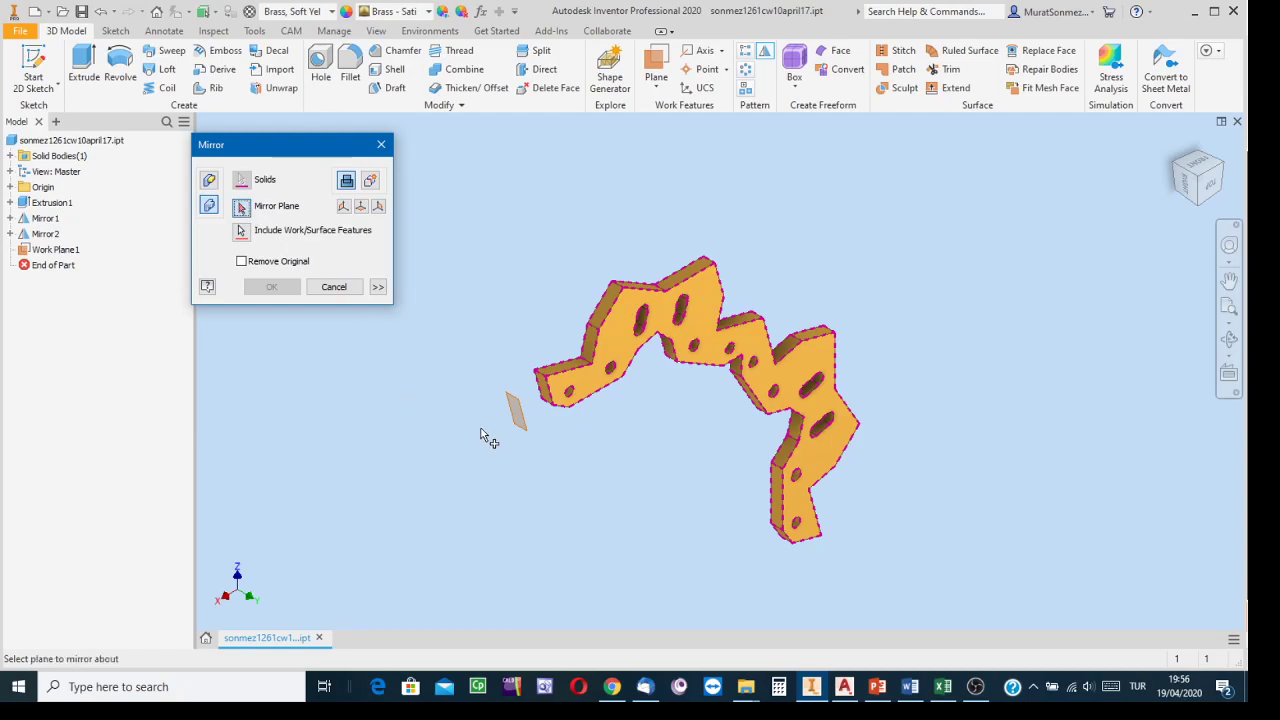
left_click(520, 428)
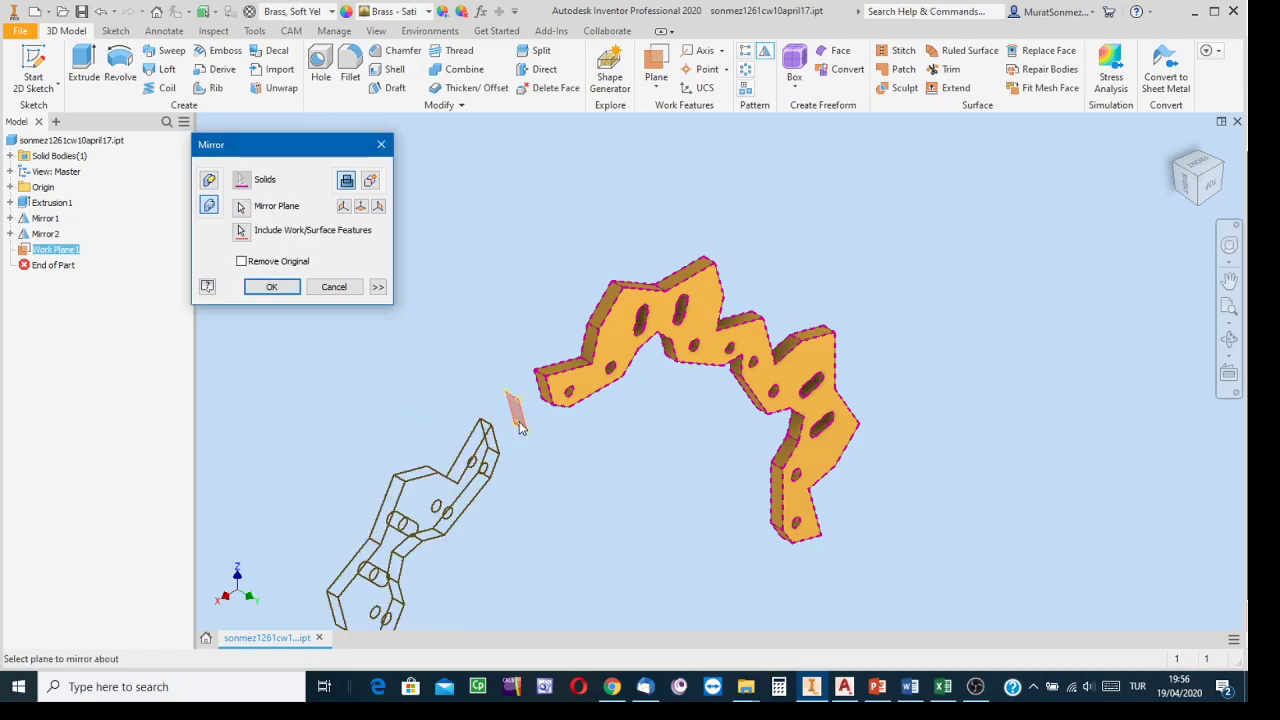
scroll(607, 476, "down", 2)
middle_click_drag(607, 476, 794, 257)
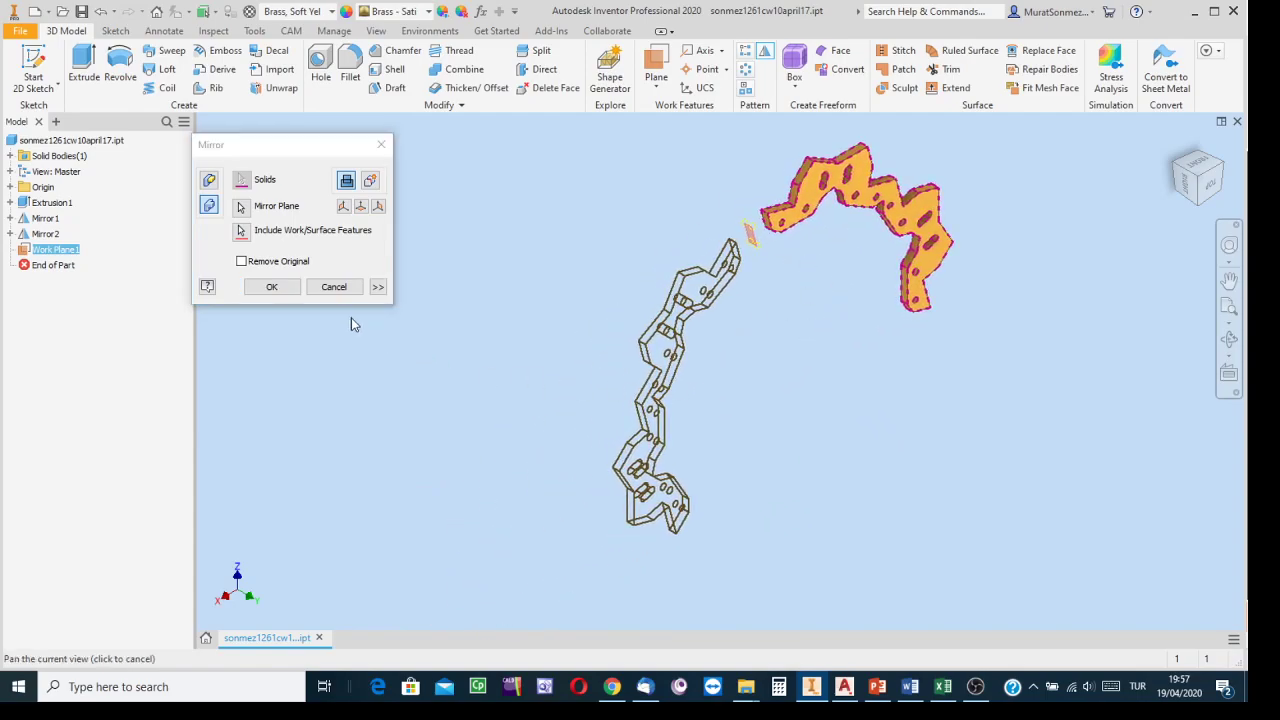
left_click(276, 289)
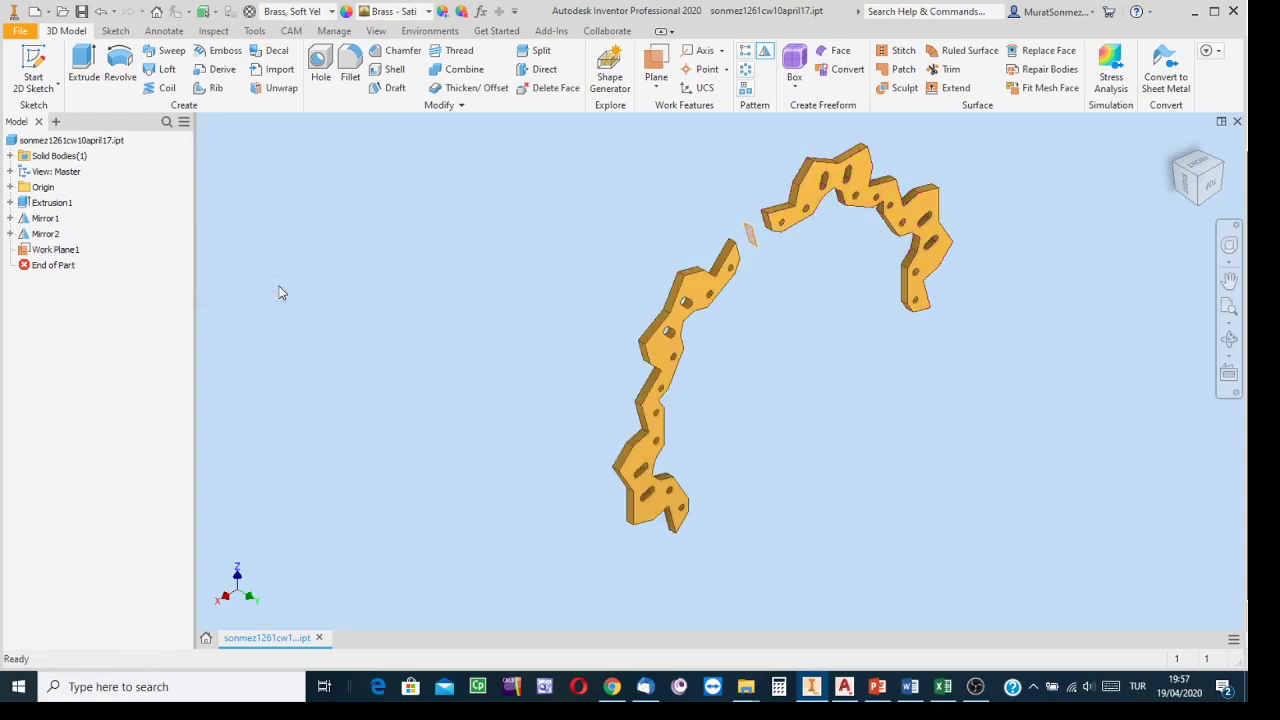
scroll(753, 344, "down", 5)
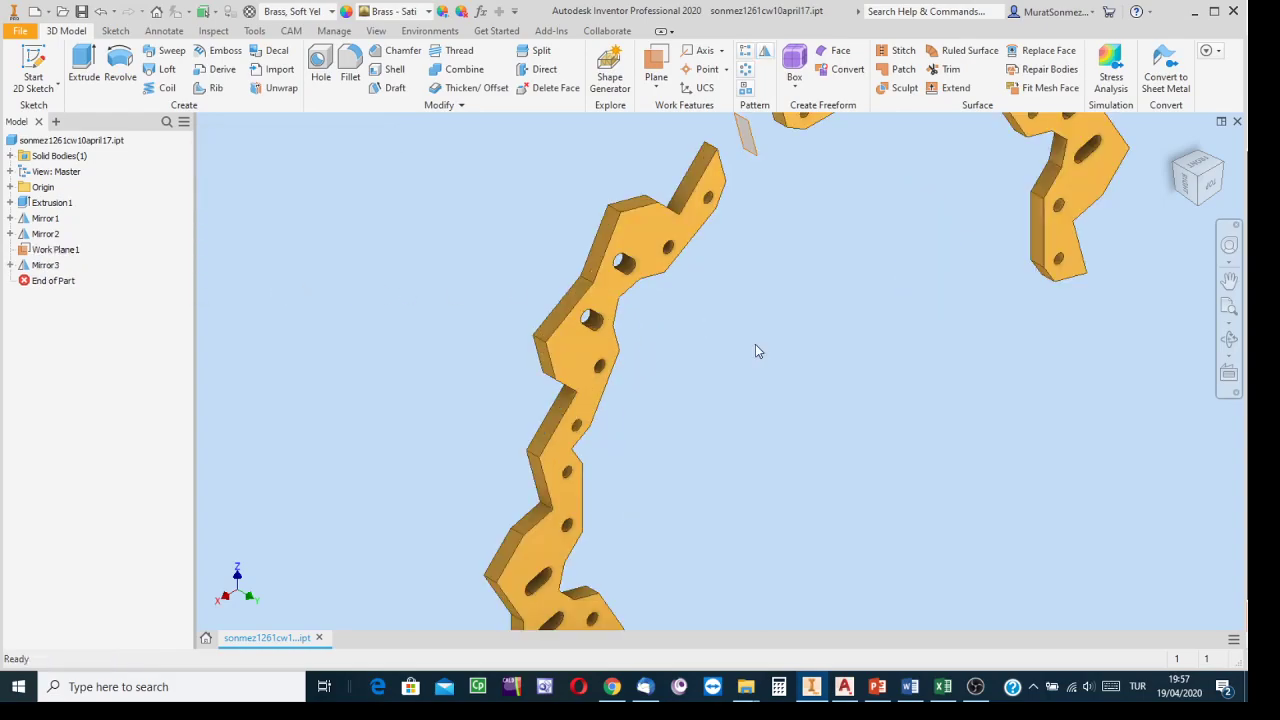
scroll(746, 312, "up", 4)
middle_click_drag(792, 298, 681, 349)
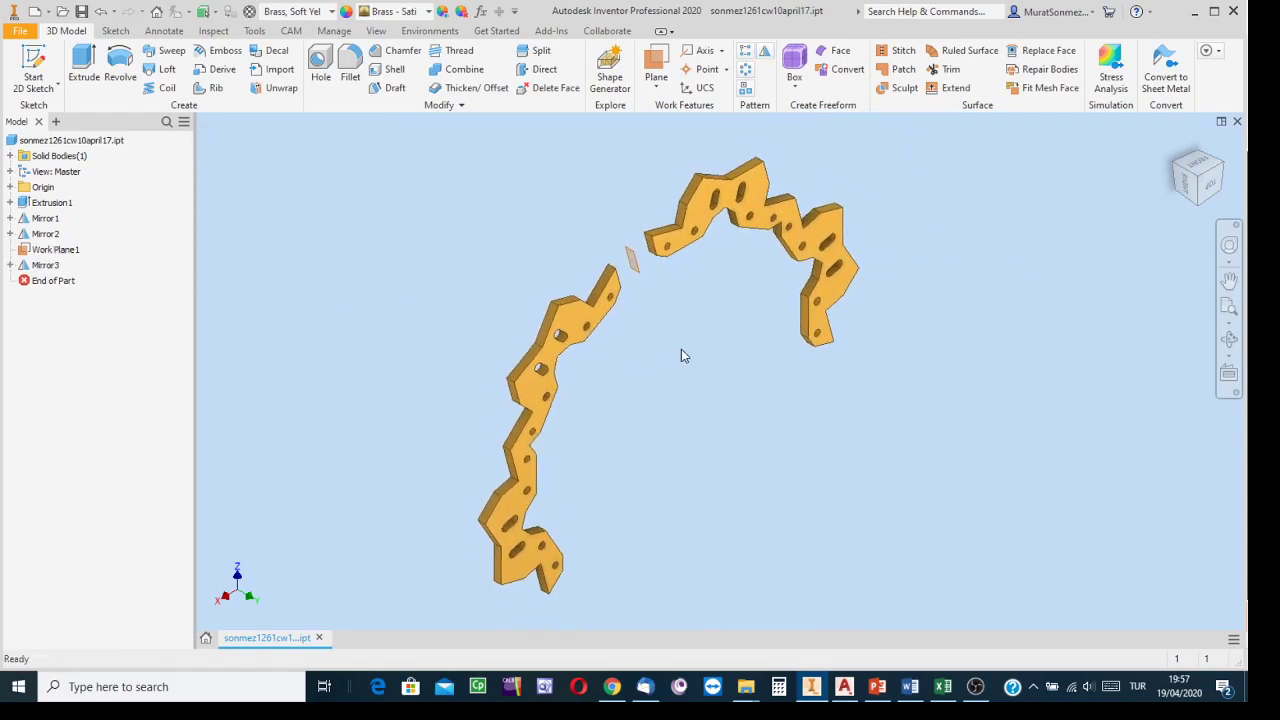
Save a copy of the part in the CW folder using the same name prefix followed by cw11april17
left_click(17, 32)
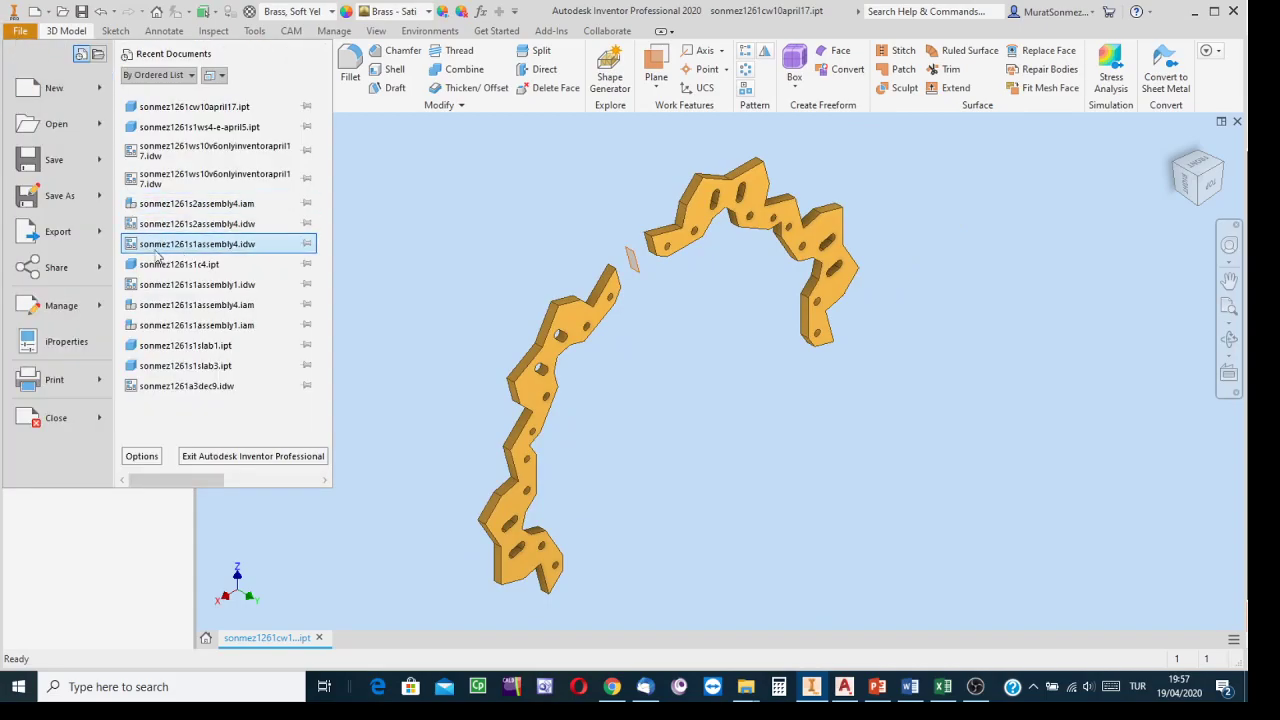
key("Escape")
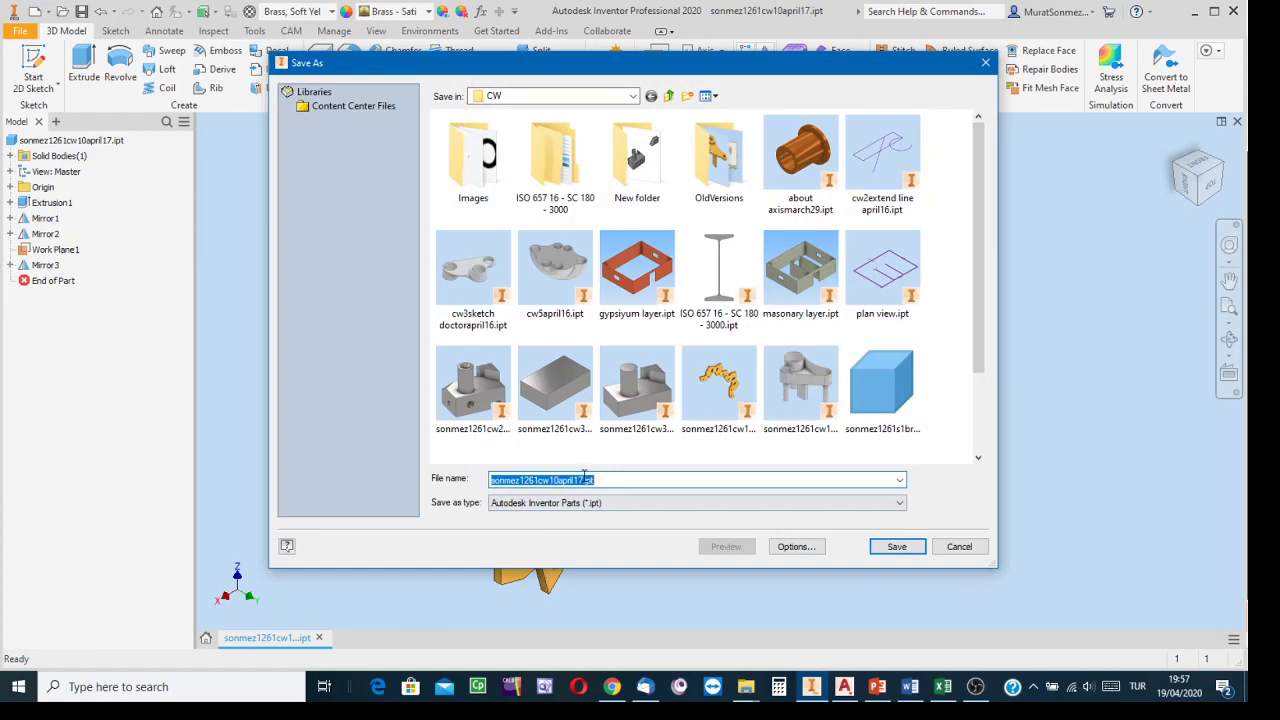
left_click(560, 479)
key("BackSpace")
type("1")
left_click(897, 546)
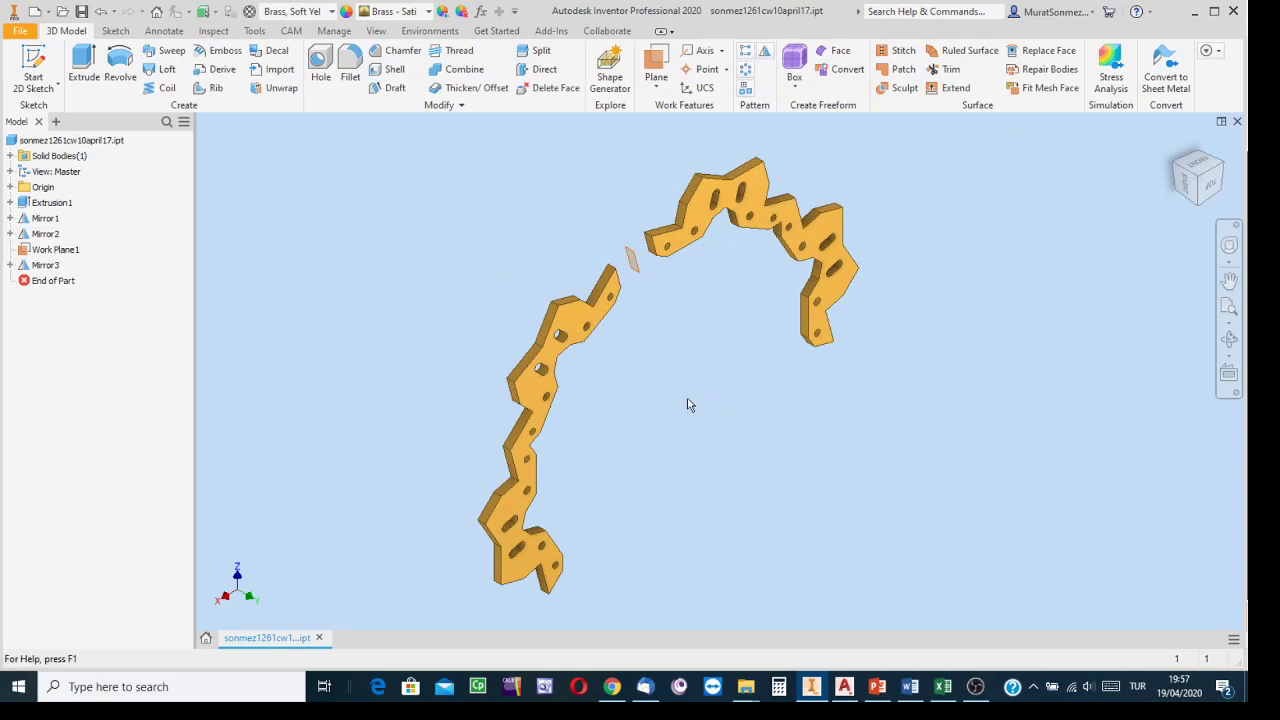
Start a sketch on the sloping top face of the upper arm's peak and draw a circle about 14 mm in diameter
scroll(685, 398, "up", 3)
scroll(685, 398, "down", 6)
middle_click_drag(668, 396, 586, 389)
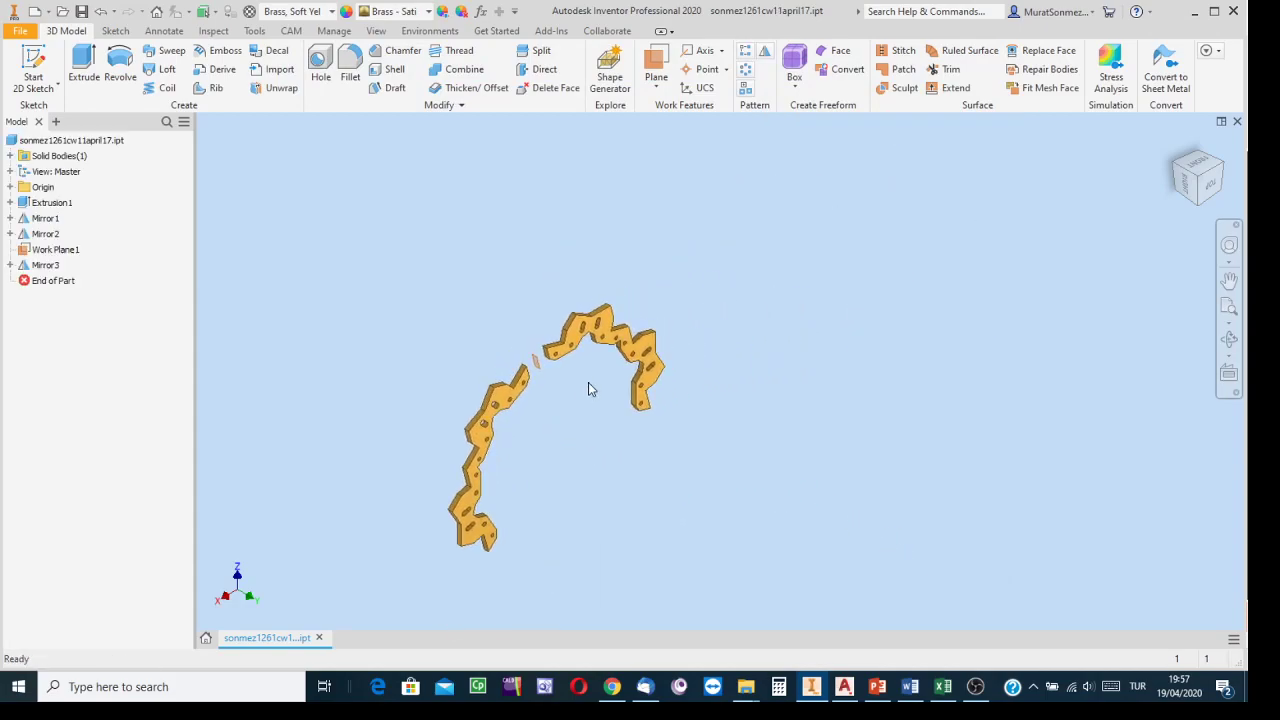
scroll(637, 365, "up", 5)
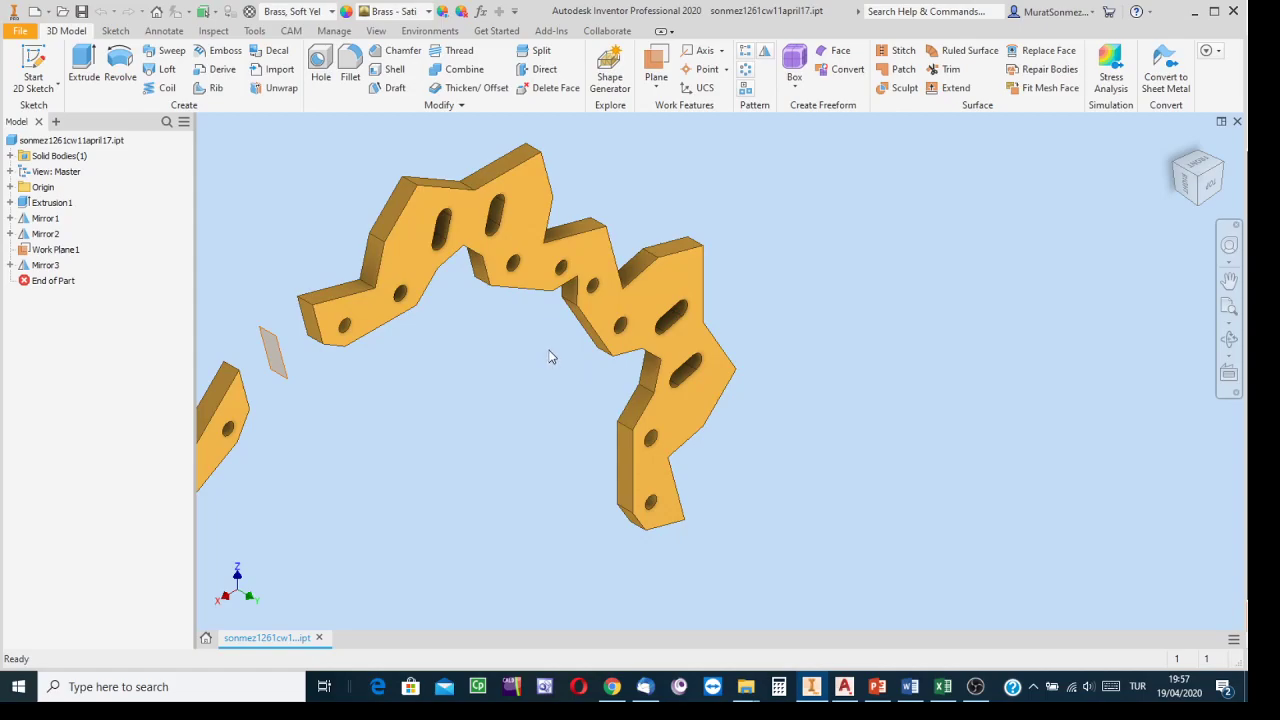
middle_click_drag(446, 343, 666, 426)
scroll(724, 236, "down", 5)
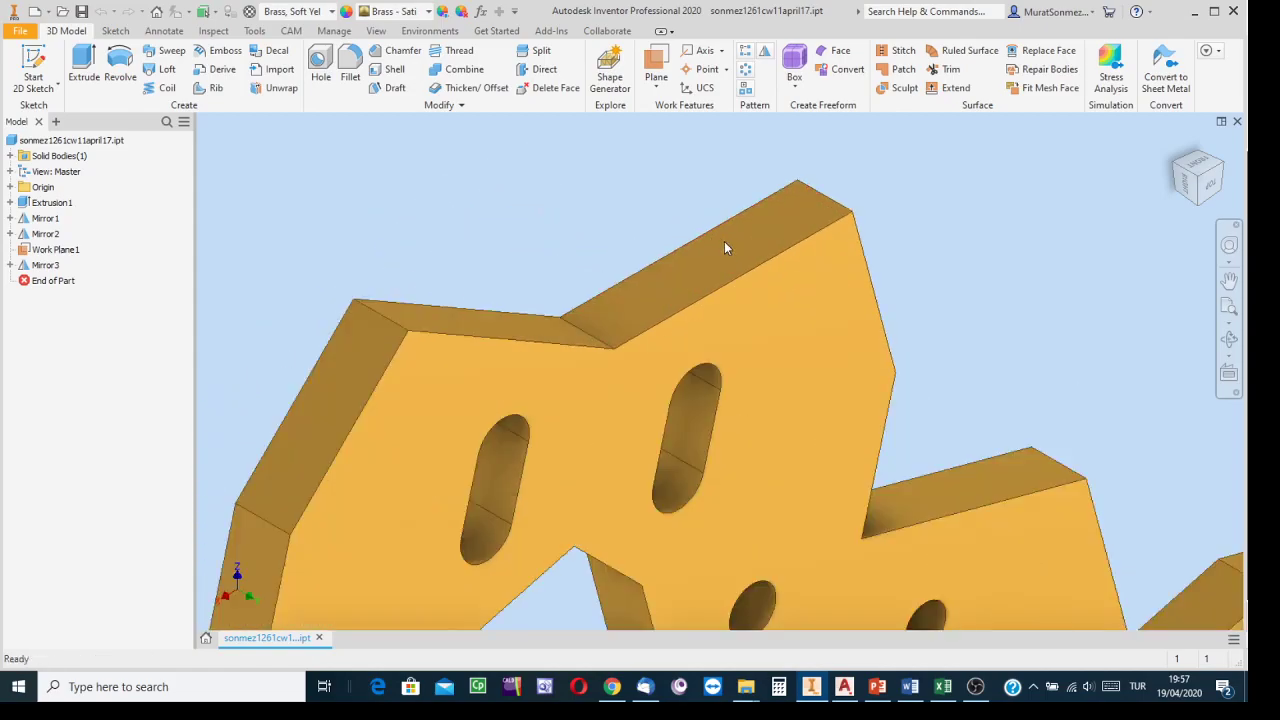
right_click(729, 263)
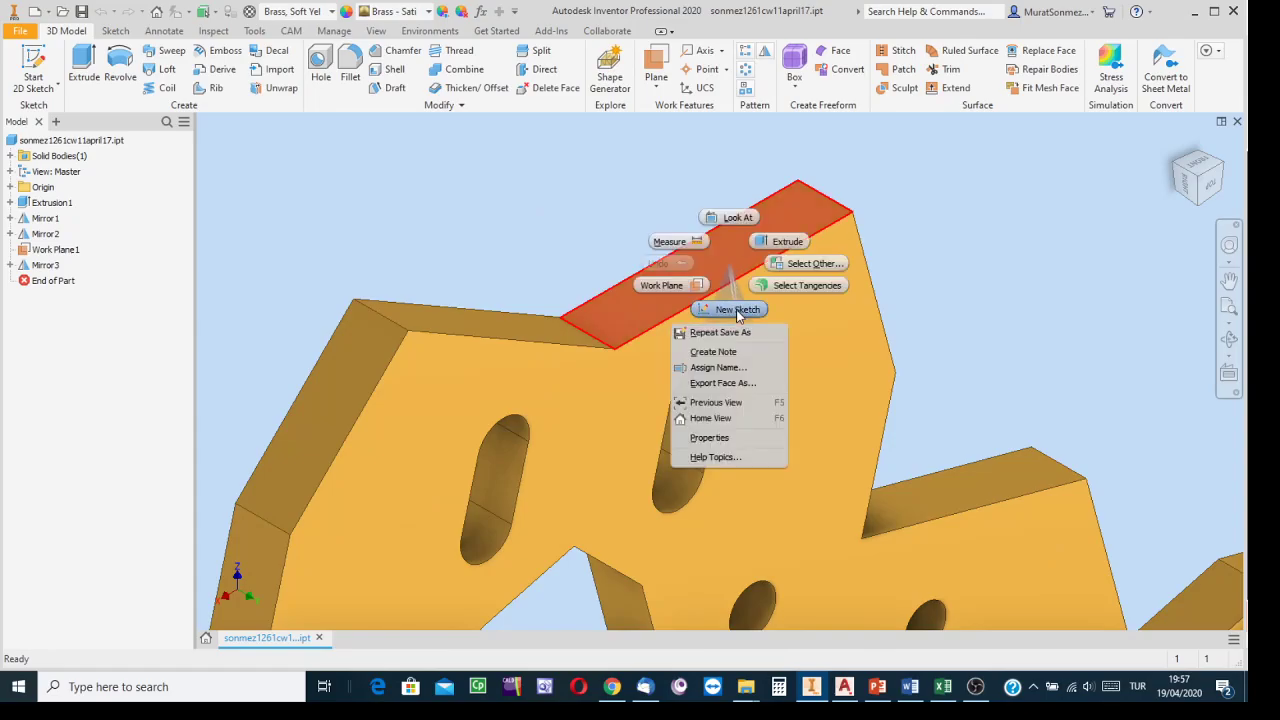
left_click(736, 305)
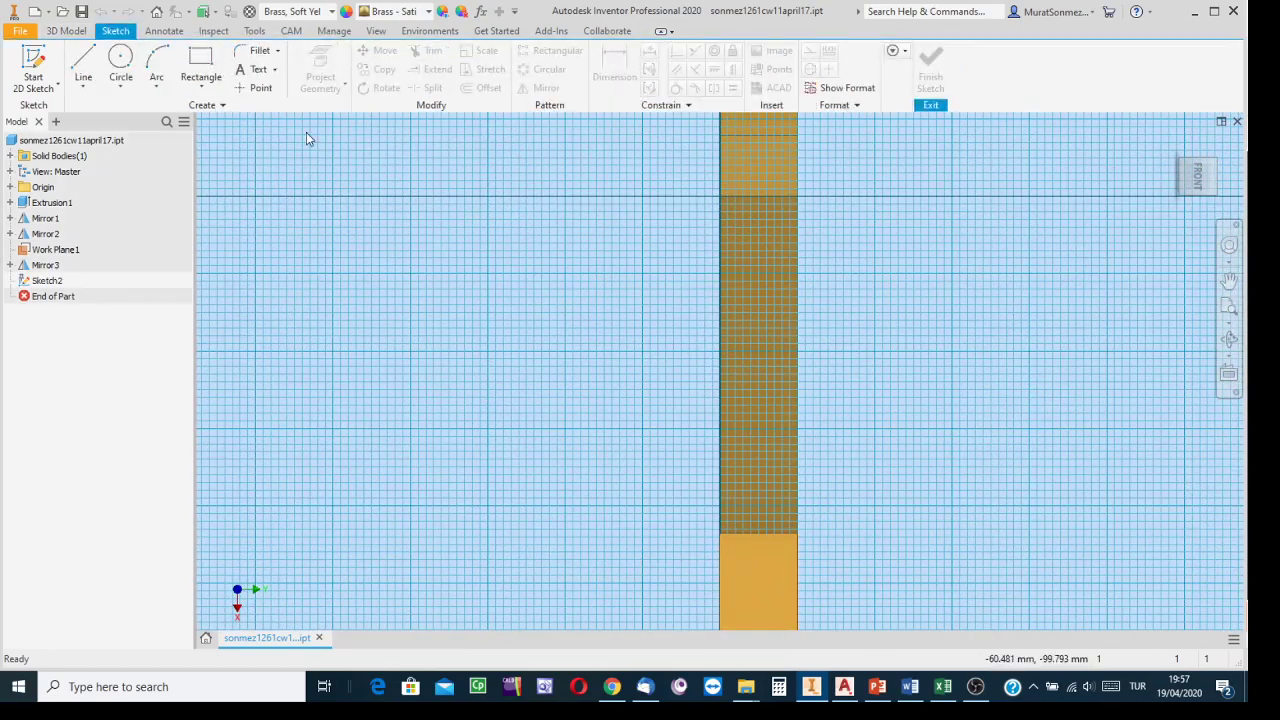
left_click(120, 60)
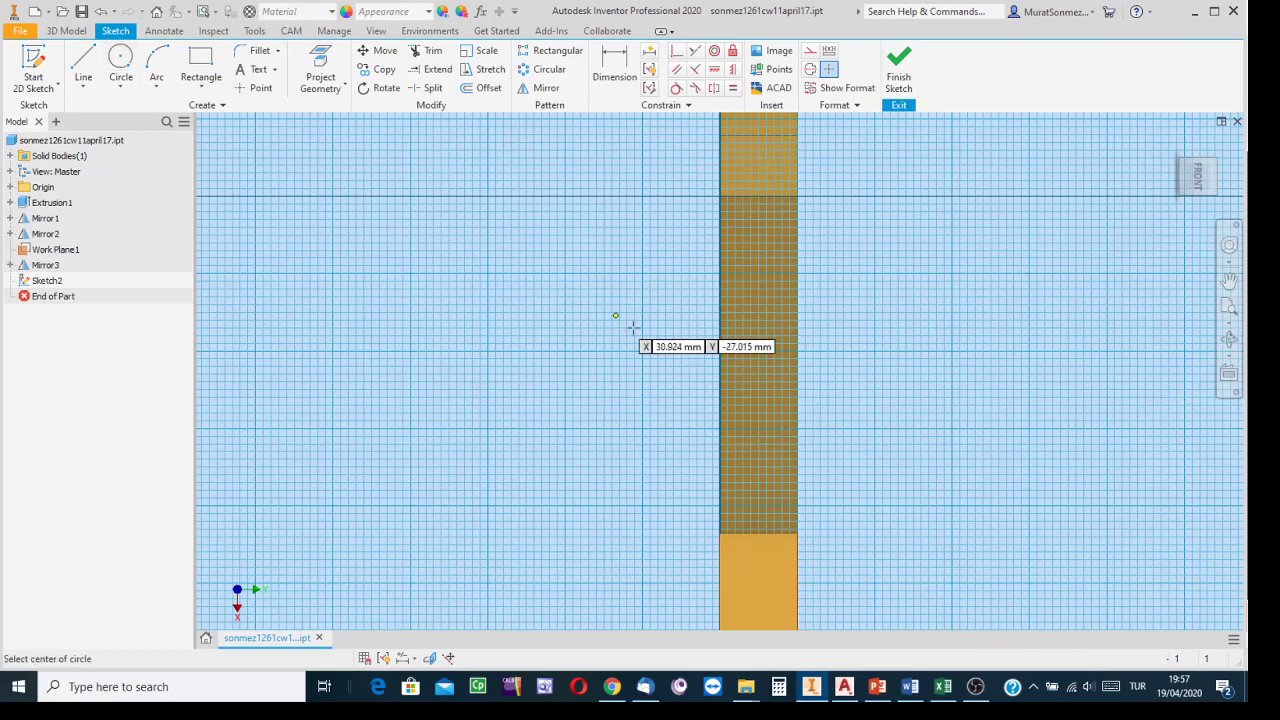
left_click(761, 360)
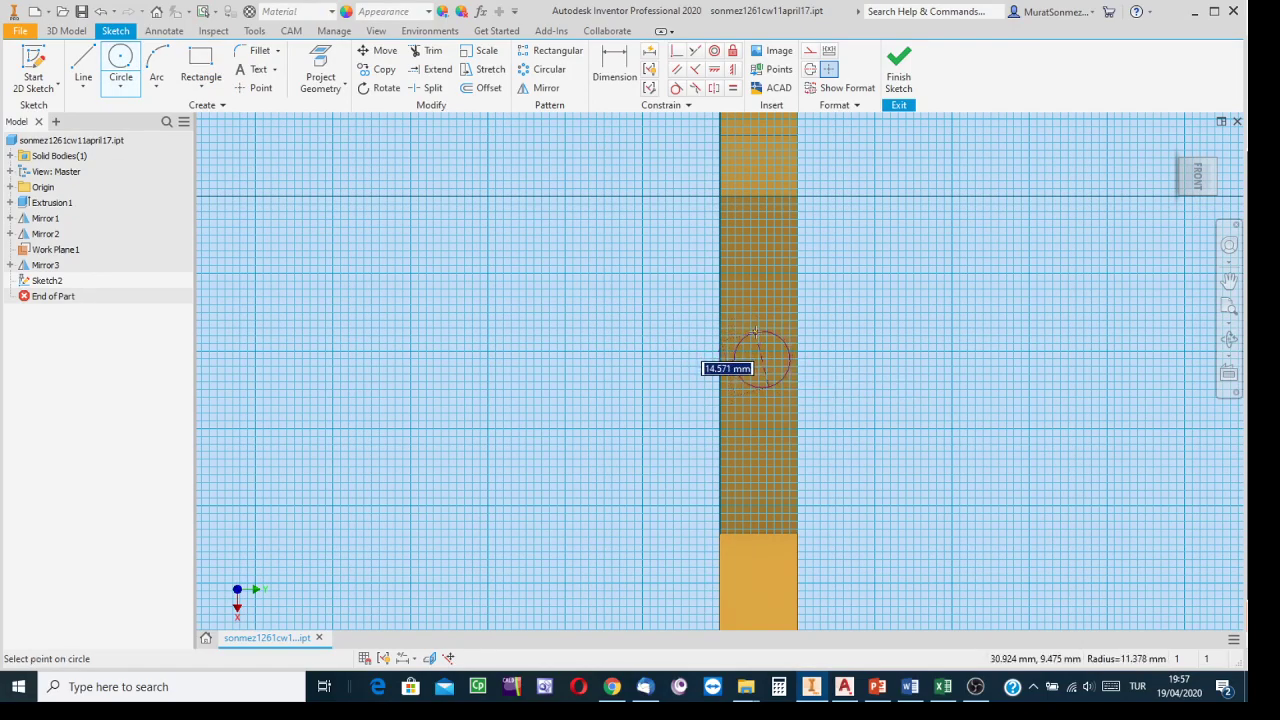
left_click(760, 333)
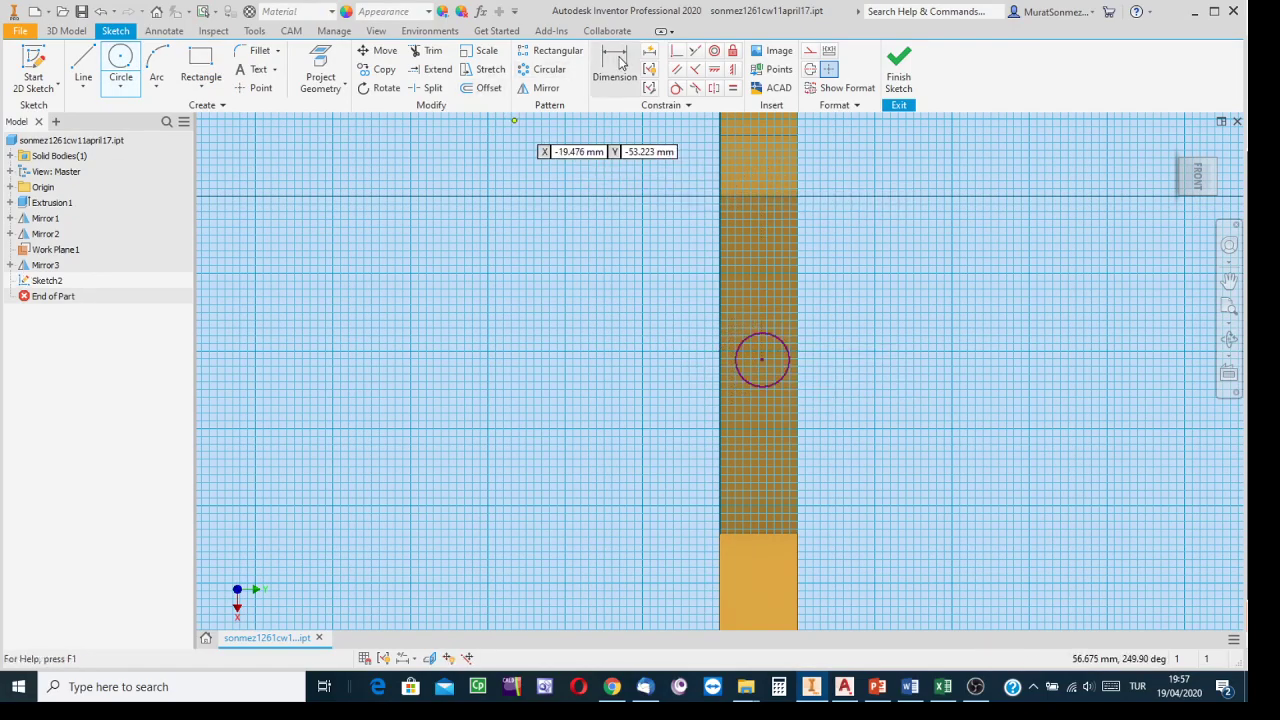
Dimension the circle's centre 10 mm from the long back edge of the sketched face
left_click(324, 68)
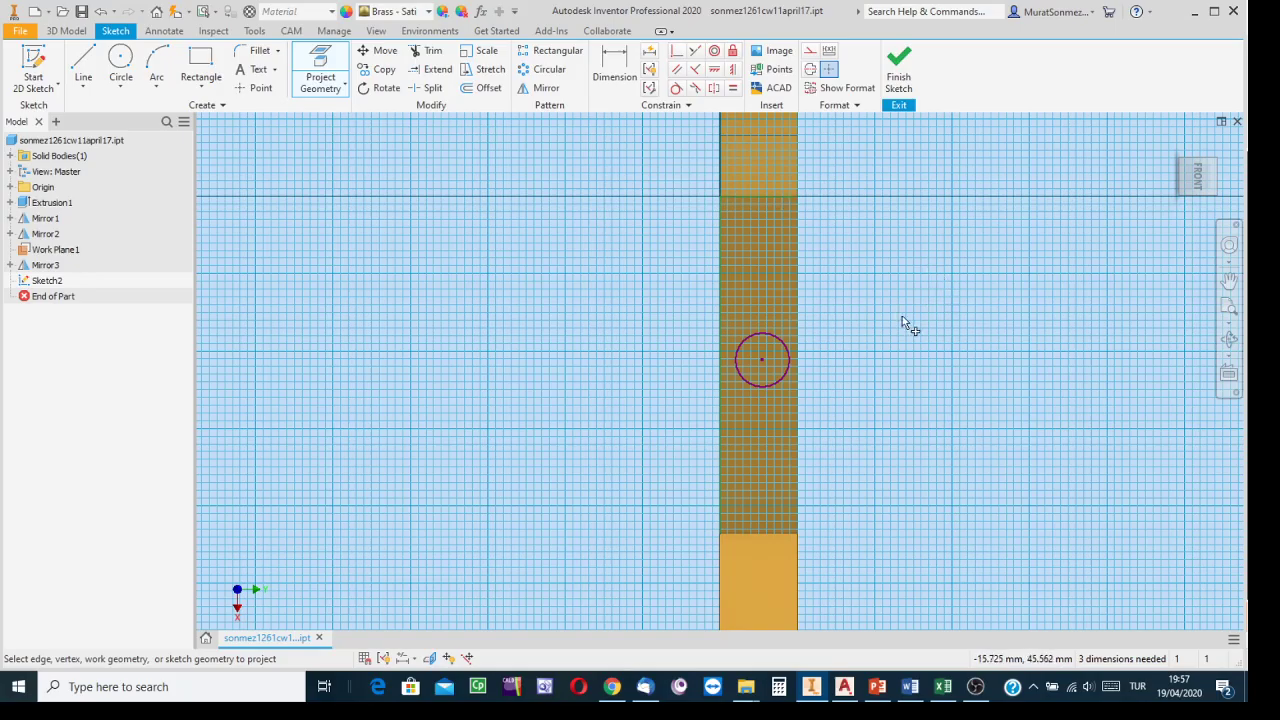
left_click(1229, 339)
left_click_drag(794, 394, 707, 232)
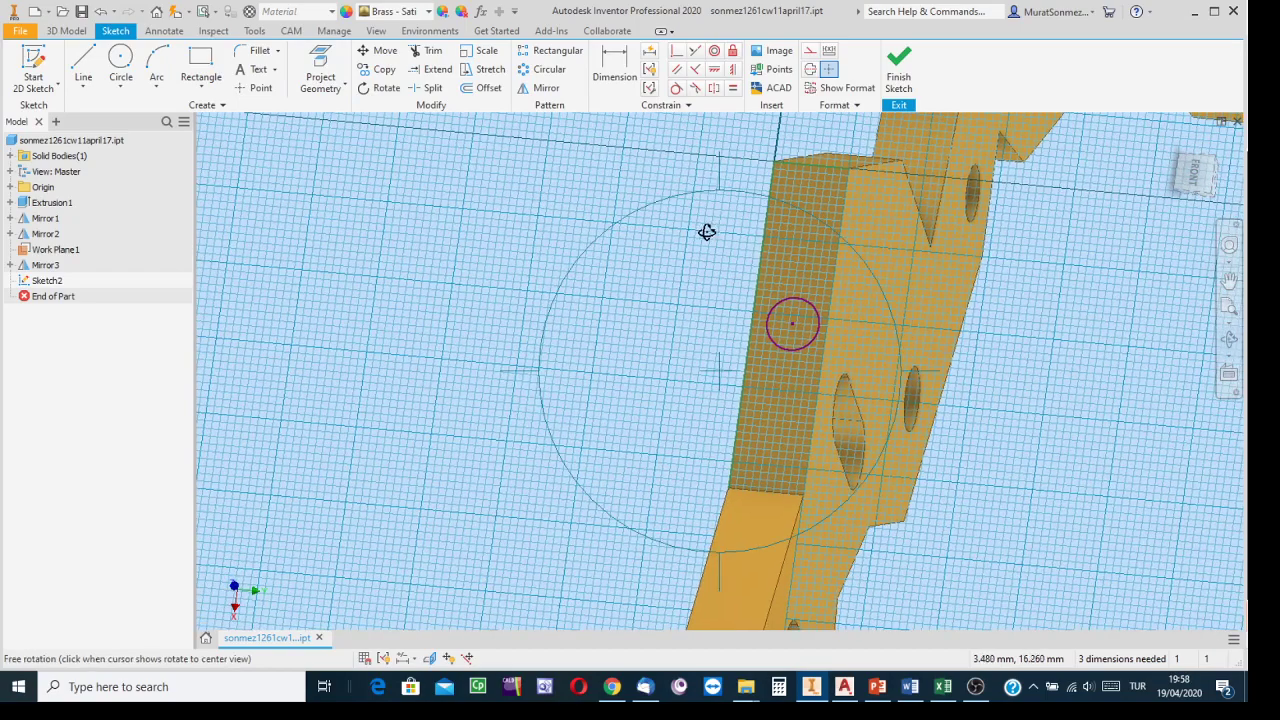
key("Escape")
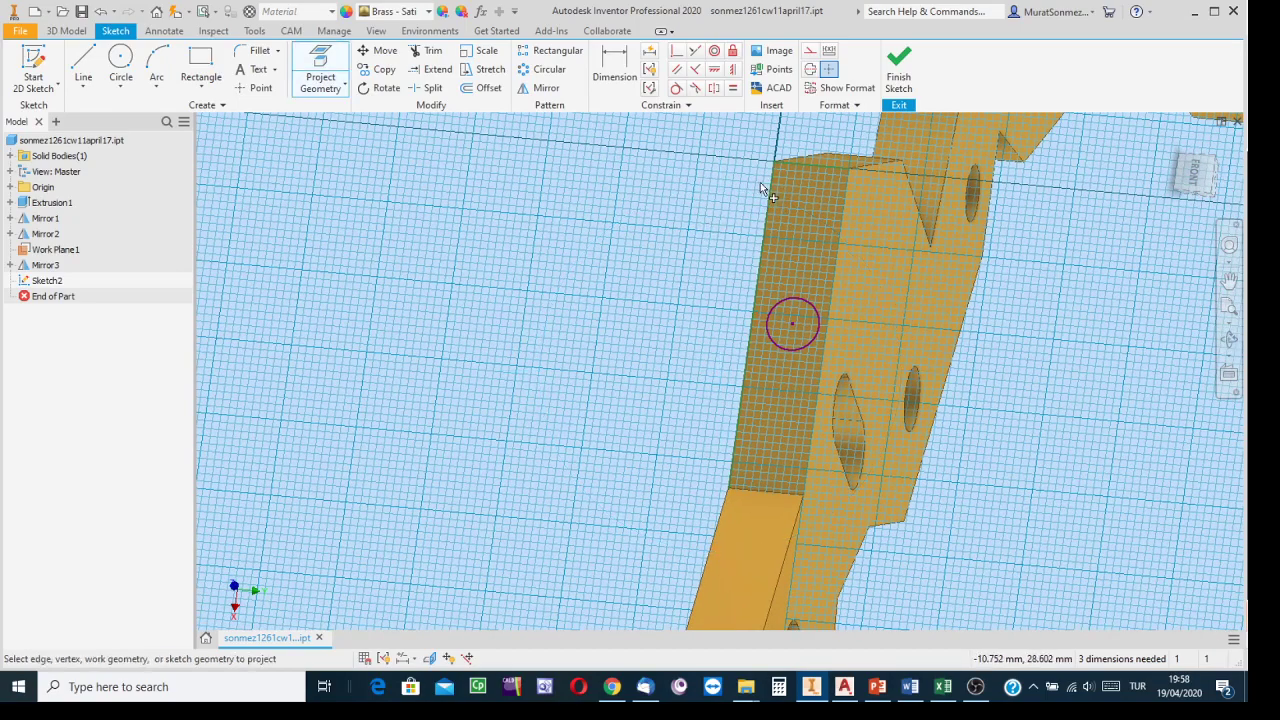
left_click(628, 62)
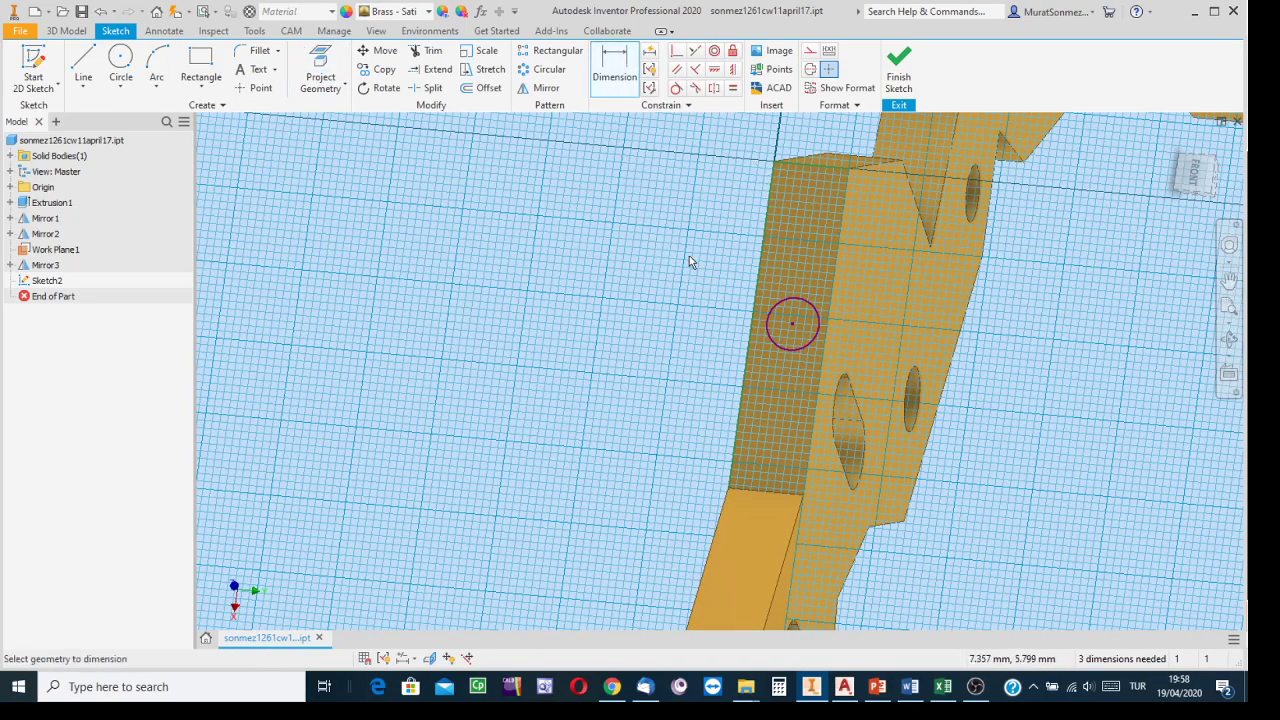
left_click(760, 264)
left_click(786, 297)
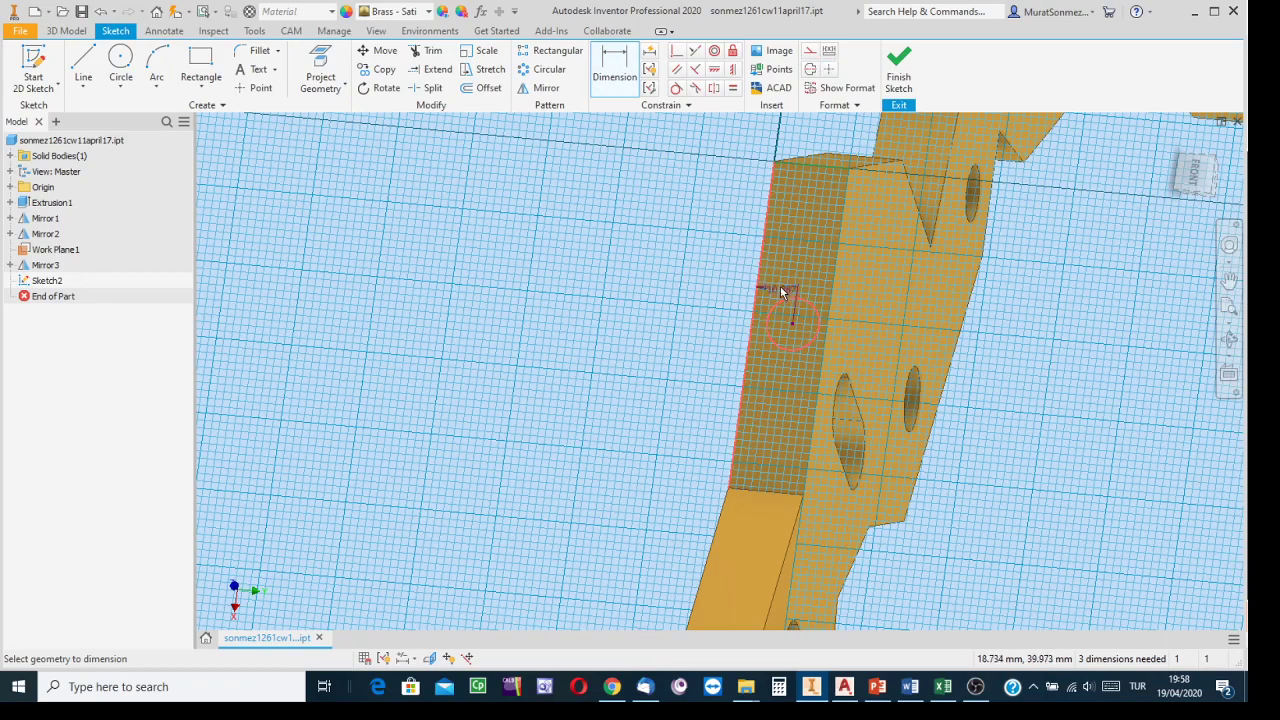
left_click(733, 253)
type("10")
key("Return")
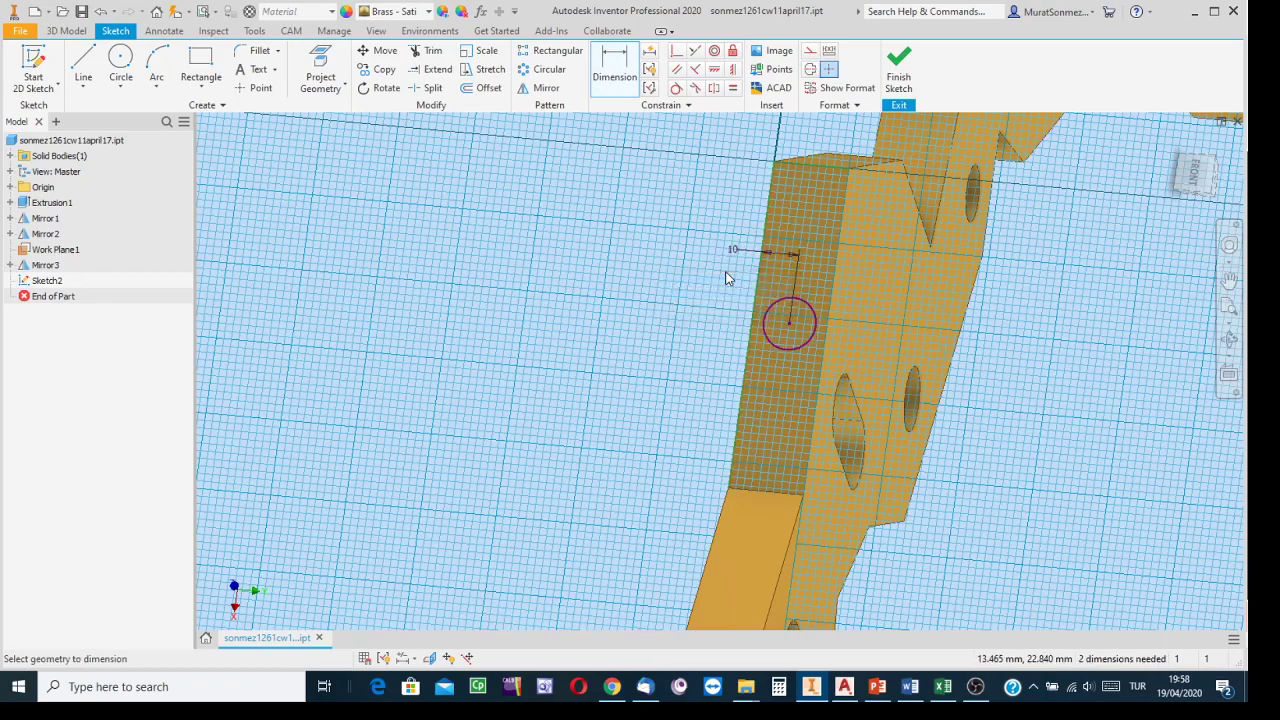
Dimension the circle's centre 40 mm from the short outer end edge of the face
left_click(803, 164)
left_click(792, 320)
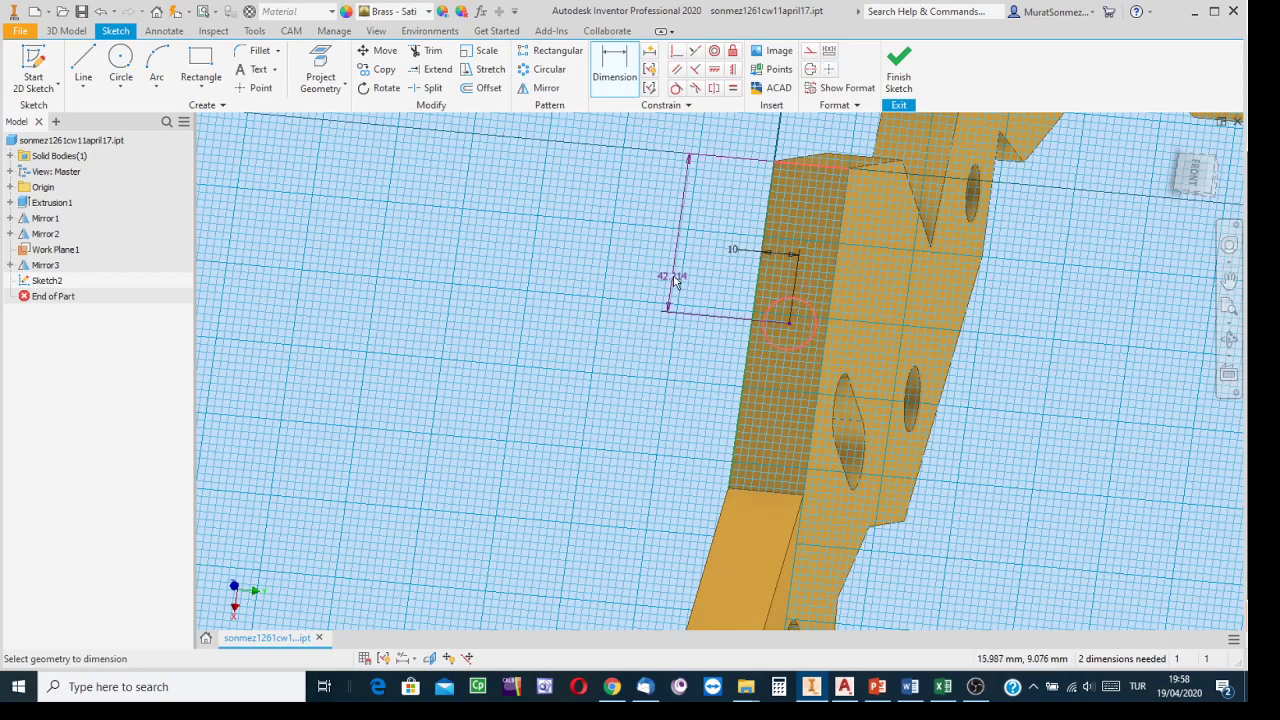
left_click(675, 246)
type("4")
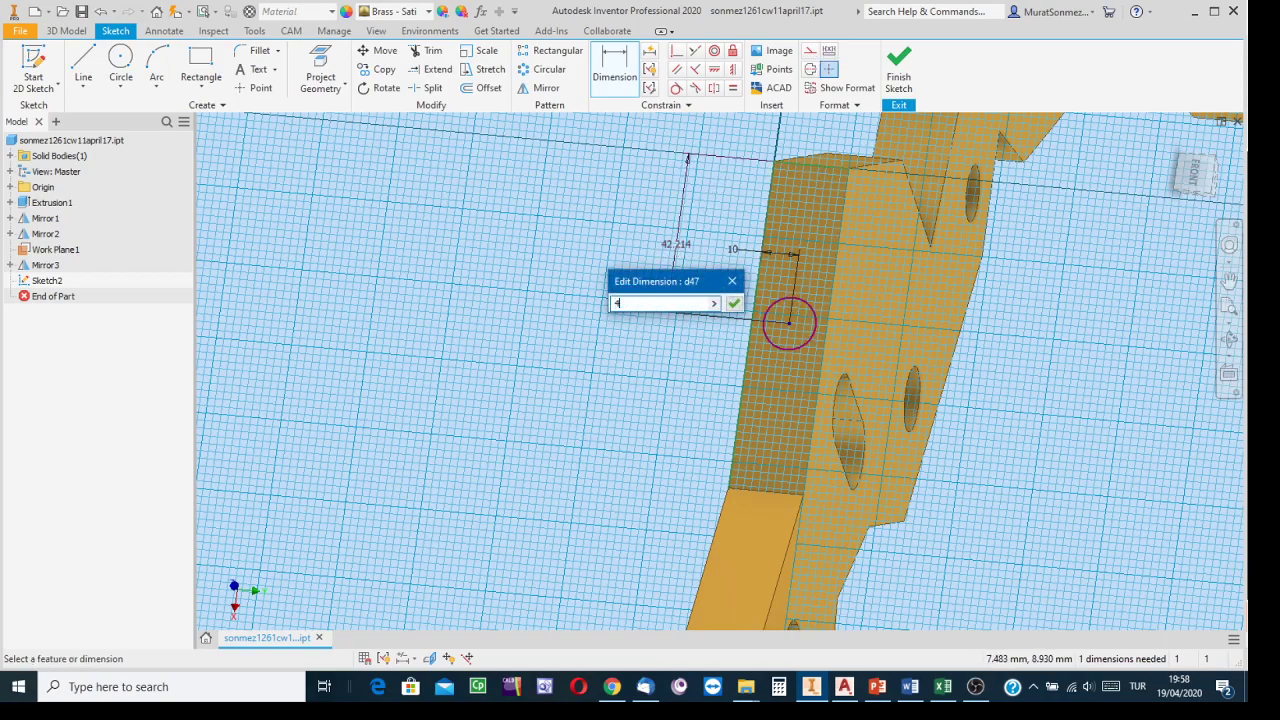
type("0")
key("Return")
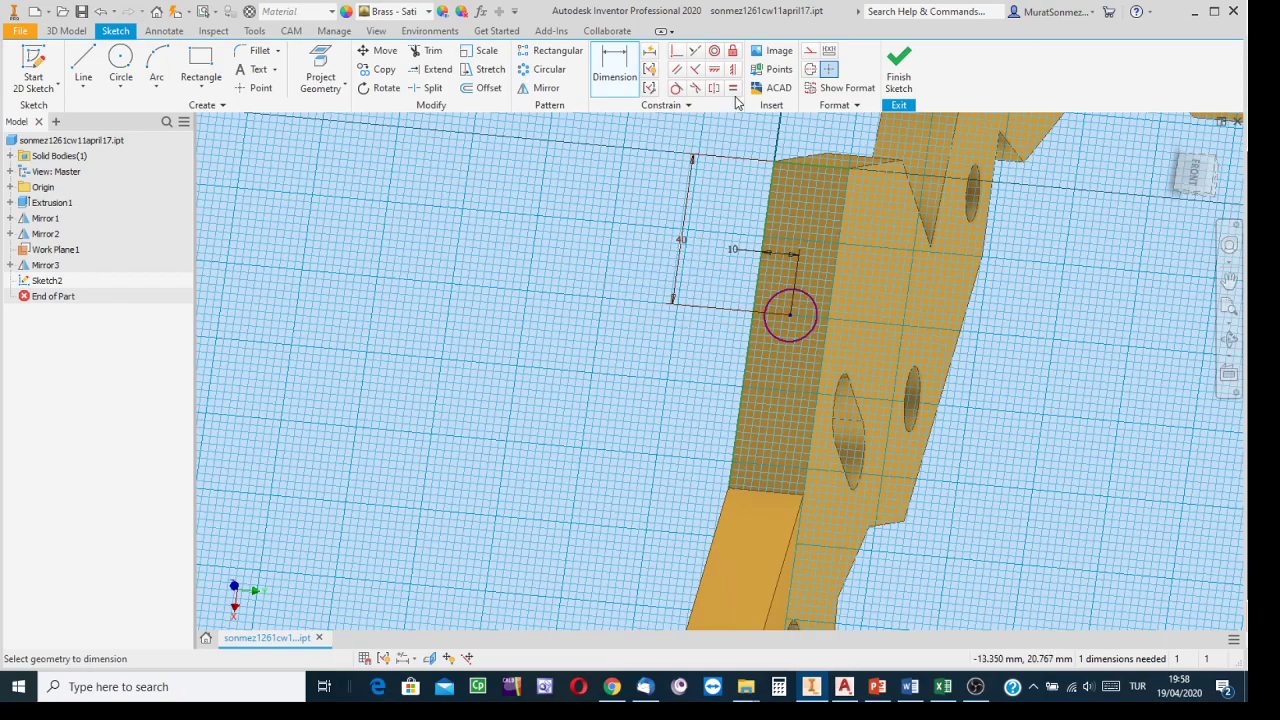
Set the circle's diameter to 12 mm and finish the sketch
left_click(813, 319)
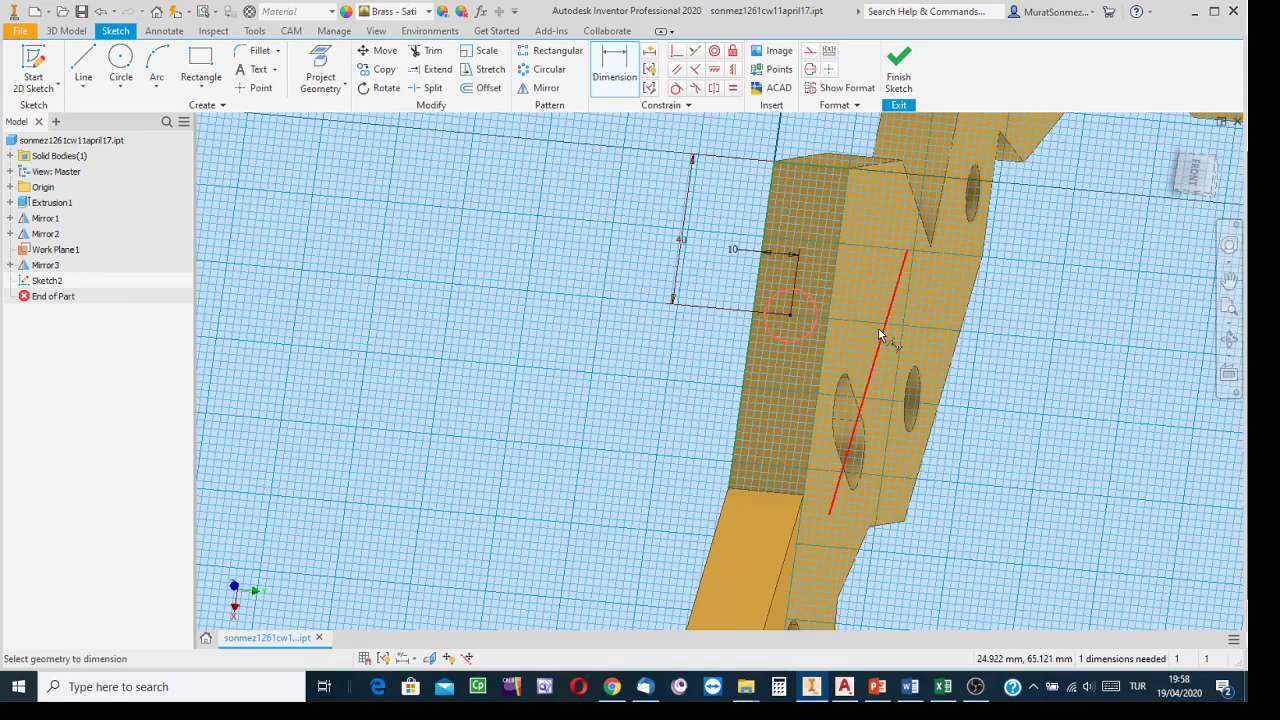
left_click(677, 362)
type("12")
key("Return")
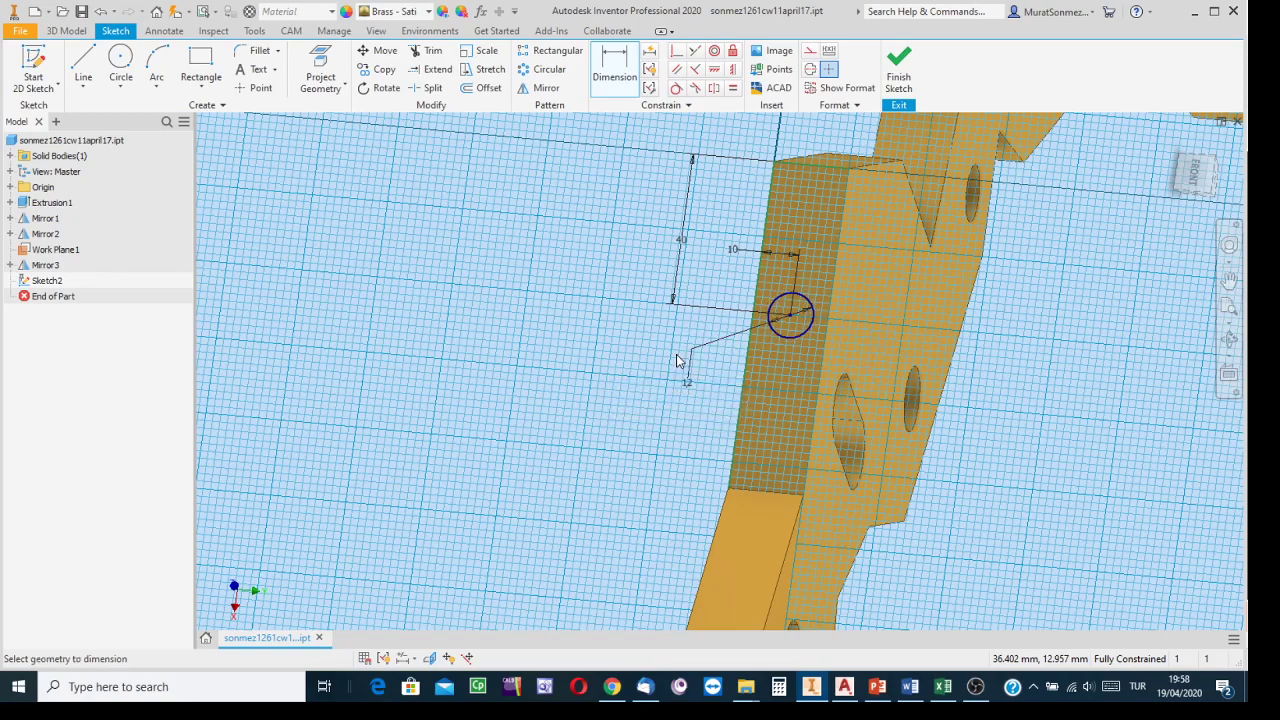
left_click(897, 66)
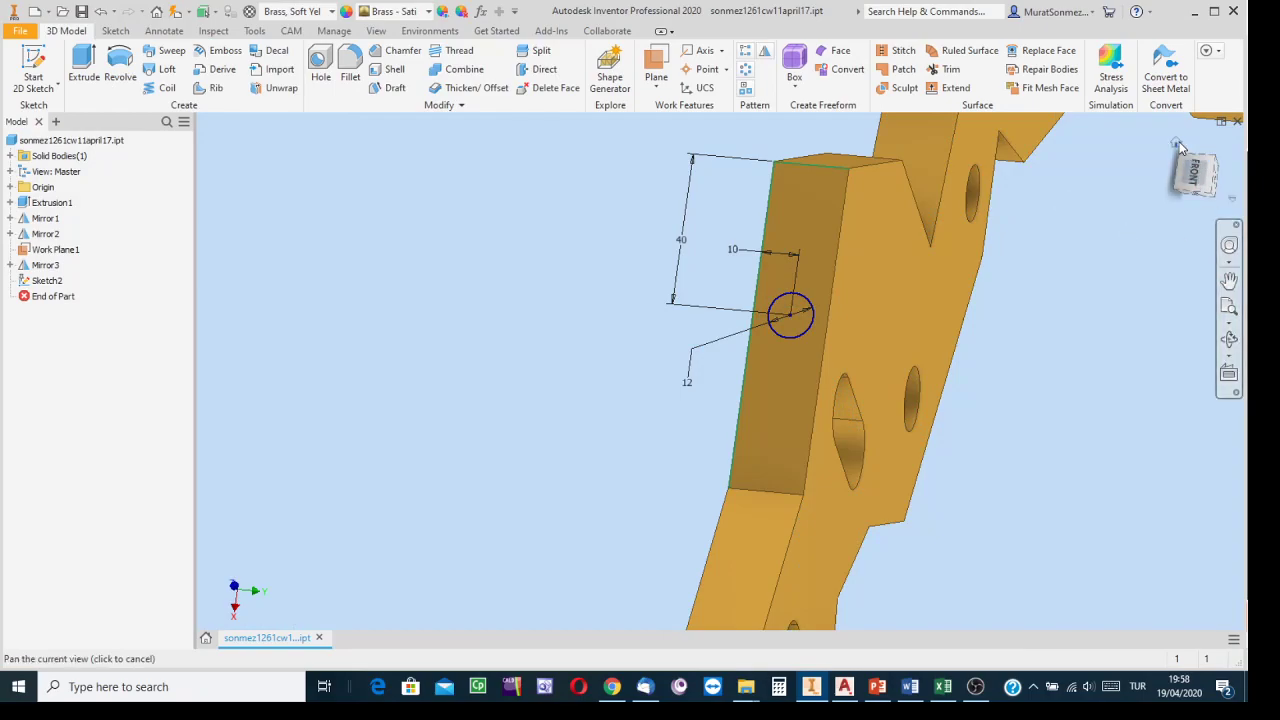
Extrude the 12 mm circle 60 mm outward from the arm's sloping top face, joining it to the solid
left_click(1180, 148)
scroll(766, 206, "up", 5)
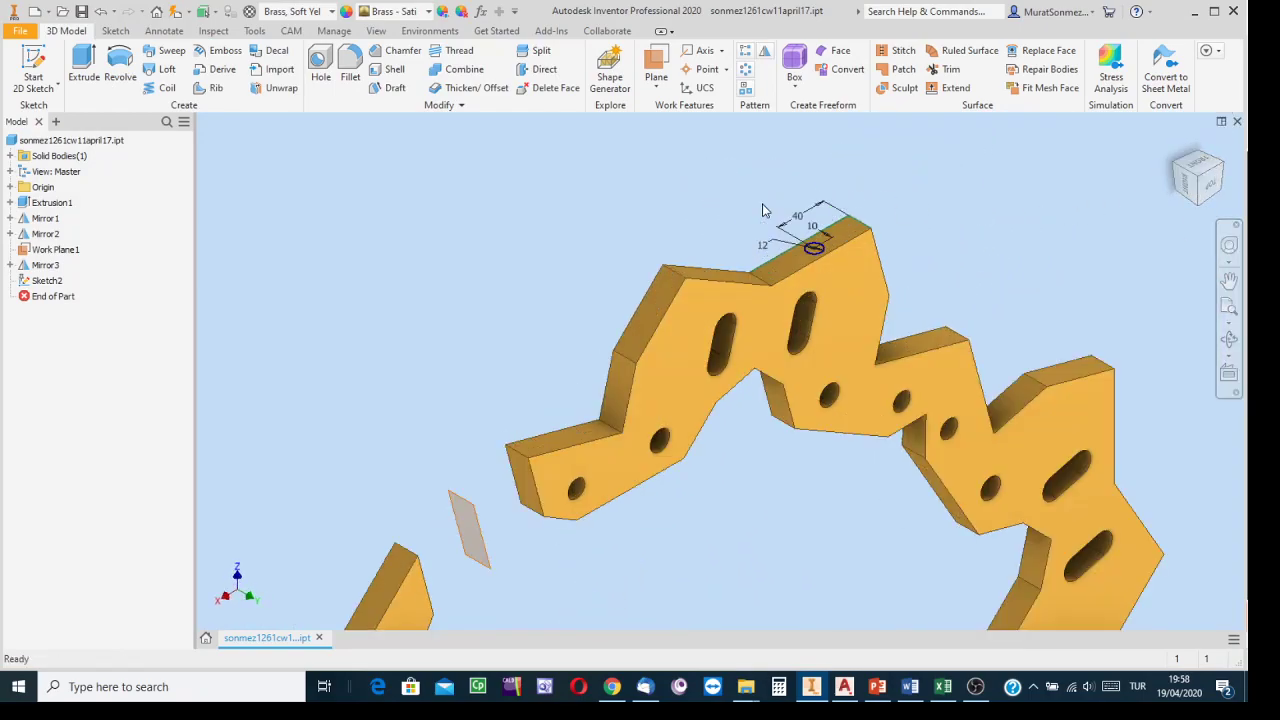
left_click(86, 66)
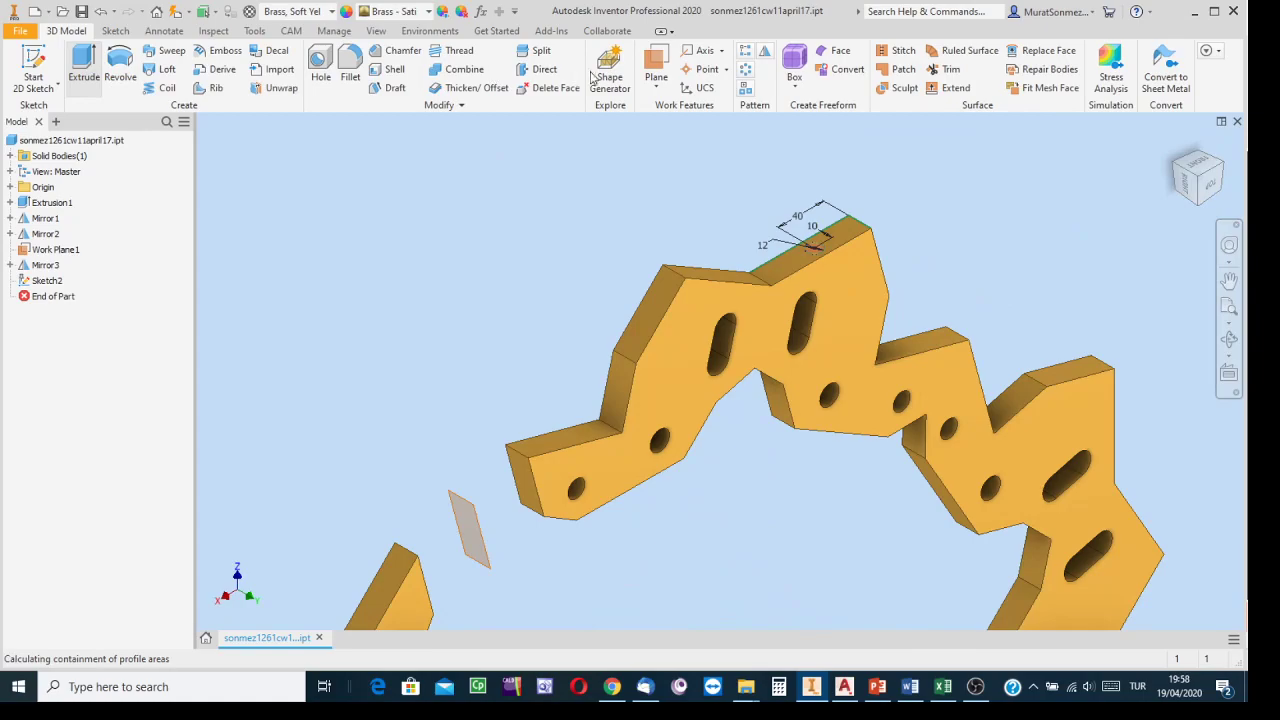
scroll(822, 238, "up", 2)
left_click_drag(806, 175, 806, 115)
scroll(963, 204, "down", 1)
middle_click_drag(1022, 215, 1061, 344)
left_click_drag(870, 260, 870, 218)
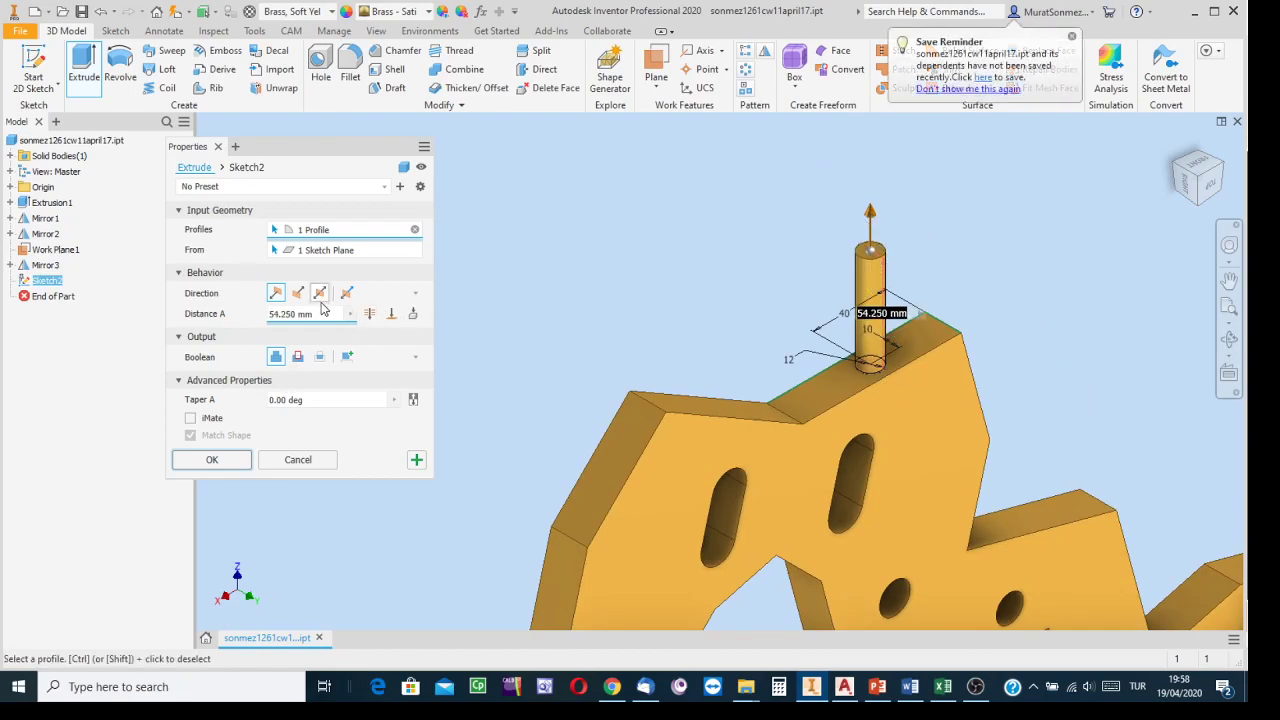
type("60")
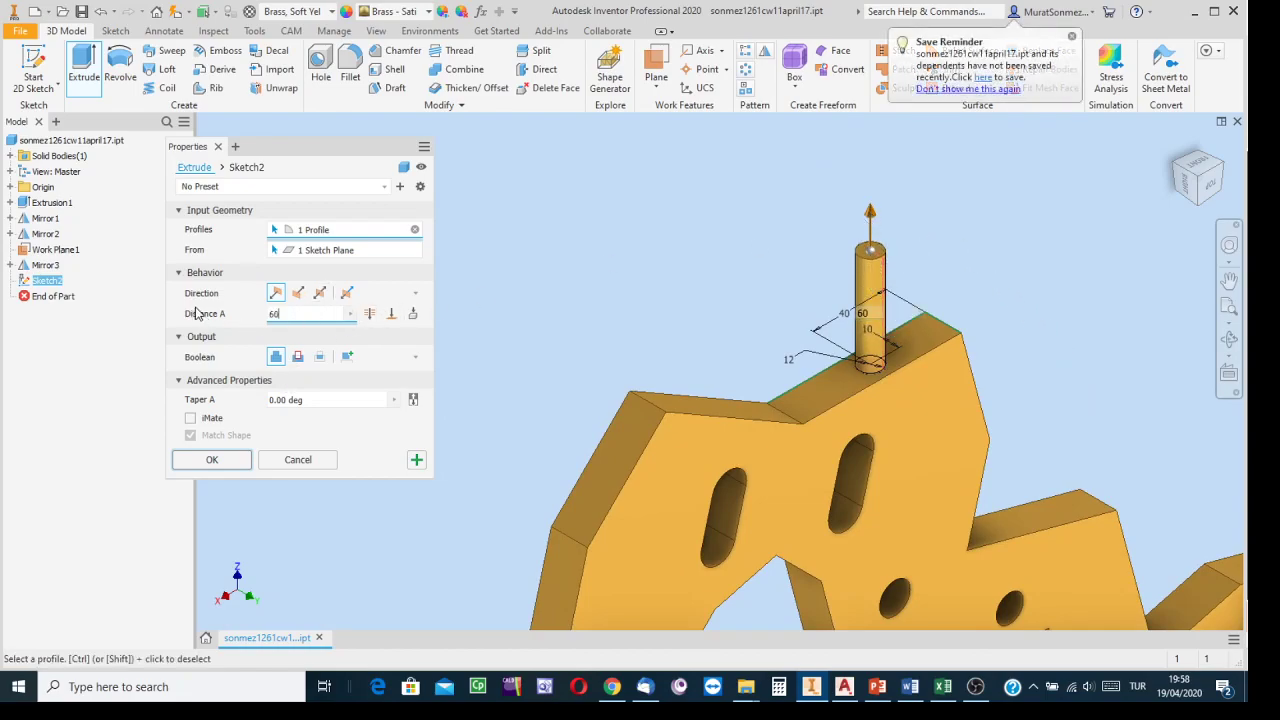
left_click(212, 462)
Mirror the extruded pin feature about the work plane between the upper and lower arms
scroll(400, 385, "down", 3)
middle_click_drag(578, 305, 640, 251)
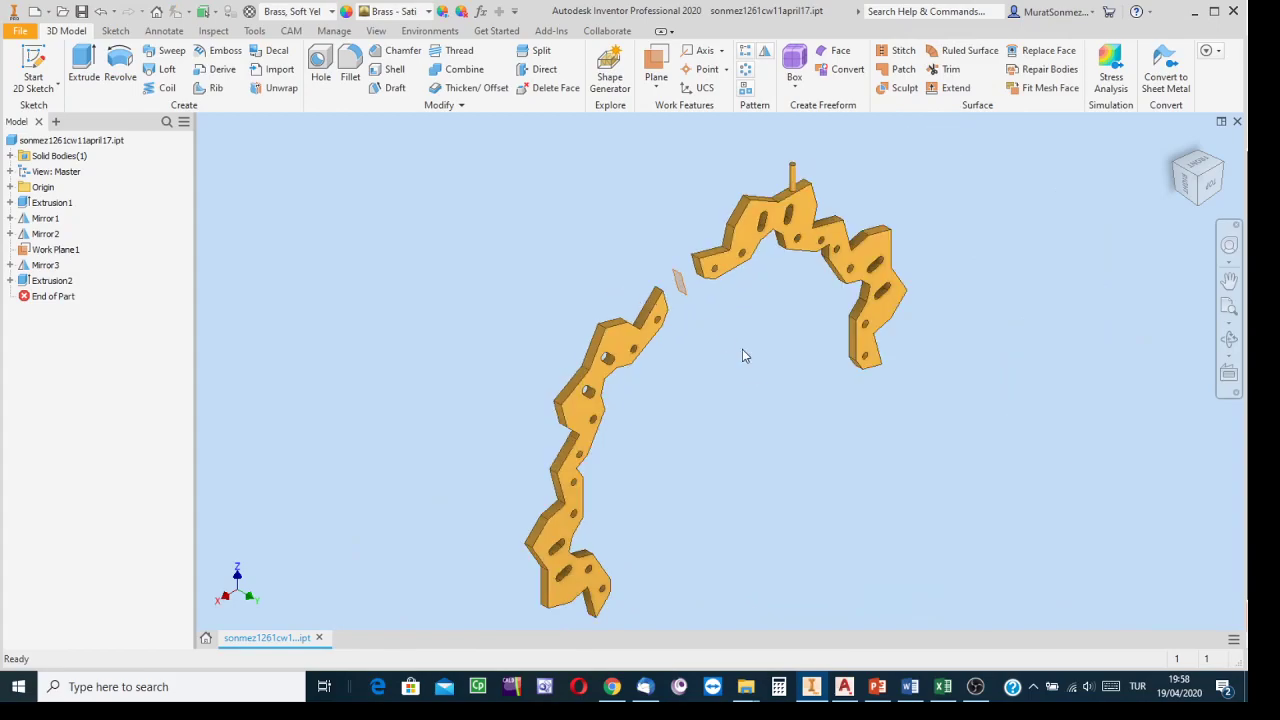
scroll(743, 374, "up", 2)
scroll(746, 374, "down", 2)
middle_click_drag(746, 374, 601, 431)
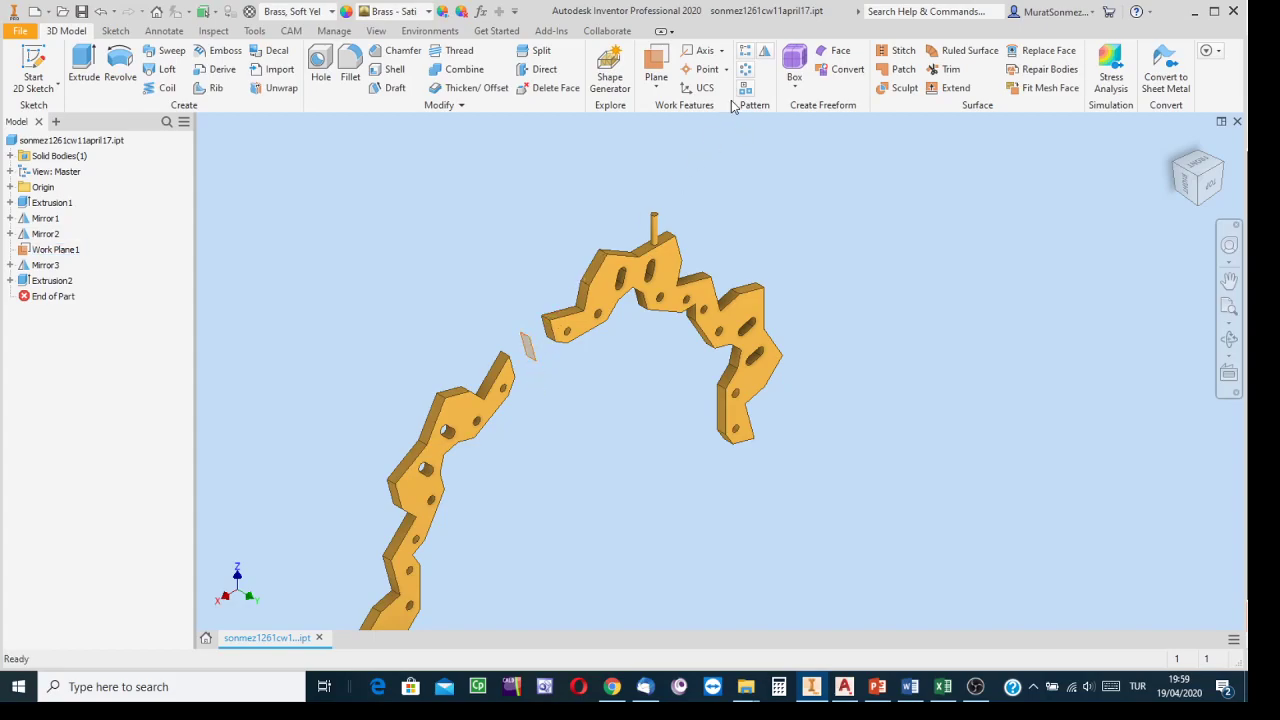
left_click(766, 52)
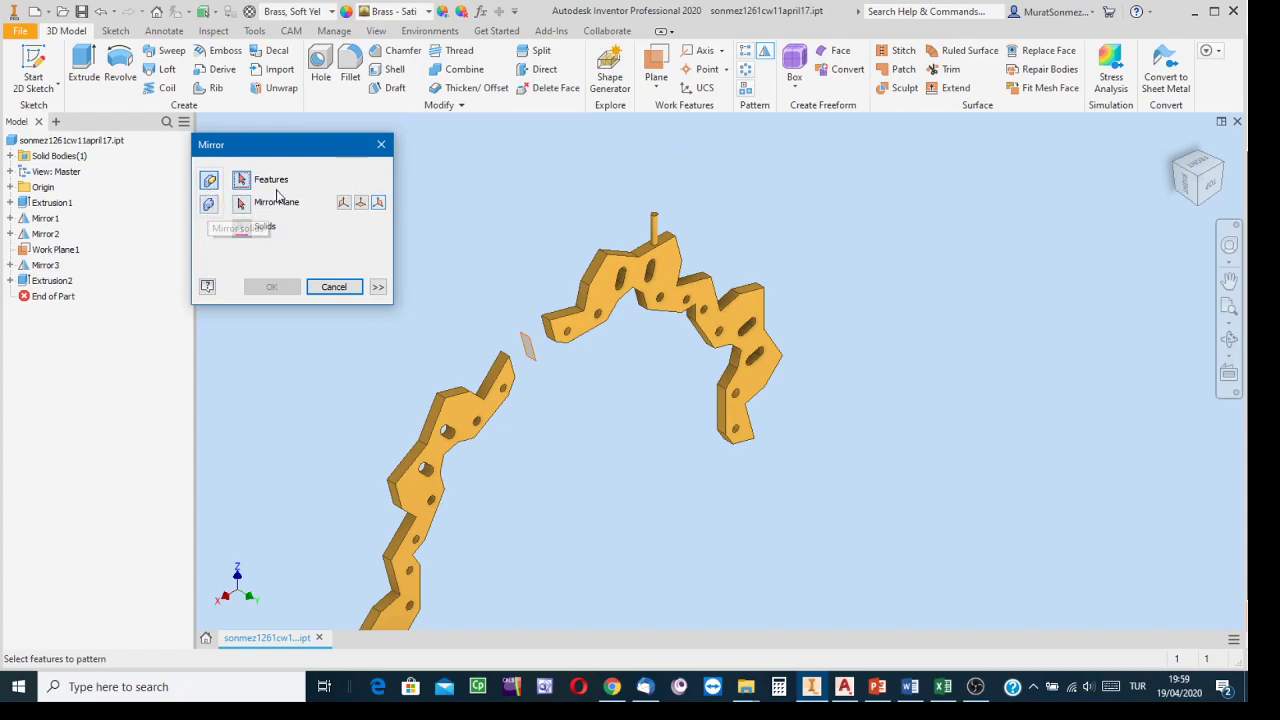
left_click(658, 218)
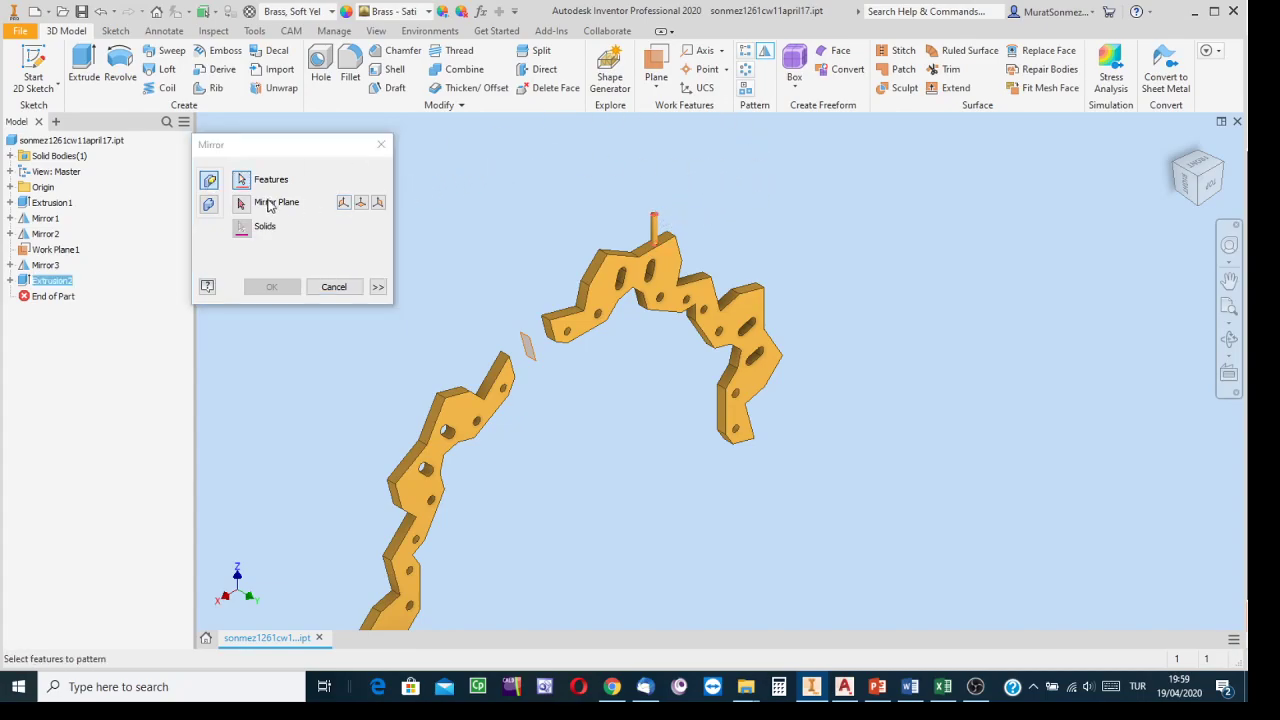
left_click(241, 207)
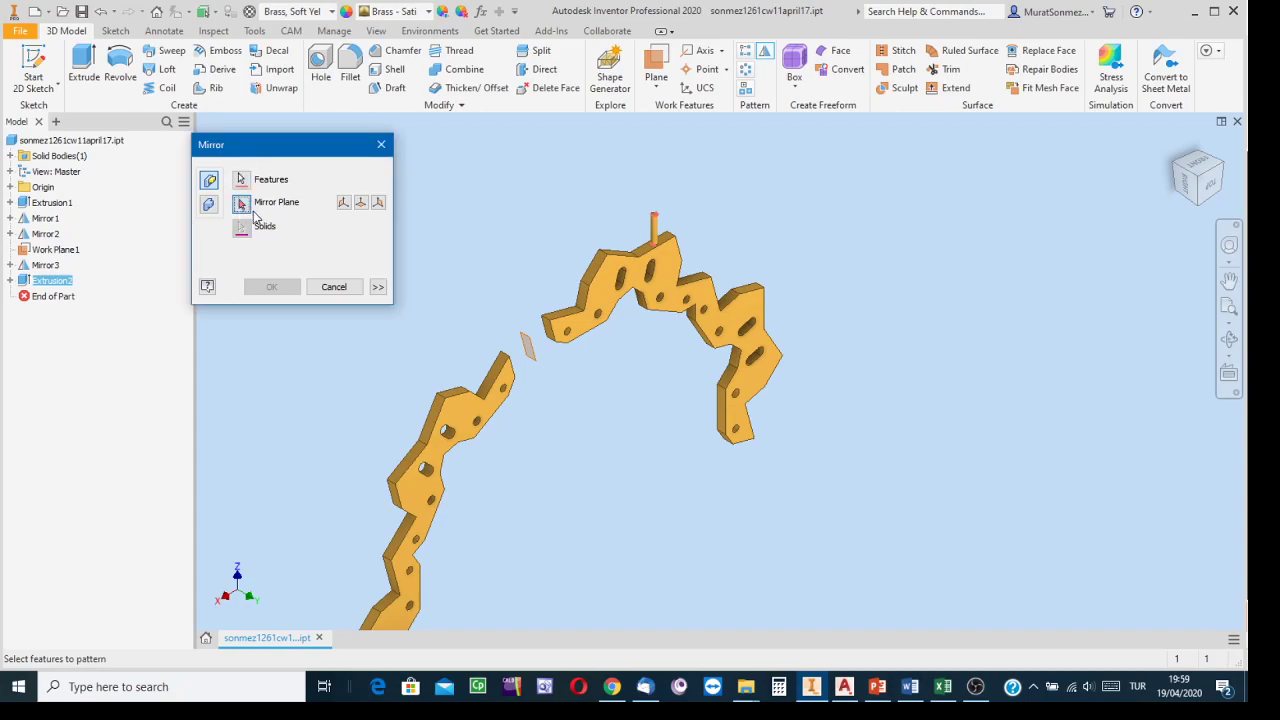
left_click(533, 355)
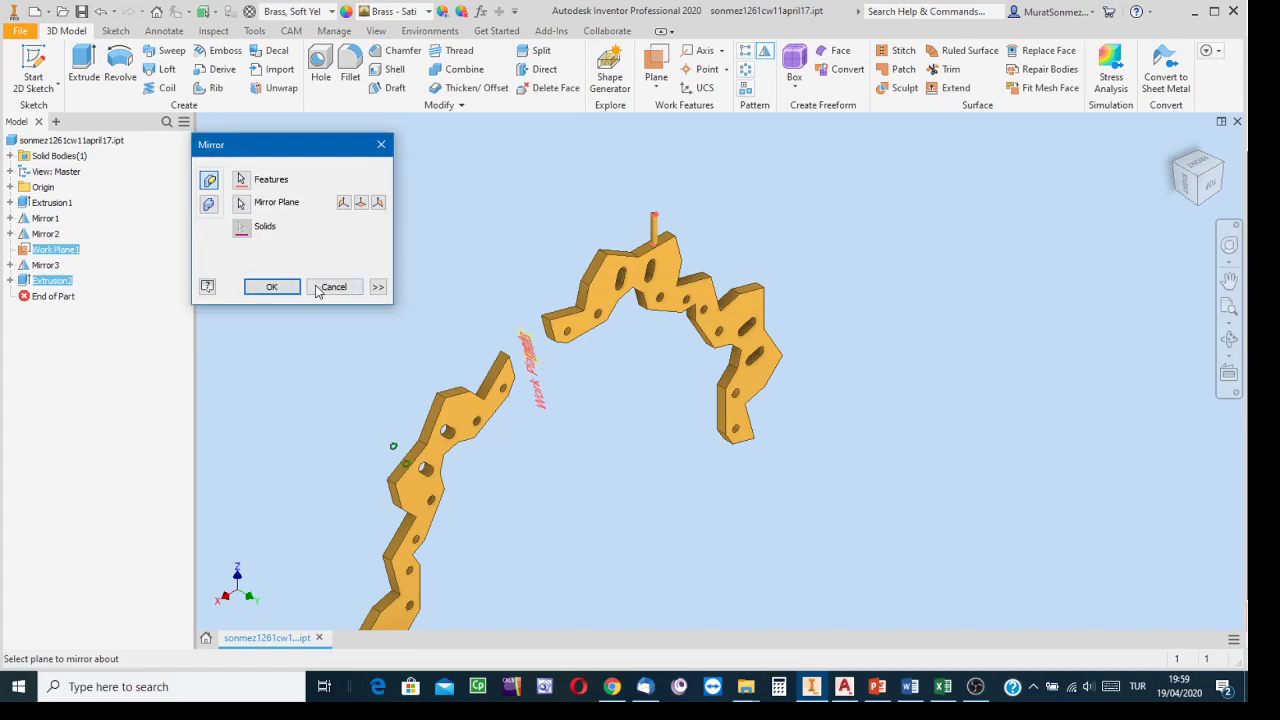
left_click(277, 288)
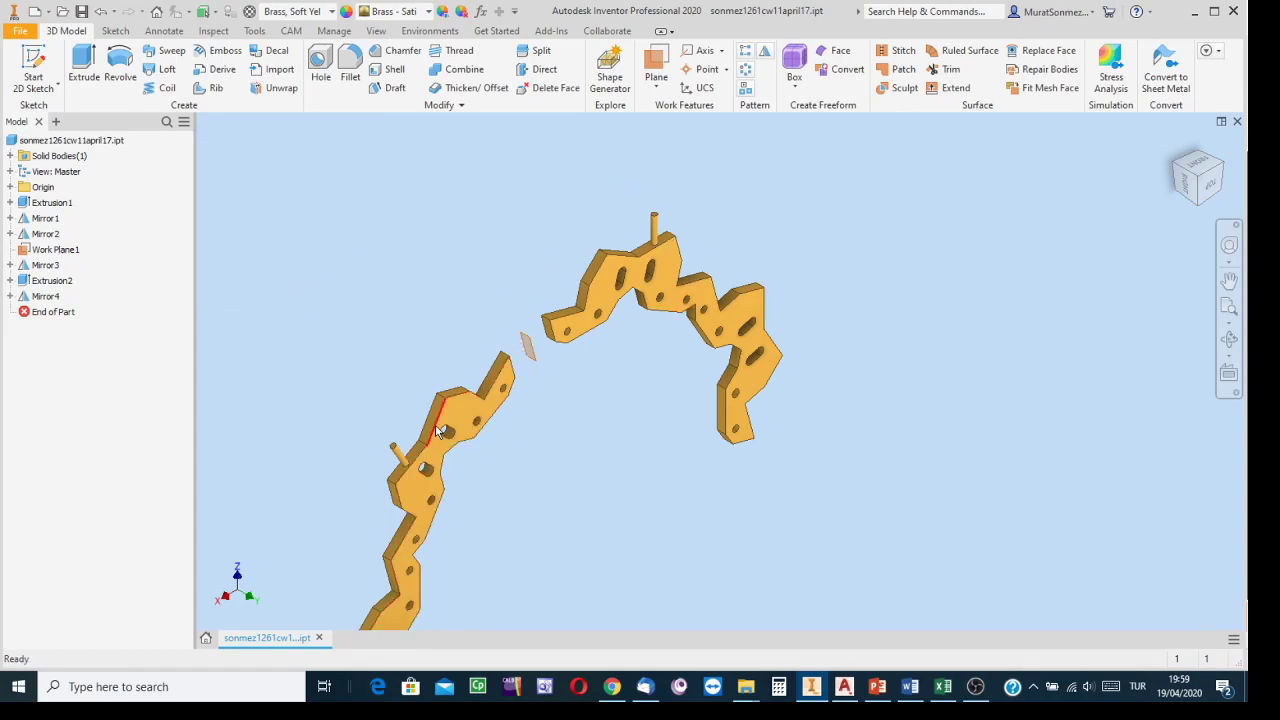
scroll(400, 452, "up", 3)
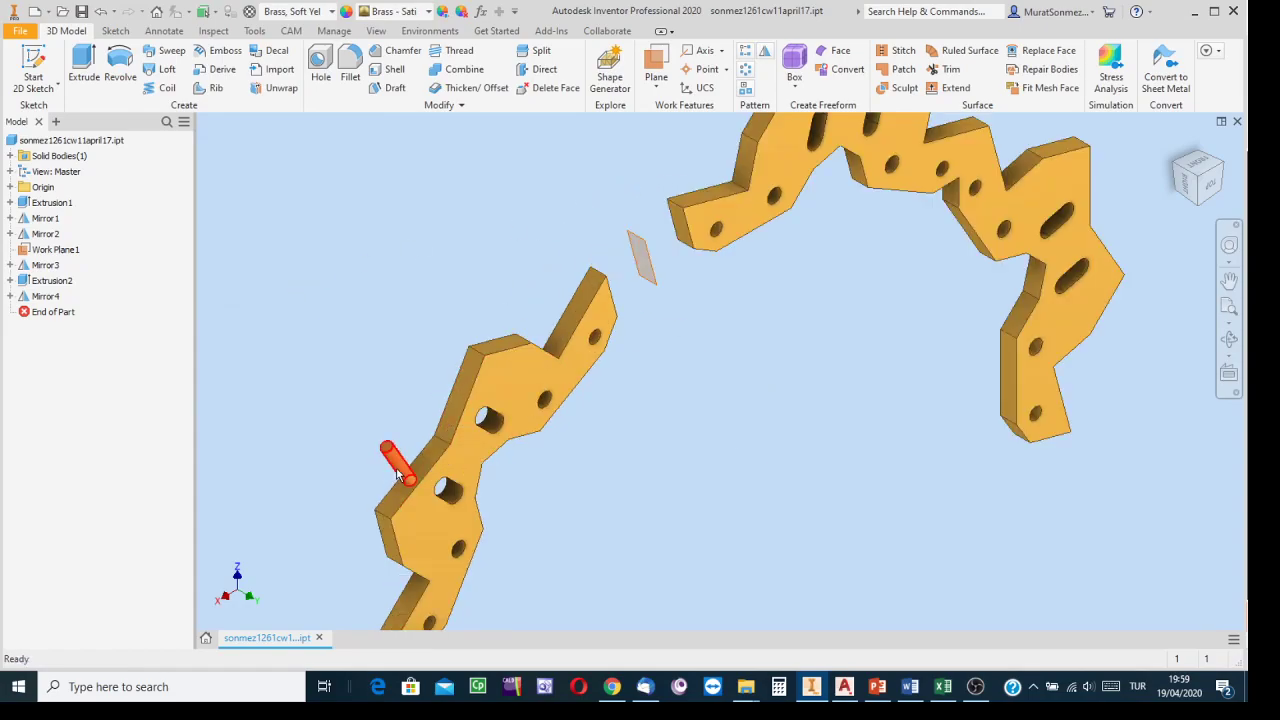
scroll(405, 455, "down", 3)
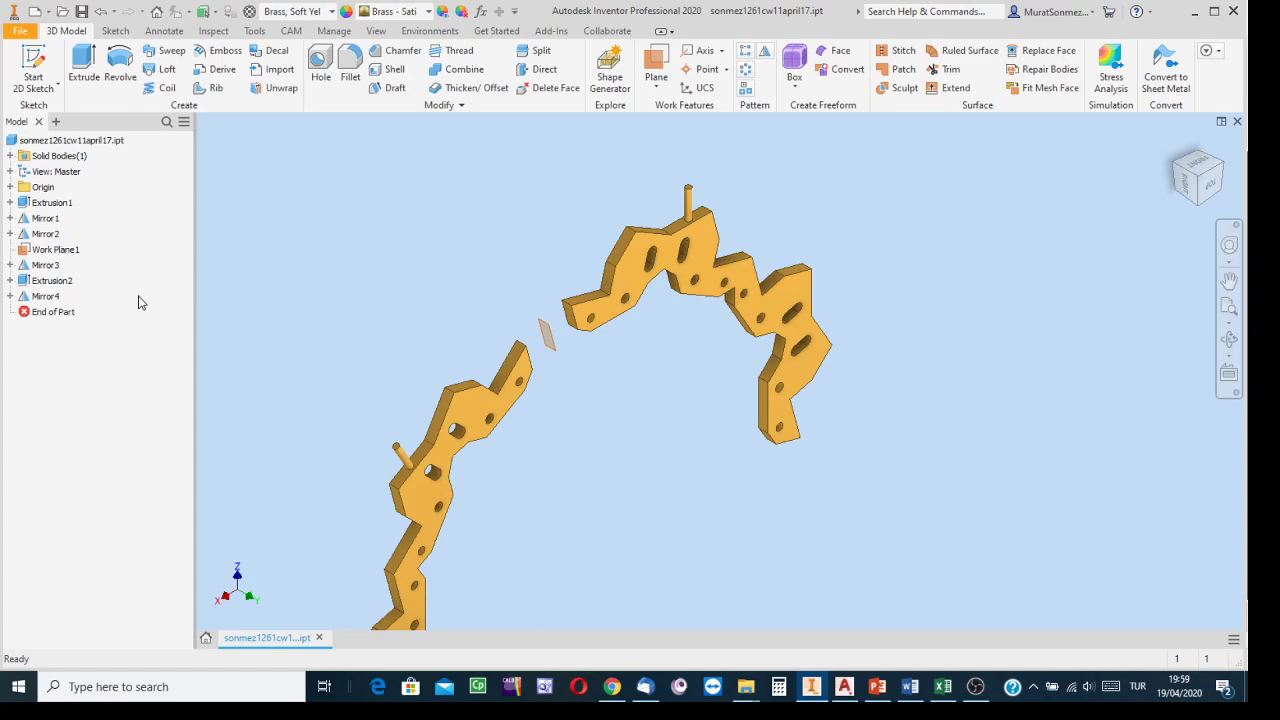
Save the part as a new file in the CW folder, changing cw11 to cw12 in the file name
left_click(55, 249)
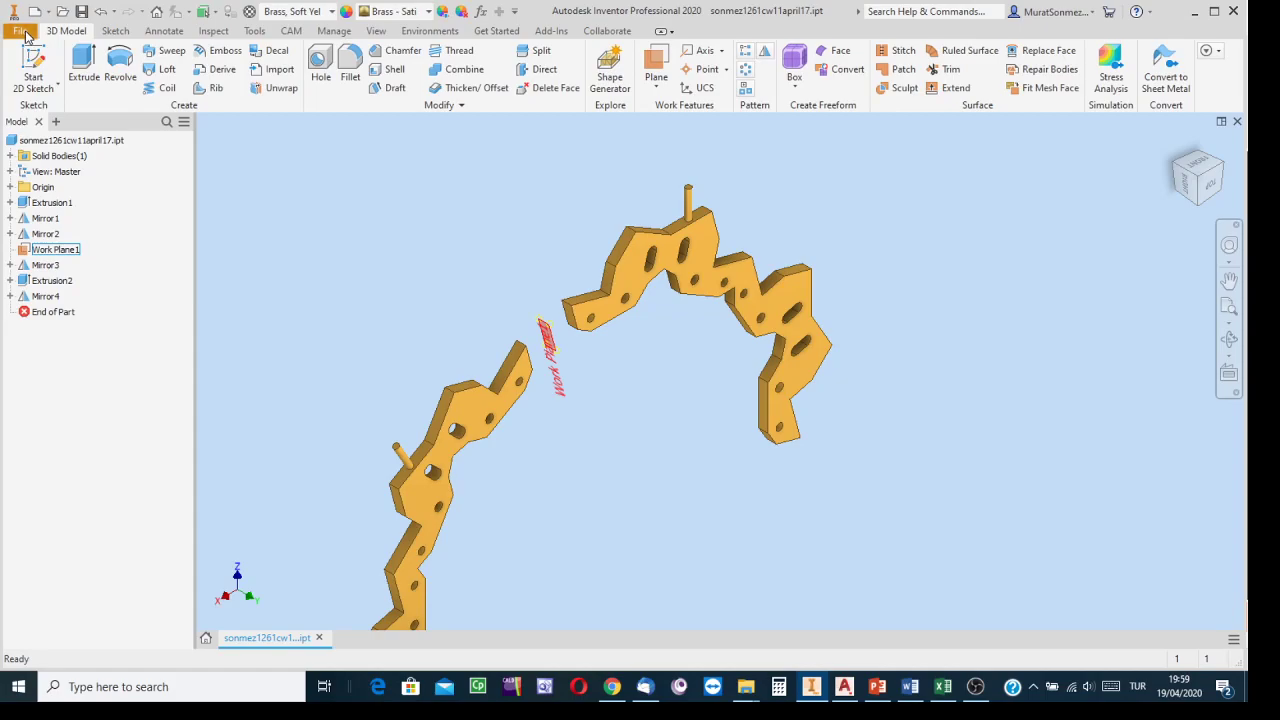
left_click(24, 32)
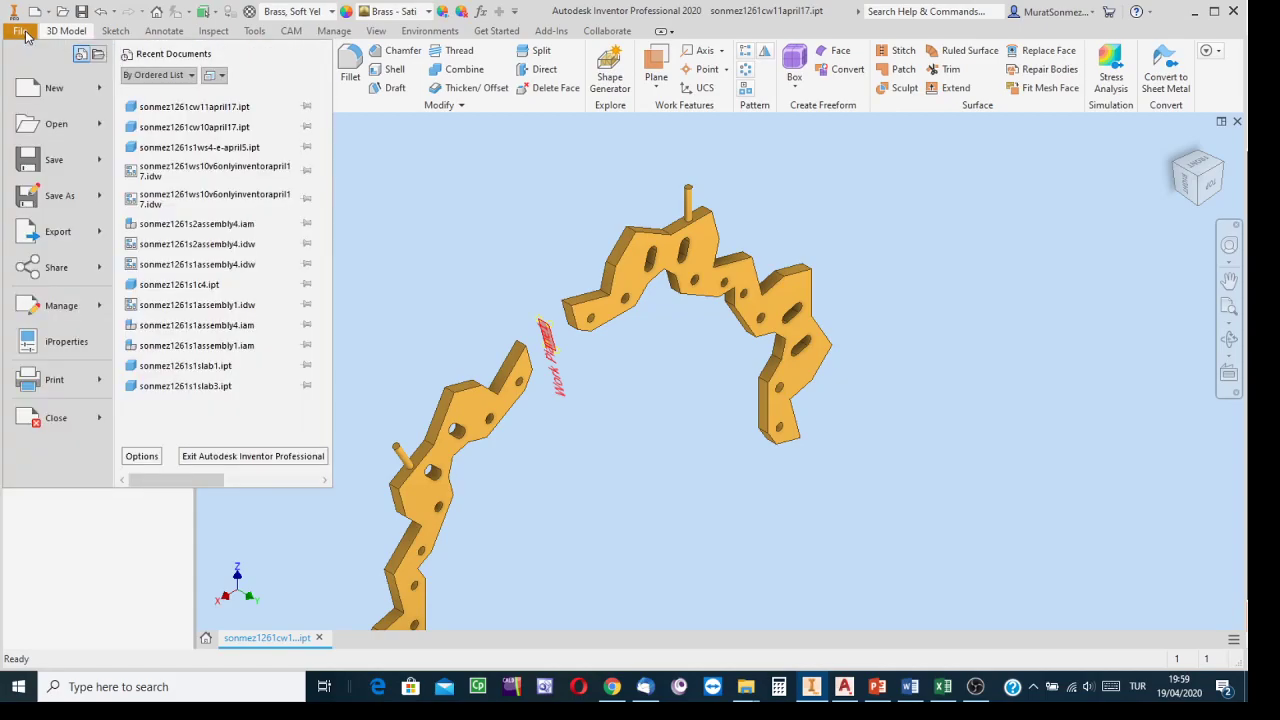
left_click(58, 197)
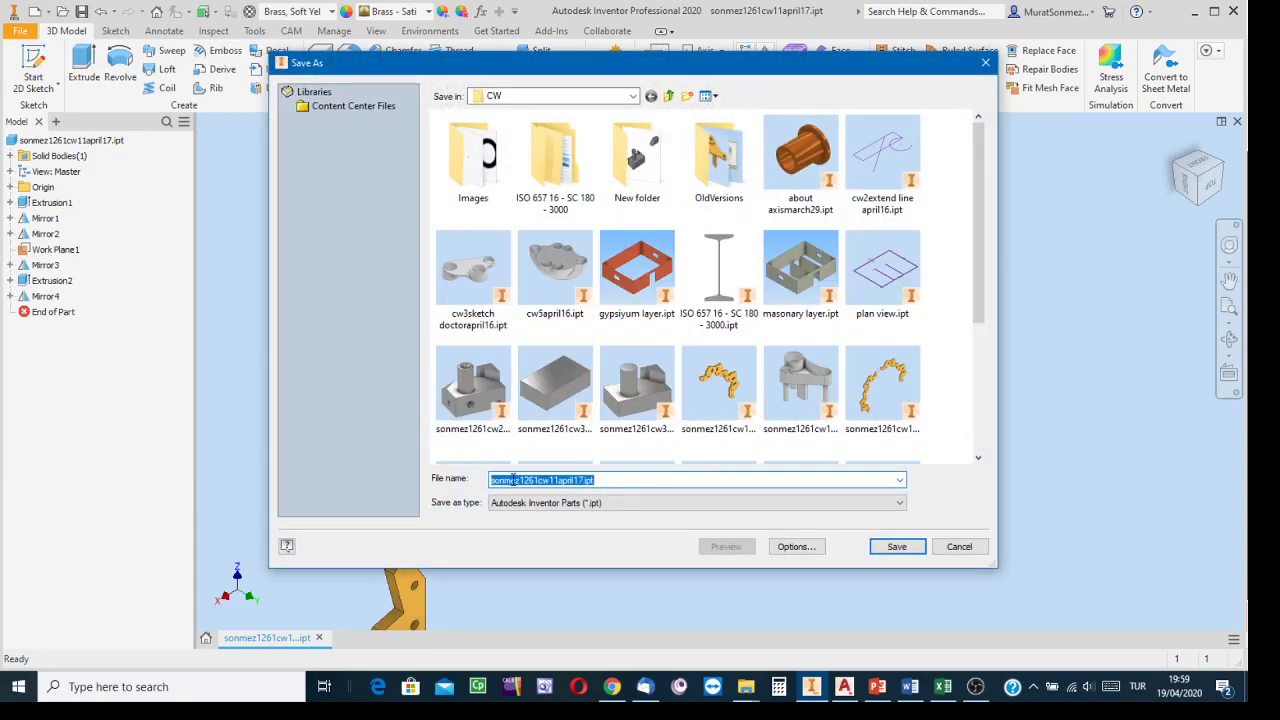
left_click(557, 480)
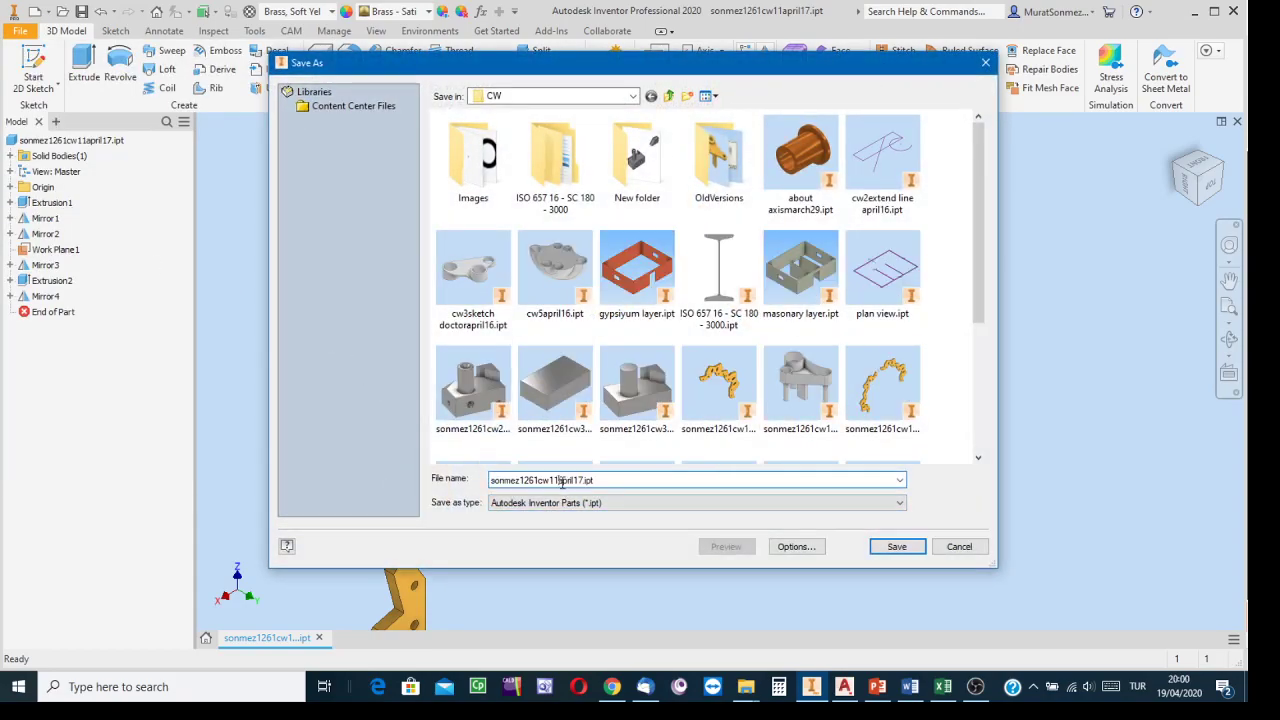
key("BackSpace")
type("2")
left_click(896, 547)
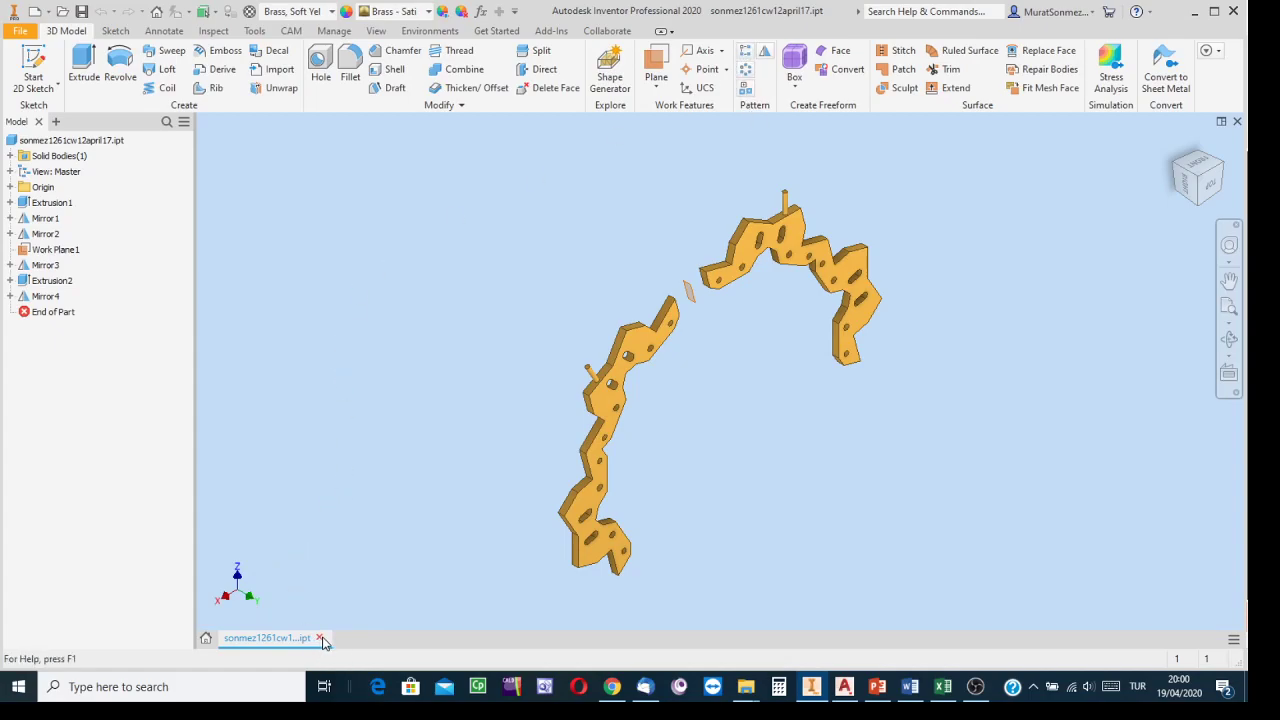
Set up a rectangular pattern of the whole solid, directed along the short thickness edge at the lower arm's upper end
scroll(568, 399, "down", 3)
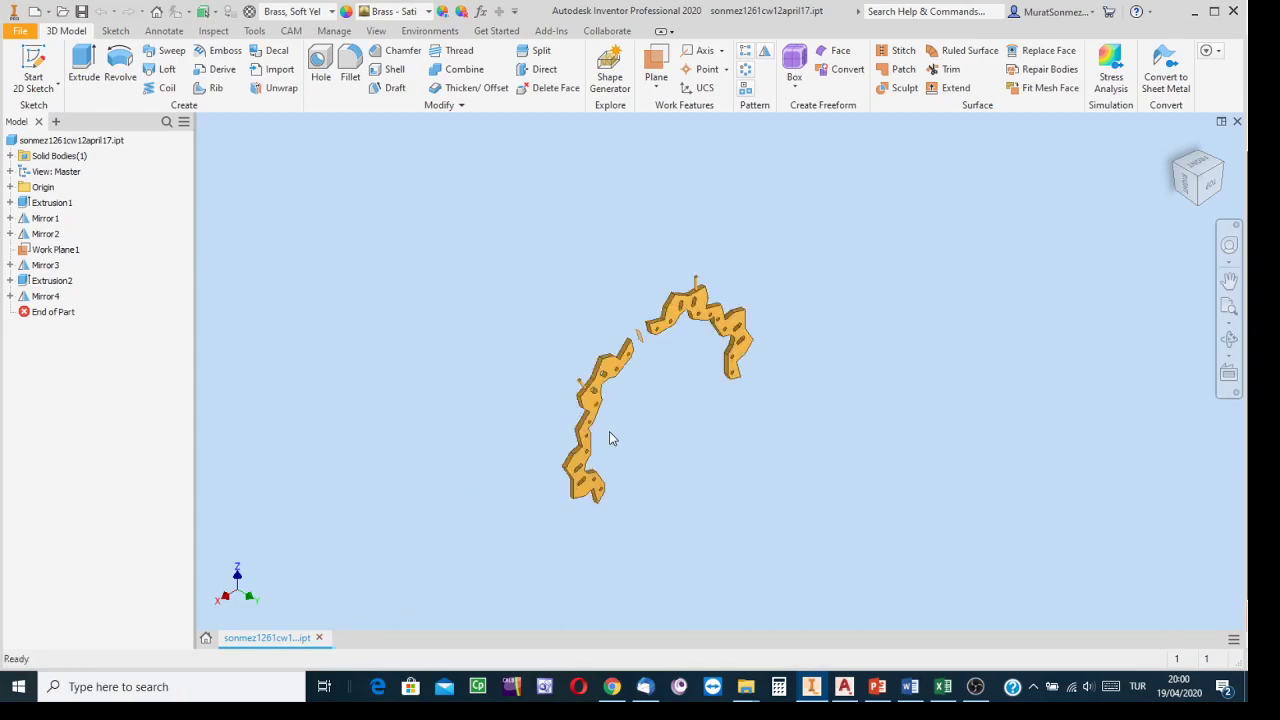
middle_click_drag(608, 434, 528, 408)
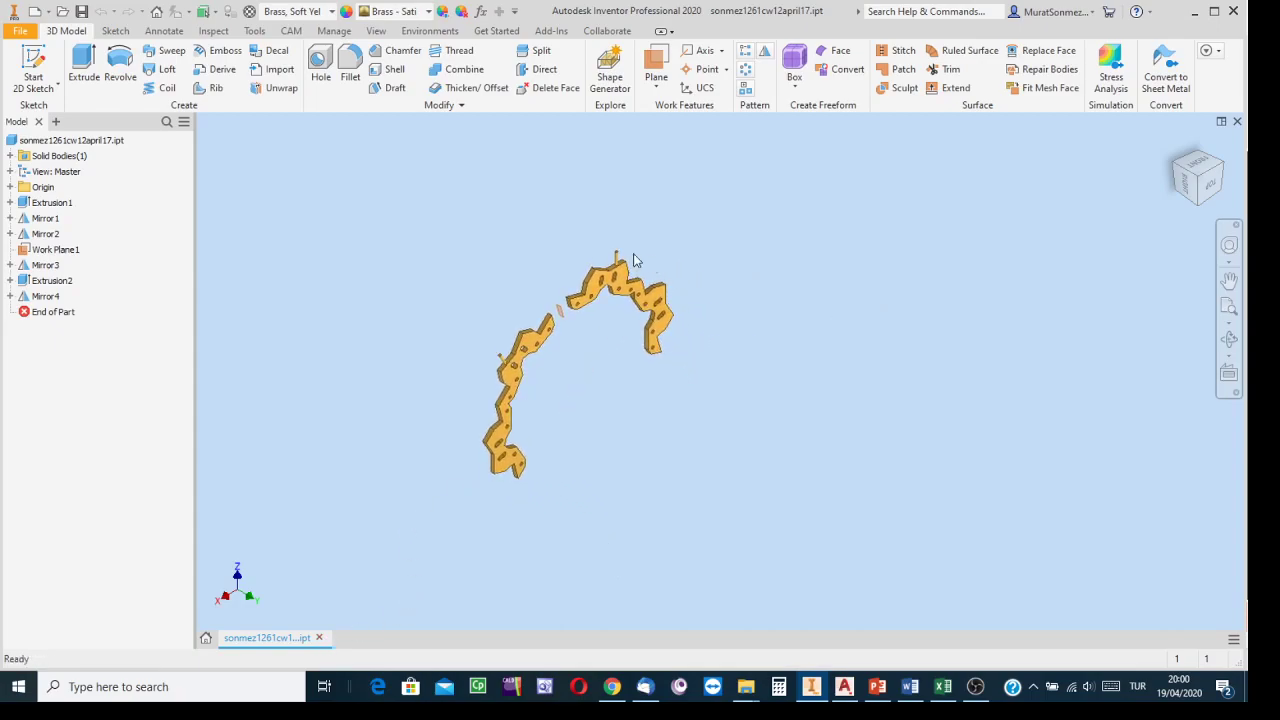
left_click(746, 54)
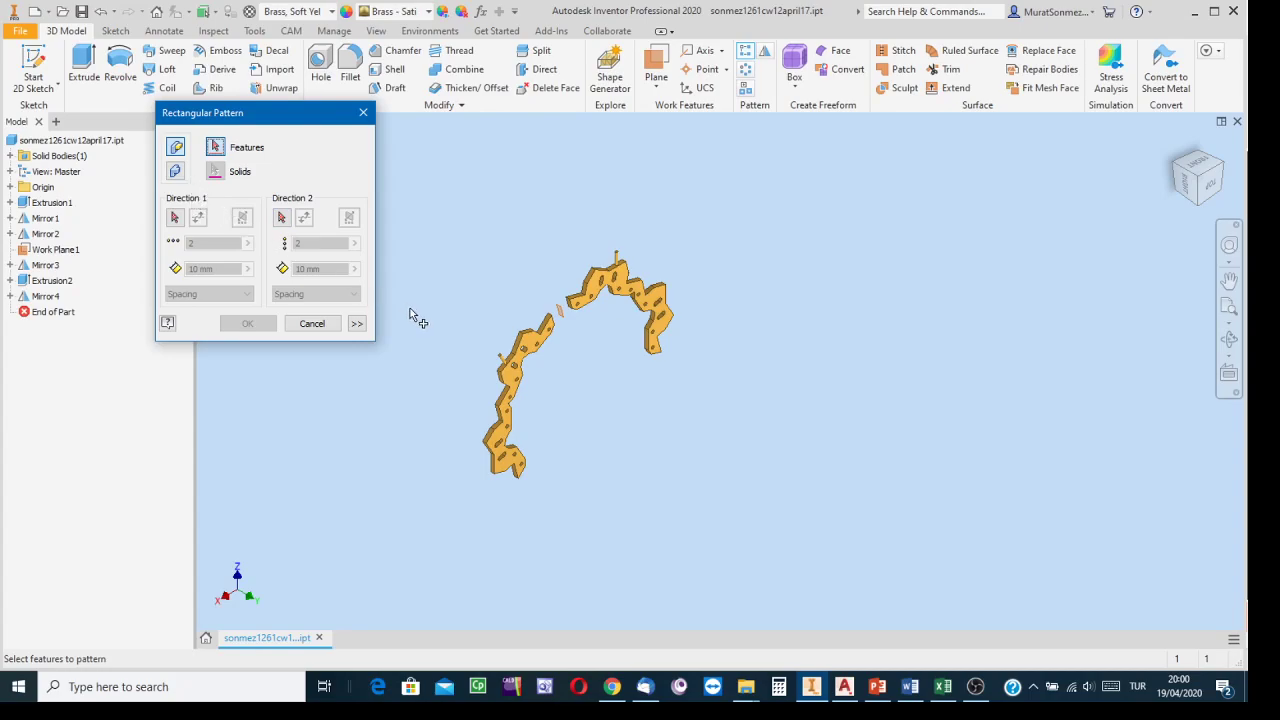
left_click(176, 172)
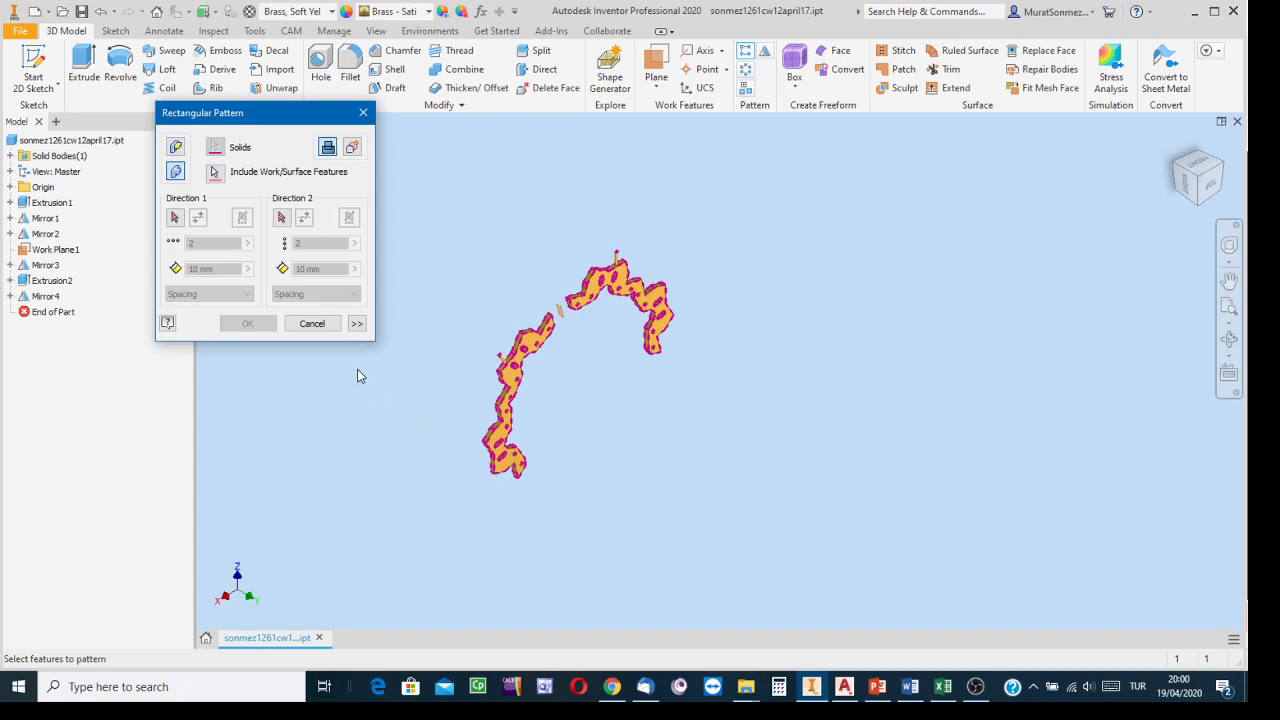
left_click(175, 222)
scroll(463, 317, "up", 5)
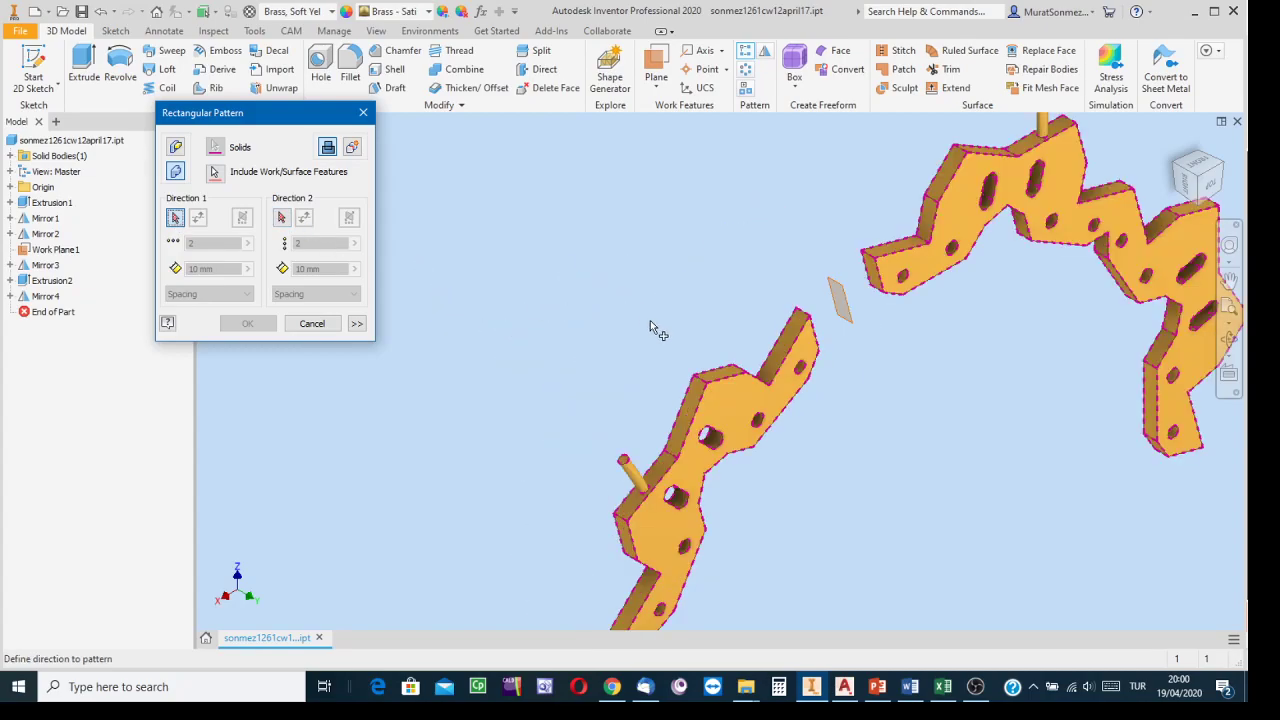
left_click(805, 314)
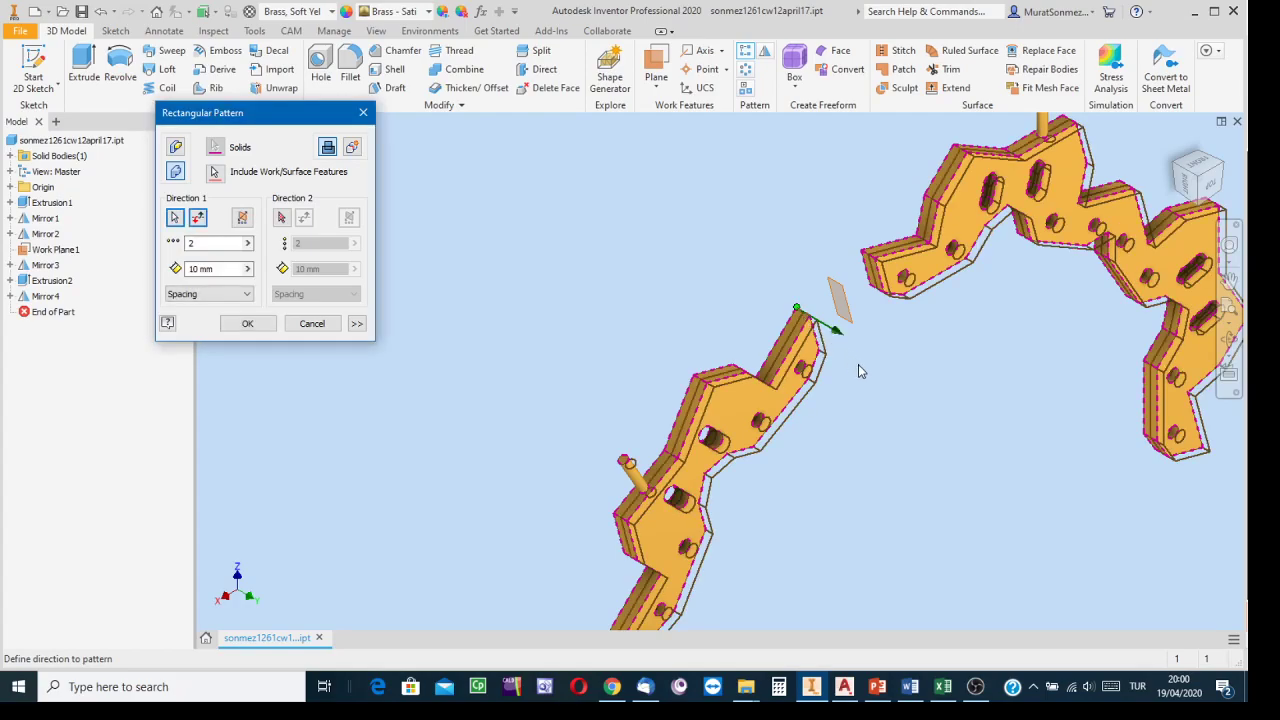
Set the solid pattern to 20 instances spaced 80 mm apart and create it
scroll(884, 399, "down", 3)
middle_click_drag(882, 396, 716, 254)
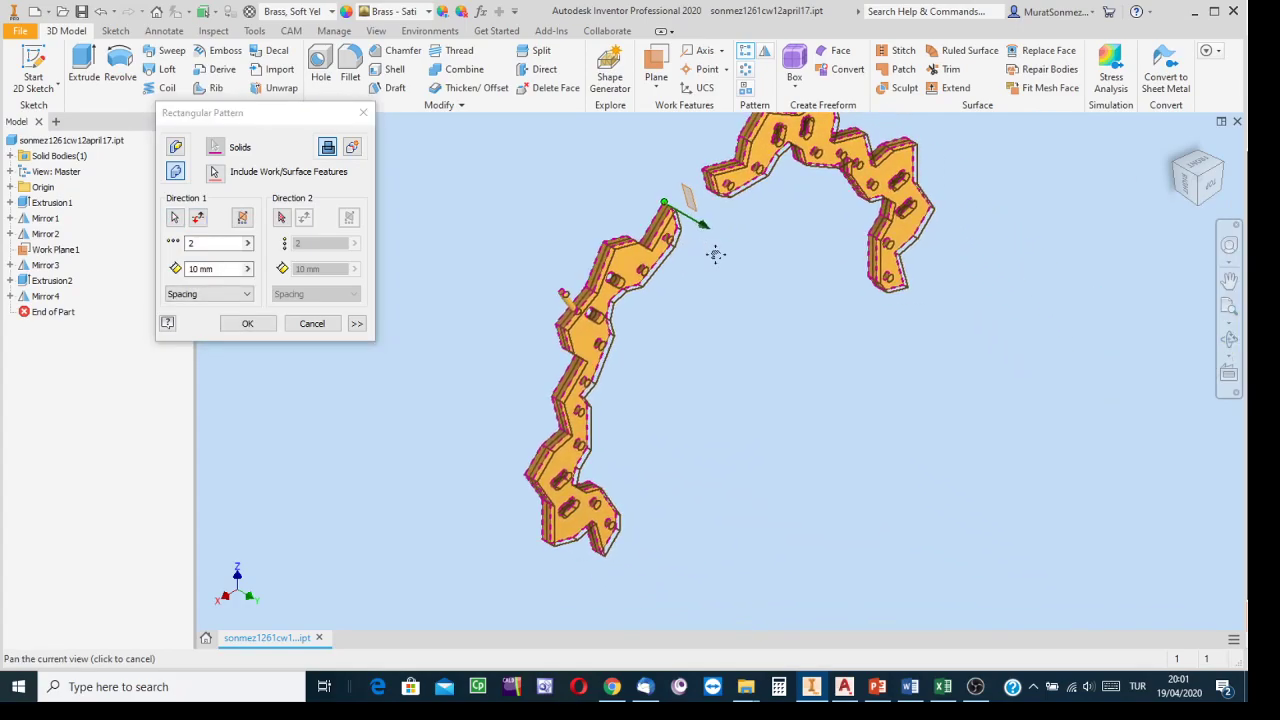
scroll(755, 381, "down", 2)
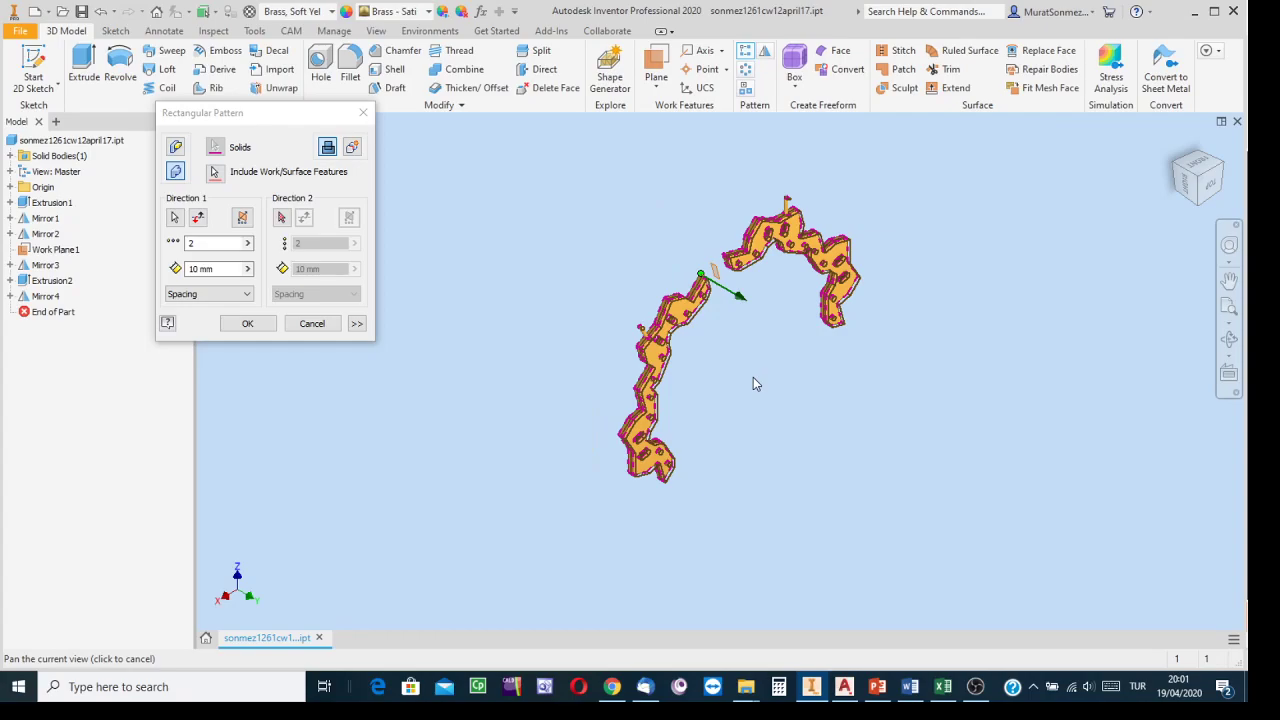
double_click(212, 244)
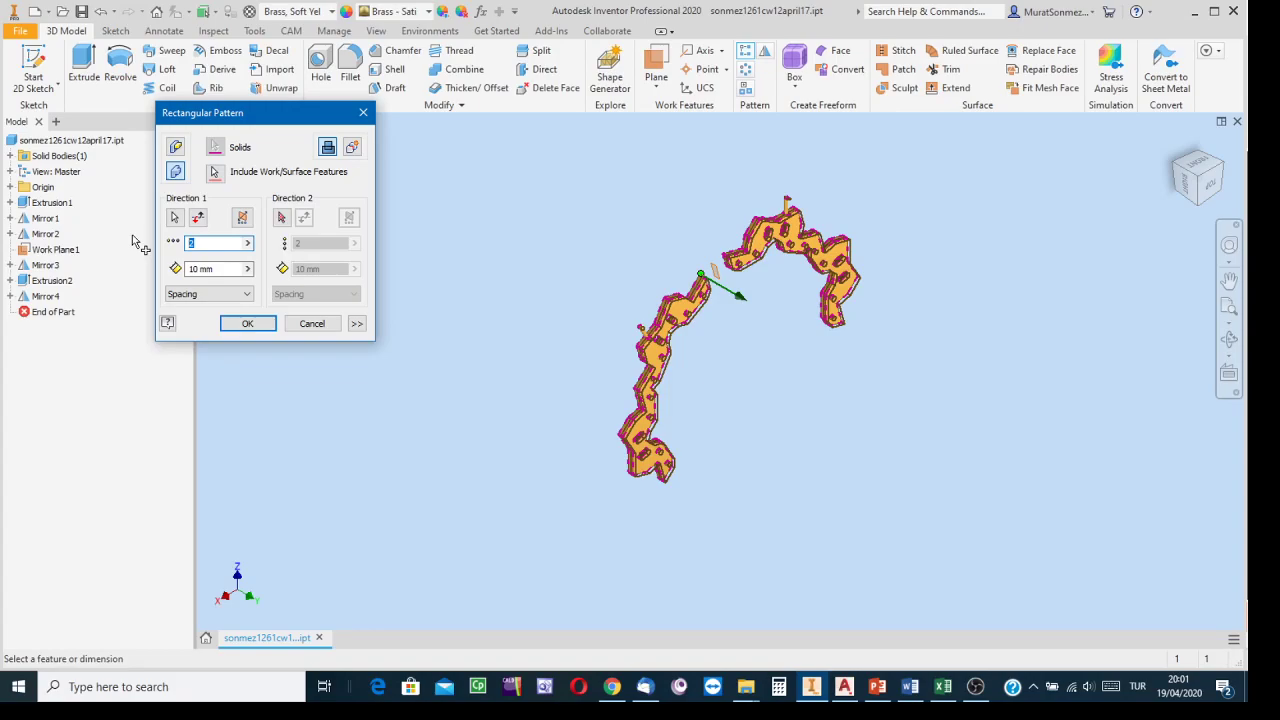
type("20")
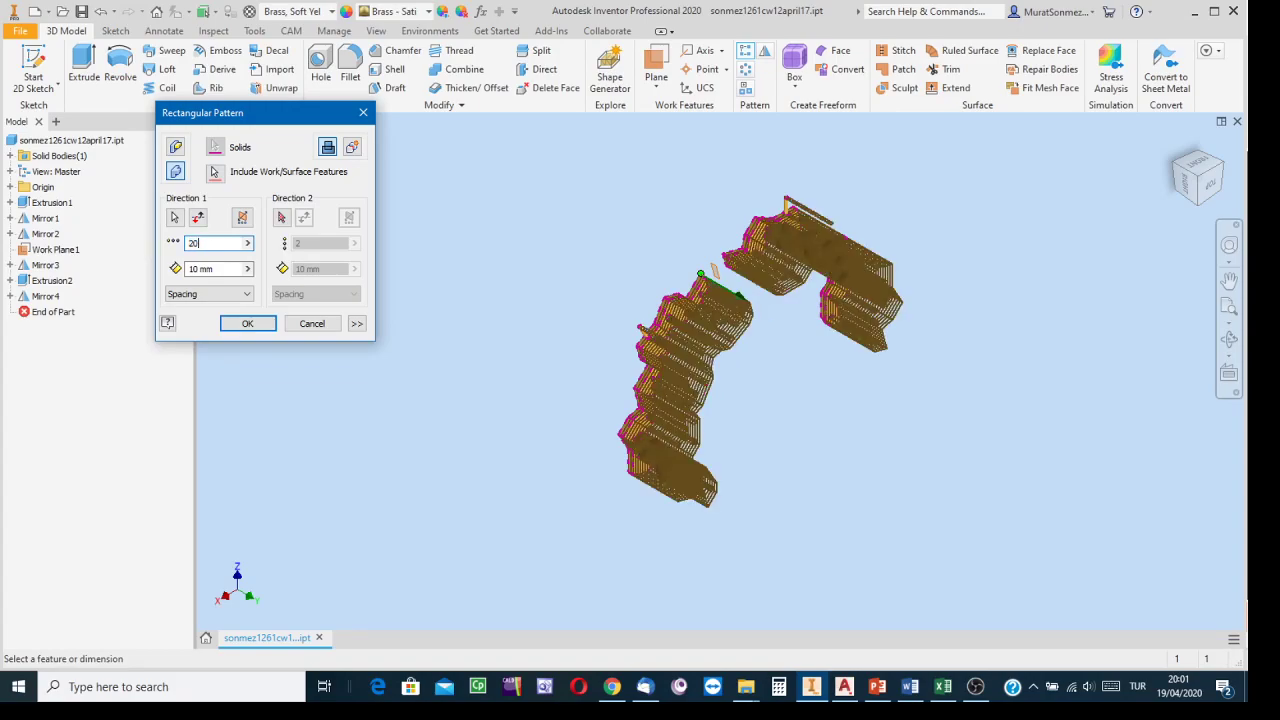
double_click(202, 270)
type("50")
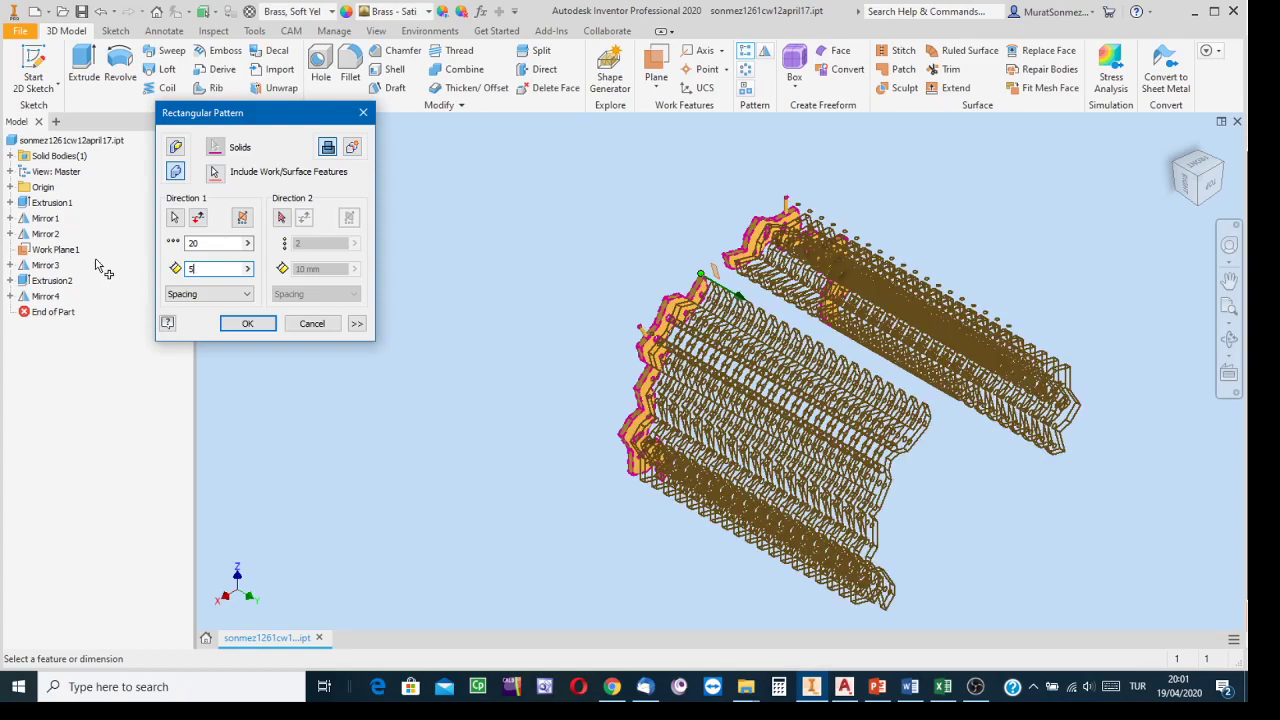
key("BackSpace")
type("1")
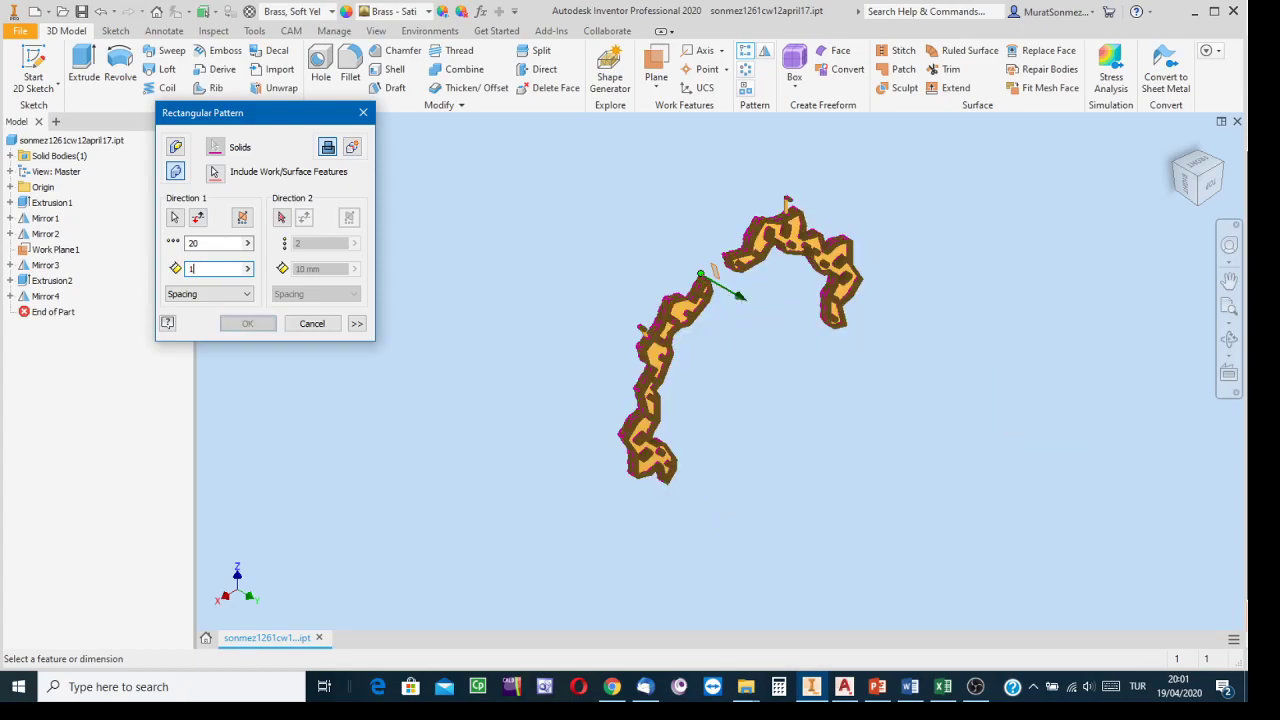
type("0")
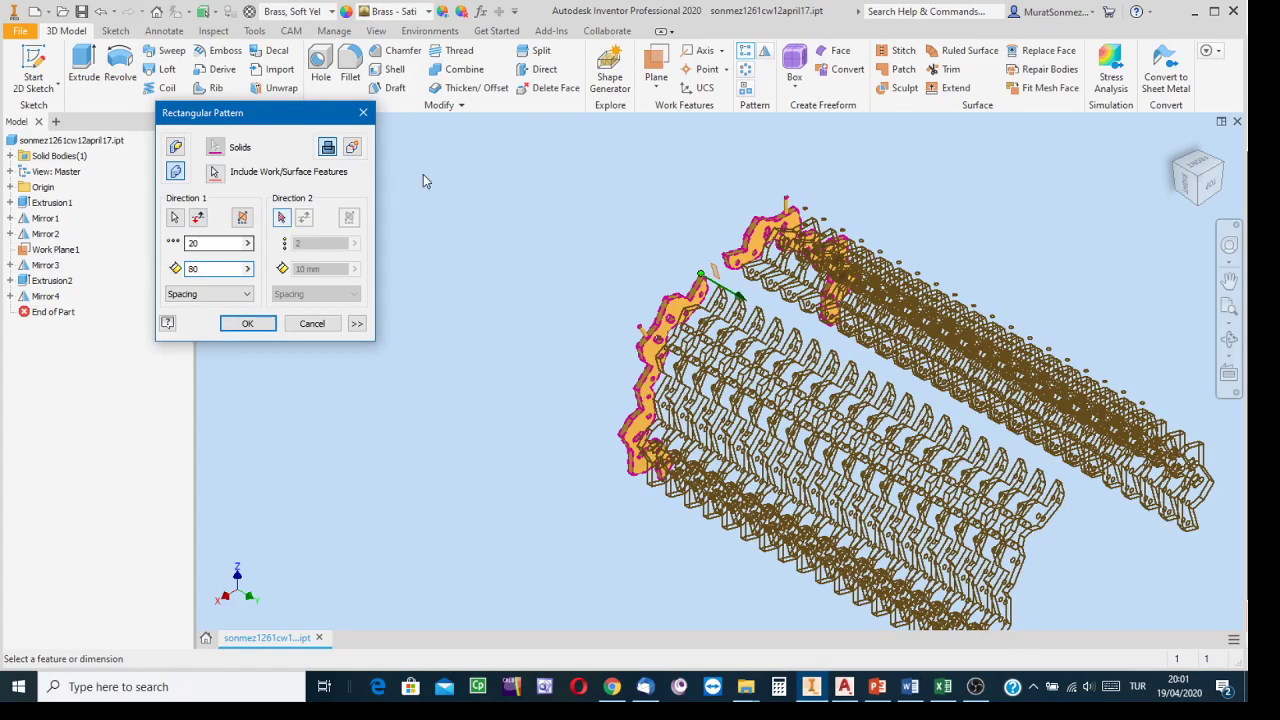
scroll(752, 239, "down", 3)
middle_click_drag(700, 226, 553, 203)
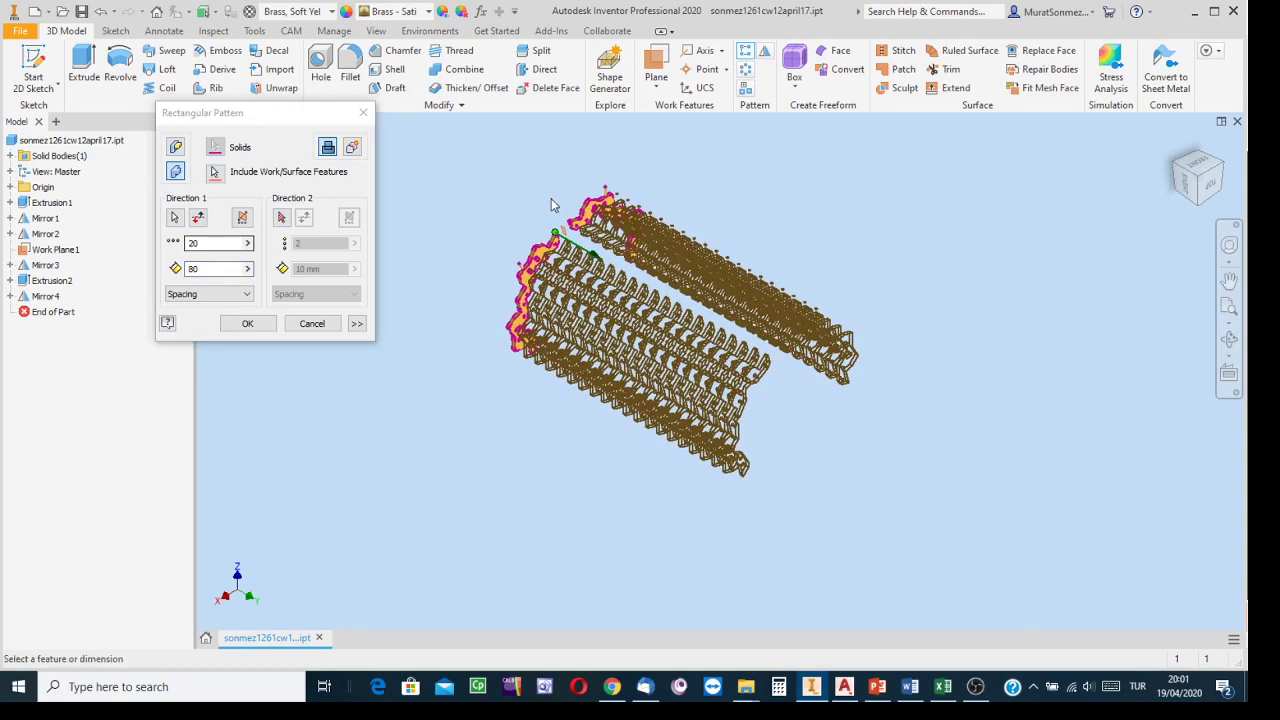
left_click(247, 325)
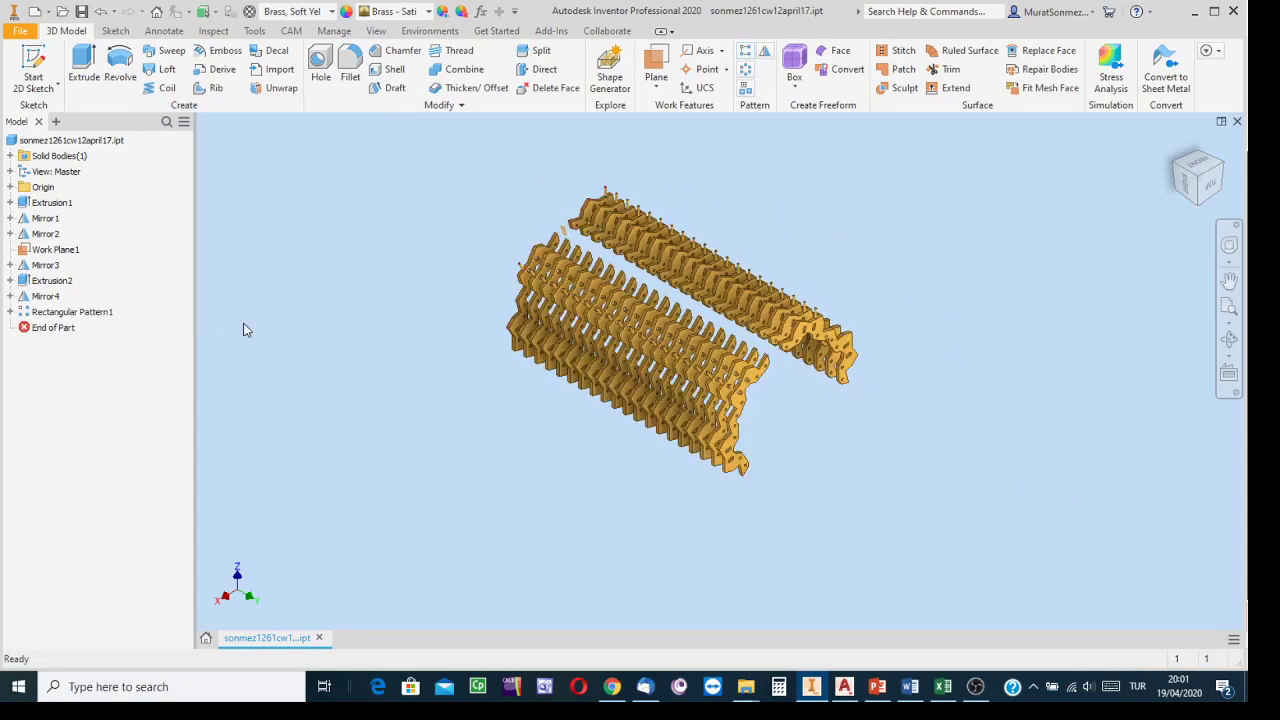
Orbit around the patterned solid to examine its rows of arms and pins from several sides
left_click(1229, 340)
left_click_drag(850, 270, 876, 424)
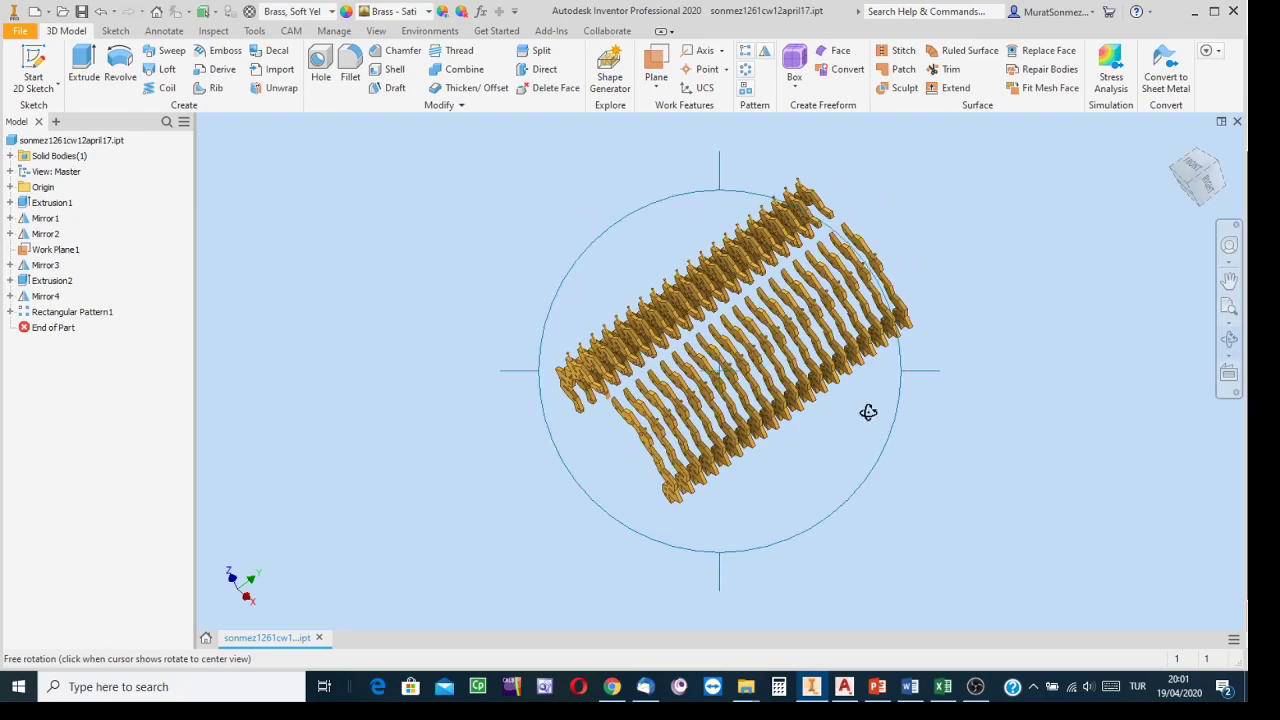
scroll(803, 357, "up", 4)
scroll(803, 355, "down", 4)
left_click_drag(780, 365, 700, 200)
left_click_drag(726, 377, 618, 416)
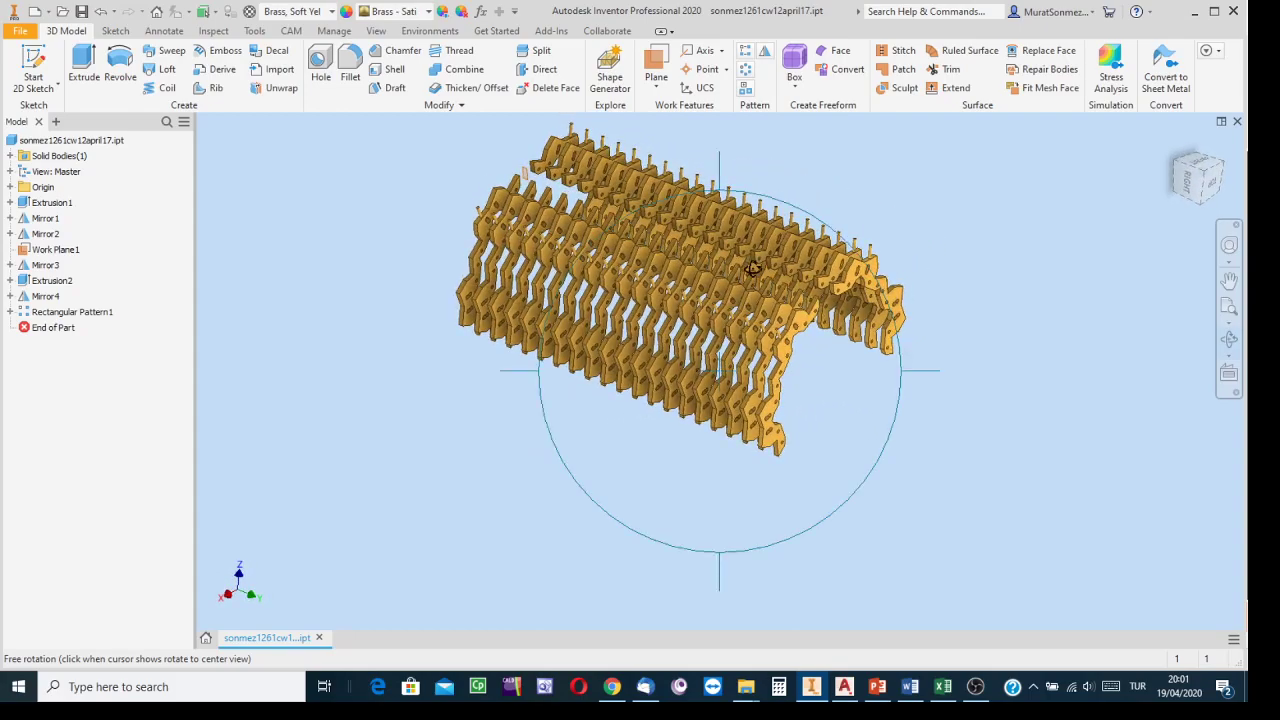
Reopen the rectangular pattern of the whole solid for editing
left_click(752, 268)
key("Escape")
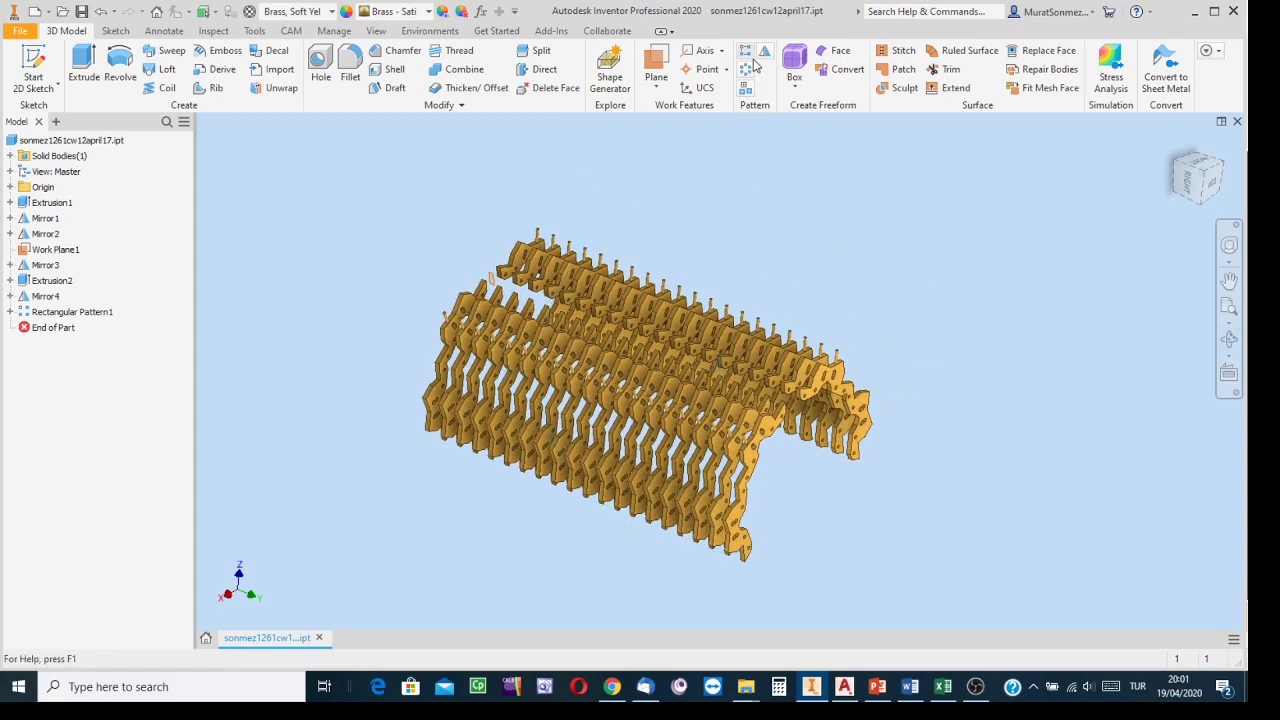
left_click(1189, 190)
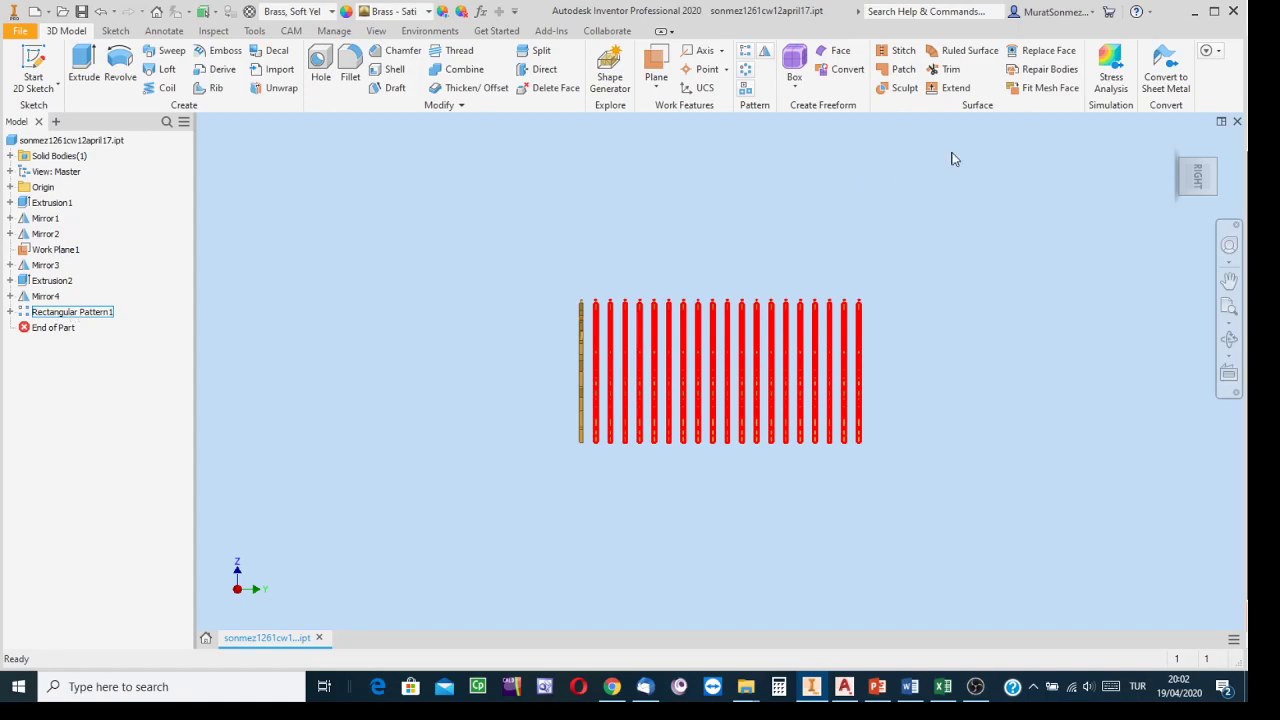
left_click(1197, 170)
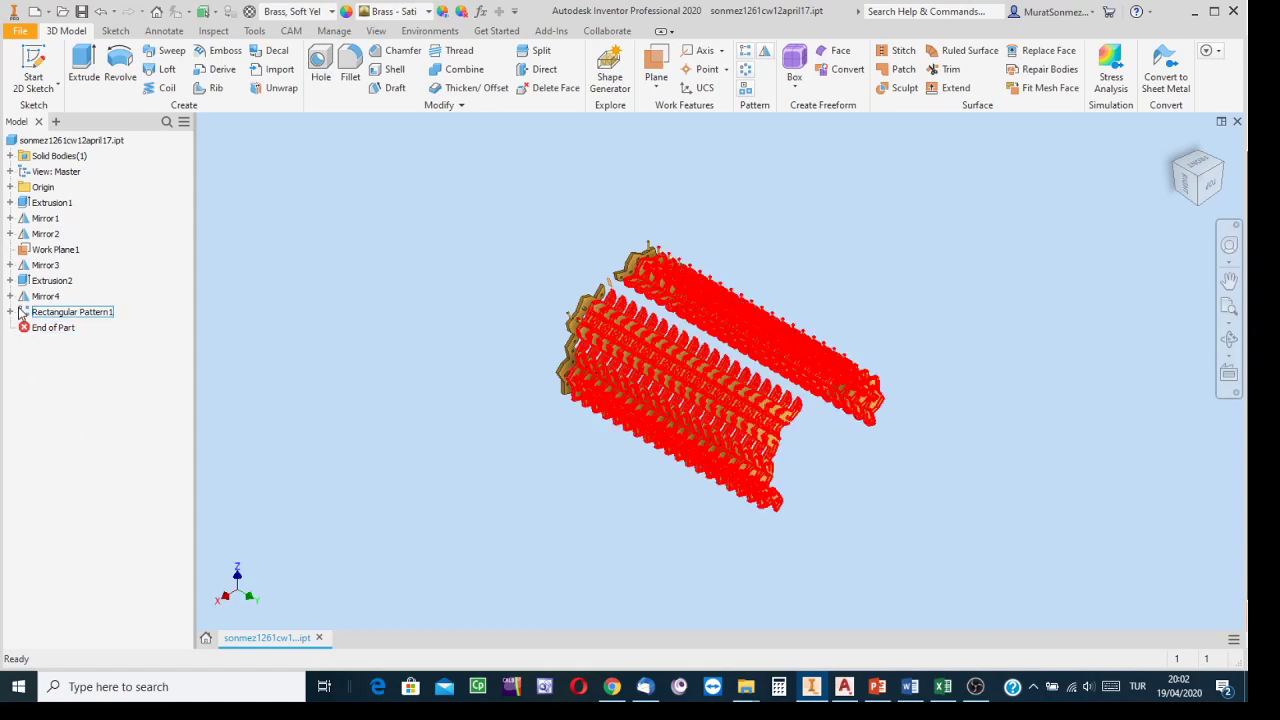
right_click(61, 316)
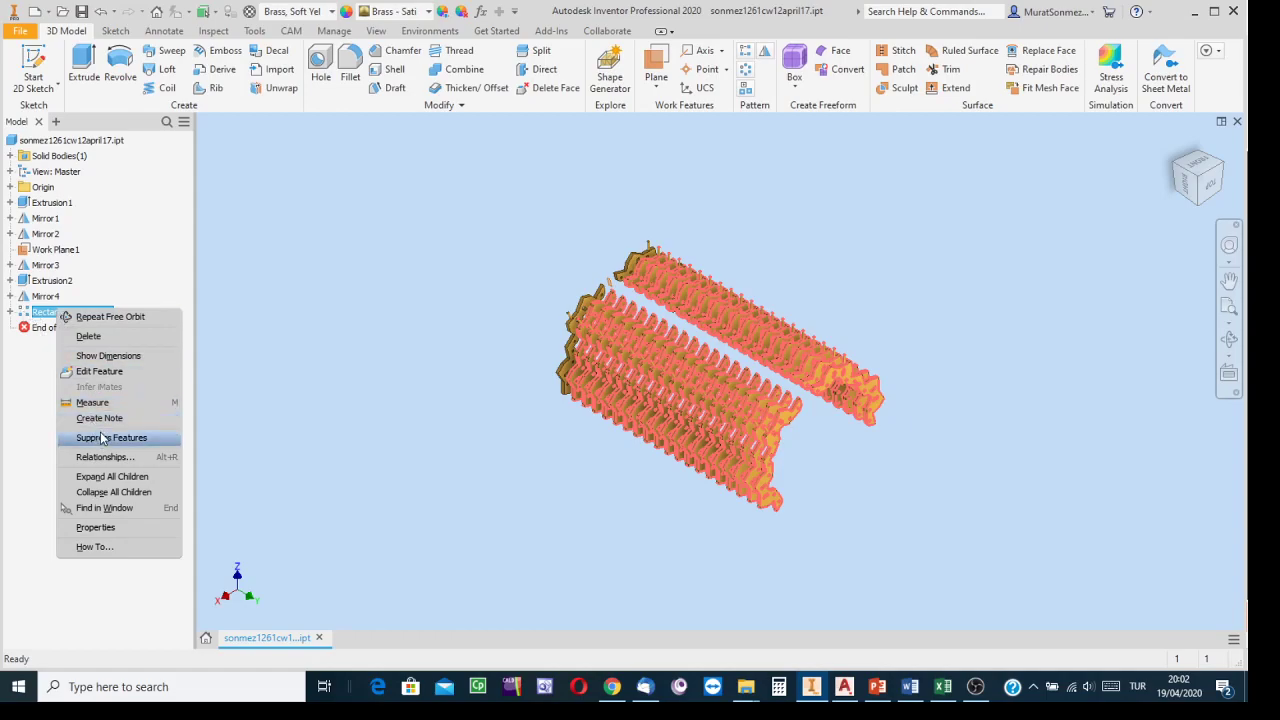
left_click(100, 371)
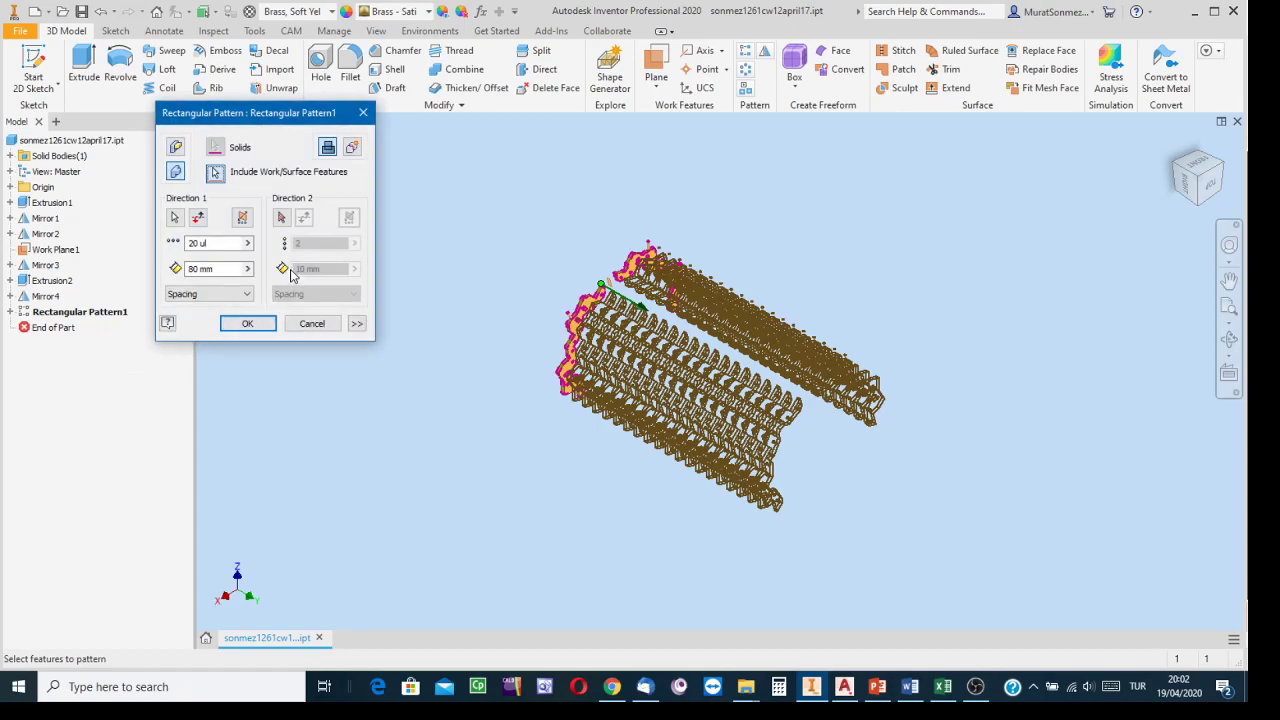
Set the pattern's second direction along the slanted edge beside the pin on the first lower arm
left_click(284, 219)
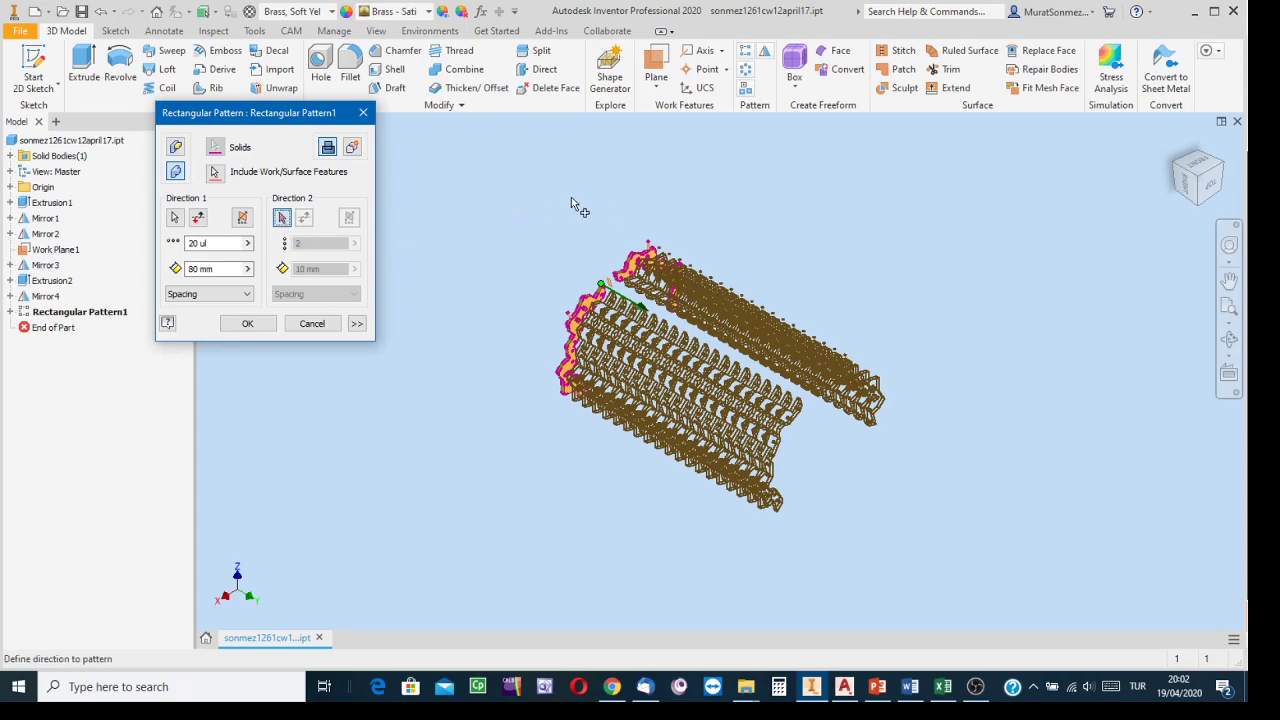
scroll(612, 240, "down", 3)
middle_click_drag(612, 240, 643, 209)
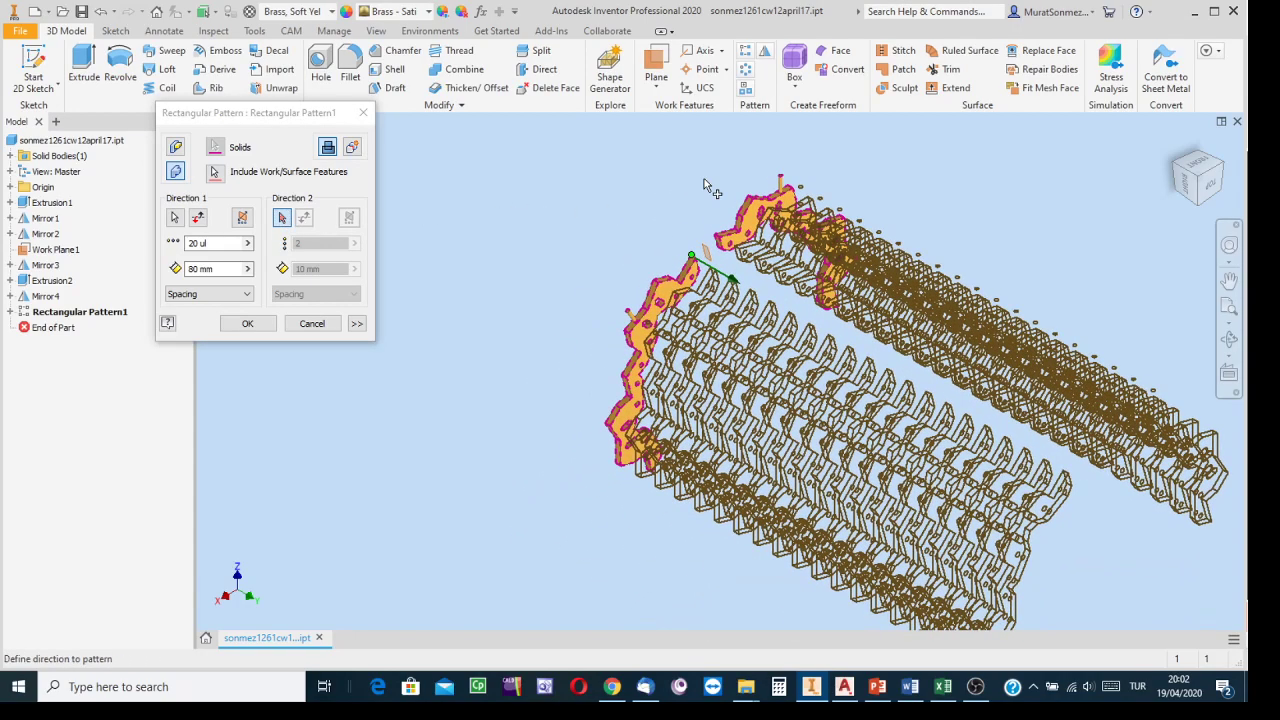
scroll(672, 272, "down", 4)
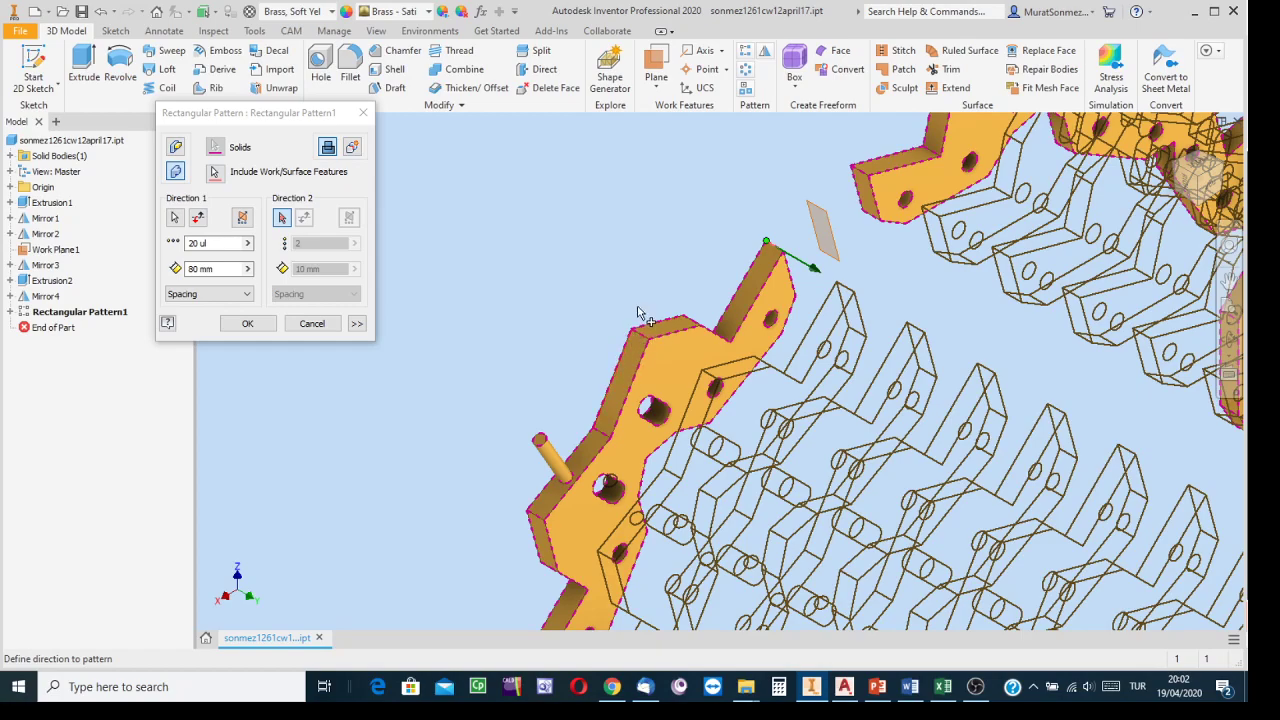
scroll(641, 314, "down", 3)
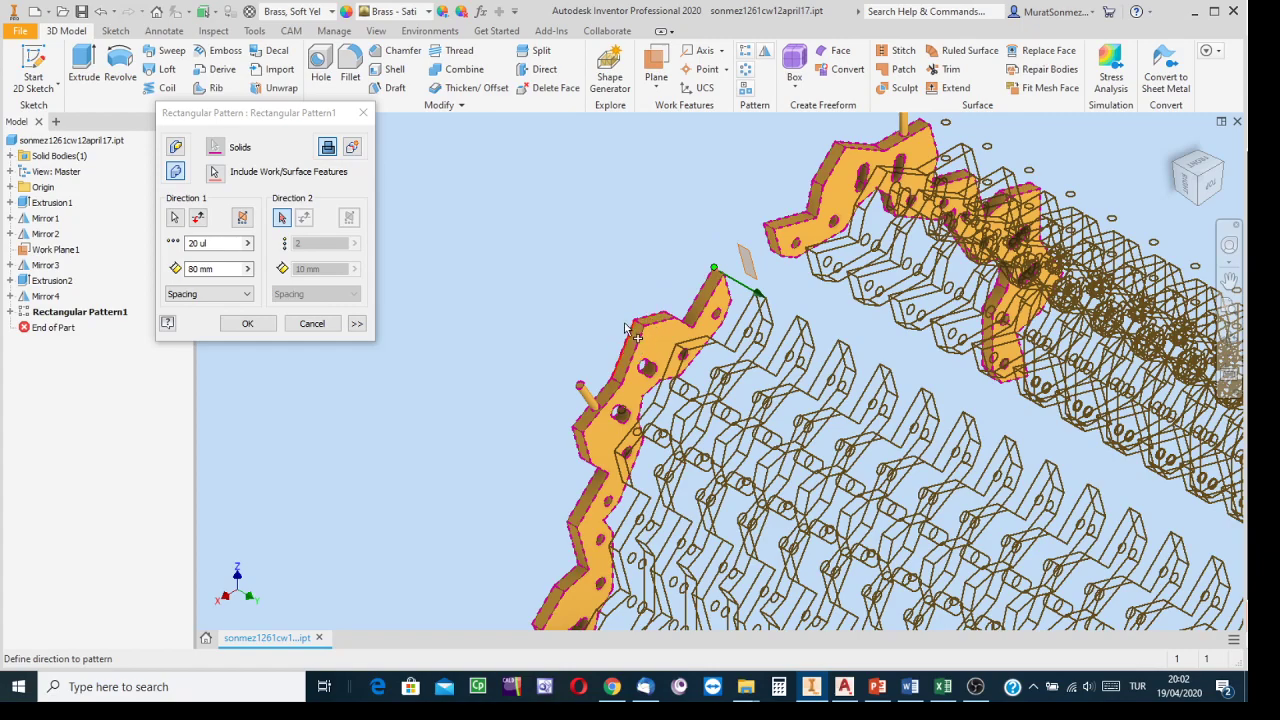
middle_click_drag(585, 372, 672, 285)
left_click(664, 290)
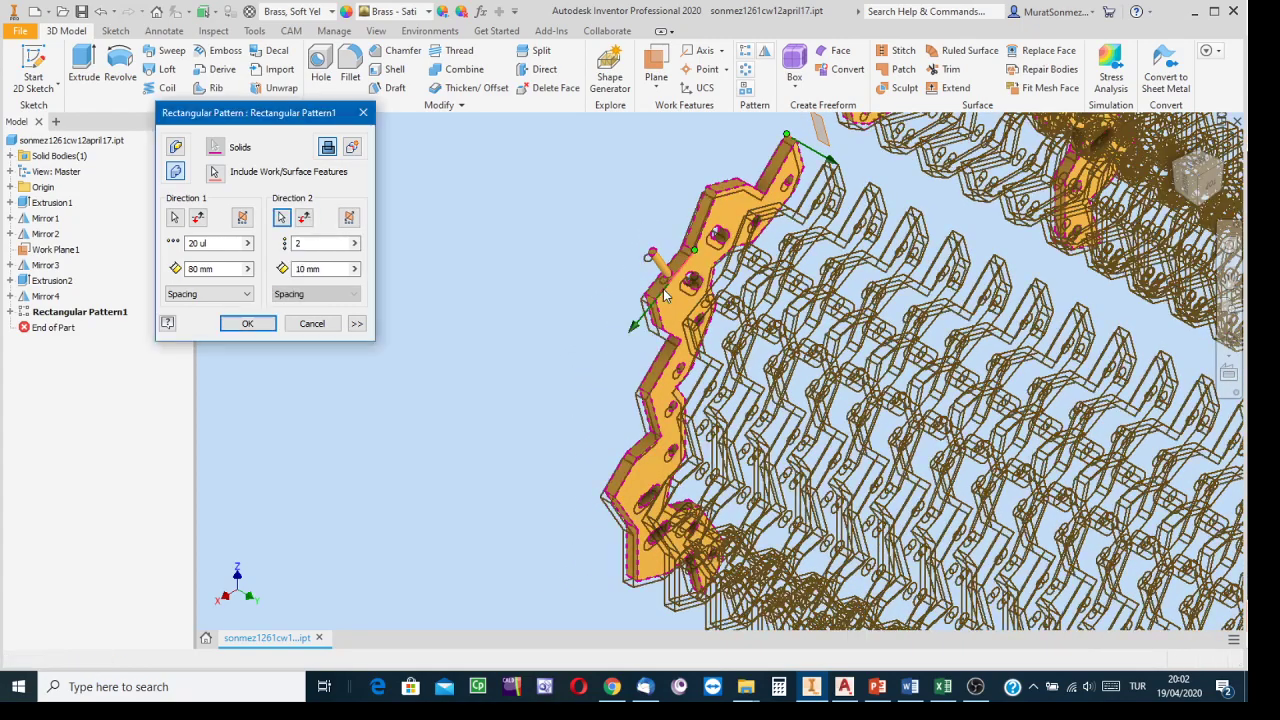
scroll(577, 329, "down", 5)
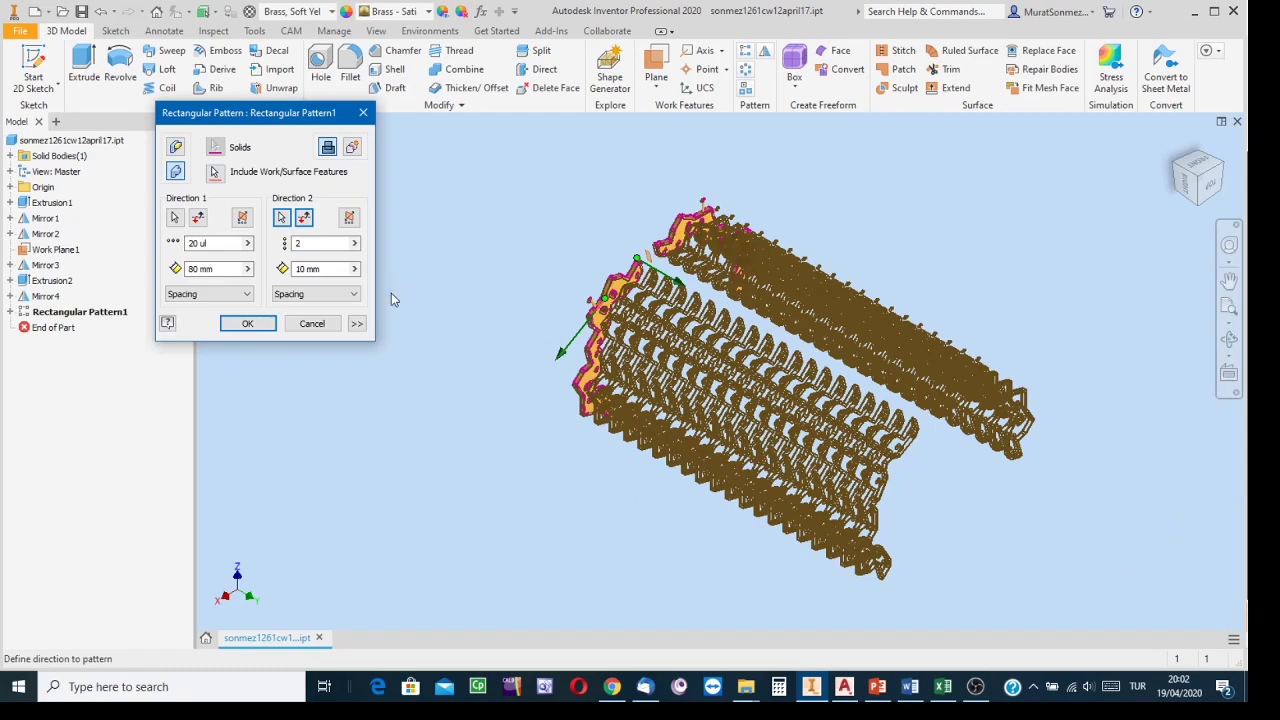
Set the pattern's second direction to 3 instances spaced 500 mm apart
left_click(321, 243)
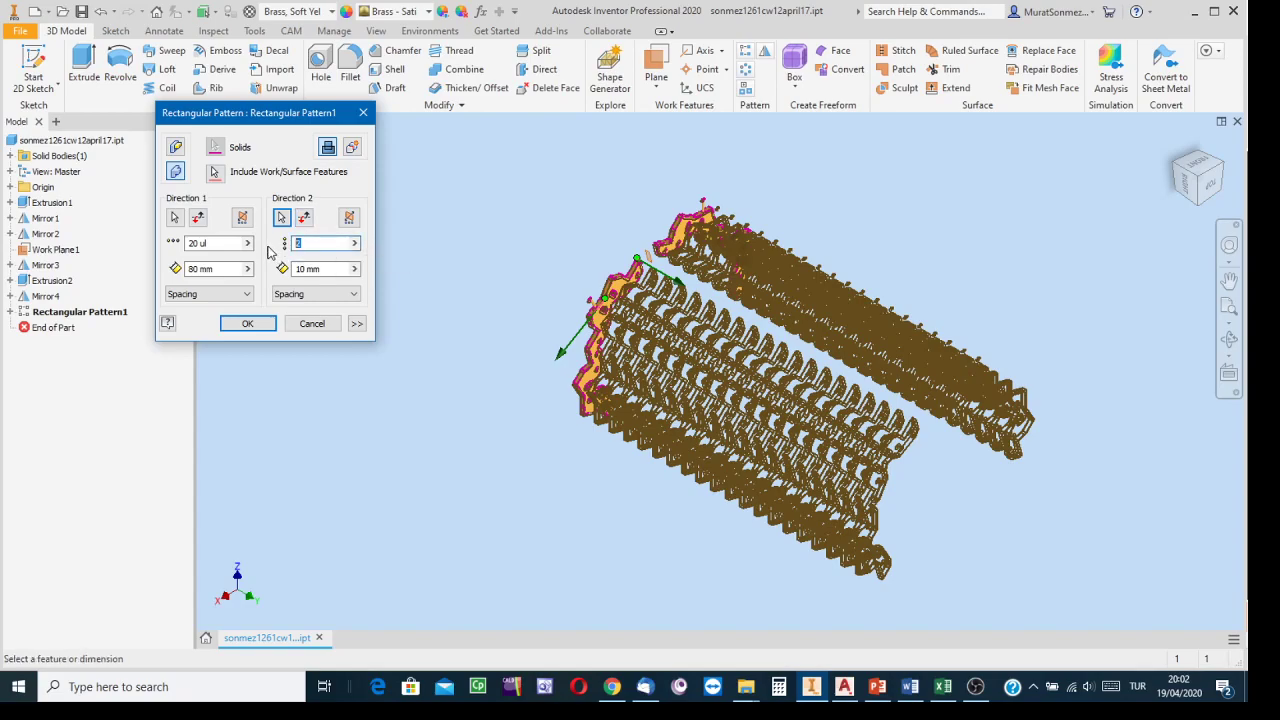
key("Return")
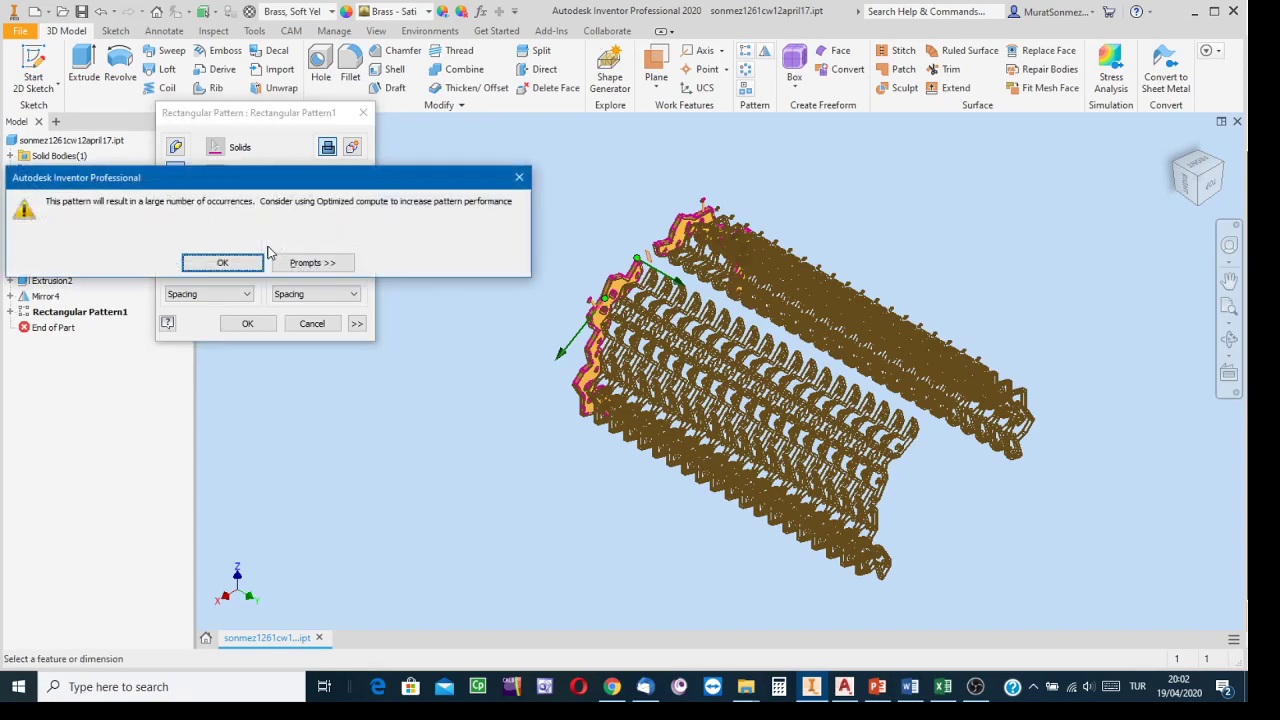
left_click(223, 263)
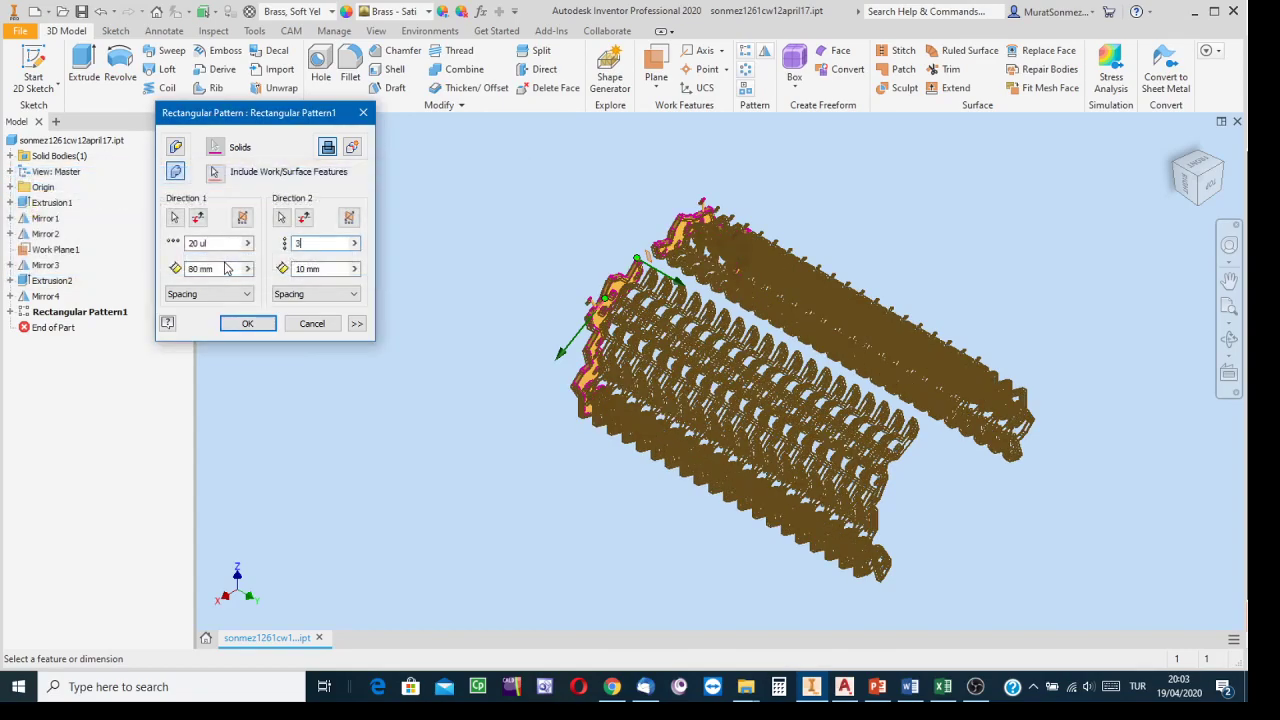
key("Tab")
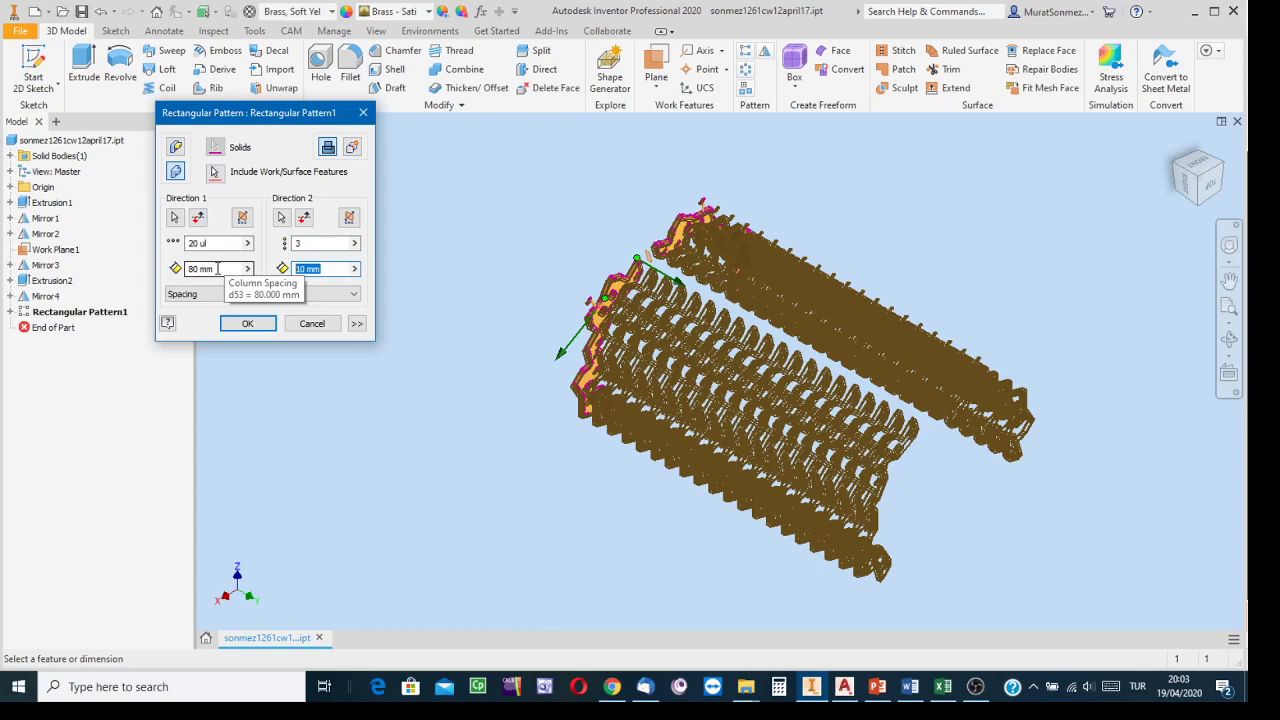
type("500")
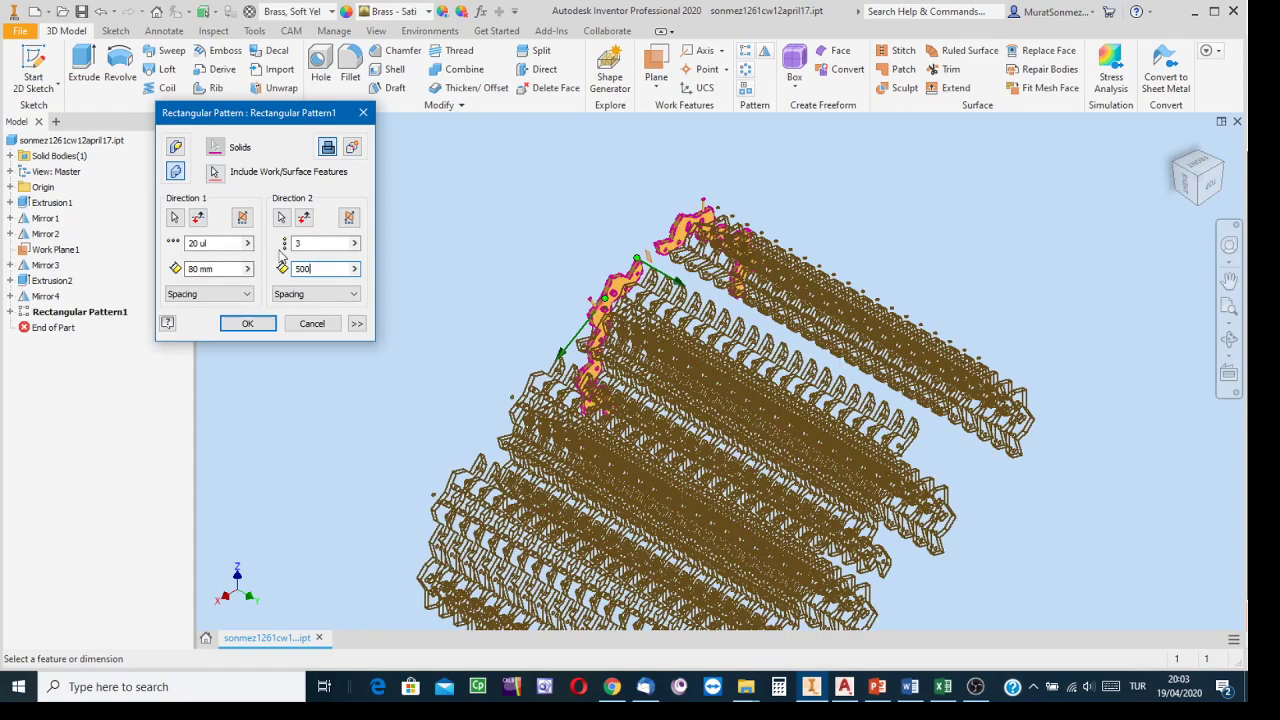
Set the second direction's spacing to 1000 mm, checking the preview face-on, and apply the pattern
left_click_drag(1213, 186, 1181, 181)
left_click(1181, 180)
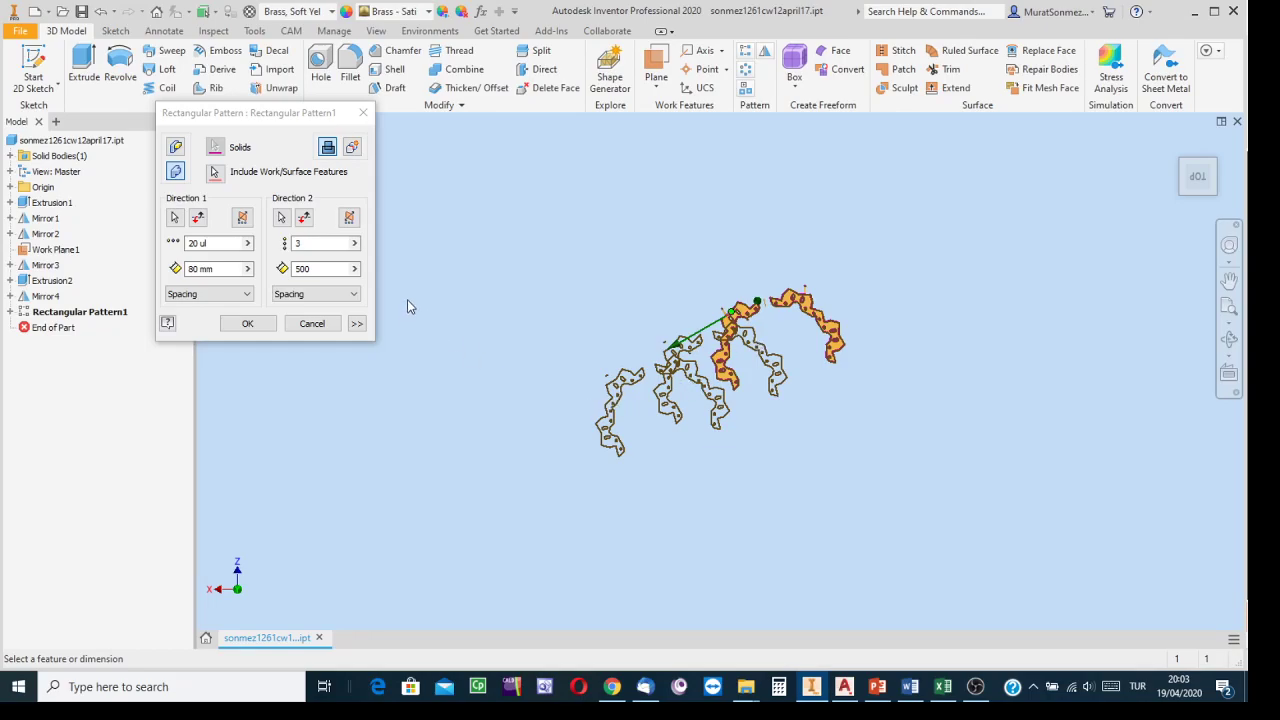
double_click(337, 268)
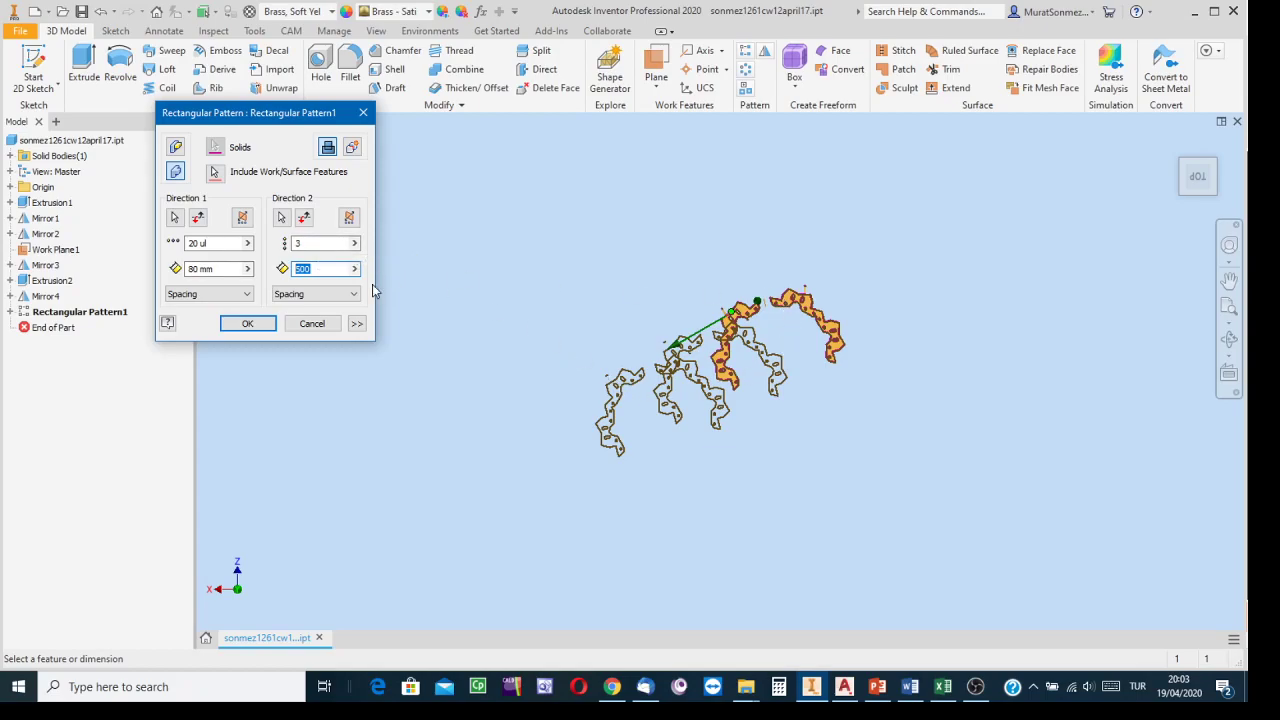
type("1000")
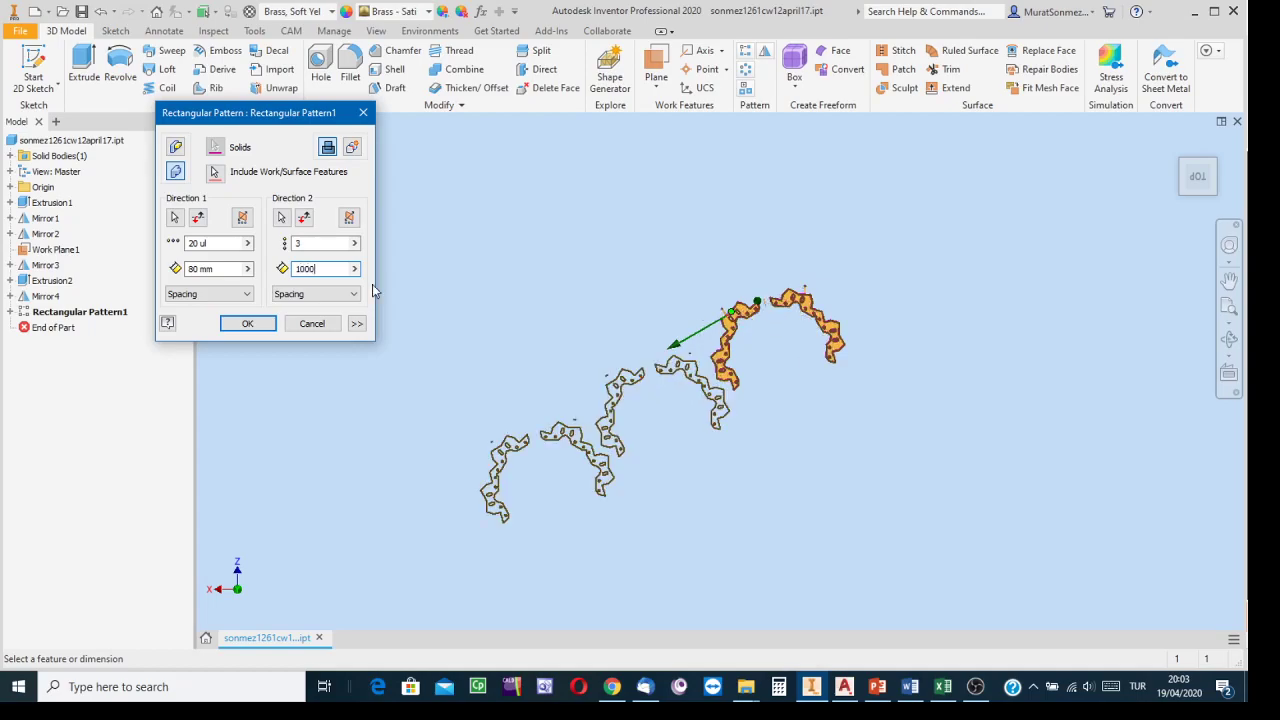
left_click(247, 327)
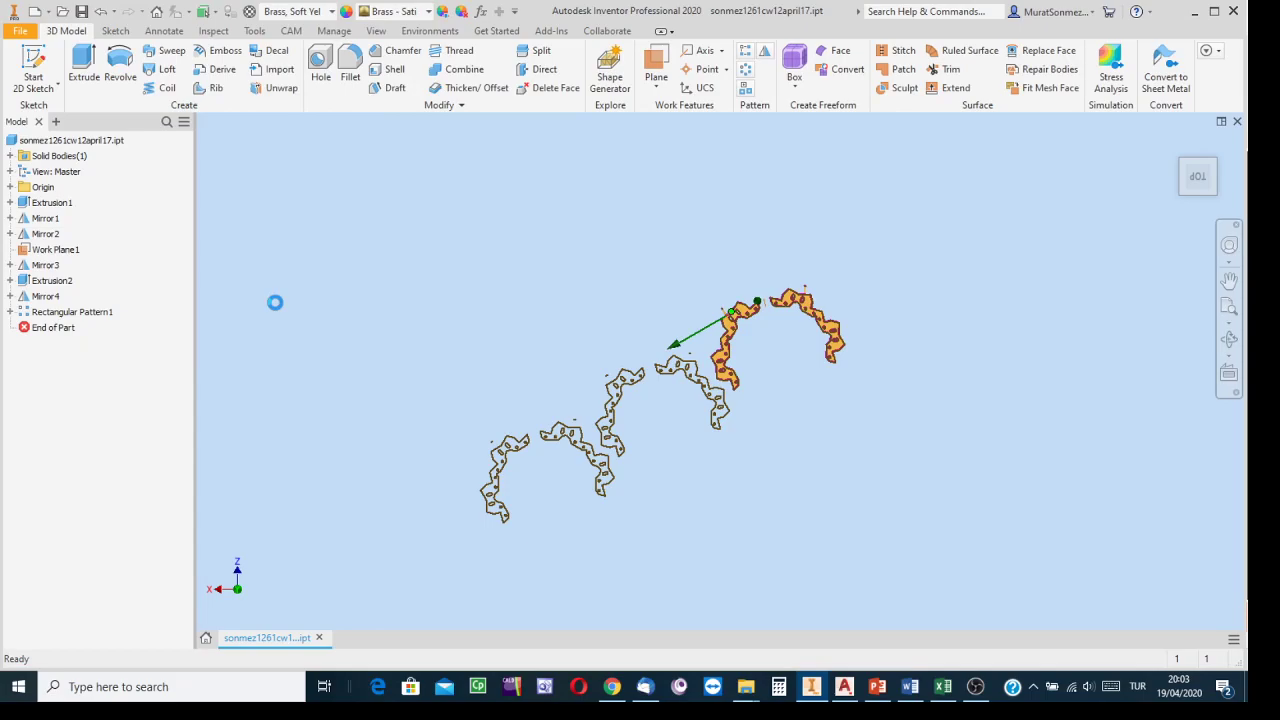
Examine the two-direction pattern from the home, right and front views and by orbiting around it
mouse_move(1196, 185)
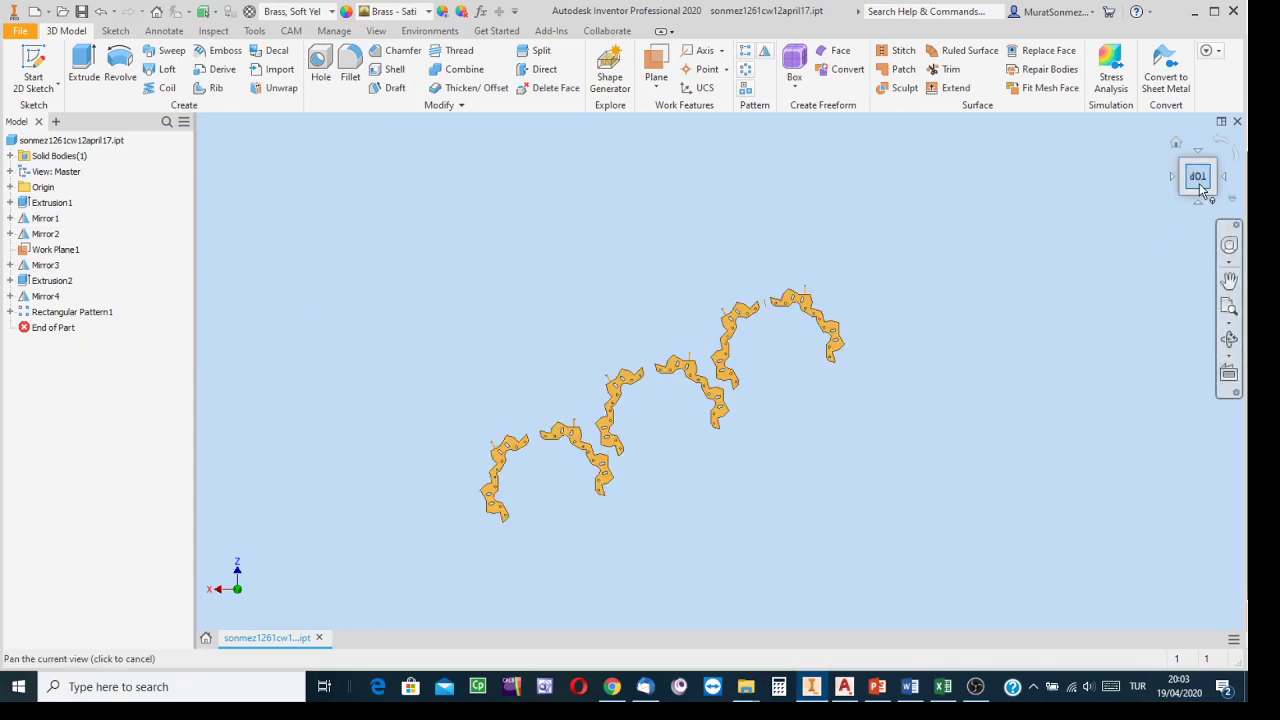
left_click(1176, 145)
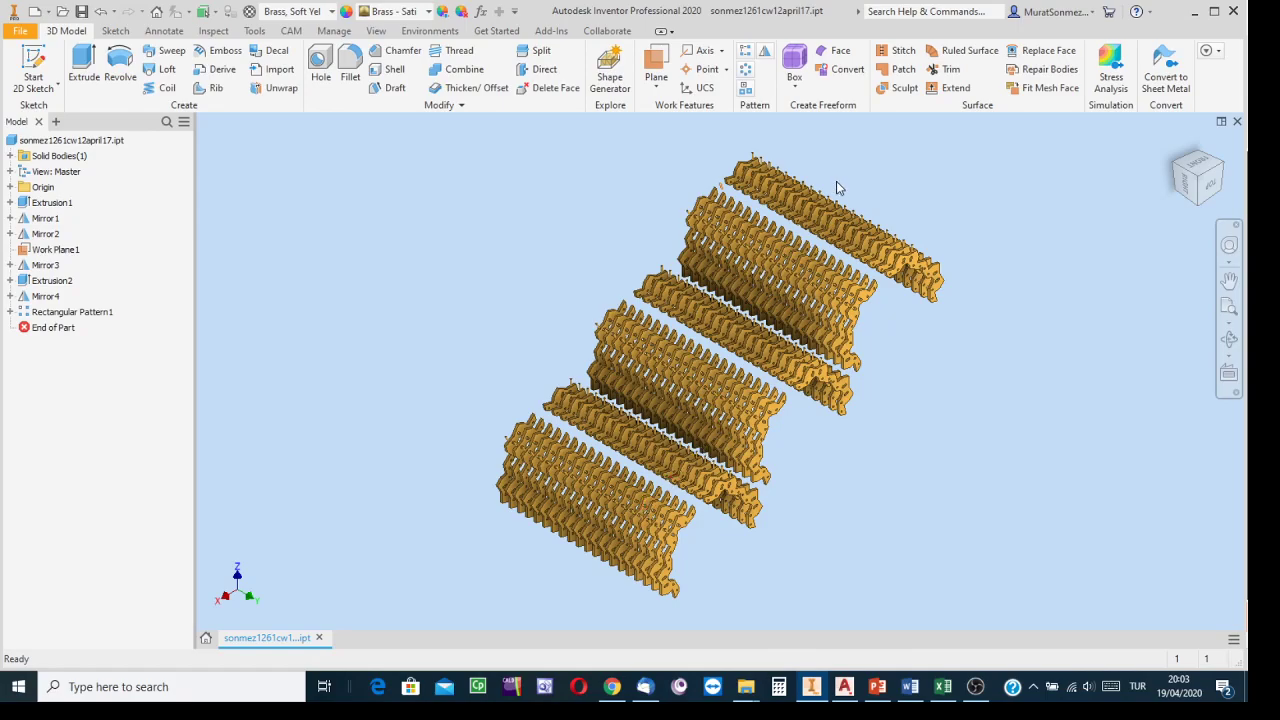
left_click(1186, 184)
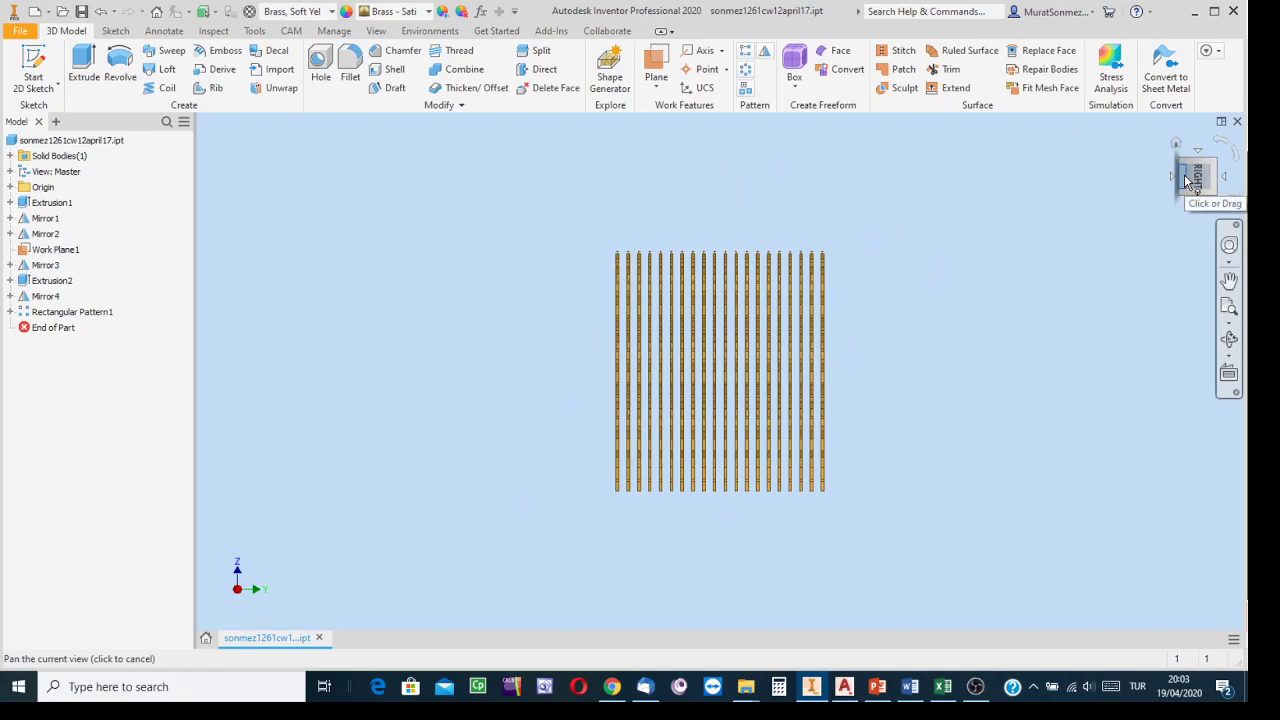
left_click(1201, 157)
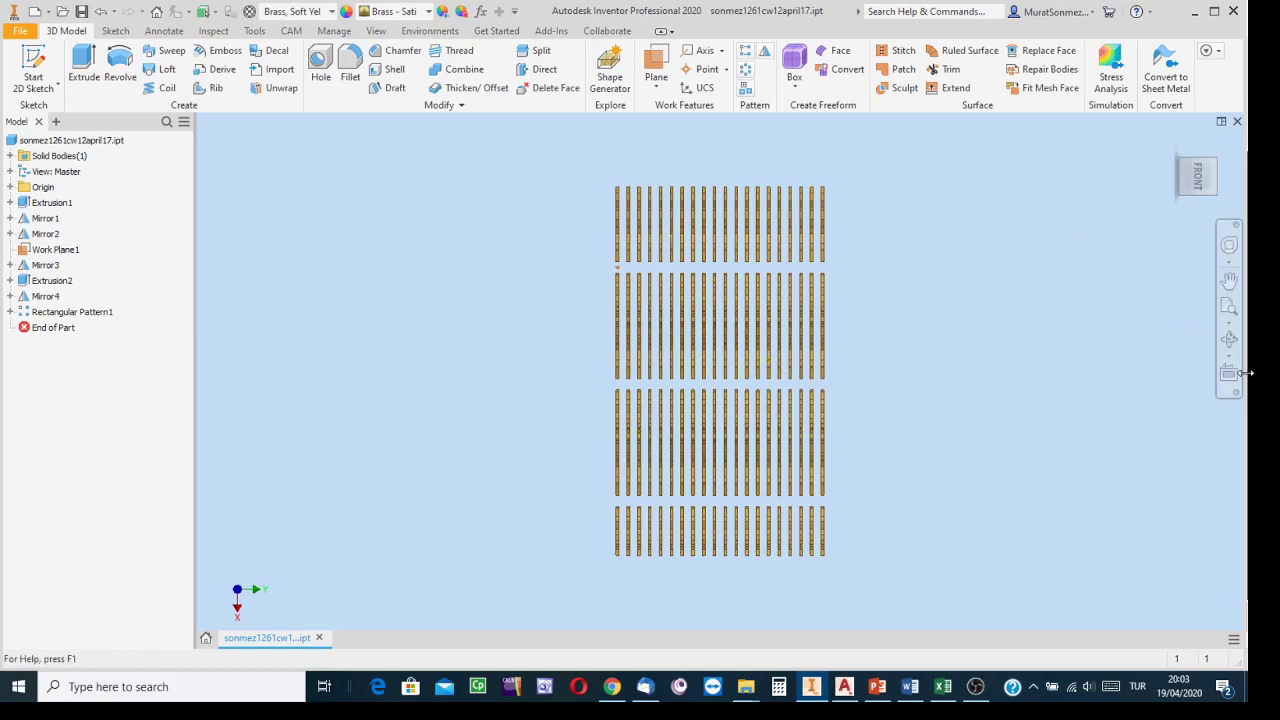
left_click(1229, 339)
mouse_move(796, 338)
left_mouse_down()
mouse_move(728, 248)
mouse_move(637, 254)
mouse_move(654, 303)
mouse_move(737, 148)
mouse_move(660, 220)
mouse_move(734, 211)
mouse_move(763, 191)
mouse_move(746, 260)
mouse_move(786, 249)
mouse_move(744, 262)
mouse_move(751, 203)
mouse_move(726, 279)
mouse_move(740, 331)
mouse_move(731, 320)
left_mouse_up()
left_click_drag(686, 375, 778, 294)
key("Escape")
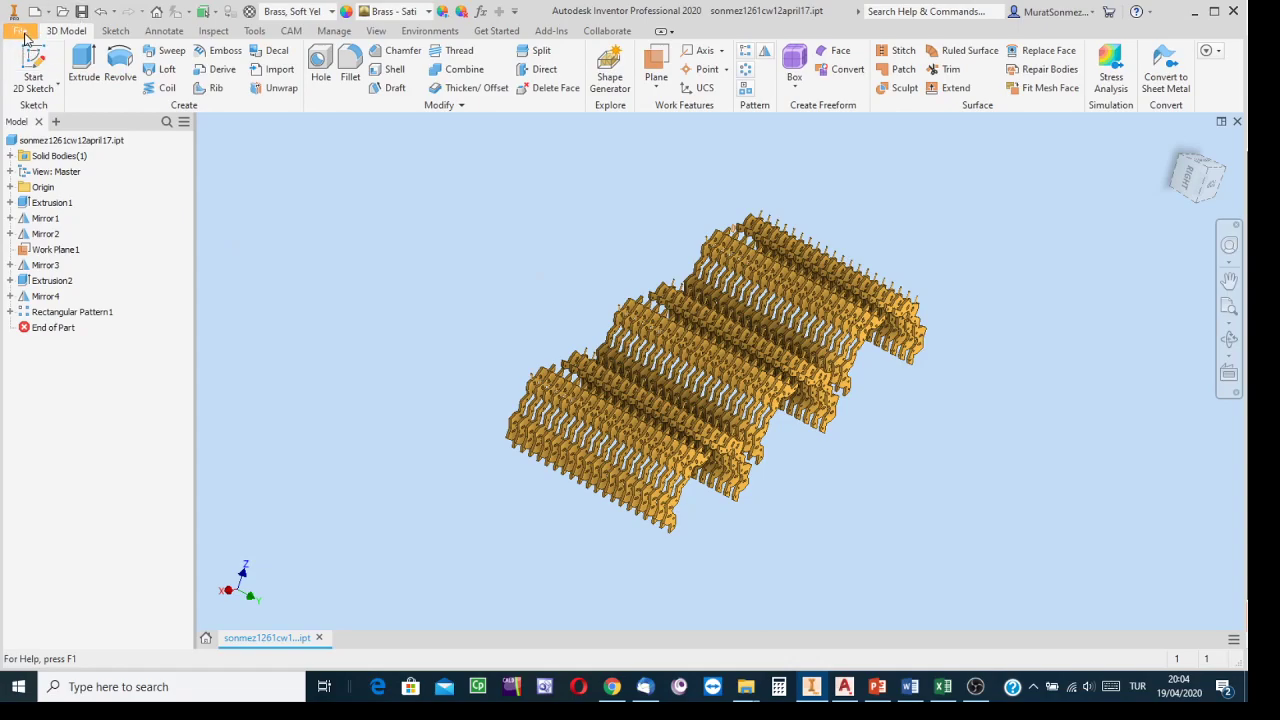
Open the part file "ws6export acad file to inventorapril10.ipt" from the CW folder
left_click(61, 14)
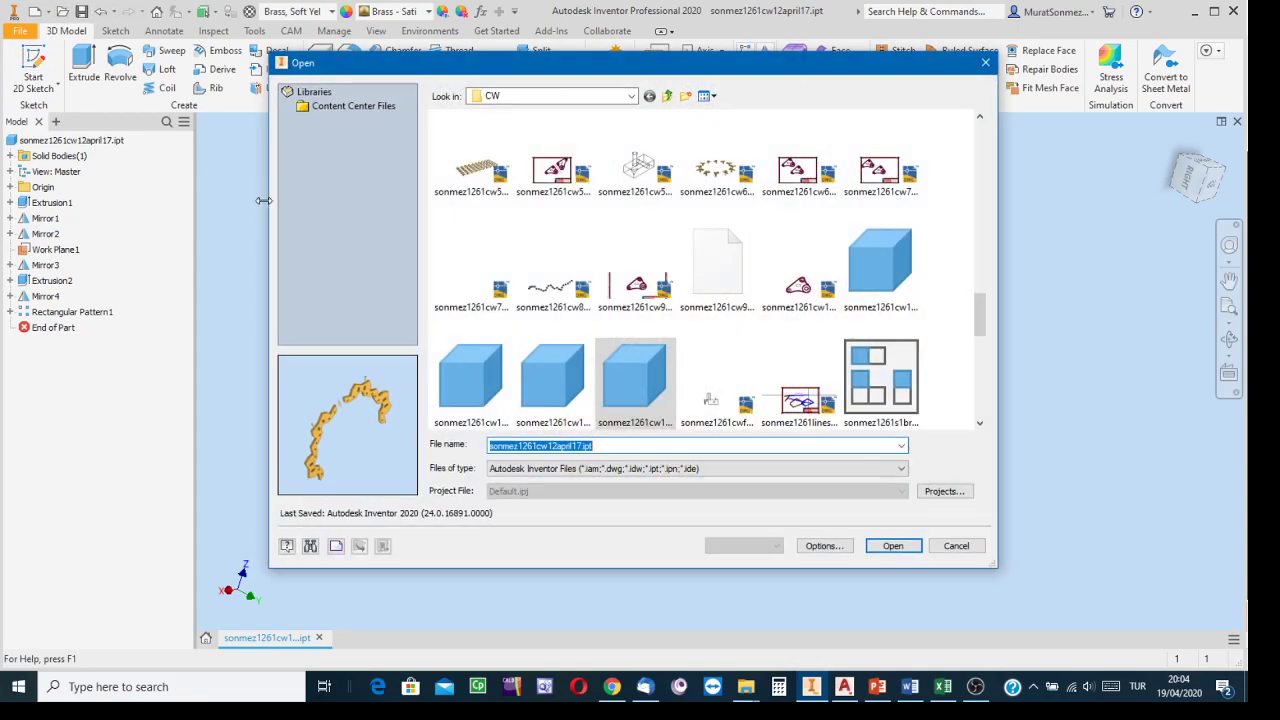
scroll(845, 290, "down", 4)
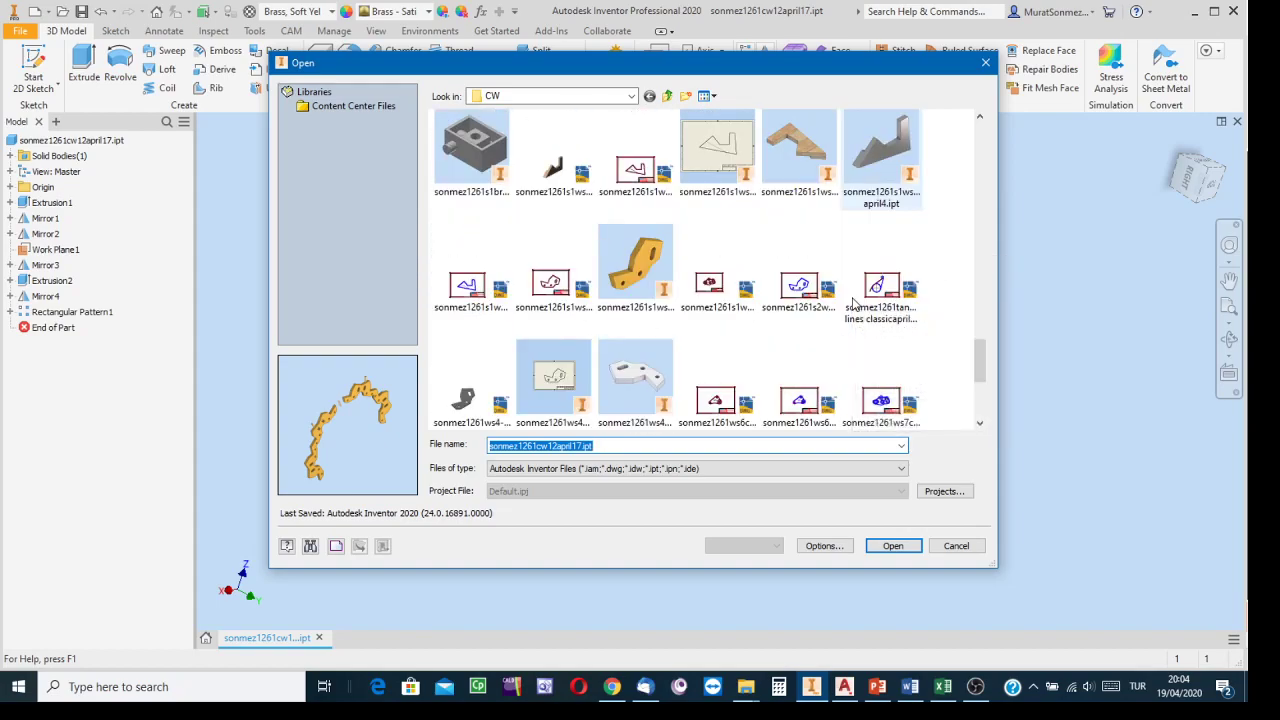
scroll(852, 304, "down", 3)
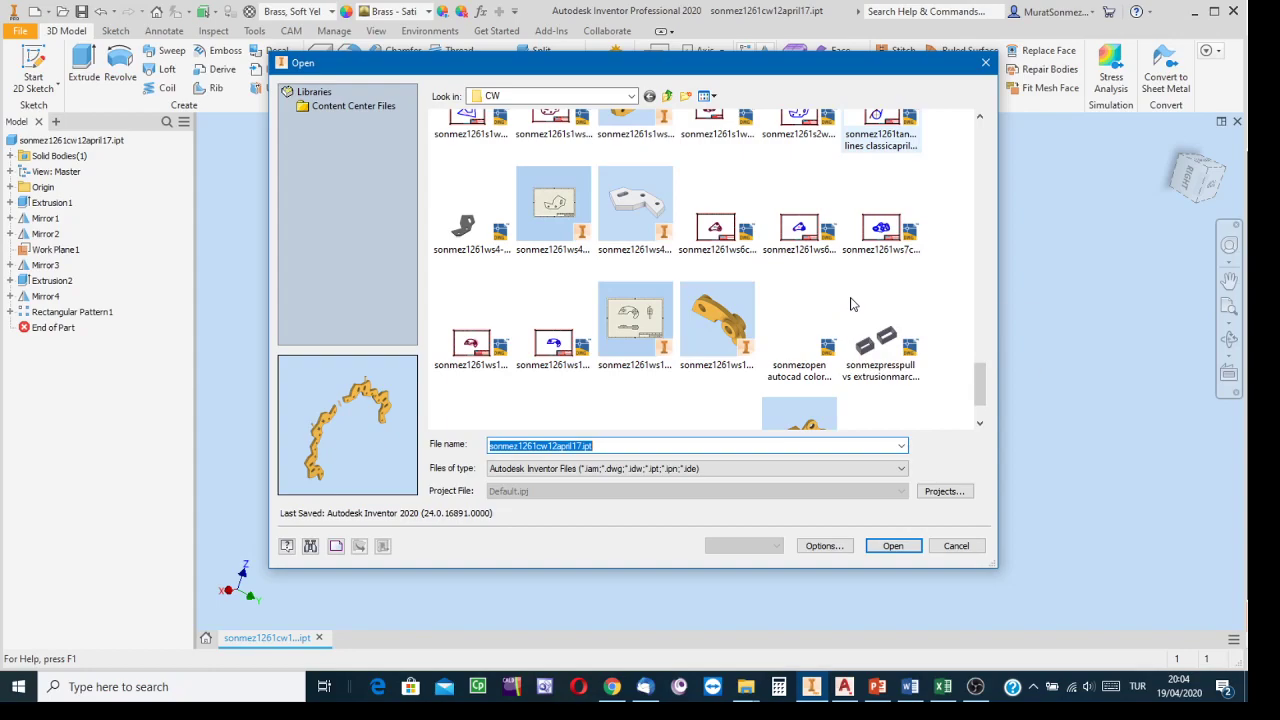
scroll(852, 304, "down", 2)
left_click(805, 362)
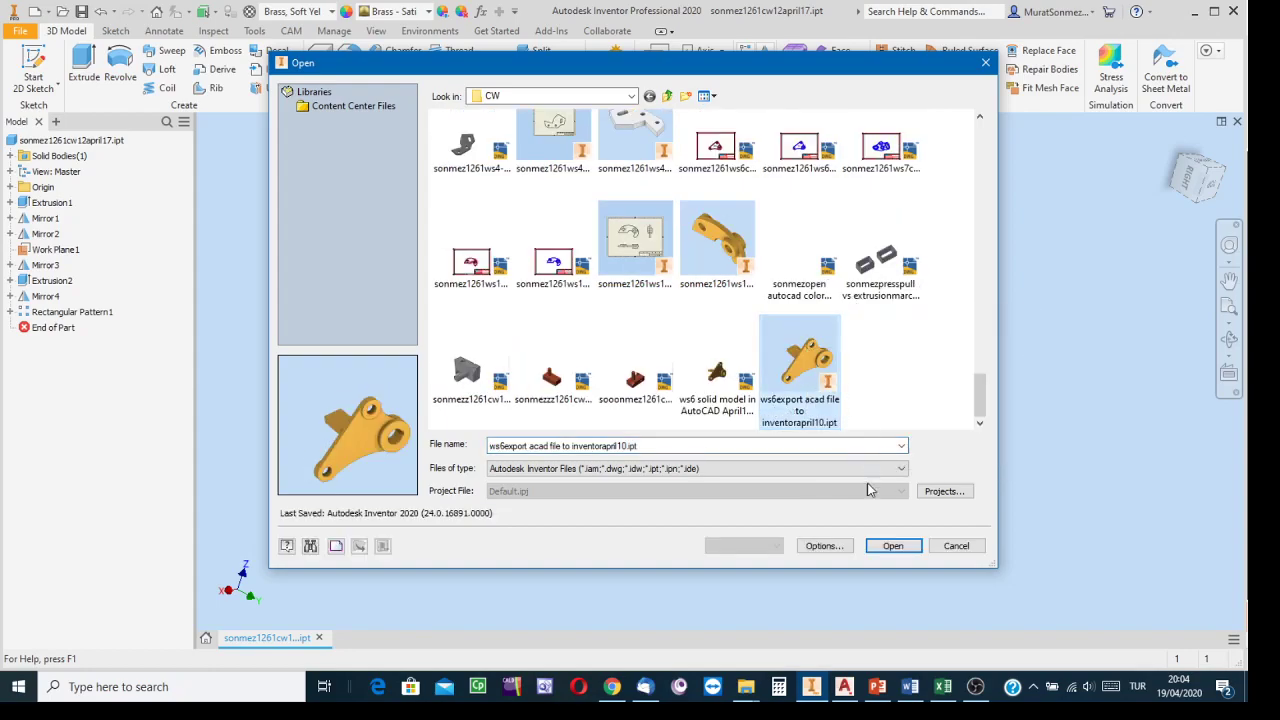
left_click(893, 545)
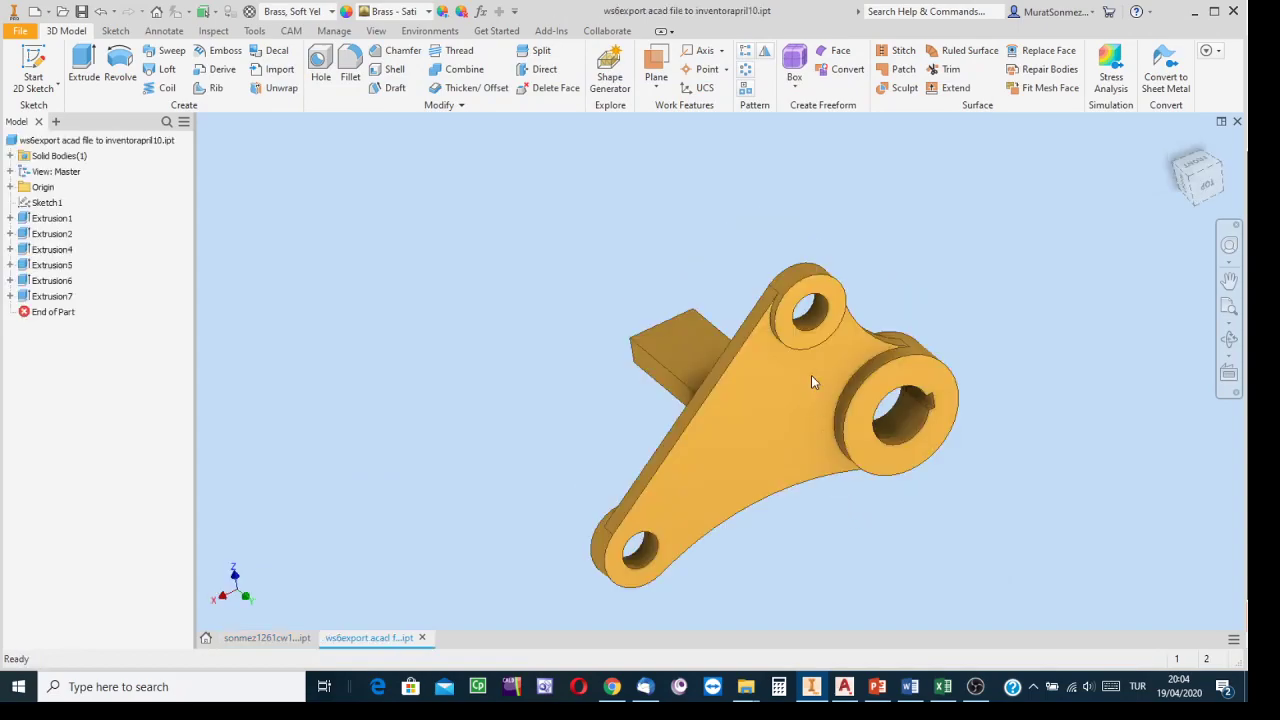
Set up a rectangular pattern of the whole bracket solid, directed along the long edge of the projecting rectangular block
middle_click_drag(886, 206, 791, 255)
scroll(849, 189, "up", 3)
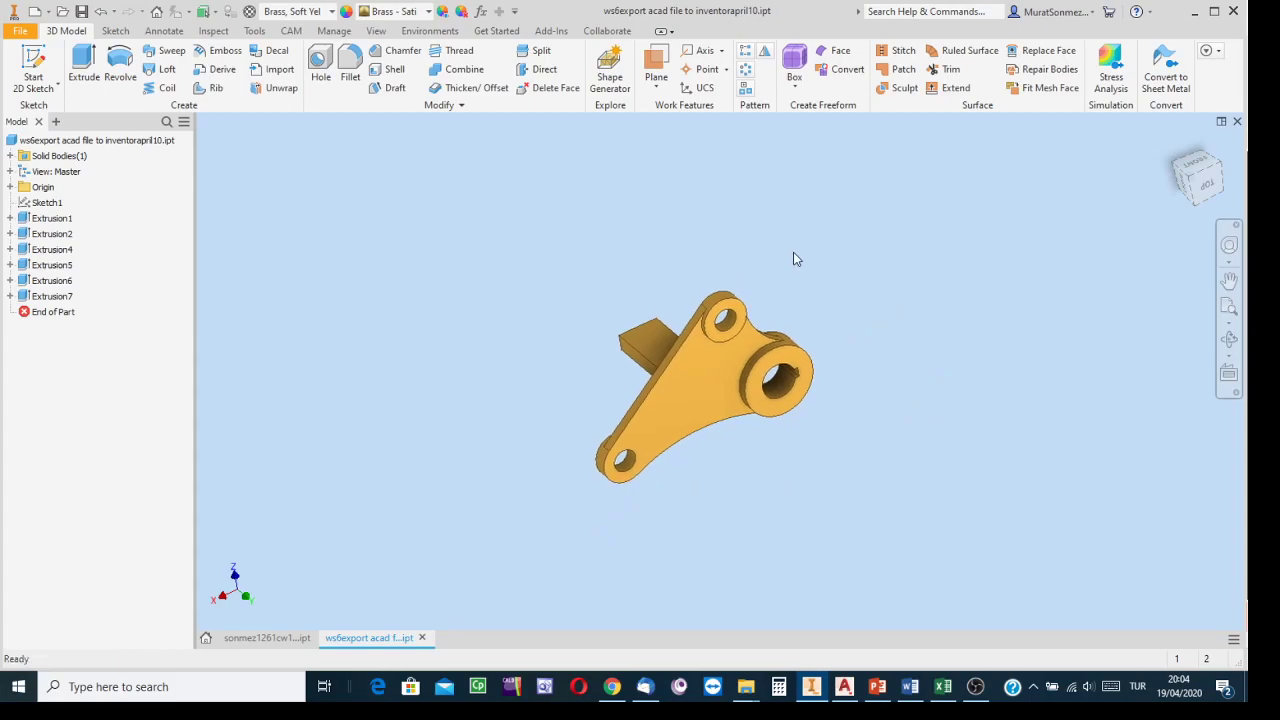
left_click(746, 51)
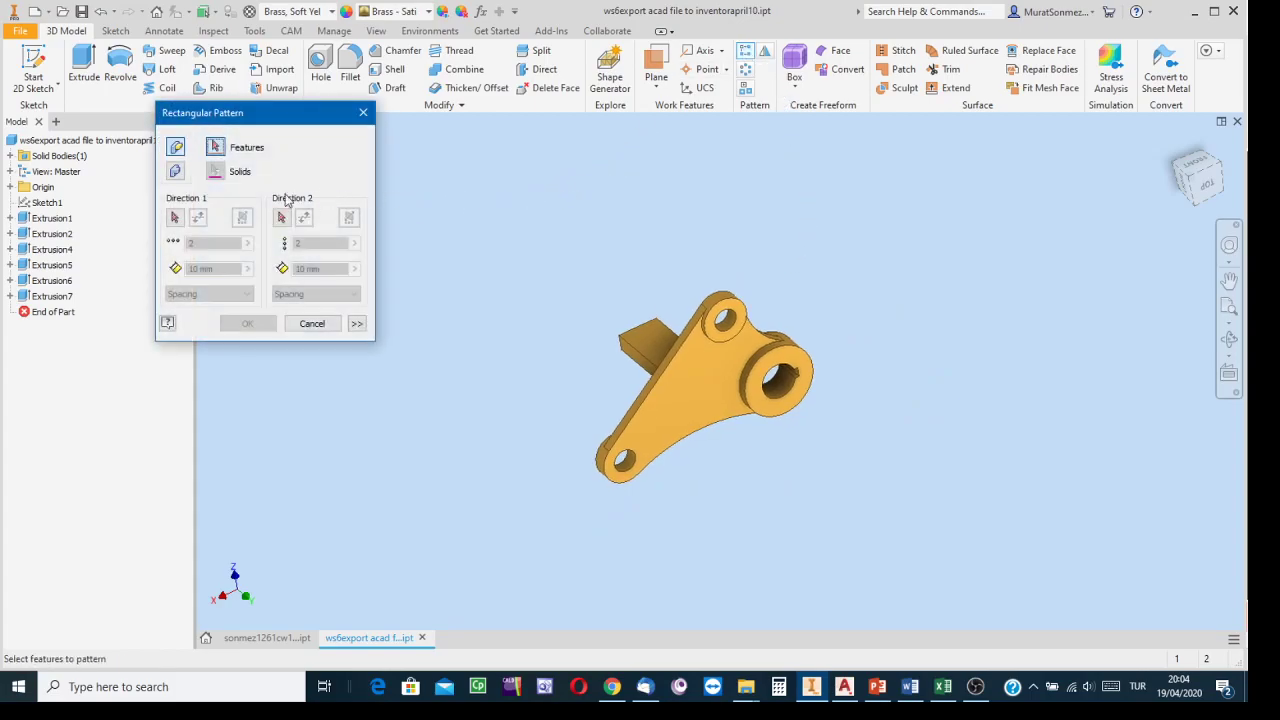
left_click(175, 171)
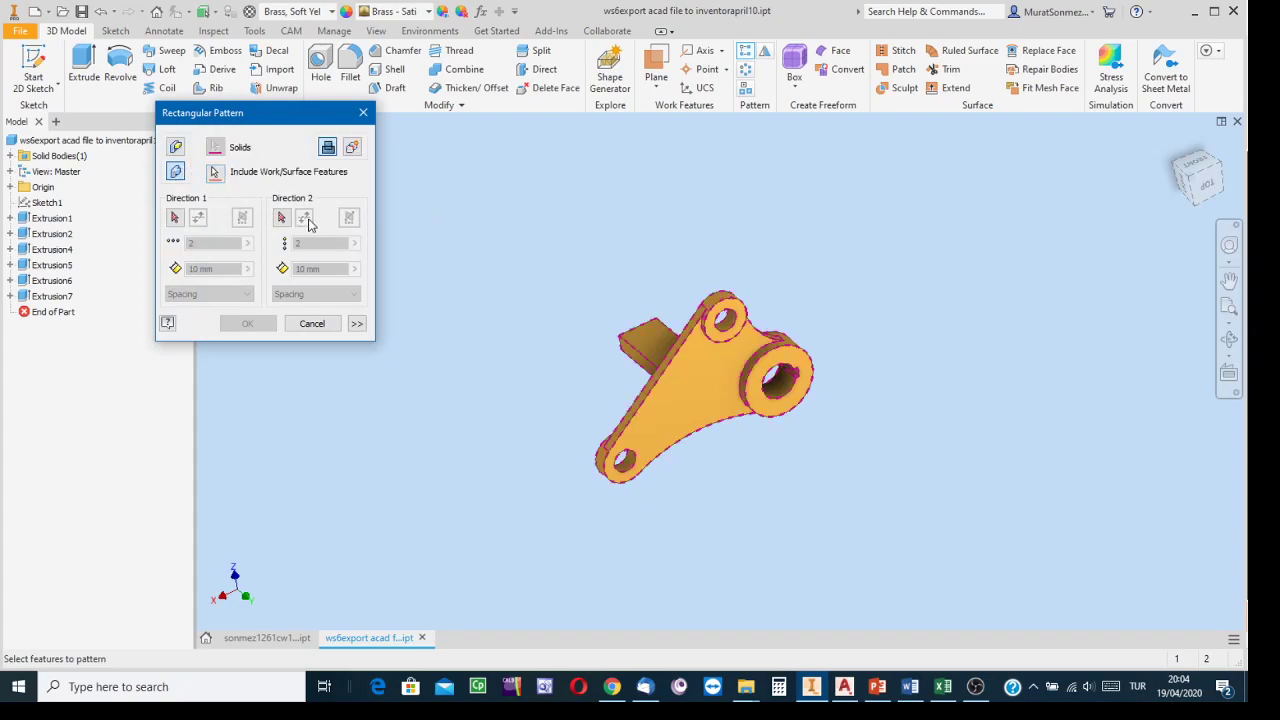
left_click(176, 222)
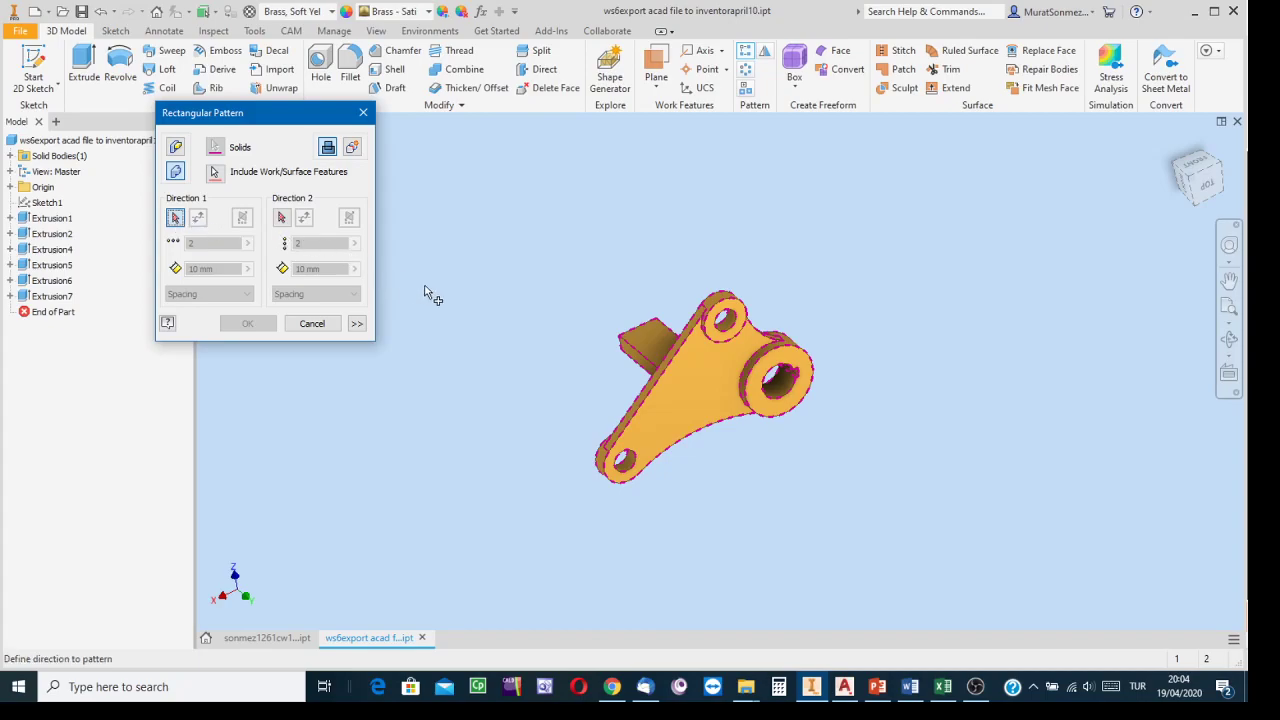
left_click(632, 352)
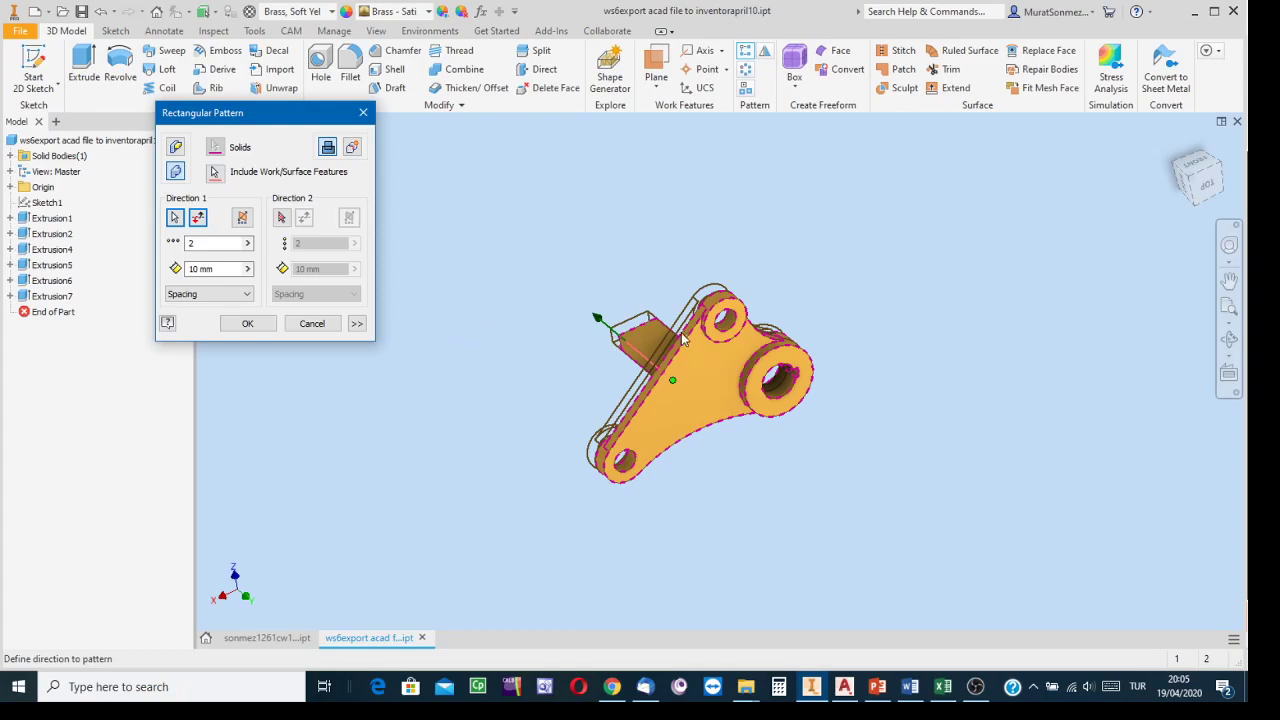
Reverse the bracket pattern's first direction and set its count to 20
scroll(593, 340, "up", 2)
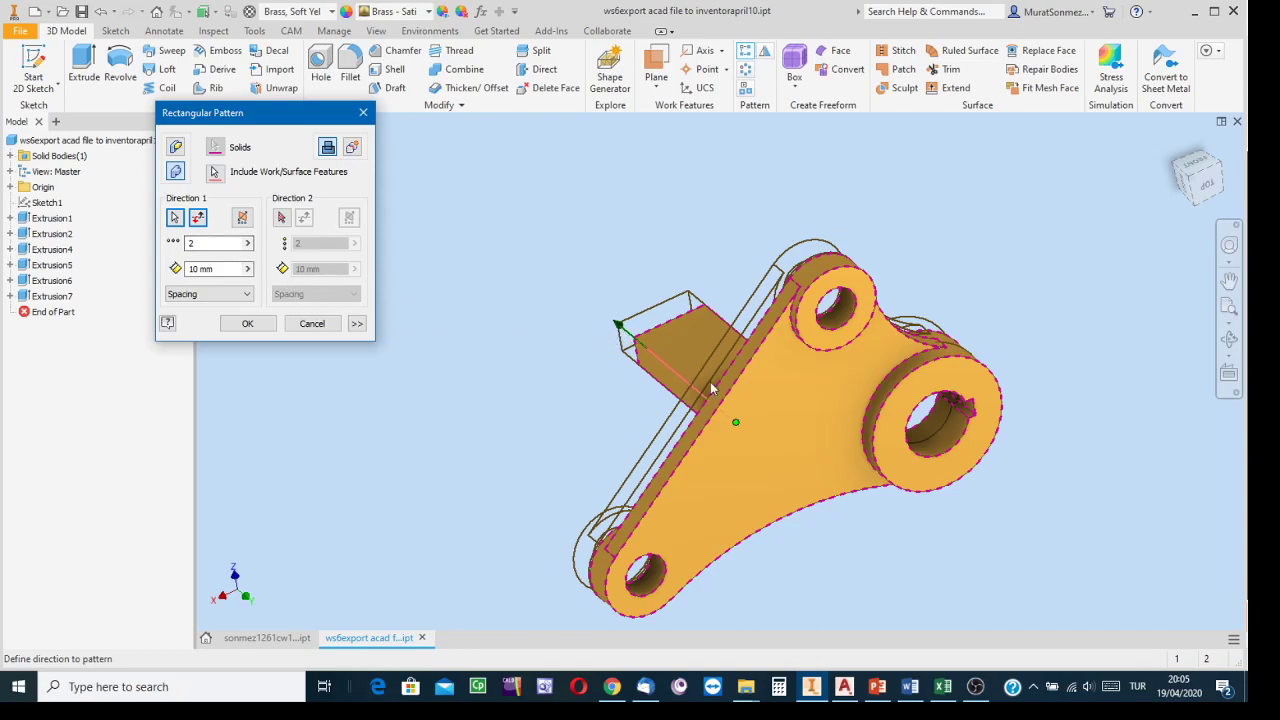
scroll(954, 512, "down", 3)
middle_click_drag(954, 512, 808, 345)
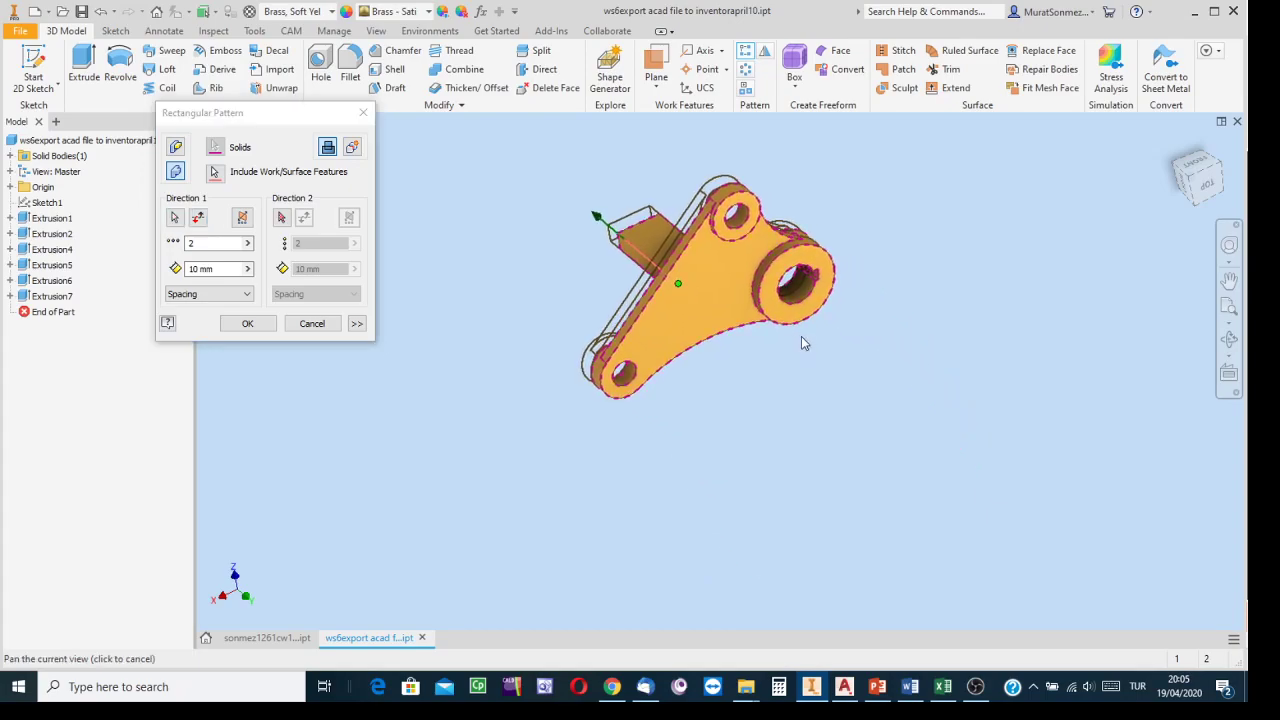
left_click(197, 219)
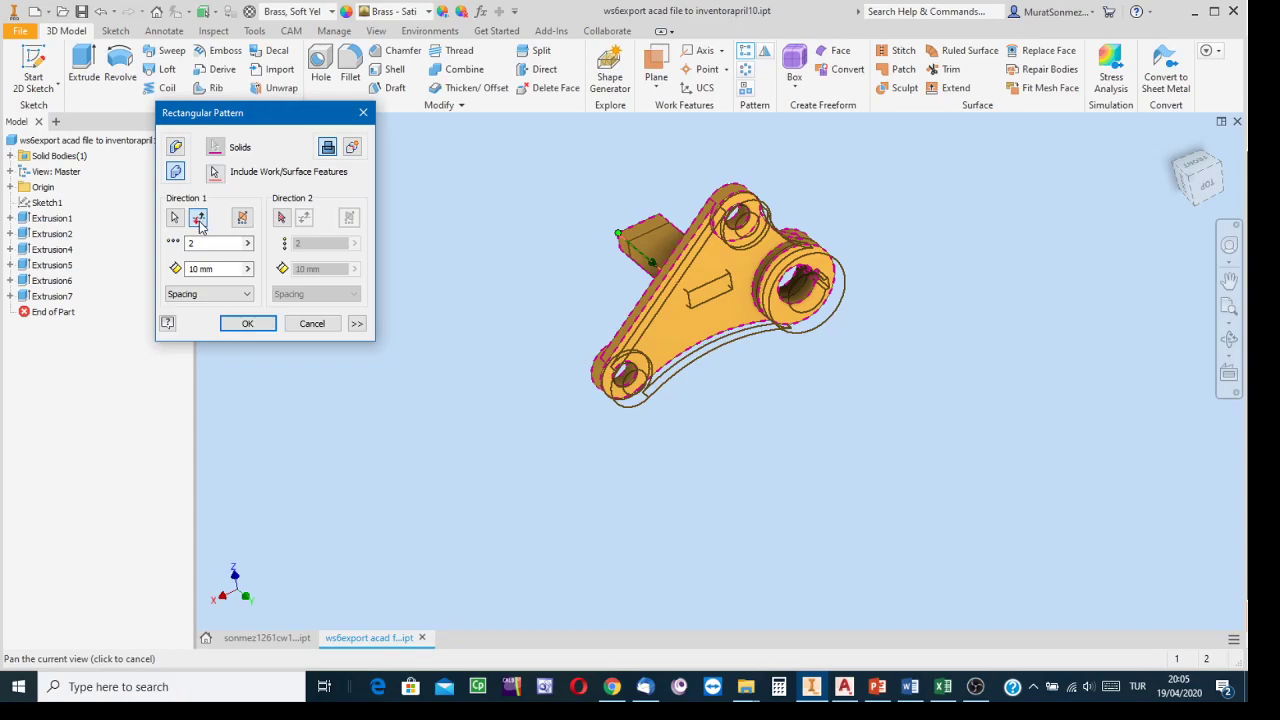
double_click(200, 243)
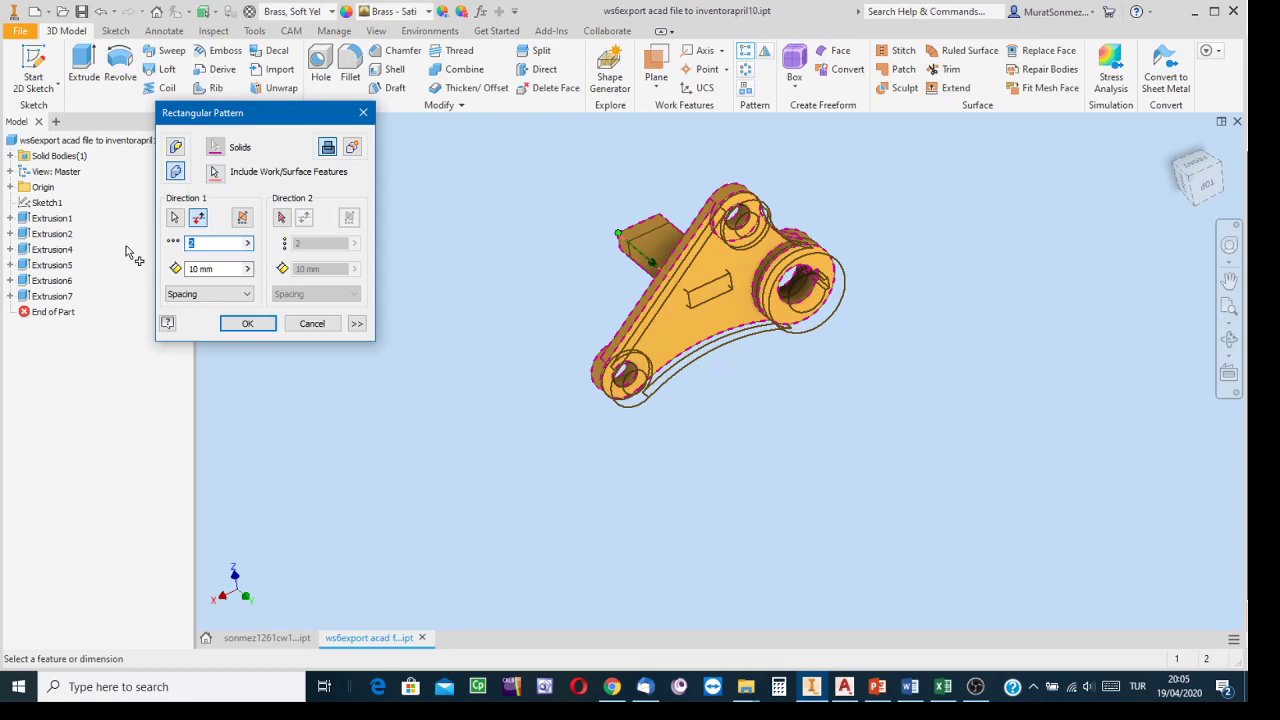
type("20")
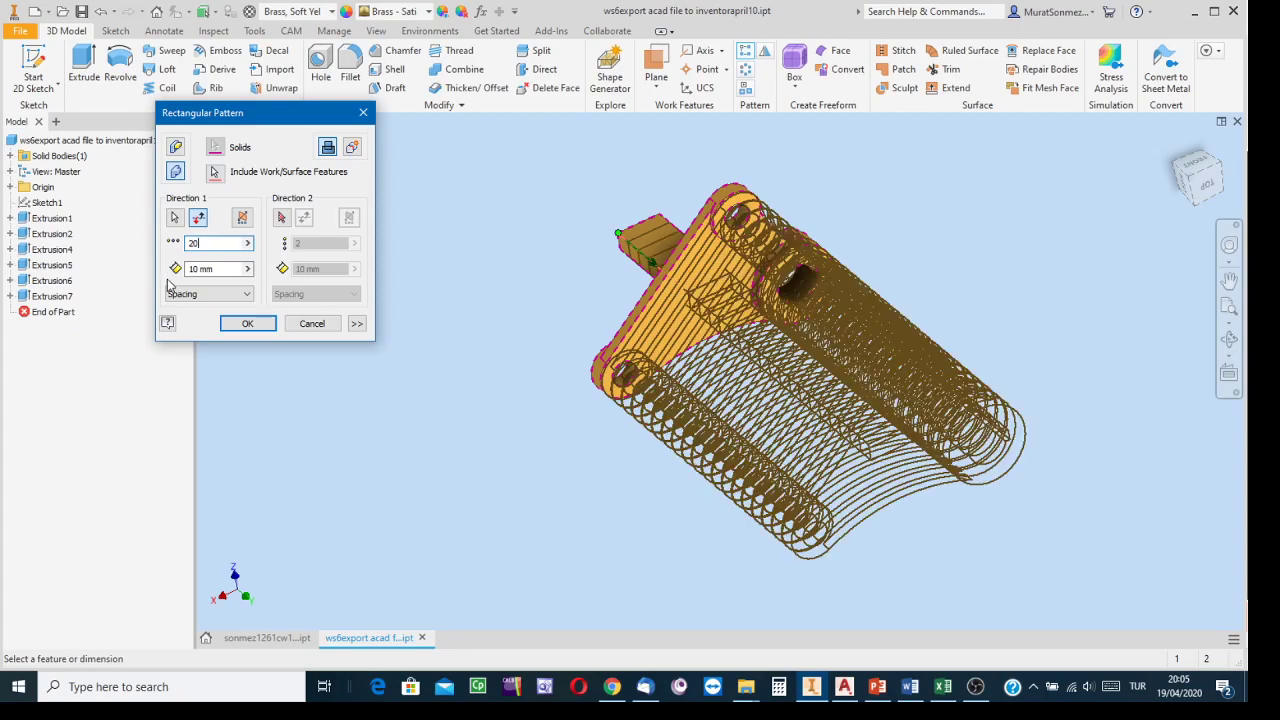
Set the first direction's spacing to 100 mm and check the whole row in the preview
key("Tab")
type("50")
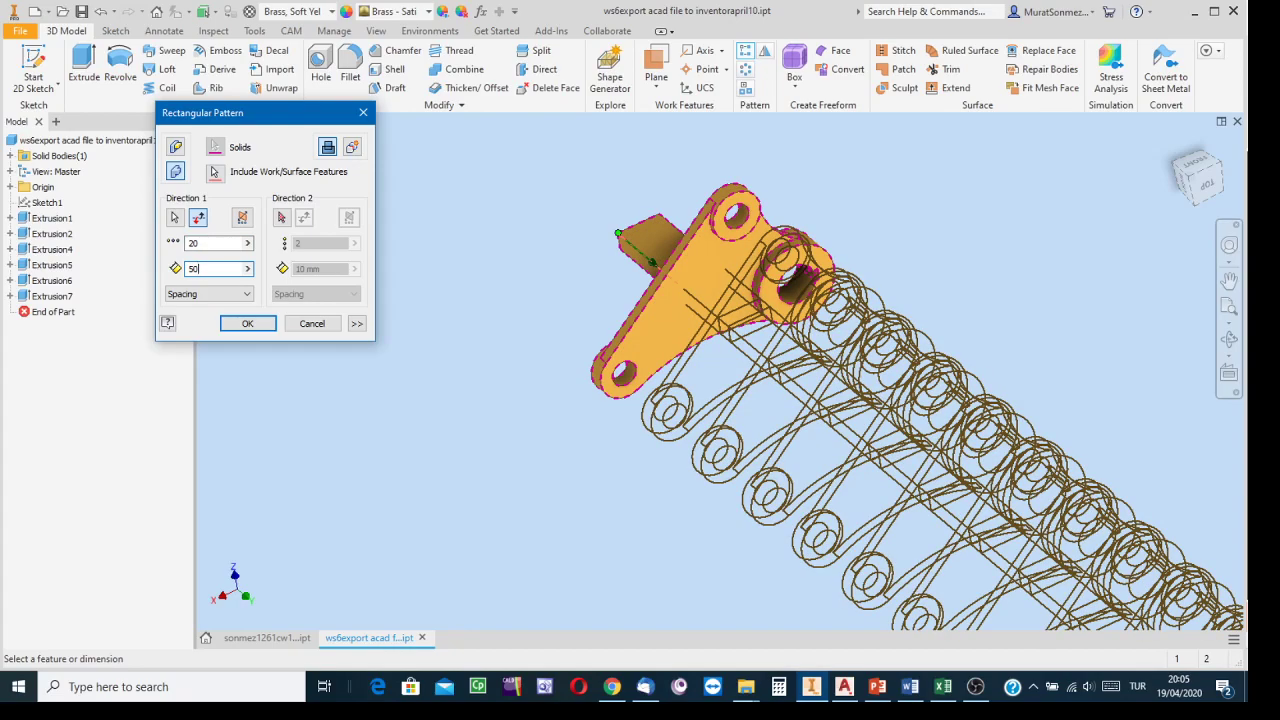
key("BackSpace")
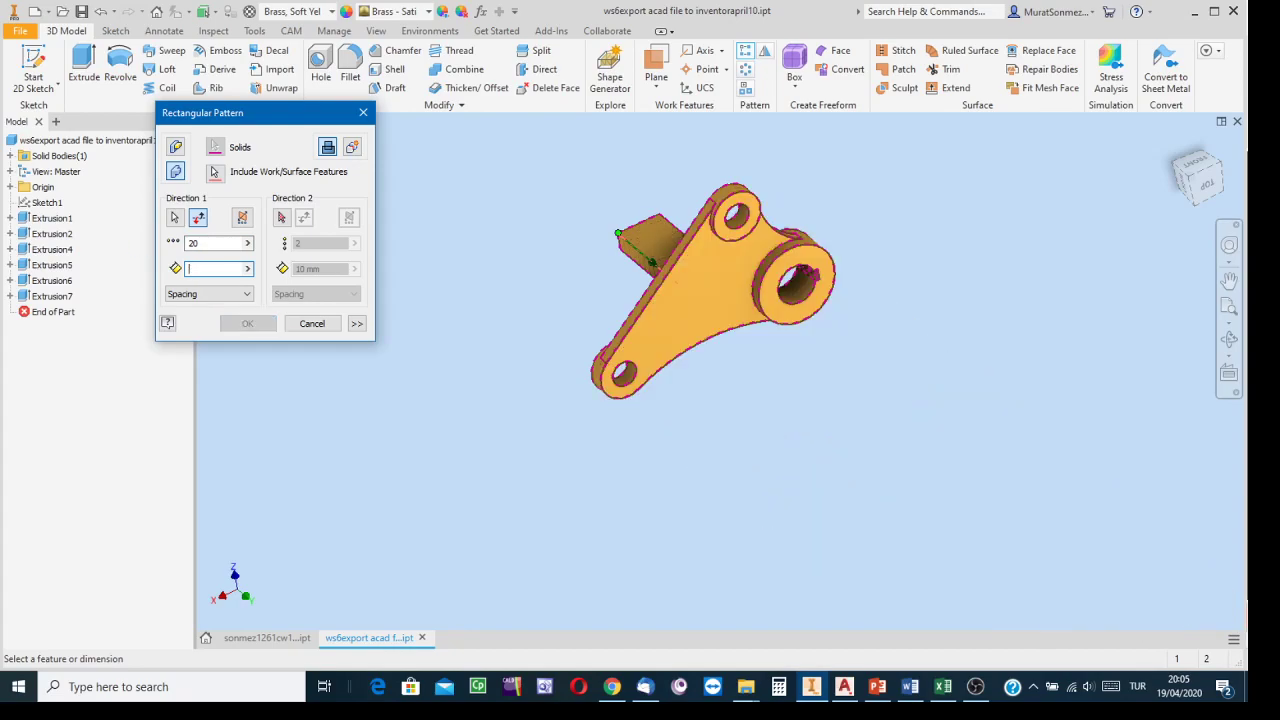
type("100")
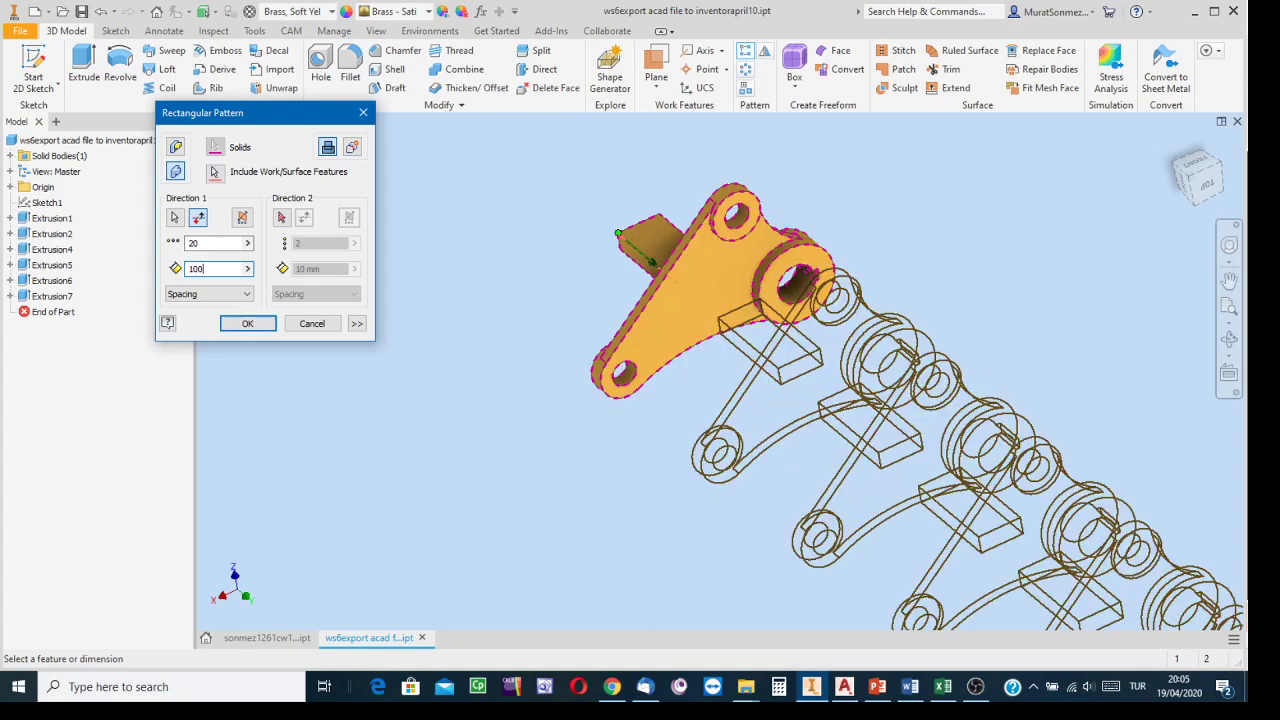
scroll(590, 277, "down", 6)
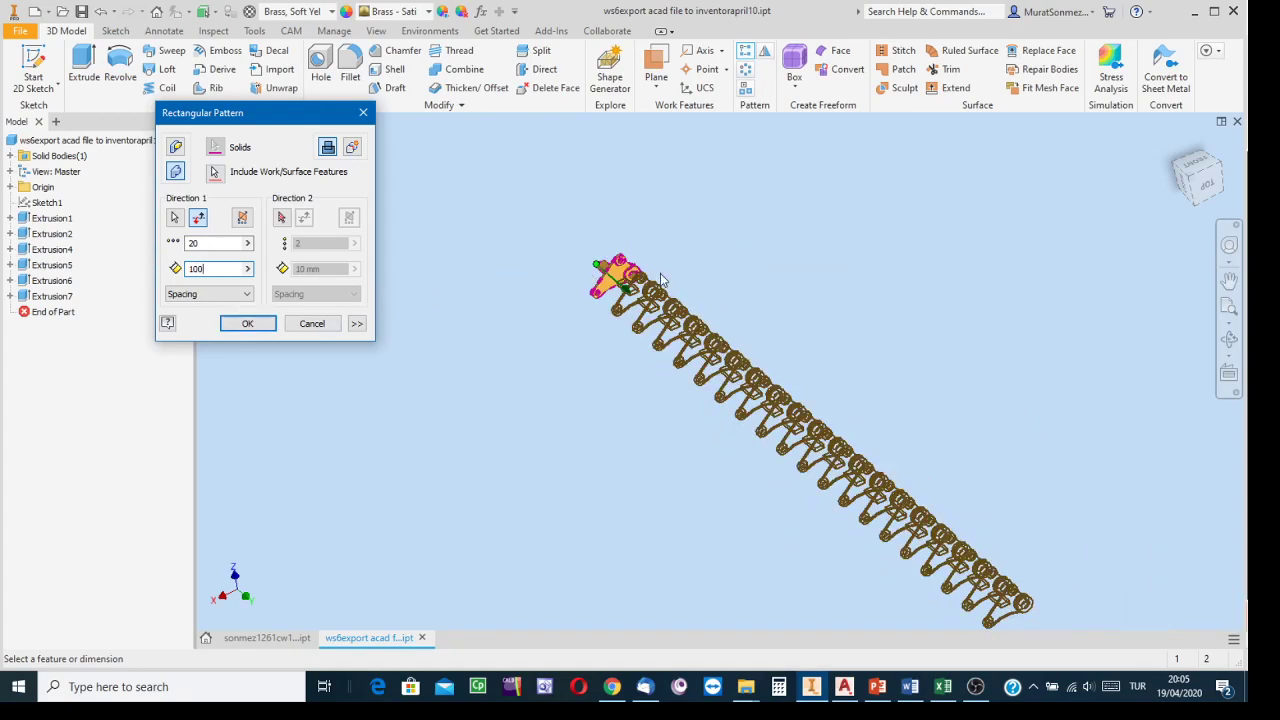
middle_click_drag(684, 268, 592, 210)
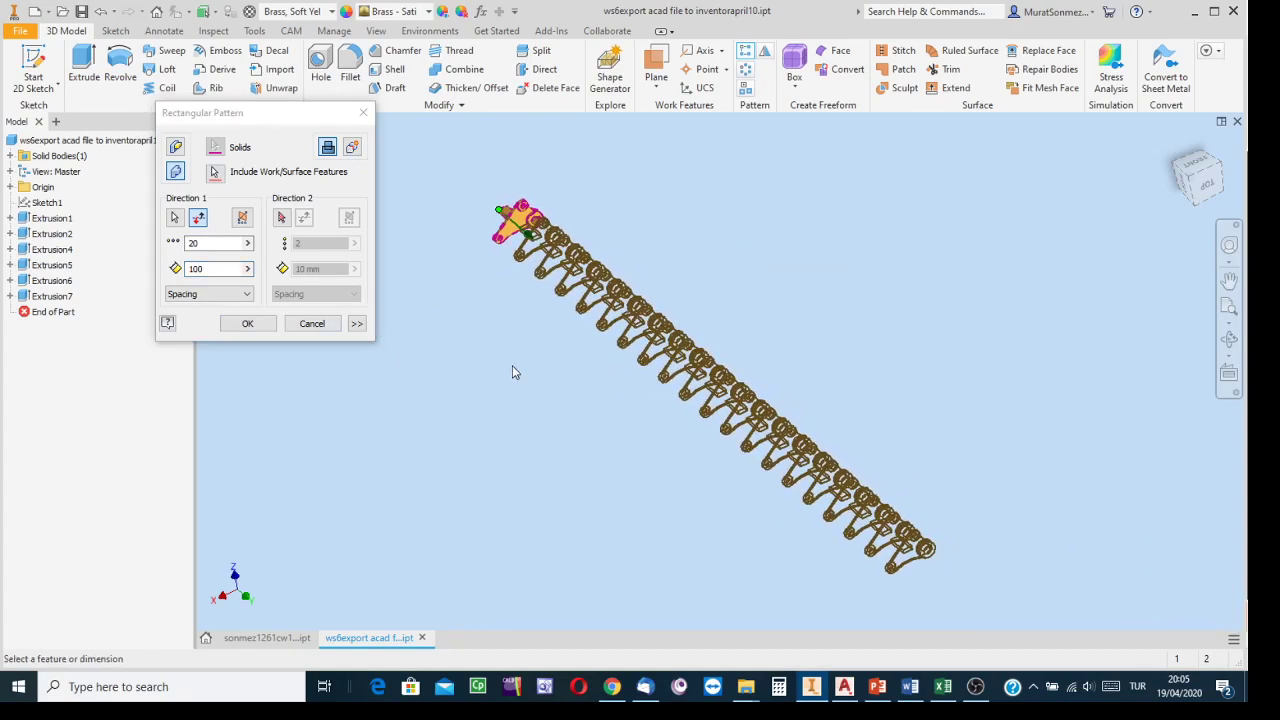
Direct the pattern's second direction along the short end edge of the projecting block, with a count of 5
left_click(281, 220)
scroll(480, 206, "up", 4)
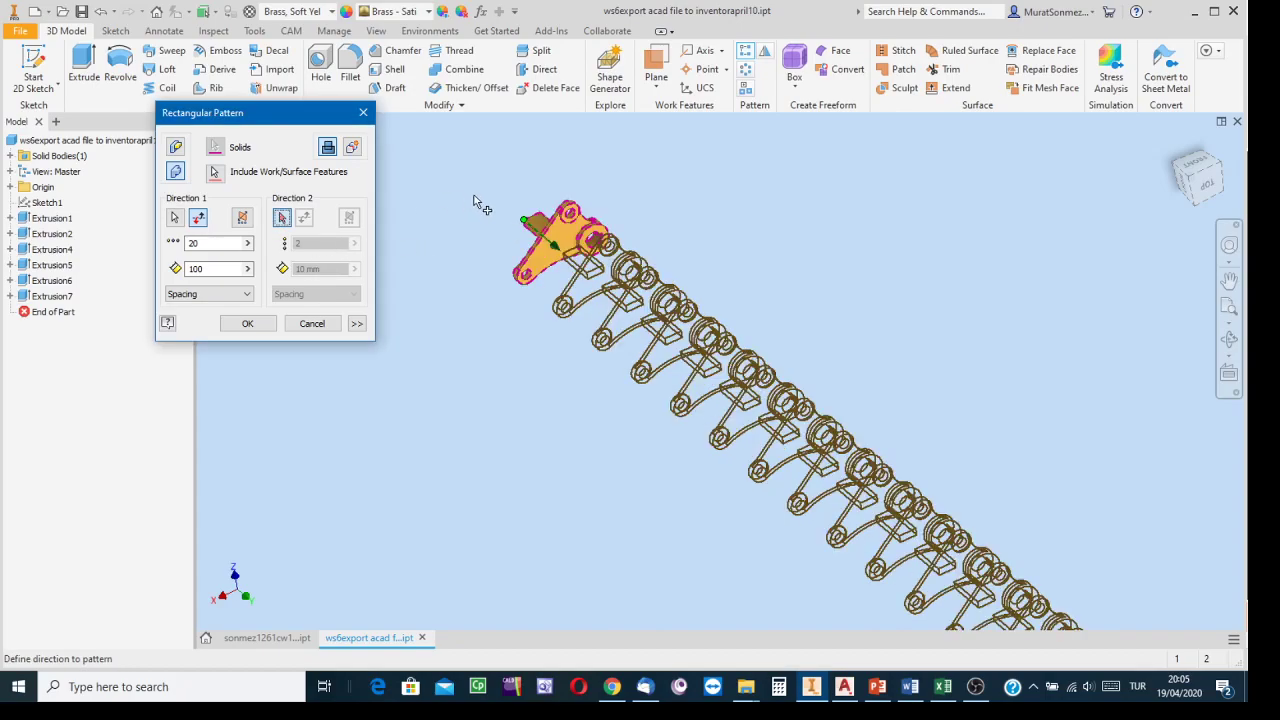
scroll(590, 208, "up", 2)
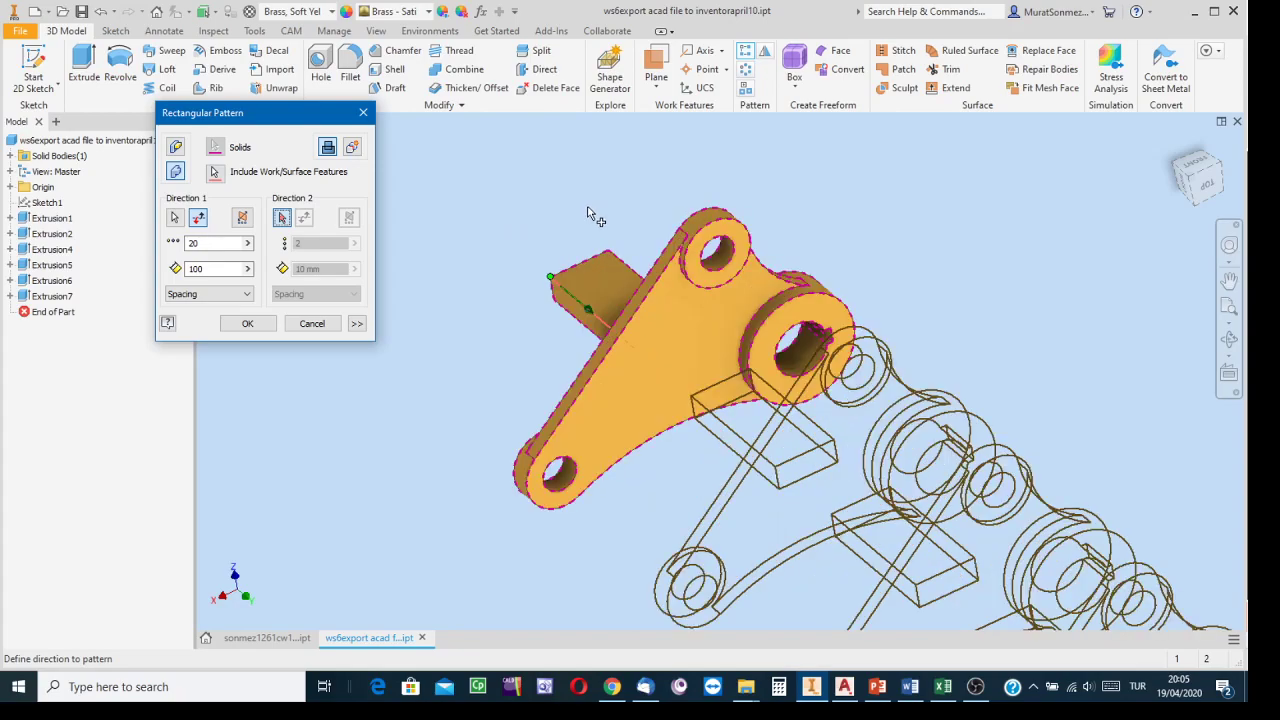
left_click(579, 261)
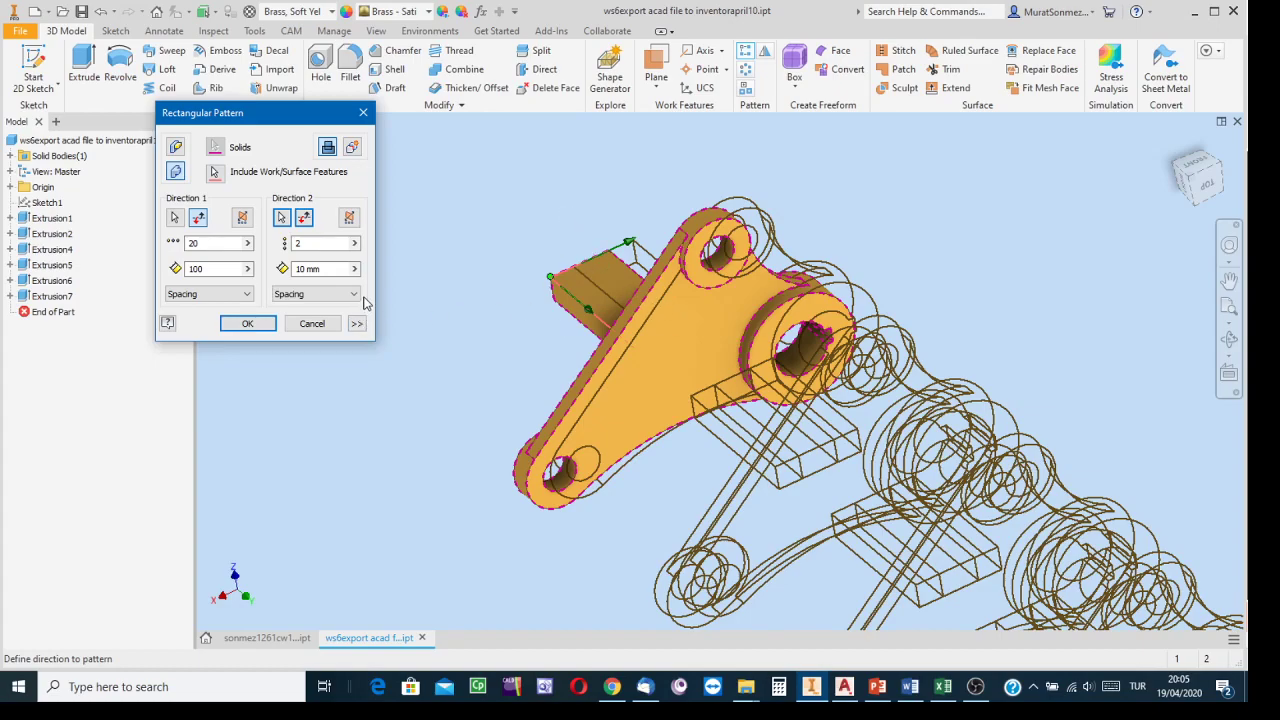
double_click(306, 243)
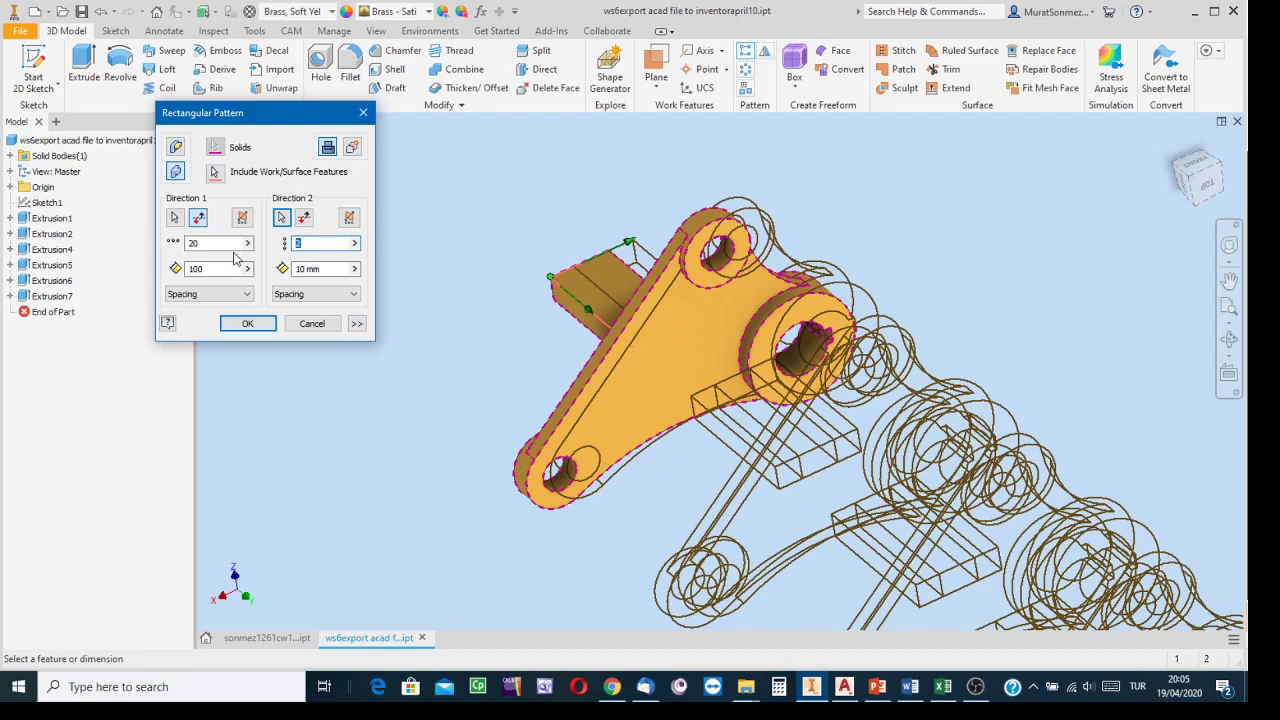
key("Return")
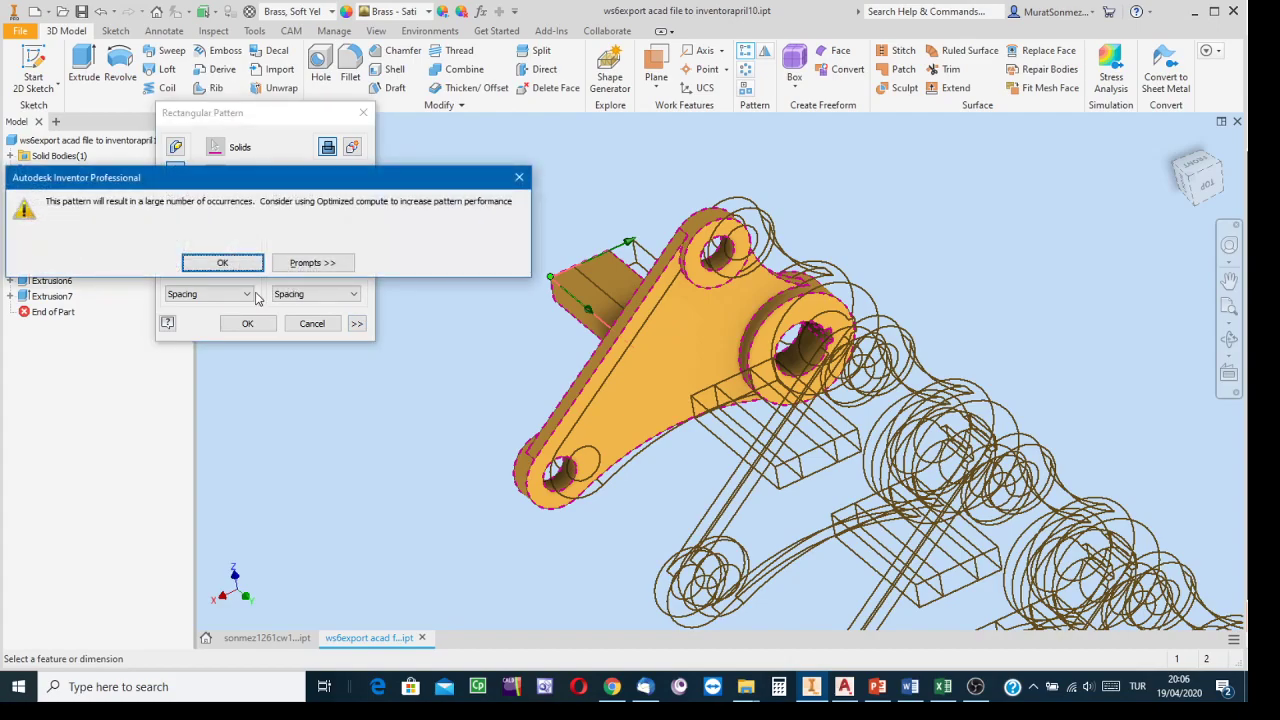
left_click(244, 262)
Set the second direction's spacing to 150 mm, check the full grid preview, and apply the bracket pattern
key("Tab")
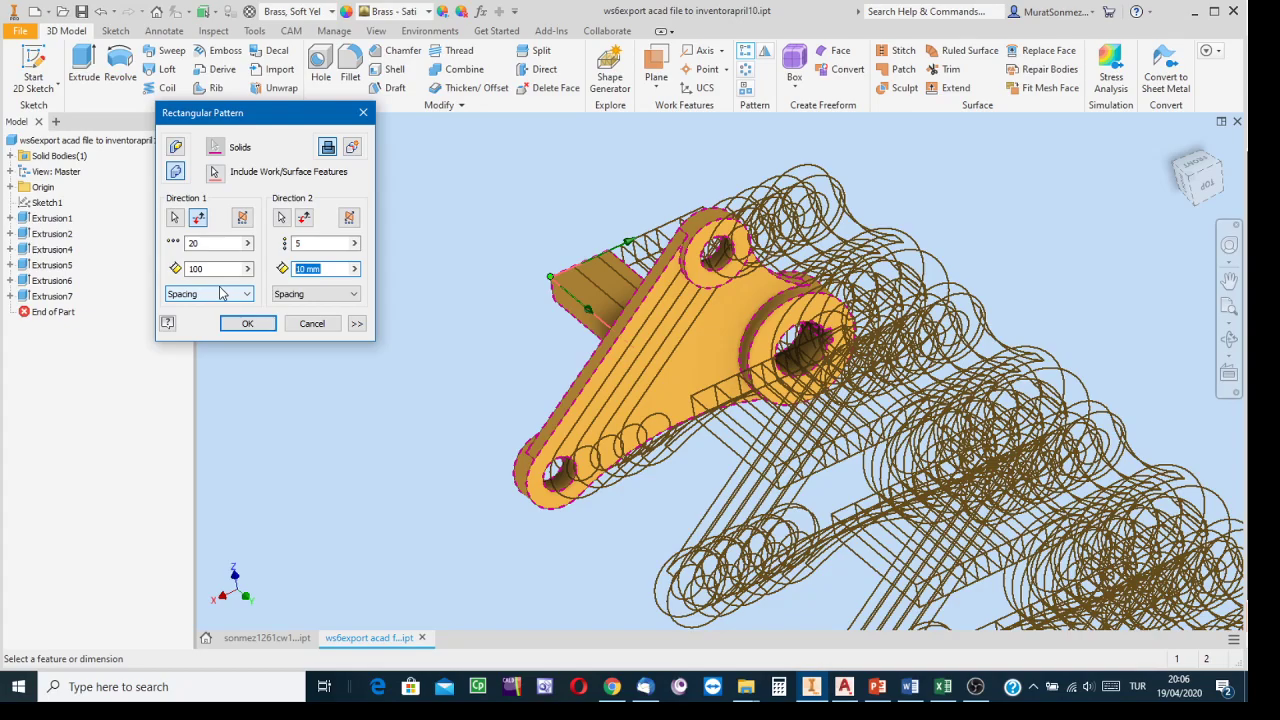
type("150")
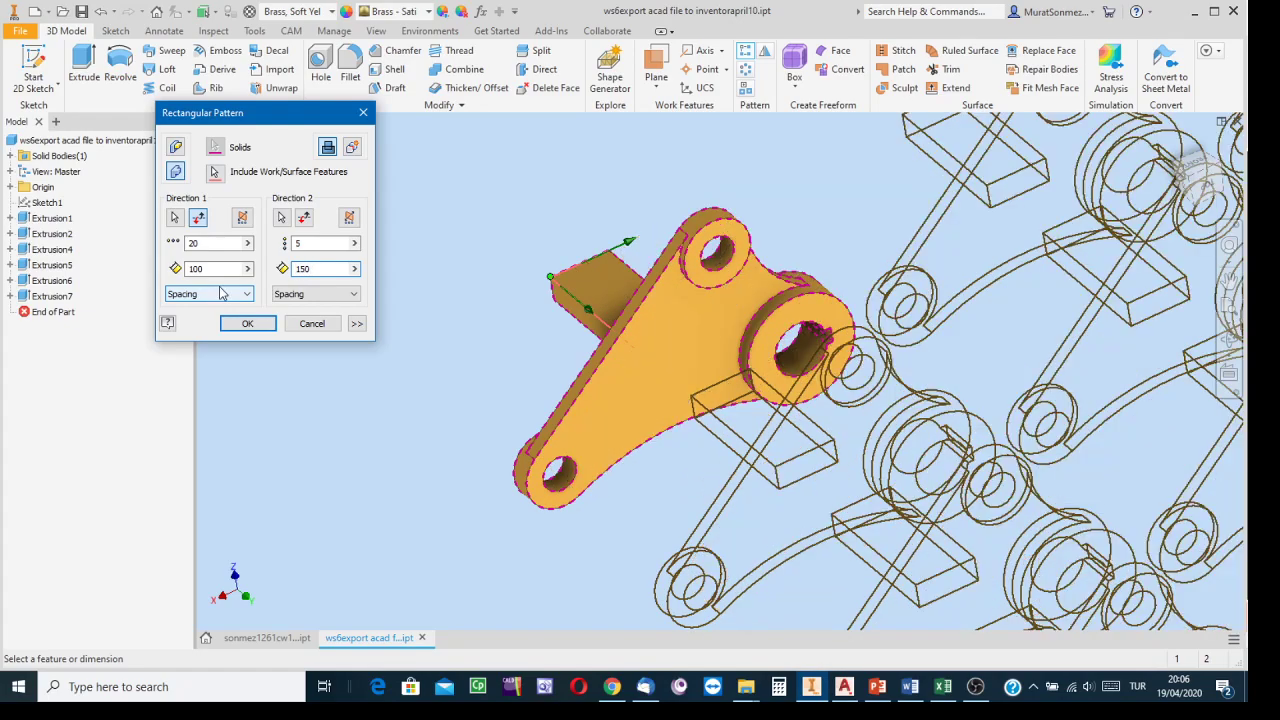
scroll(520, 328, "down", 7)
middle_click_drag(737, 306, 508, 261)
scroll(614, 312, "down", 2)
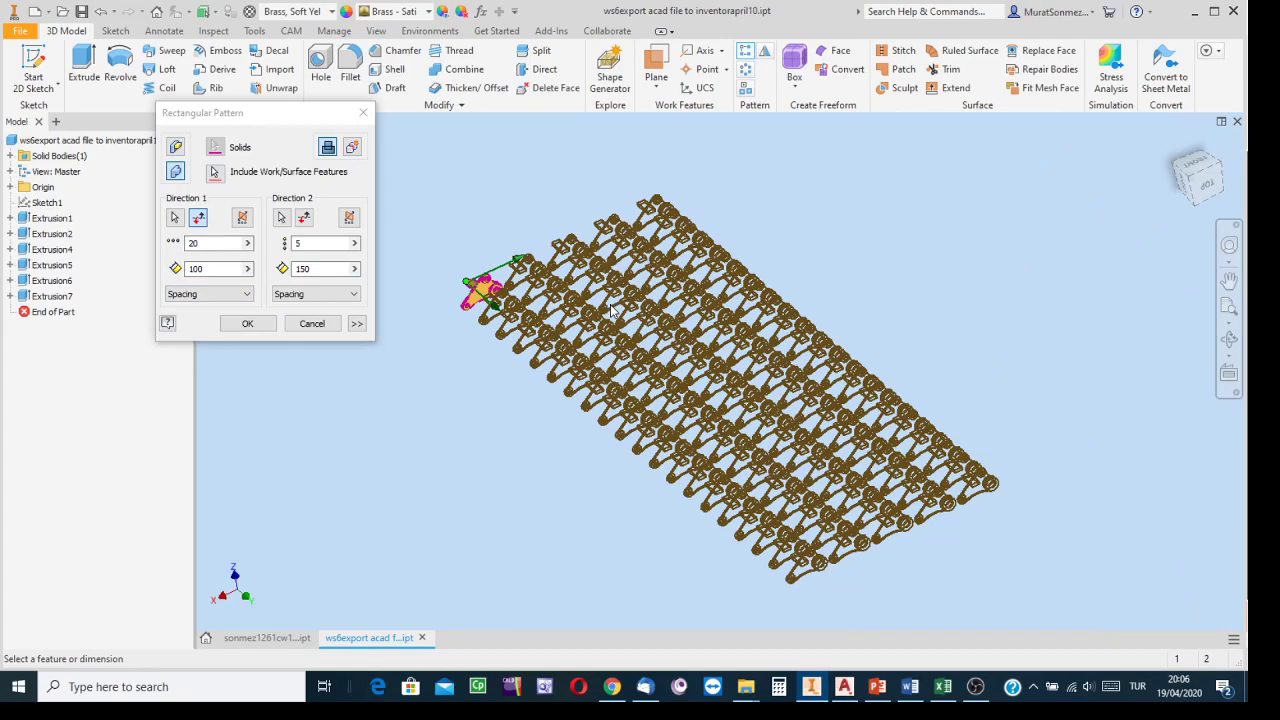
left_click(249, 327)
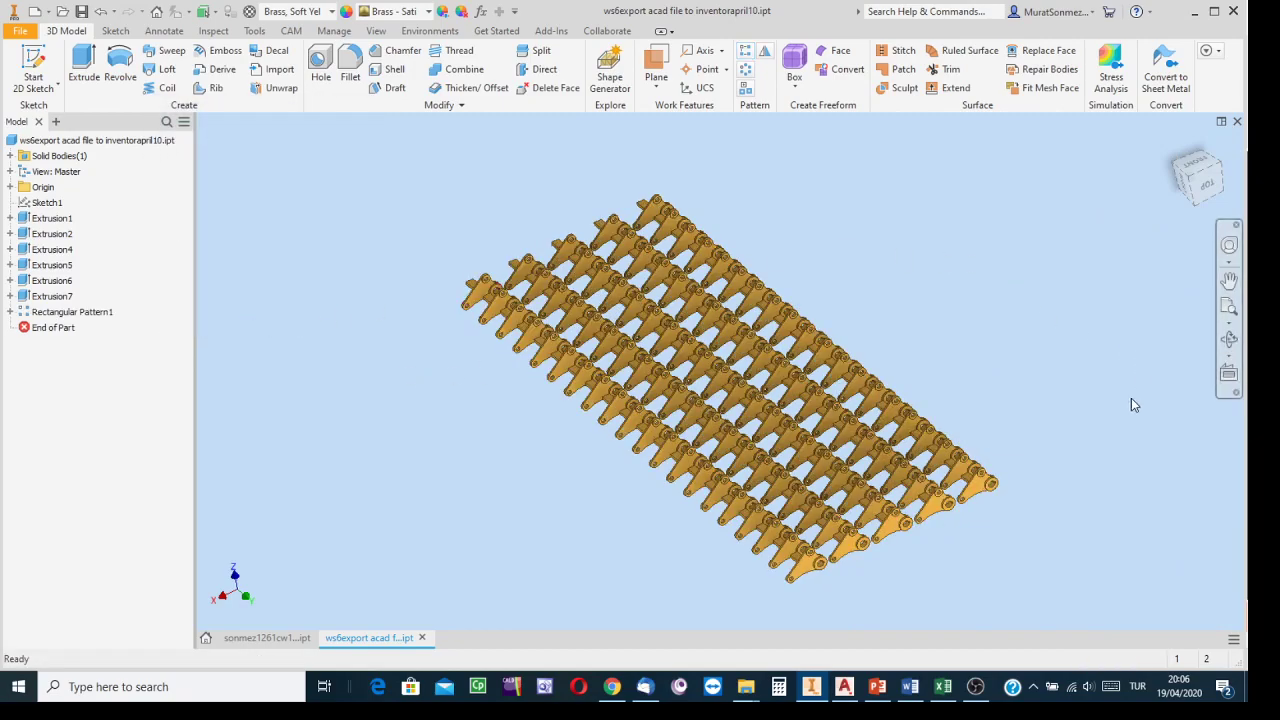
Examine the two-direction bracket pattern from several angles by orbiting around it
left_click(1229, 339)
left_click_drag(775, 351, 866, 168)
left_click_drag(833, 302, 799, 376)
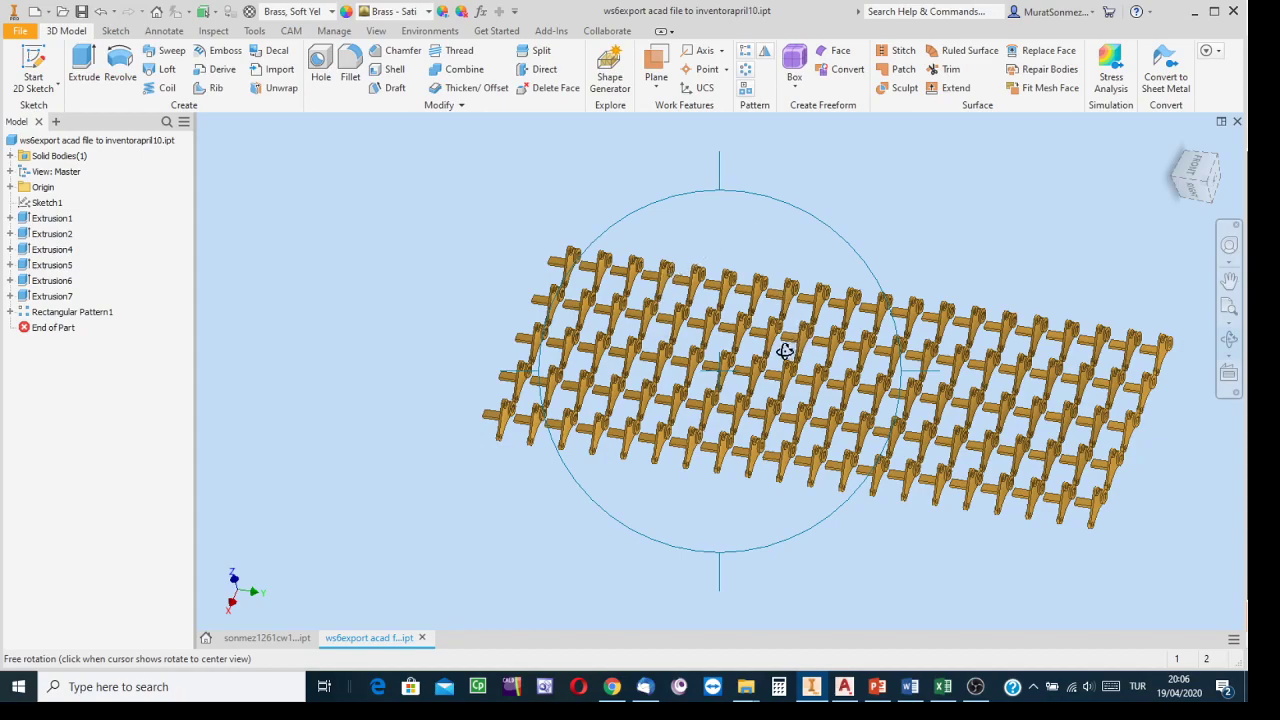
left_click_drag(780, 354, 806, 363)
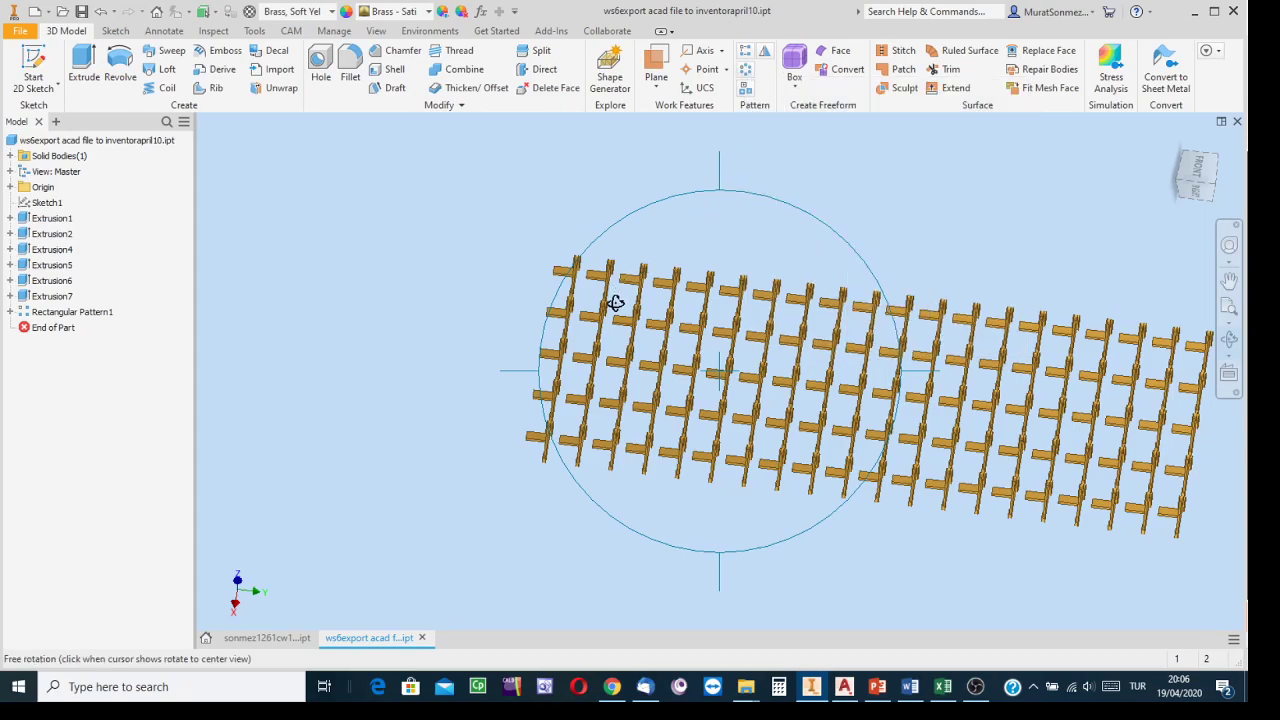
left_click_drag(734, 354, 665, 370)
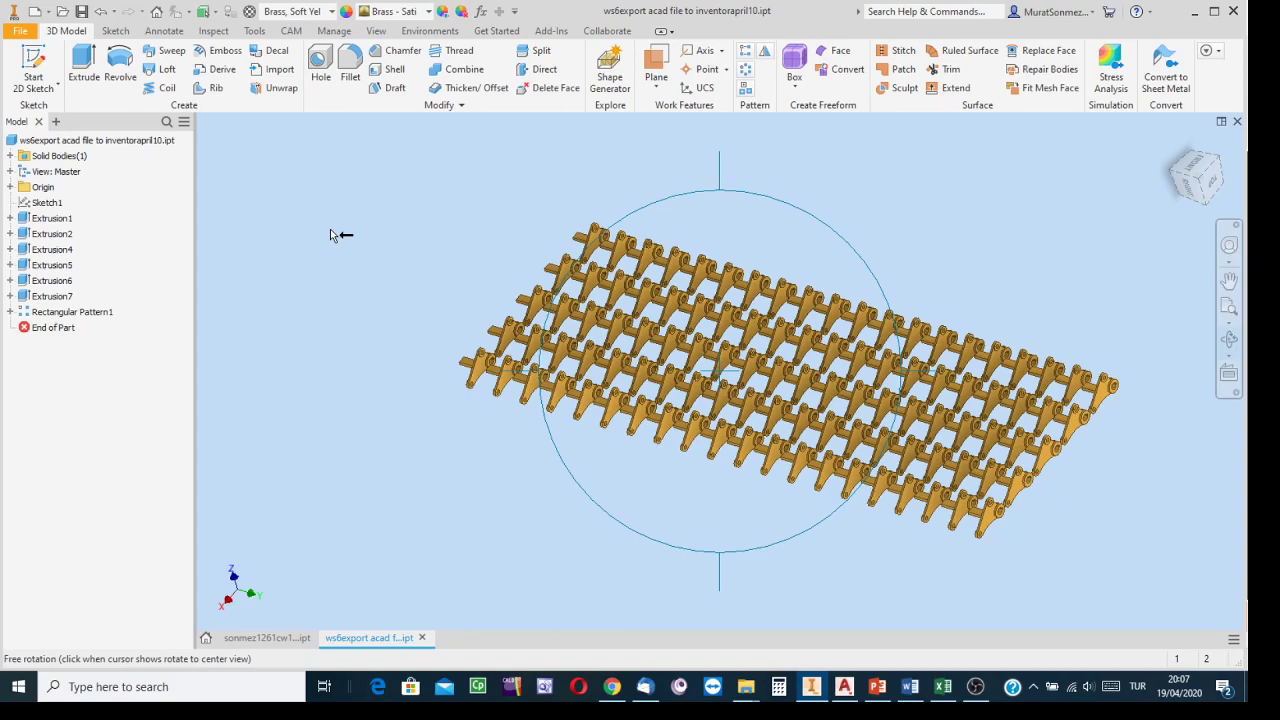
key("Escape")
Save the other open part, with the mirrored and patterned solid, as a new file in the CW folder numbered cw13
left_click(278, 638)
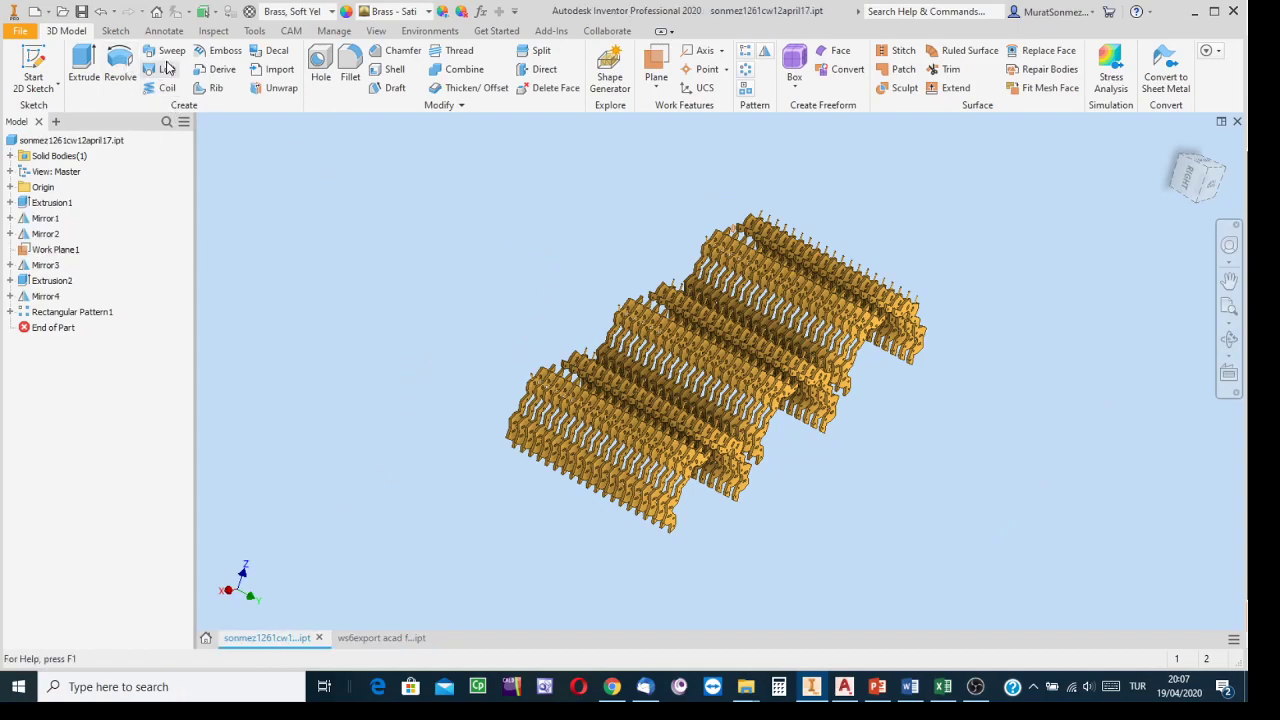
left_click(26, 33)
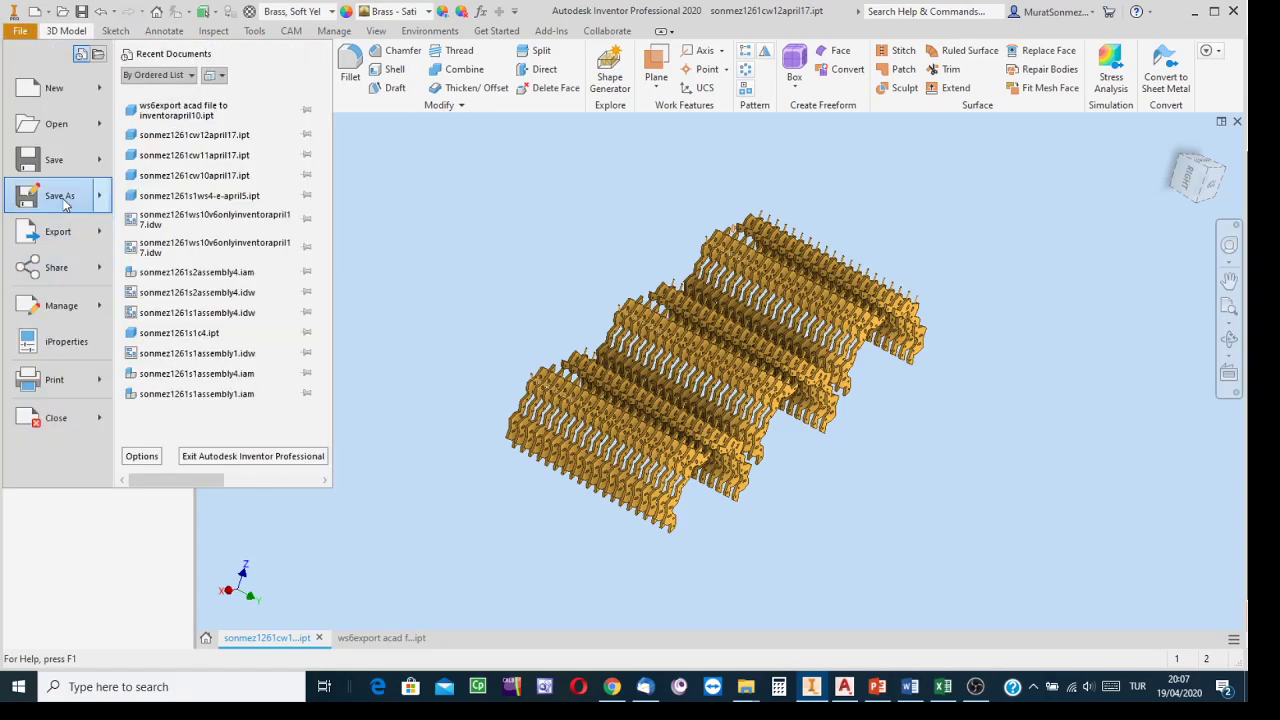
left_click(62, 198)
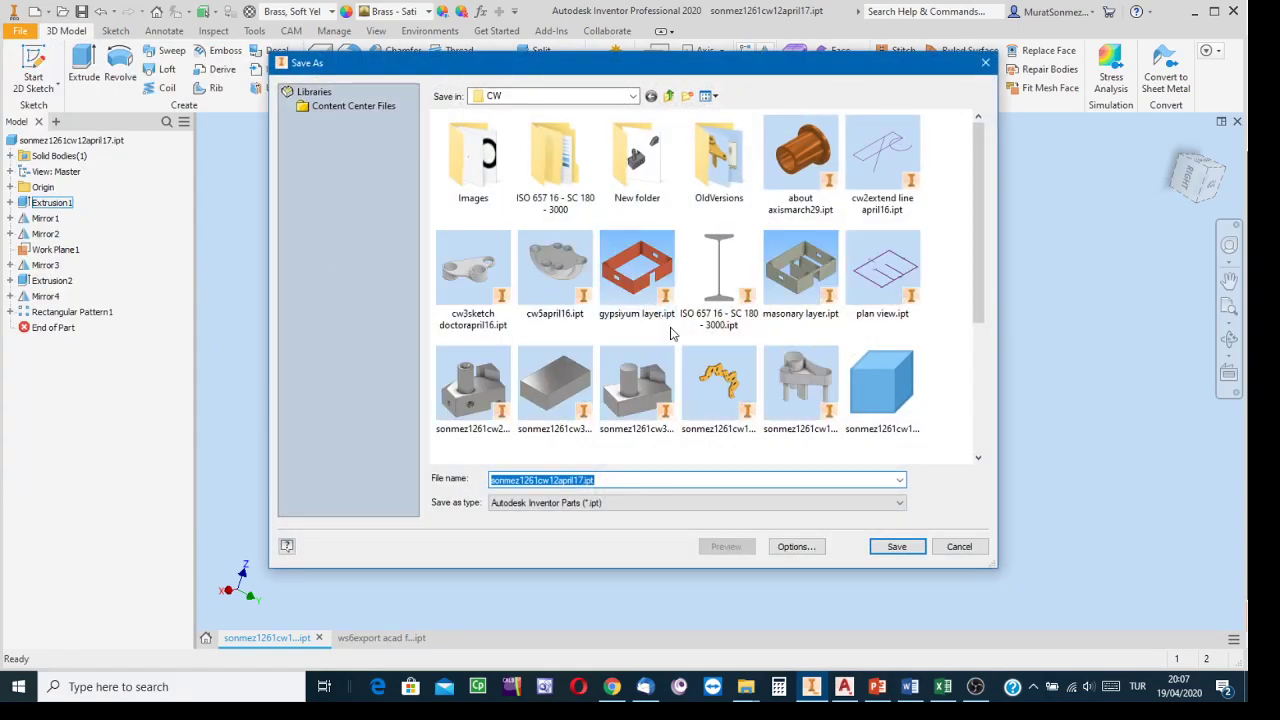
left_click(600, 480)
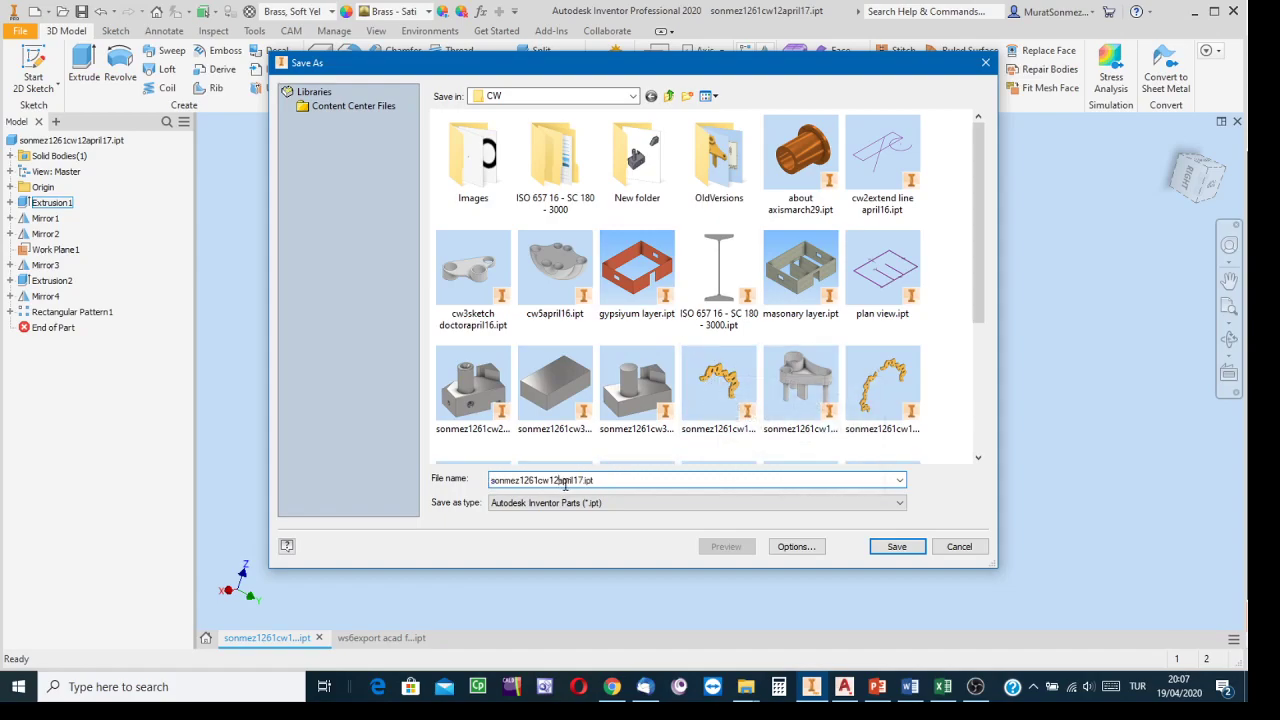
left_click(566, 481)
key("BackSpace")
type("3")
left_click(896, 546)
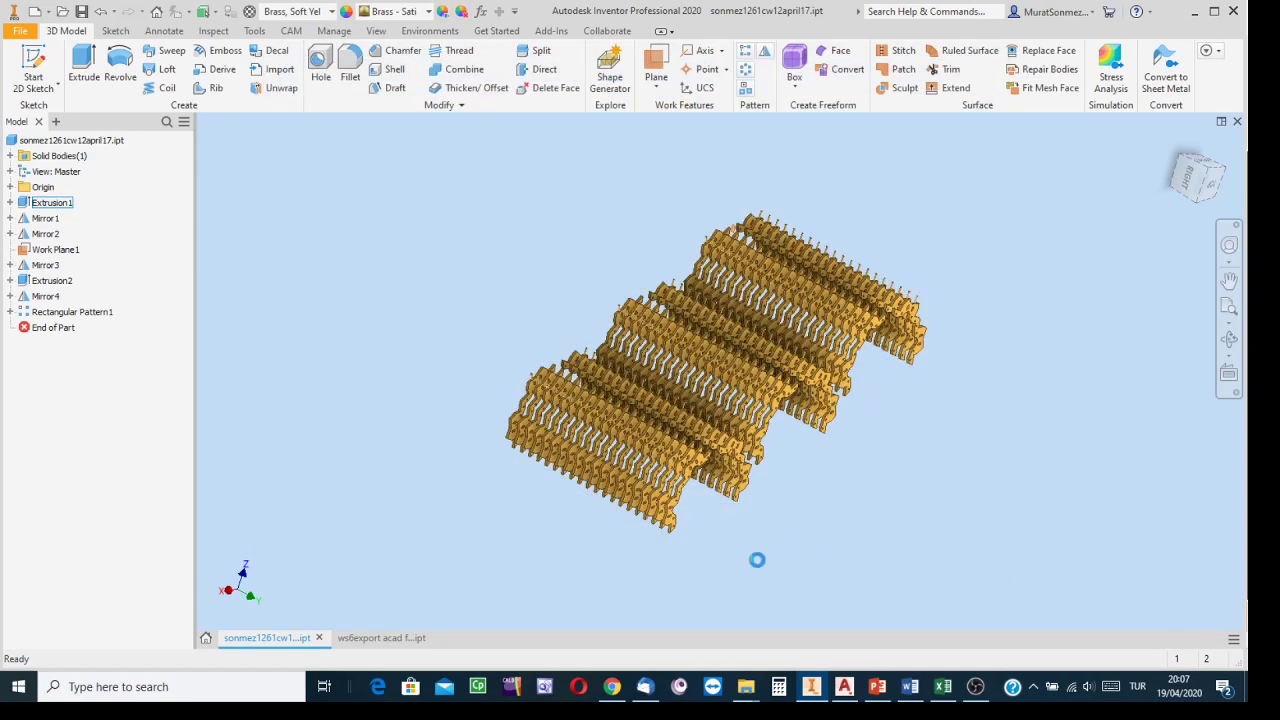
Save the part with the two-direction bracket pattern as a new file in the CW folder, with its name ending in cw14april17
left_click(368, 638)
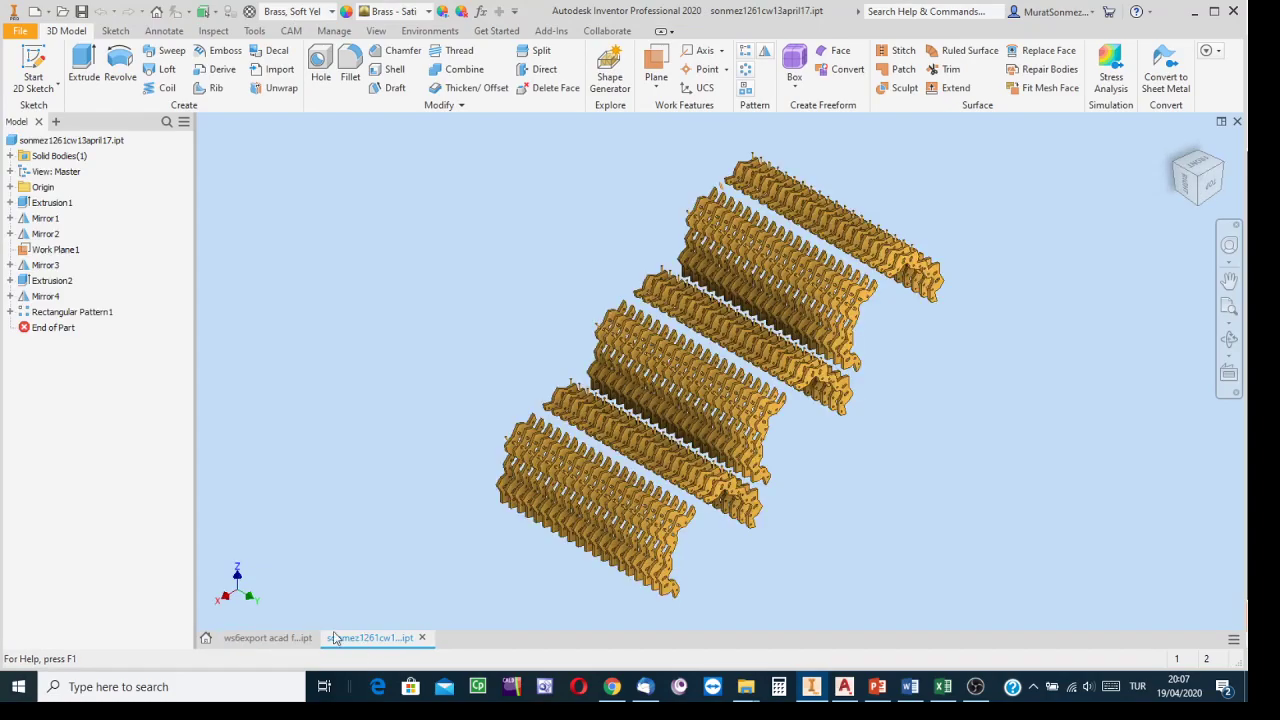
left_click(283, 638)
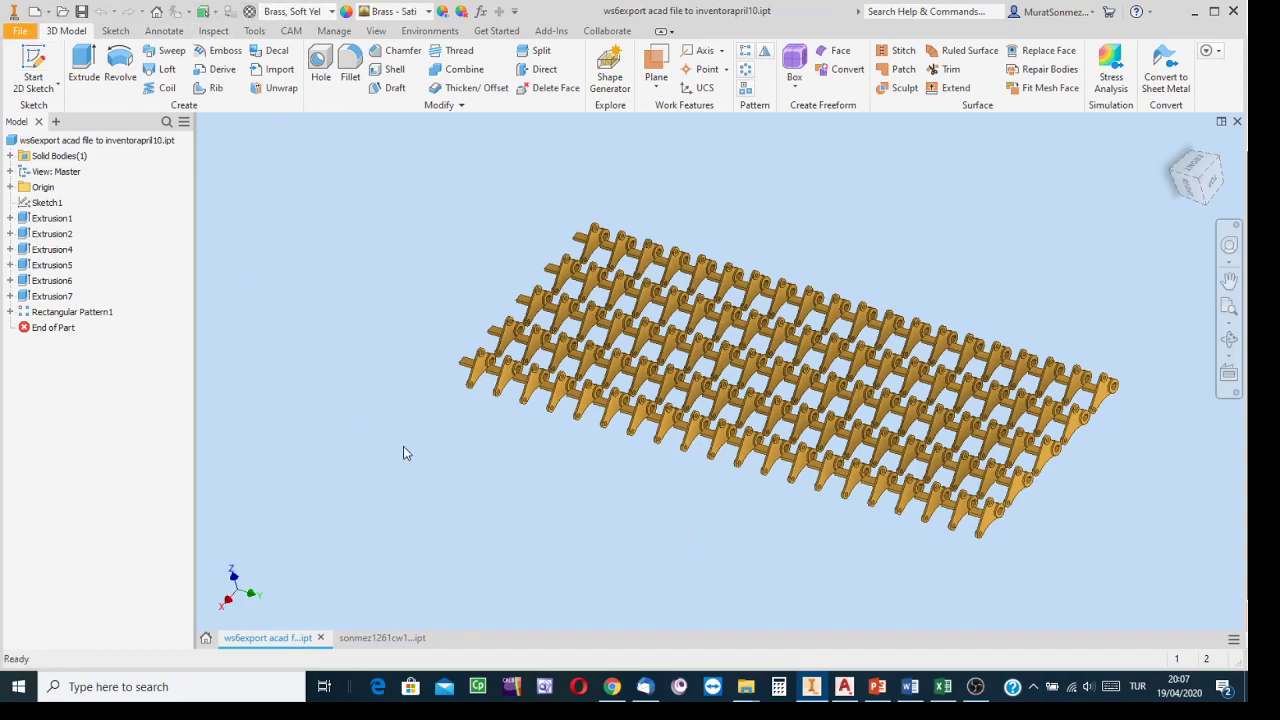
left_click(390, 637)
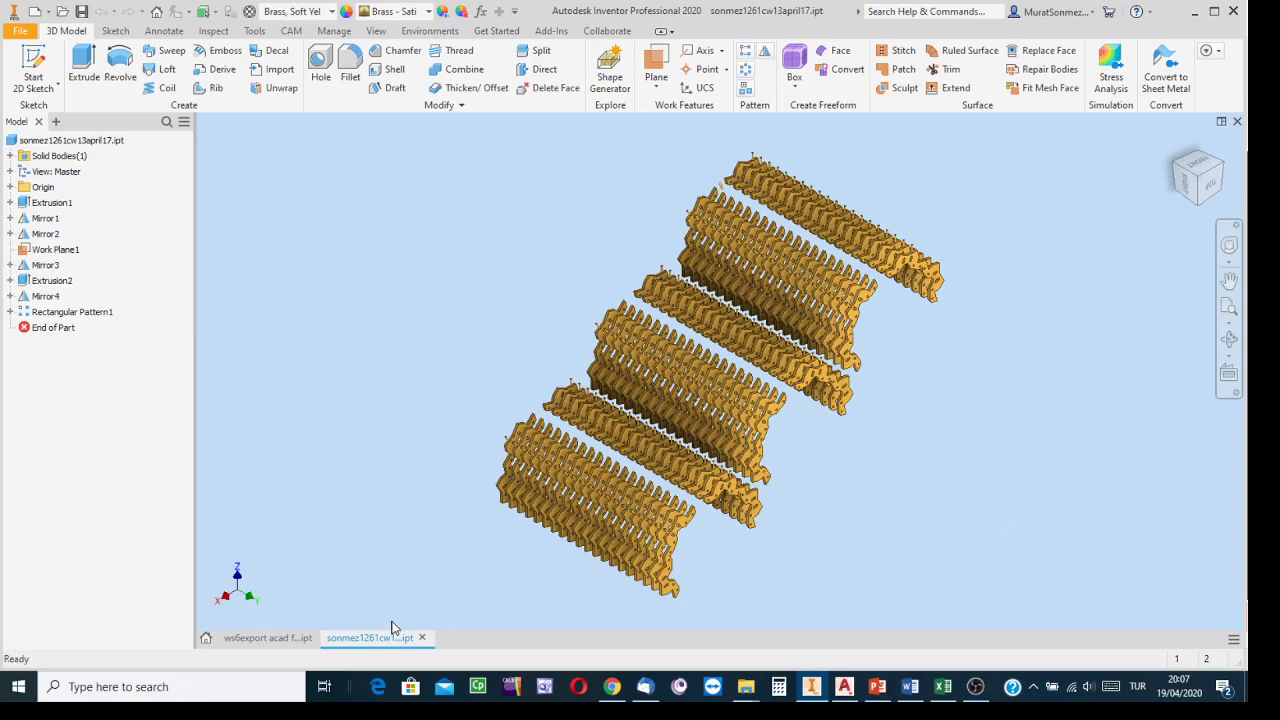
left_click(266, 638)
left_click(30, 140)
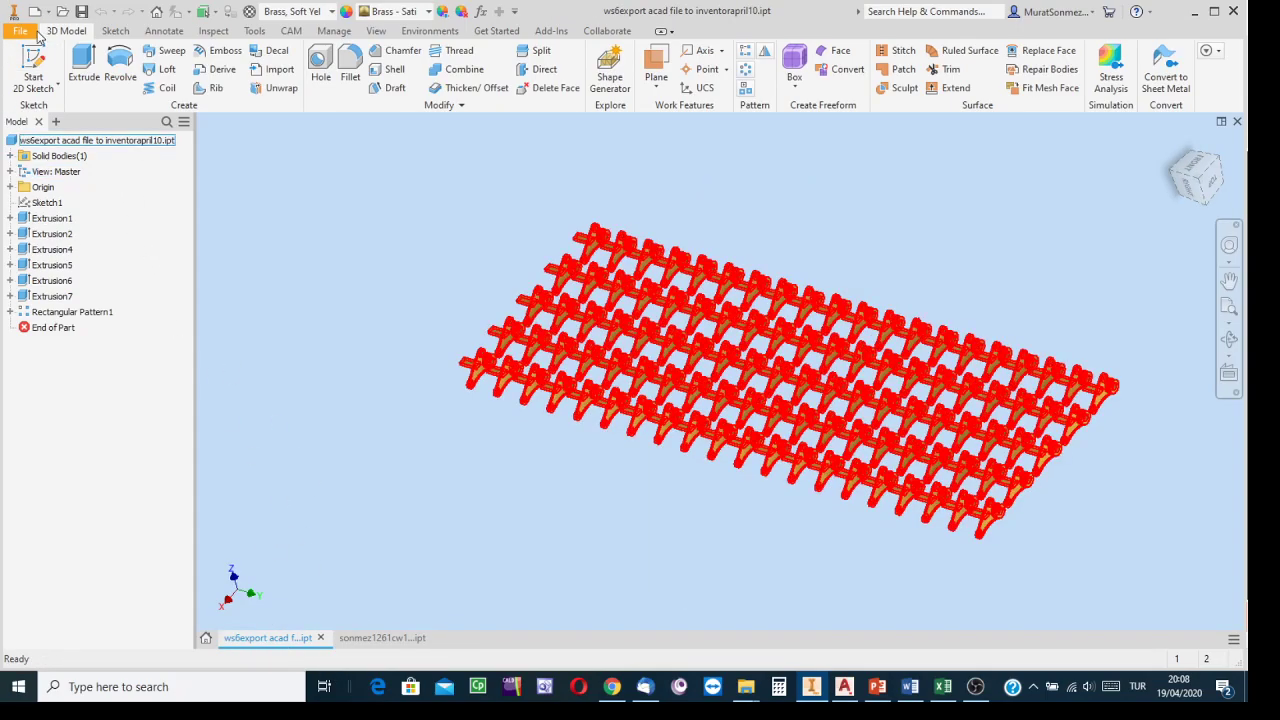
left_click(28, 32)
left_click(58, 196)
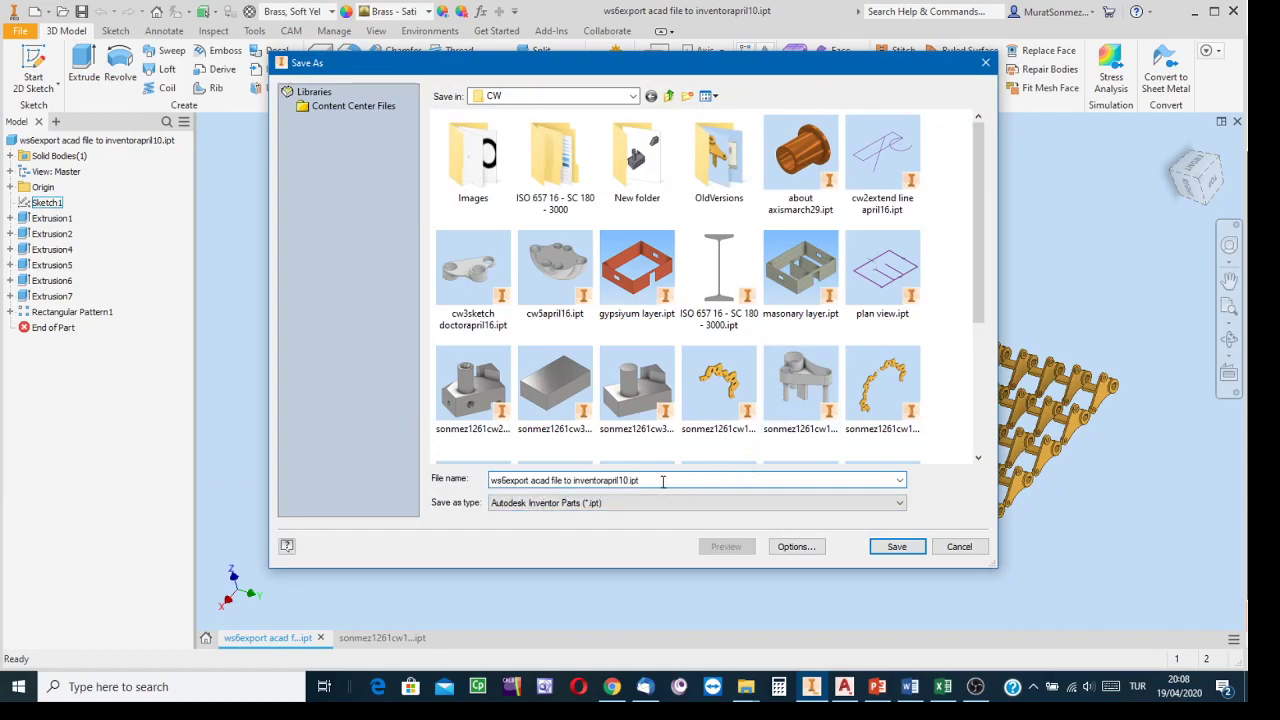
type("aonmez12")
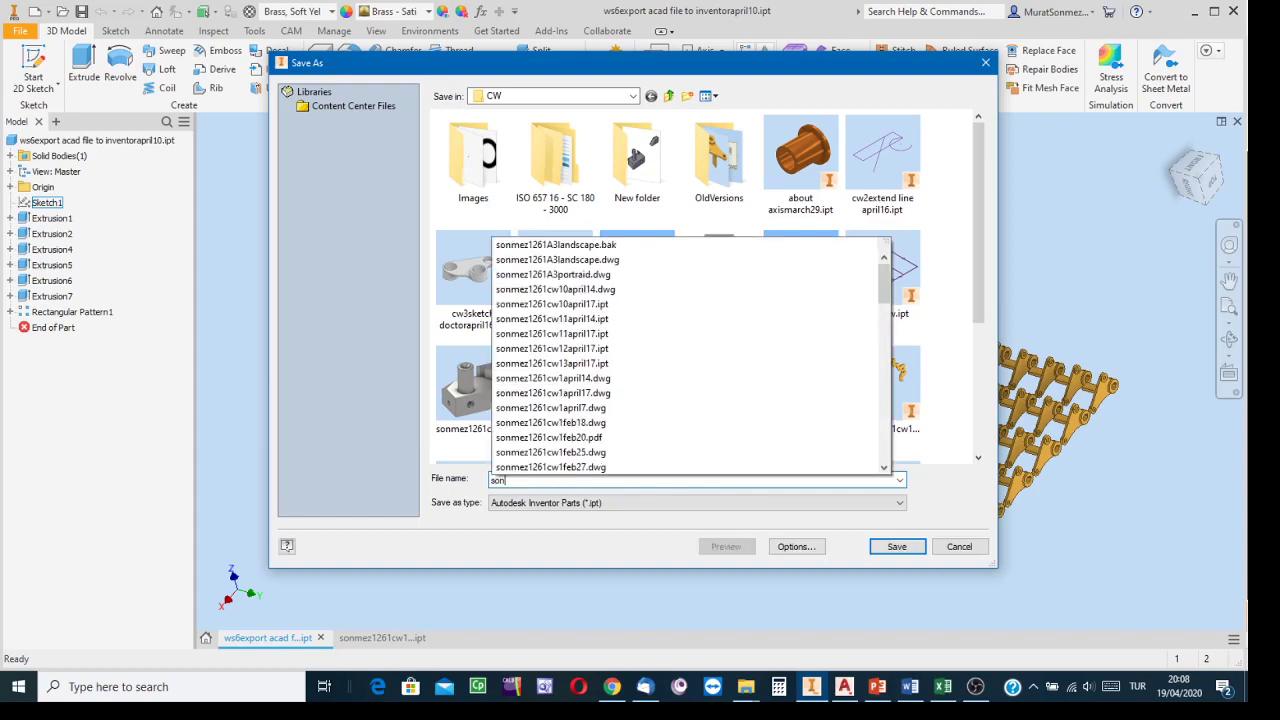
type("61cw")
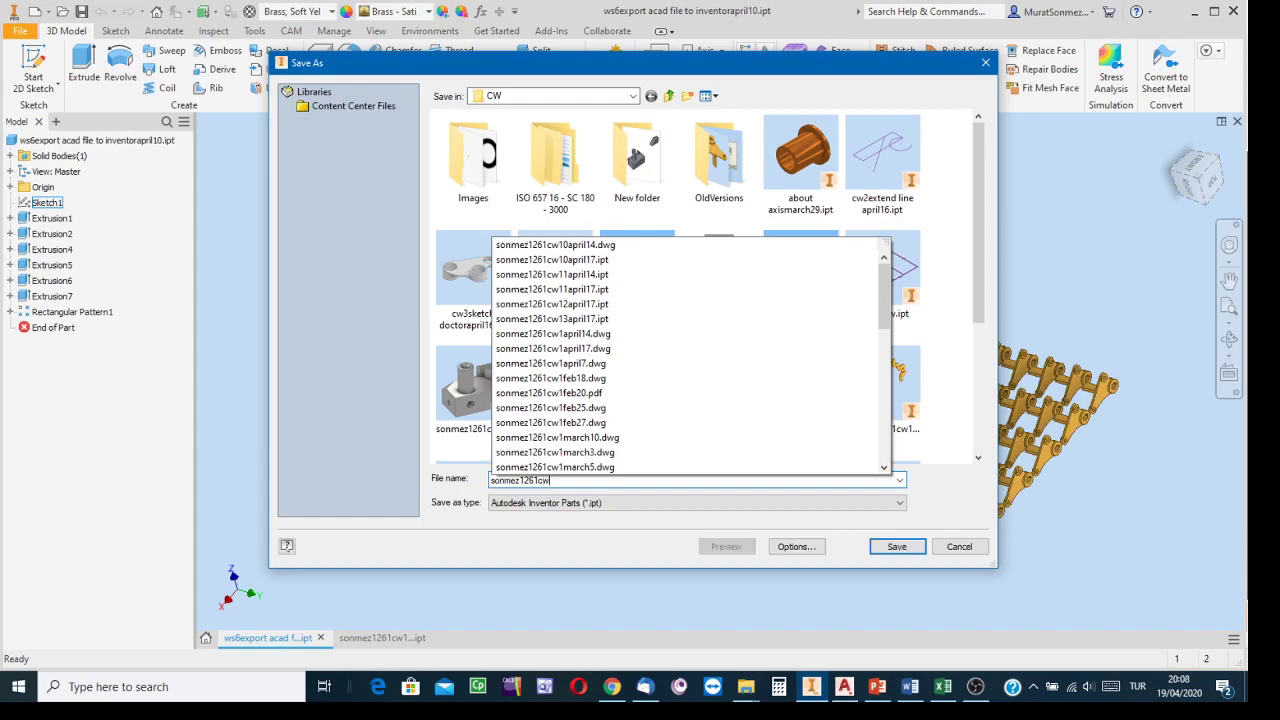
type("14ap")
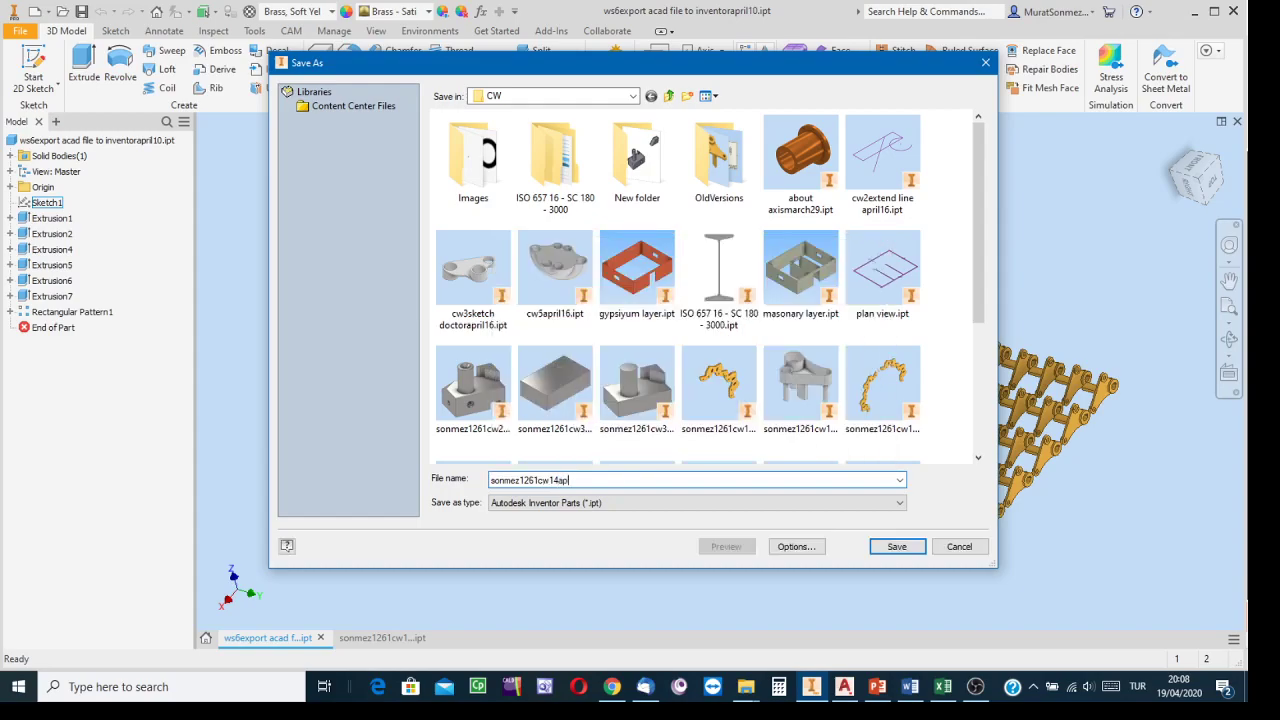
type("ril17")
left_click(897, 547)
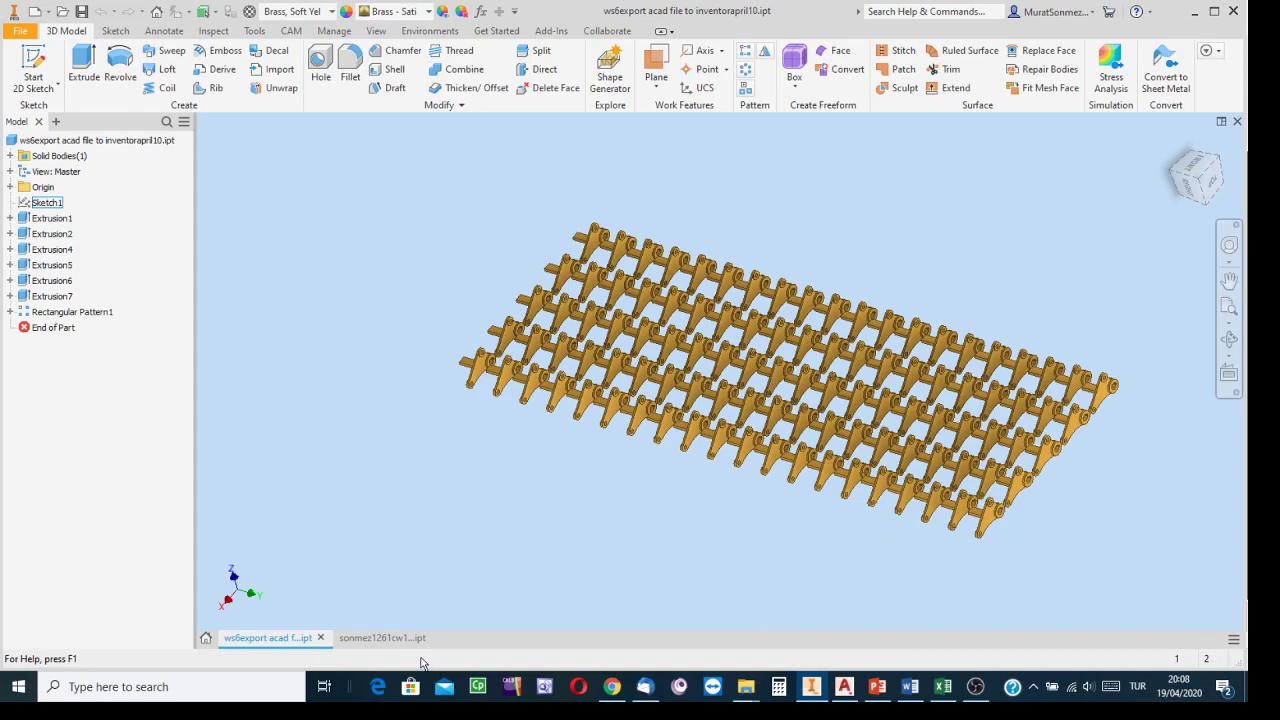
Close both saved pattern parts, cw14 and cw13
left_click(385, 641)
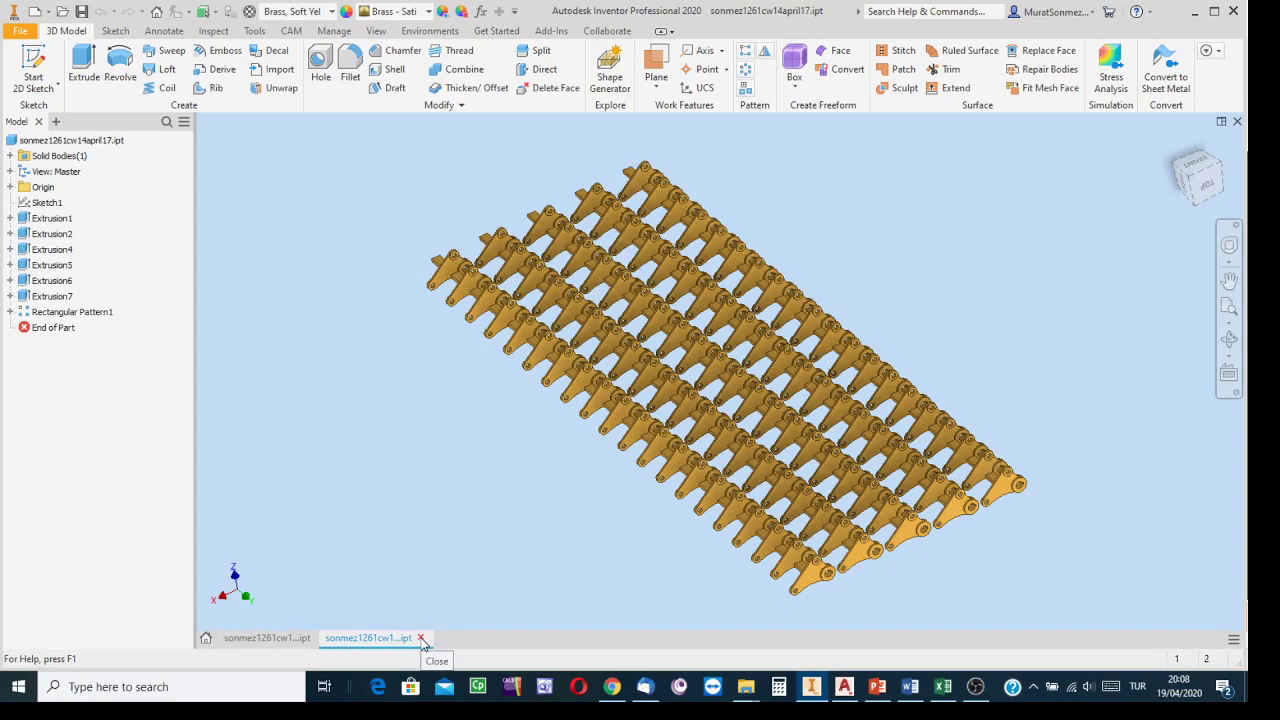
left_click(421, 638)
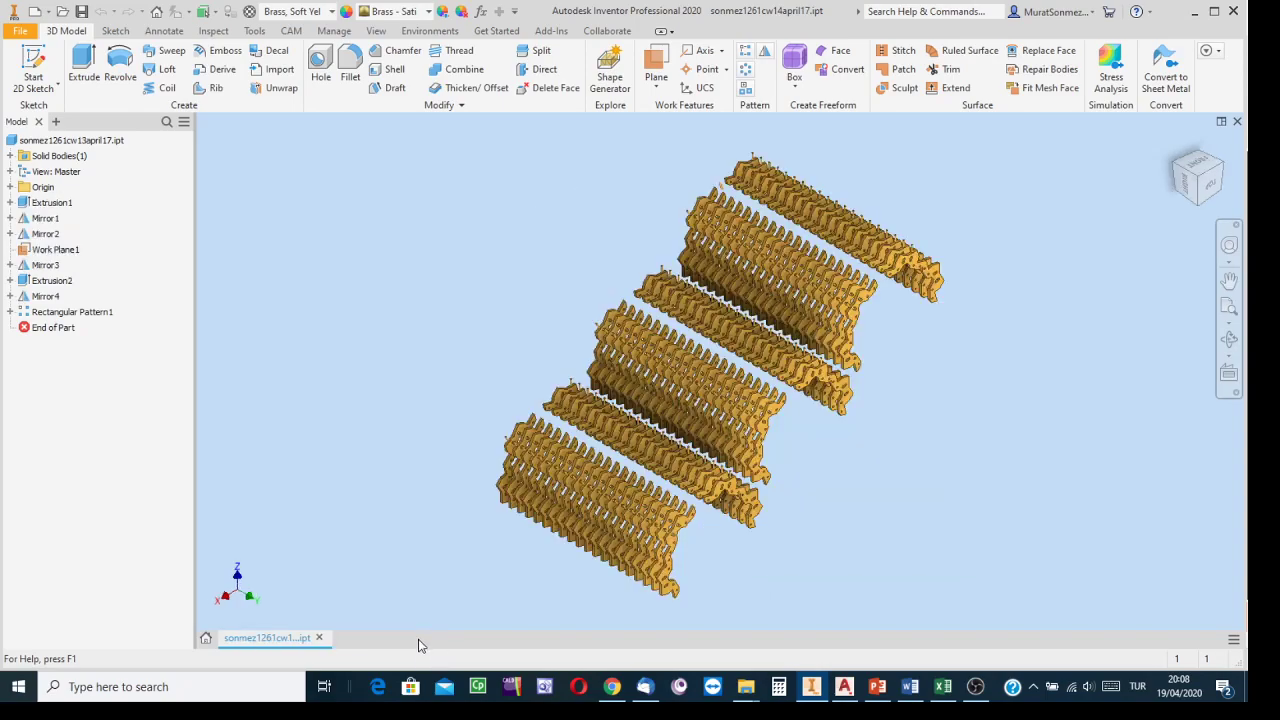
left_click(319, 638)
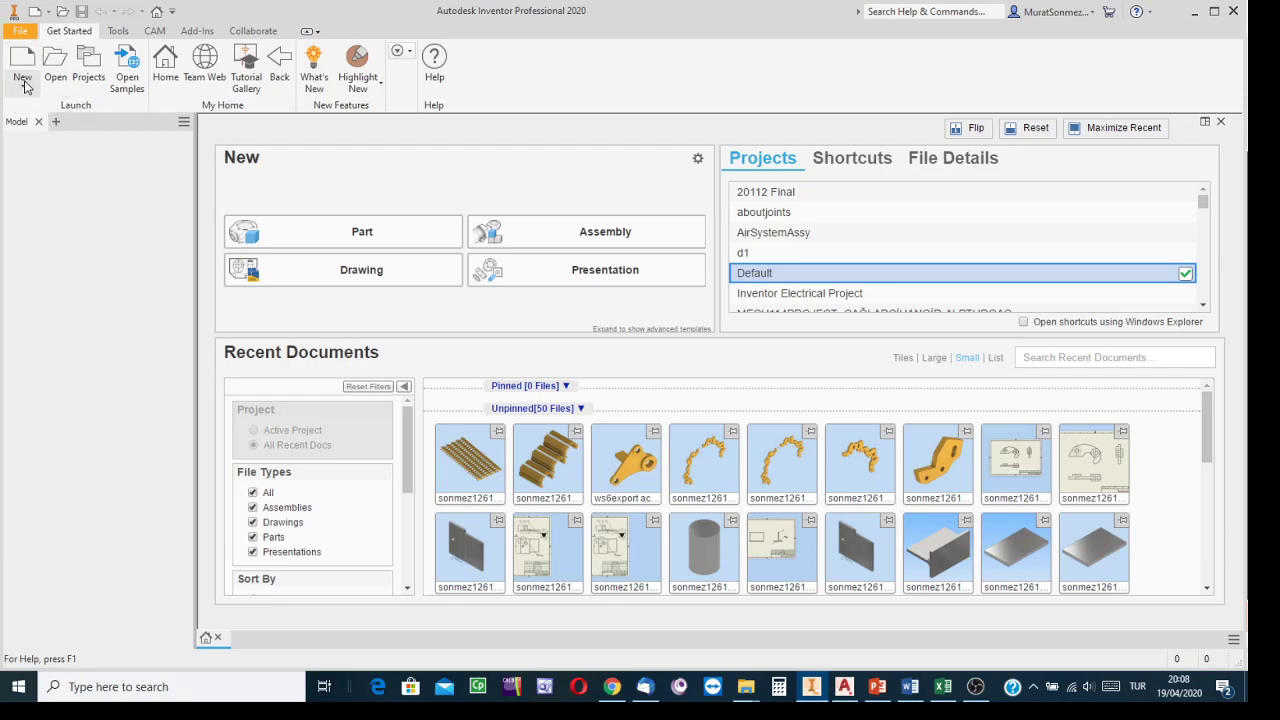
Create a new part from the metric Standard (mm).ipt template and start a 2D sketch on the horizontal XZ plane
left_click(14, 58)
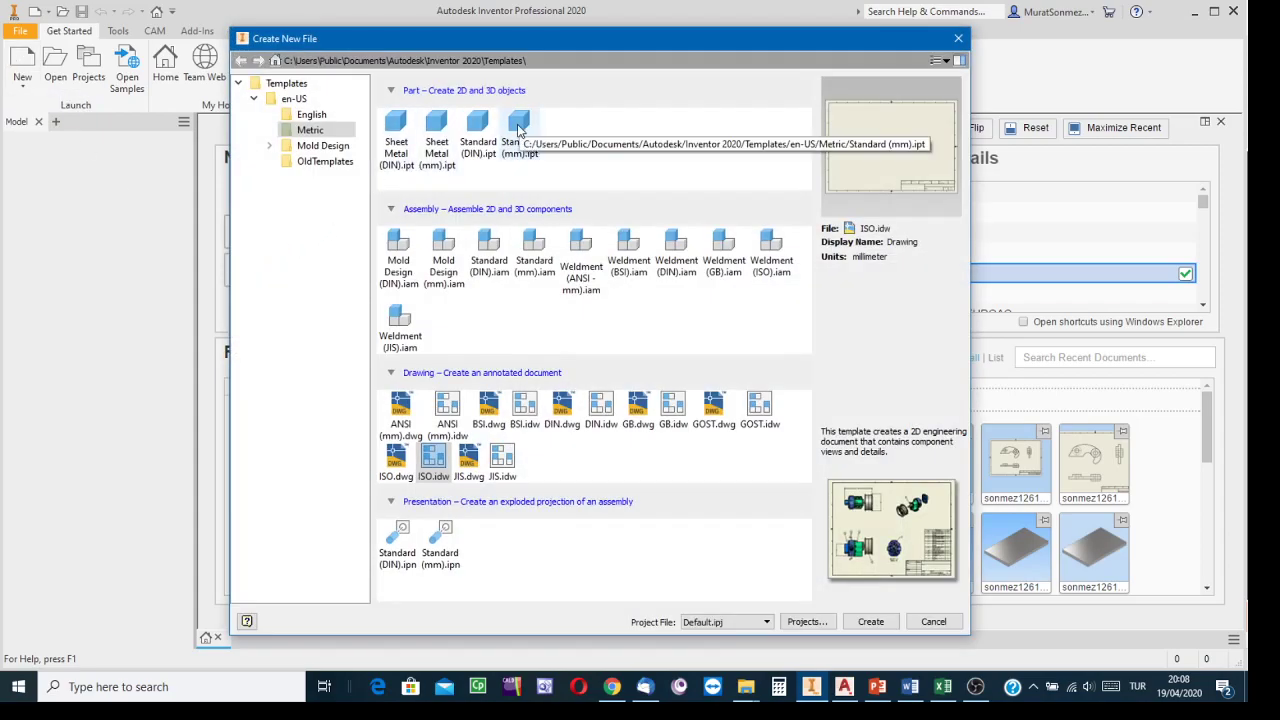
left_click(518, 128)
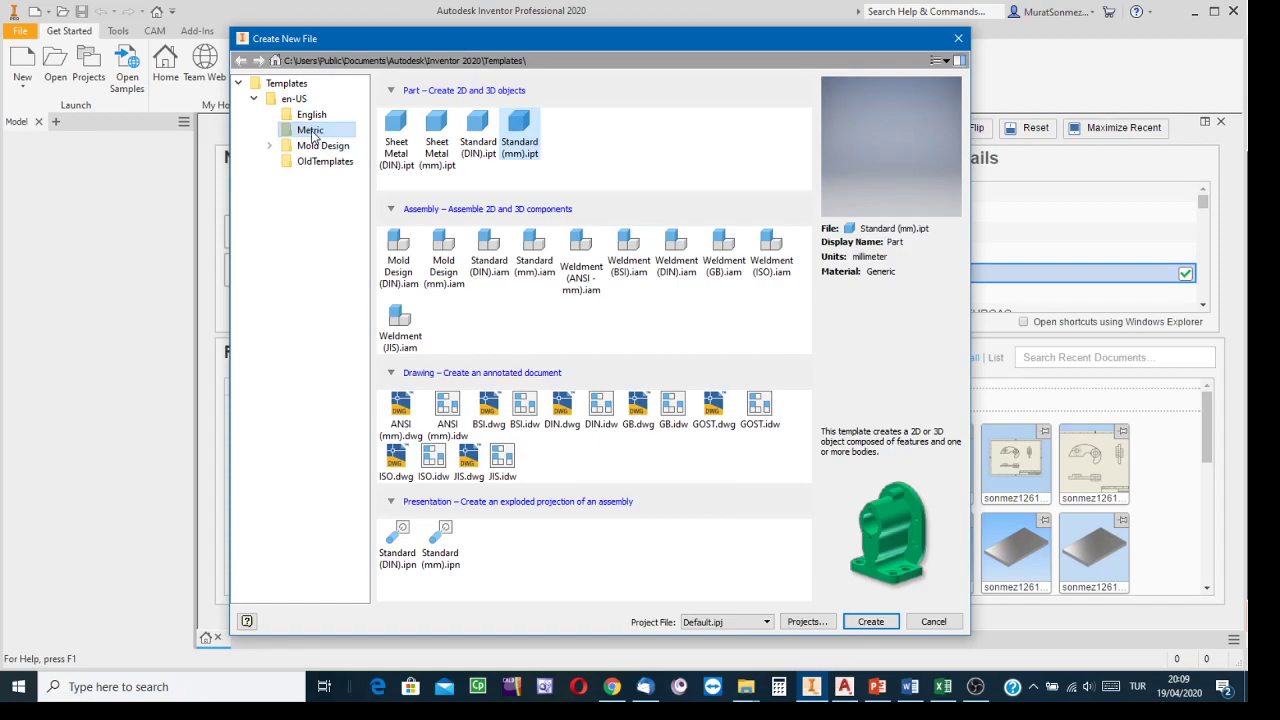
left_click(866, 624)
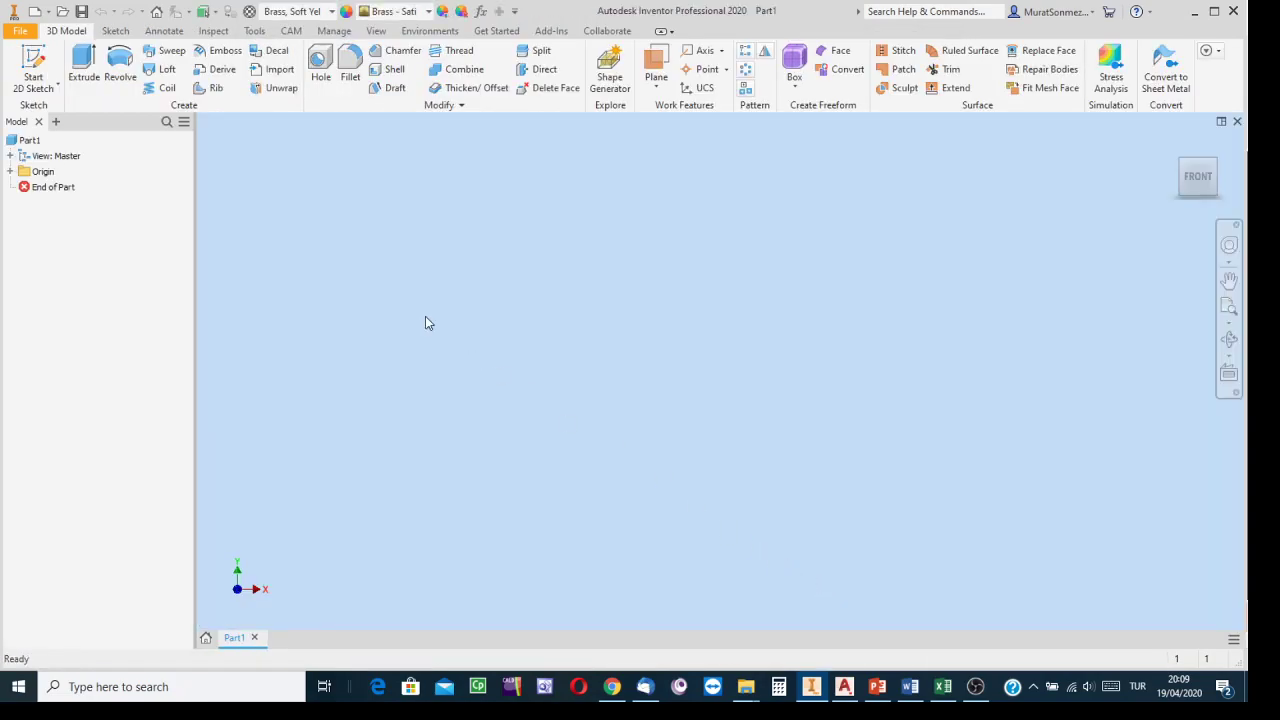
left_click(27, 62)
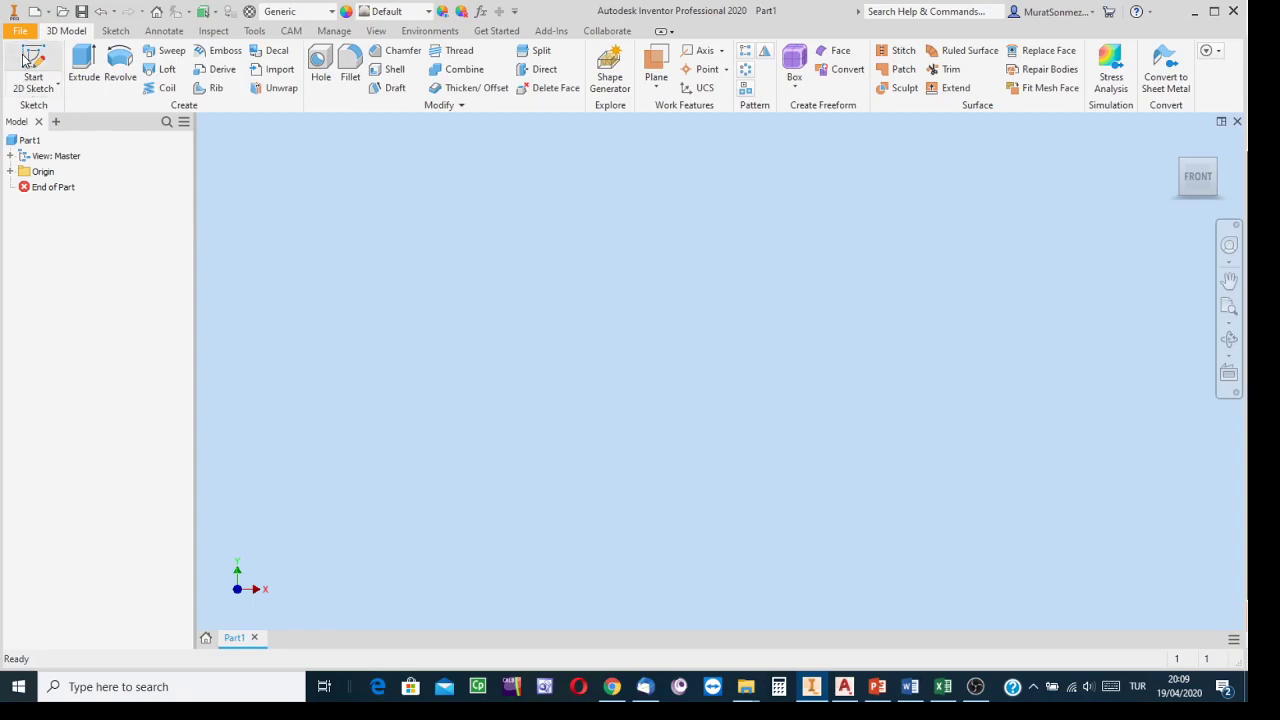
left_click(876, 392)
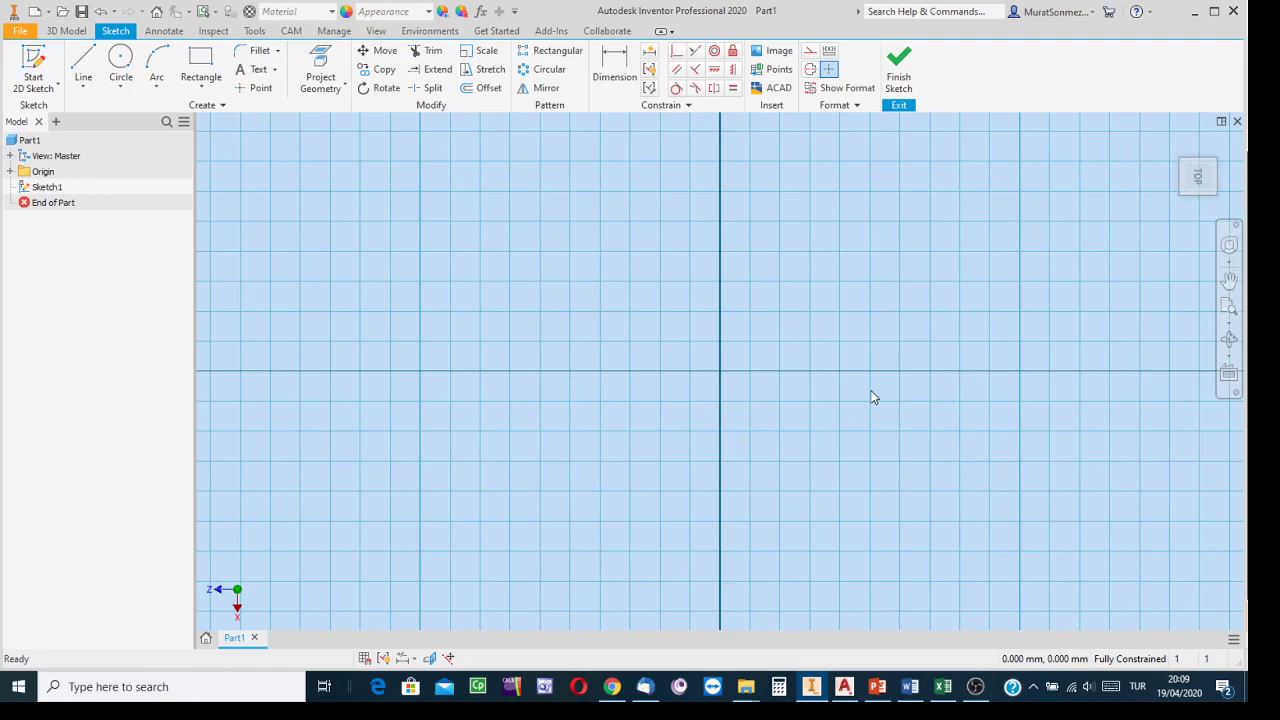
Sketch a two-corner rectangle about 37 mm long around the sketch origin
left_click(204, 66)
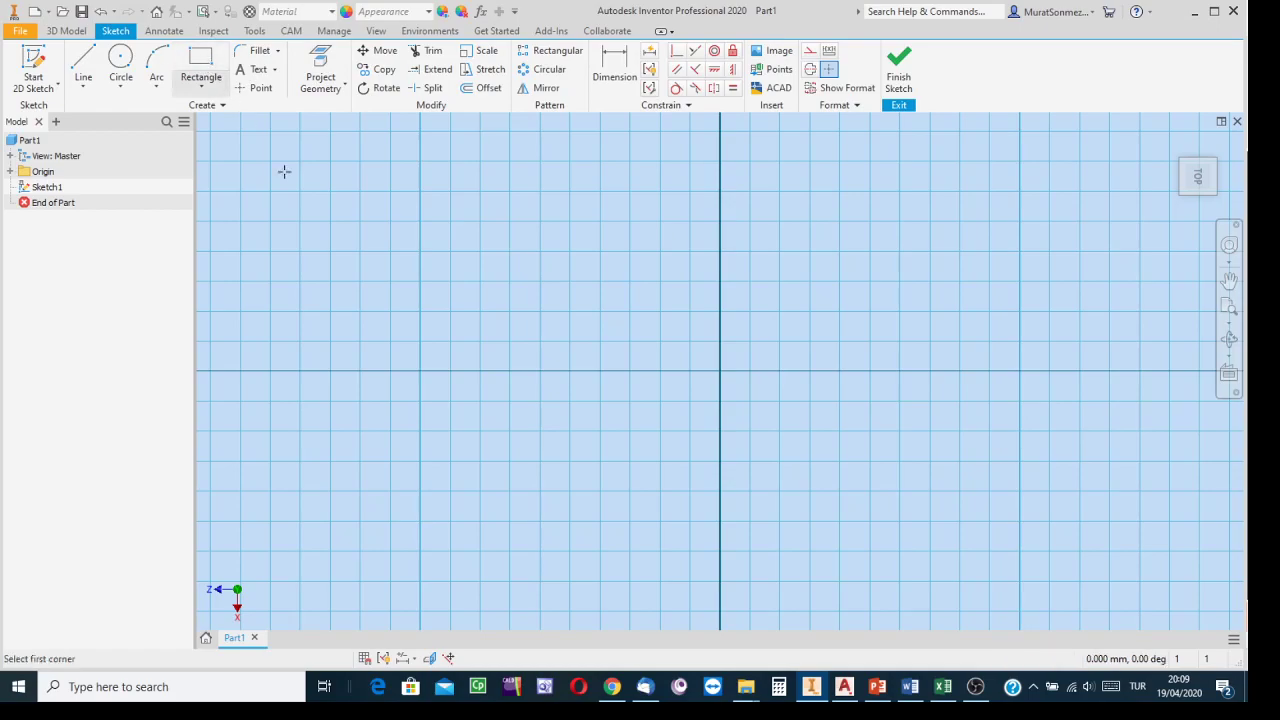
left_click(420, 247)
left_click(973, 547)
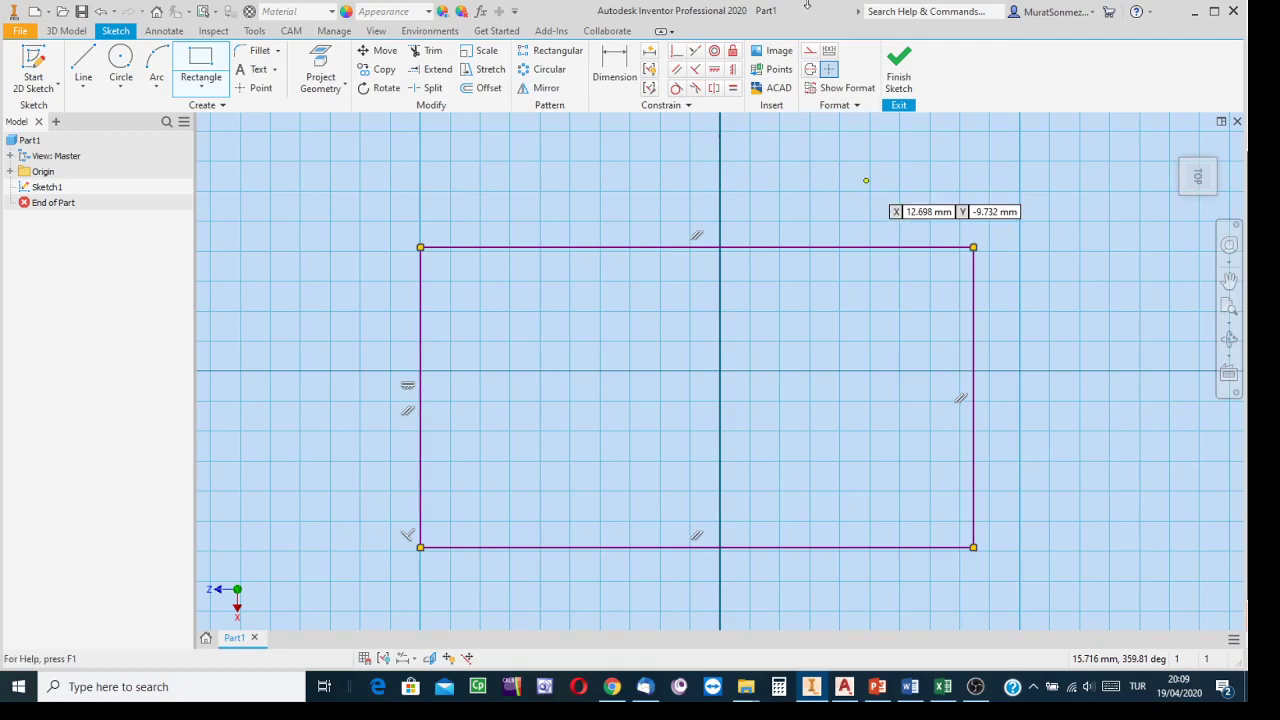
Dimension the rectangle's horizontal length between its two vertical sides and set it to 200 mm
left_click(614, 70)
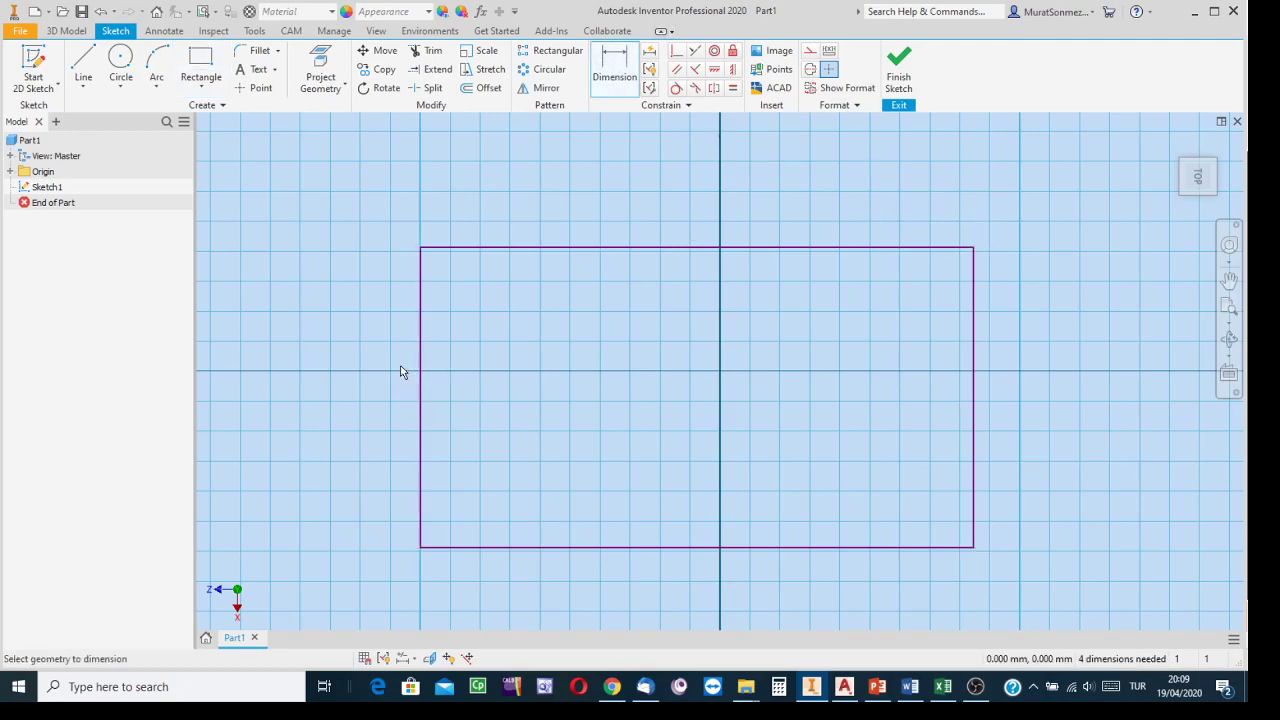
left_click(421, 372)
left_click(976, 348)
left_click(757, 207)
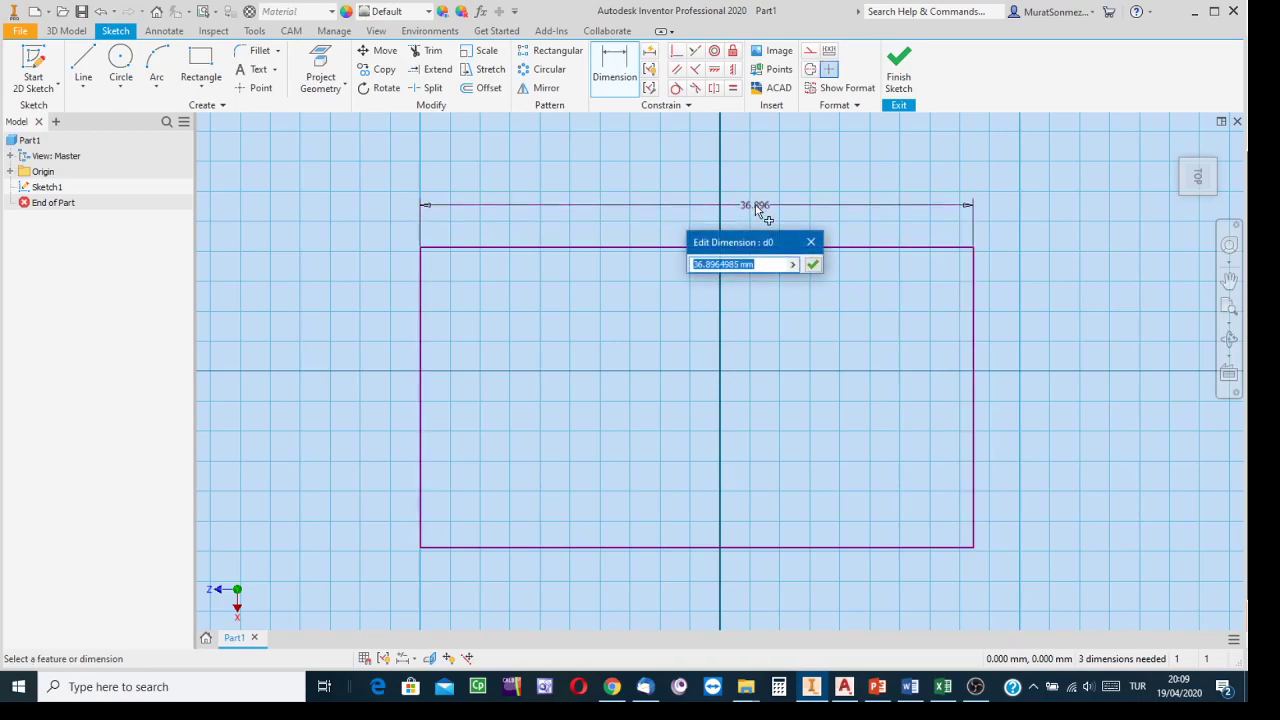
type("200")
key("Return")
Dimension the distance between the rectangle's two horizontal sides as 200 mm and finish the sketch
scroll(826, 275, "down", 3)
scroll(836, 280, "up", 5)
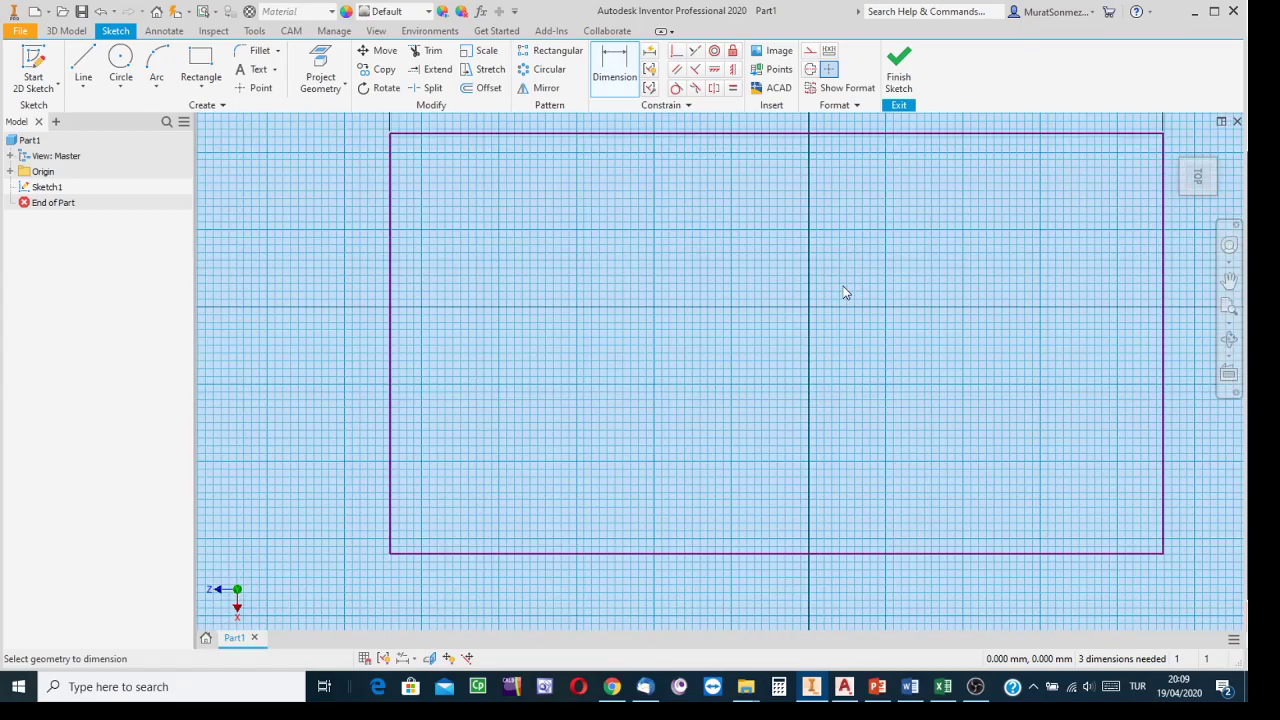
middle_click_drag(830, 283, 705, 305)
left_click(717, 158)
left_click(777, 576)
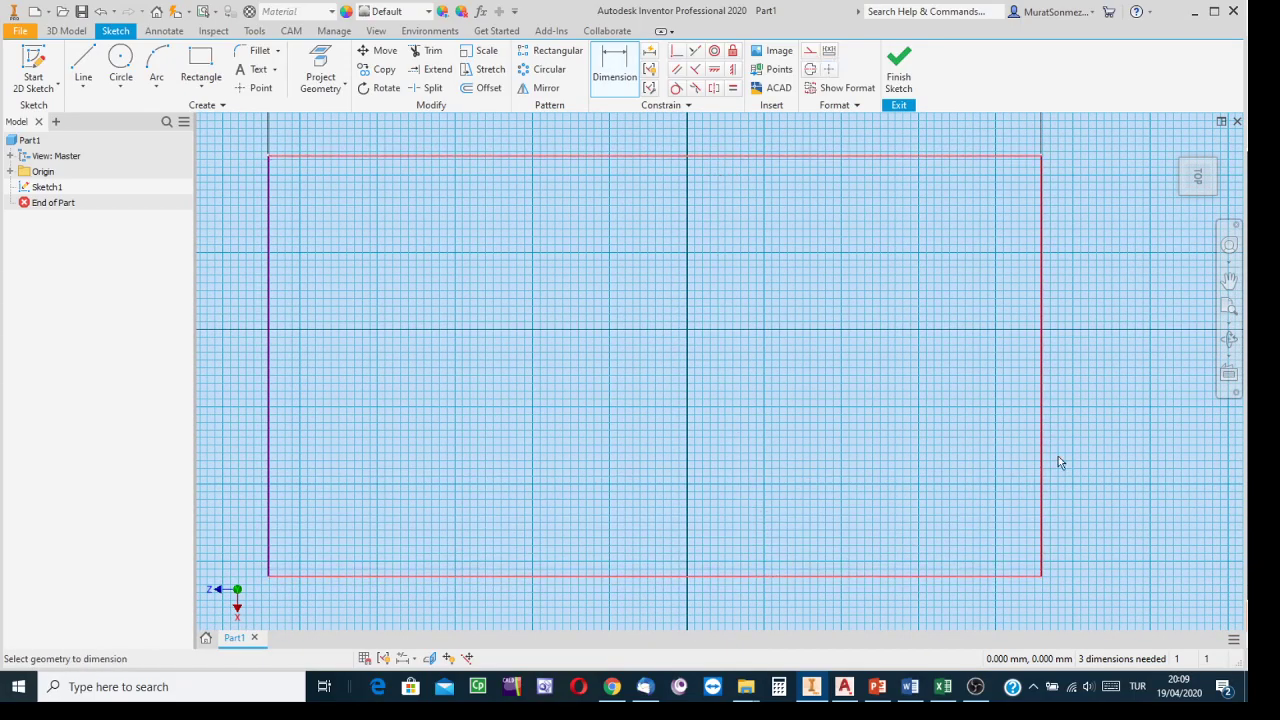
left_click(1111, 352)
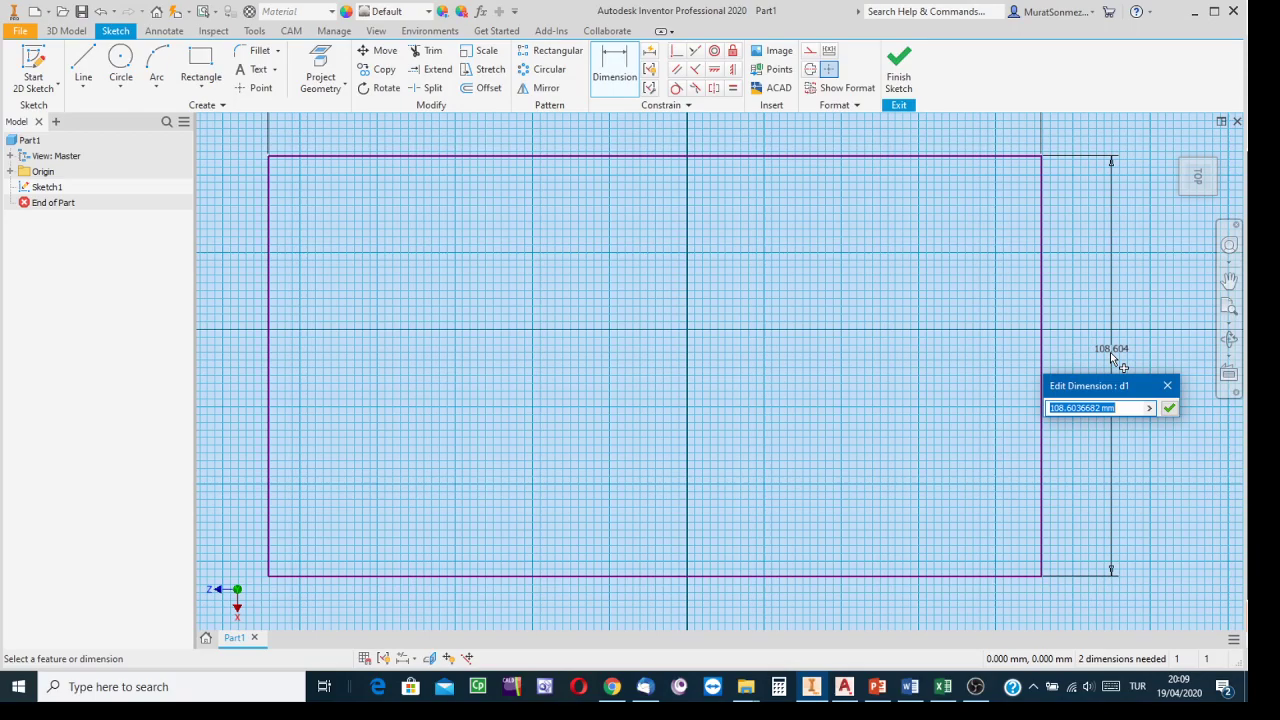
type("200")
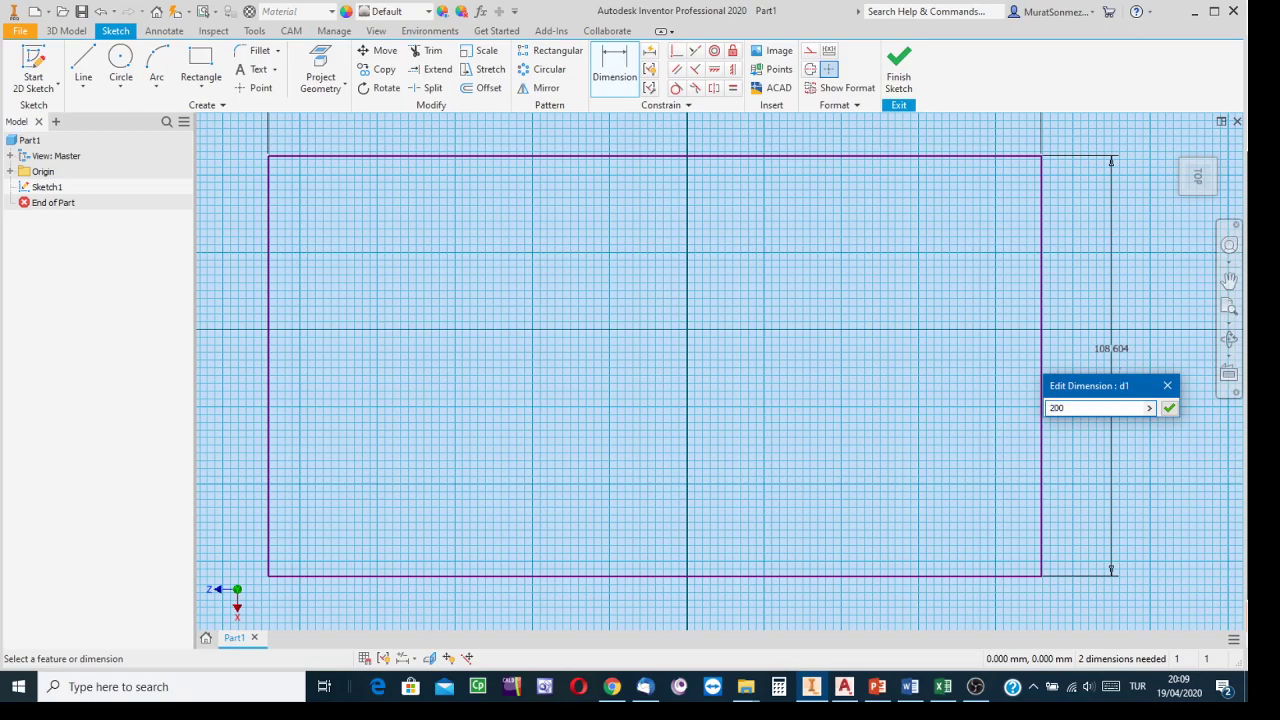
key("Return")
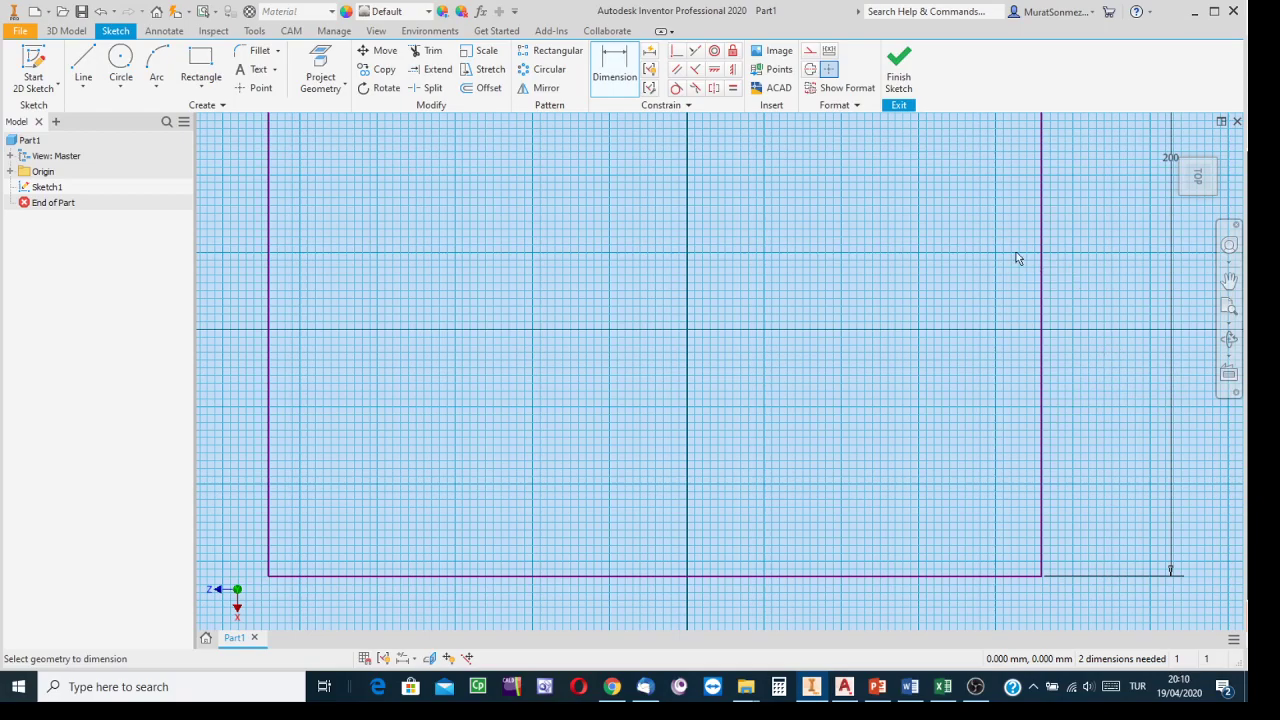
left_click(898, 57)
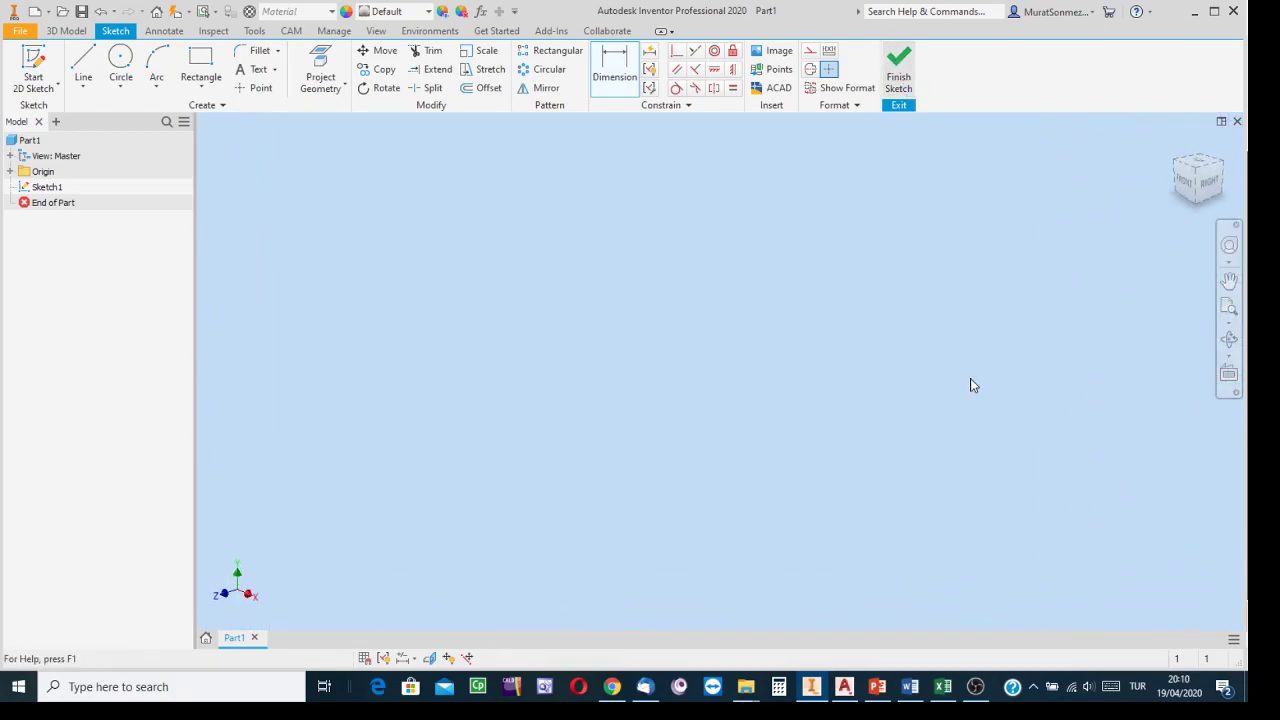
Extrude the square profile upward by 60 mm to form a solid block
left_click(86, 57)
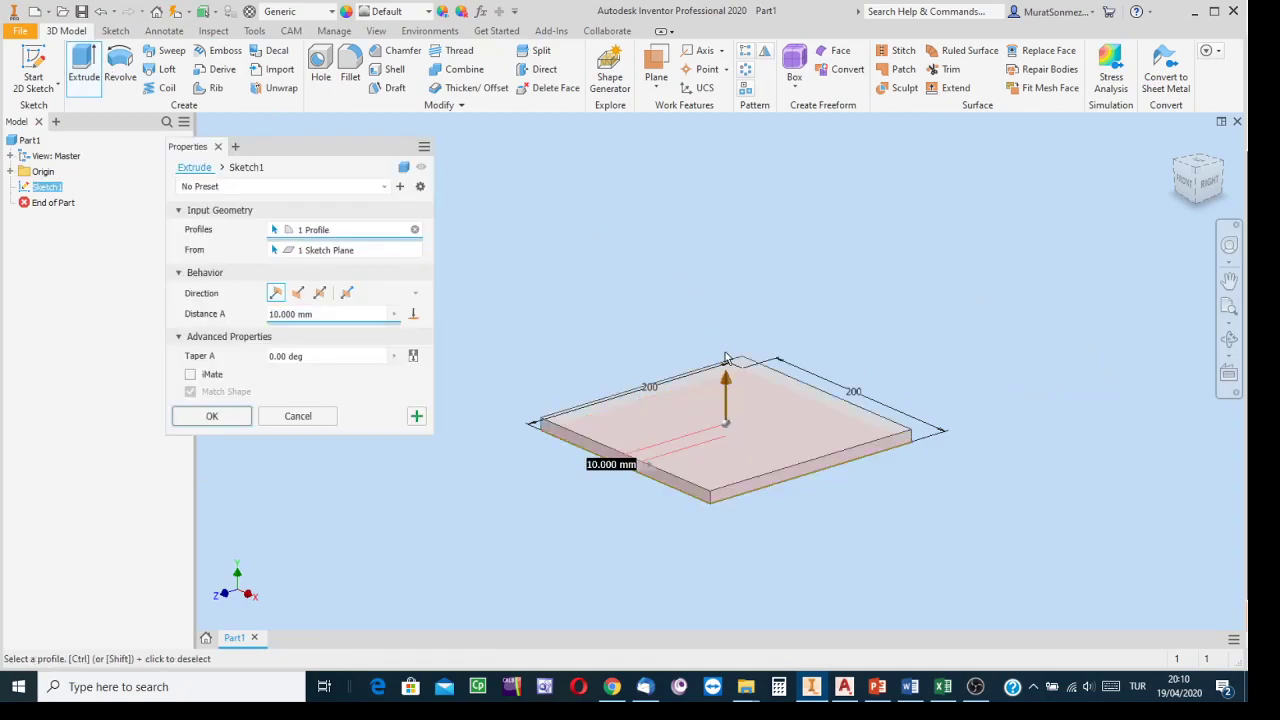
left_click_drag(727, 380, 731, 297)
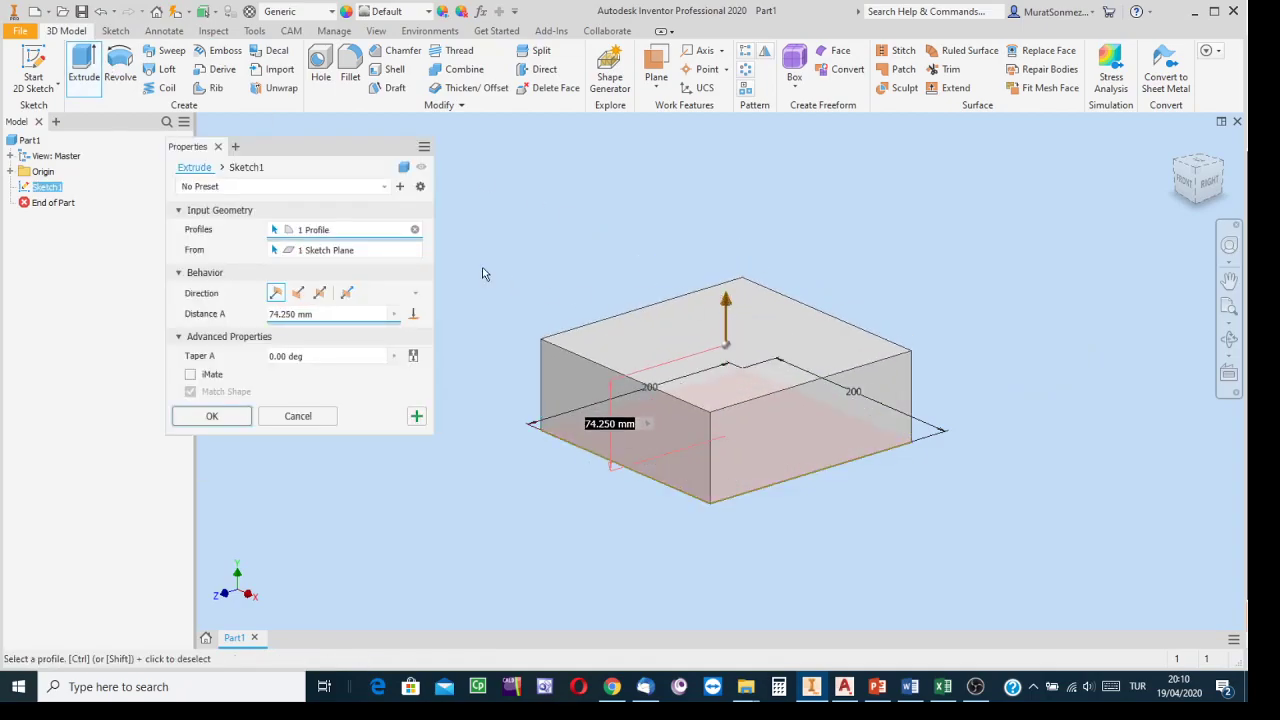
left_click(320, 316)
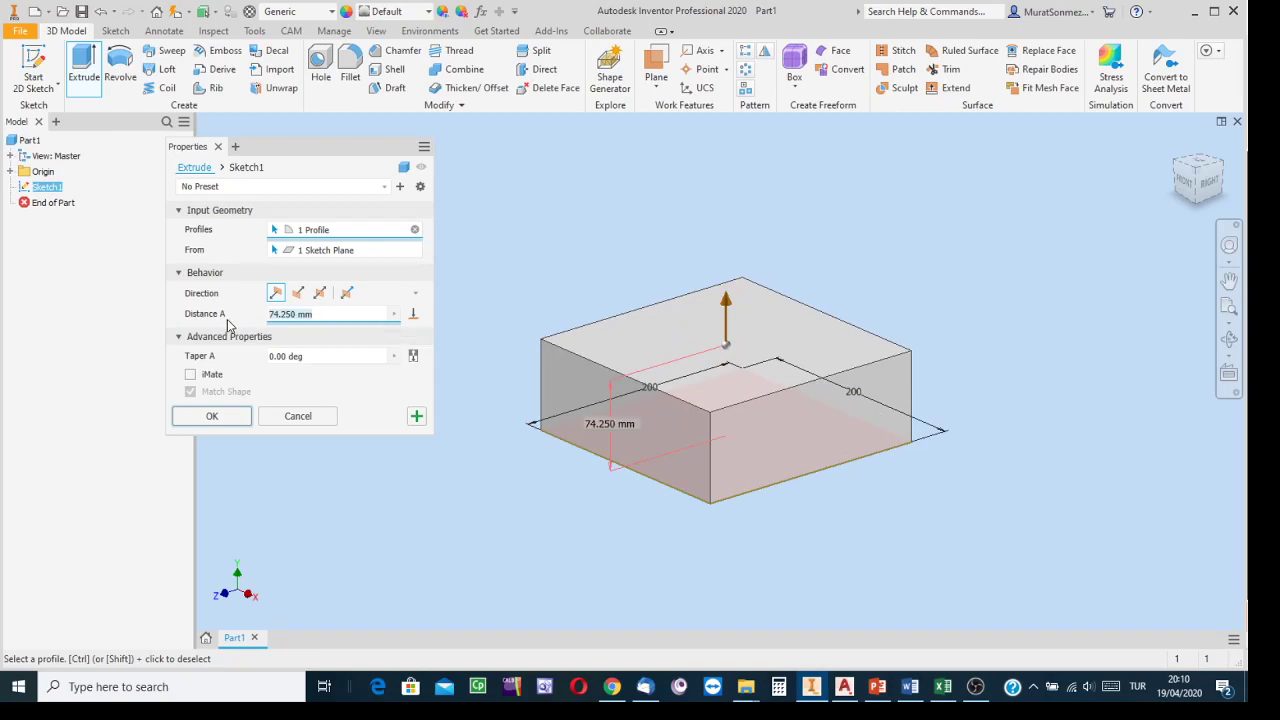
type("60")
left_click(212, 416)
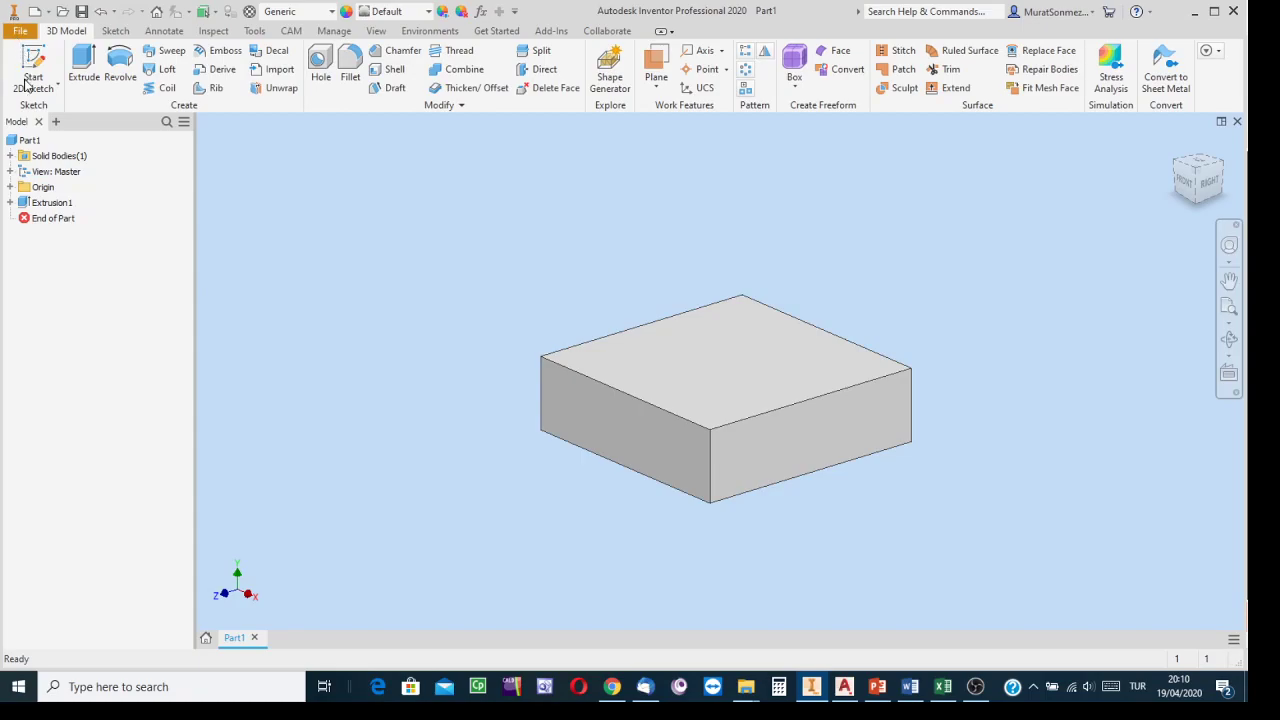
Save the block part in the CW folder under a file name ending in cw15april17
left_click(20, 31)
left_click(55, 194)
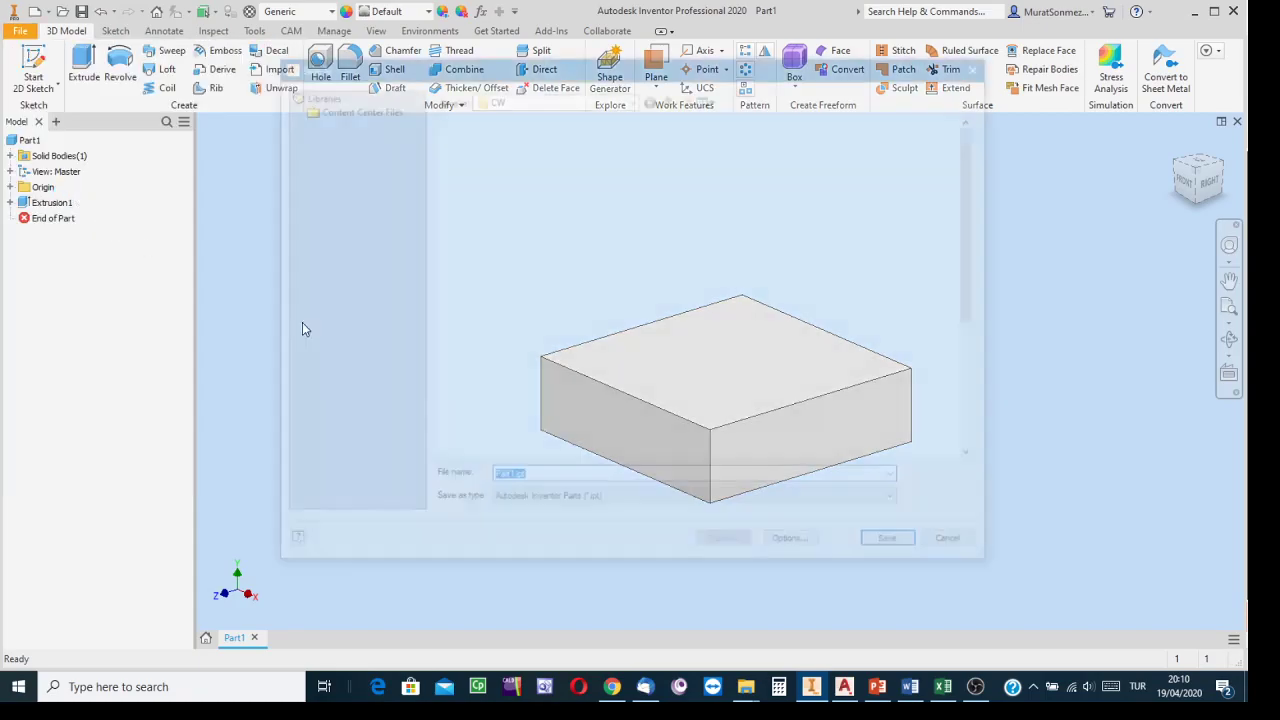
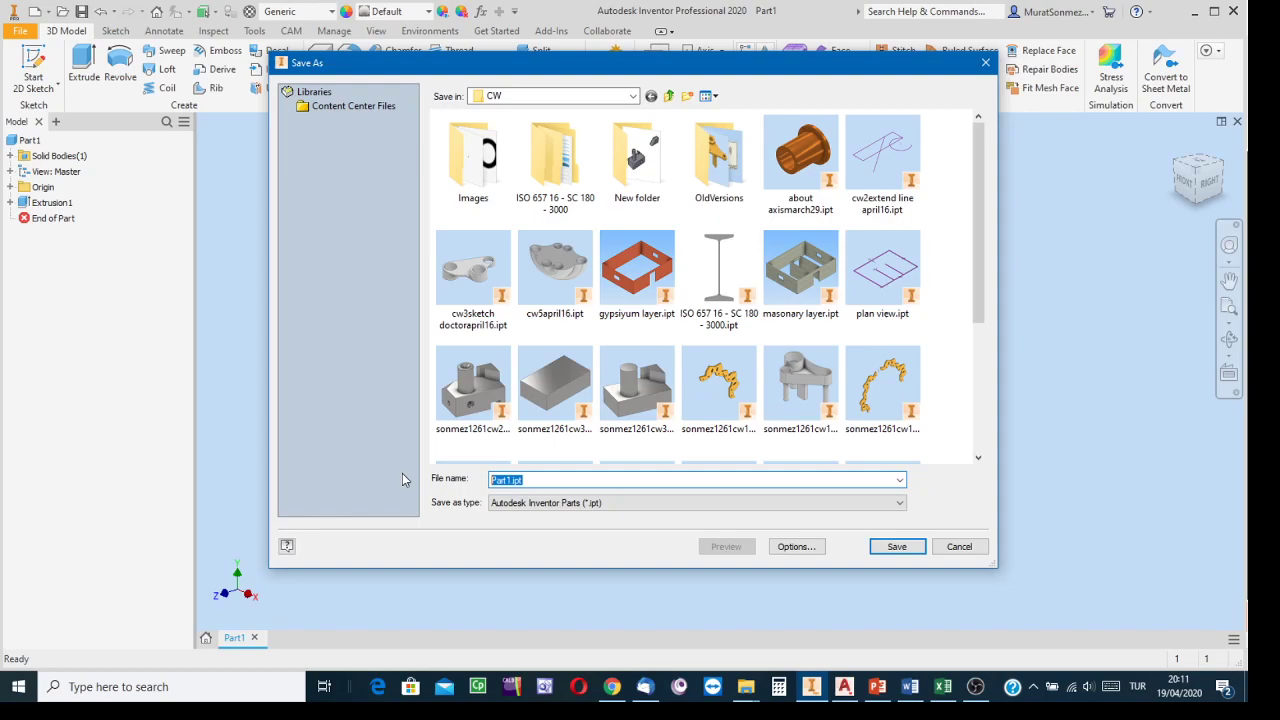
type("sonmez1261")
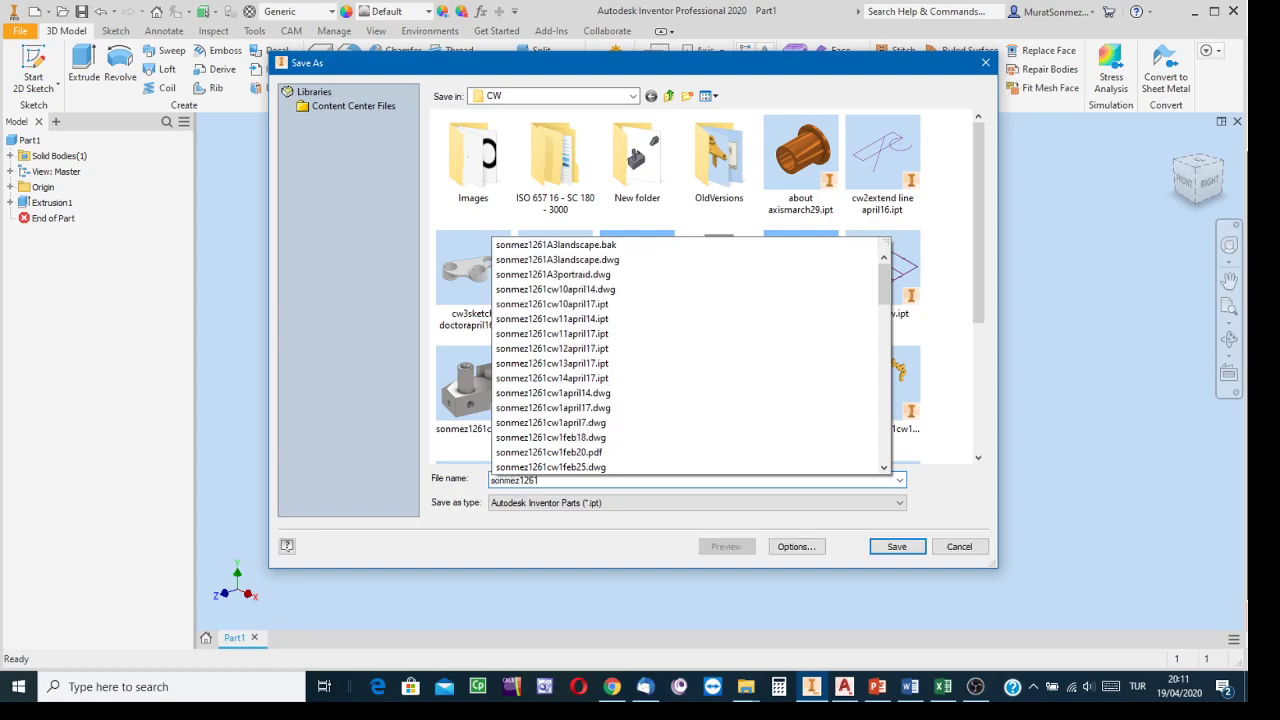
type("cw15")
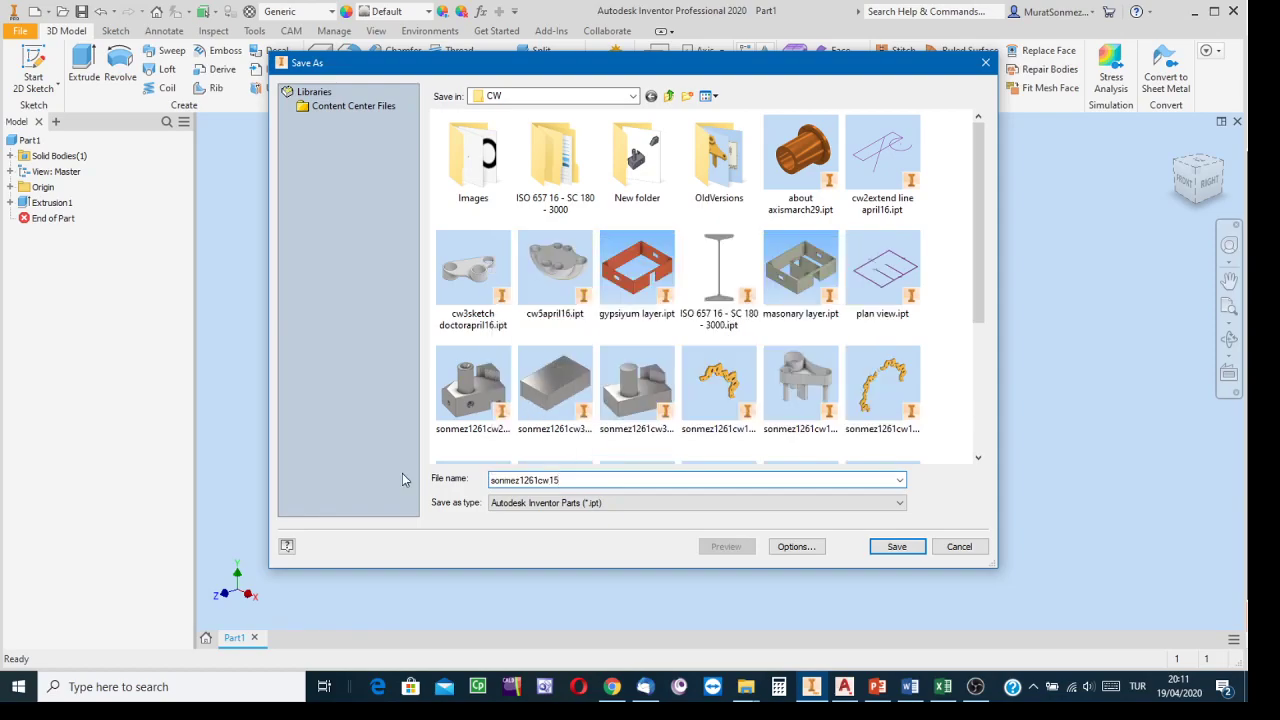
type("april17")
left_click(895, 546)
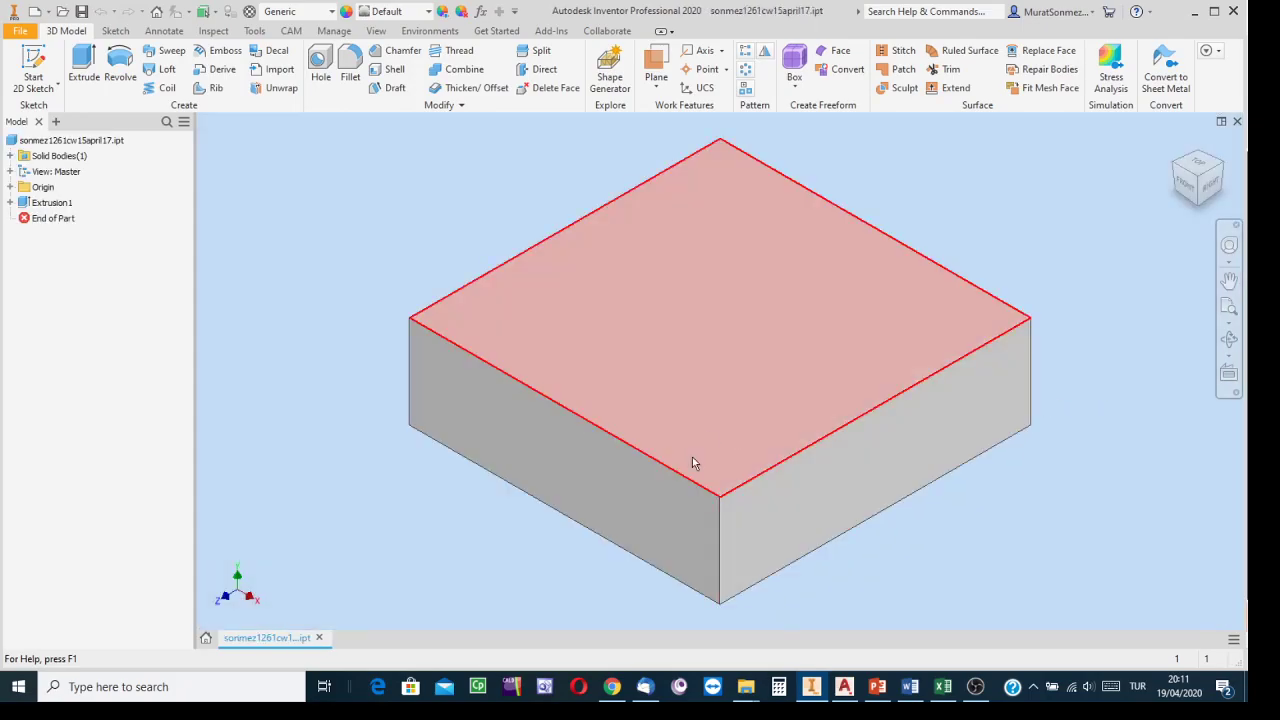
Start a sketch on the block's top face and draw a circle about 25 mm in diameter near its lower-left corner
left_click(674, 343)
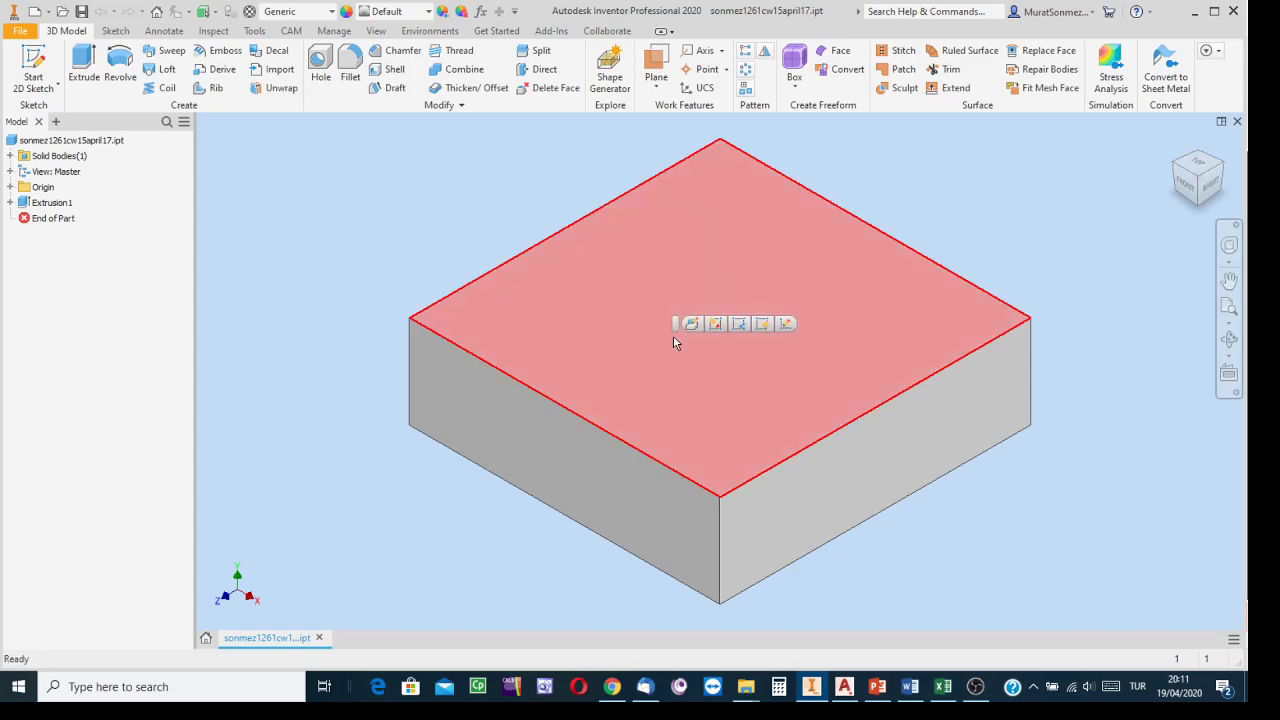
right_click(673, 340)
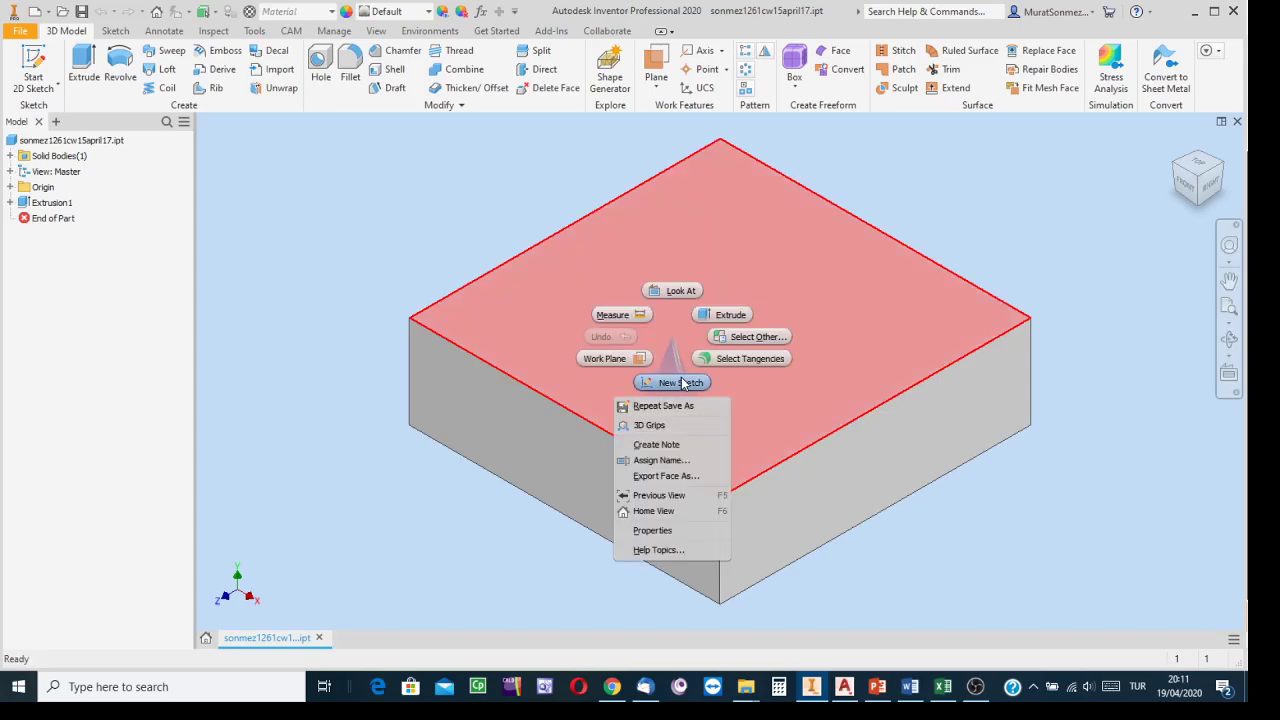
left_click(683, 381)
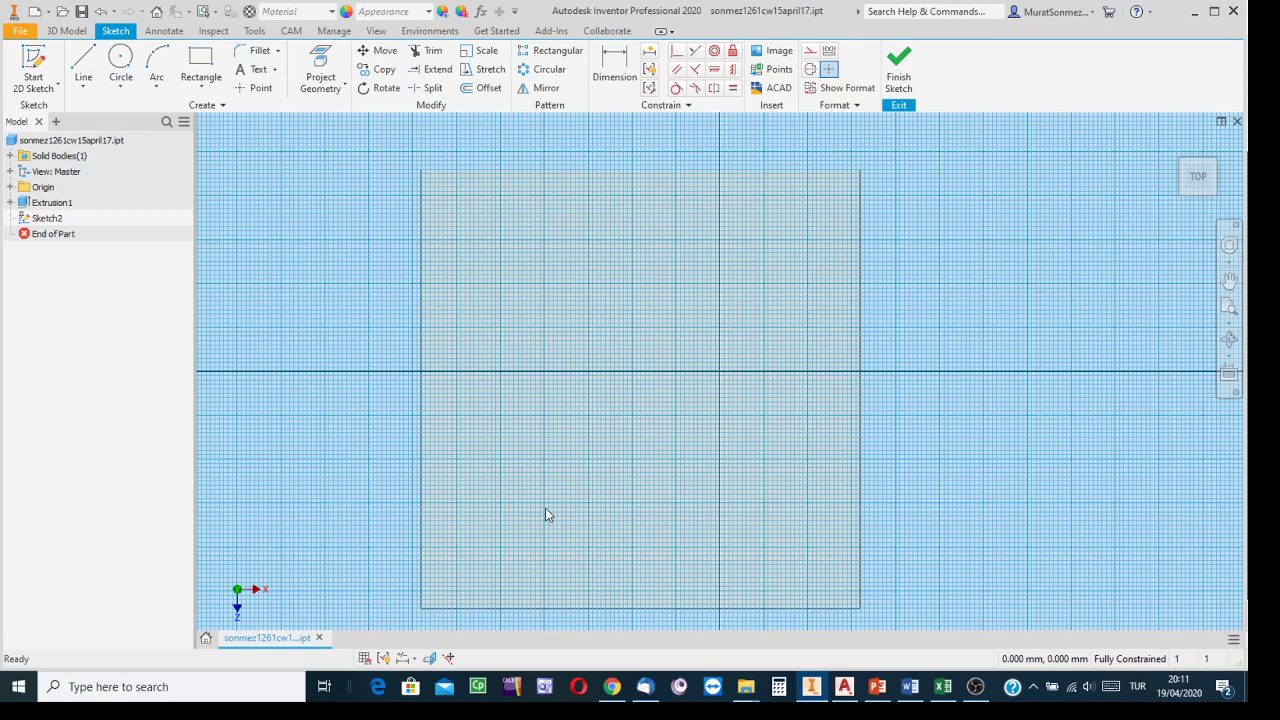
left_click(120, 60)
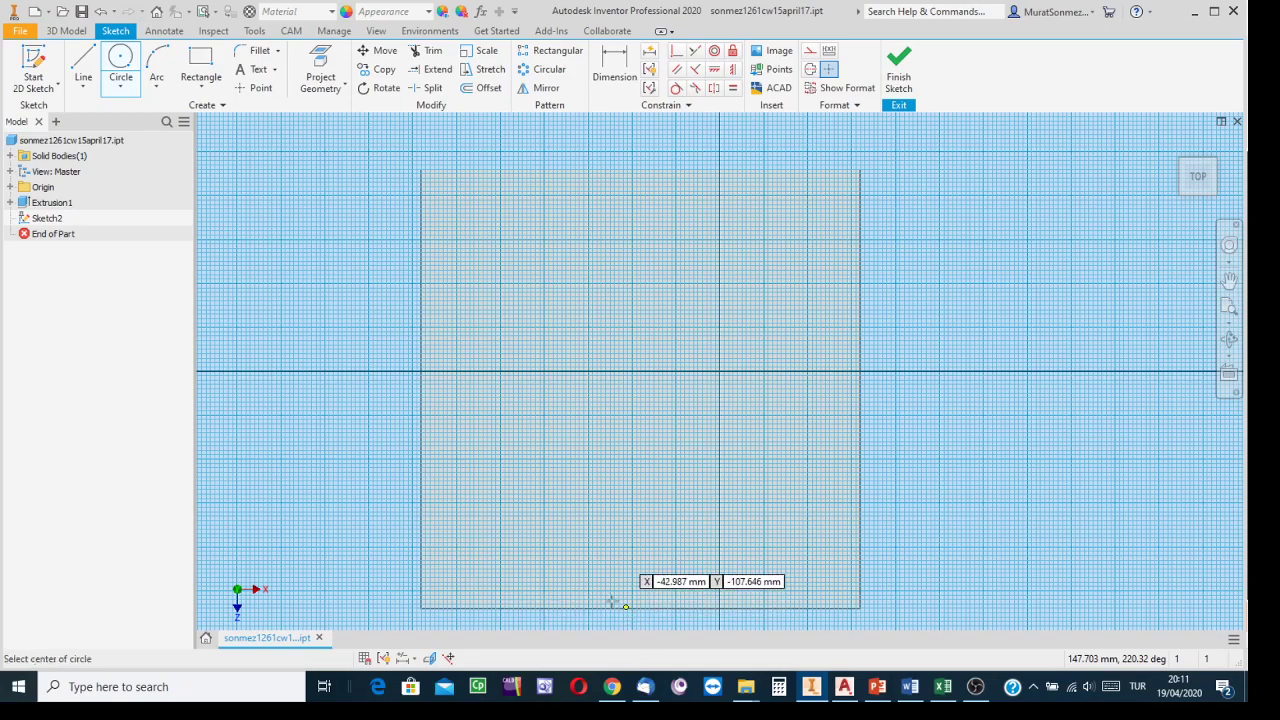
left_click(464, 552)
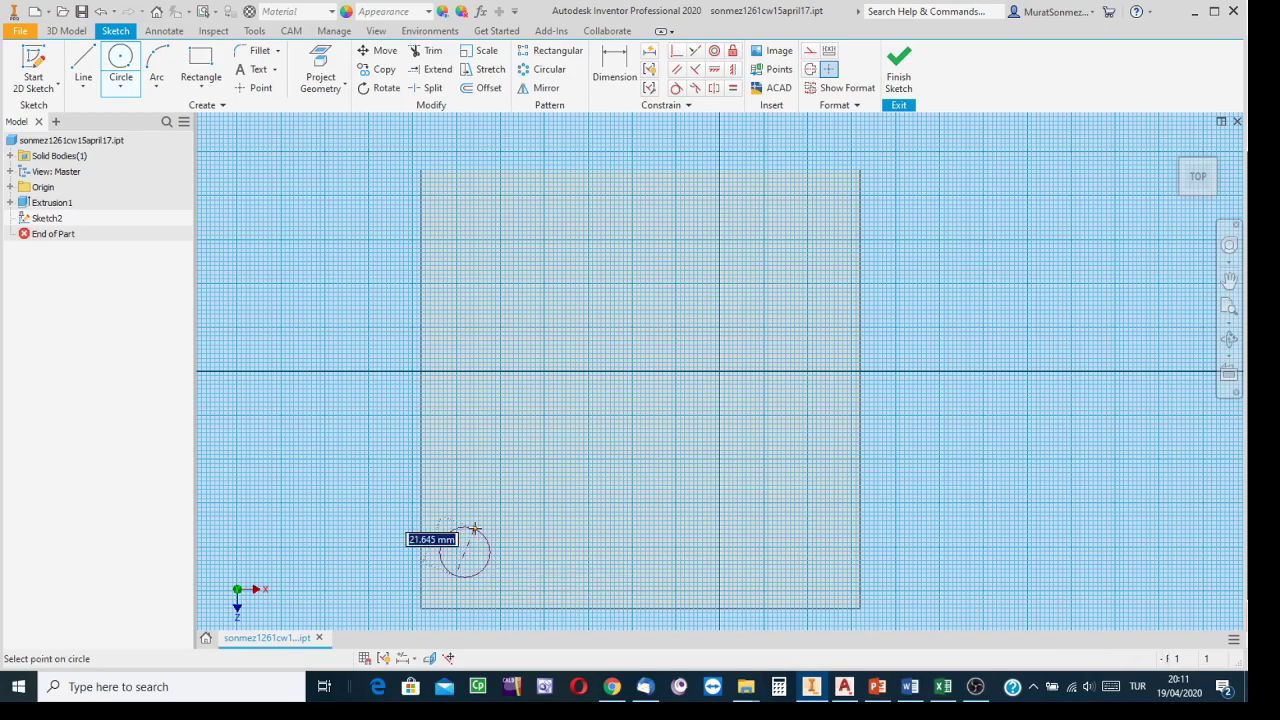
left_click(484, 533)
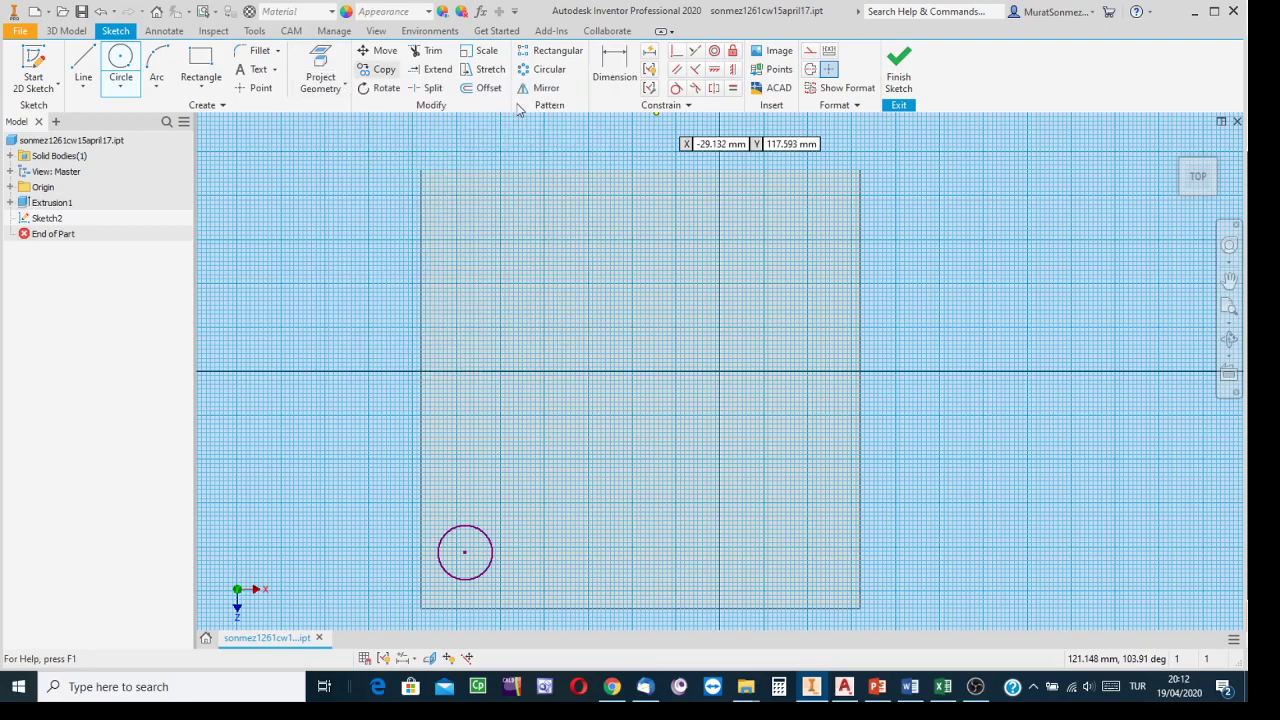
Project the top face's left and lower edges into the sketch as reference geometry
left_click(320, 78)
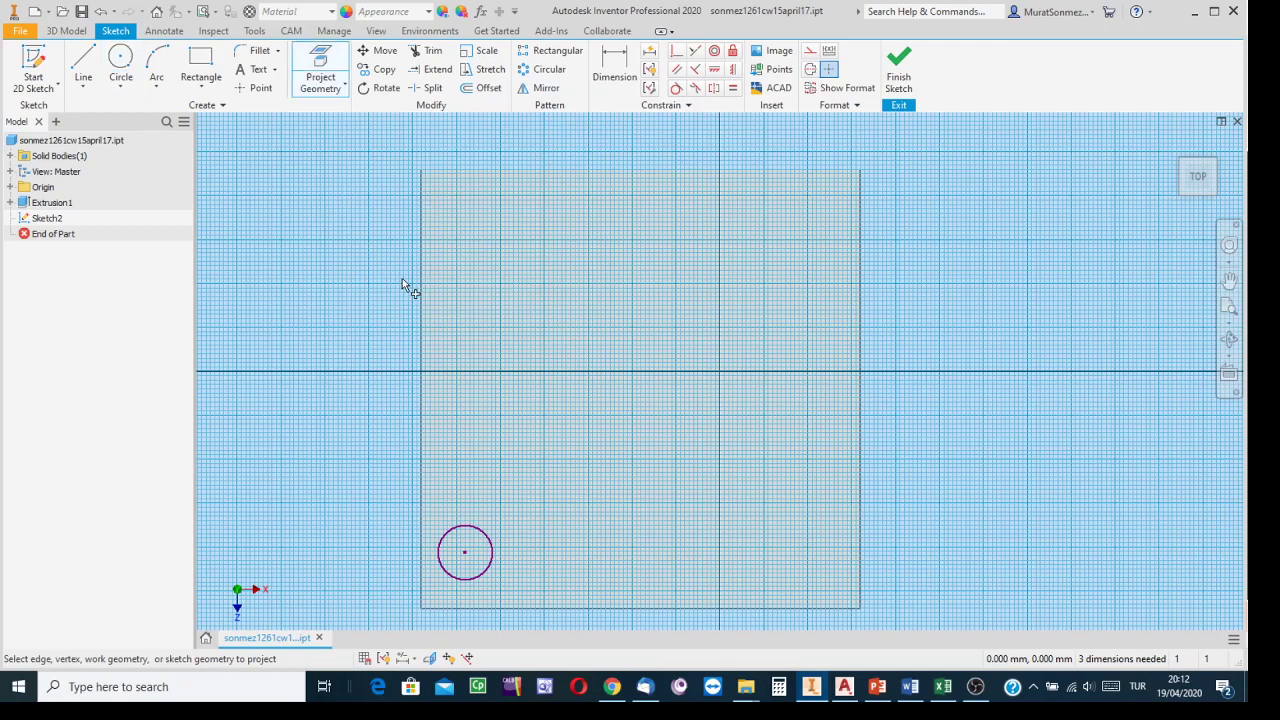
left_click(422, 291)
left_click(489, 609)
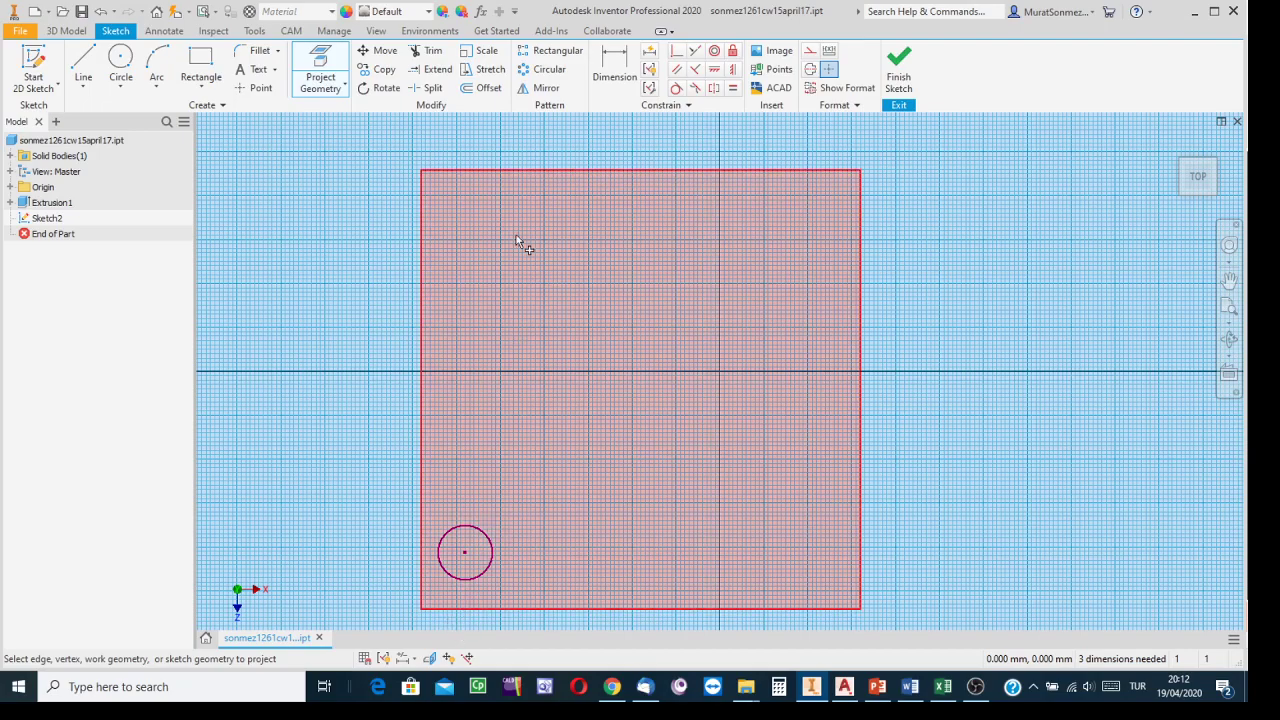
Dimension the horizontal distance from the projected left edge to the circle's centre as 10 mm
left_click(620, 68)
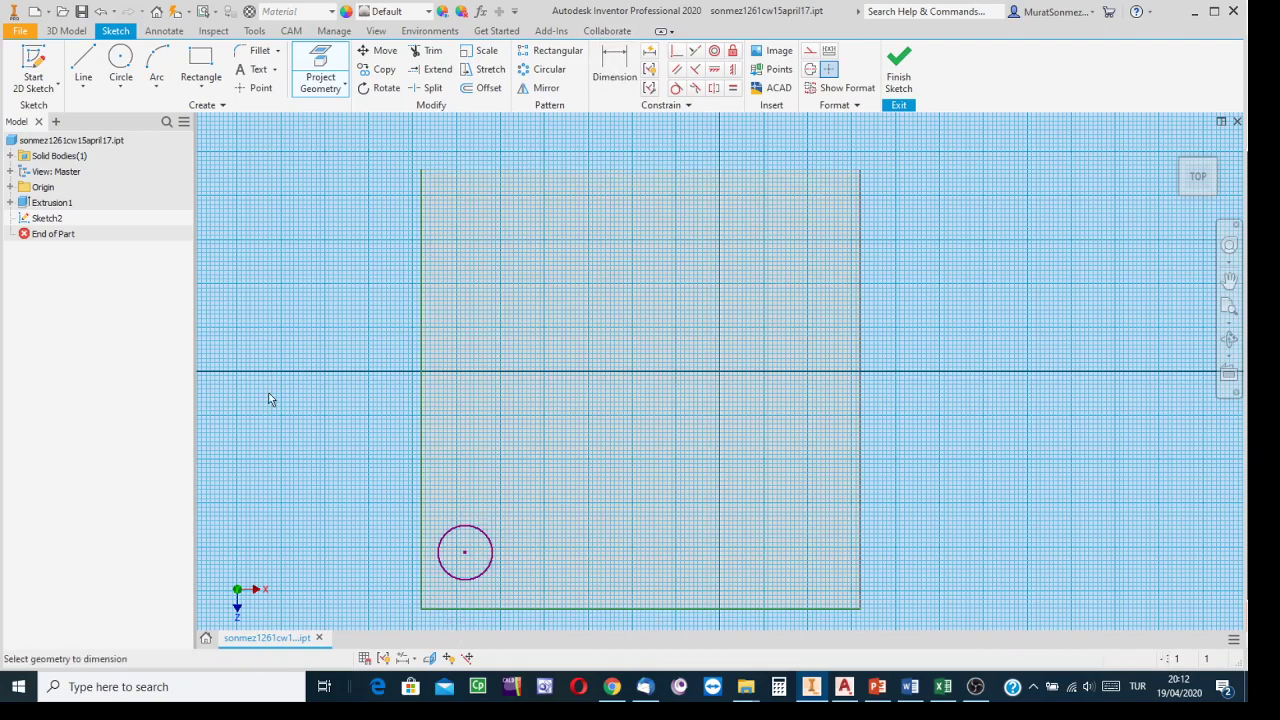
left_click(422, 530)
left_click(455, 543)
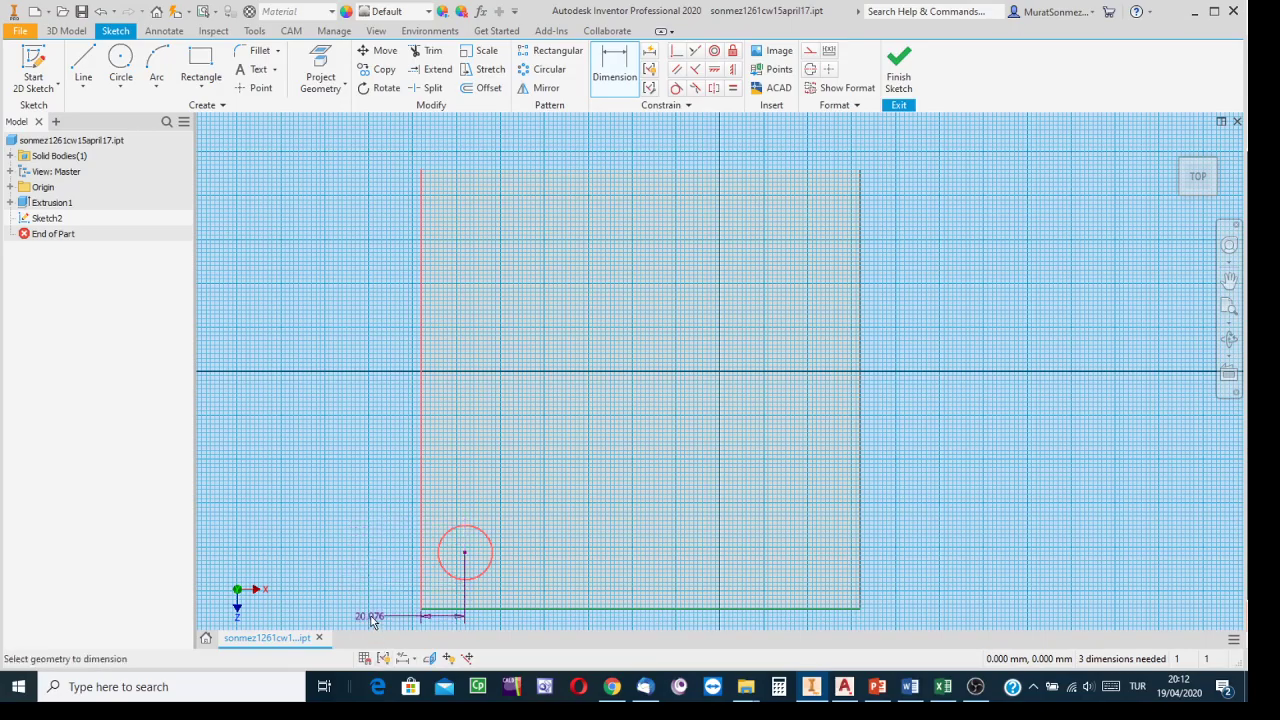
middle_click_drag(371, 609, 408, 423)
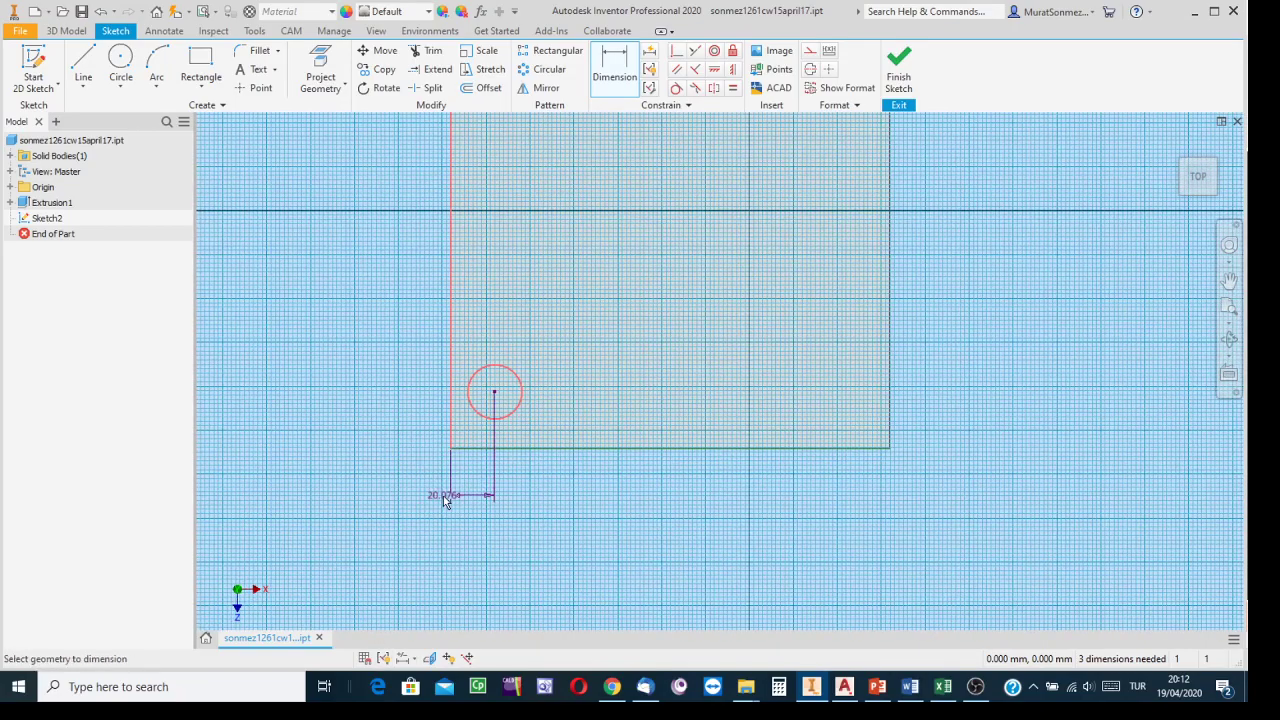
left_click(468, 487)
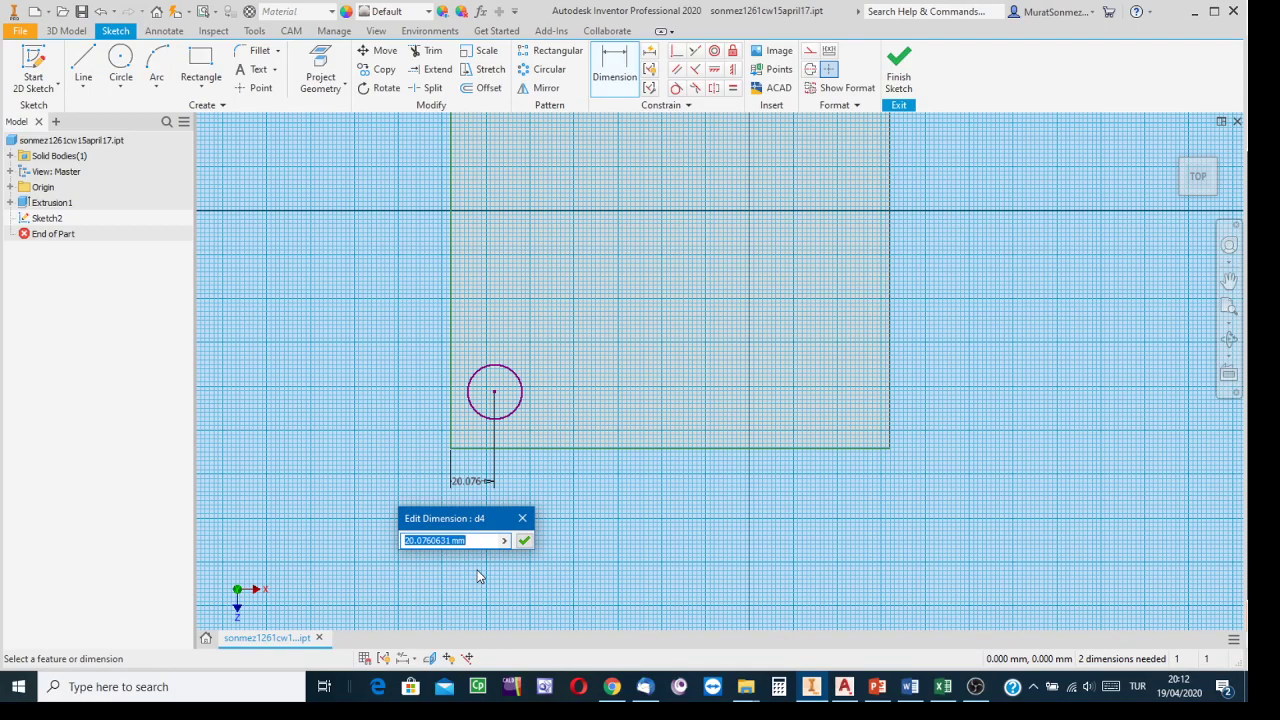
type("10")
key("Return")
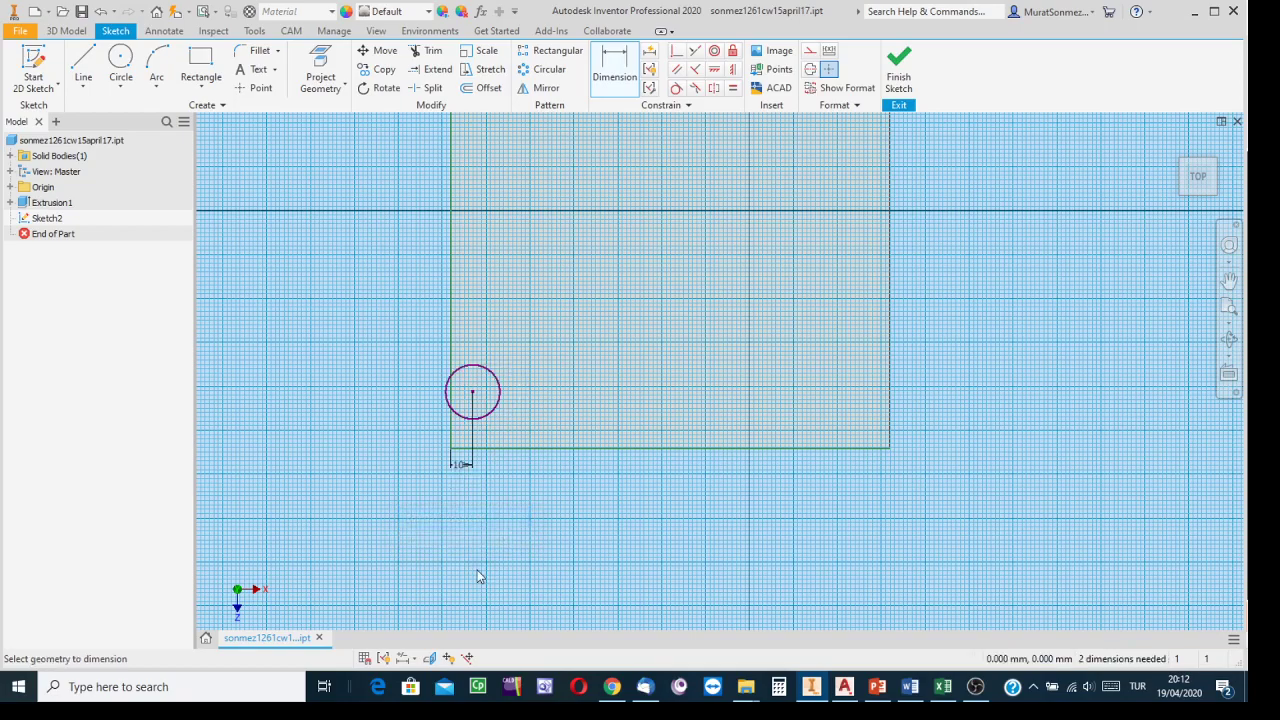
Dimension the vertical distance from the projected lower edge to the circle's centre as 10 mm
left_click(489, 452)
left_click(491, 411)
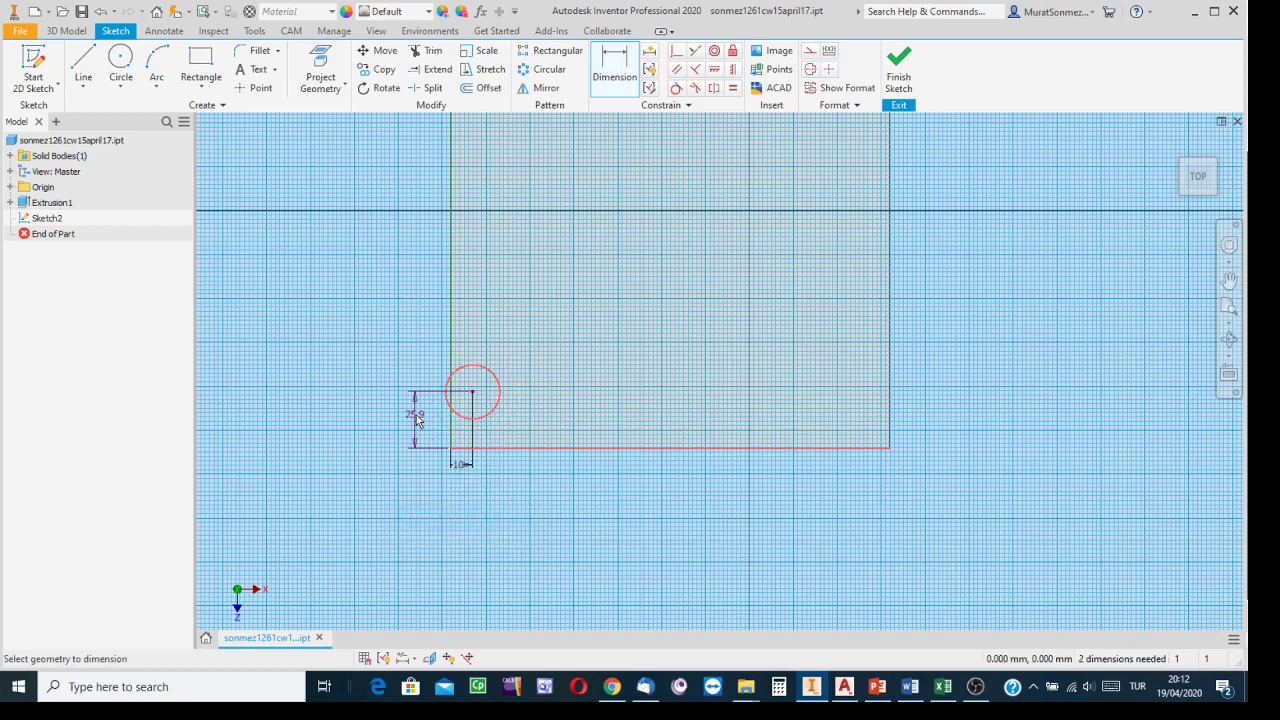
left_click(407, 421)
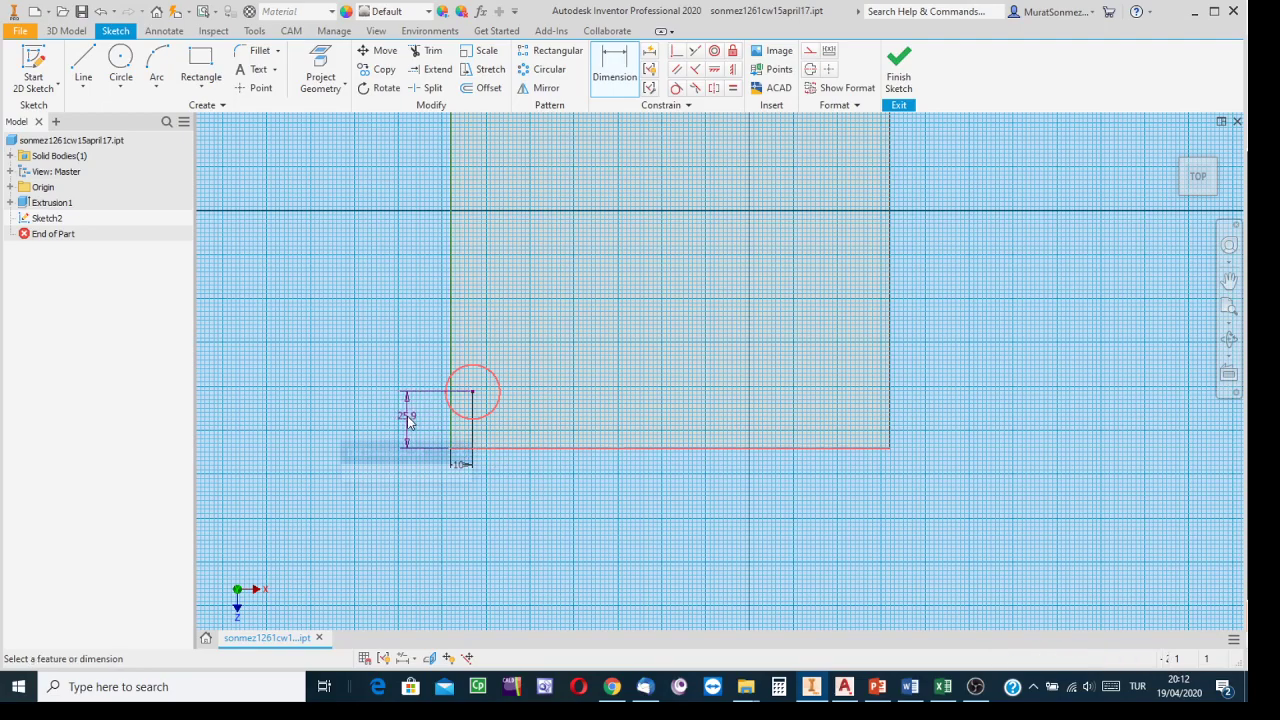
type("1")
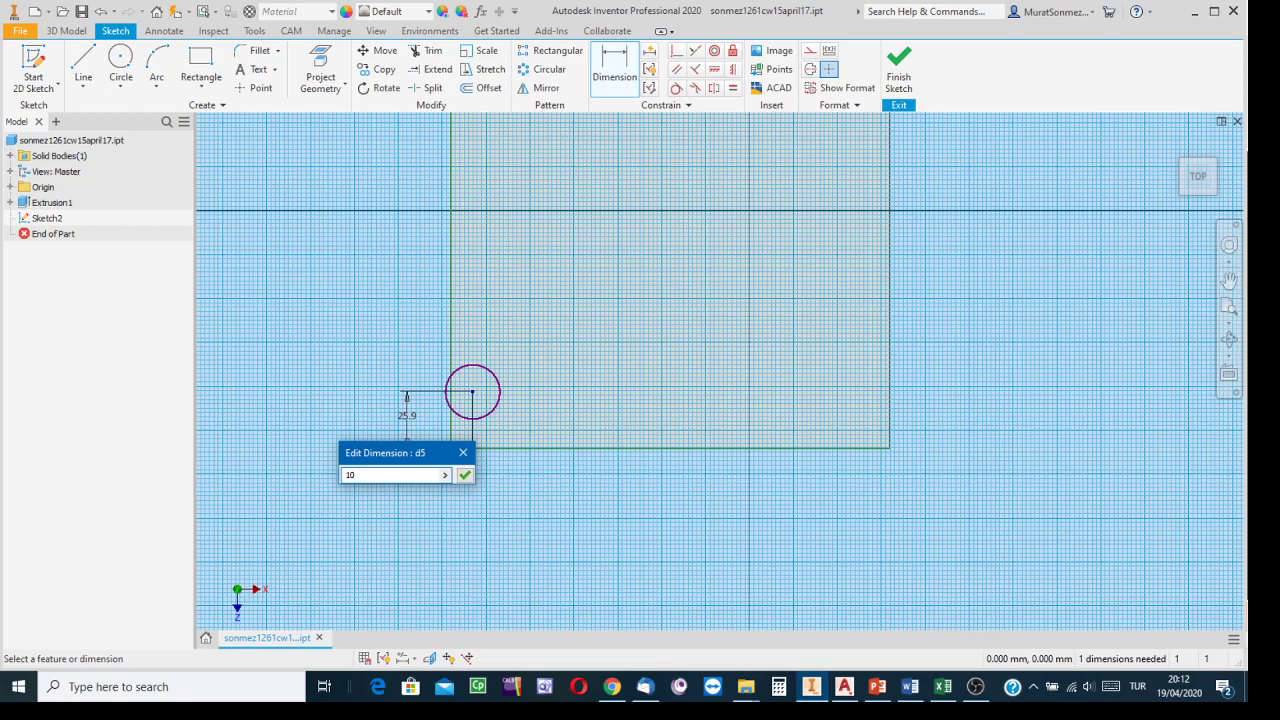
type("0")
key("Return")
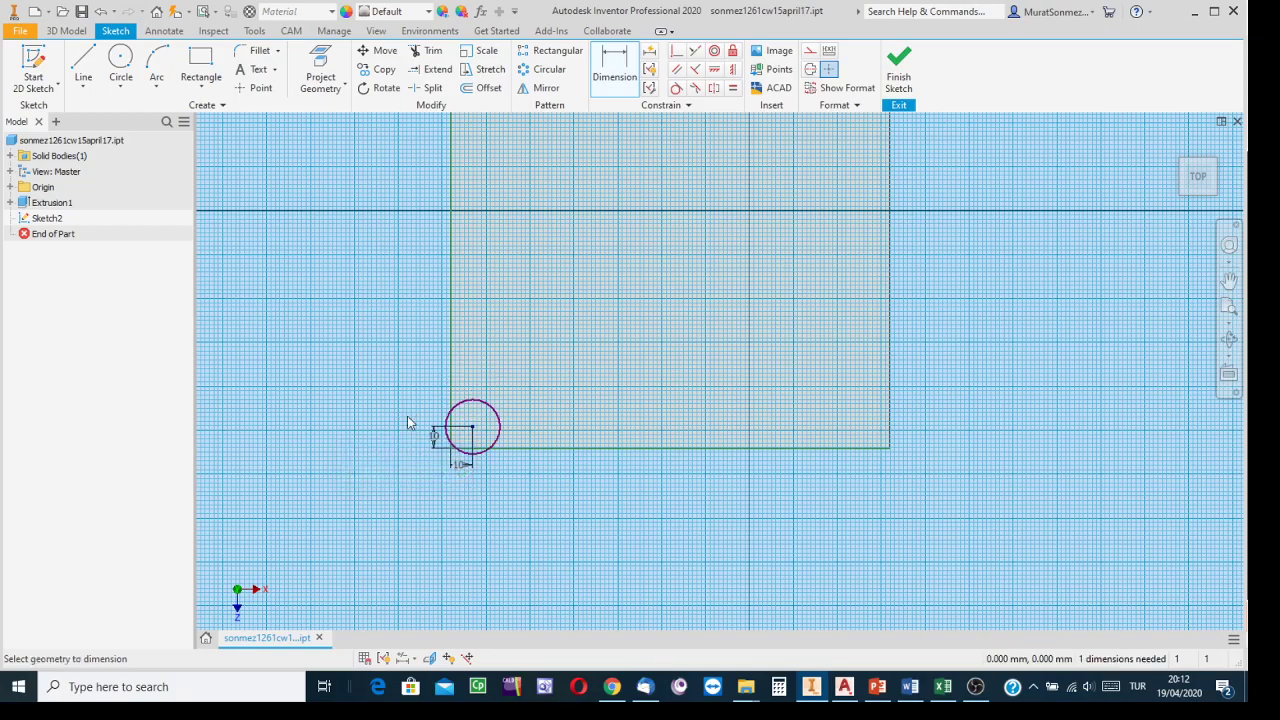
Set the circle's diameter to 12 mm and finish the sketch
left_click(498, 426)
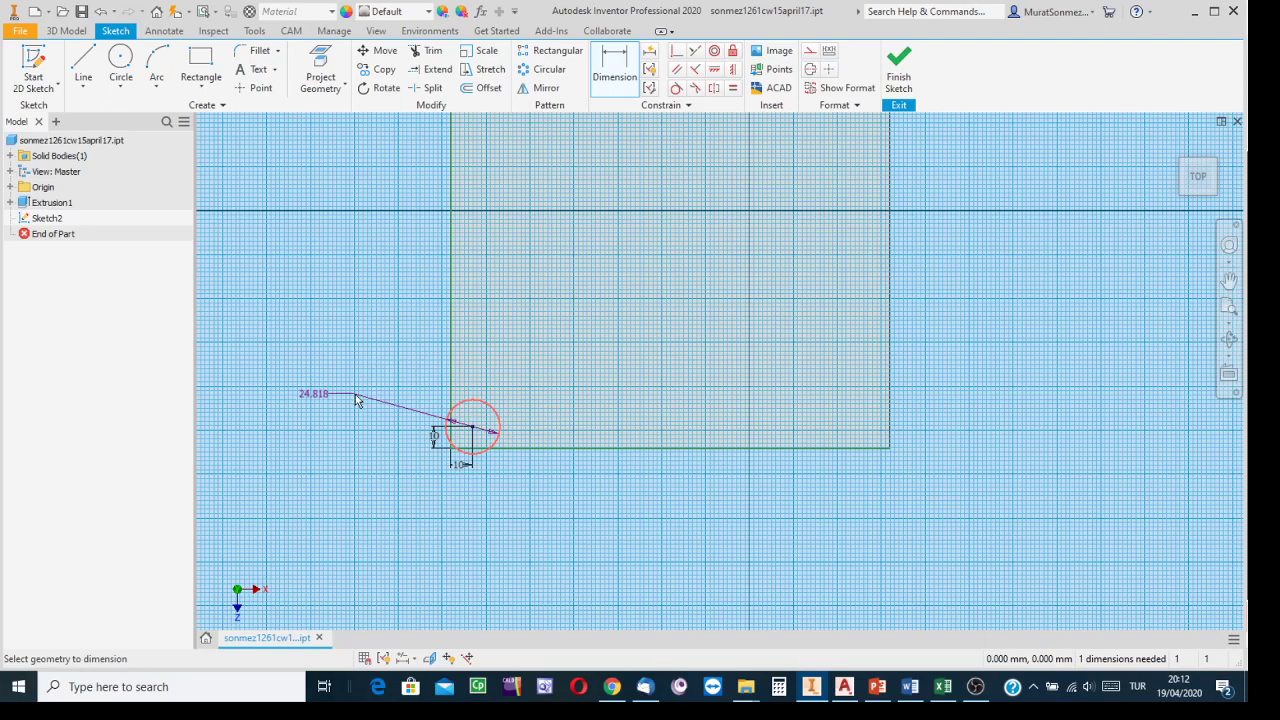
left_click(366, 446)
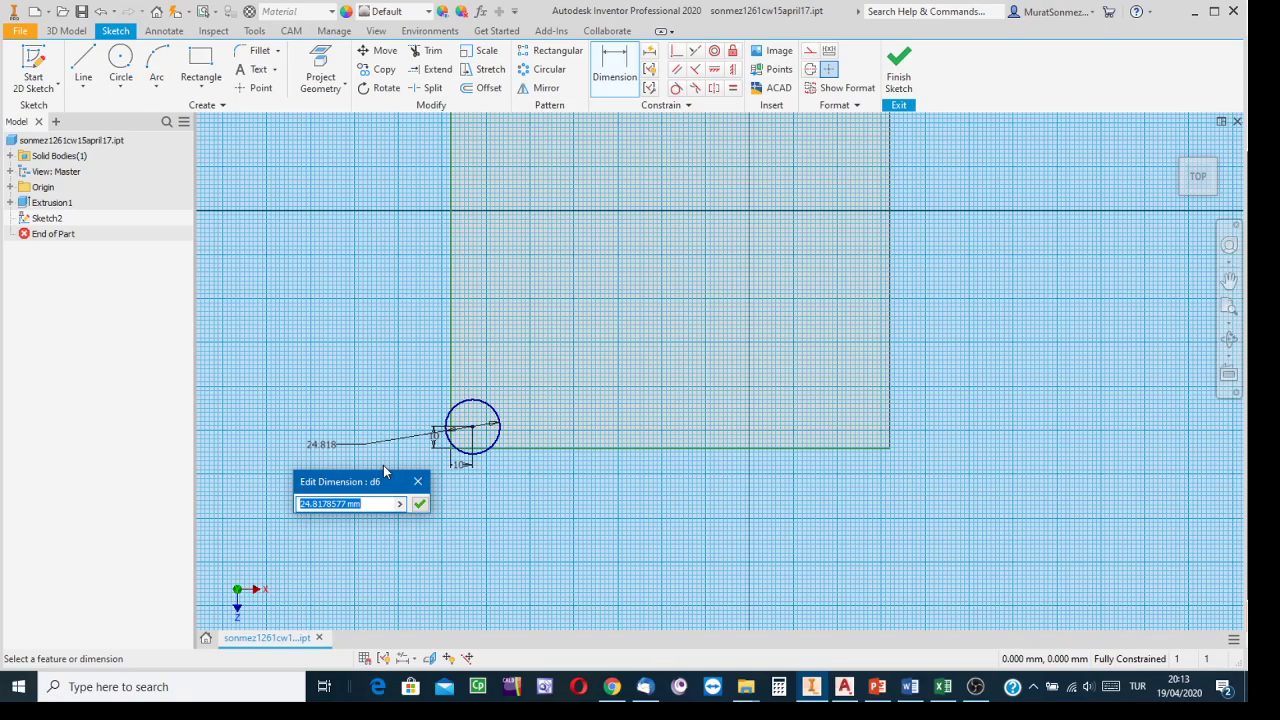
type("12")
key("Return")
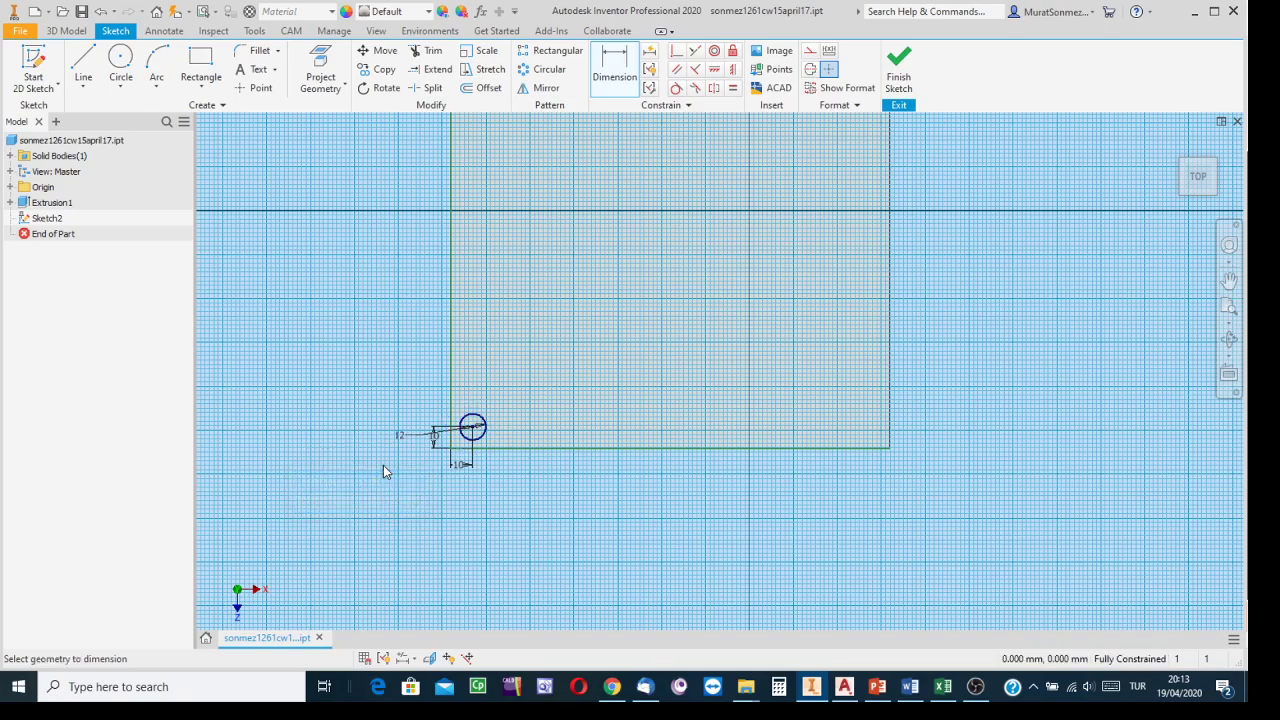
left_click(898, 70)
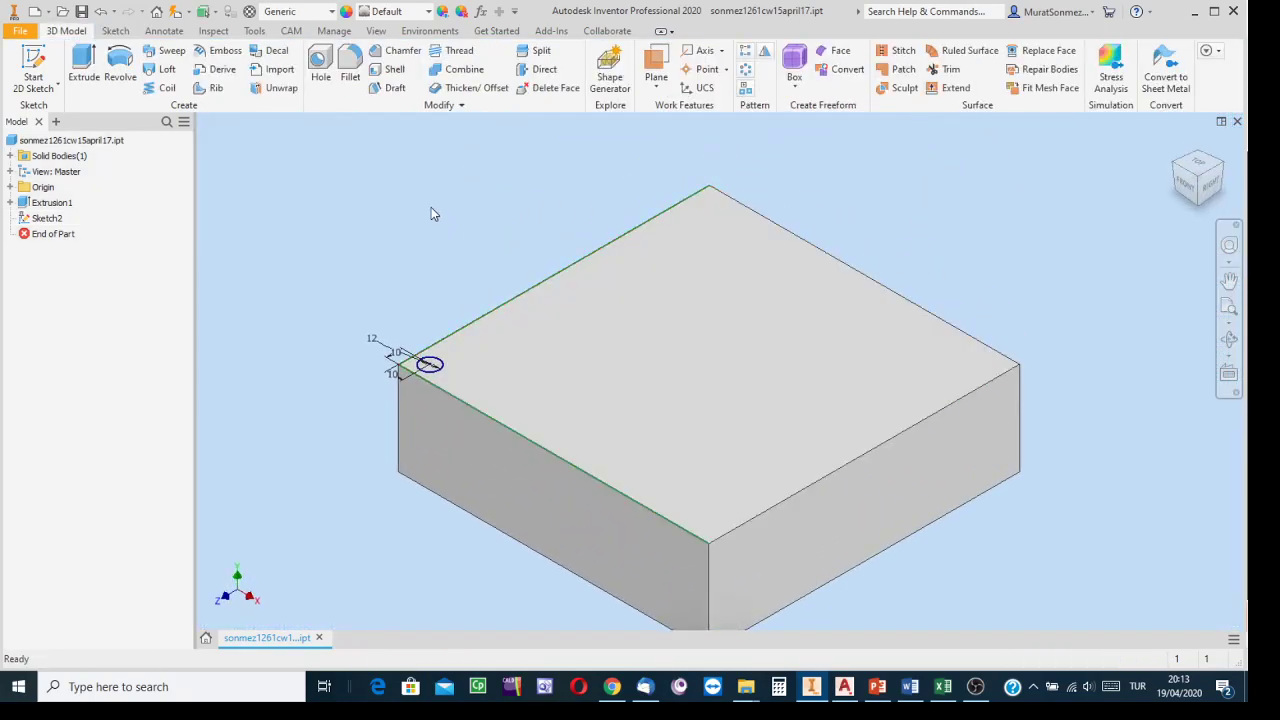
Extrude the circle upward by 40 mm to form a joined cylindrical pin on the block's corner
left_click(87, 70)
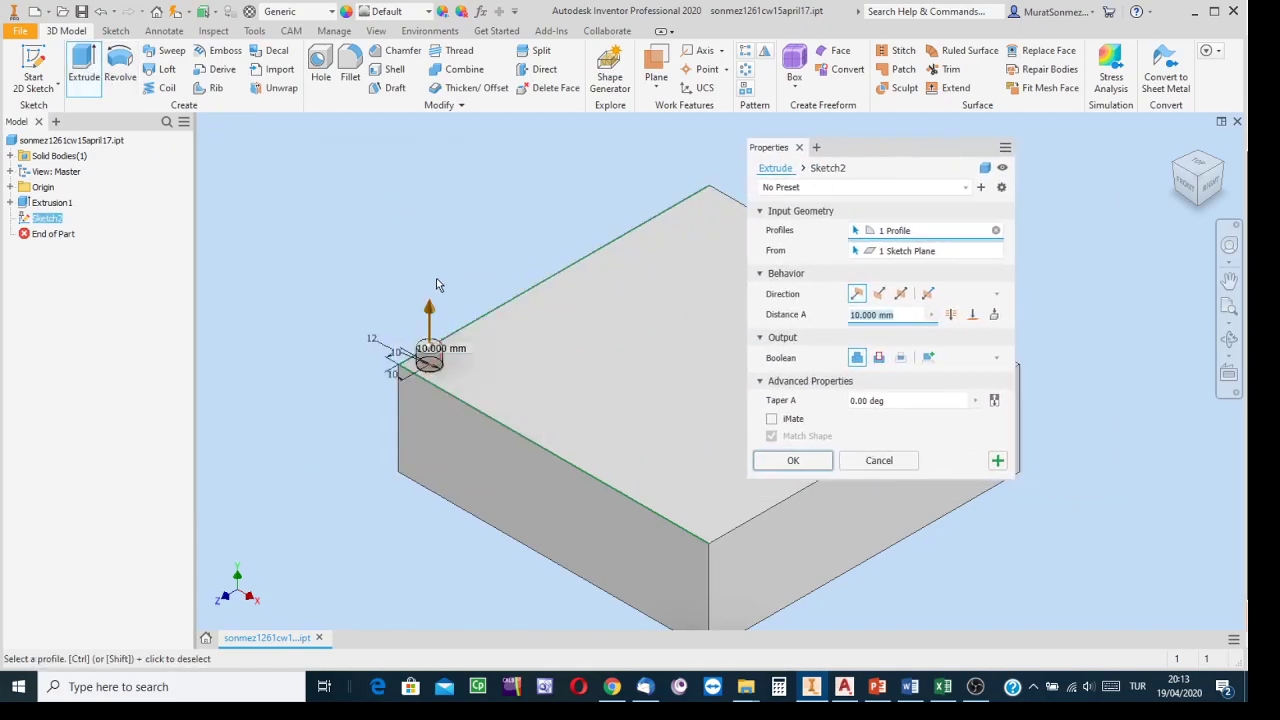
left_click_drag(436, 310, 447, 255)
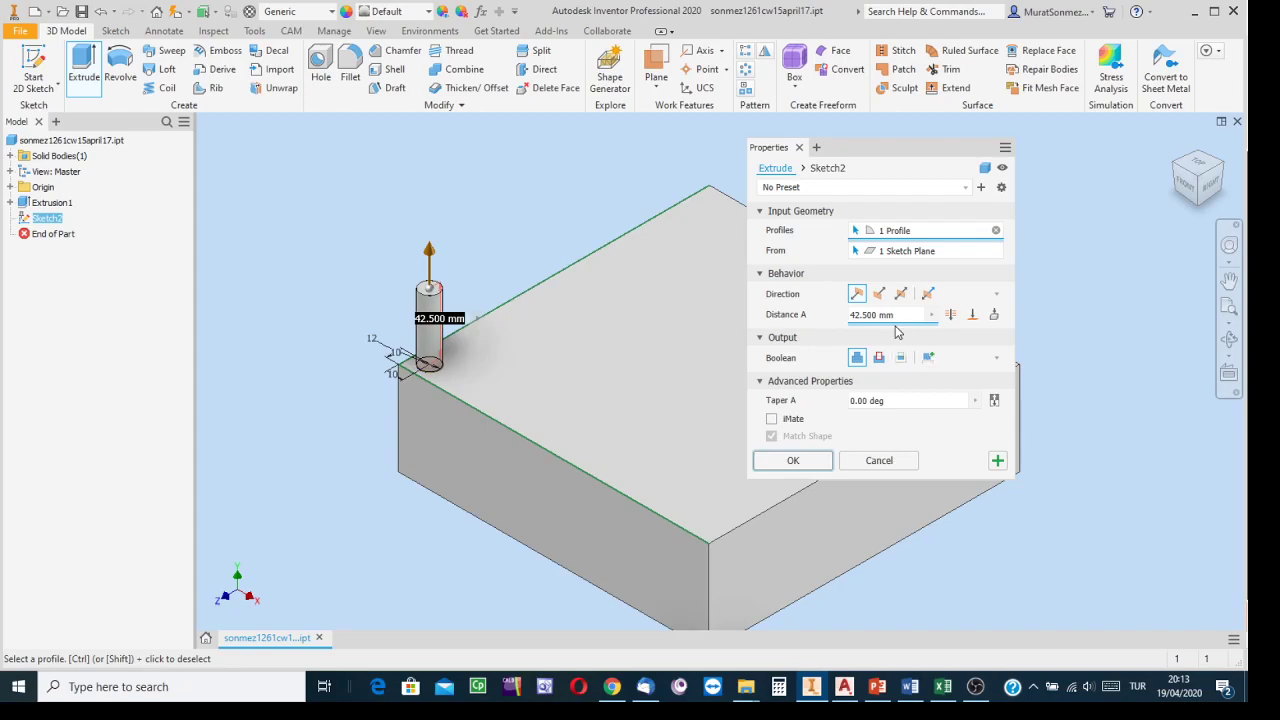
left_click(893, 316)
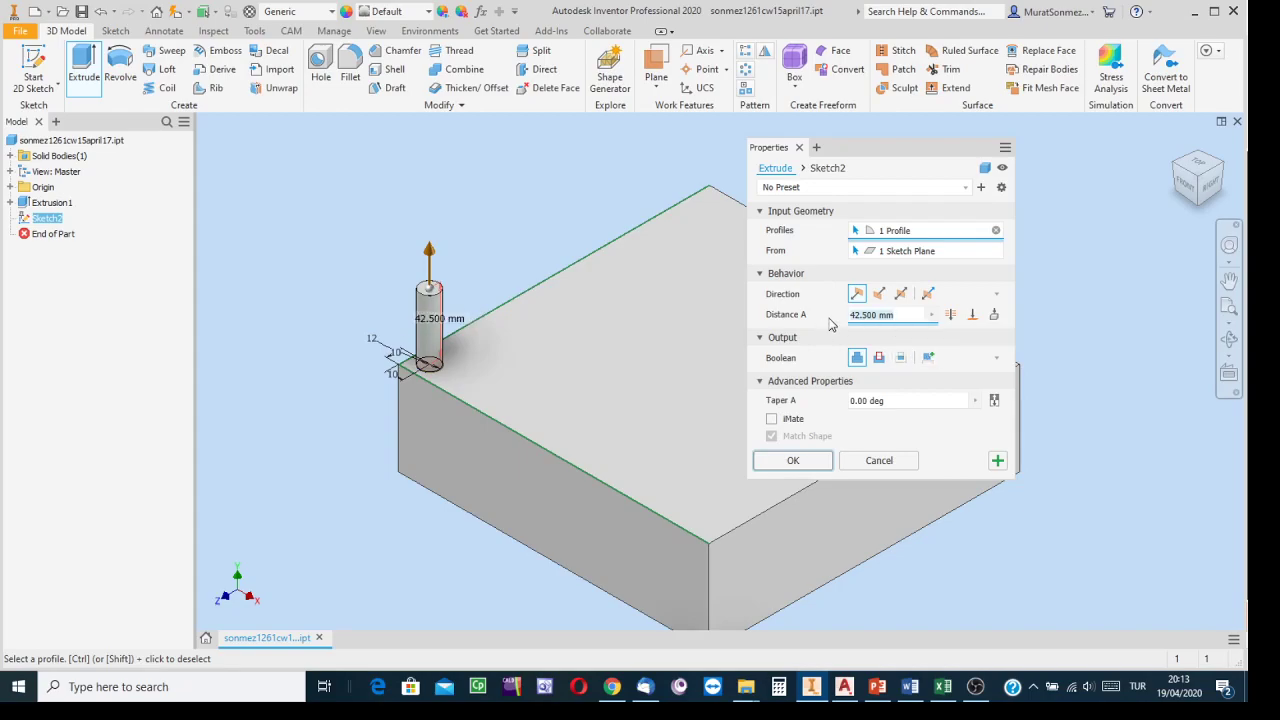
type("40")
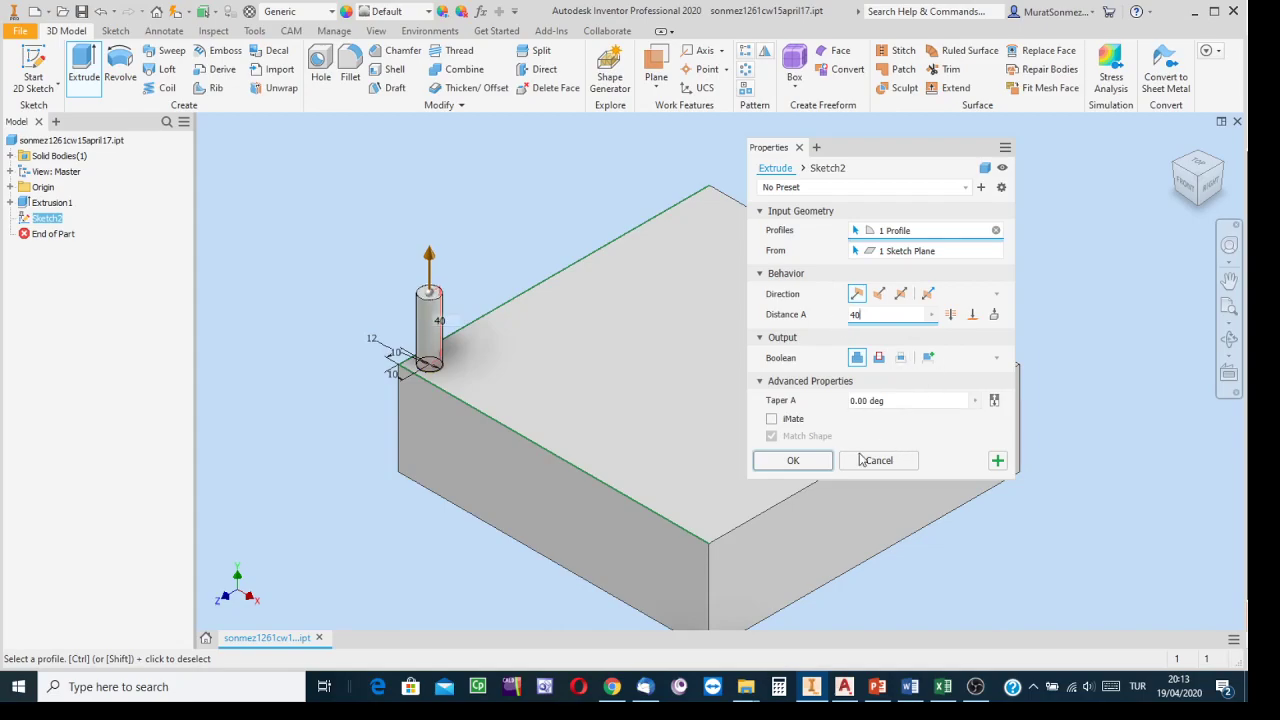
left_click(805, 469)
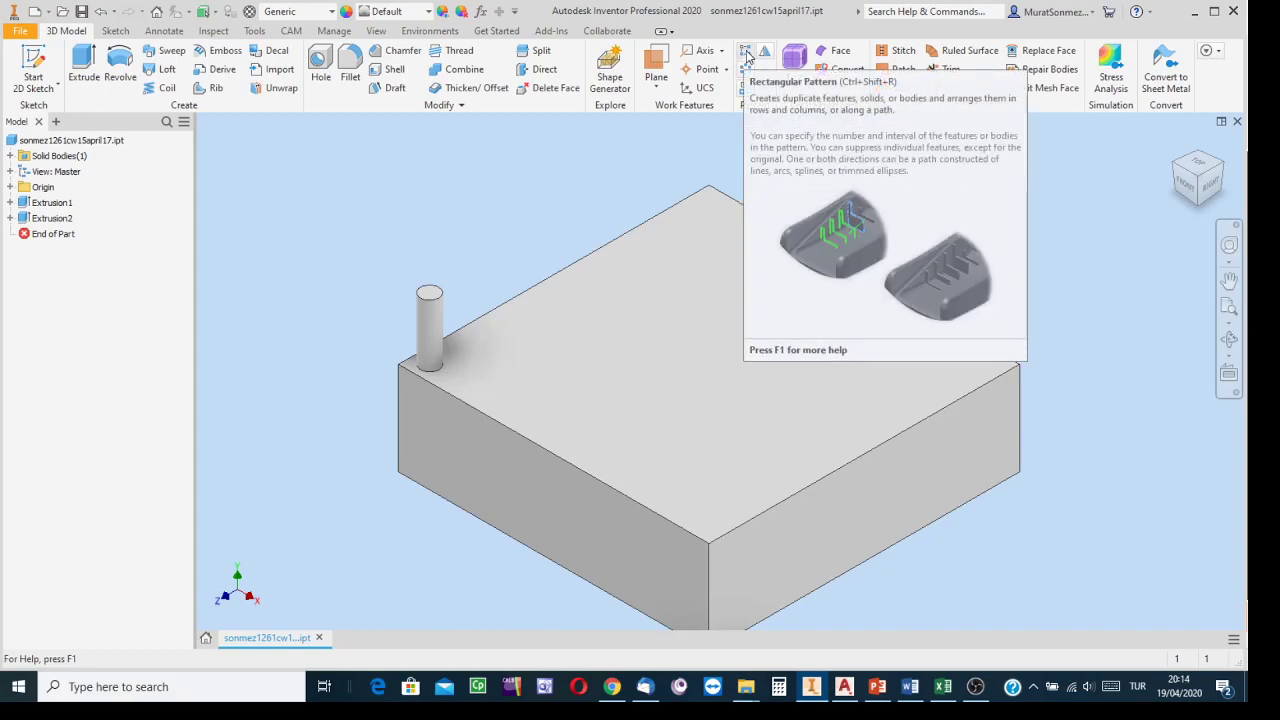
Start a rectangular pattern of the corner pin with its first direction along the top edge of the block's front face
left_click(745, 55)
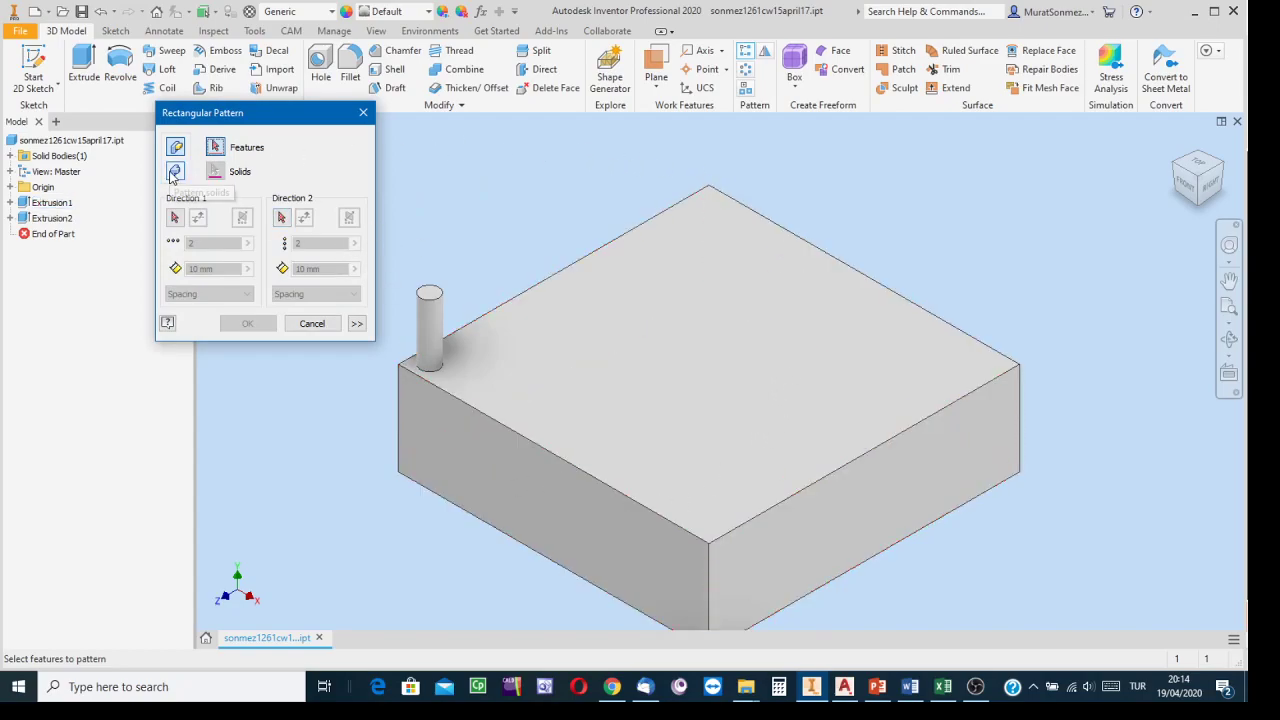
left_click(432, 308)
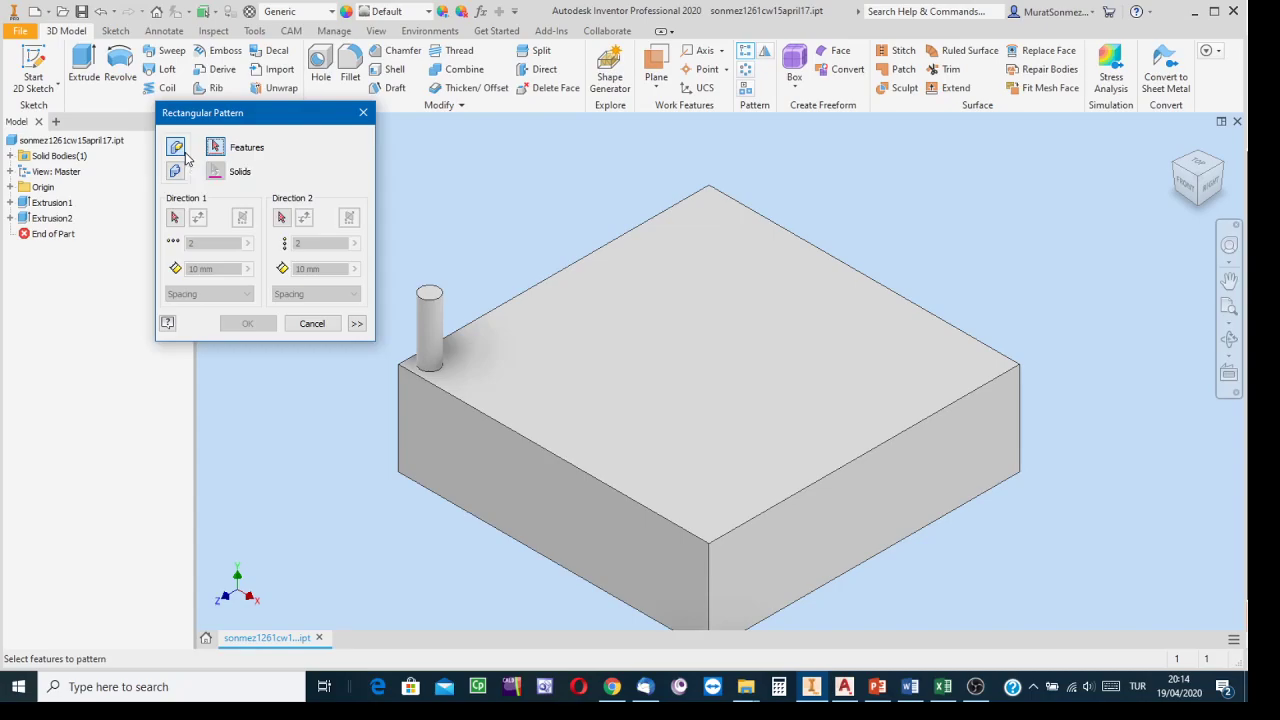
left_click(440, 303)
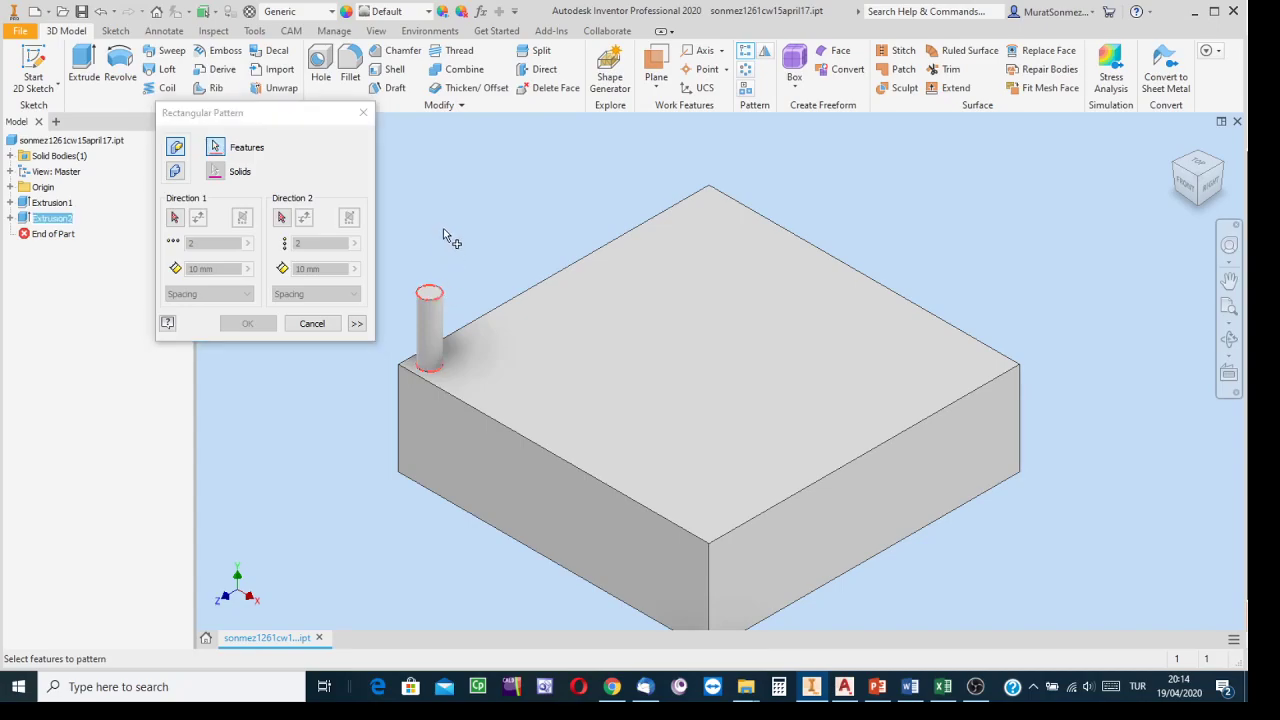
left_click(176, 219)
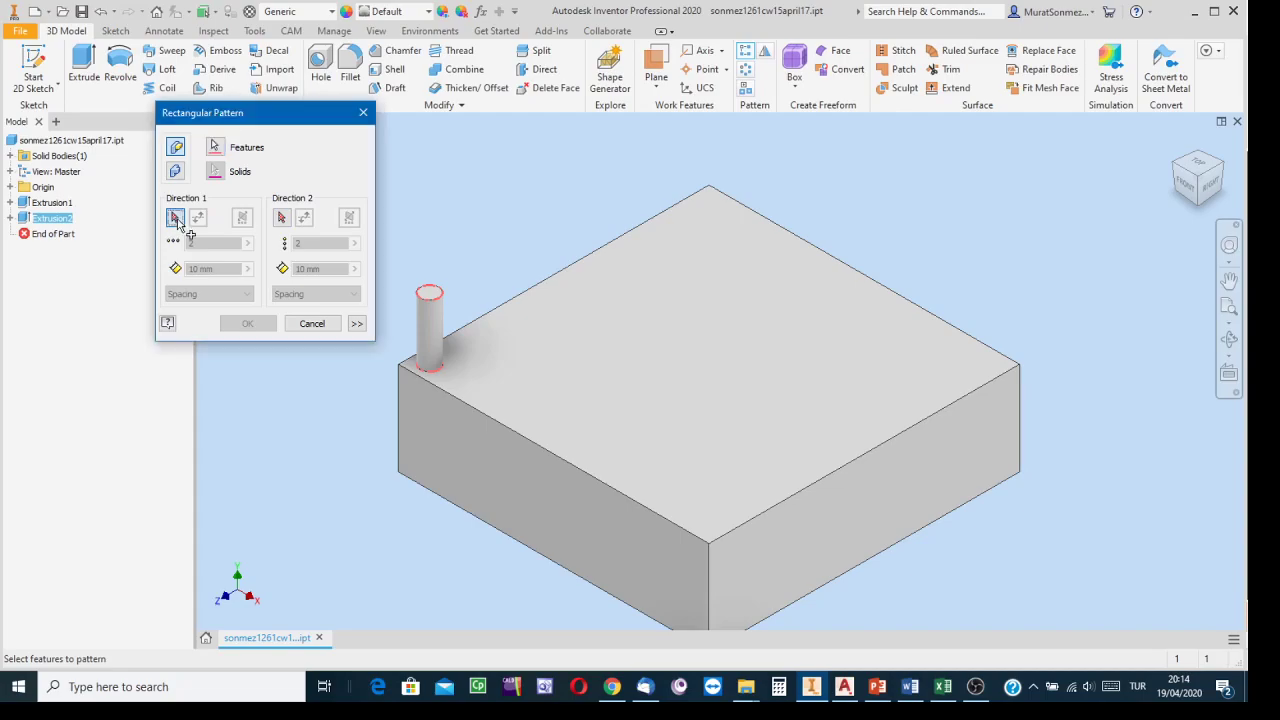
left_click(424, 386)
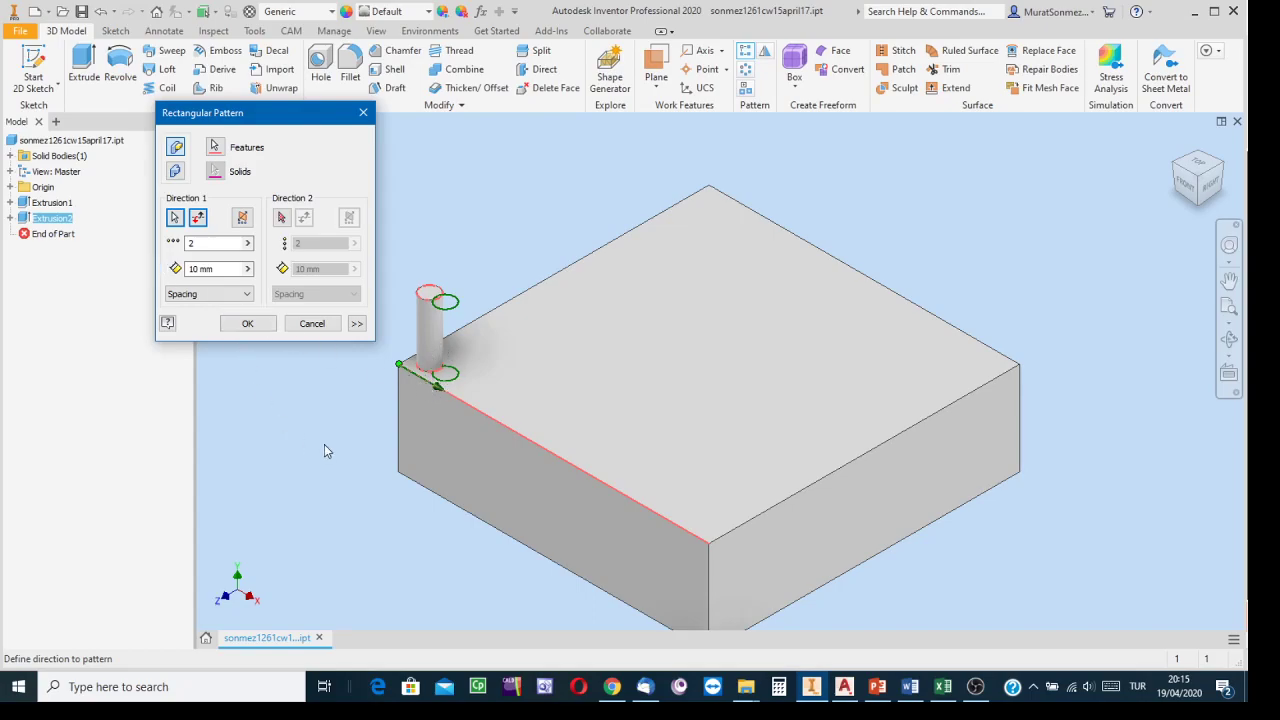
middle_click_drag(325, 449, 405, 432)
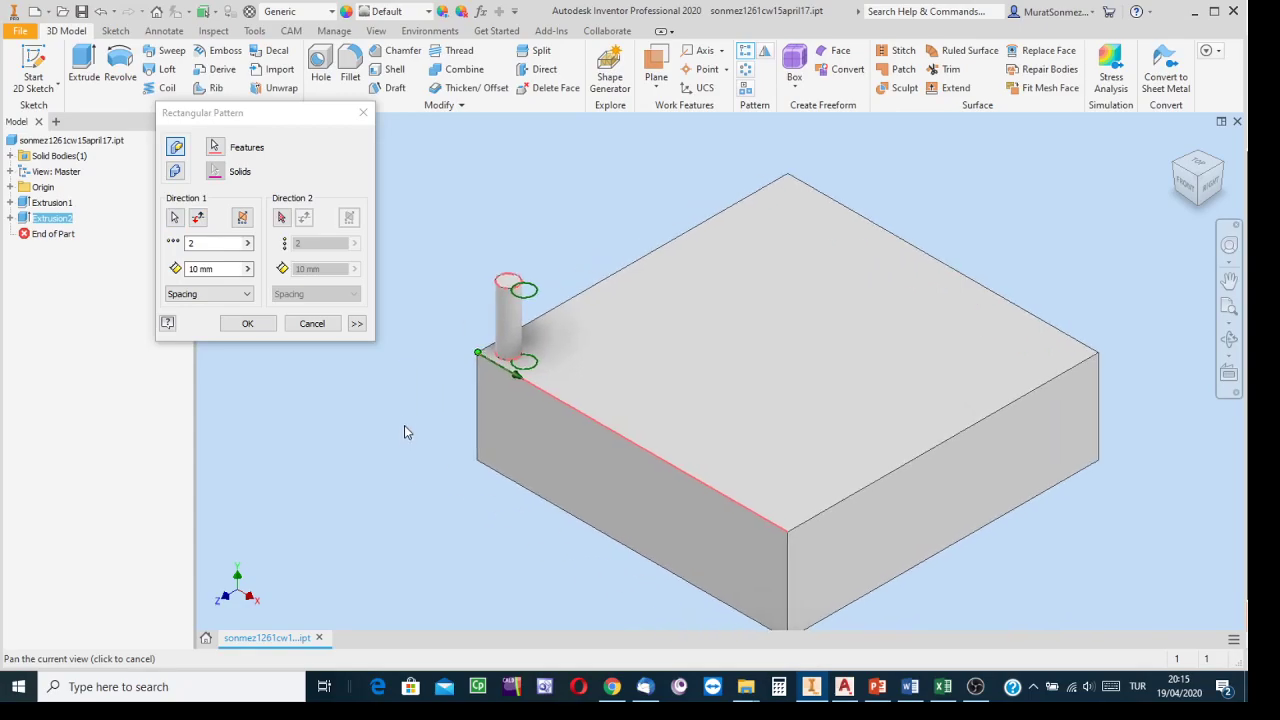
left_click(199, 224)
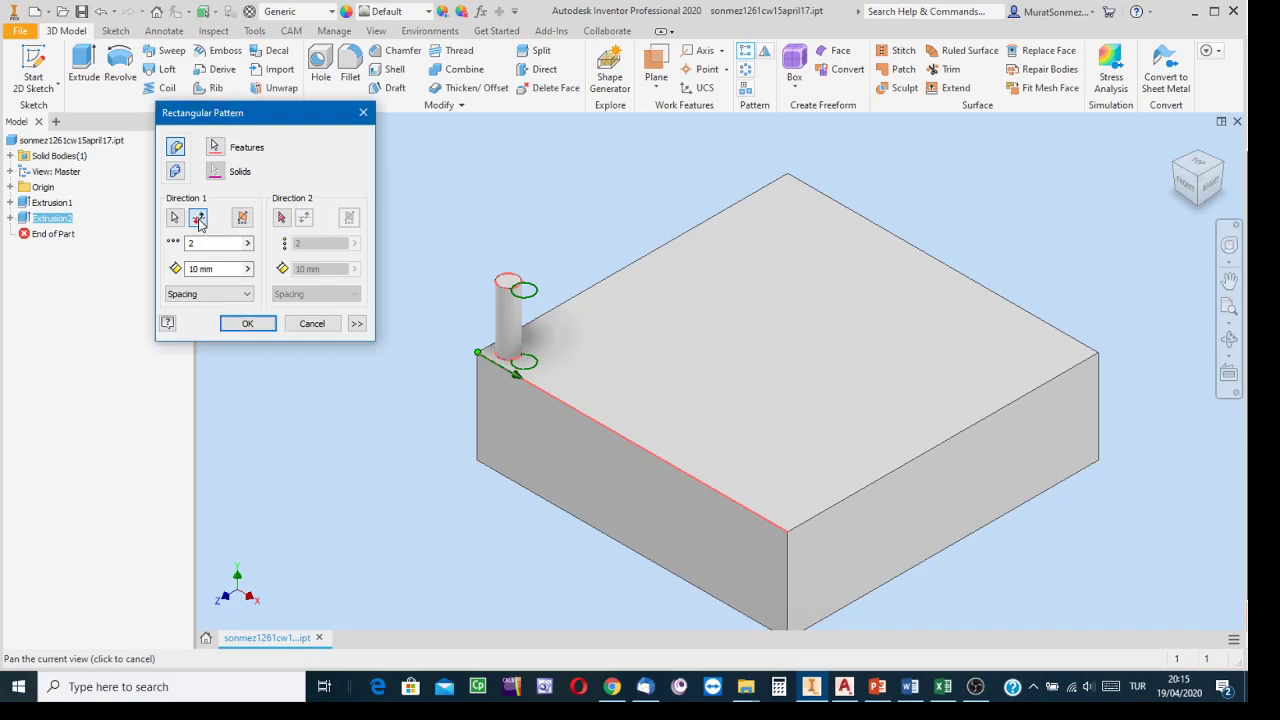
left_click(199, 224)
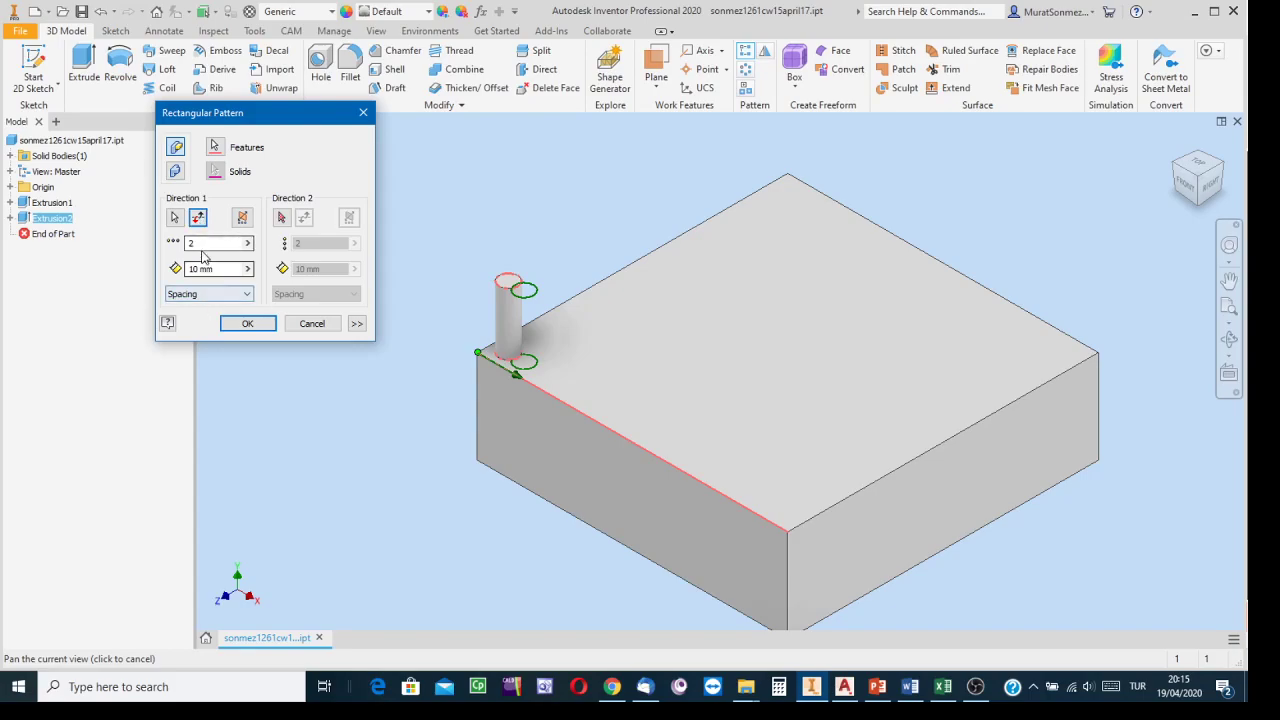
Set the pattern's first direction to 10 occurrences with 20 mm spacing
left_click_drag(204, 244, 125, 239)
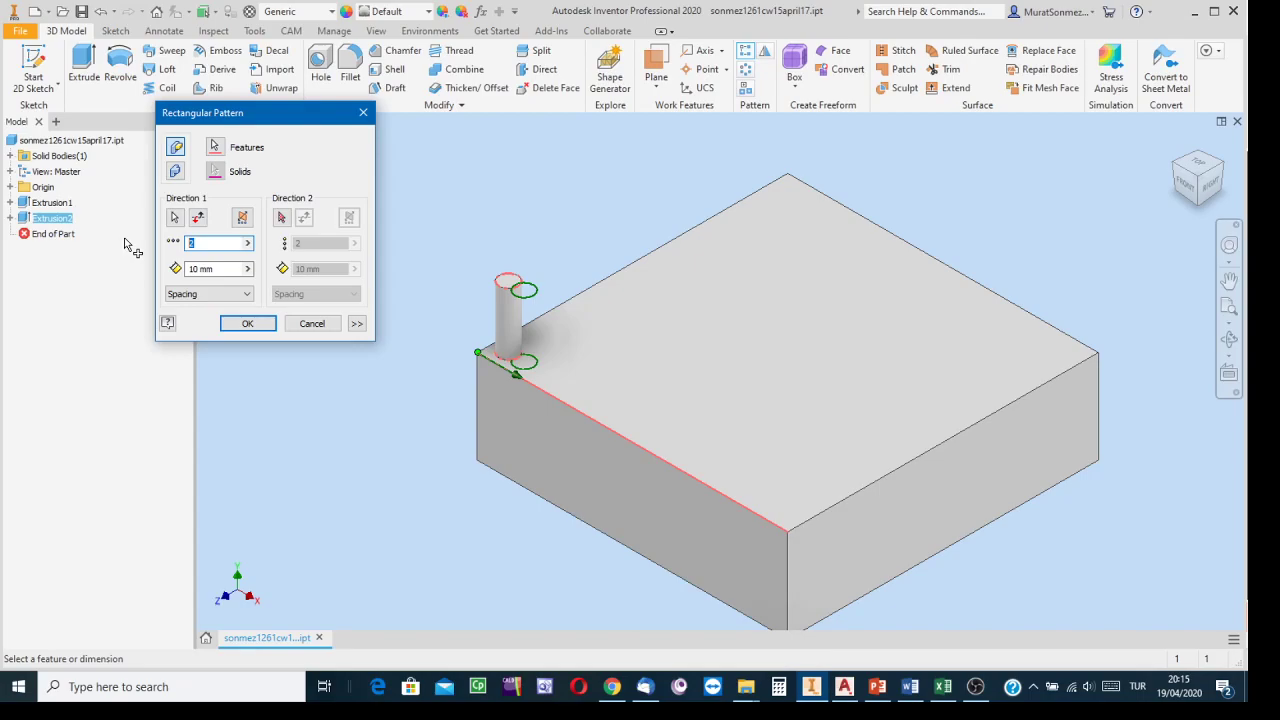
type("10")
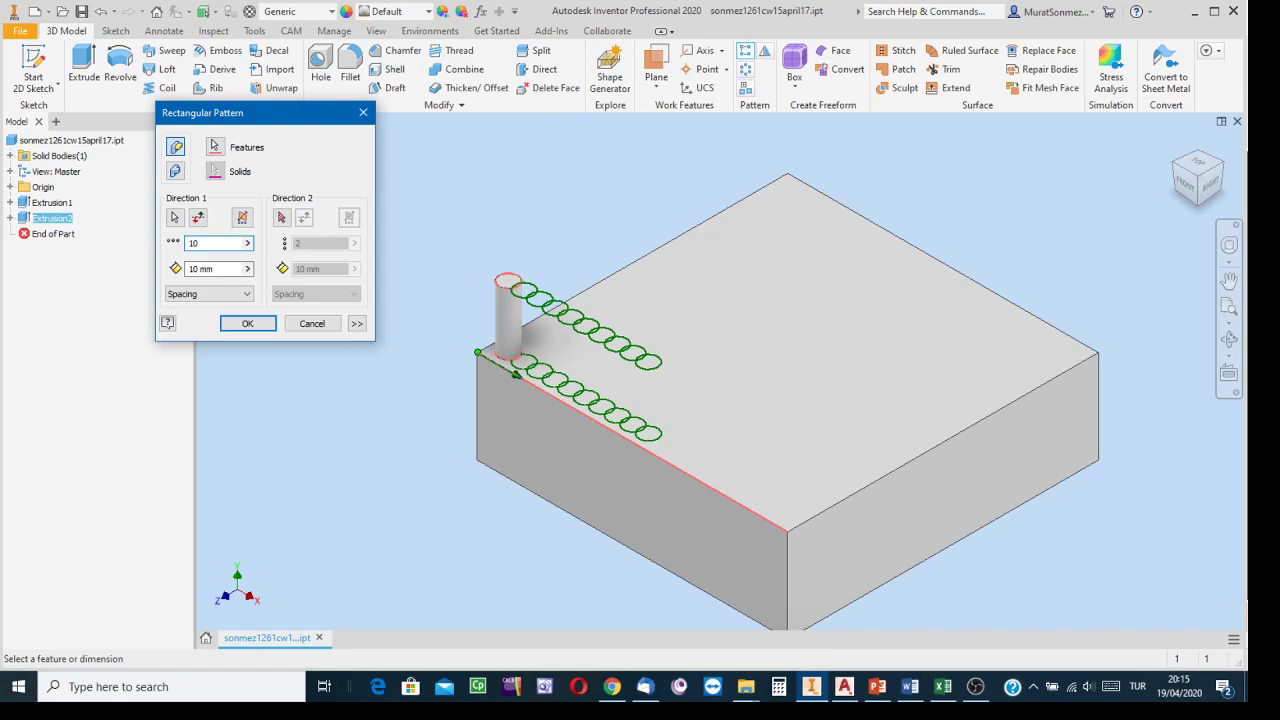
left_click(222, 272)
left_click_drag(222, 273, 118, 272)
type("20")
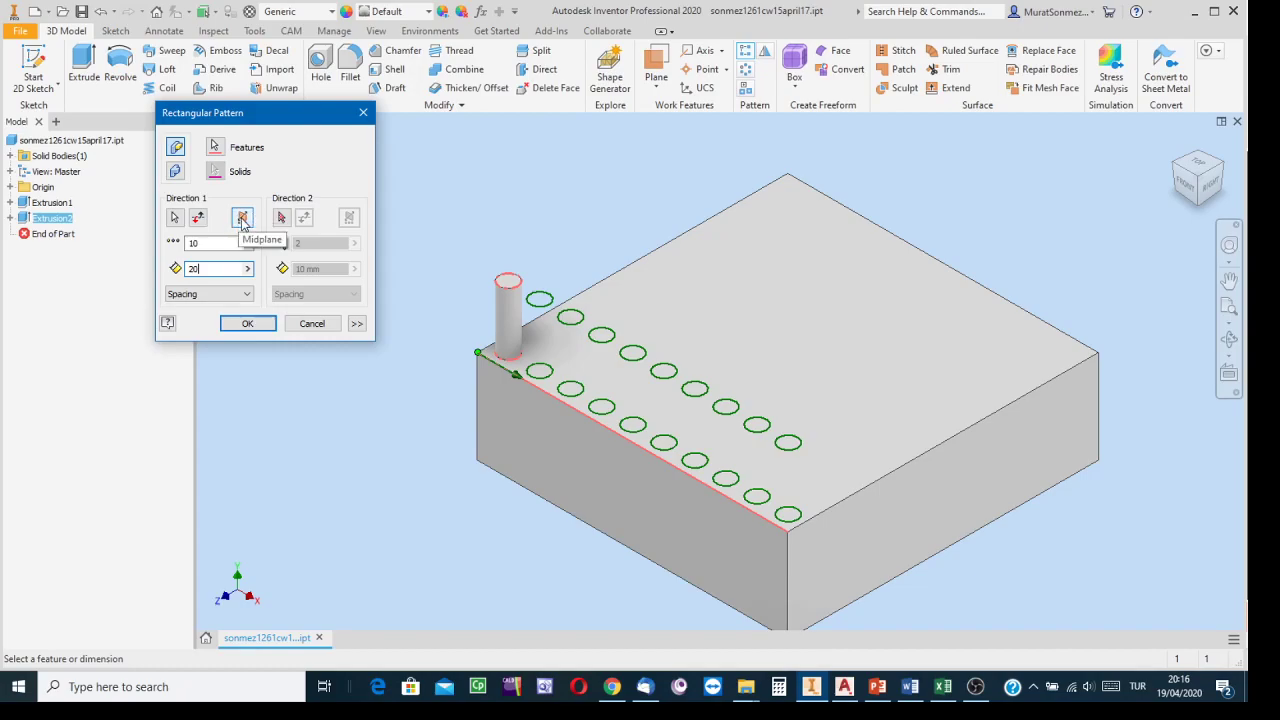
Run the second direction along the left face's top edge, reversed onto the block, with 10 occurrences at 20 mm spacing, and create the pattern
left_click(282, 219)
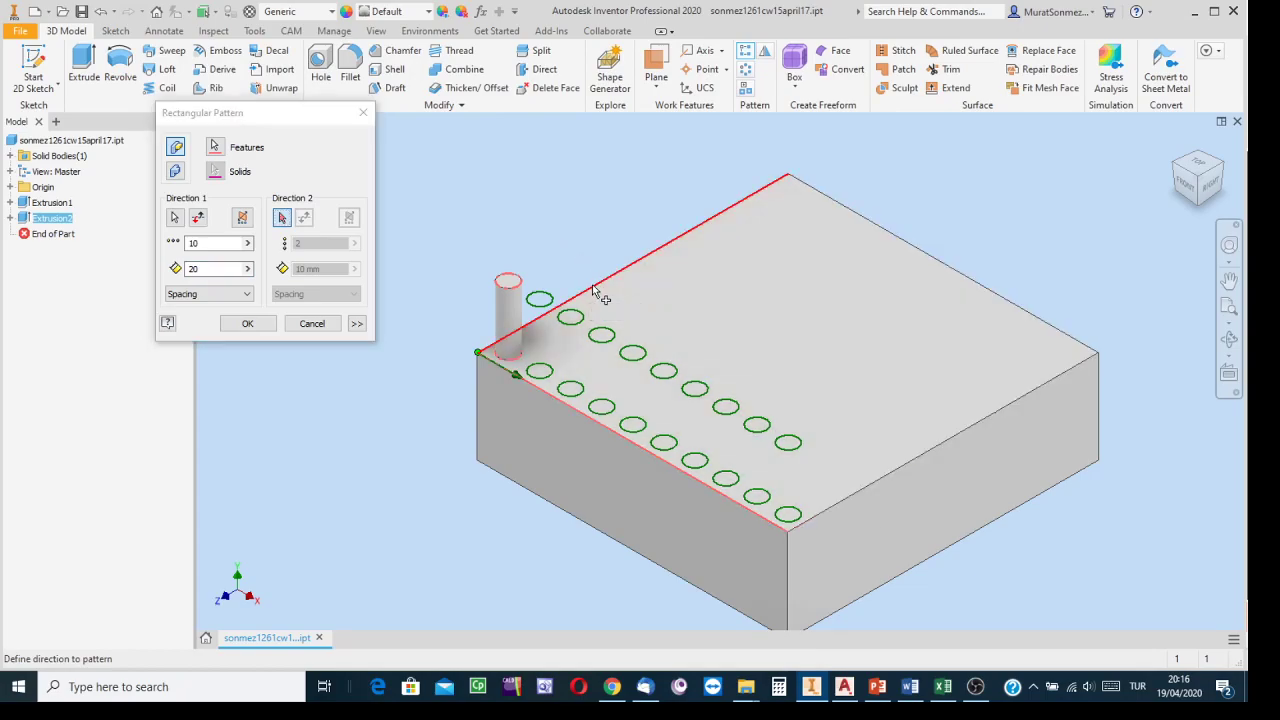
left_click(593, 290)
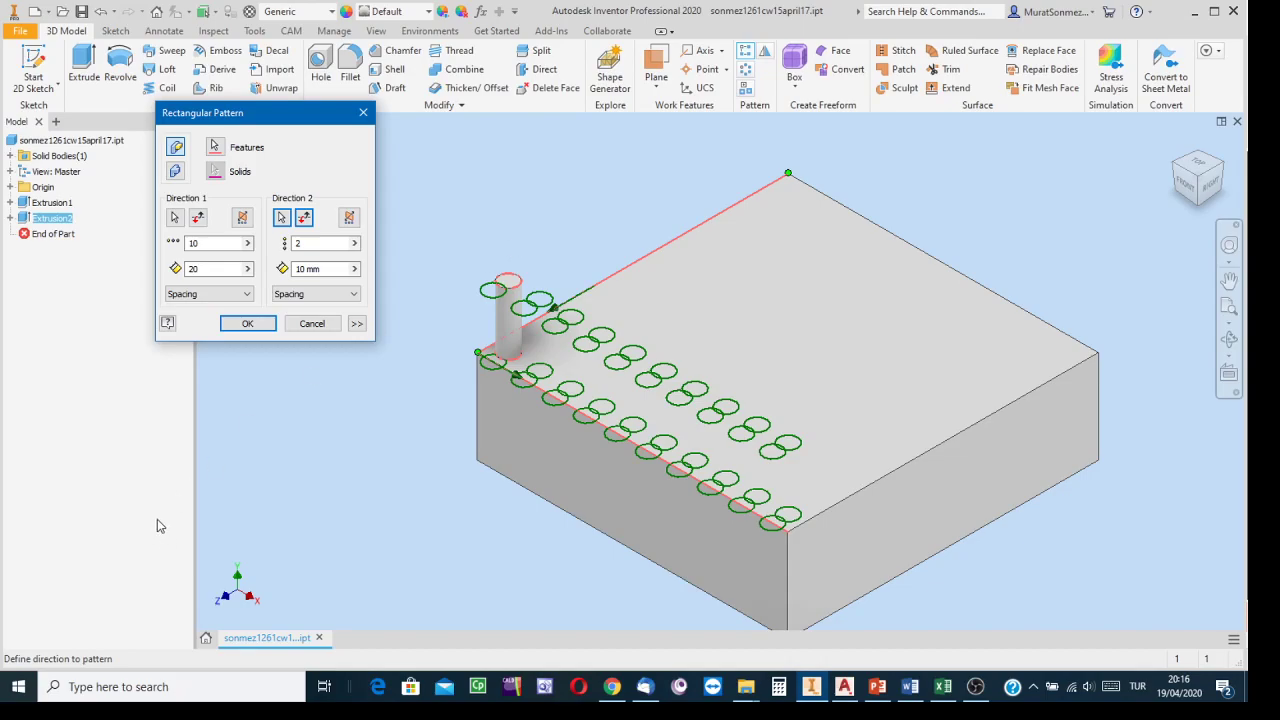
left_click(305, 218)
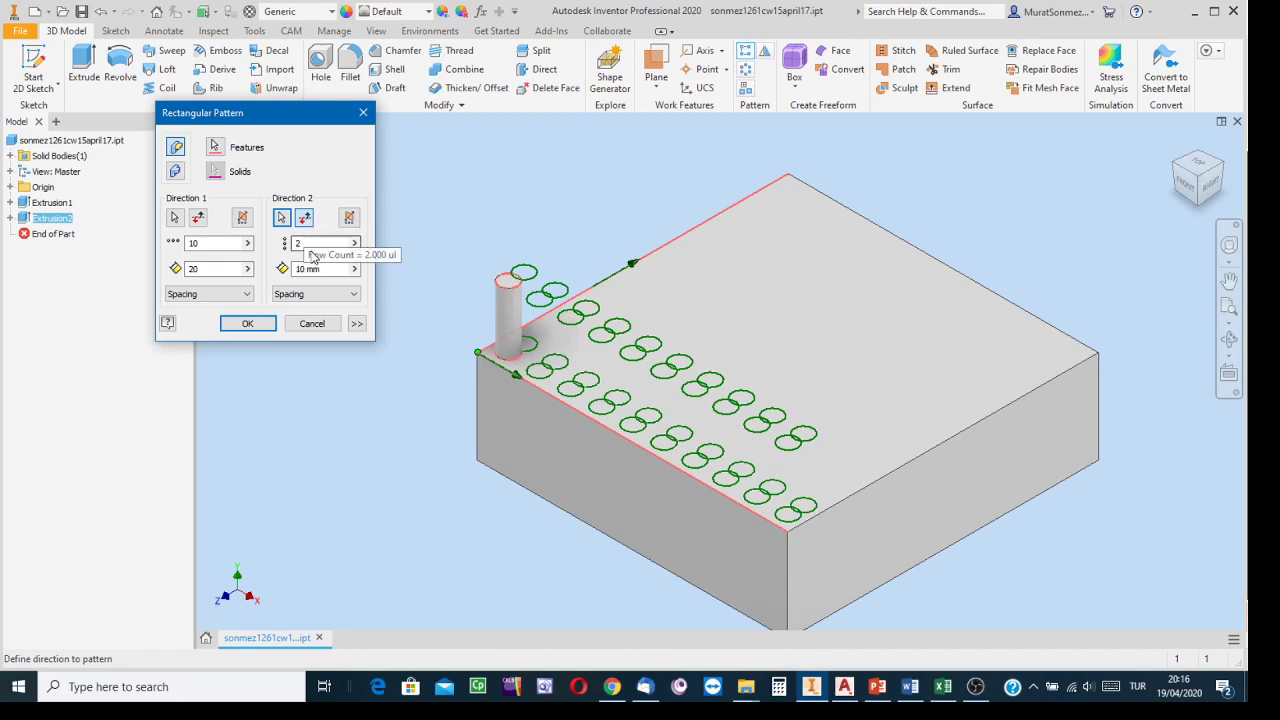
left_click(311, 245)
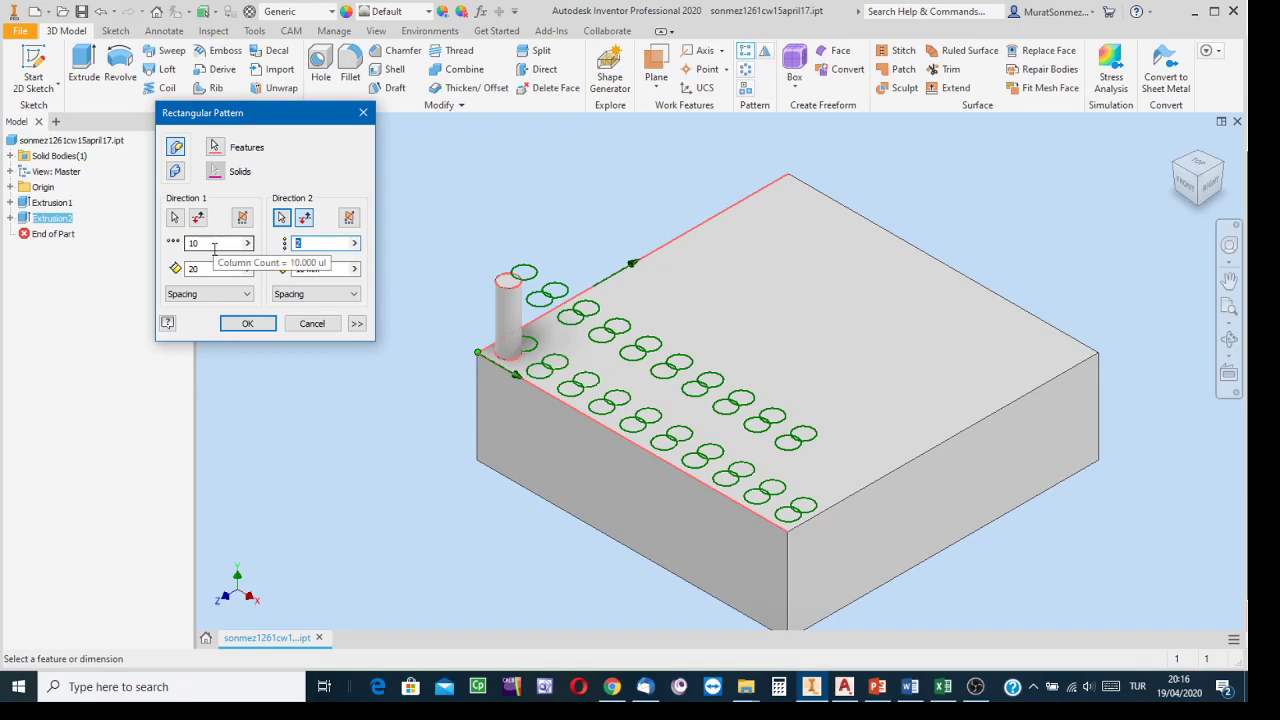
type("10")
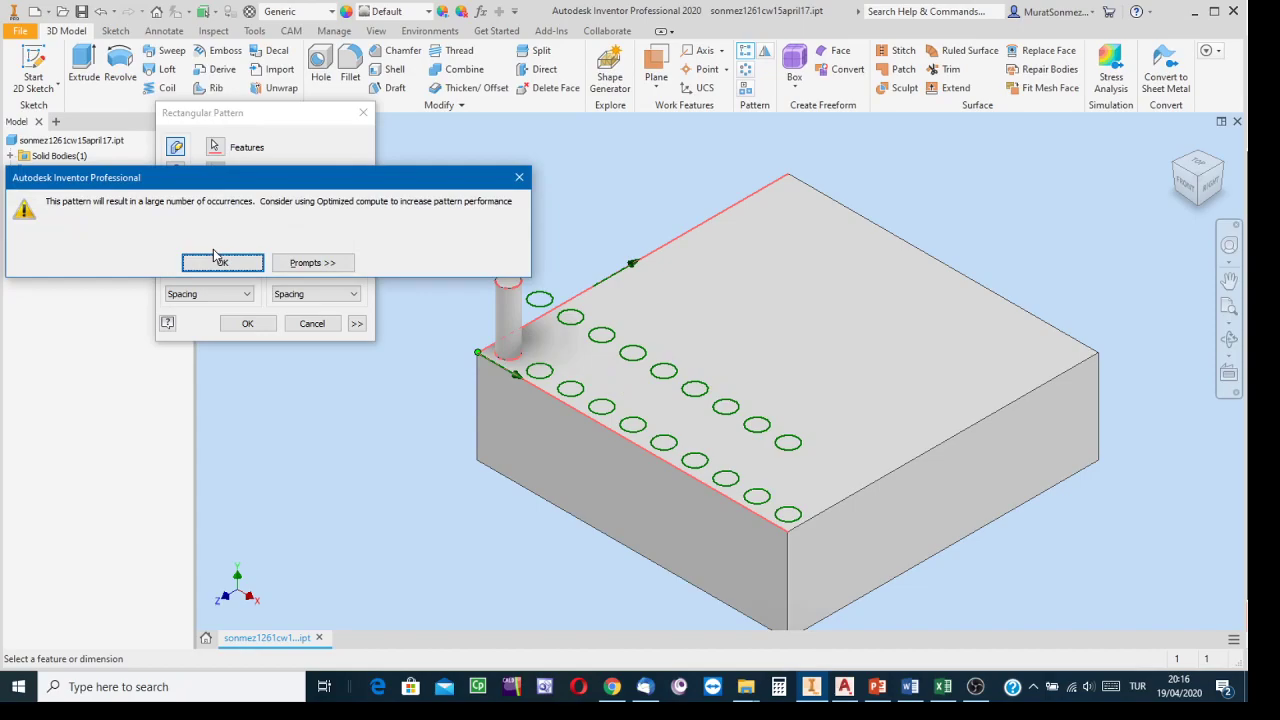
left_click(218, 261)
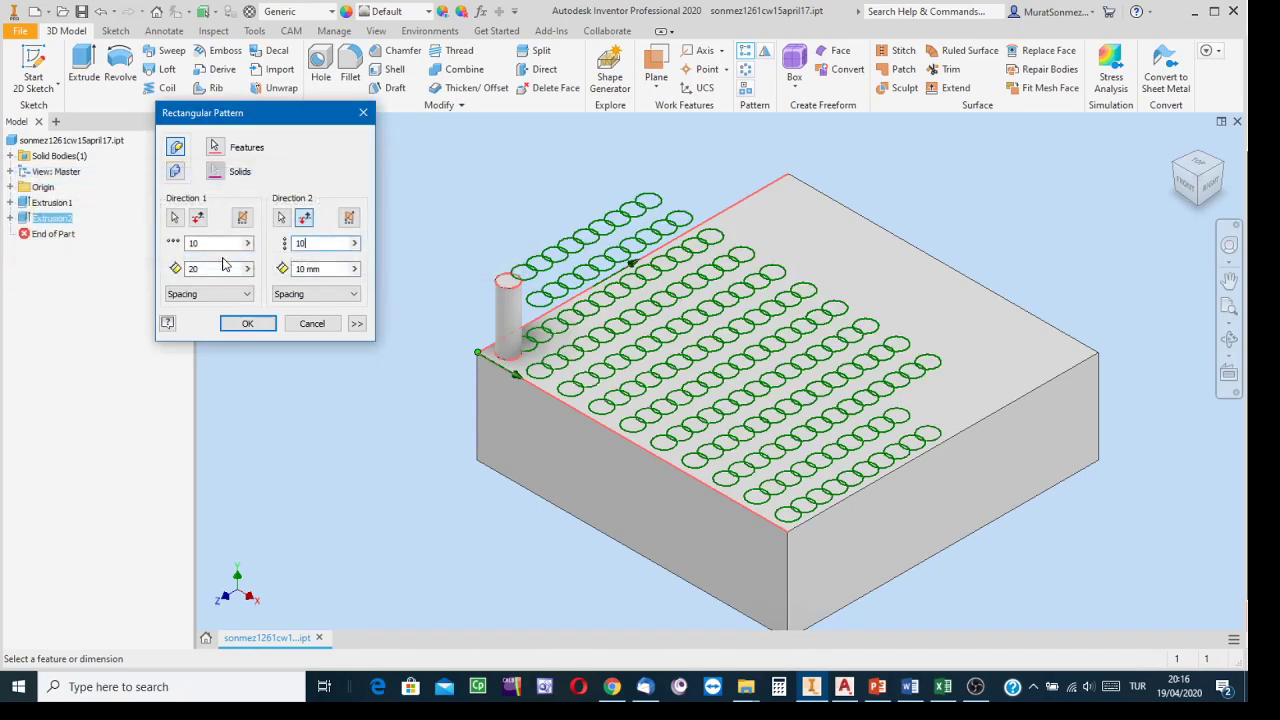
left_click(316, 269)
type("20")
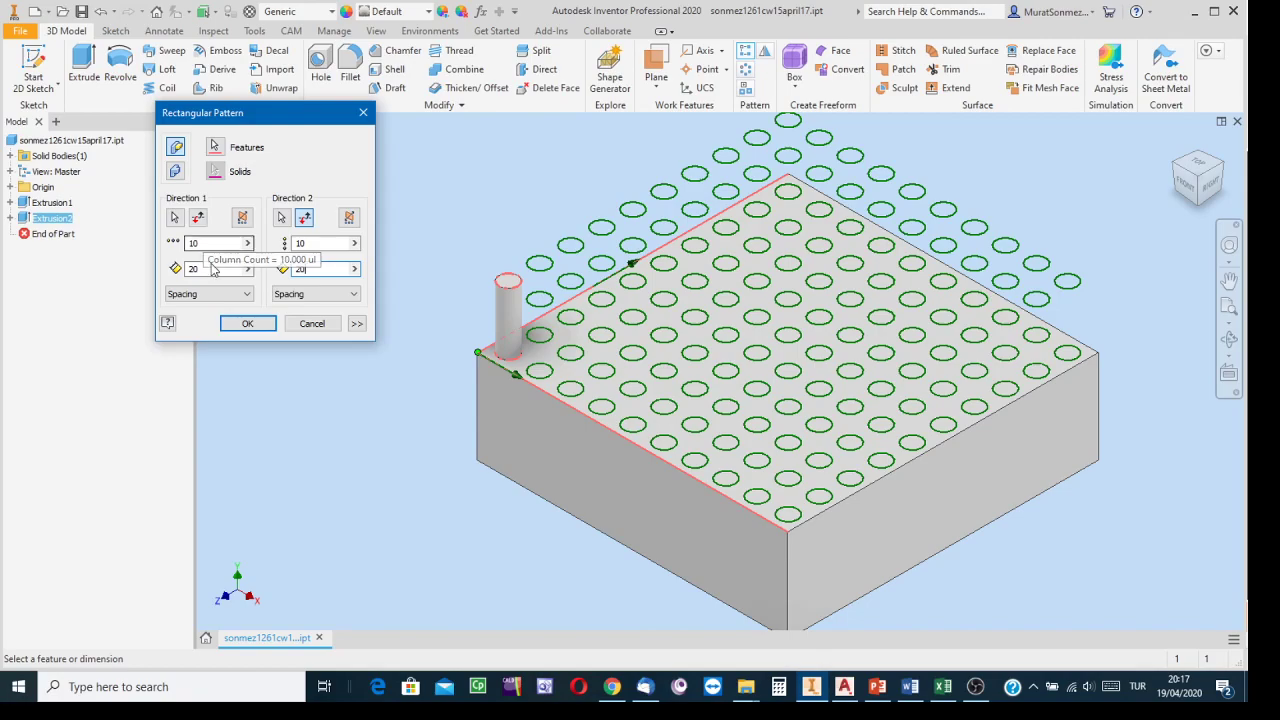
left_click(246, 327)
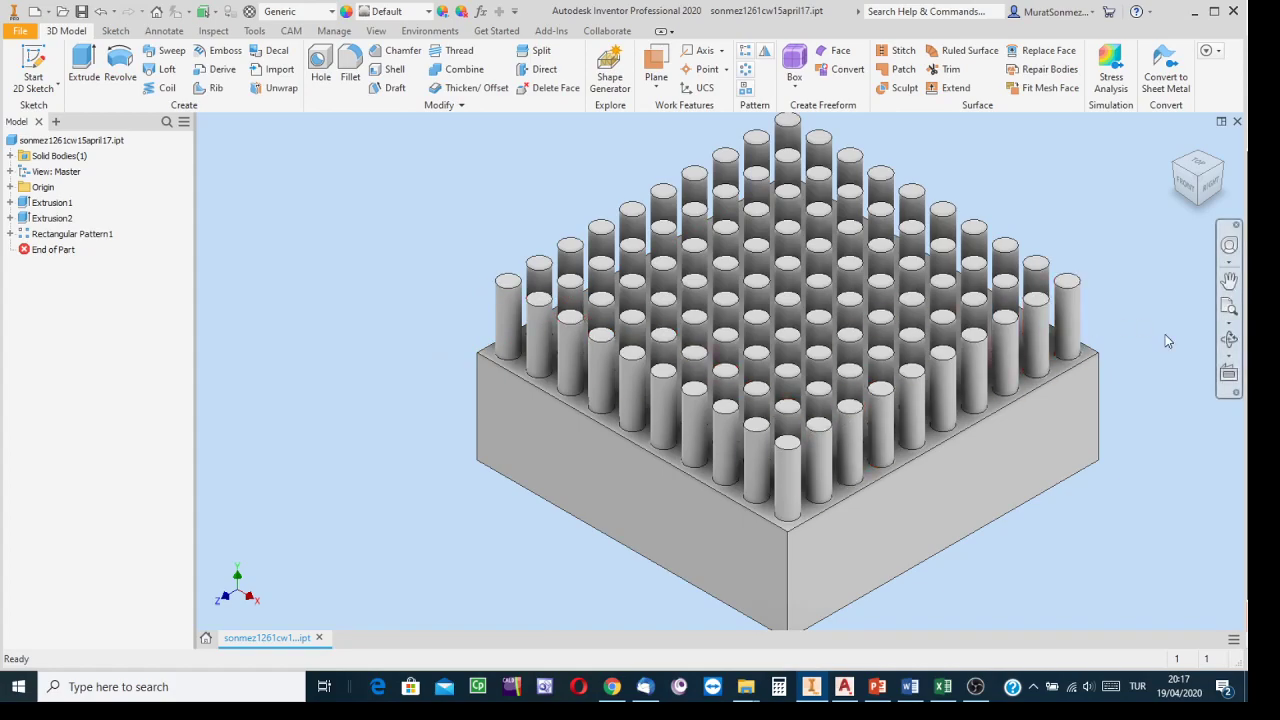
Examine the patterned pins and the block's underside from several angles, ending in the home view
left_click(1230, 340)
left_click_drag(730, 363, 789, 298)
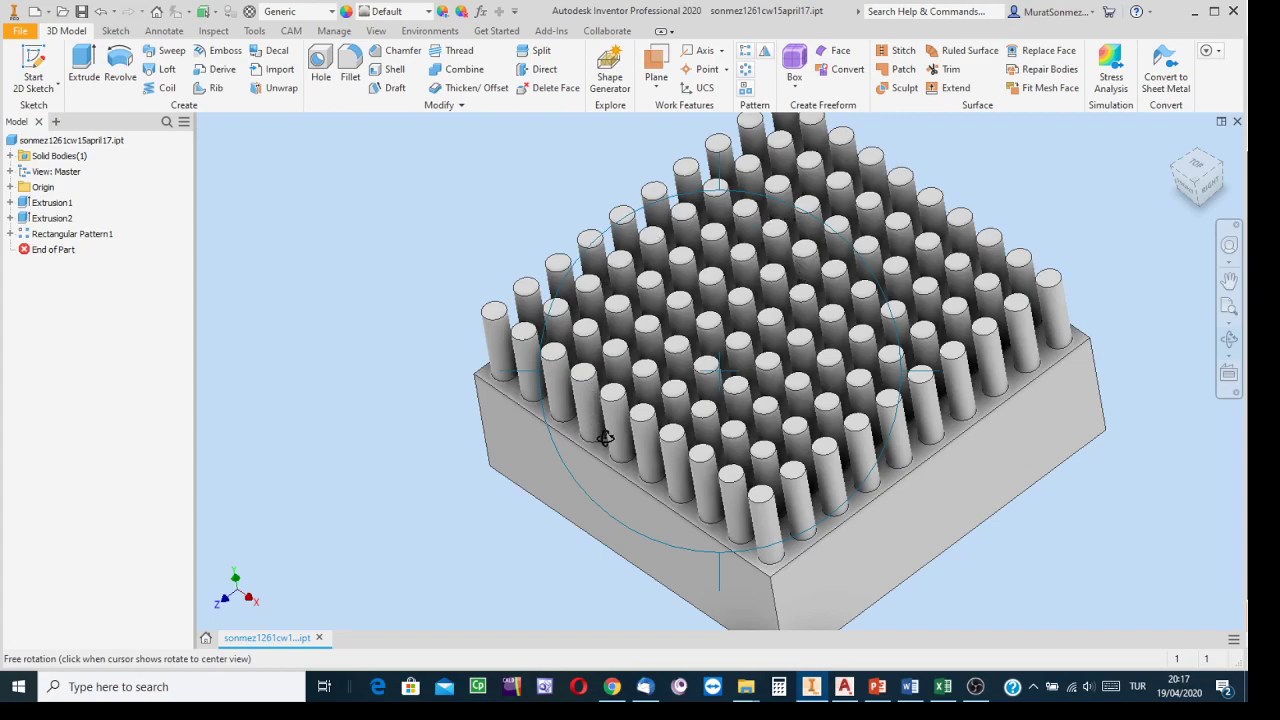
left_click_drag(700, 408, 749, 206)
key("Escape")
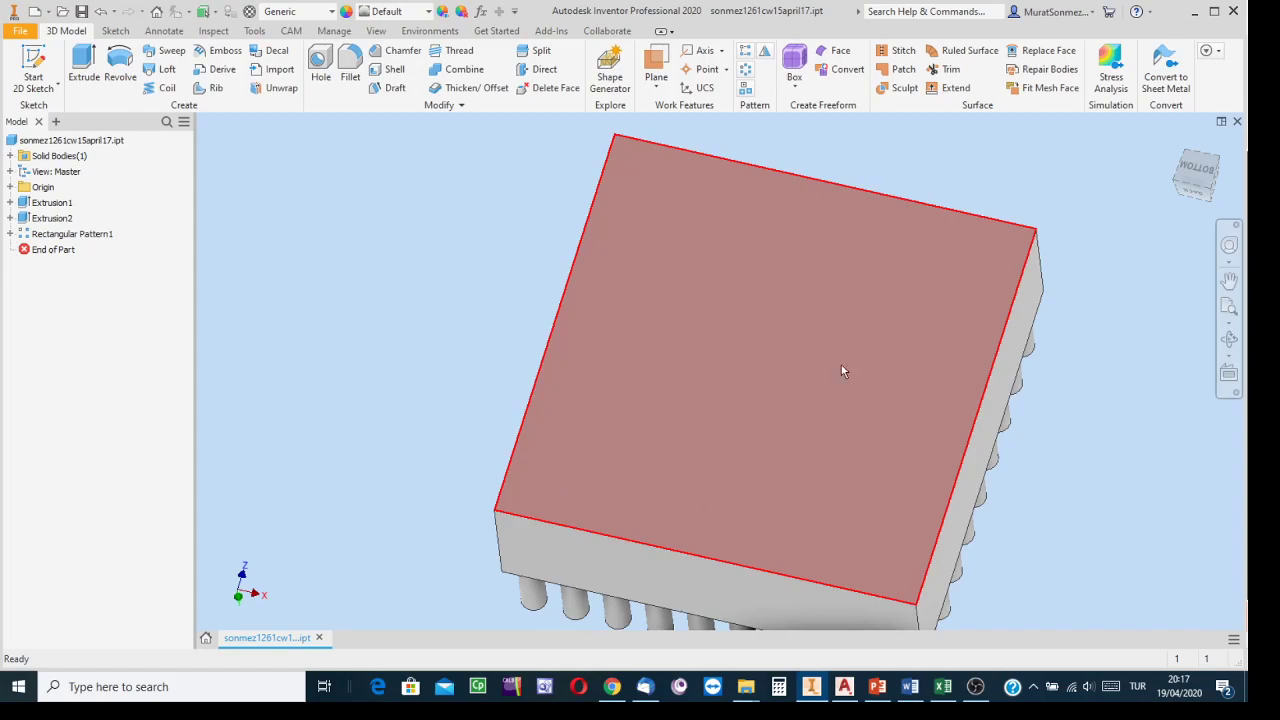
left_click(1177, 146)
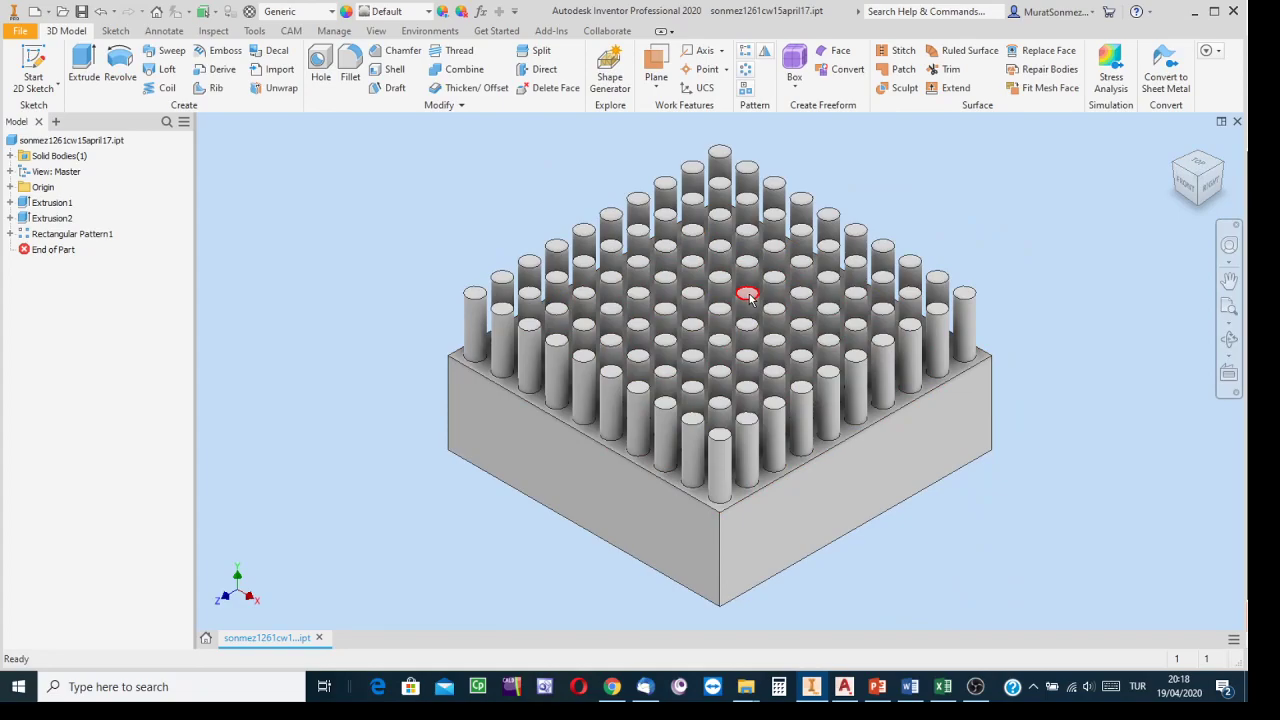
mouse_move(749, 296)
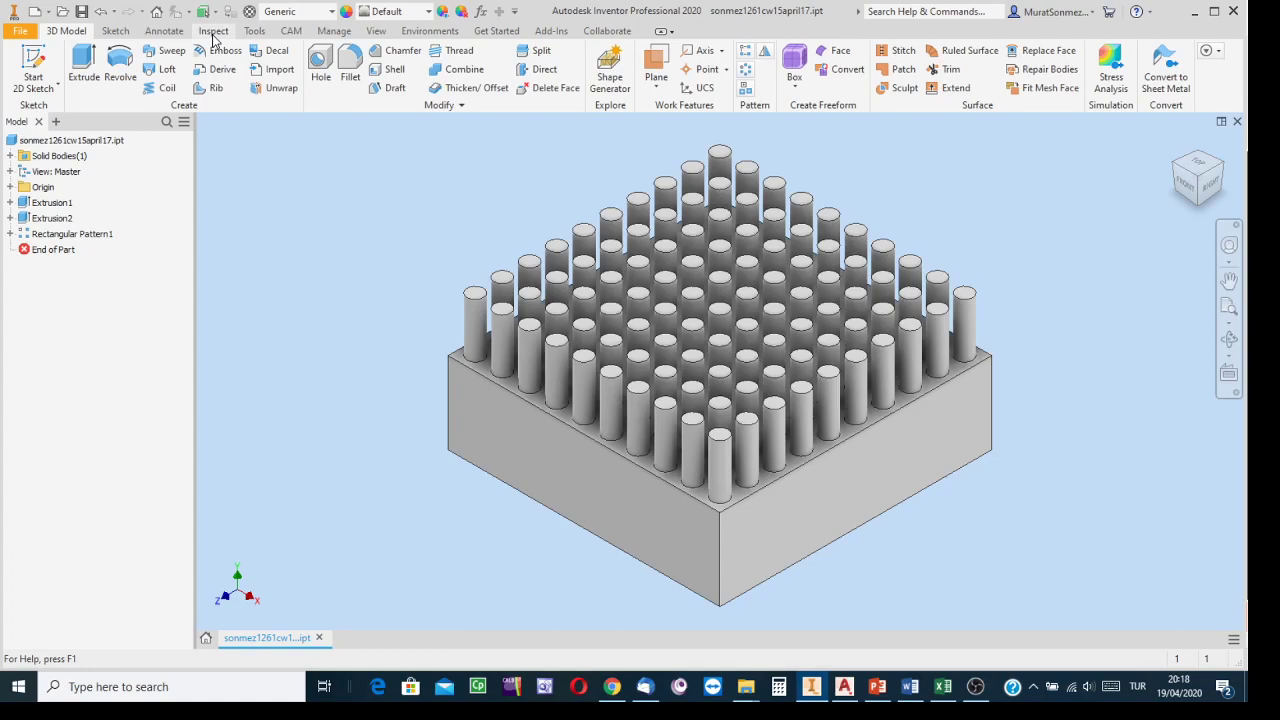
Assign the Aluminum 6061 material from the Inventor Material Library to the whole part
left_click(262, 35)
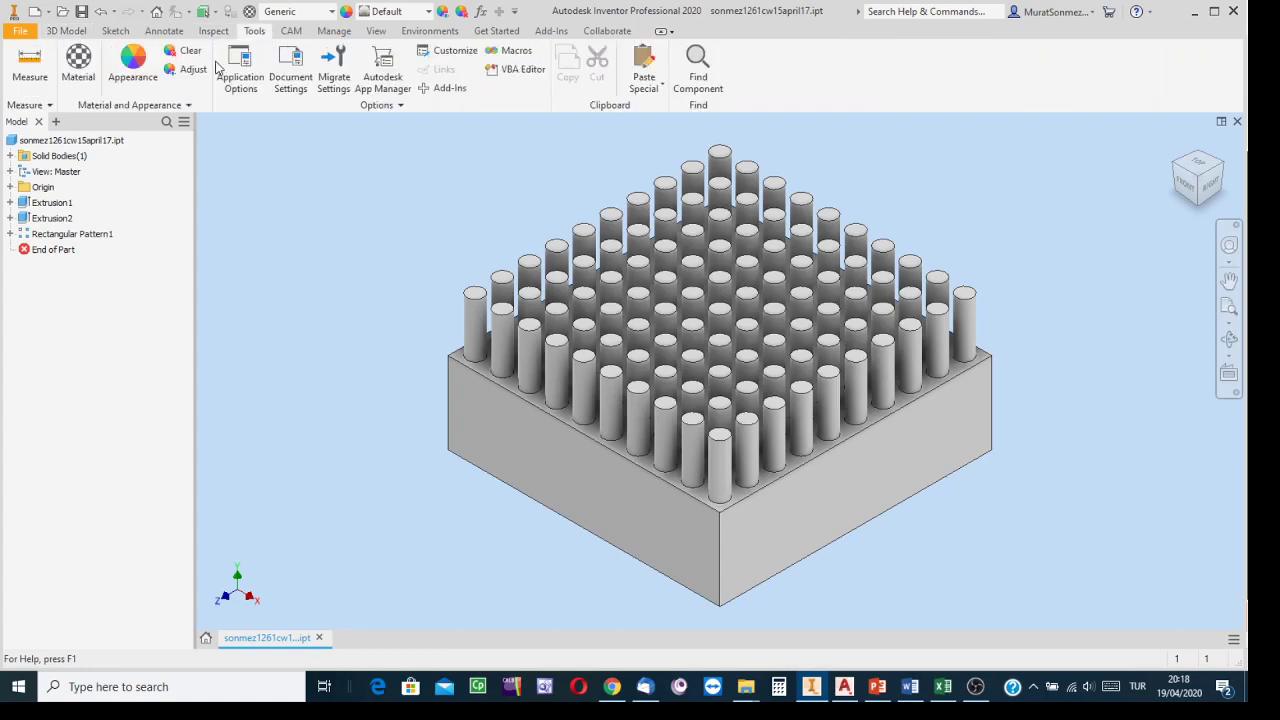
left_click(78, 68)
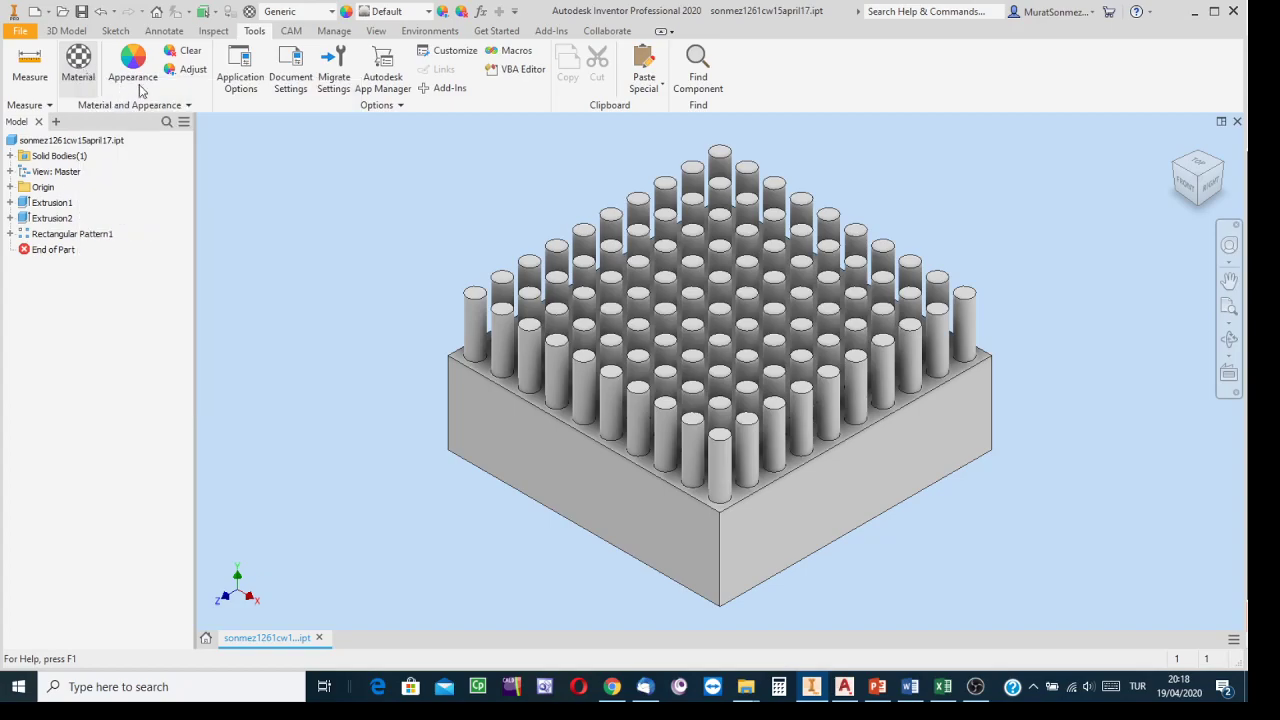
left_click_drag(922, 94, 930, 46)
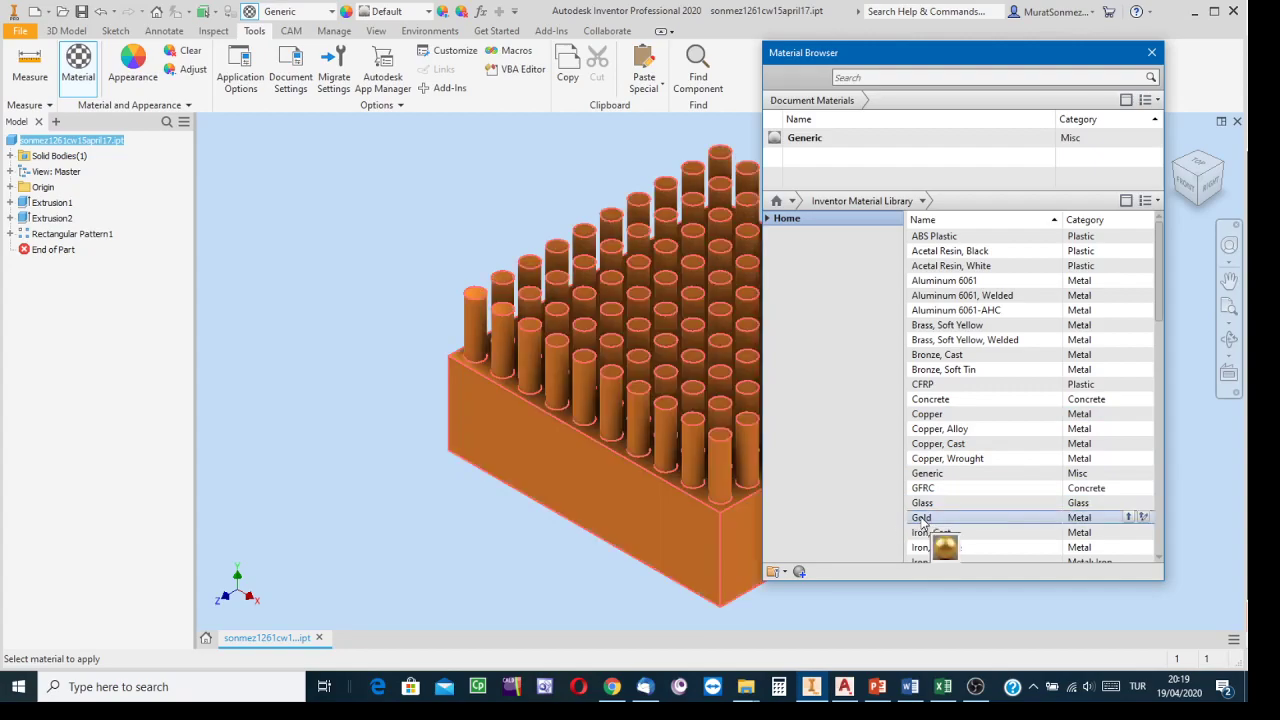
right_click(935, 287)
left_click(964, 296)
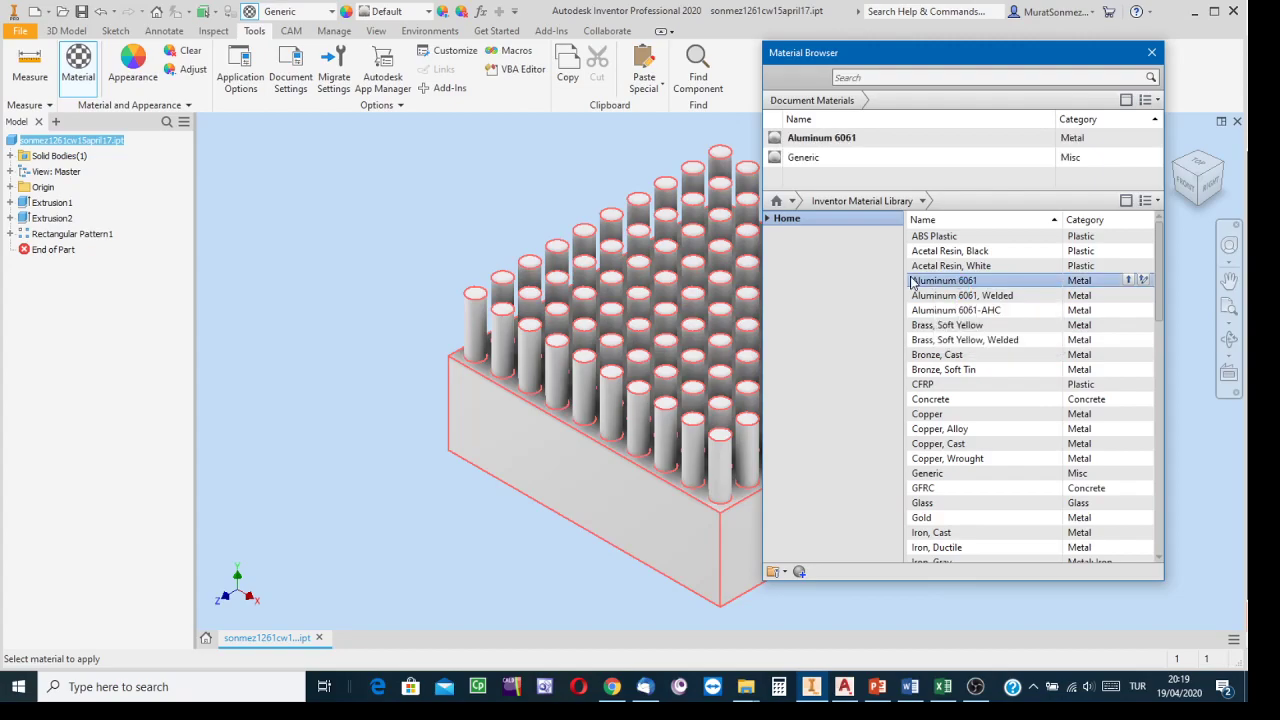
left_click(1151, 52)
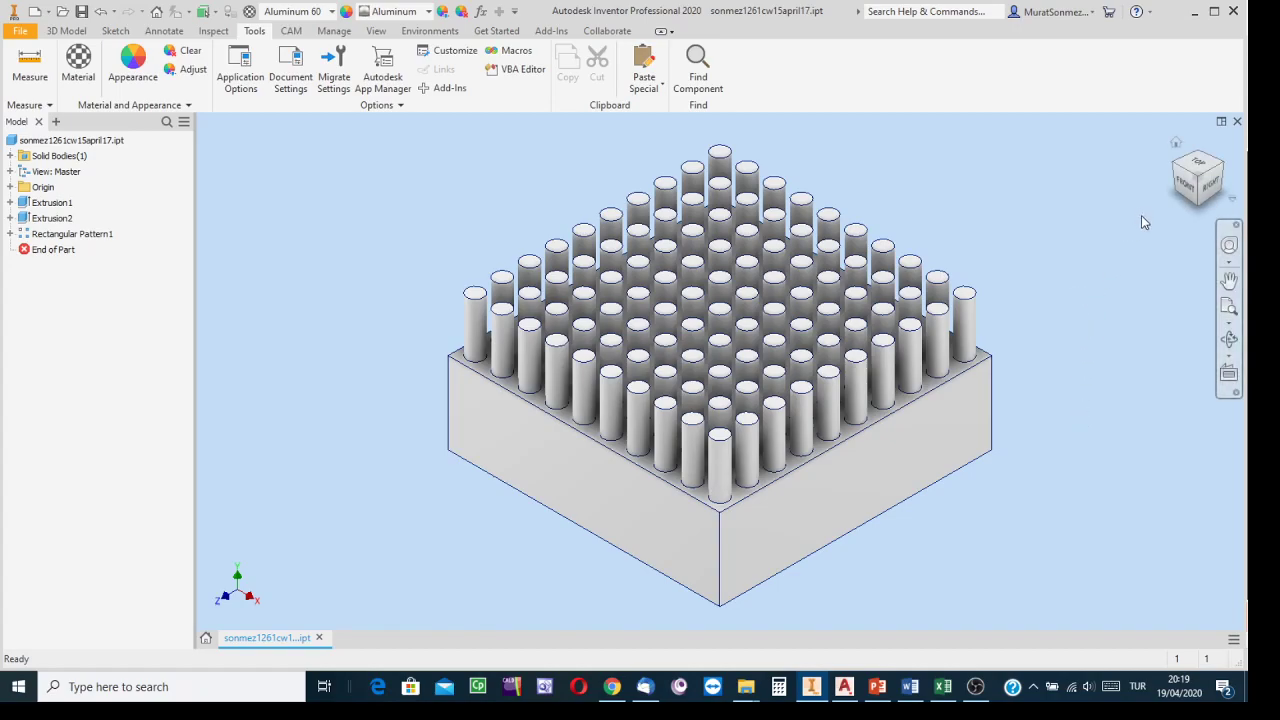
Sketch a circle near the middle of the block's right side face and project the face's left and lower edges
left_click(1198, 207)
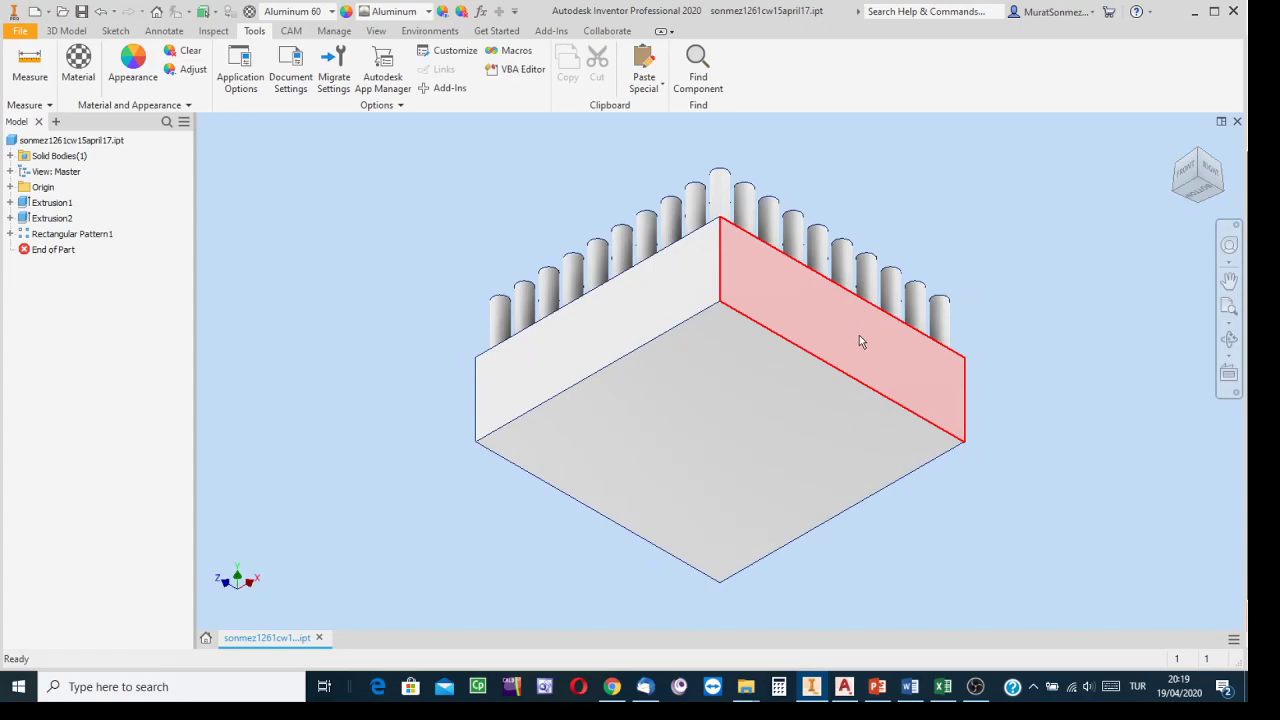
mouse_move(885, 366)
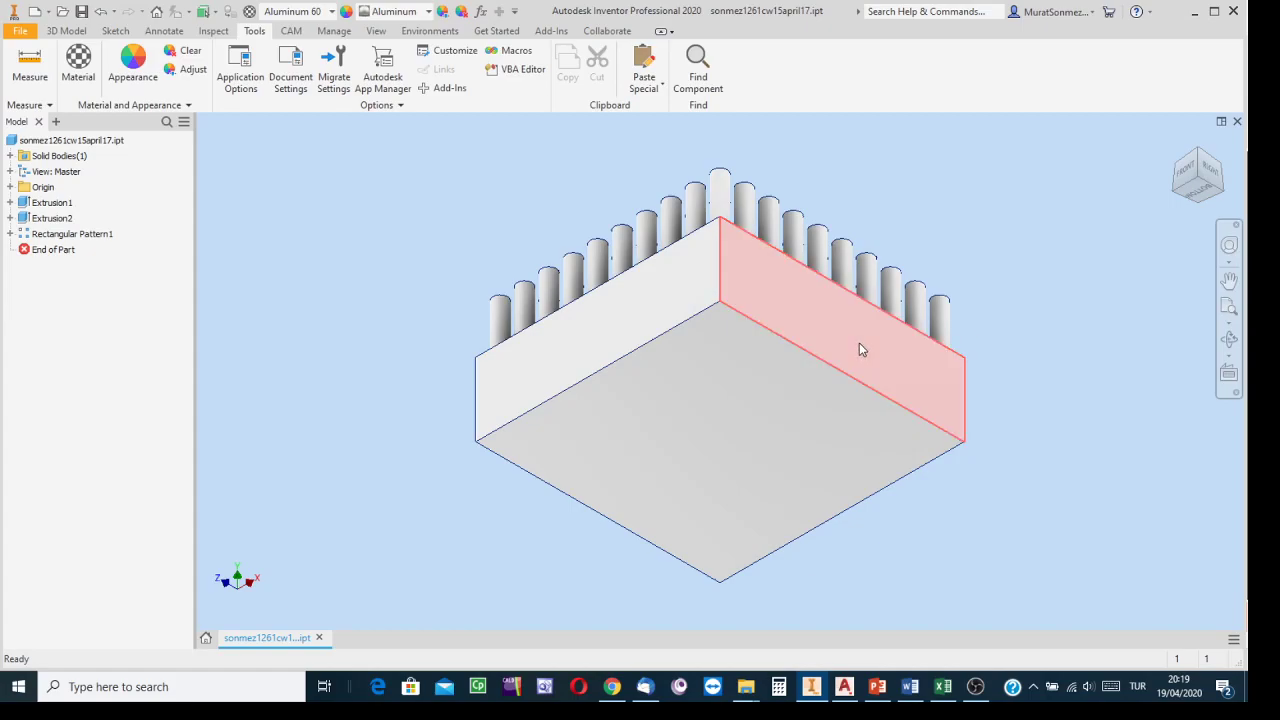
right_click(860, 349)
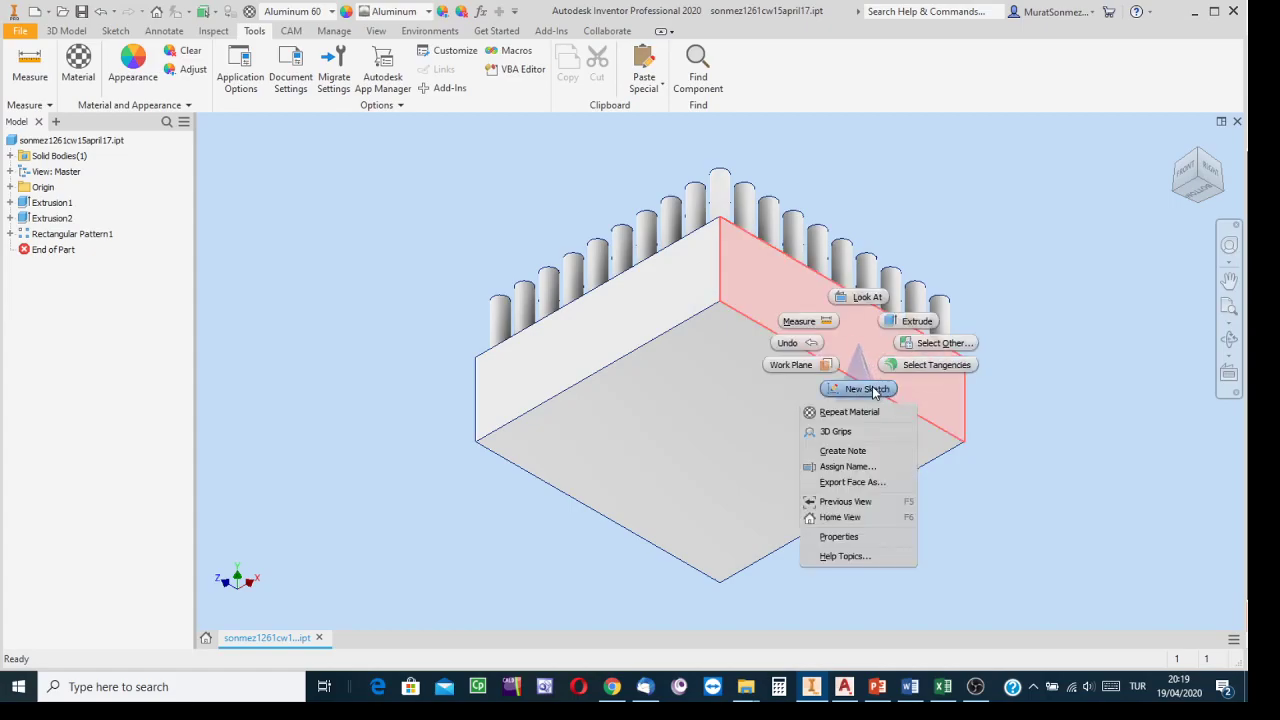
left_click(872, 388)
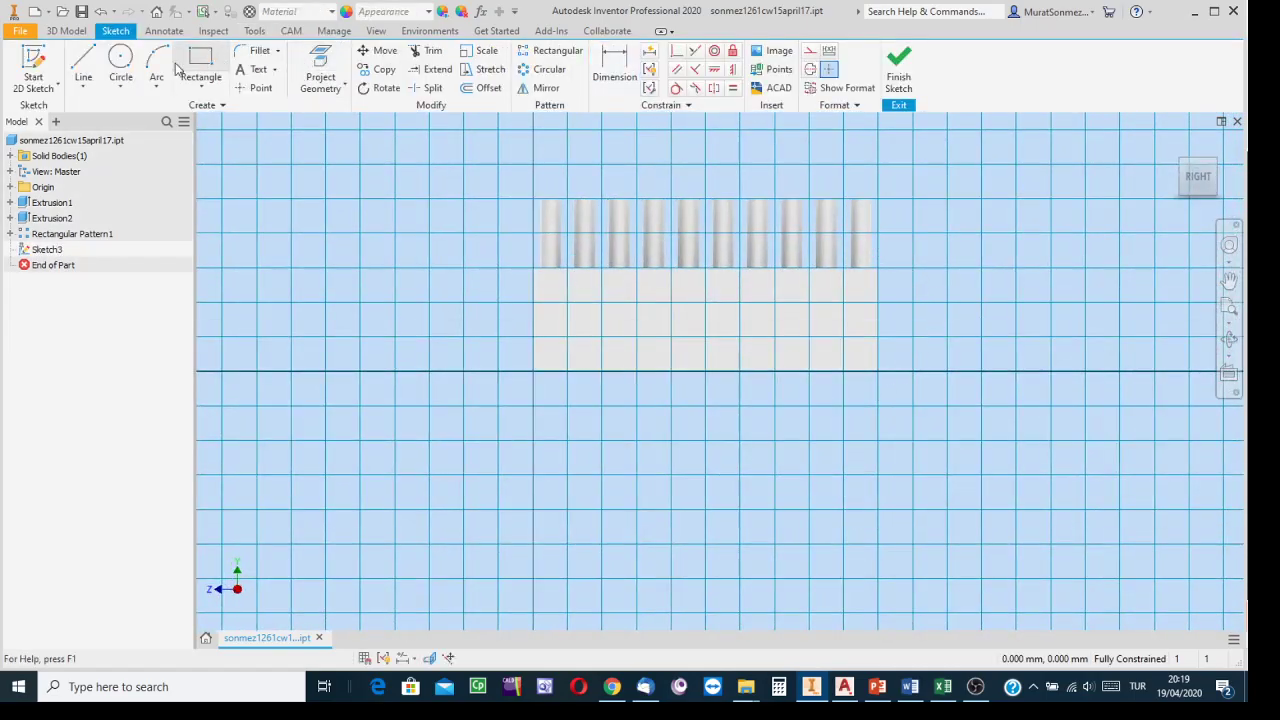
left_click(120, 62)
left_click(700, 316)
left_click(722, 294)
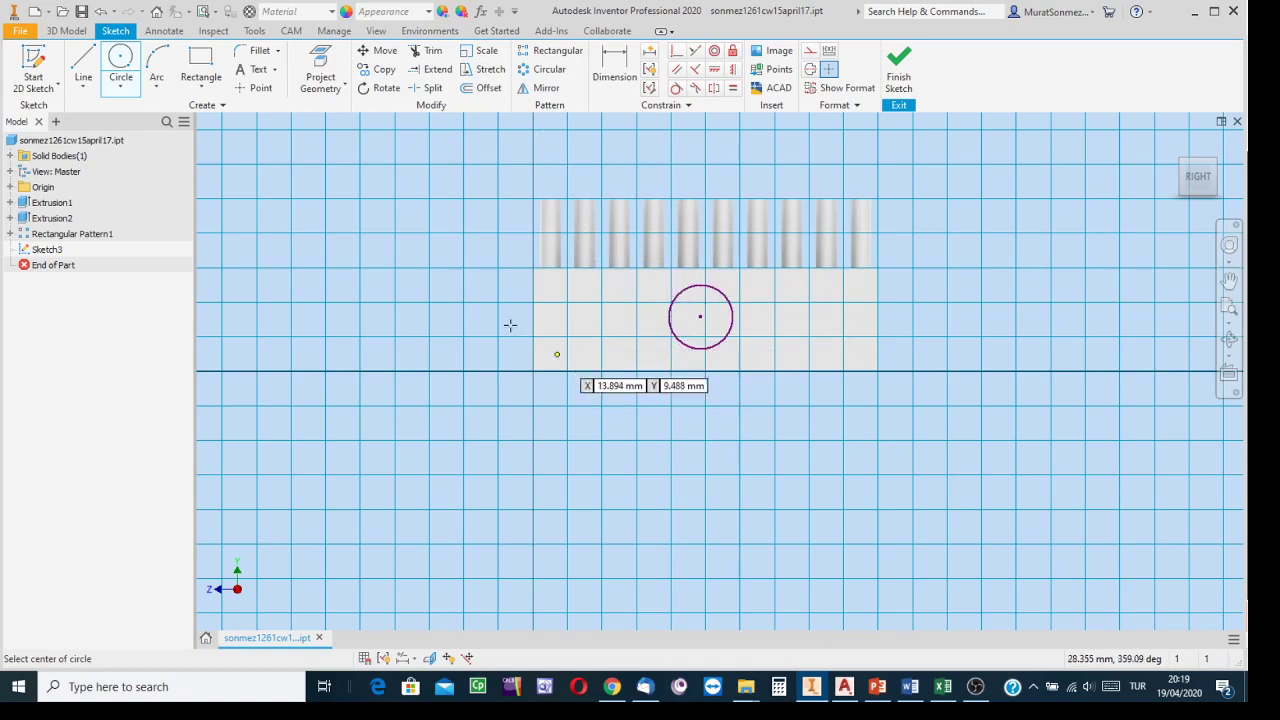
left_click(321, 68)
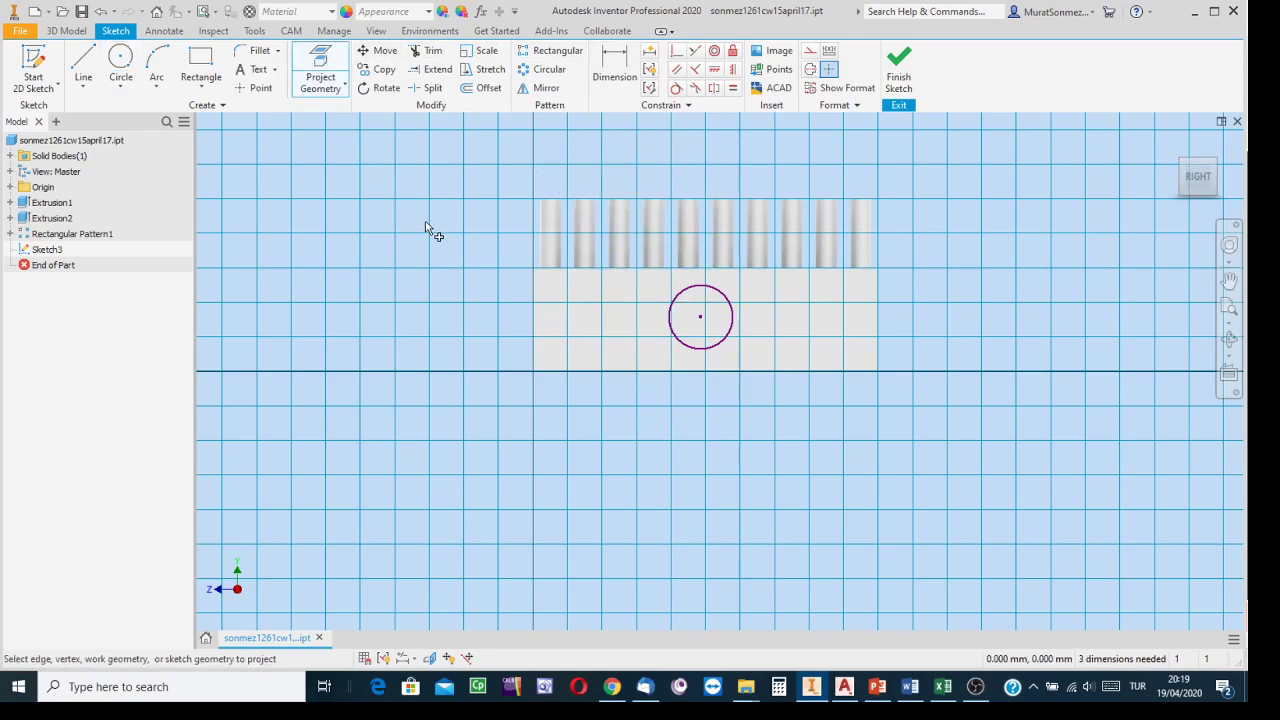
left_click(568, 371)
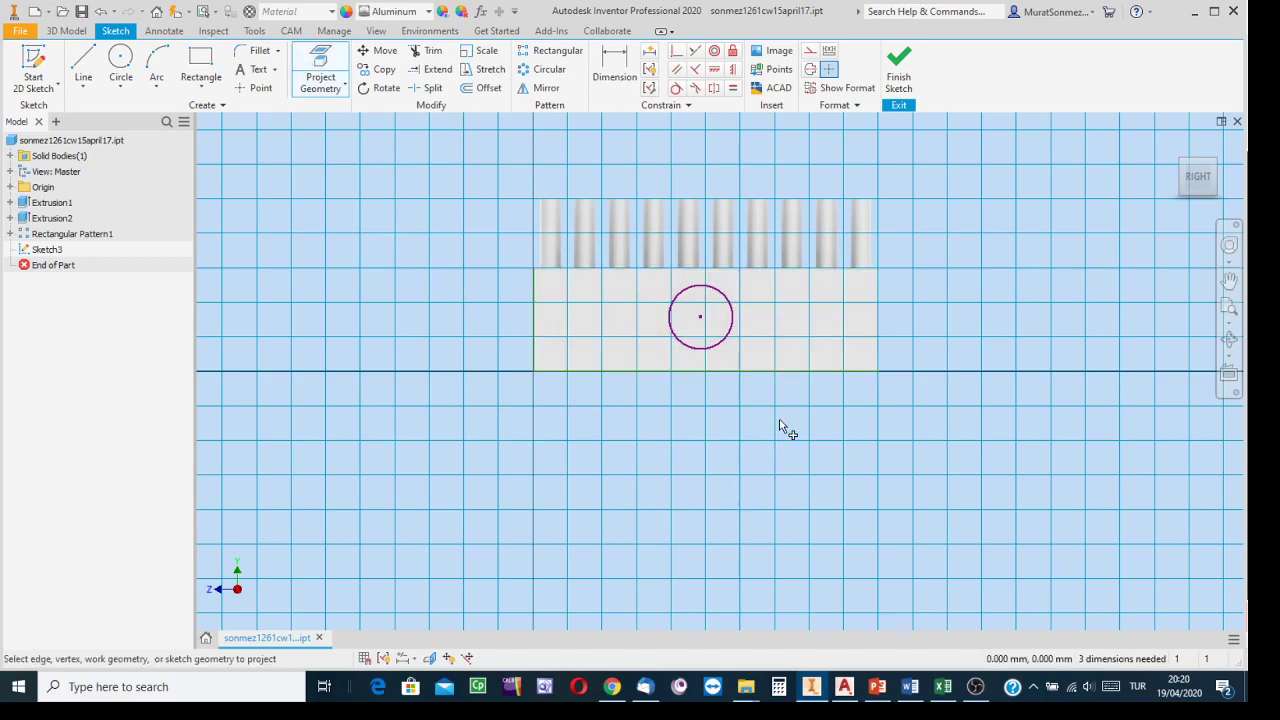
Dimension the circle's center 30 mm above the side face's projected lower edge
left_click(614, 65)
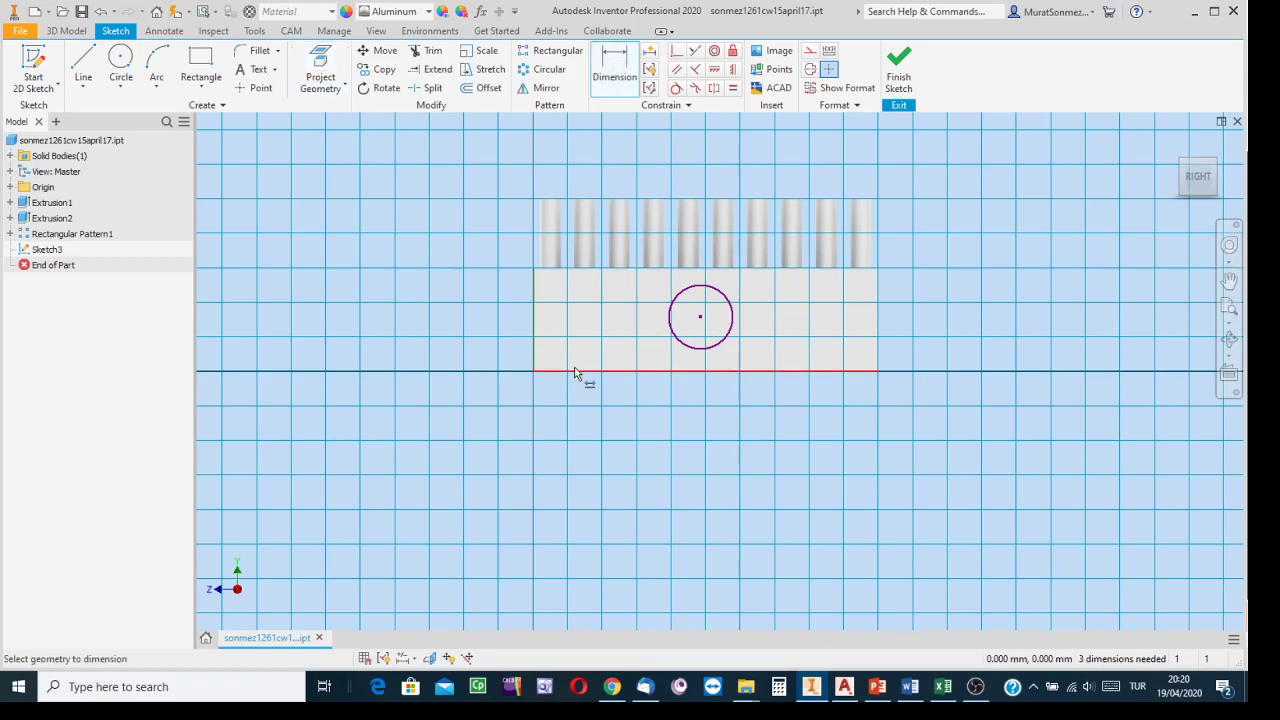
left_click(574, 371)
left_click(690, 350)
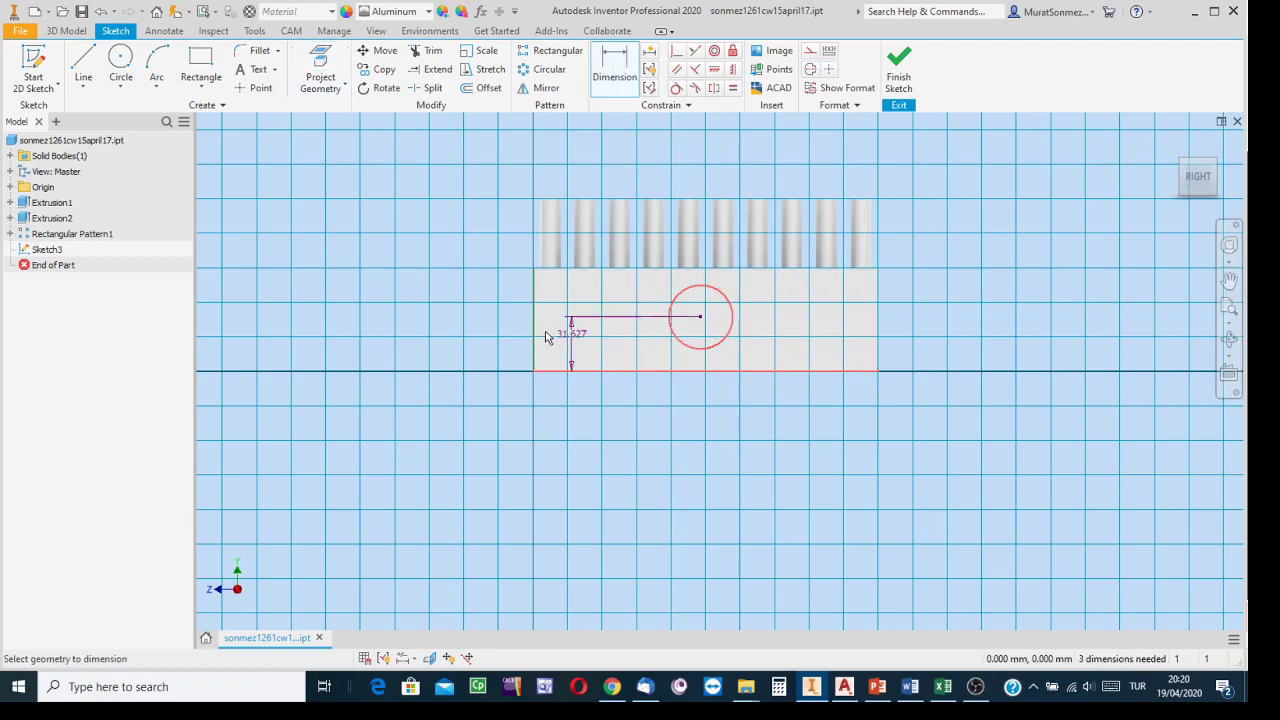
left_click(474, 343)
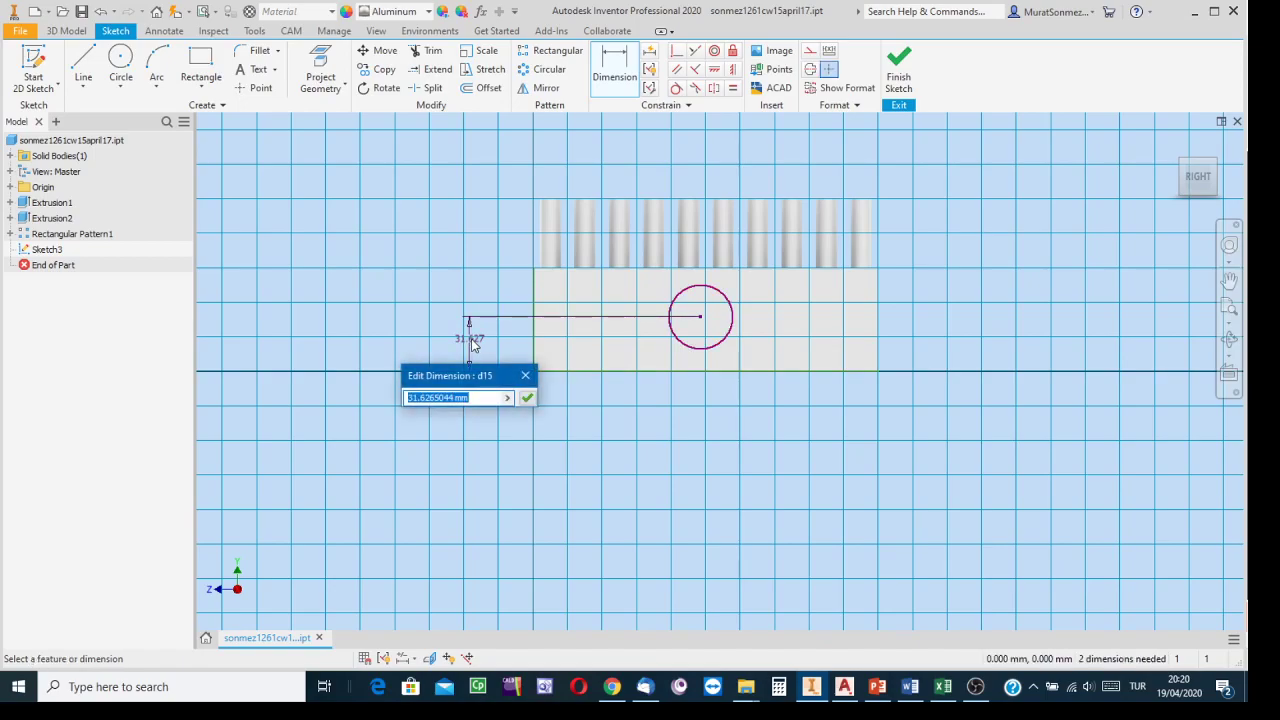
type("30")
key("Return")
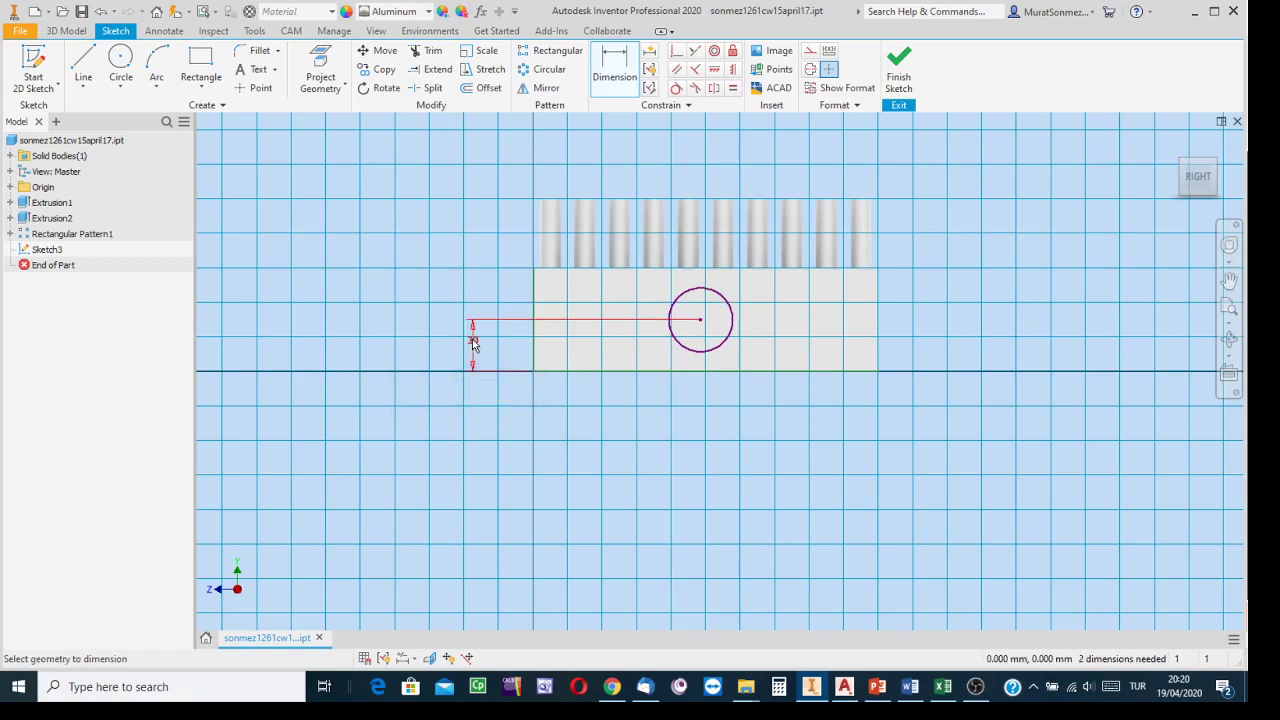
Dimension the circle's center 100 mm from the side face's projected left edge
left_click(538, 314)
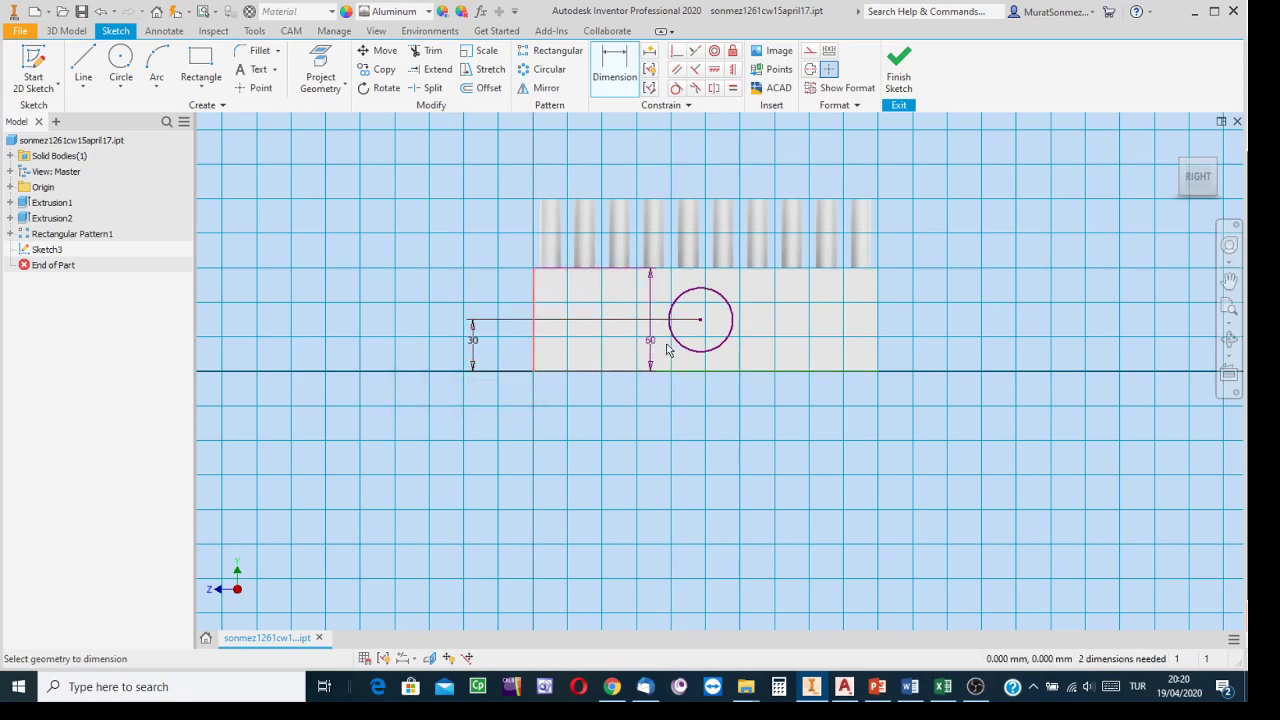
left_click(689, 352)
left_click(650, 433)
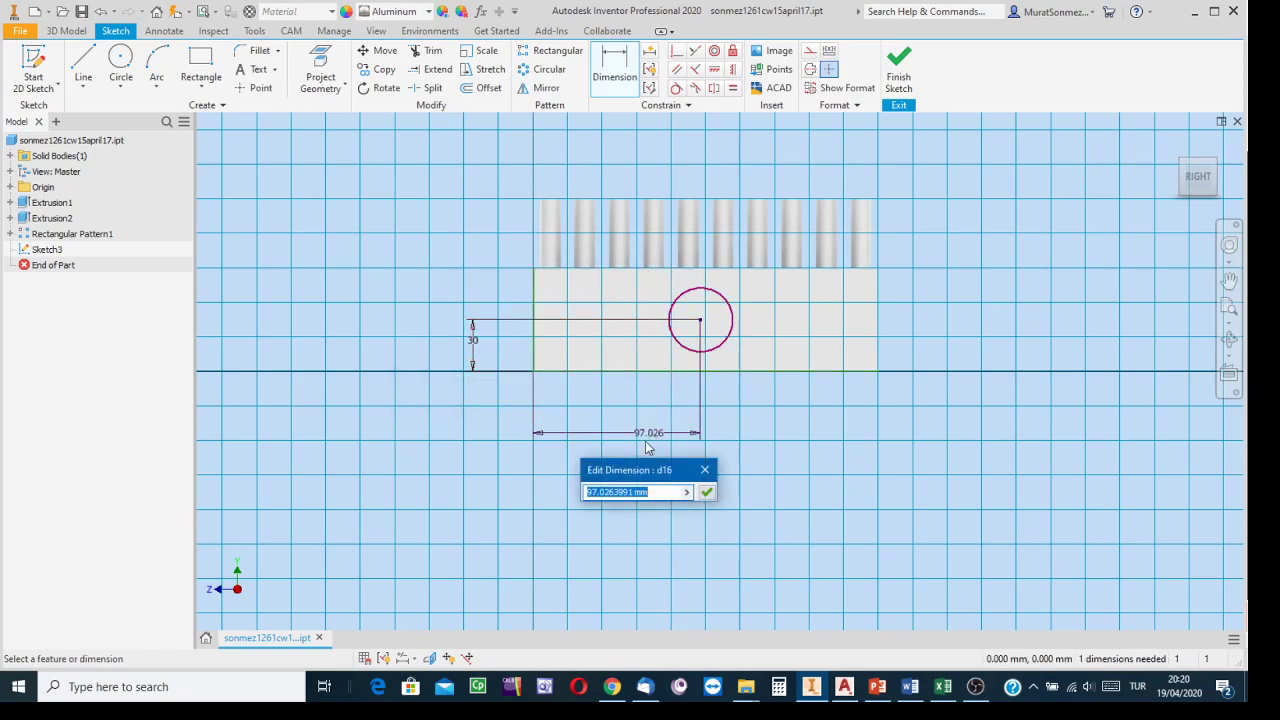
type("100")
key("Return")
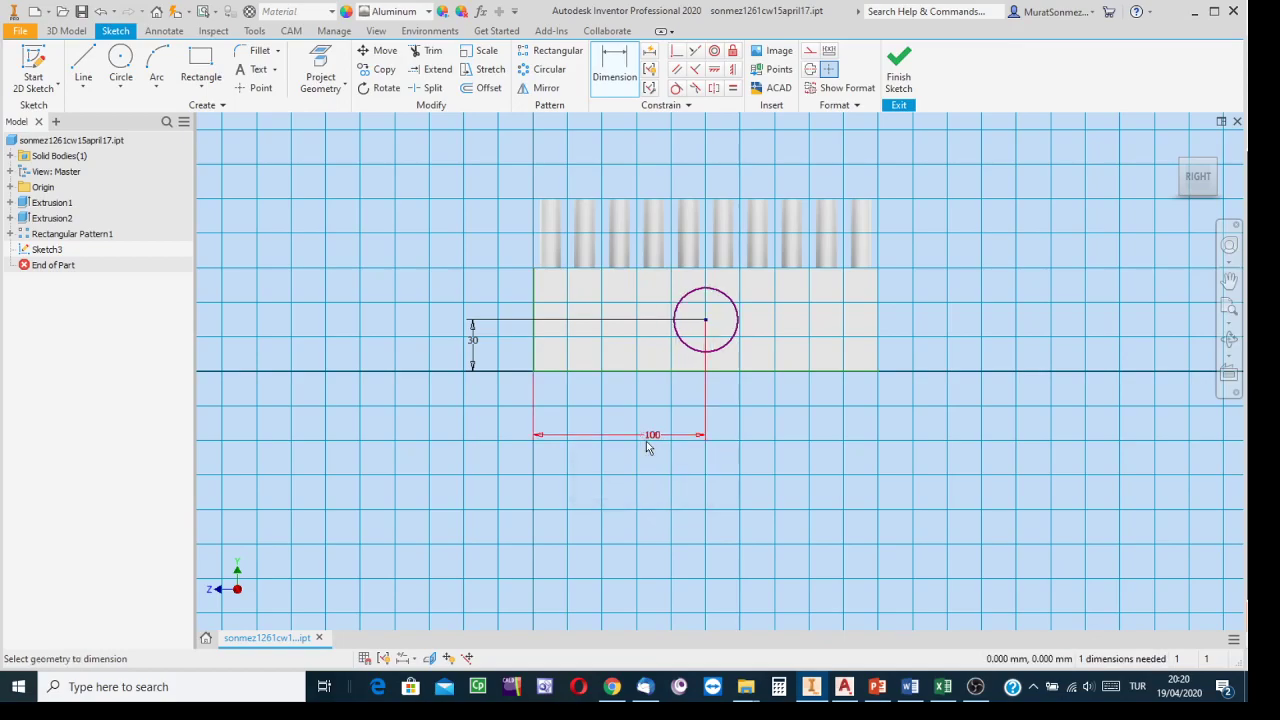
Set the circle's diameter to 30 mm and finish the sketch on the side face
left_click(736, 330)
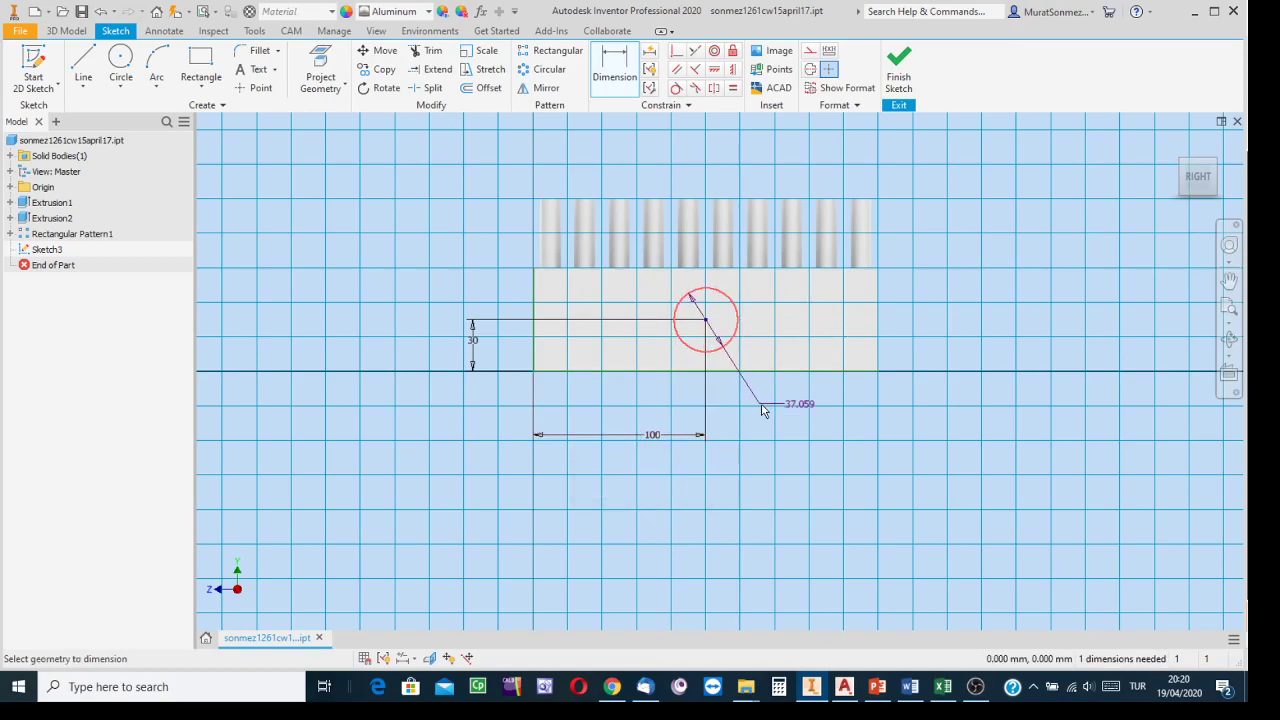
left_click(766, 406)
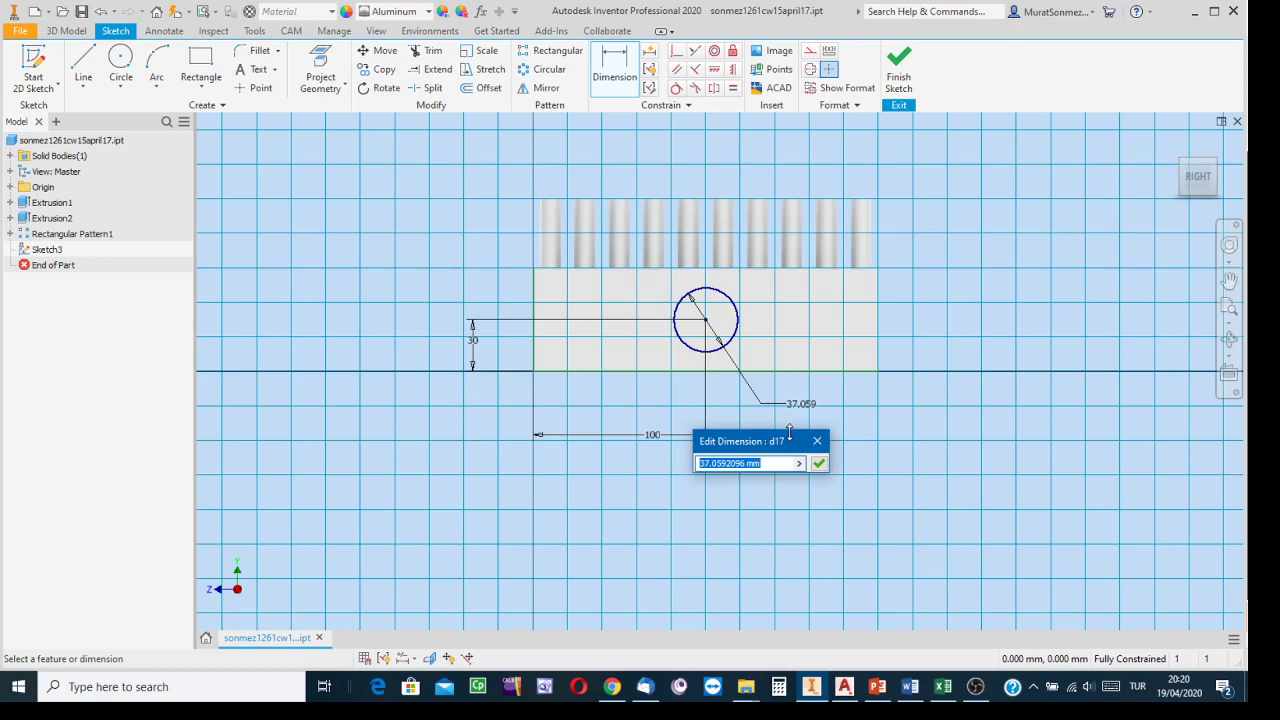
type("30")
key("Return")
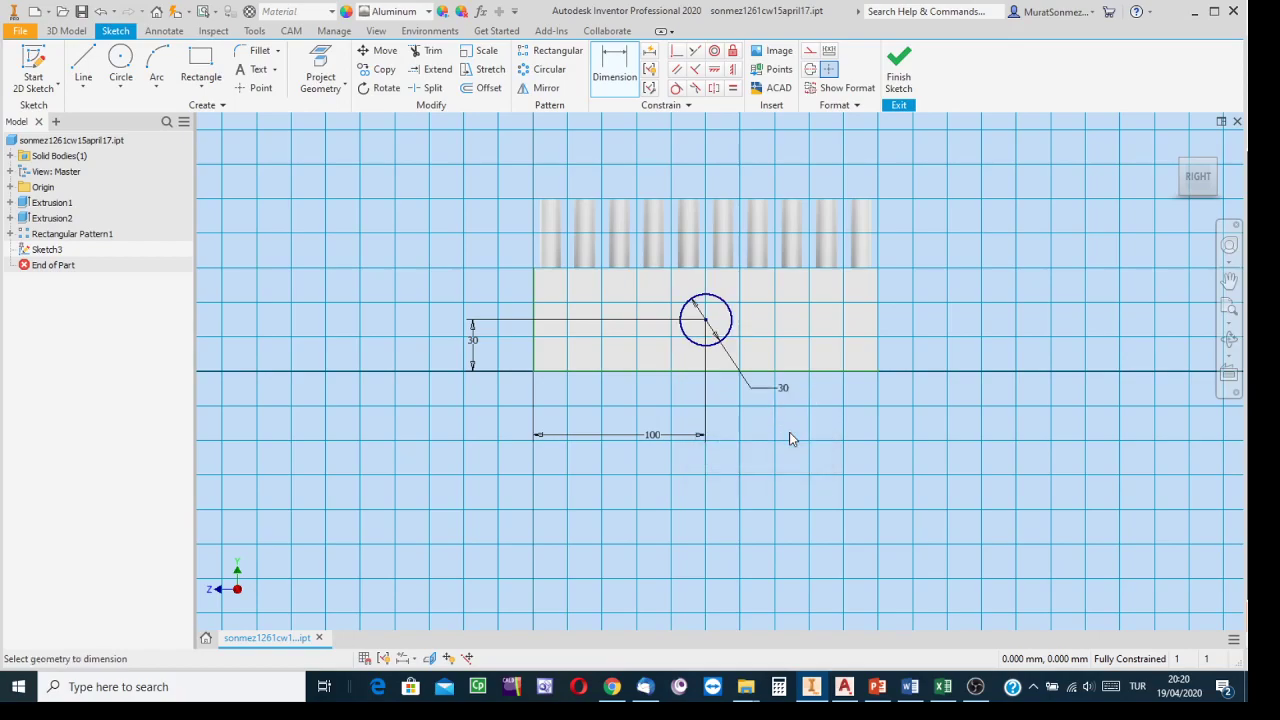
left_click(897, 80)
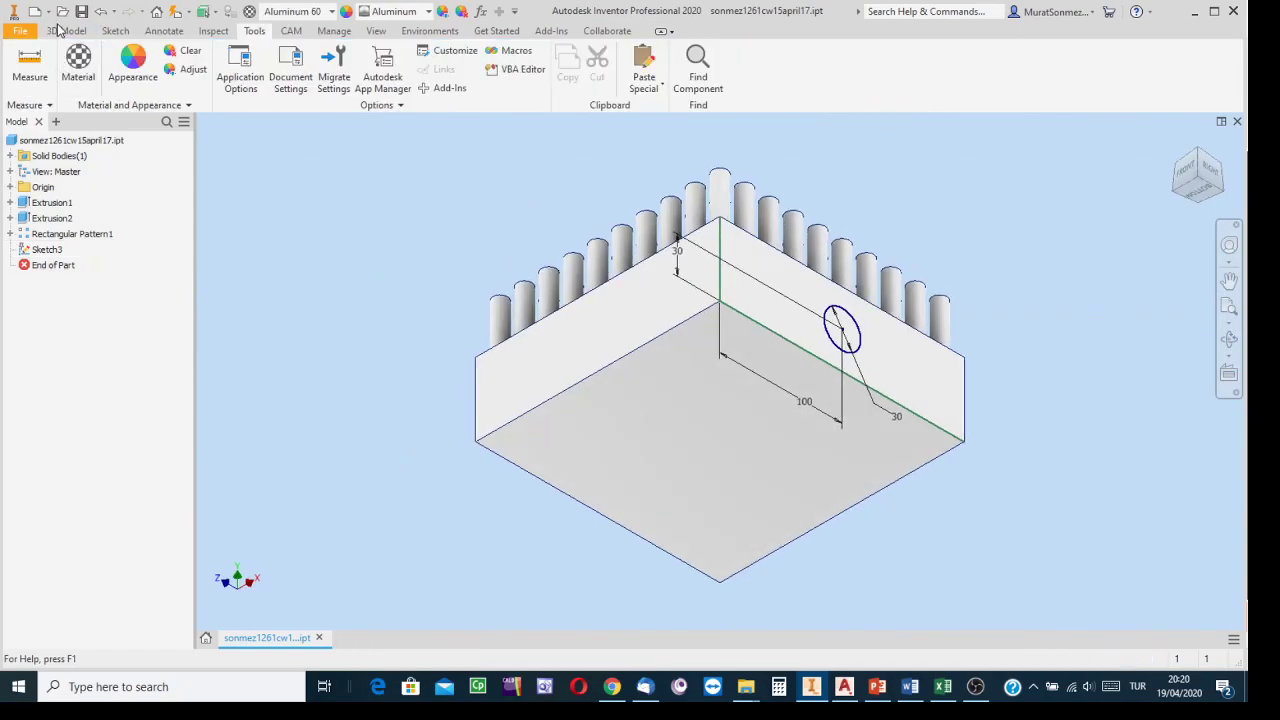
Start an extrusion of the circle profile on the block's side face, keeping its preview in clear view
left_click(64, 31)
left_click(84, 66)
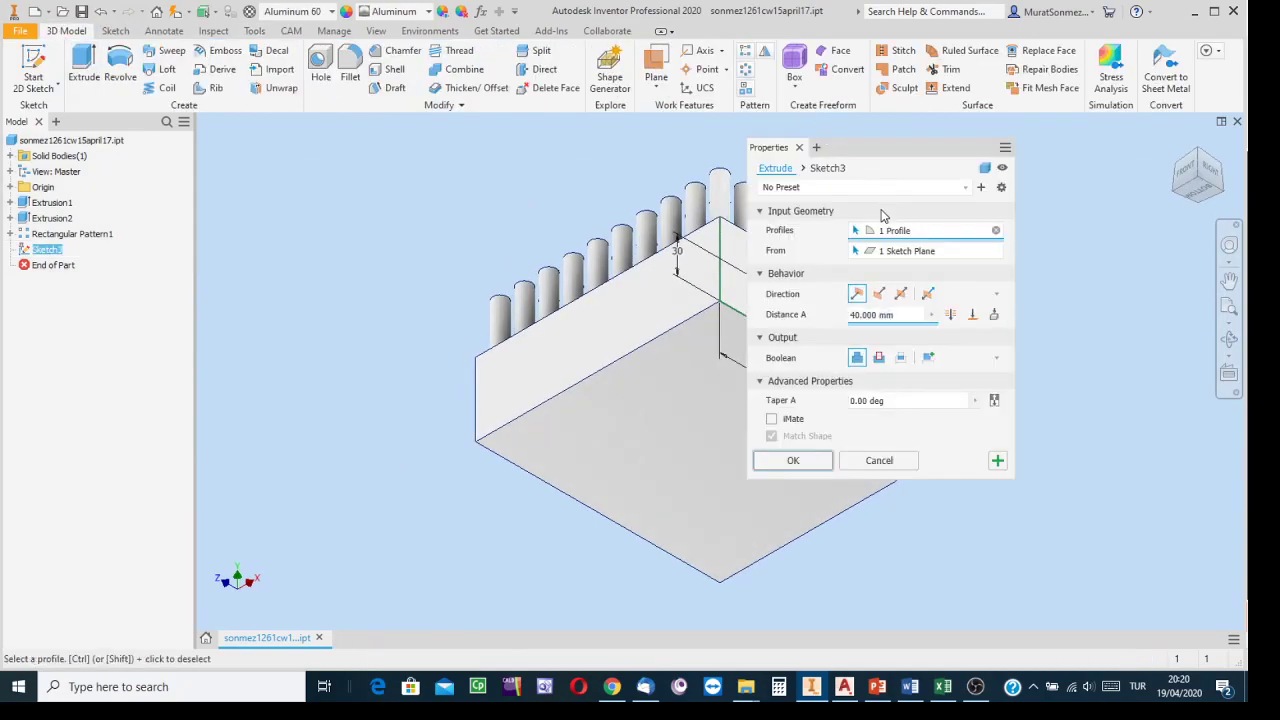
left_click_drag(881, 133, 530, 152)
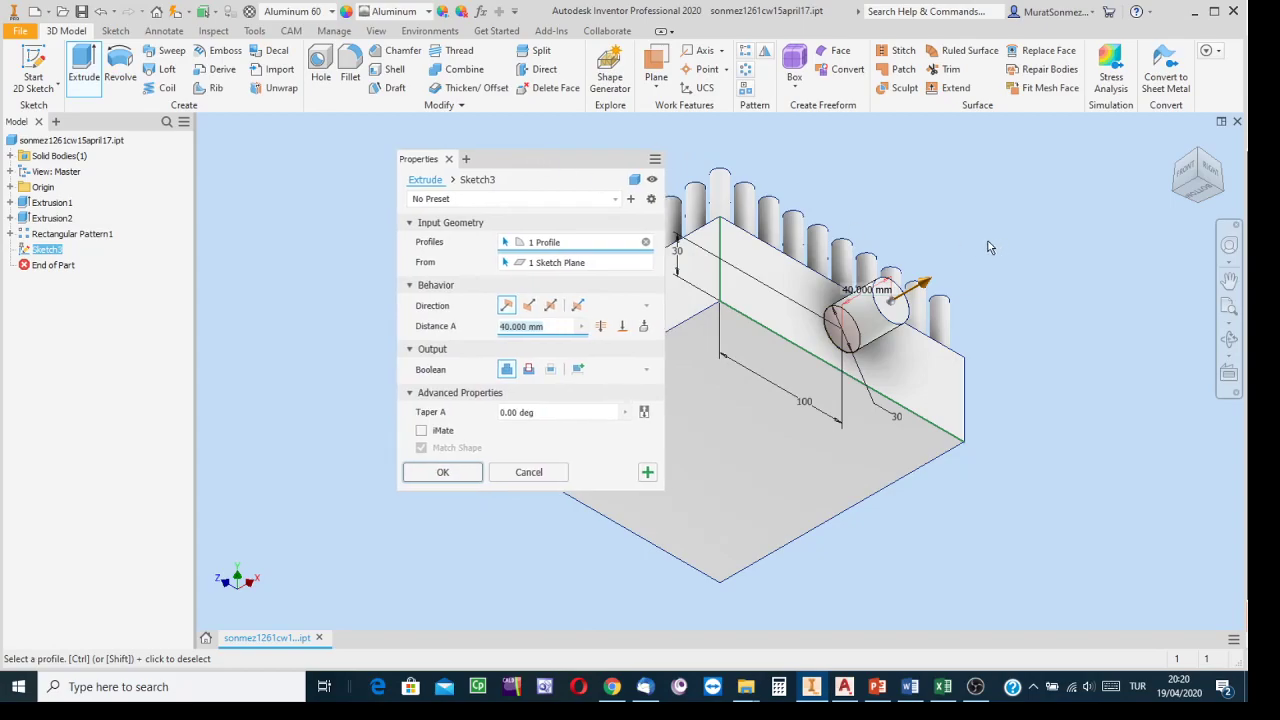
Extrude the 30 mm circle on the block's side face outward by 100 mm, joined to the body
left_click_drag(924, 290, 1007, 252)
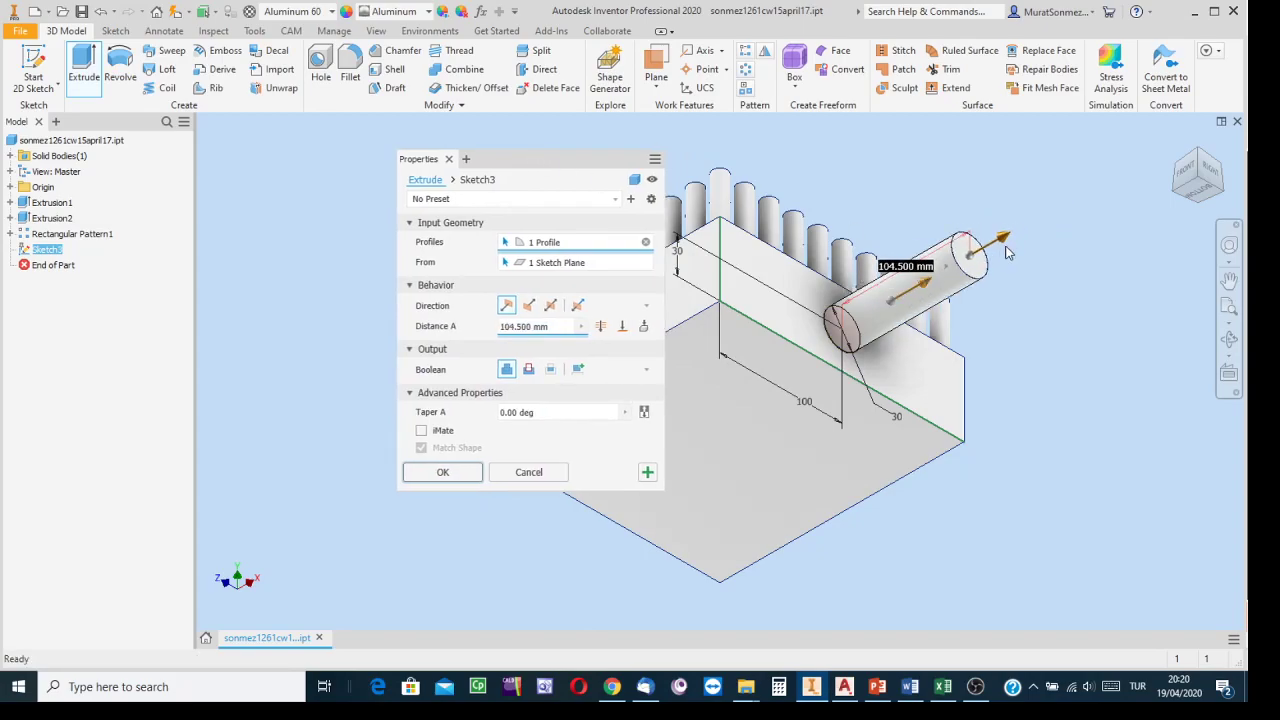
left_click_drag(1007, 252, 1034, 233)
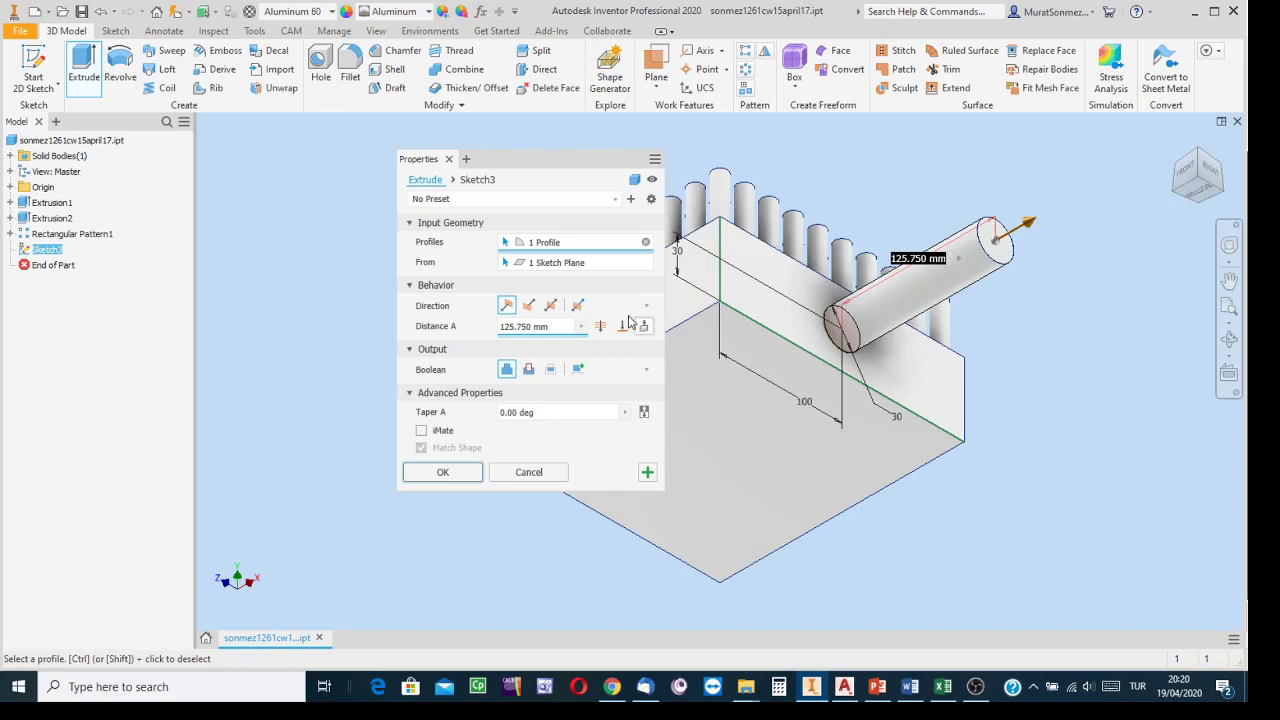
left_click_drag(1033, 223, 985, 255)
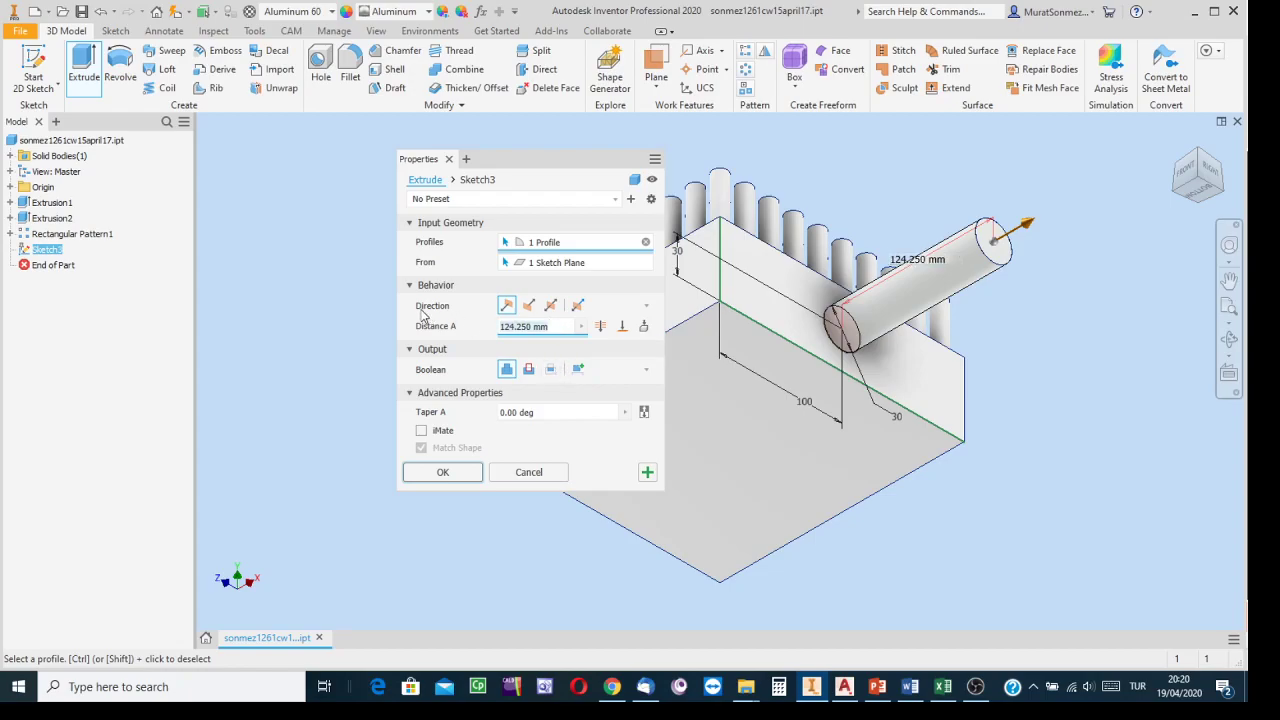
type("100")
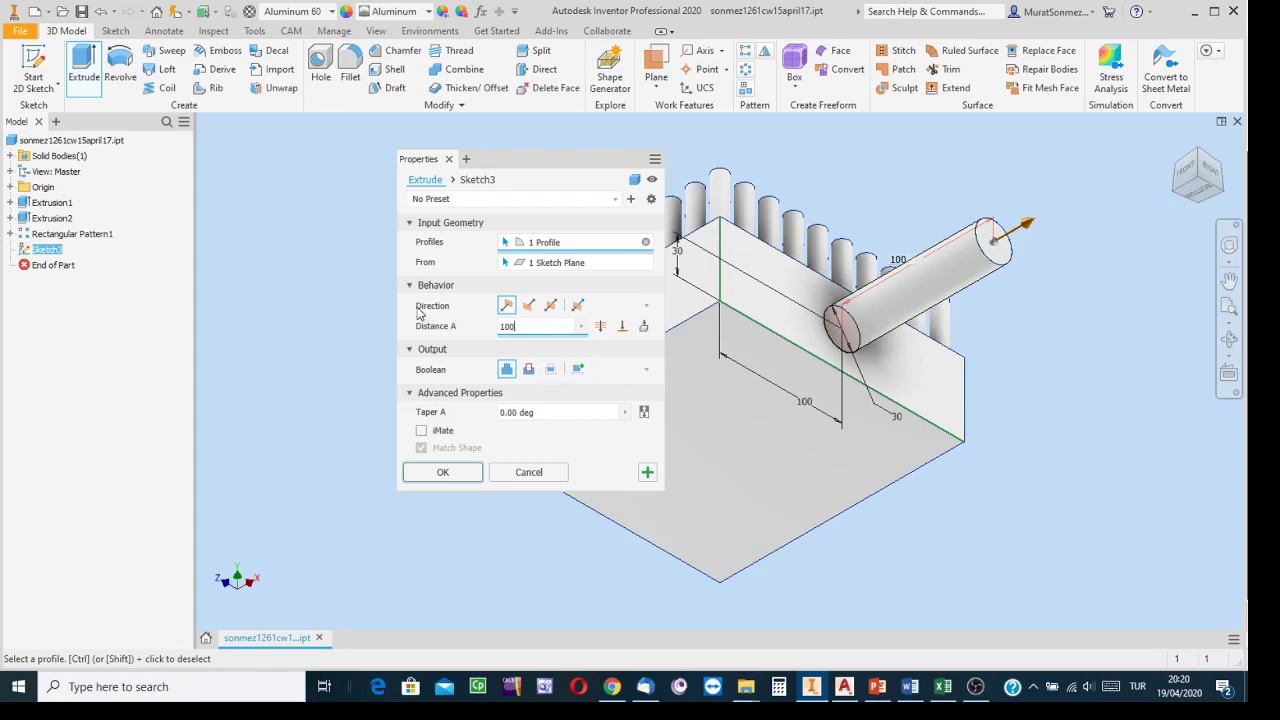
left_click(443, 472)
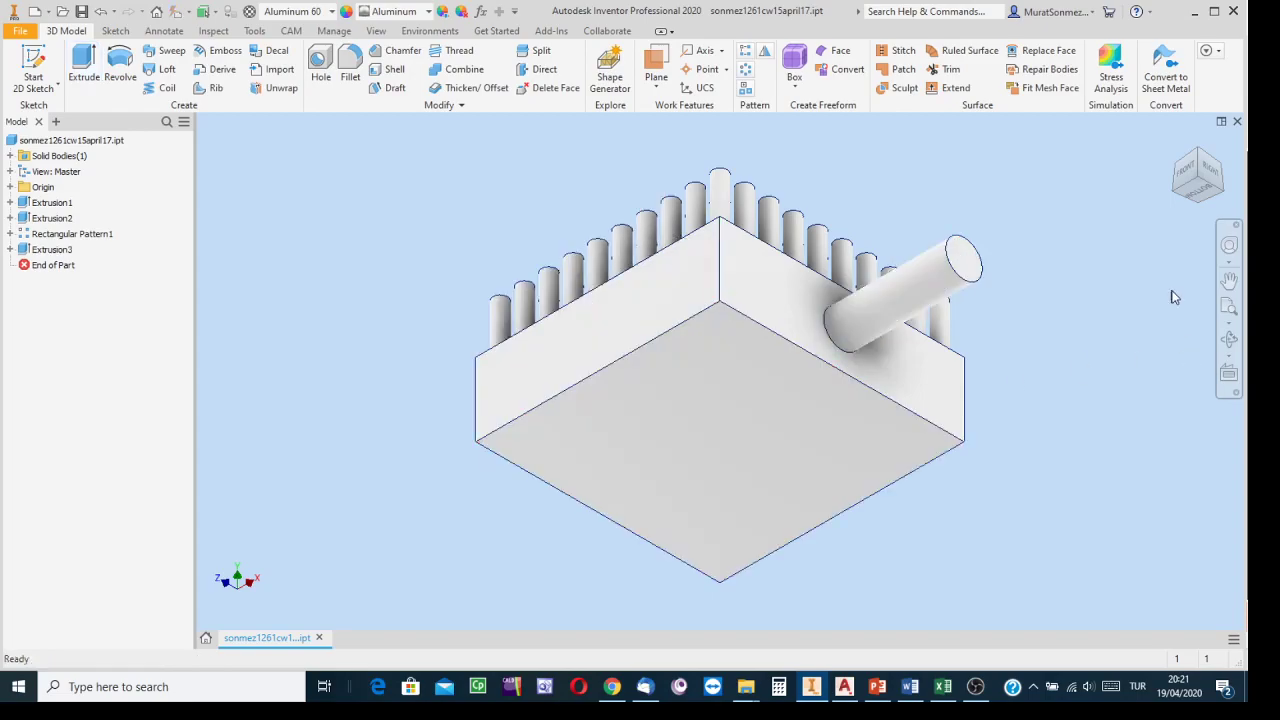
Start a new sketch on the free end face of the extruded cylinder and project its circular edge
left_click(1208, 170)
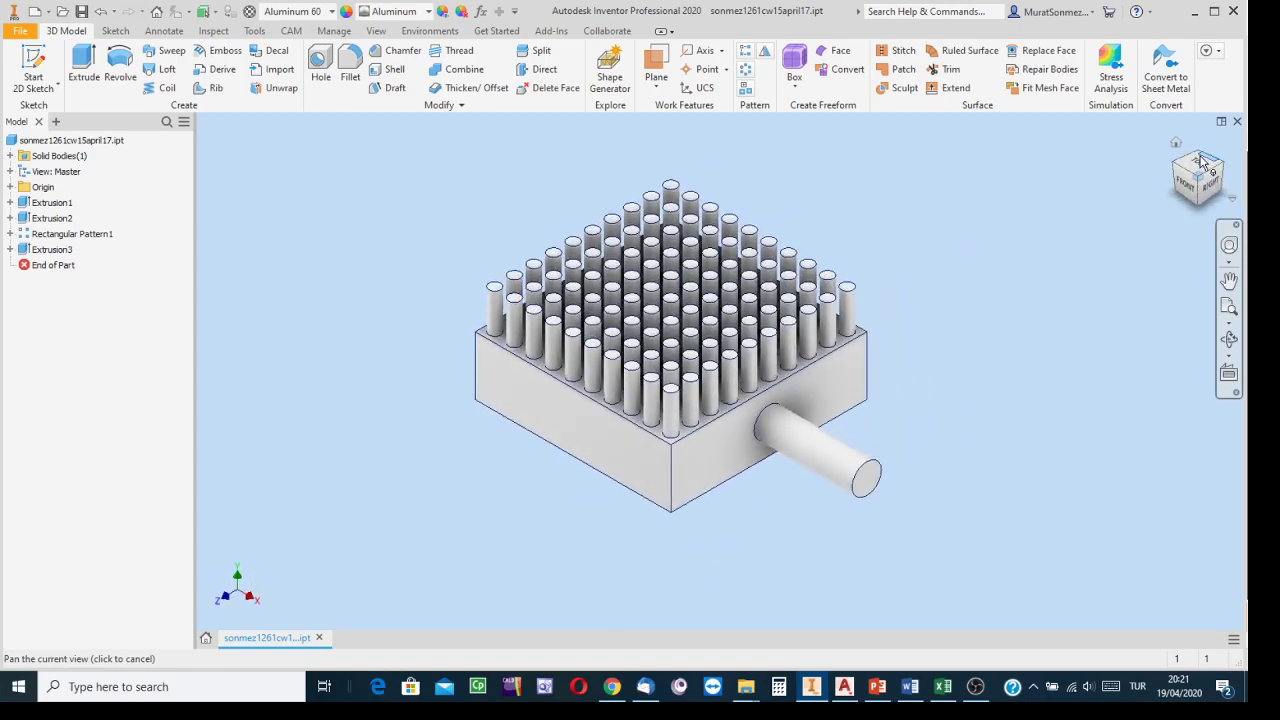
scroll(925, 529, "up", 3)
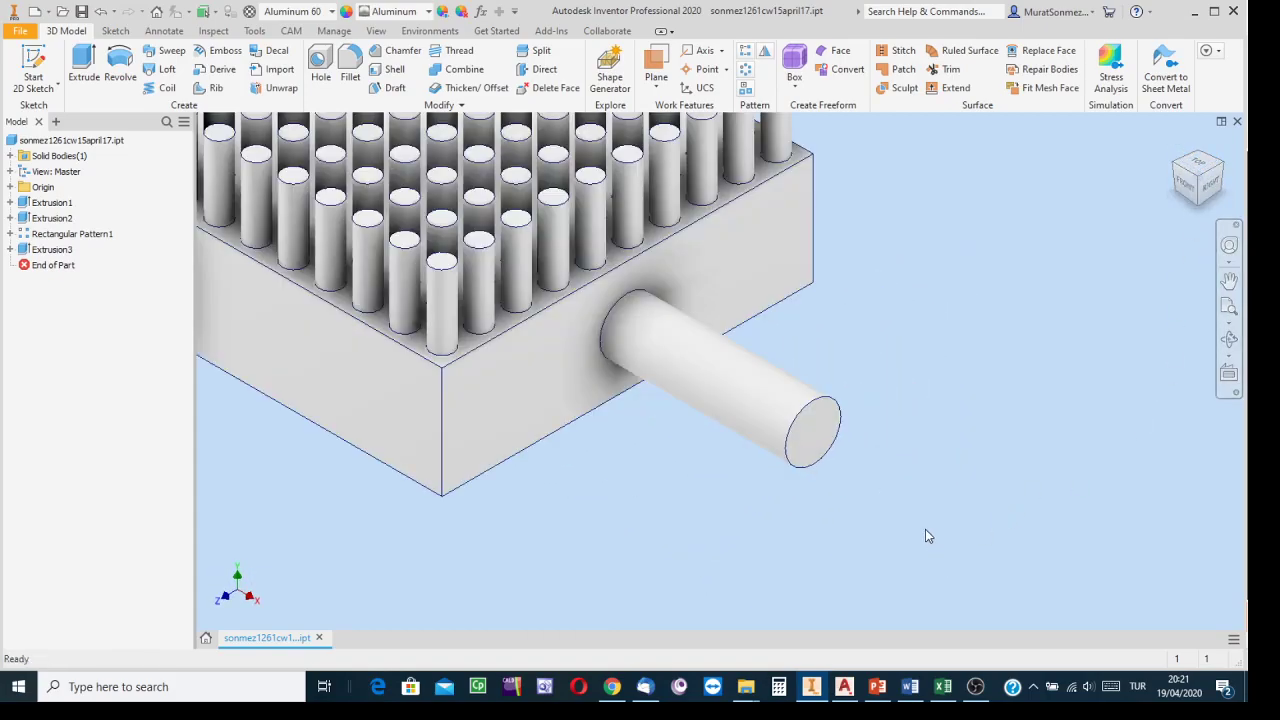
scroll(925, 529, "down", 2)
left_click(862, 474)
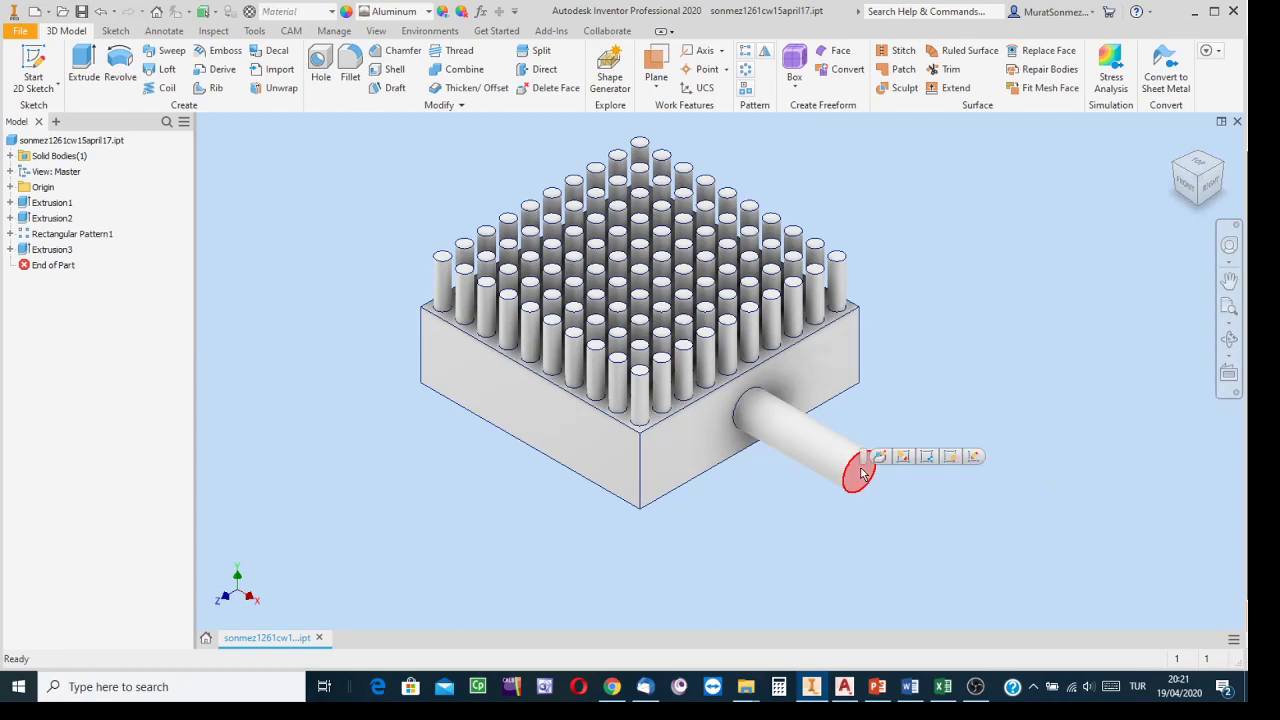
right_click(862, 474)
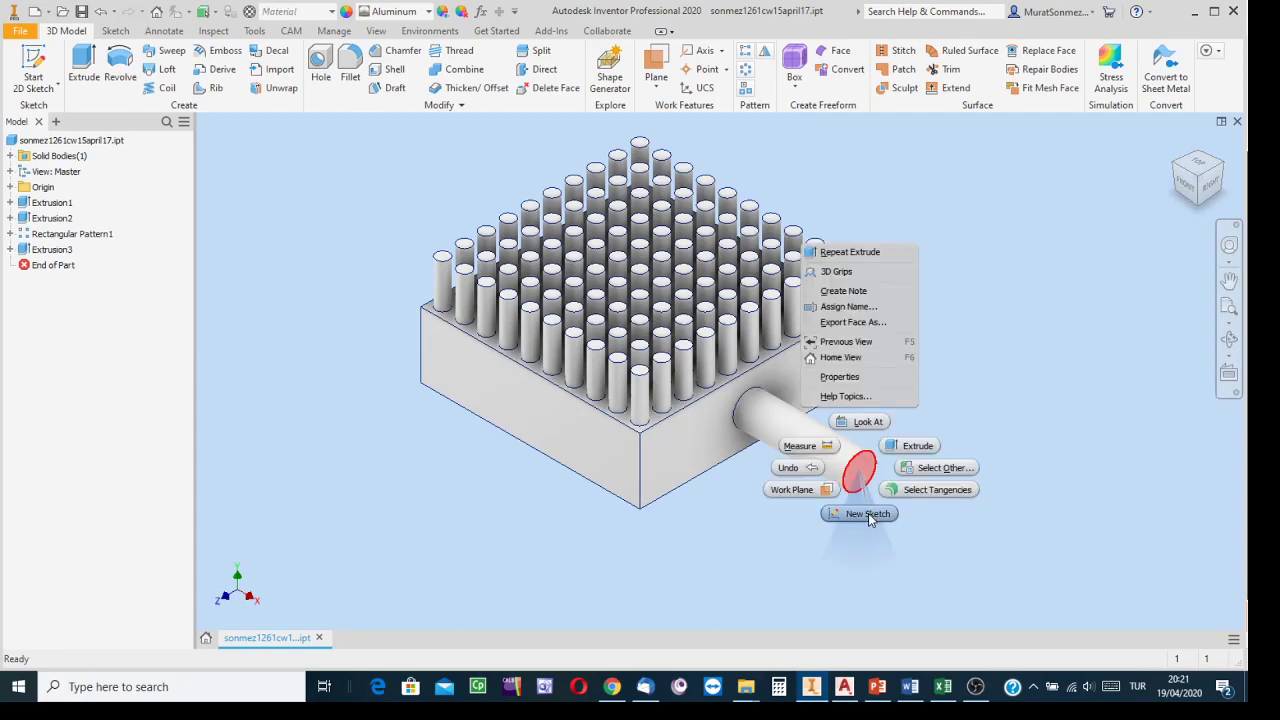
left_click(868, 513)
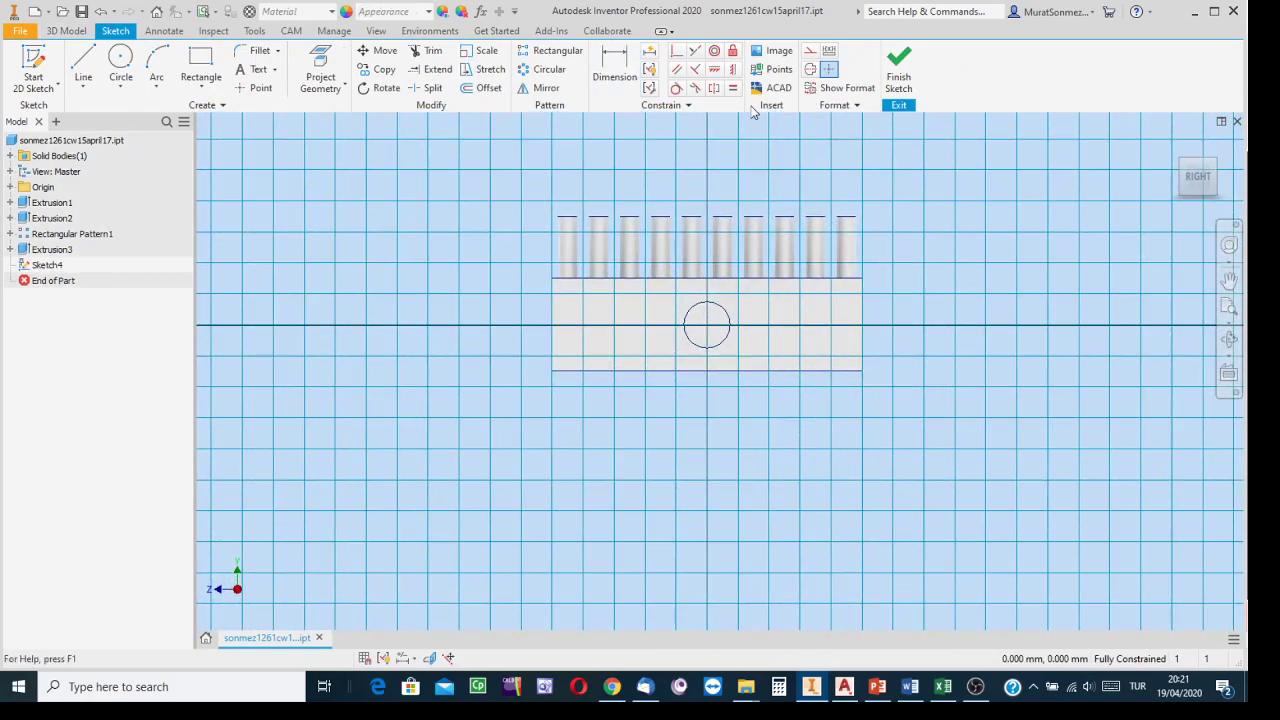
left_click(330, 62)
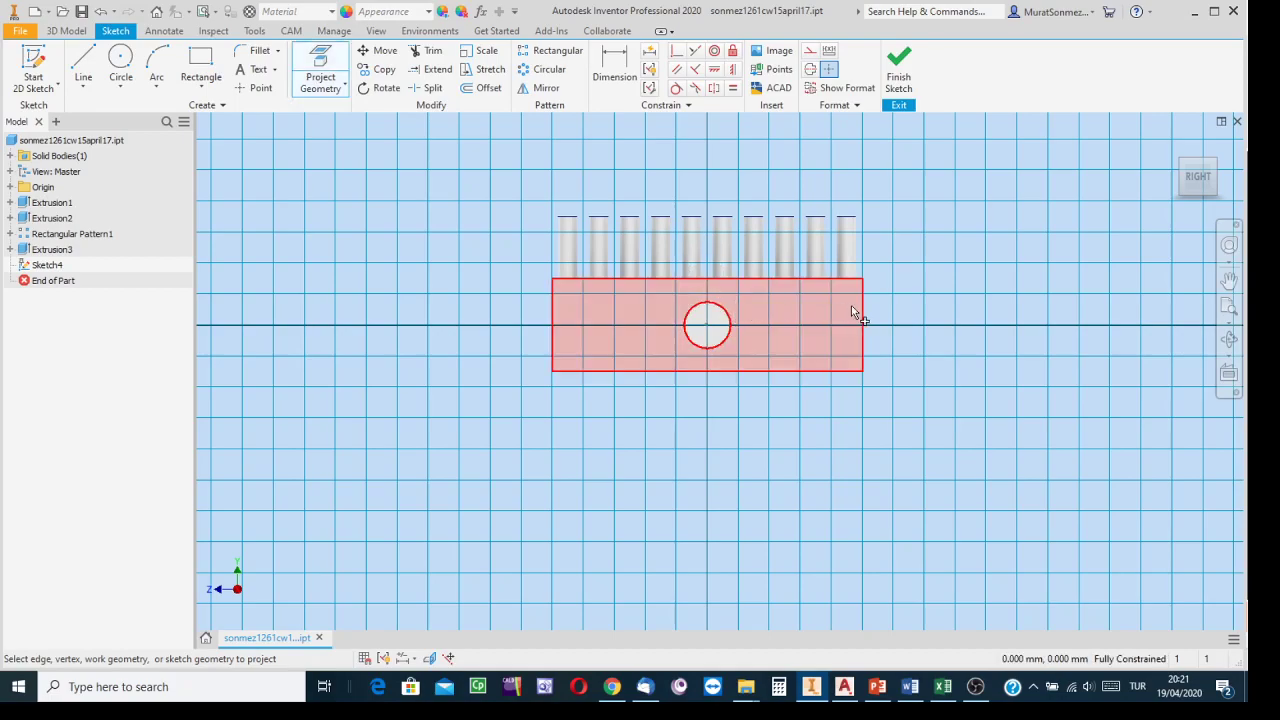
left_click(713, 341)
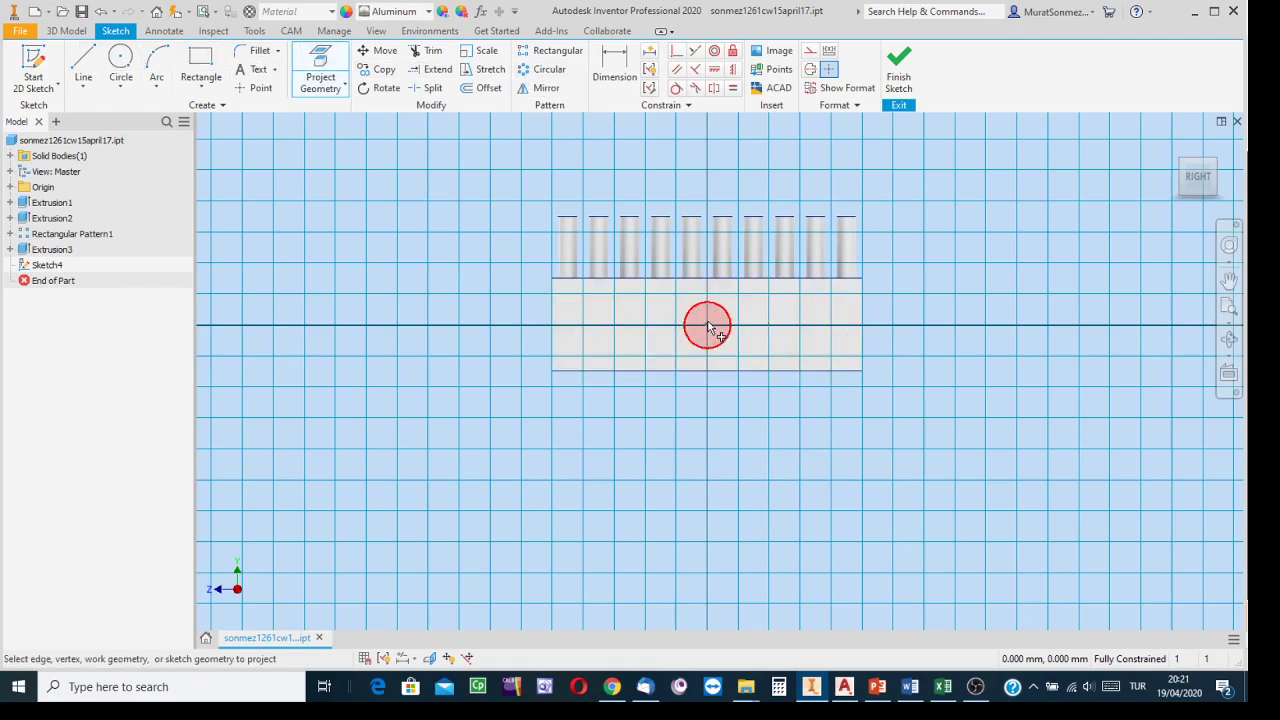
left_click(118, 58)
left_click(391, 449)
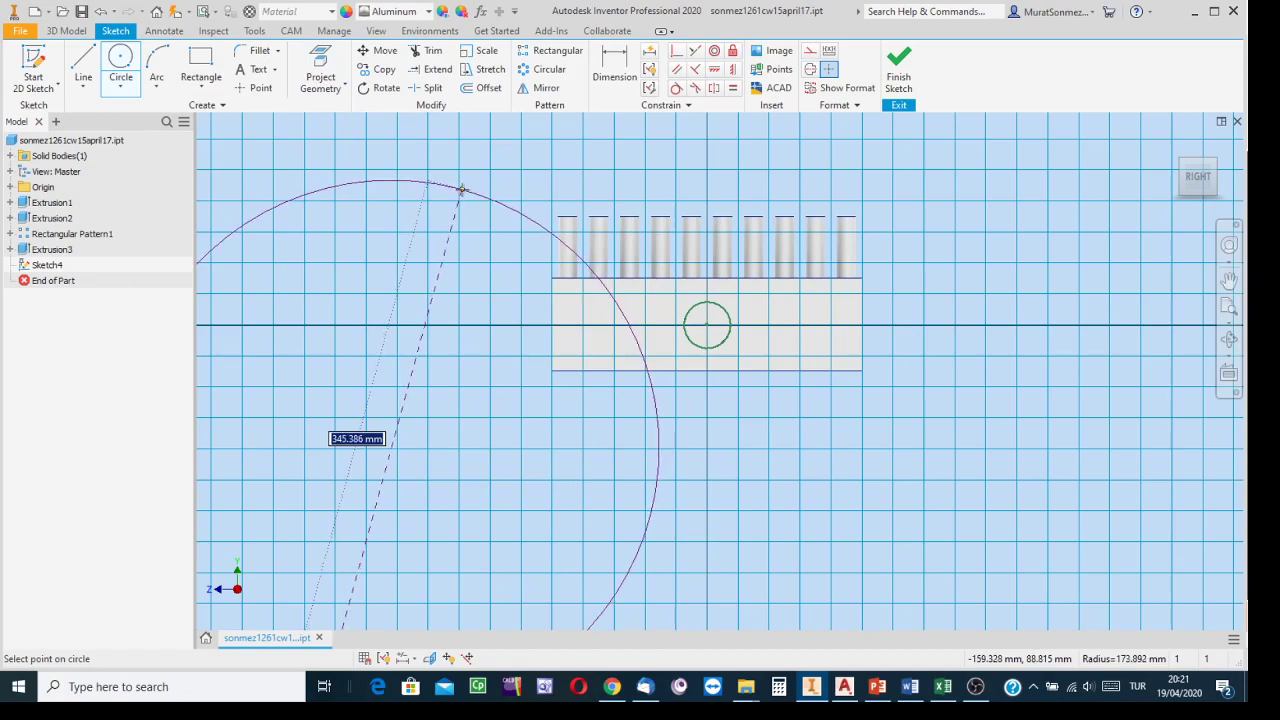
key("Escape")
Draw a 160 mm diameter circle centred on the projected cylinder edge and finish the sketch
left_click(120, 60)
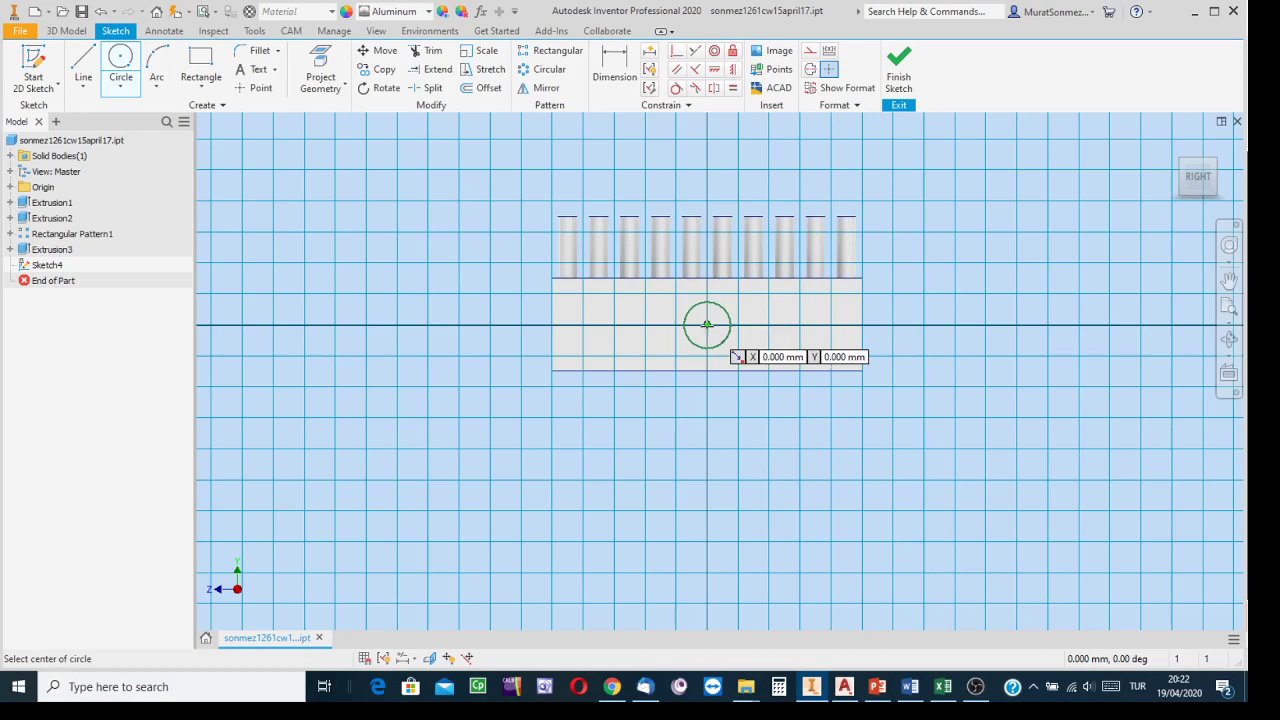
scroll(707, 324, "up", 5)
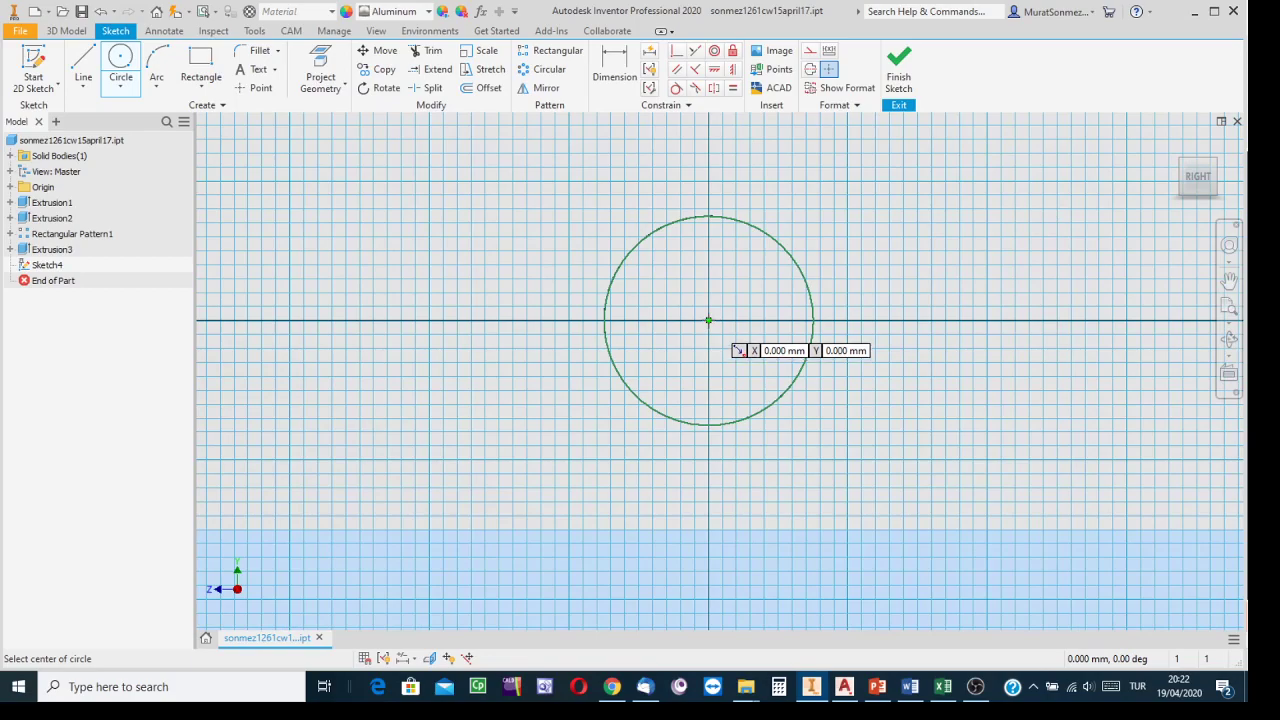
left_click(708, 320)
scroll(834, 351, "down", 3)
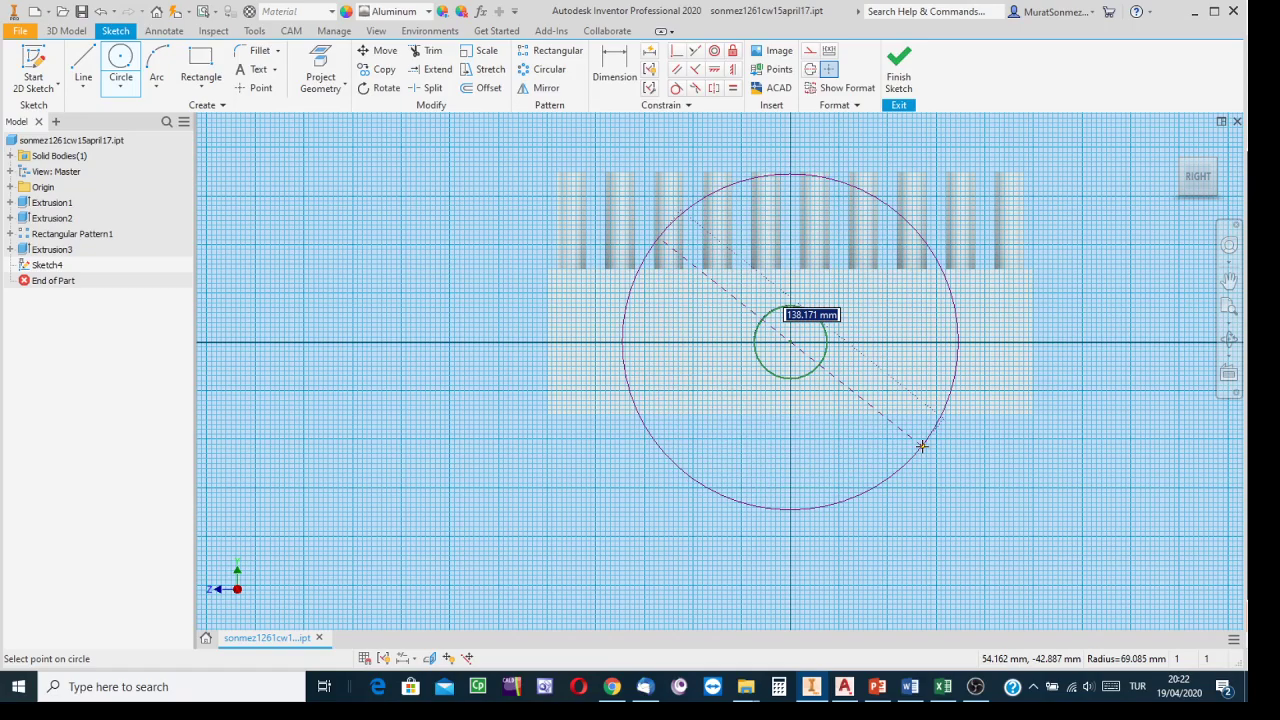
type("14")
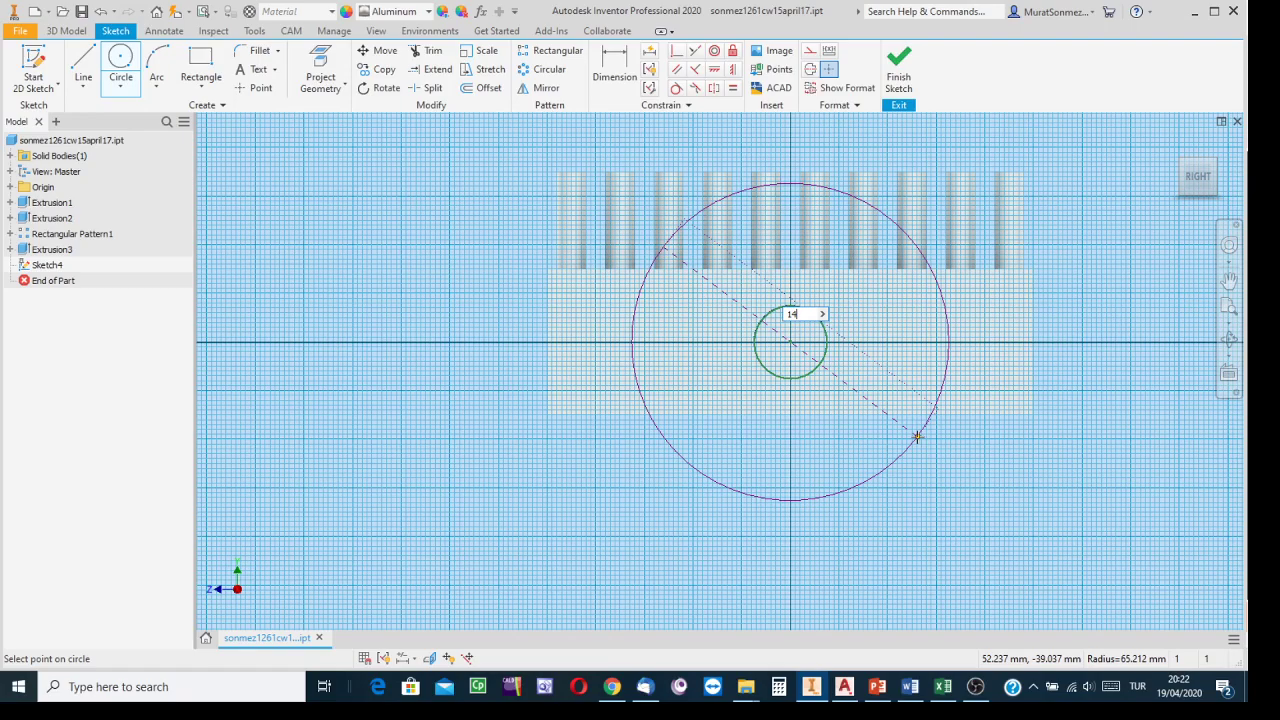
type("0")
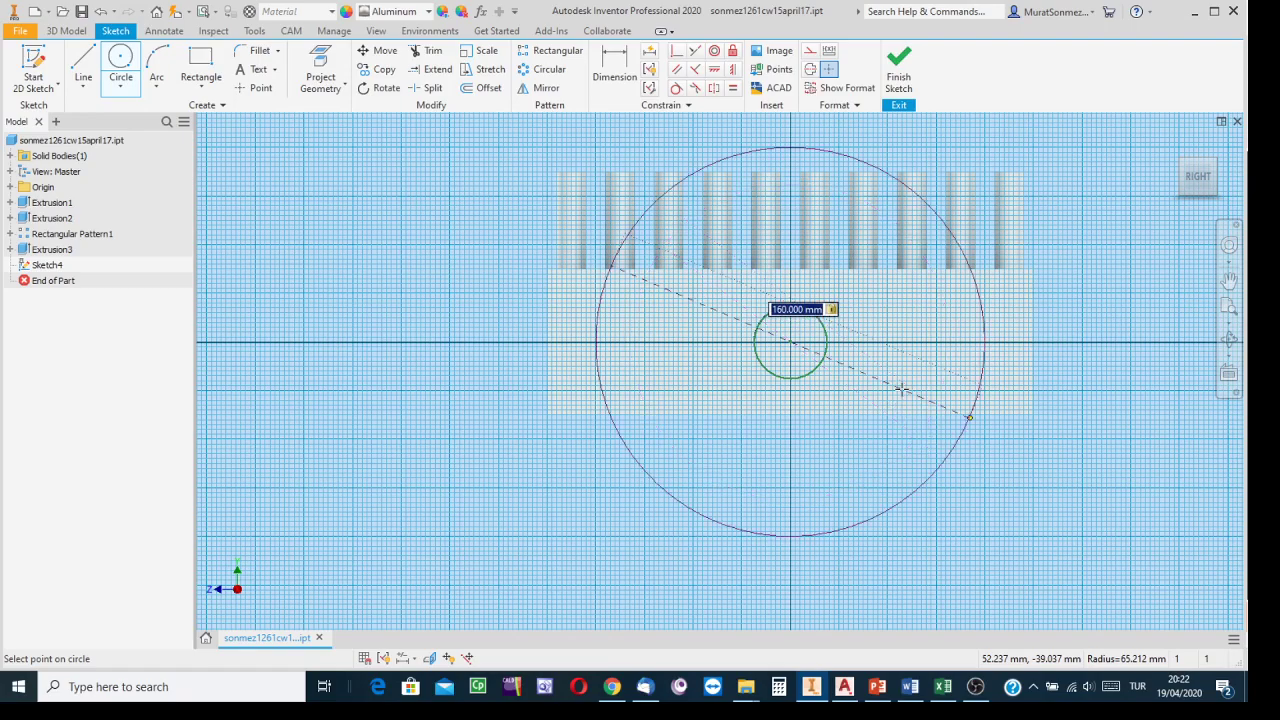
key("Return")
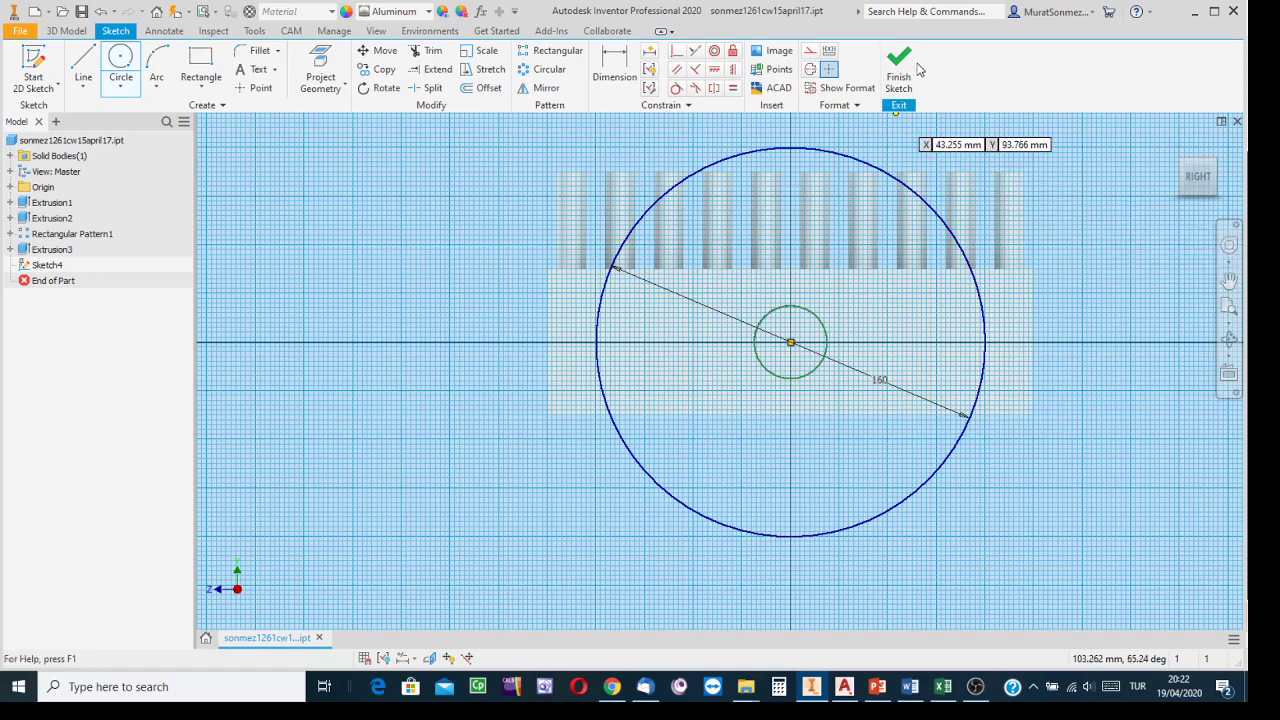
left_click(898, 66)
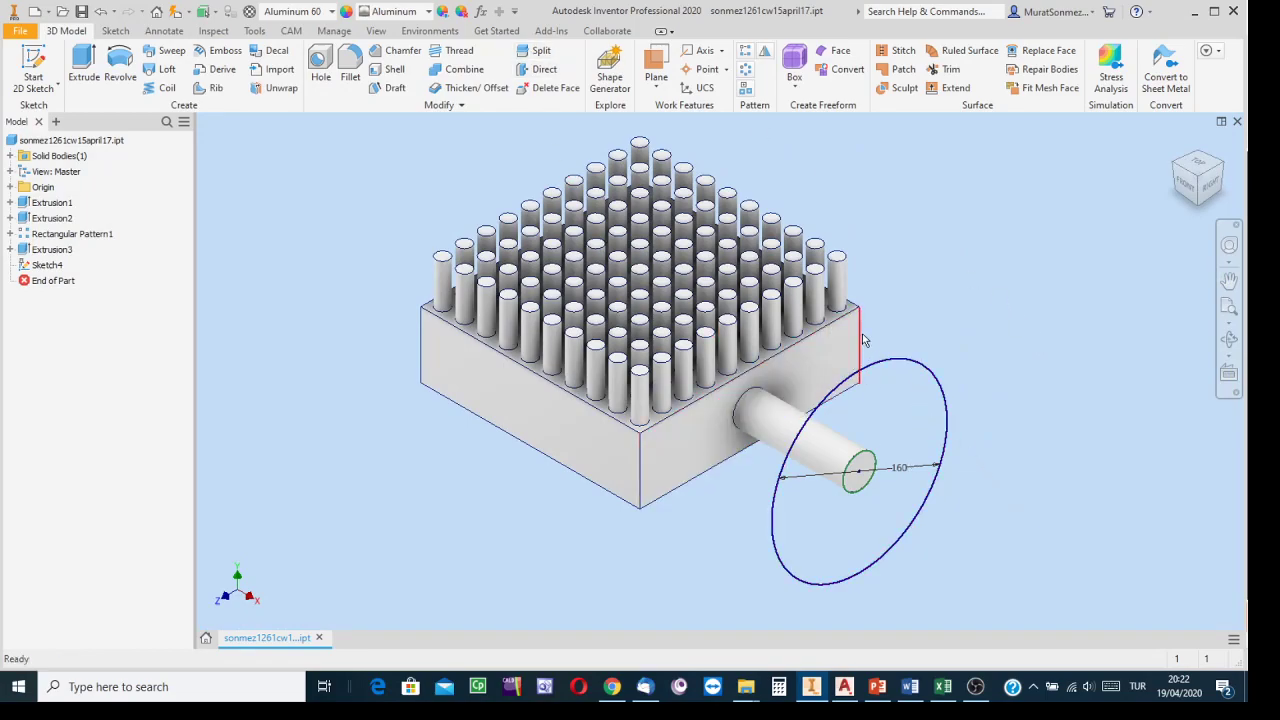
Extrude both profiles of the 160 mm circle sketch outward by 10 mm to form a solid disc
left_click(83, 65)
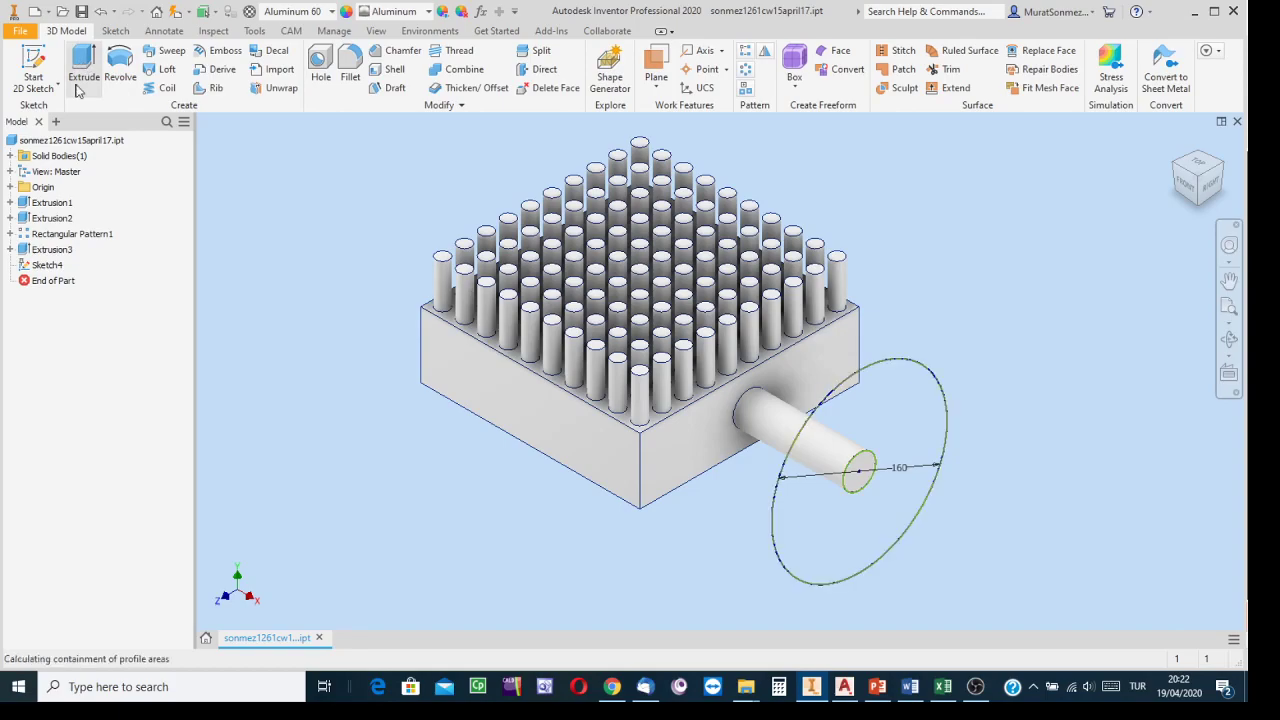
left_click(803, 558)
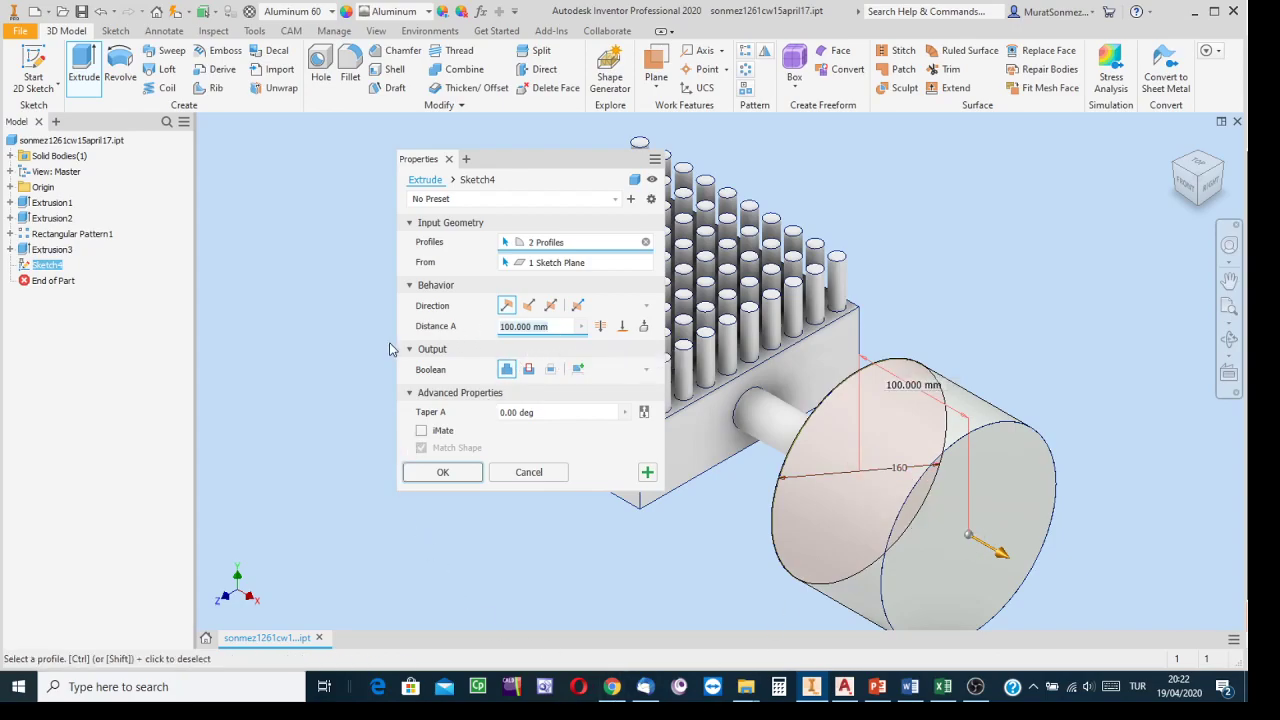
type("10")
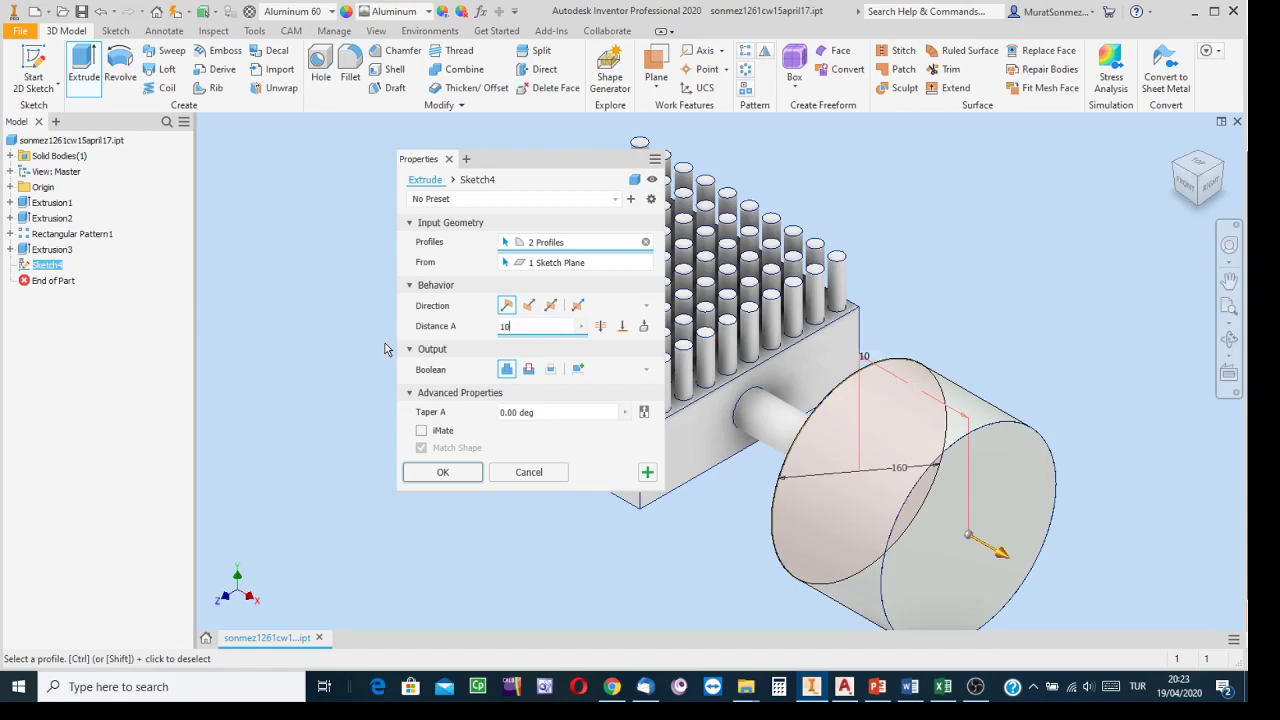
left_click(441, 476)
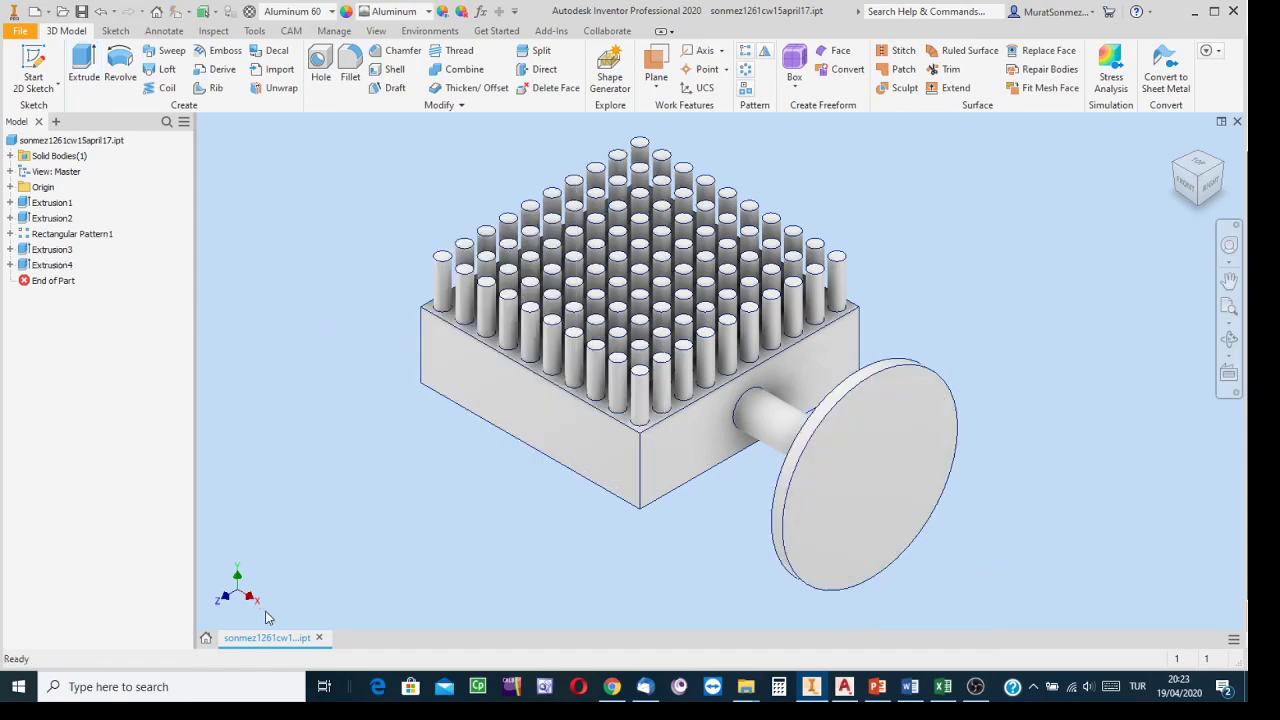
Save the part
left_click(1229, 339)
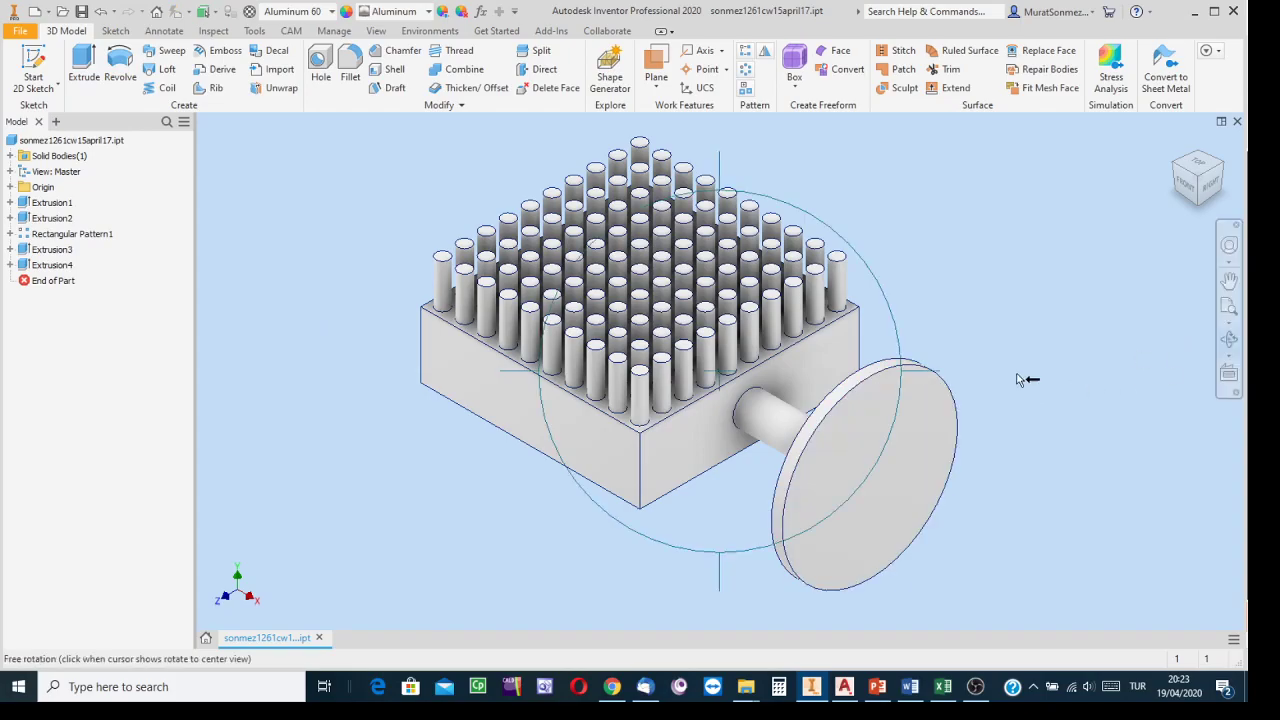
left_click_drag(697, 376, 797, 431)
key("Escape")
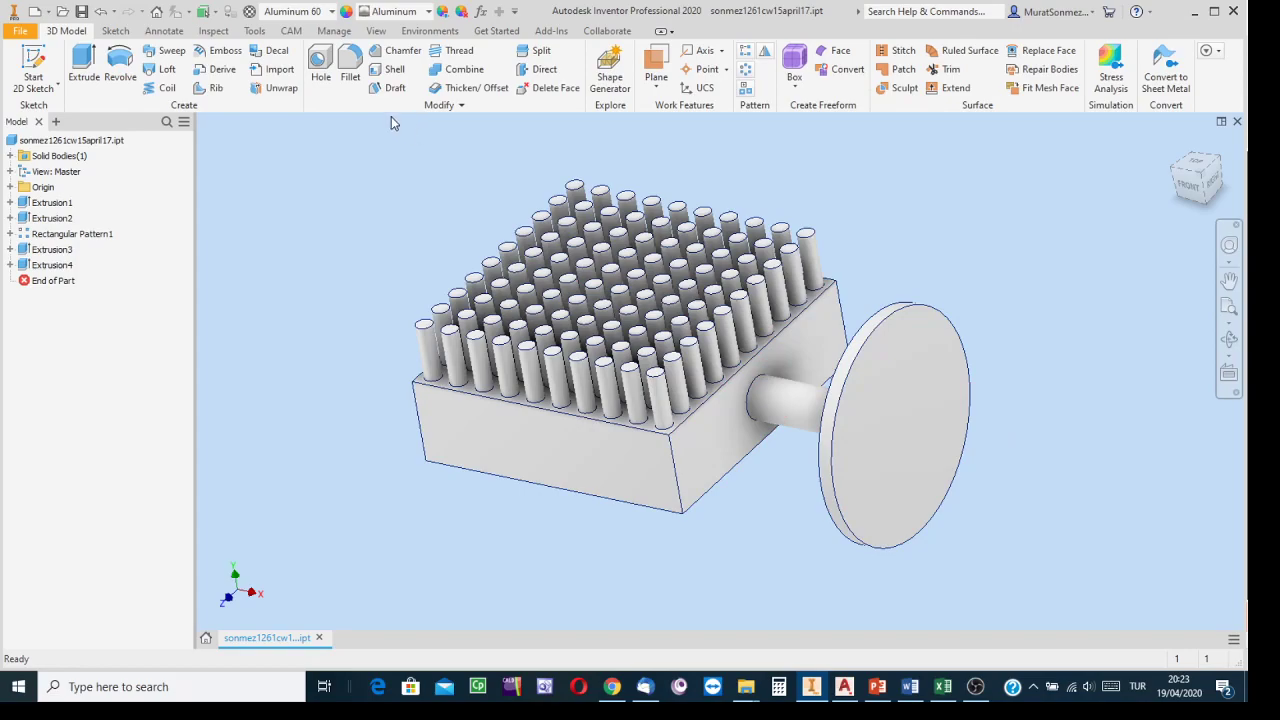
left_click(82, 11)
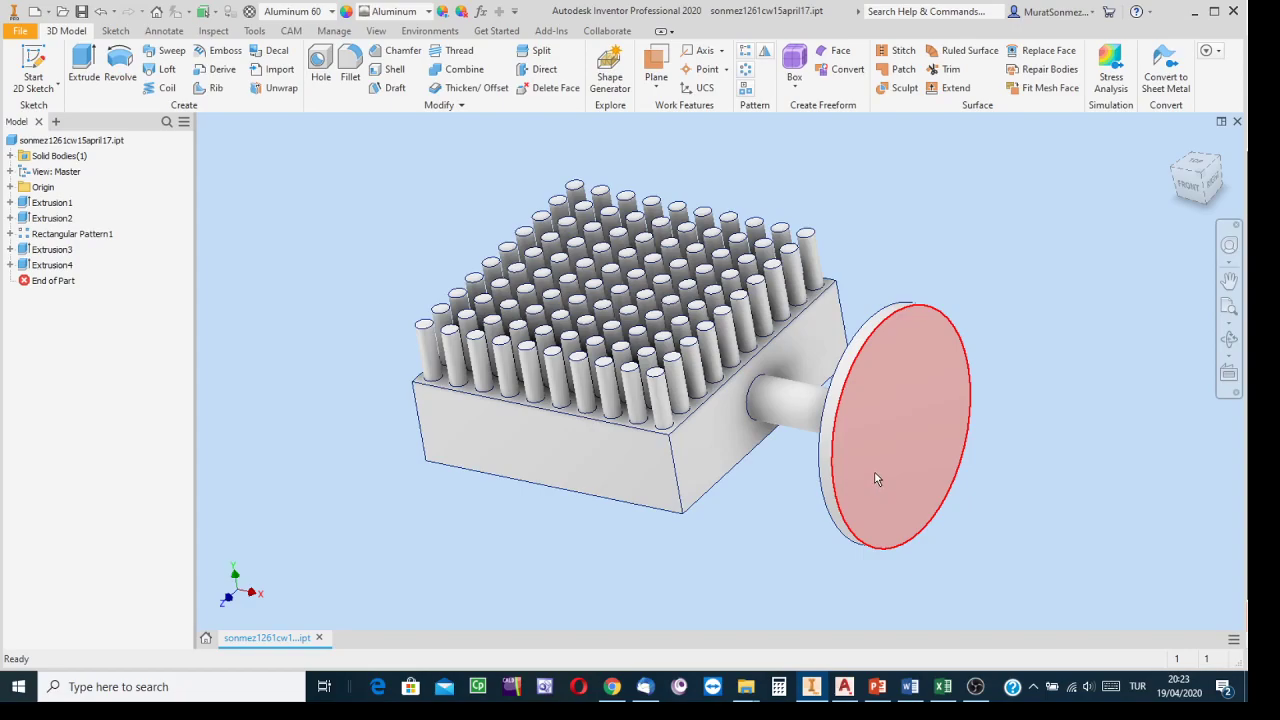
Start a new sketch on the outer flat face of the disc
left_click(926, 397)
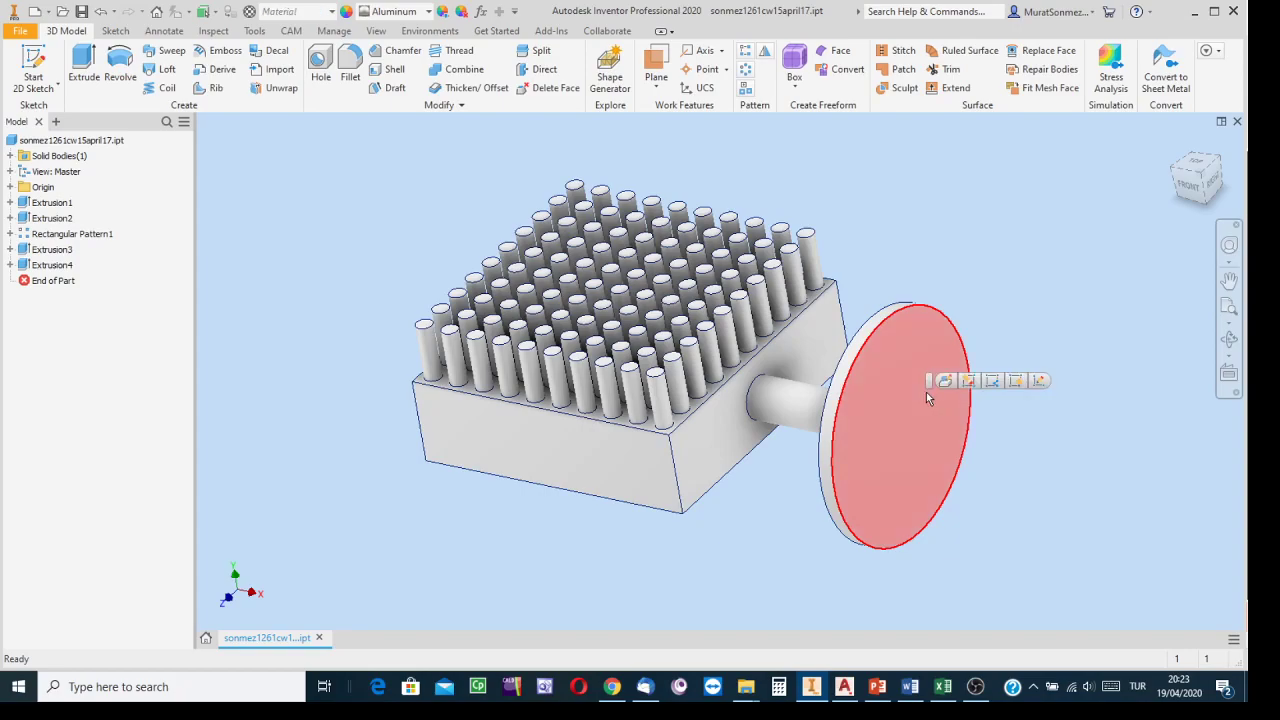
mouse_move(951, 421)
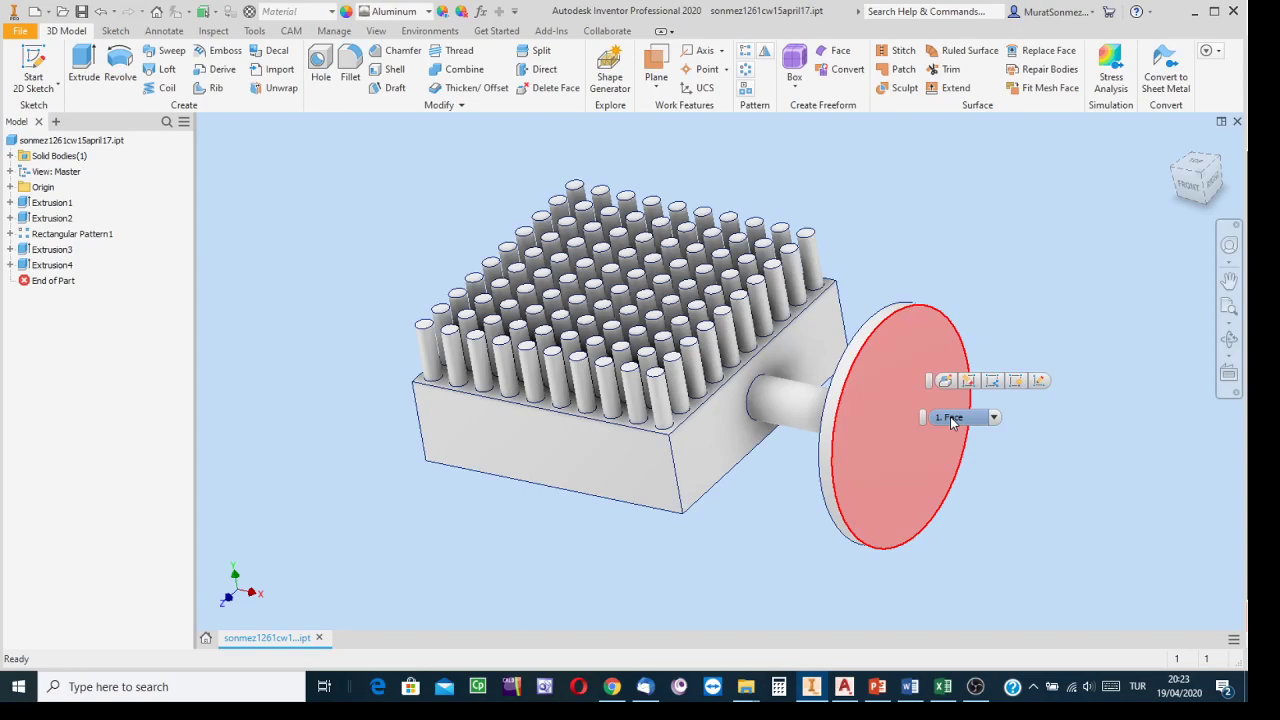
right_click(891, 403)
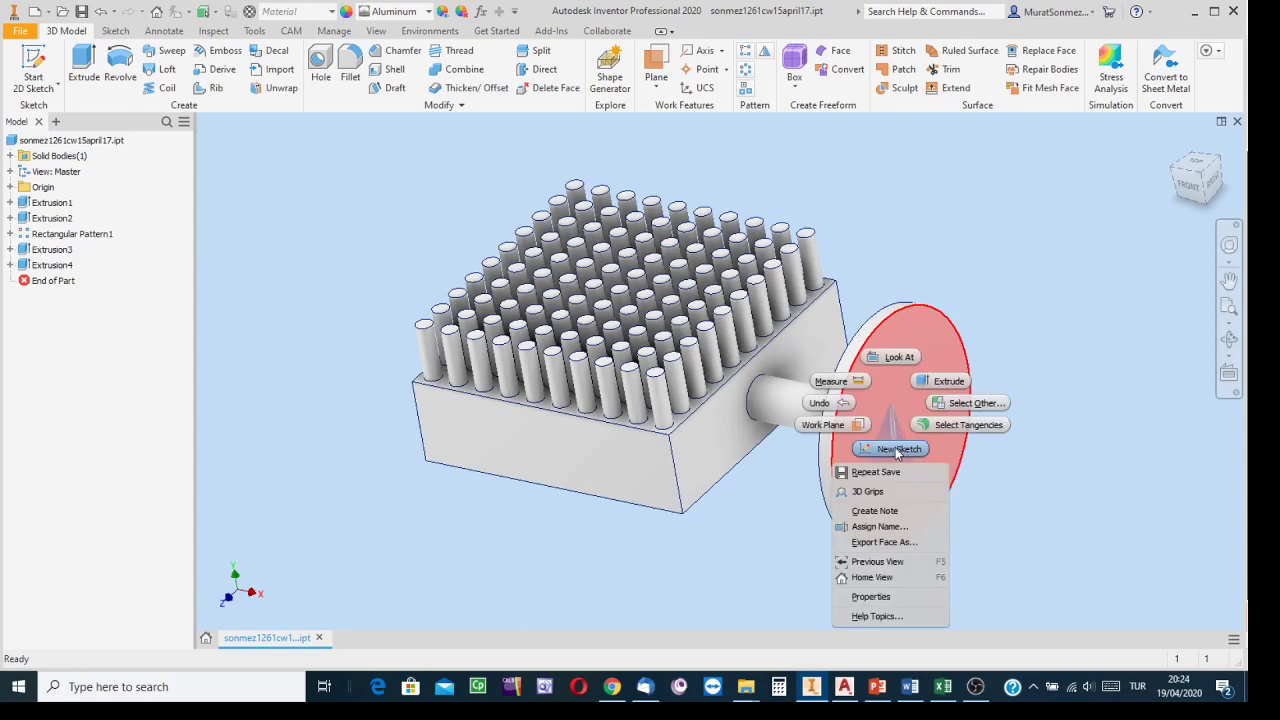
left_click(897, 450)
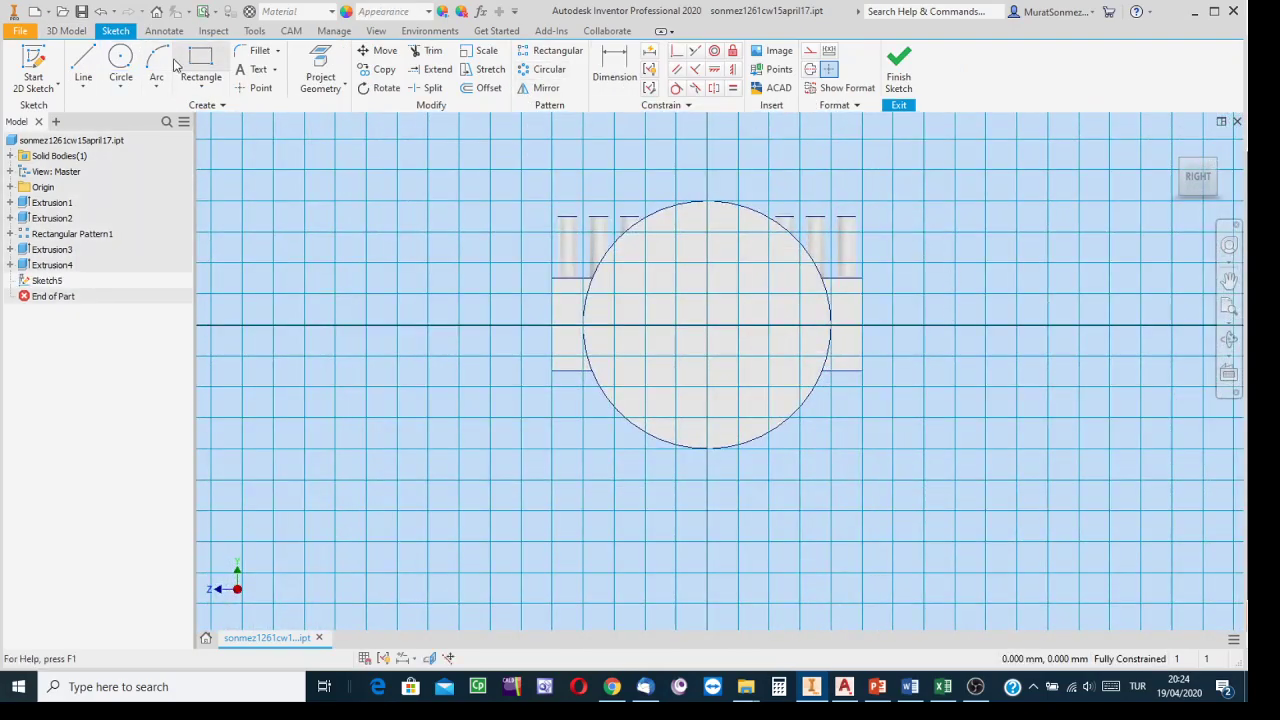
Draw a small circle inside the disc outline near its upper edge, slightly left of the vertical centre line
left_click(121, 60)
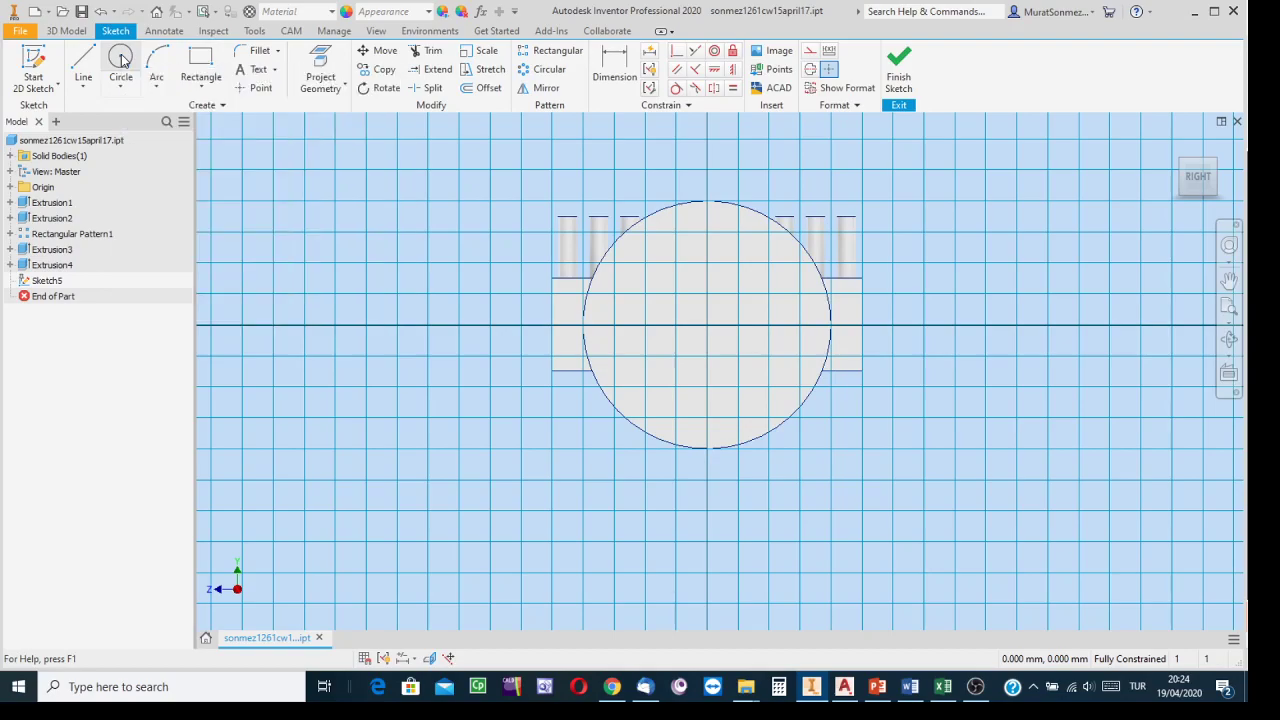
left_click(684, 225)
left_click(690, 216)
scroll(746, 183, "down", 4)
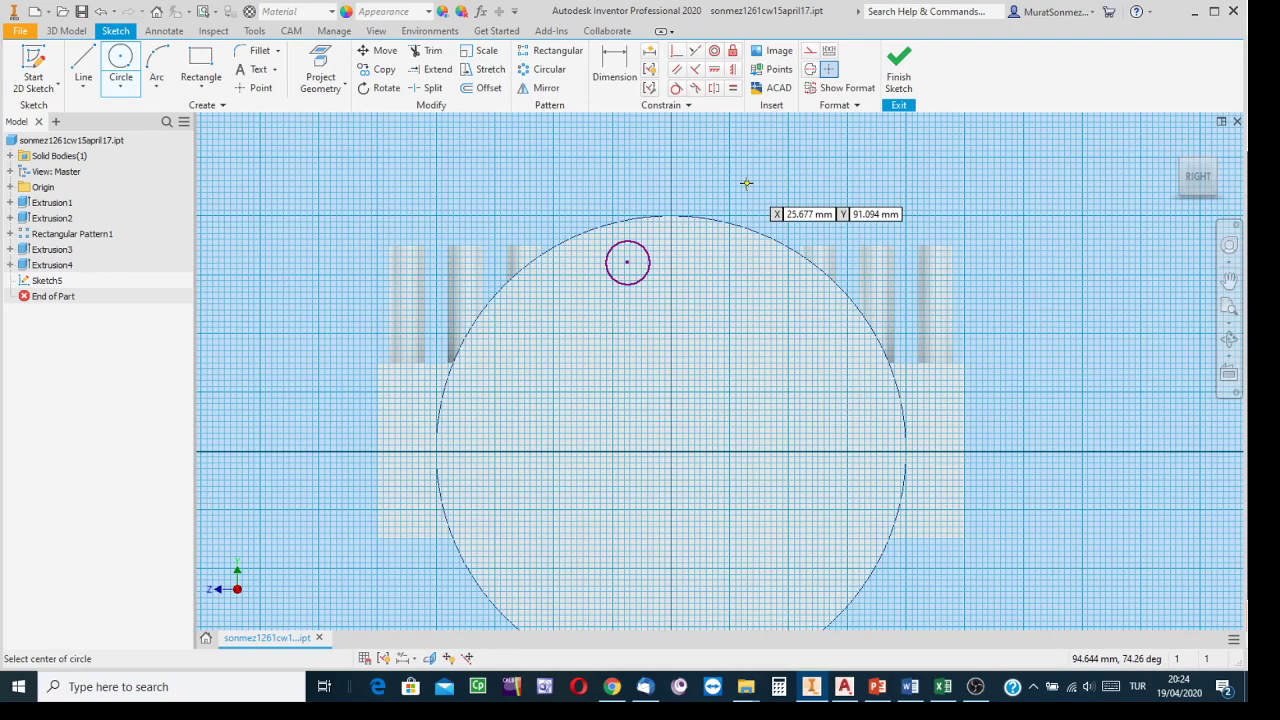
scroll(746, 183, "up", 3)
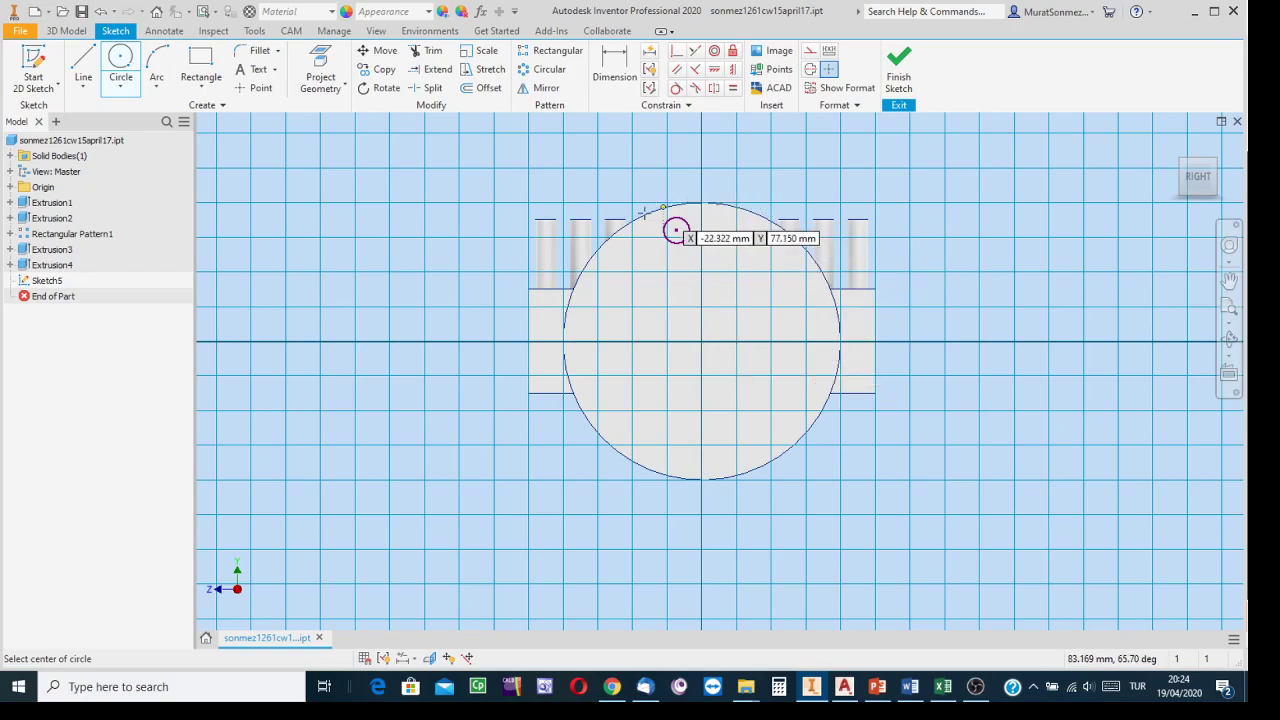
Project the disc's circular outer edge into the sketch
left_click(323, 68)
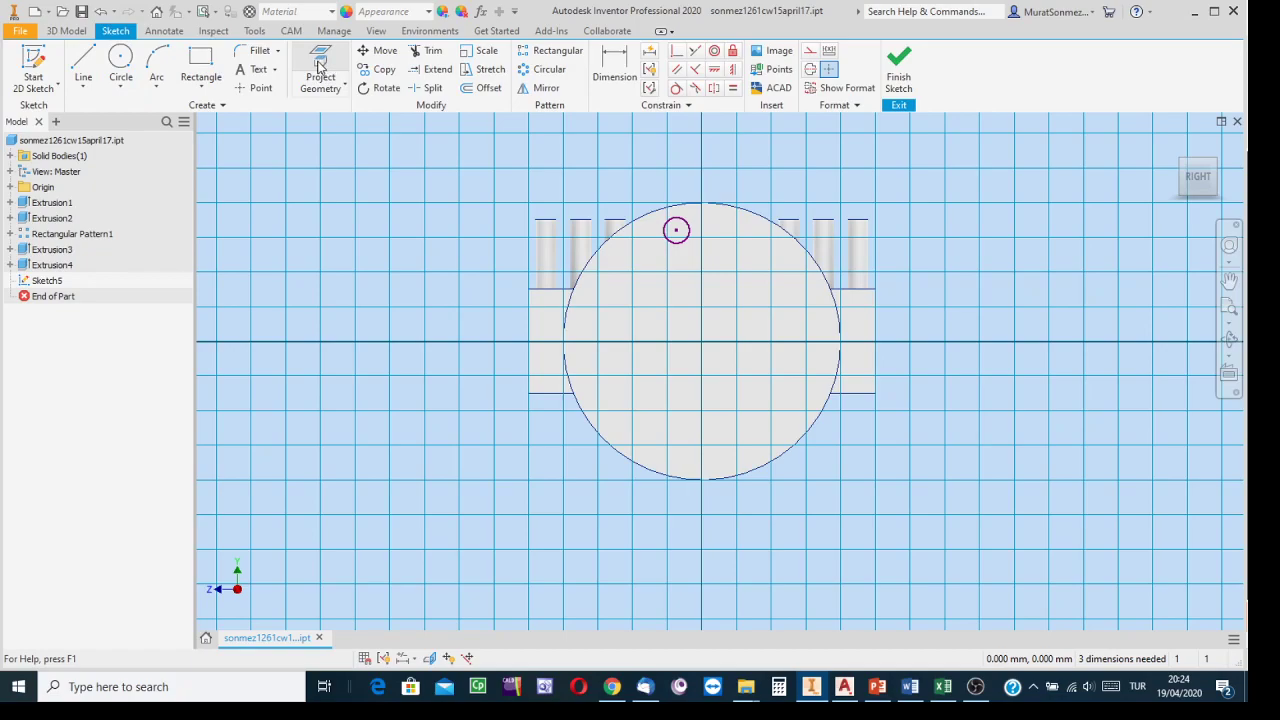
left_click(318, 66)
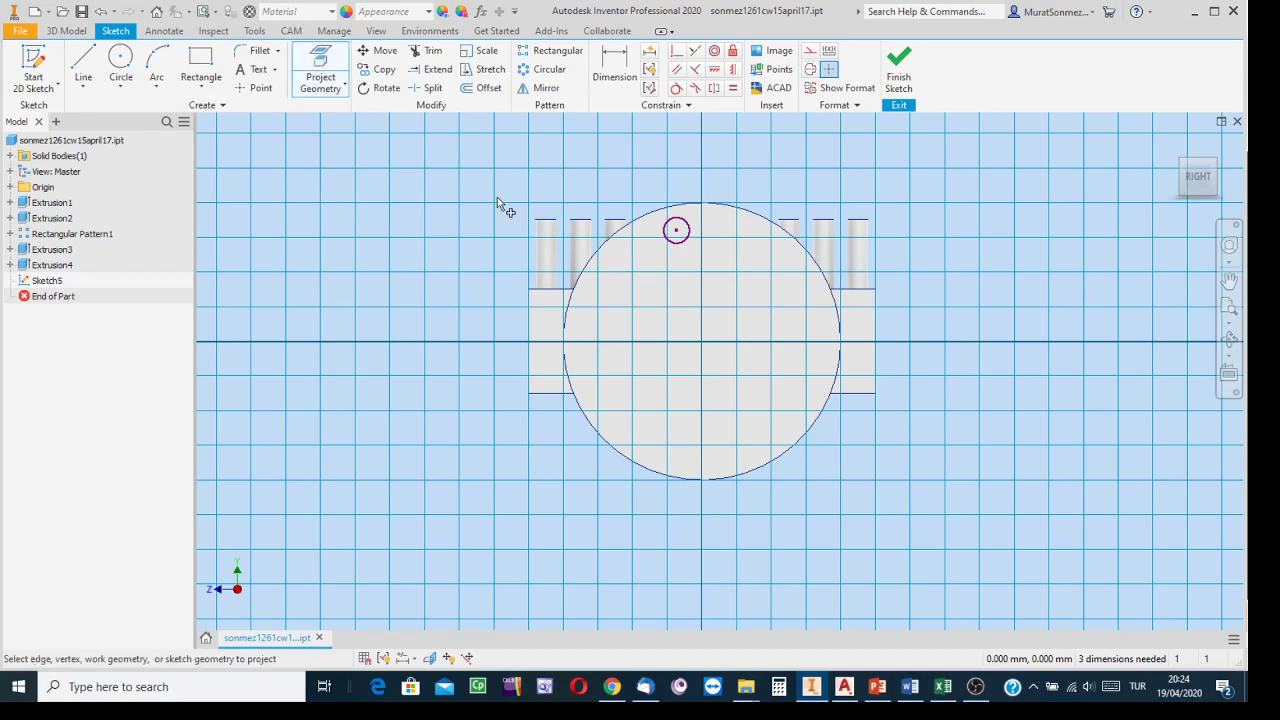
left_click(718, 207)
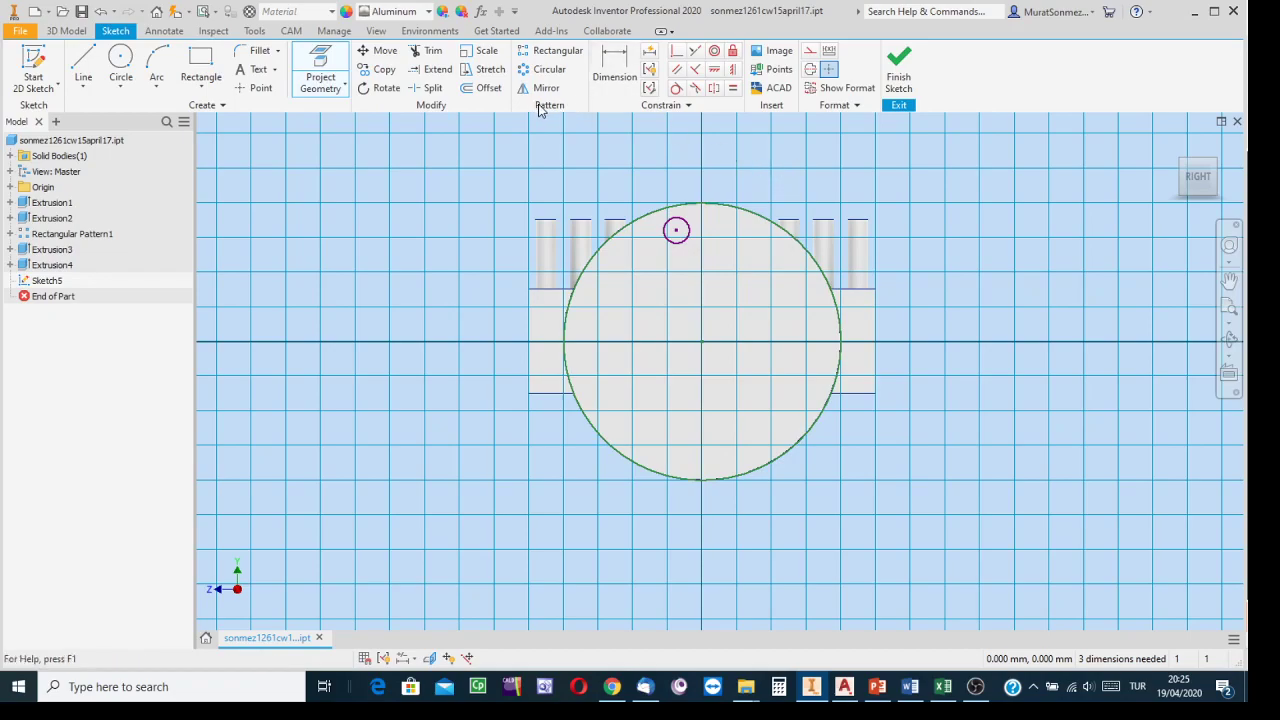
Add an aligned dimension of 70 mm between the disc's centre and the small circle's centre
left_click(613, 68)
scroll(775, 171, "down", 3)
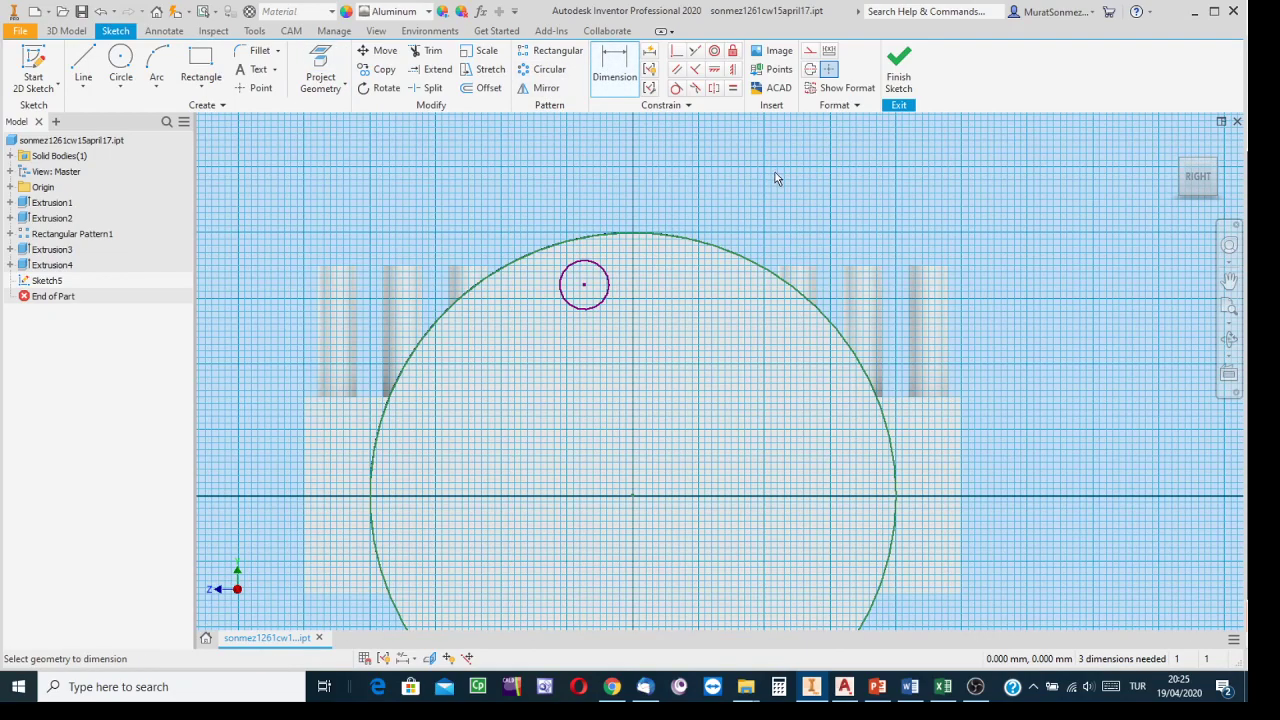
left_click(741, 258)
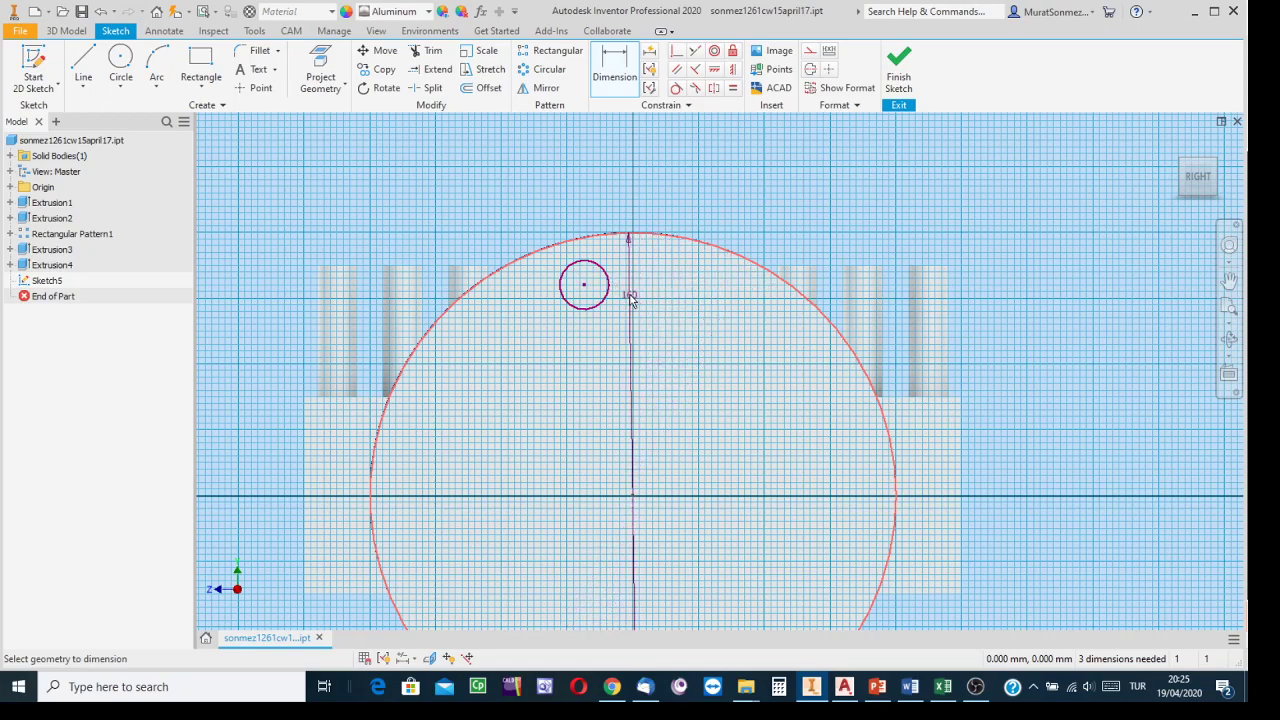
left_click(609, 288)
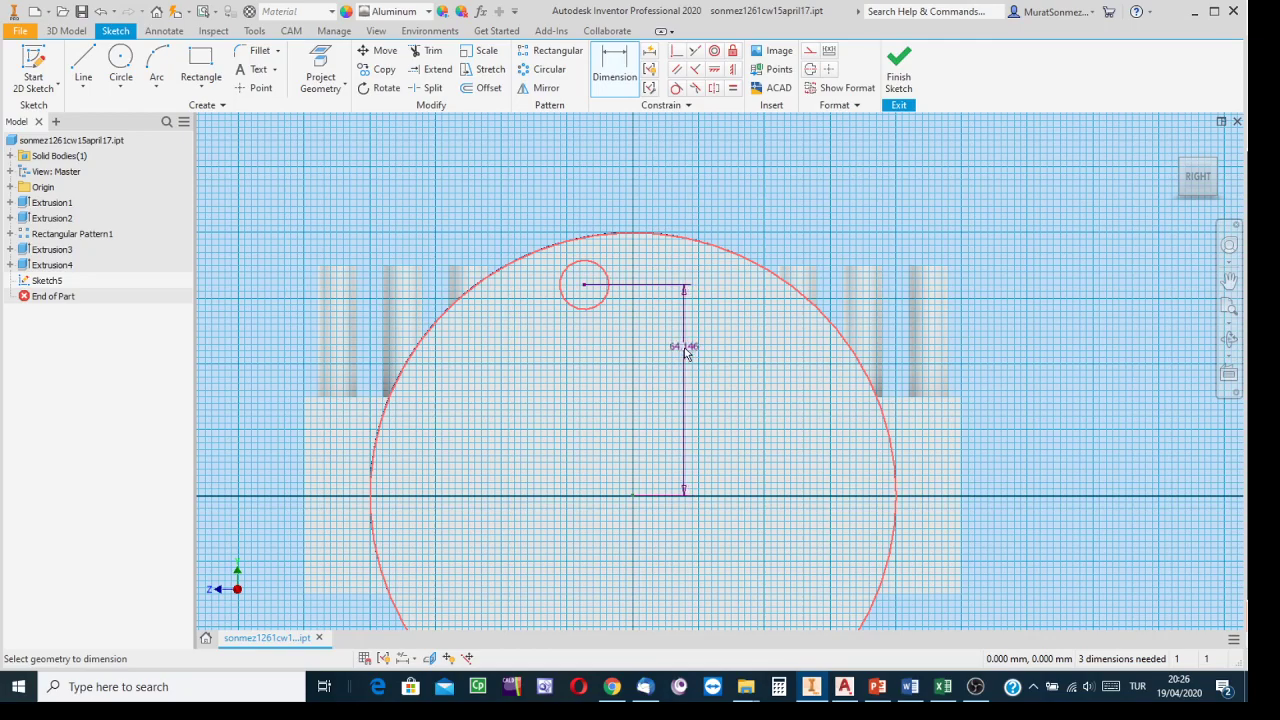
scroll(681, 356, "down", 3)
mouse_move(681, 356)
middle_mouse_down()
mouse_move(786, 251)
mouse_move(806, 251)
middle_mouse_up()
key("Escape")
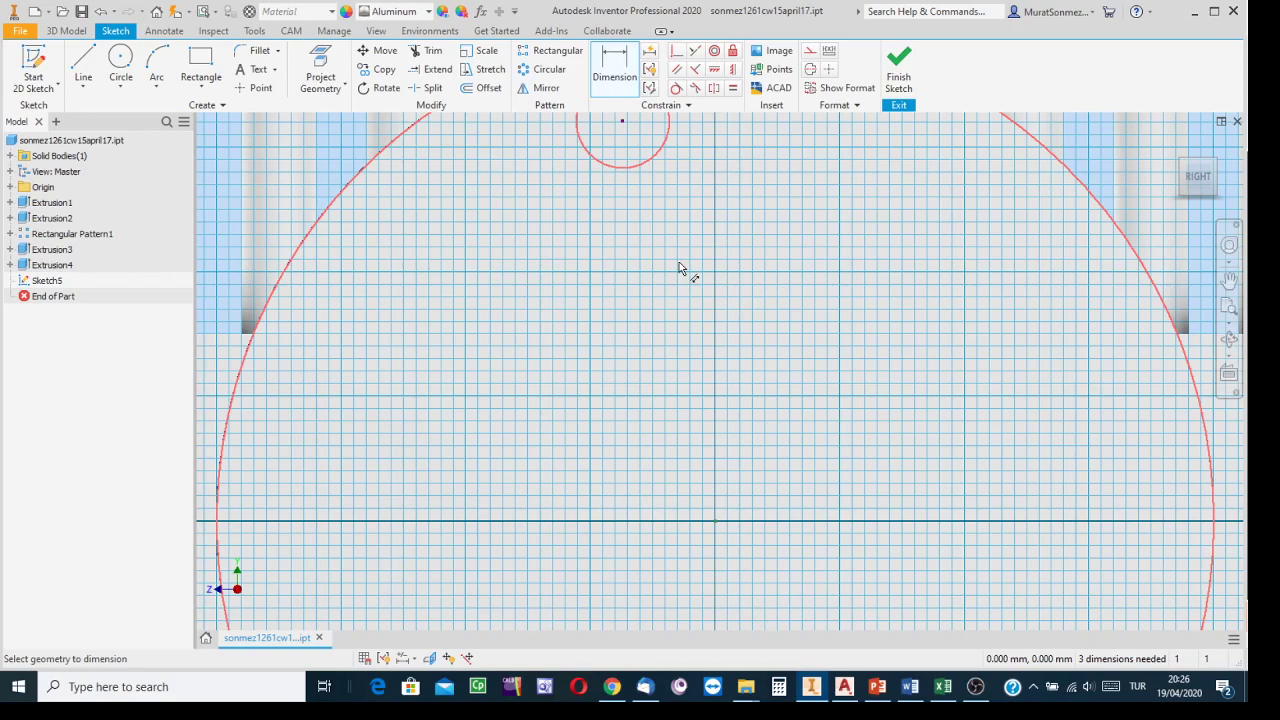
left_click(679, 263)
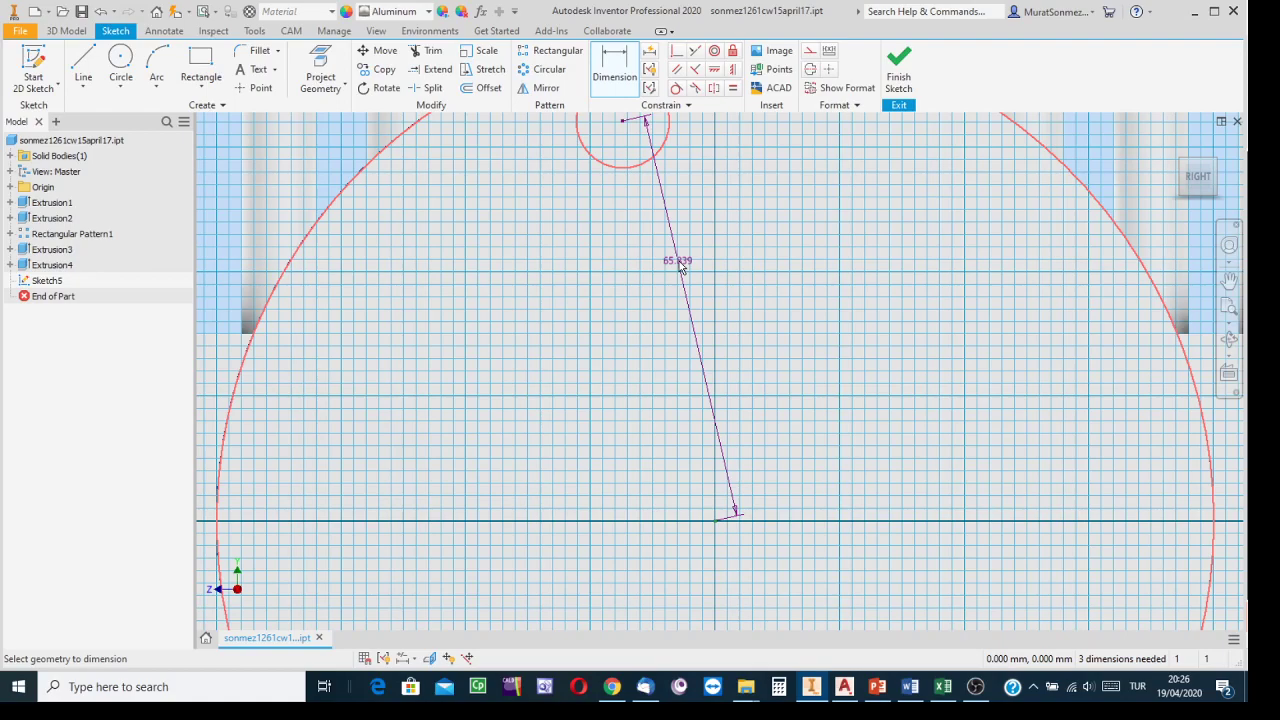
scroll(679, 263, "up", 2)
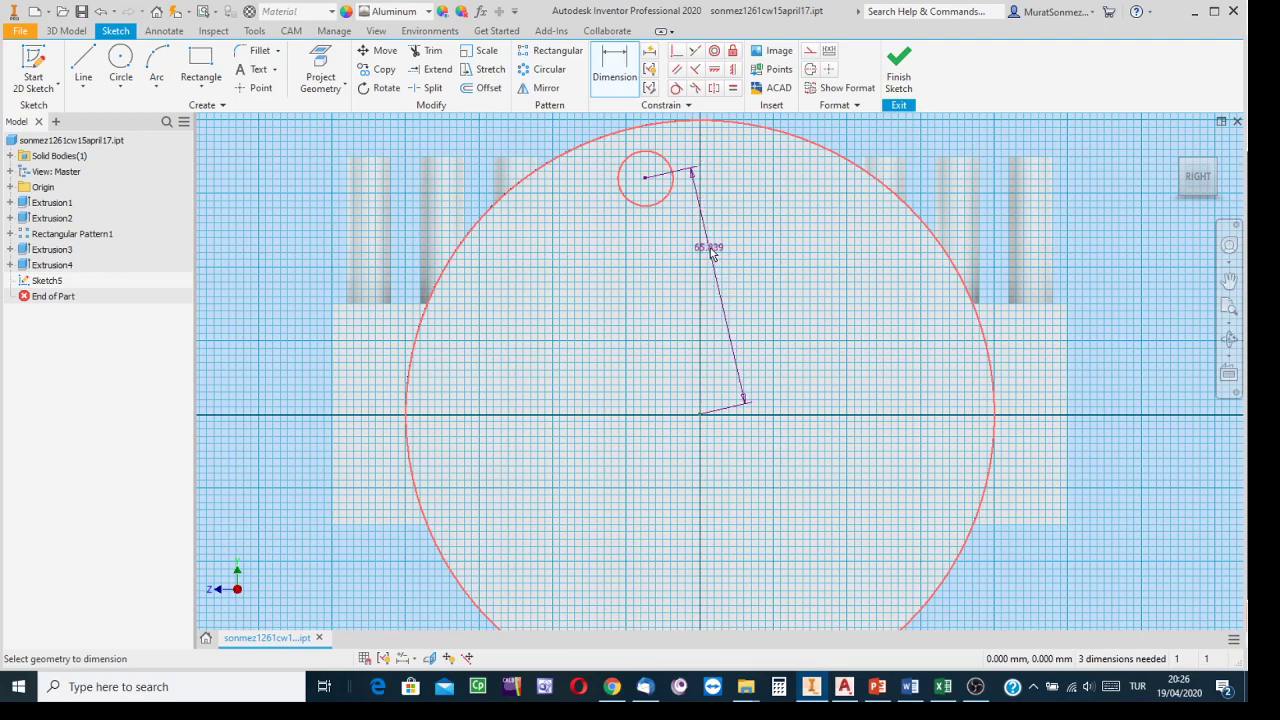
left_click(710, 253)
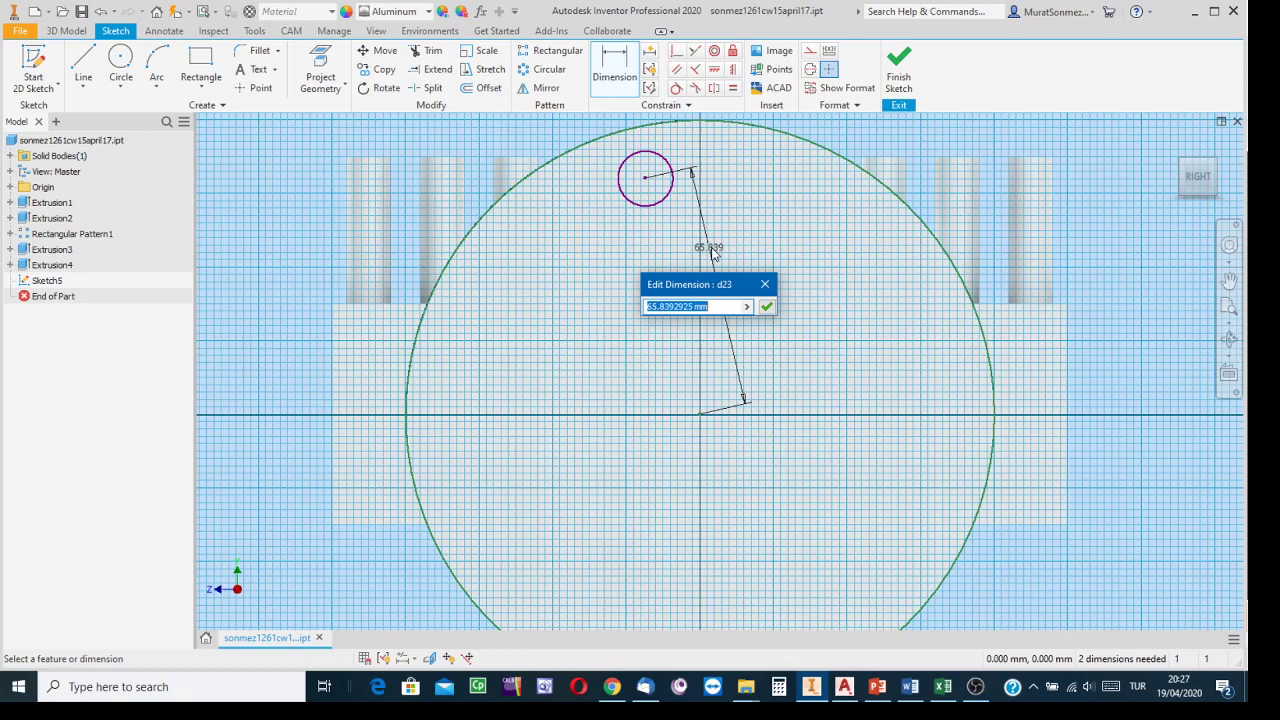
type("70")
key("Return")
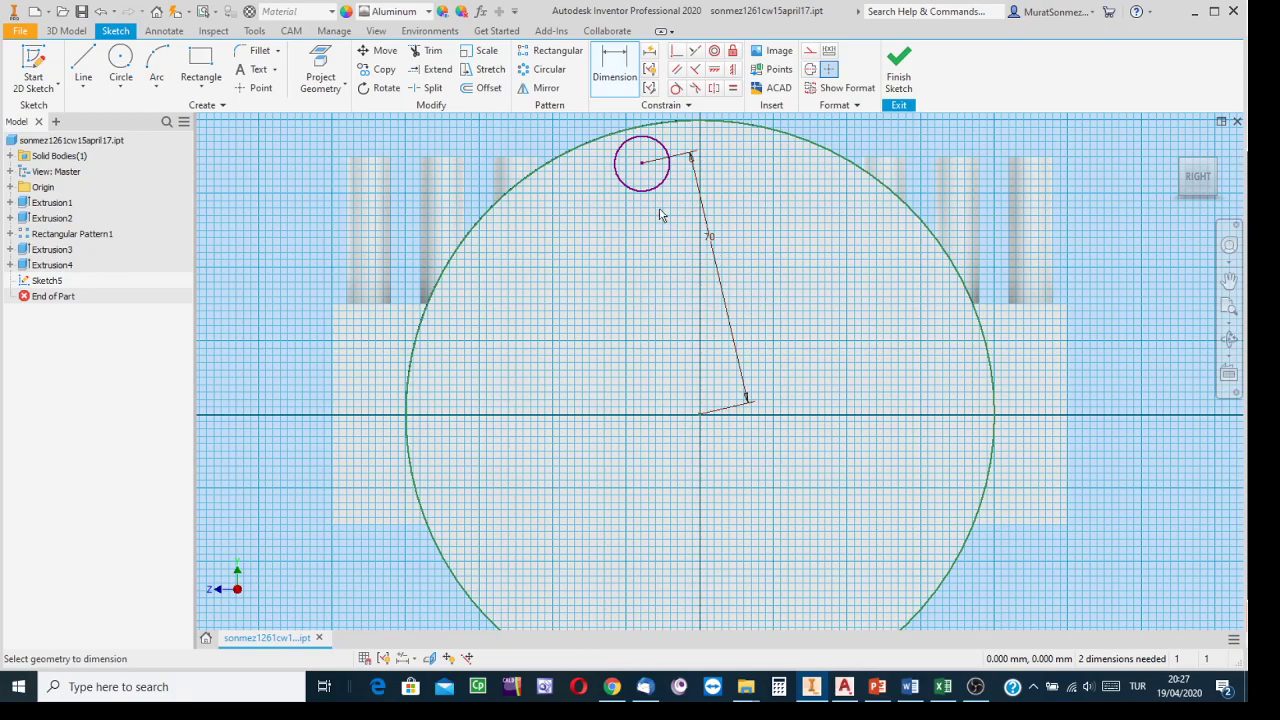
Set the small circle's diameter to 10 mm and finish the sketch
left_click(660, 190)
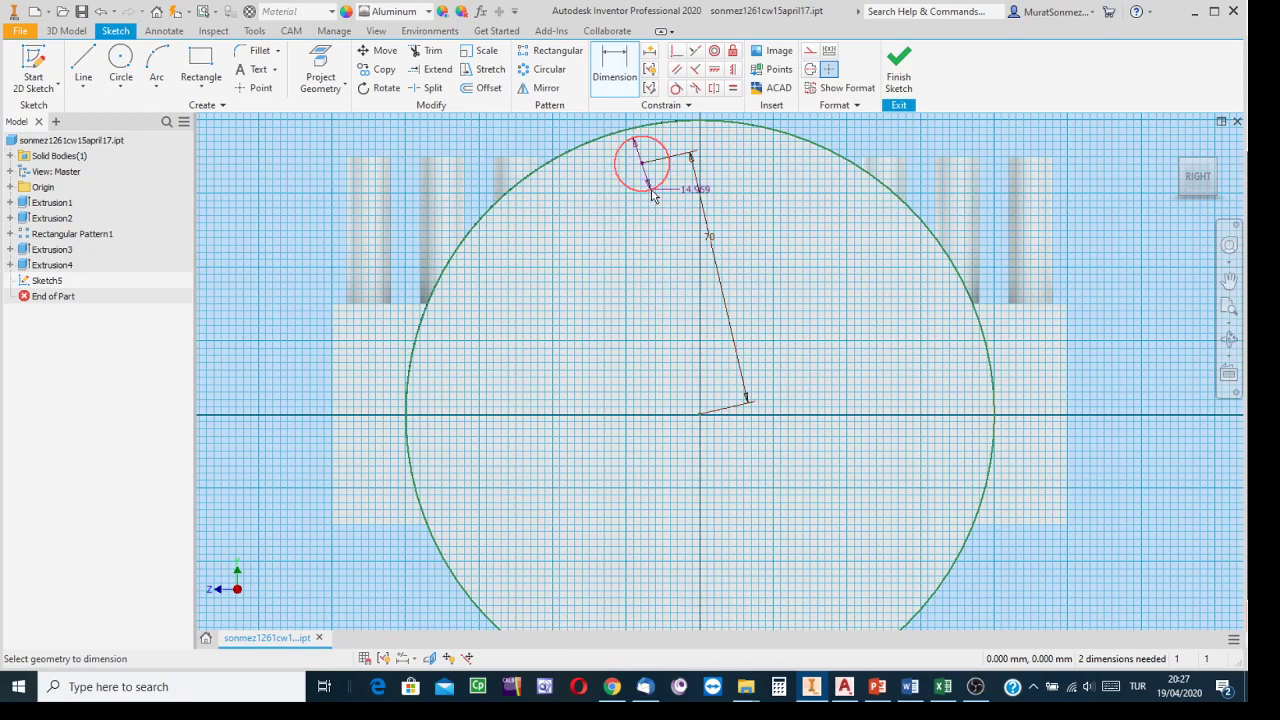
left_click(617, 208)
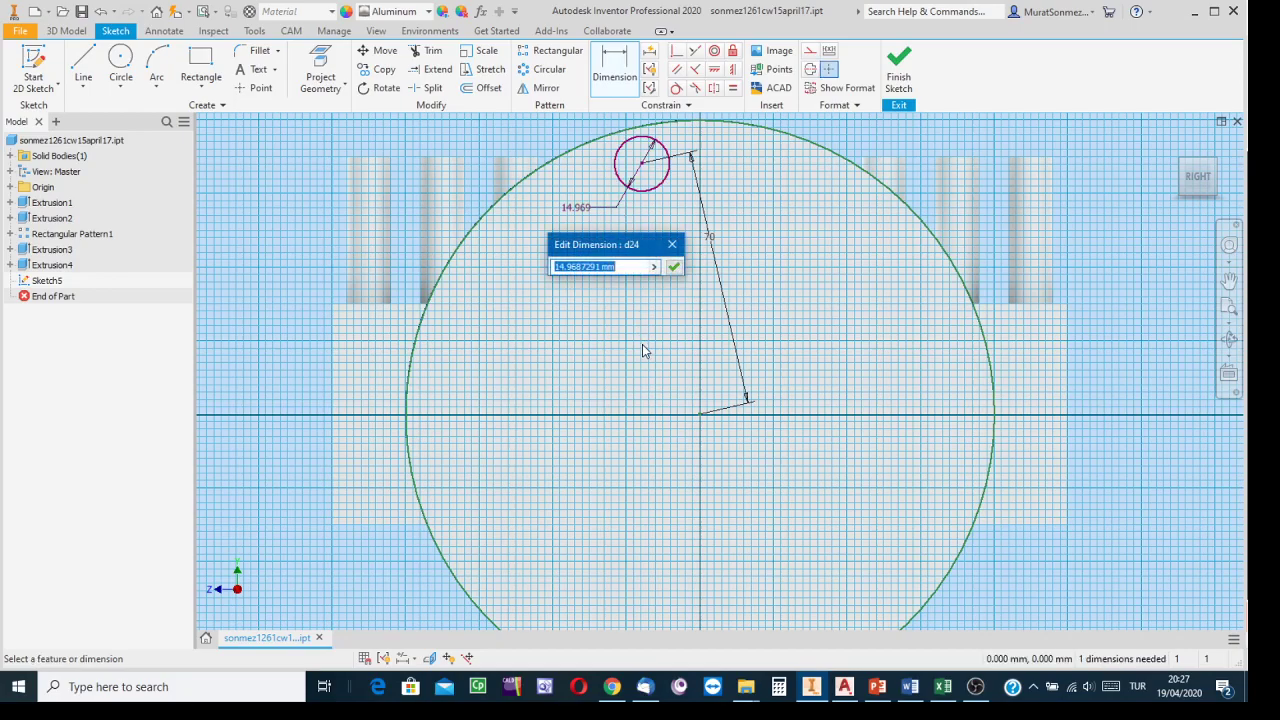
type("10")
key("Return")
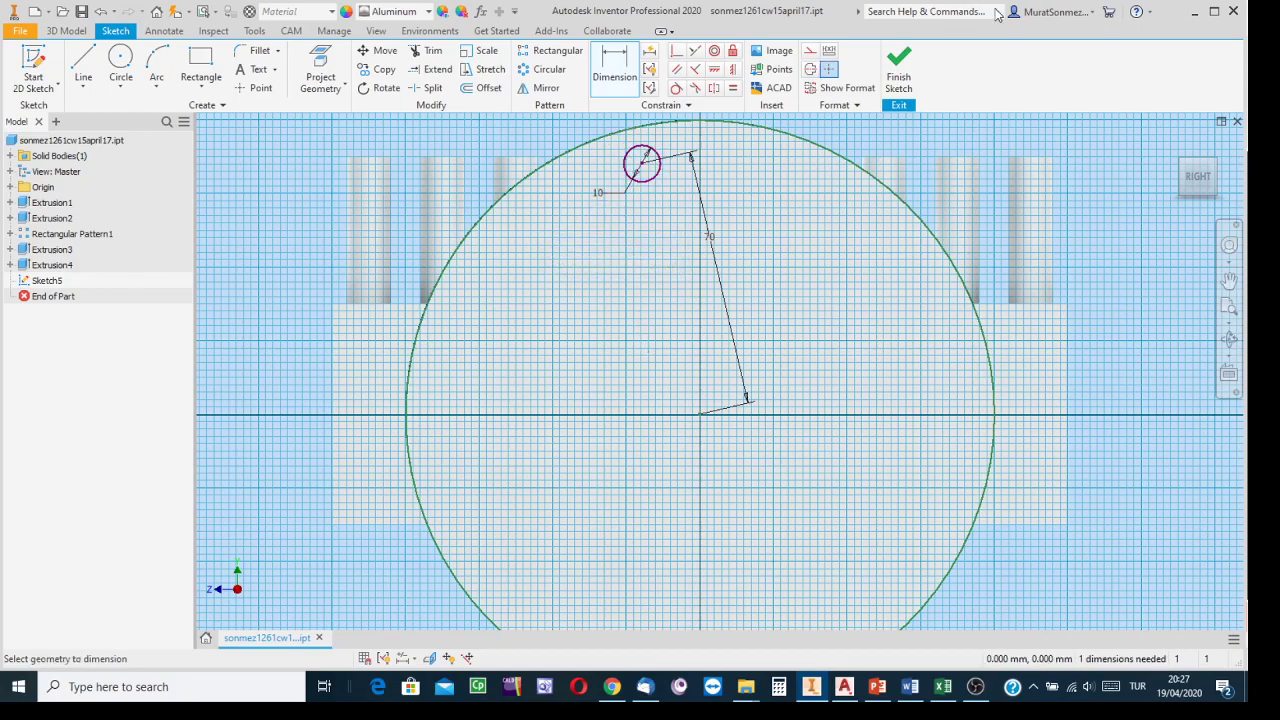
left_click(900, 66)
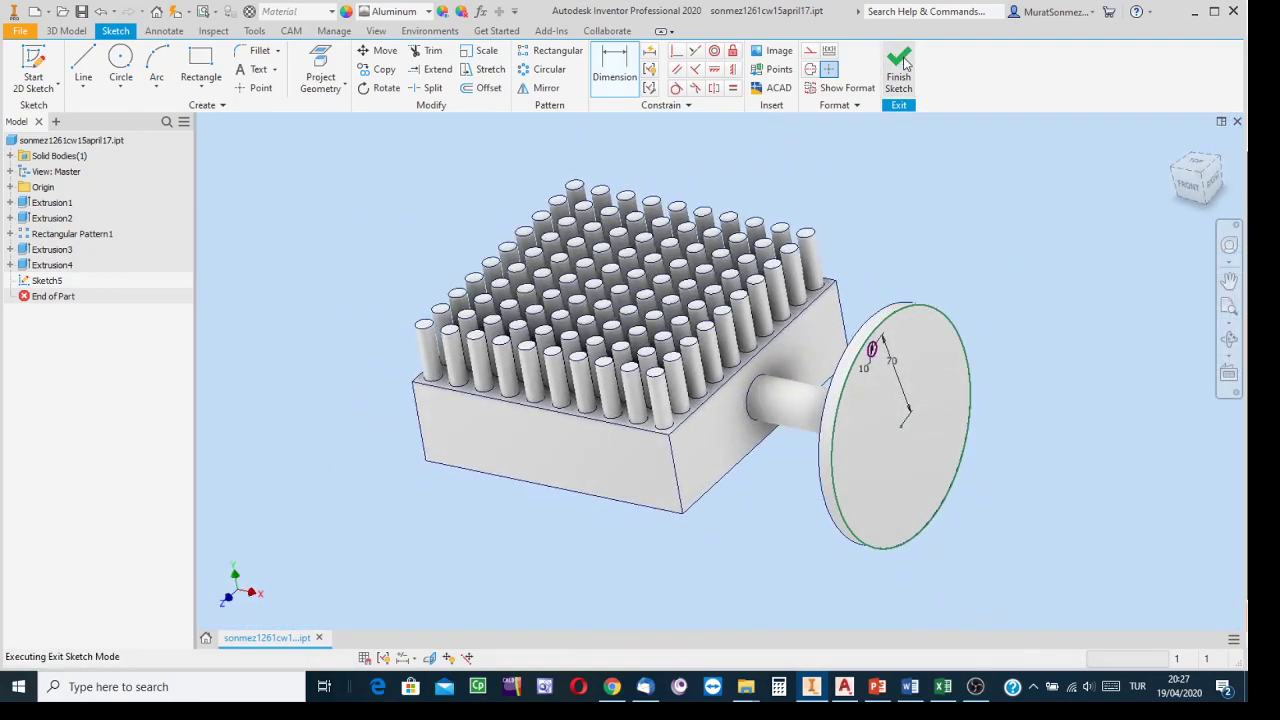
Extrude the 10 mm circle outward from the disc face by 60 mm as a joined pin
scroll(958, 219, "up", 3)
middle_click_drag(932, 219, 834, 103)
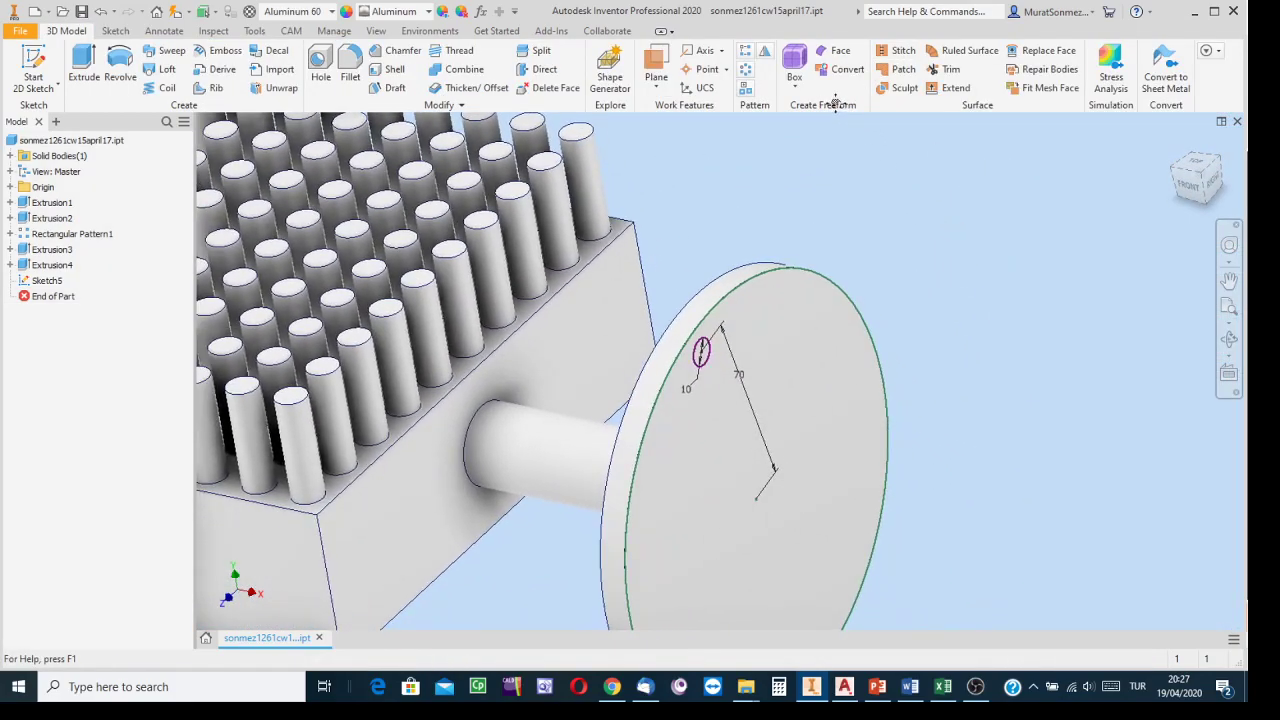
scroll(900, 163, "down", 5)
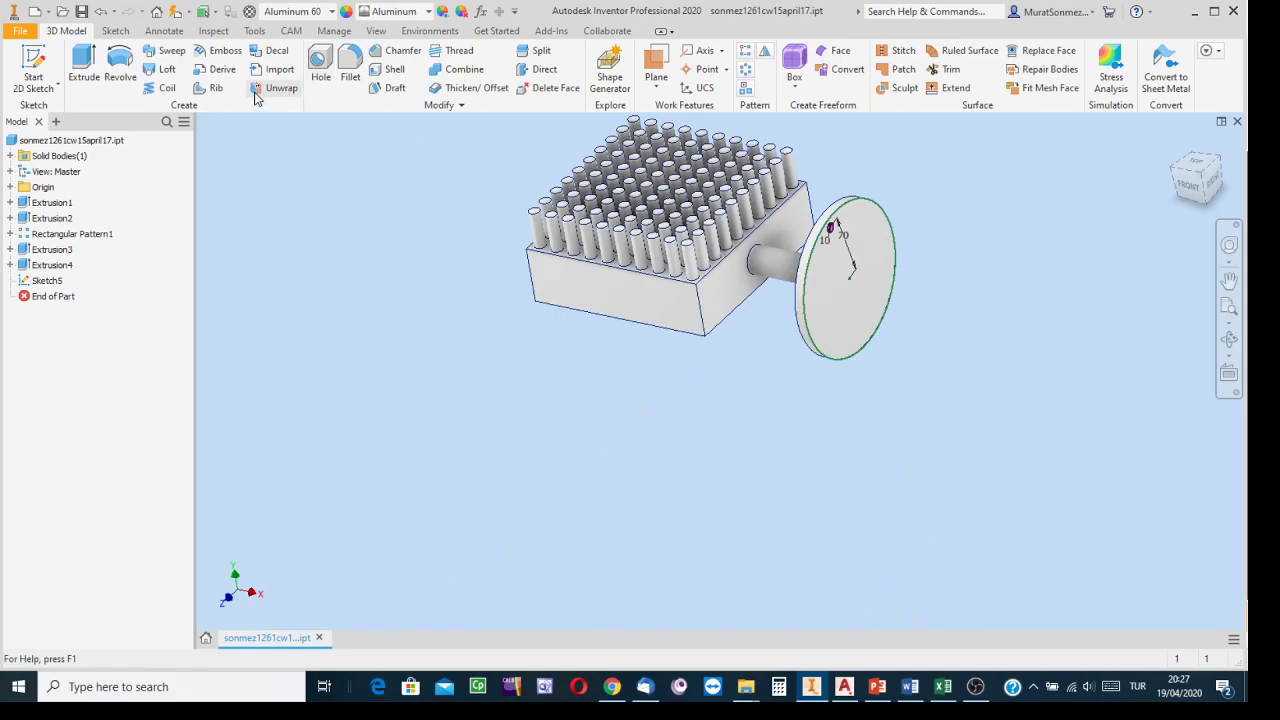
left_click(87, 66)
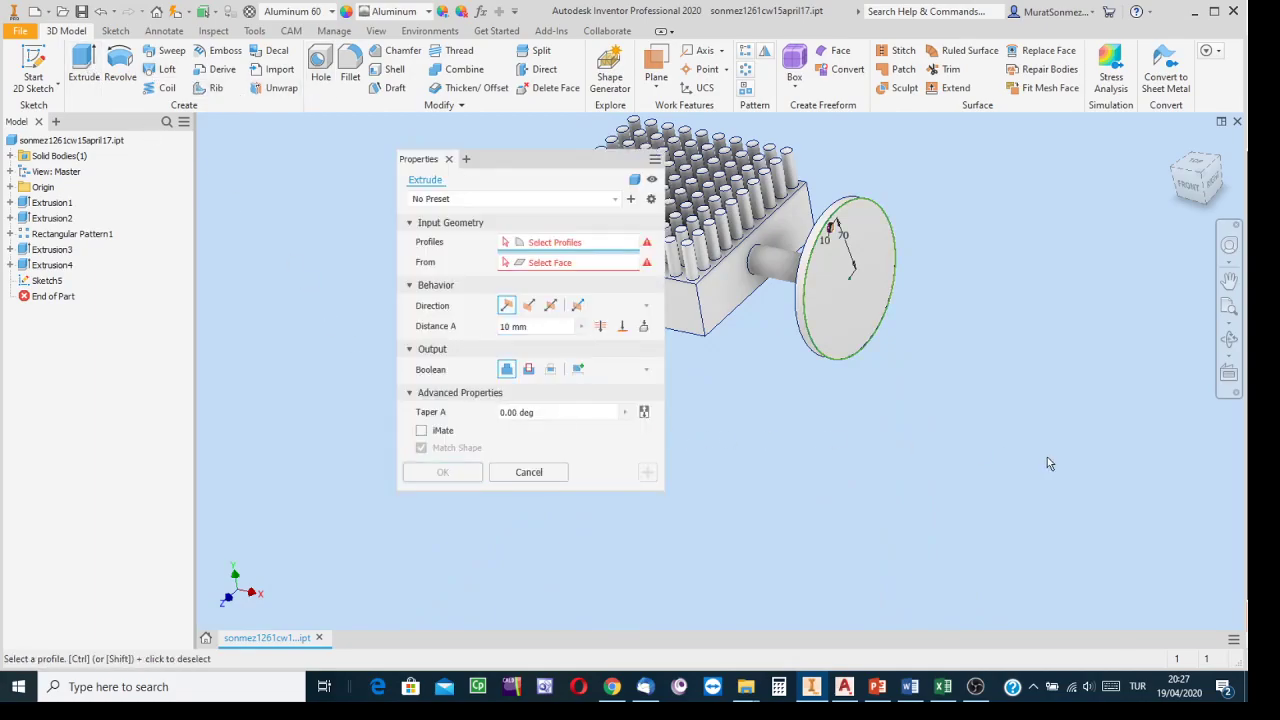
scroll(931, 261, "up", 3)
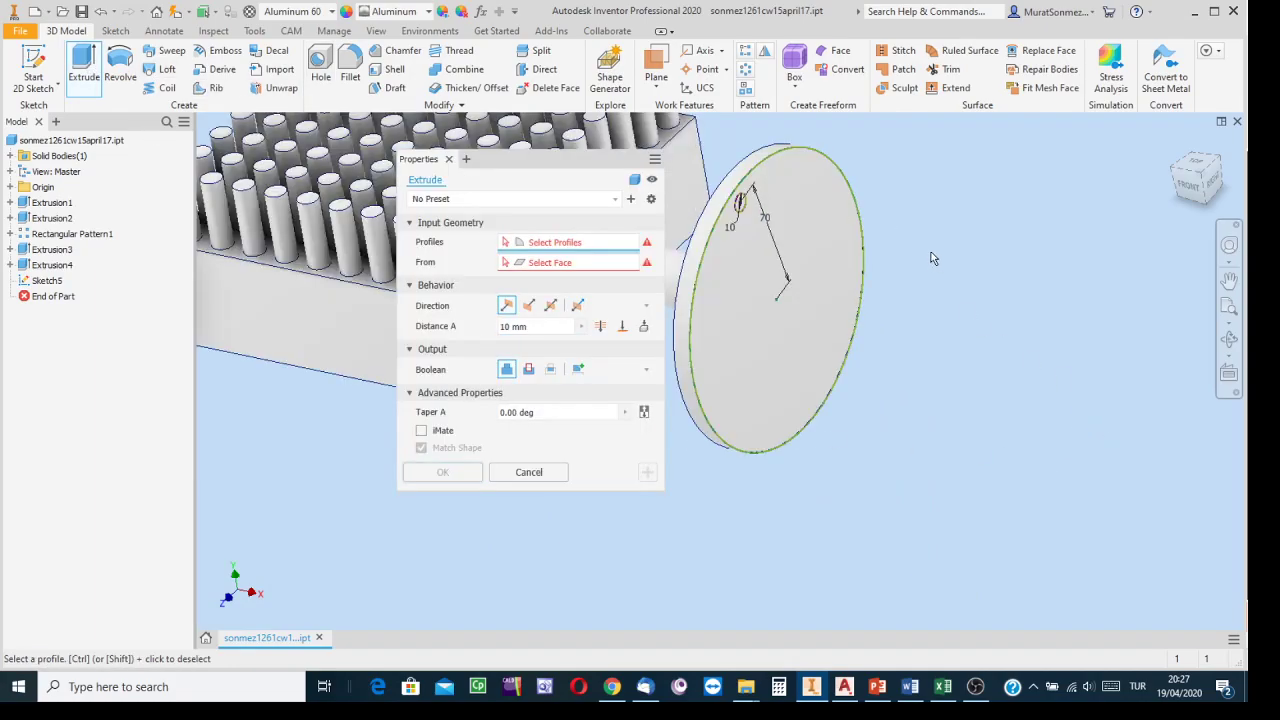
scroll(750, 208, "up", 4)
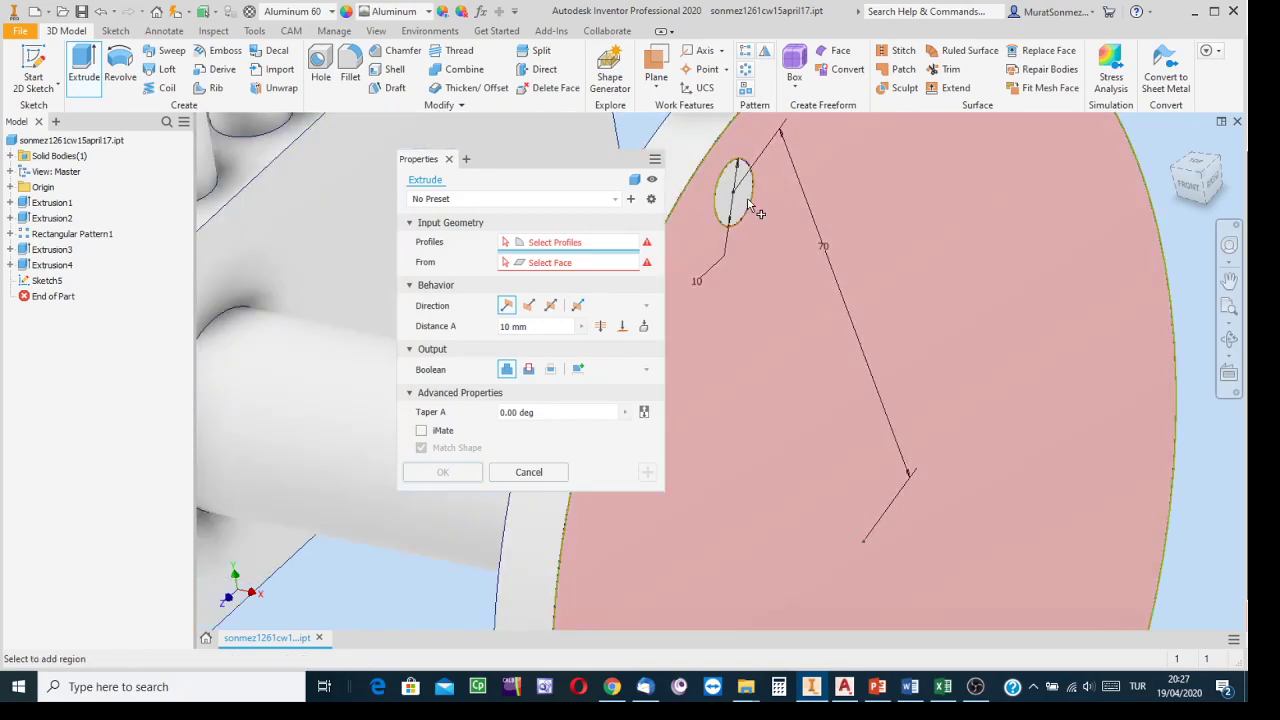
left_click(746, 203)
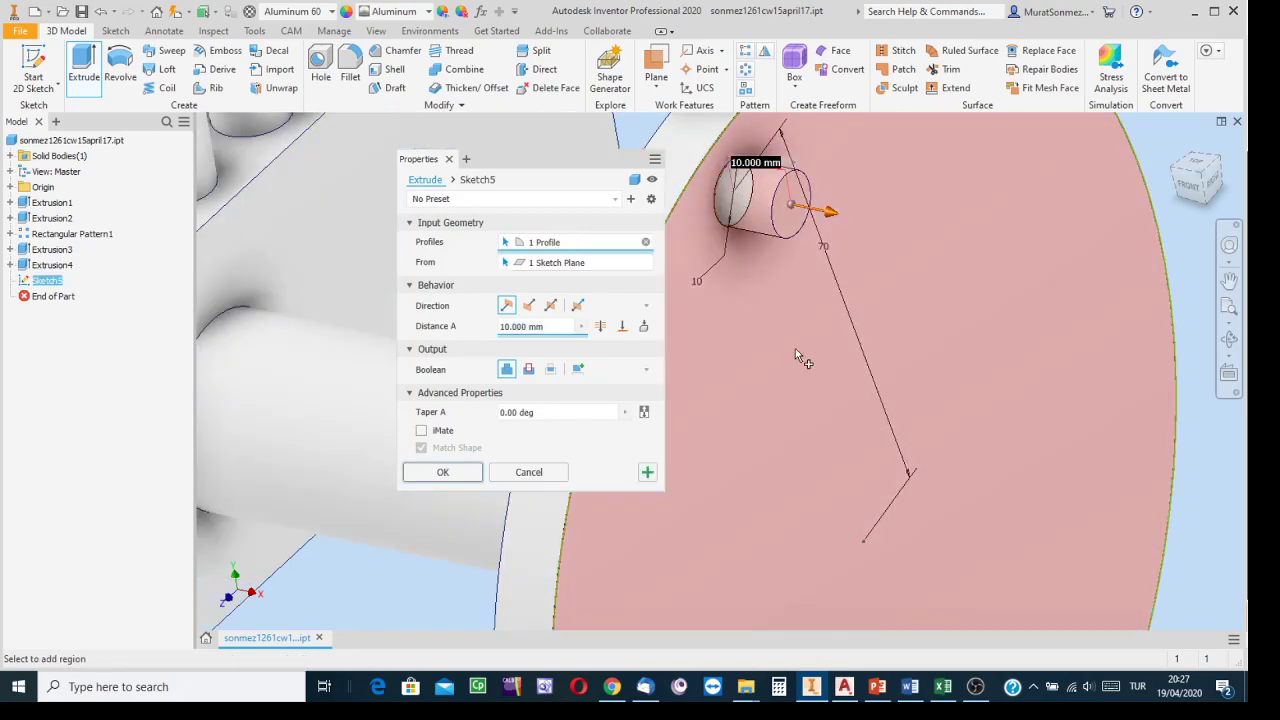
scroll(763, 324, "down", 5)
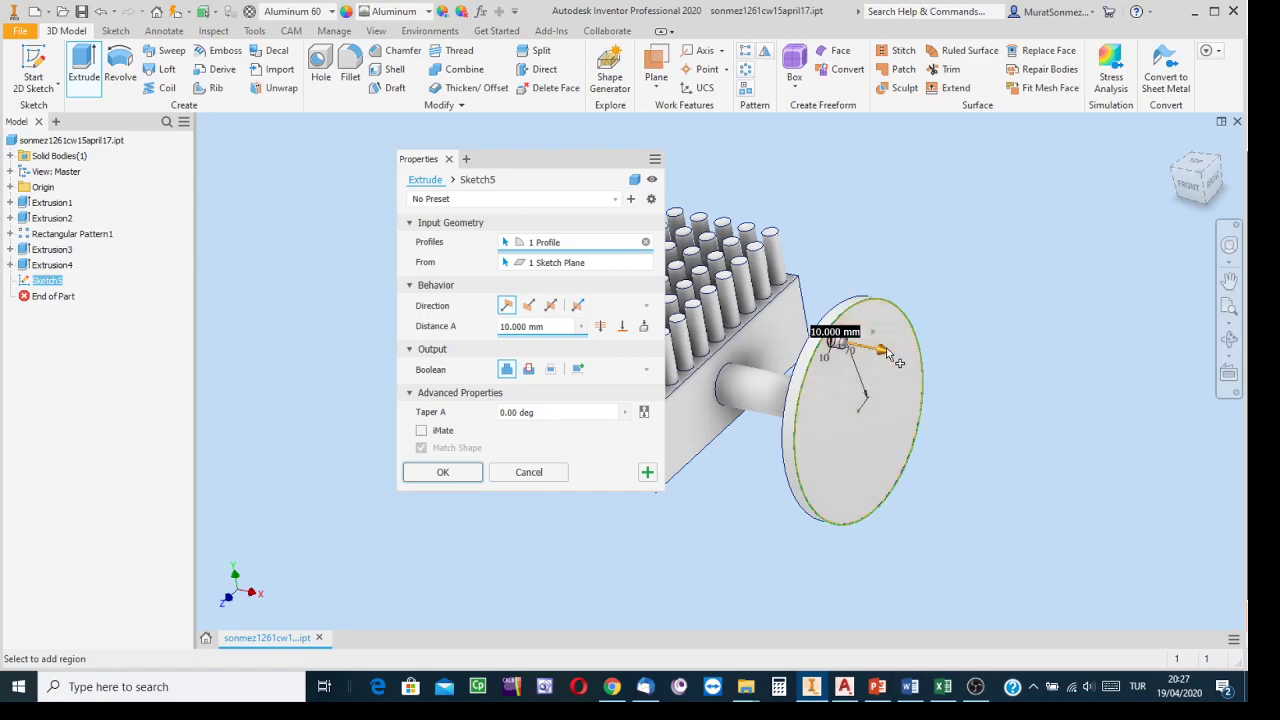
left_click_drag(884, 351, 972, 367)
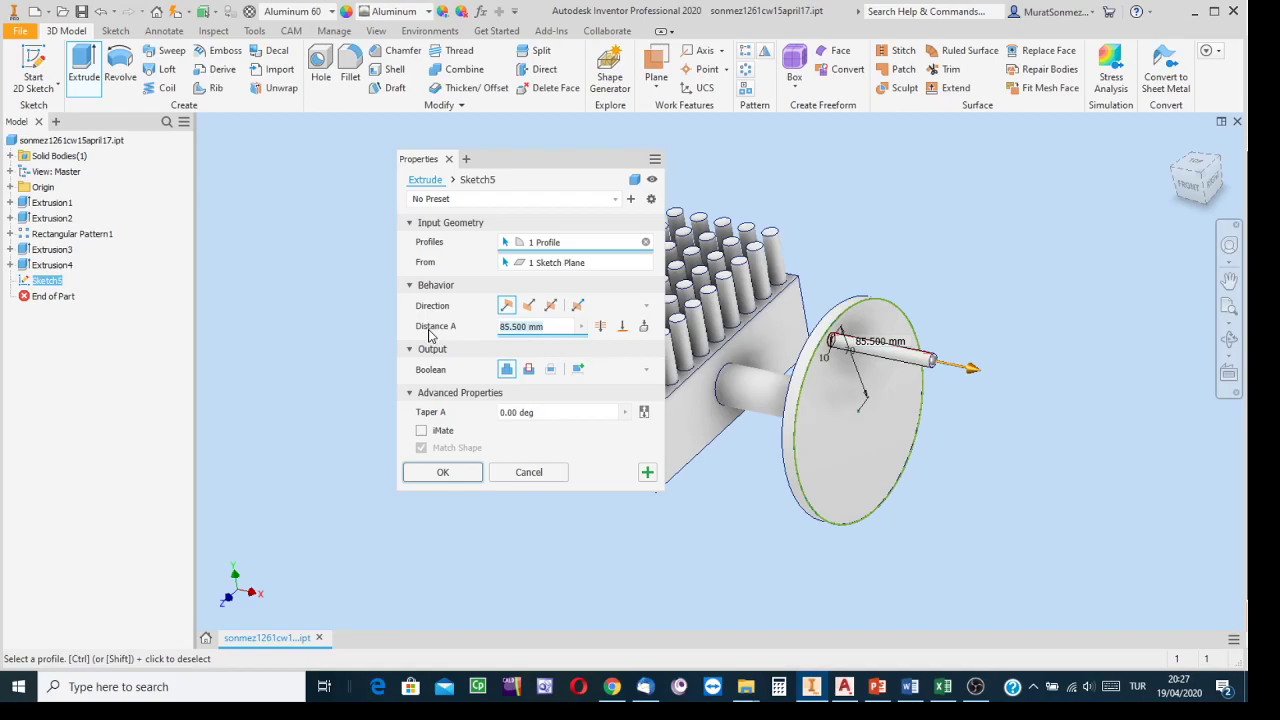
type("60")
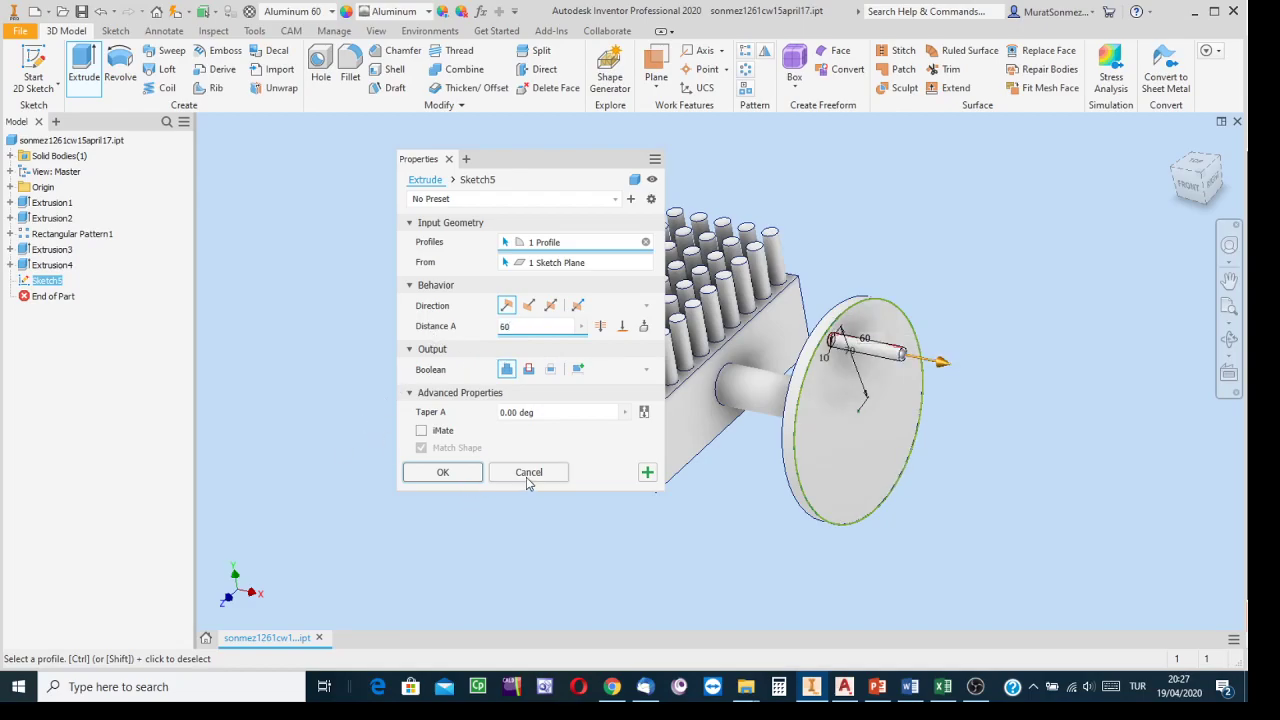
left_click(449, 471)
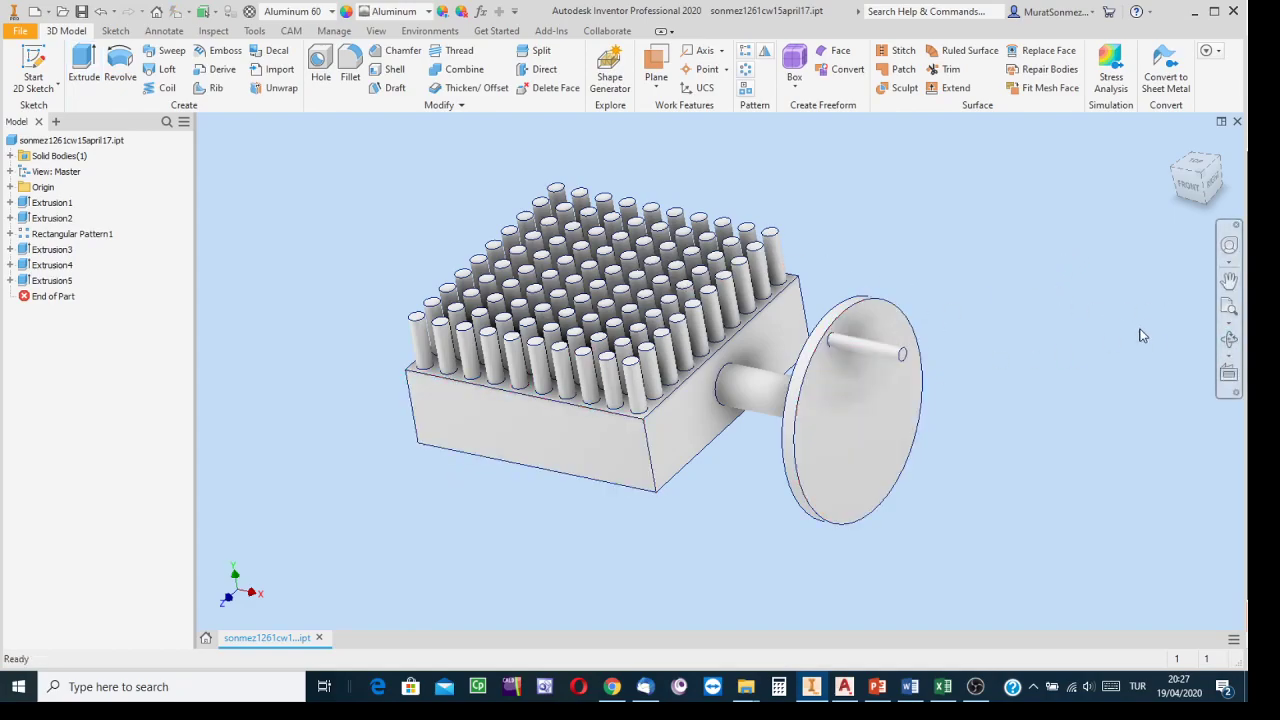
Start a circular pattern with the 60 mm pin on the disc as the feature to repeat
left_click(1230, 340)
left_click_drag(736, 367, 701, 300)
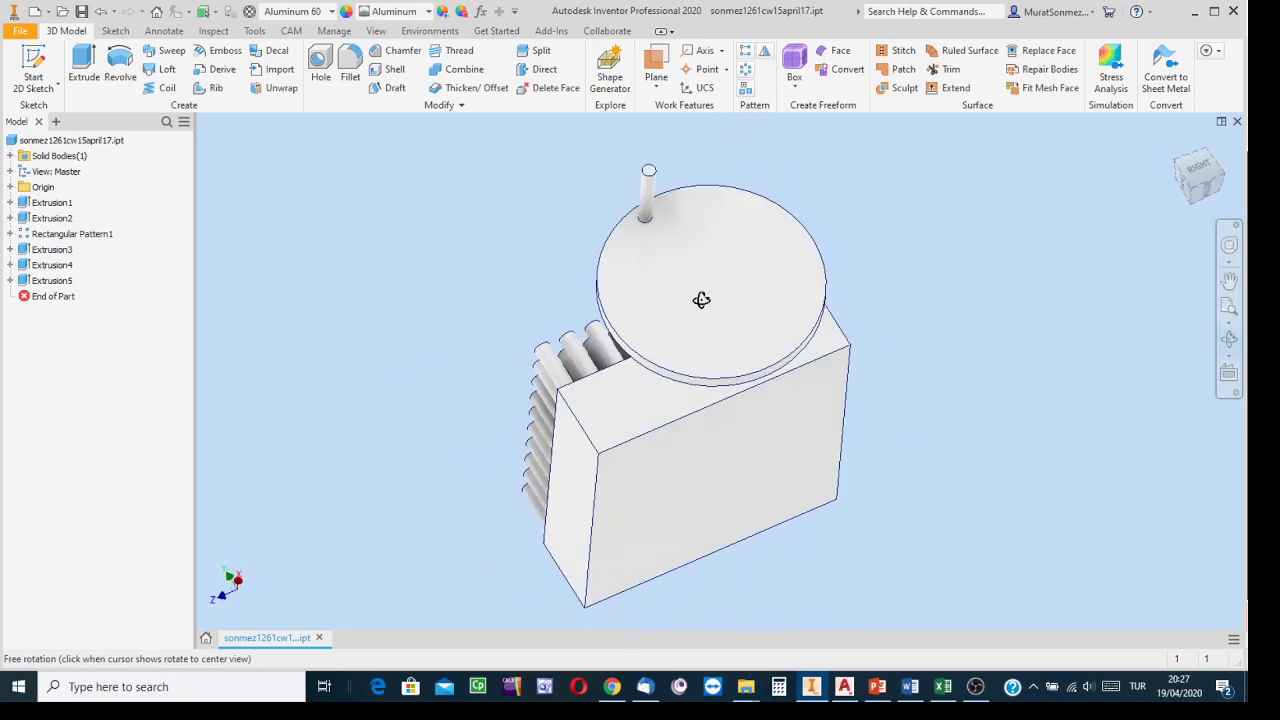
left_click(769, 306)
key("Escape")
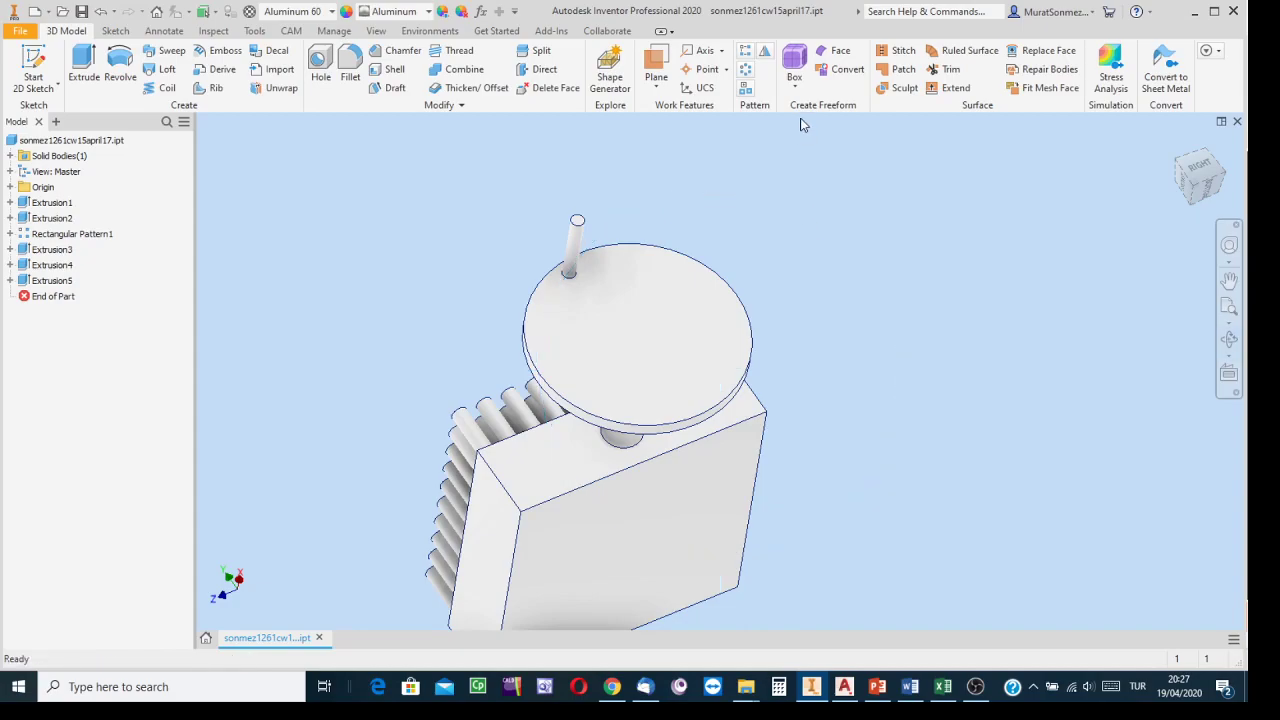
left_click(746, 70)
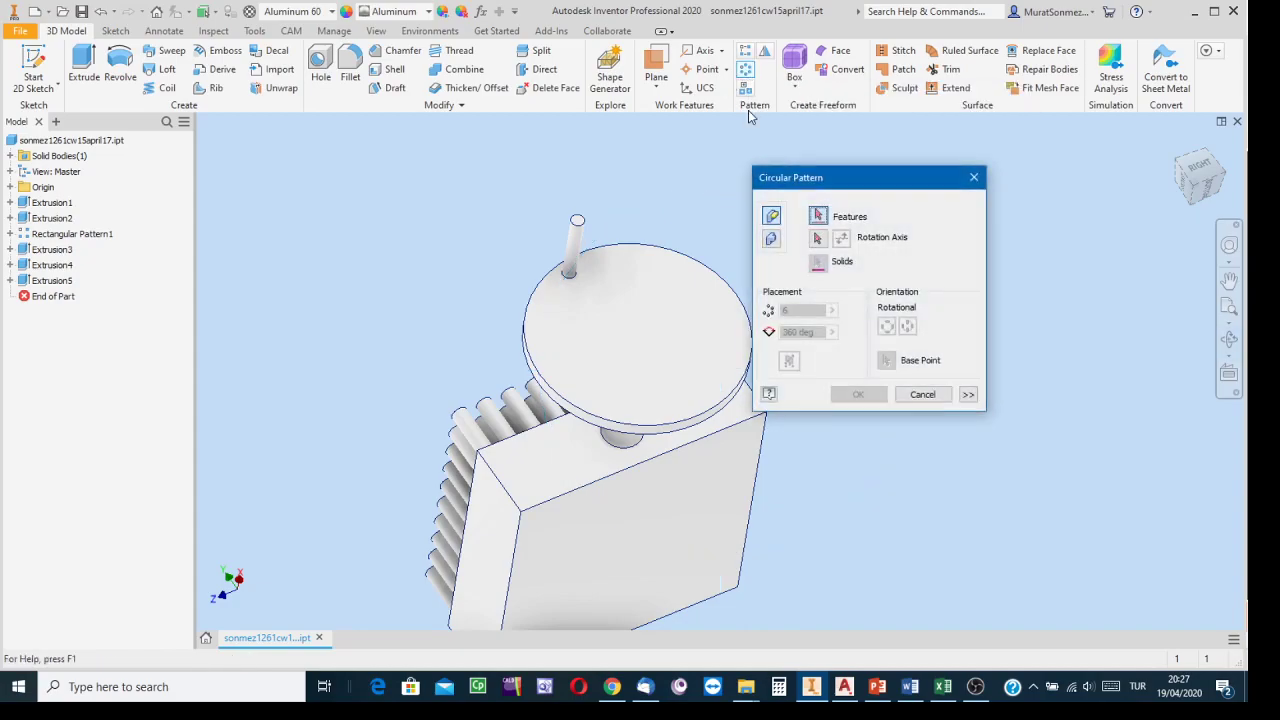
left_click_drag(840, 182, 904, 177)
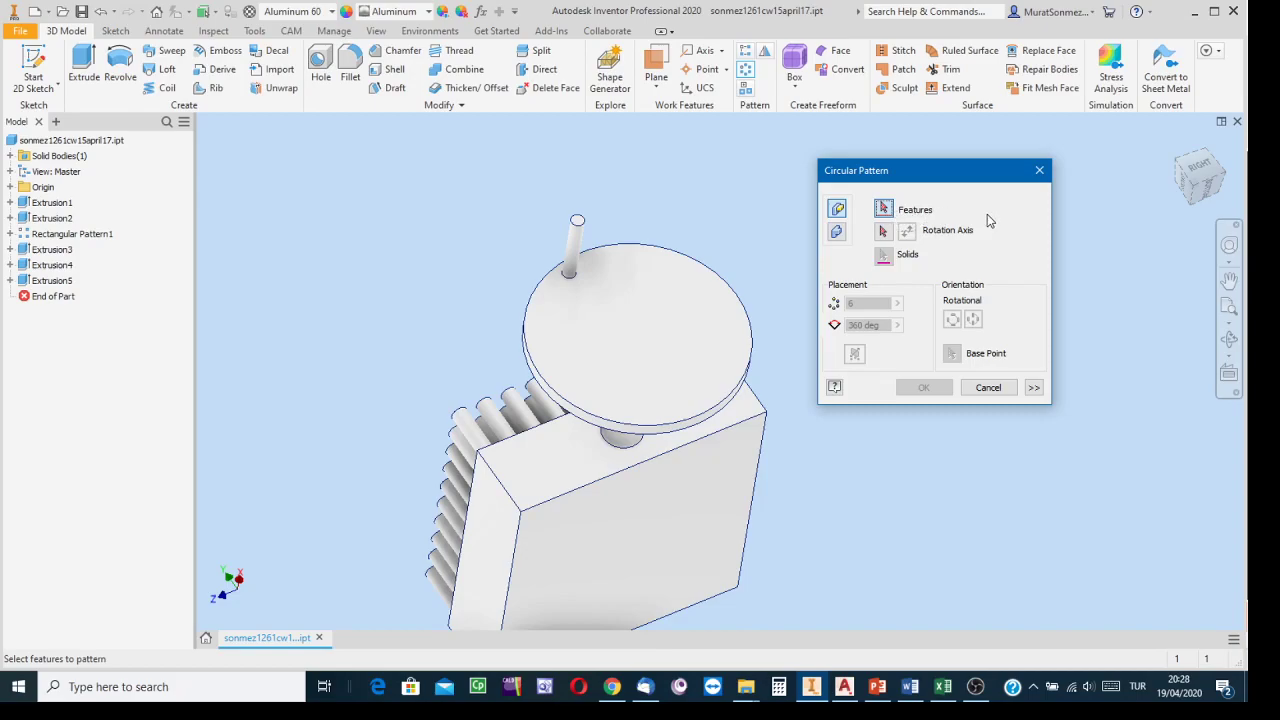
left_click(585, 225)
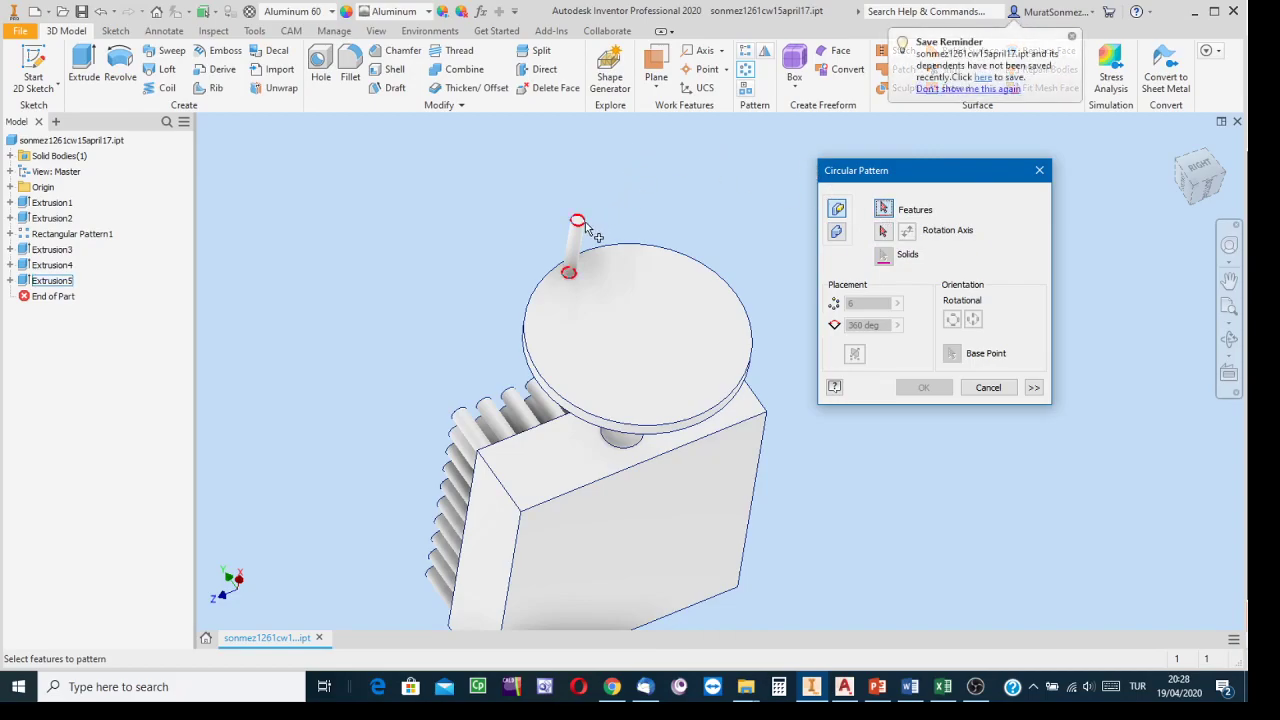
left_click(585, 228)
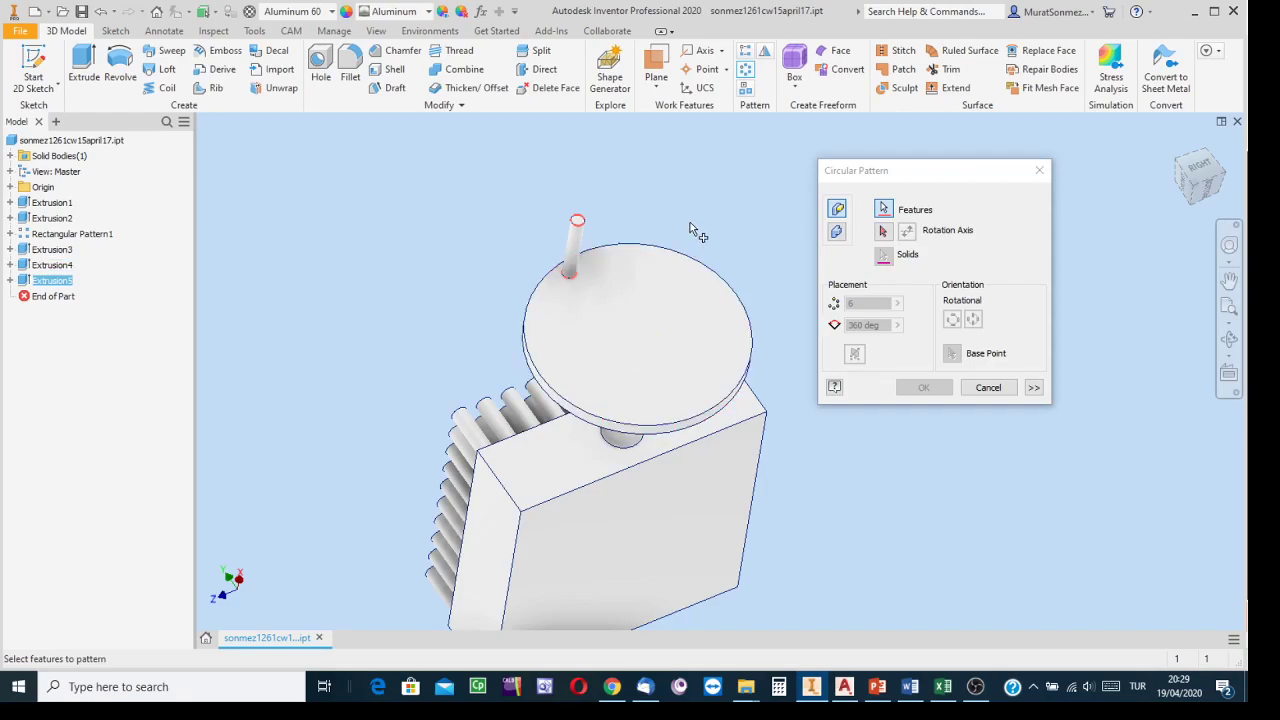
Add the disc to the patterned features and use its cylindrical rim to define the rotation axis
left_click(692, 257)
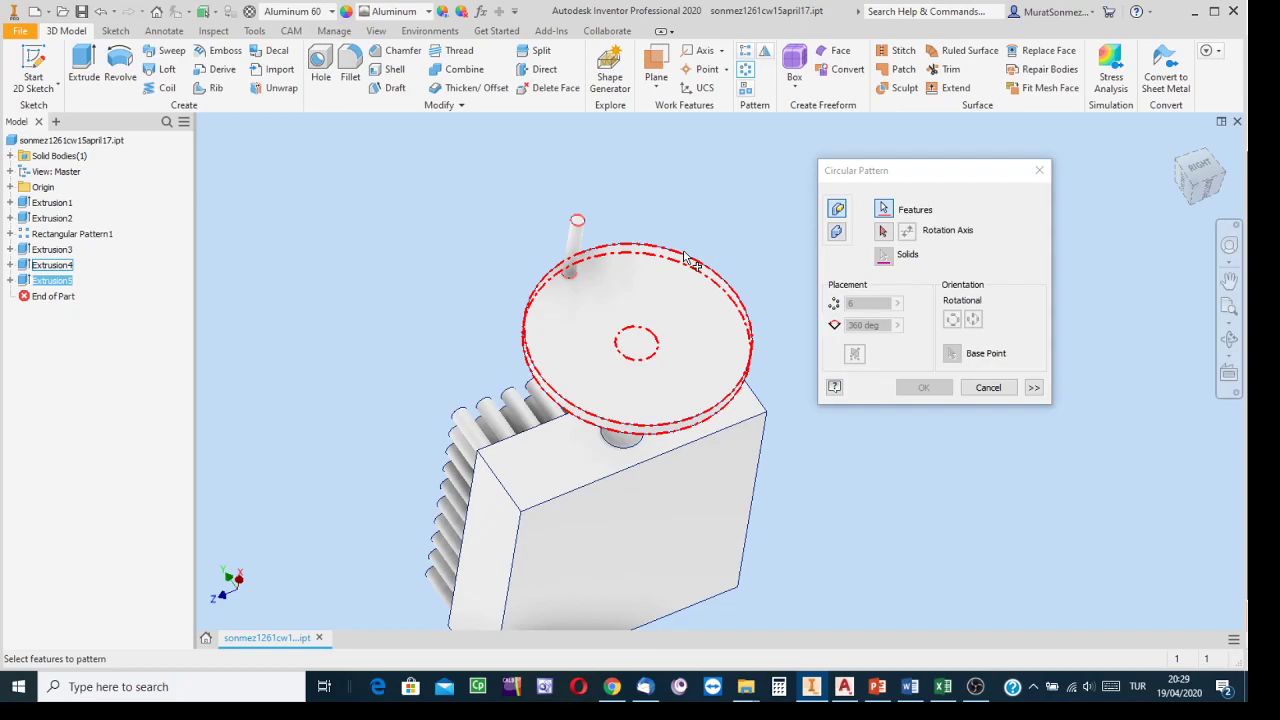
left_click(690, 260)
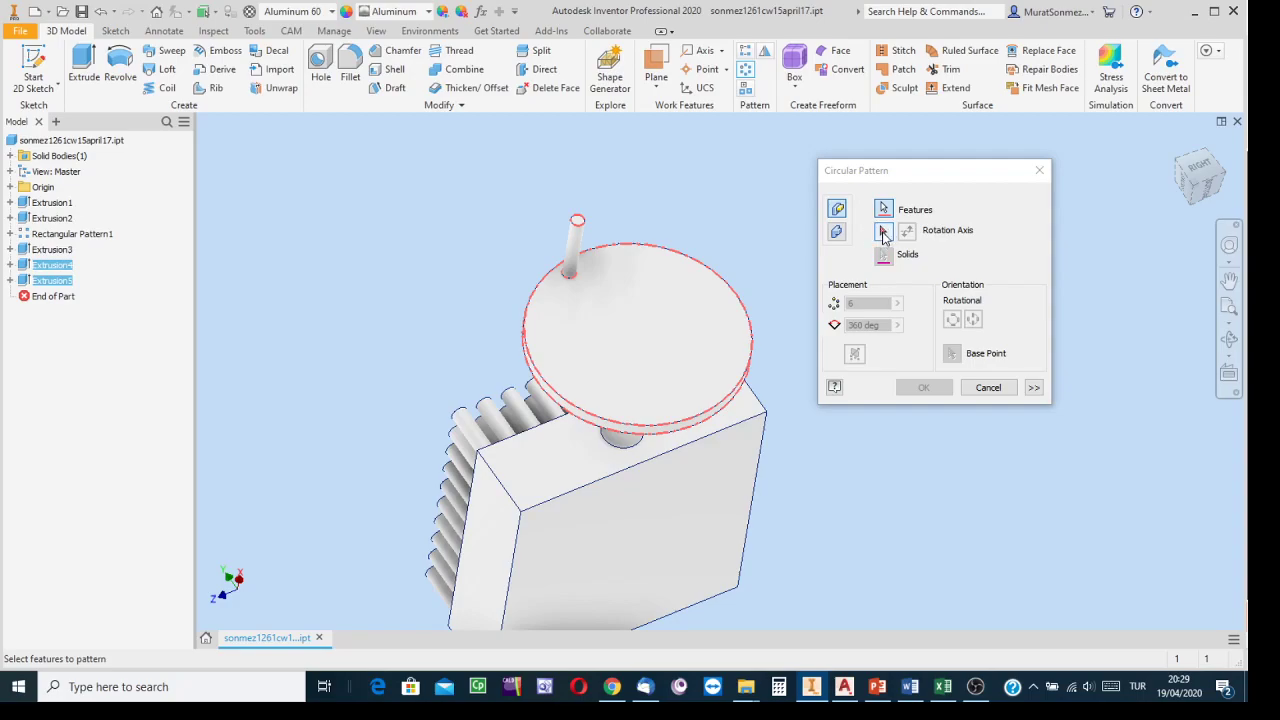
left_click(882, 232)
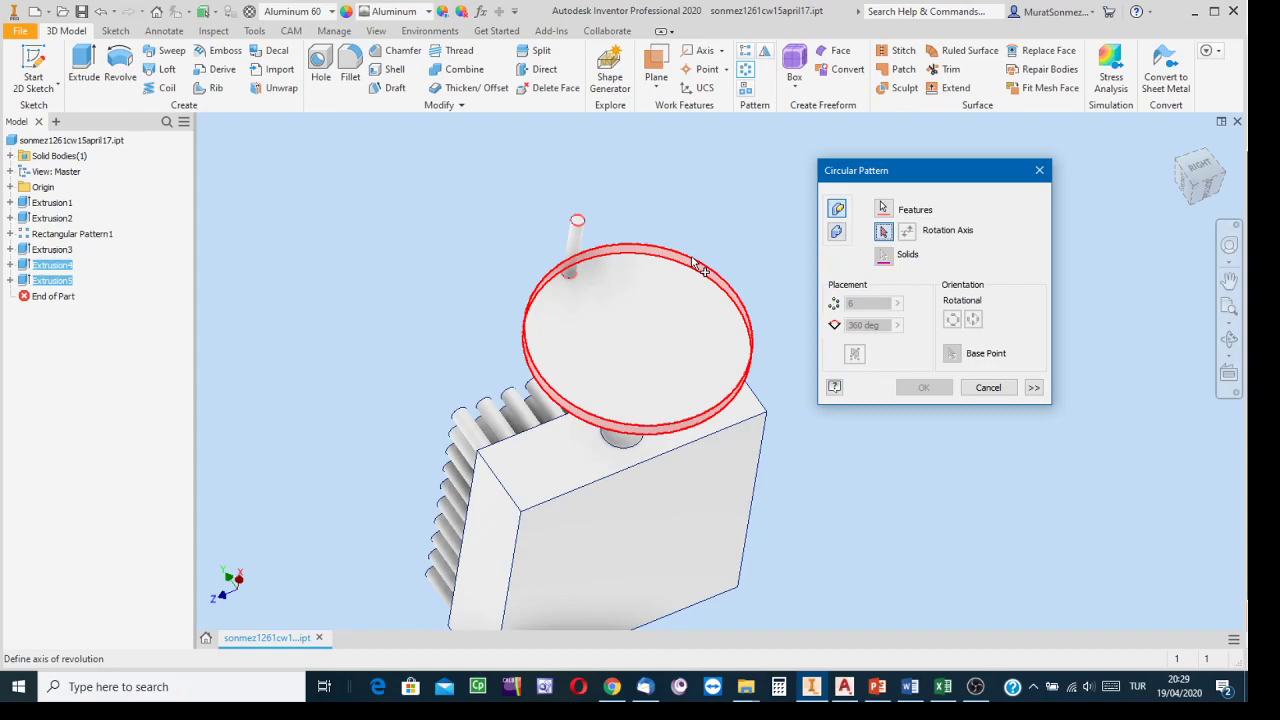
left_click(700, 268)
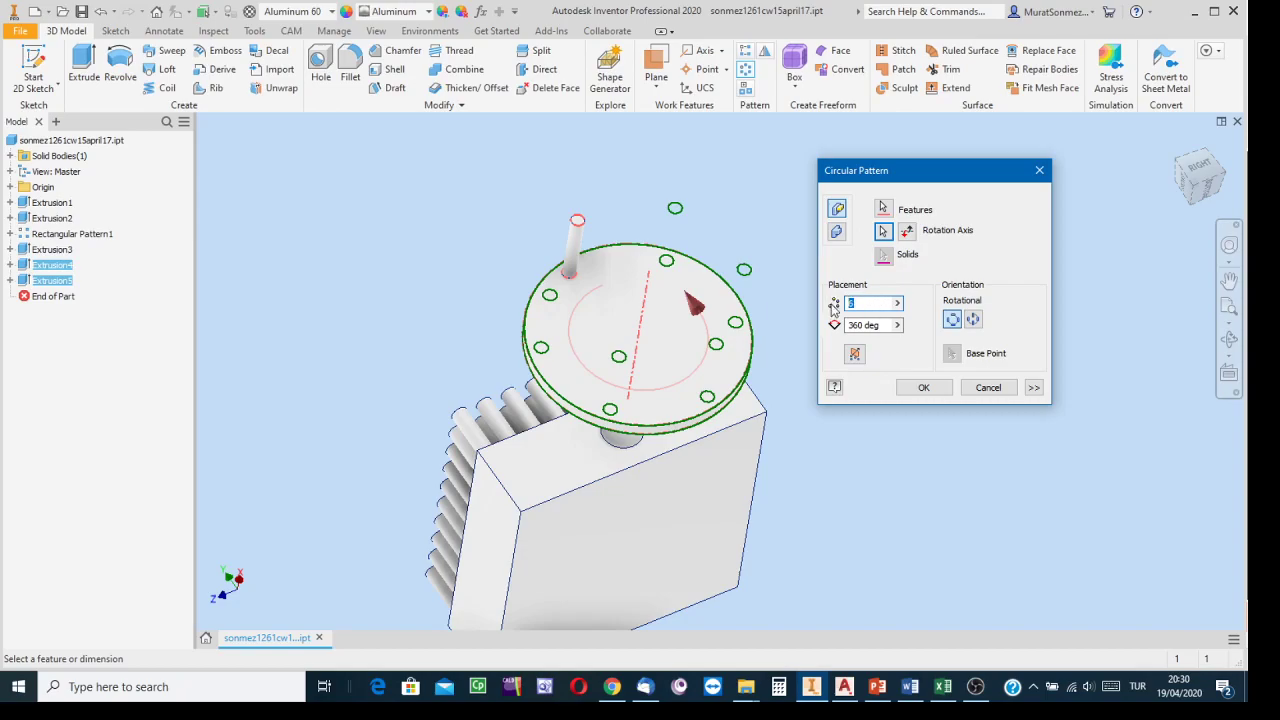
Complete the circular pattern of the disc pin with 18 occurrences over 360 degrees
type("18")
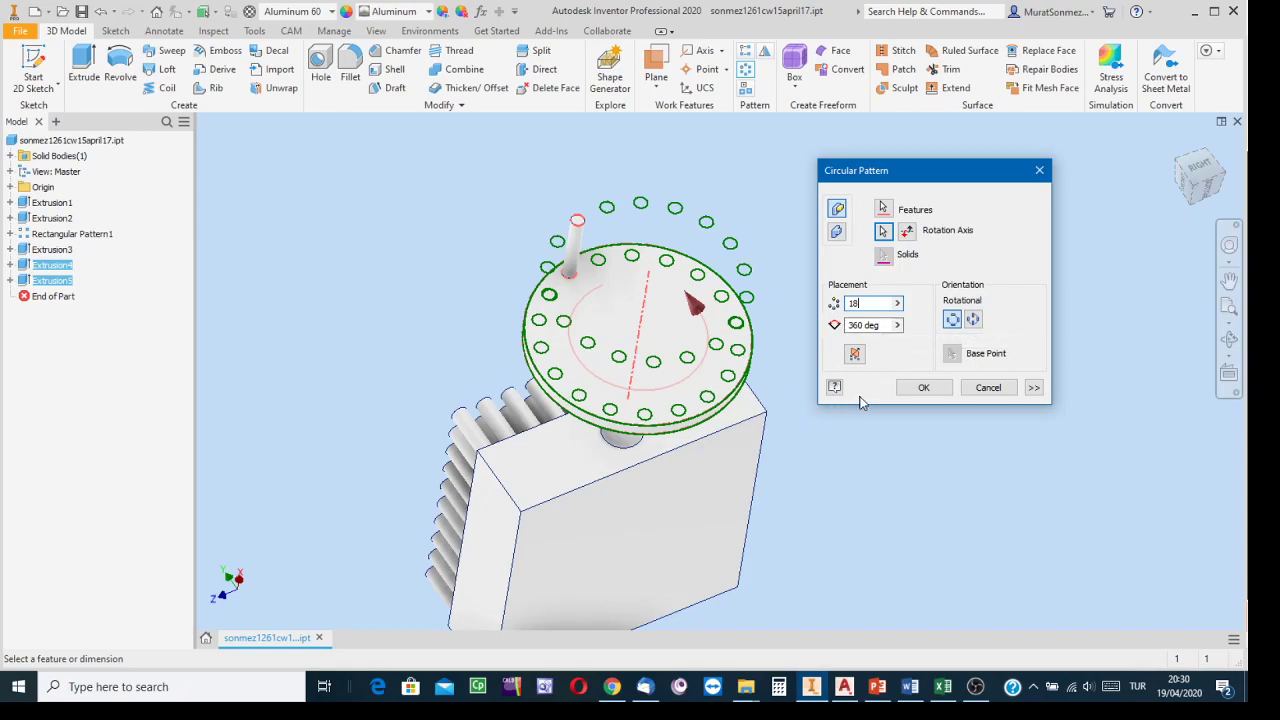
left_click(925, 388)
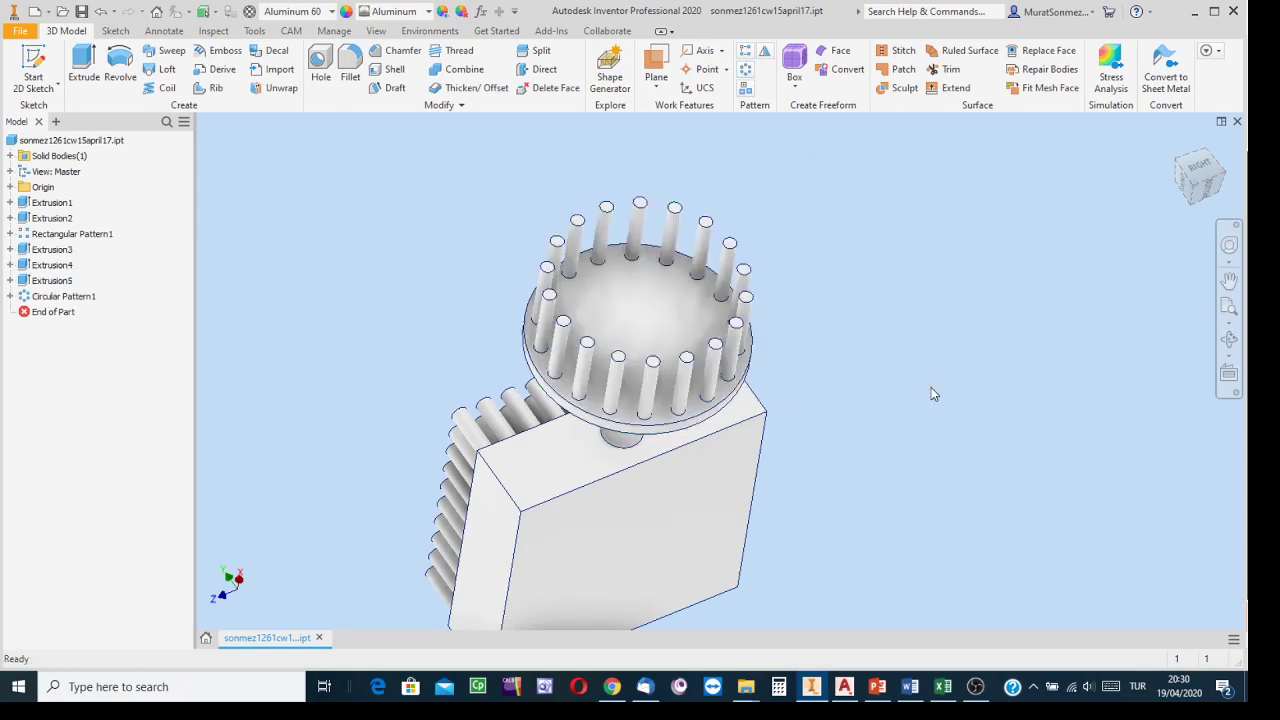
left_click(1229, 339)
left_click_drag(742, 350, 734, 271)
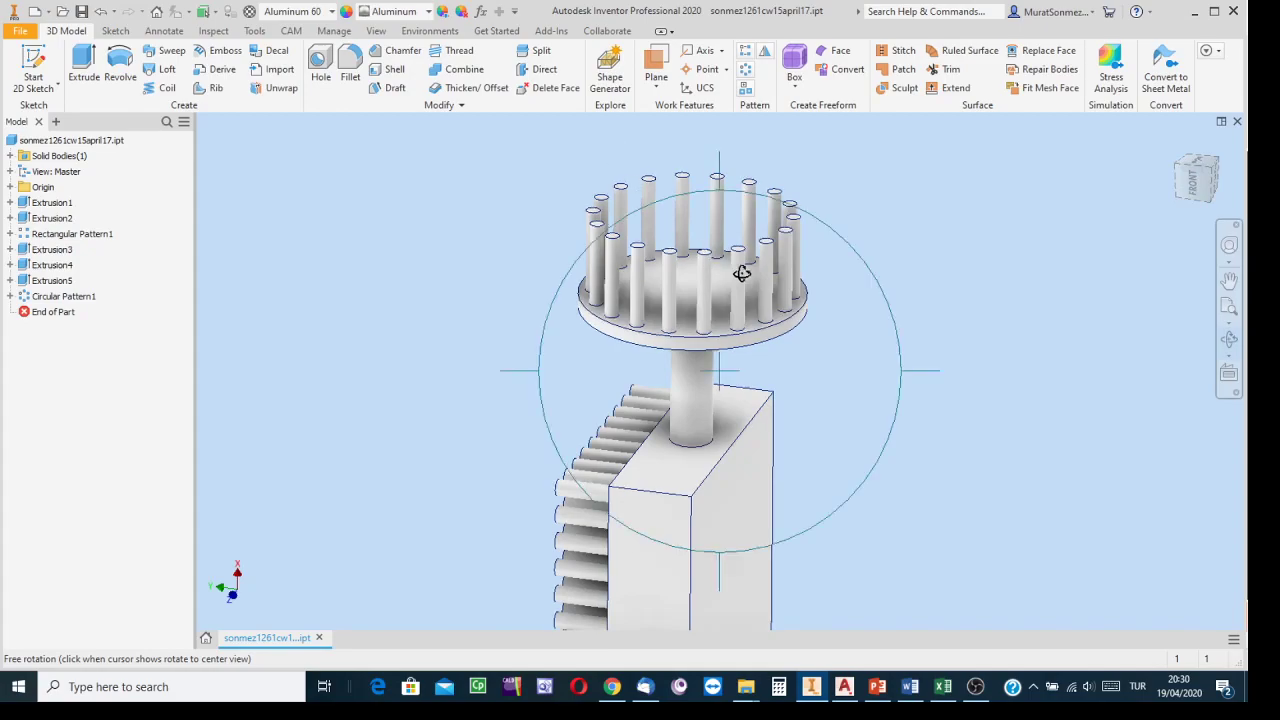
key("Escape")
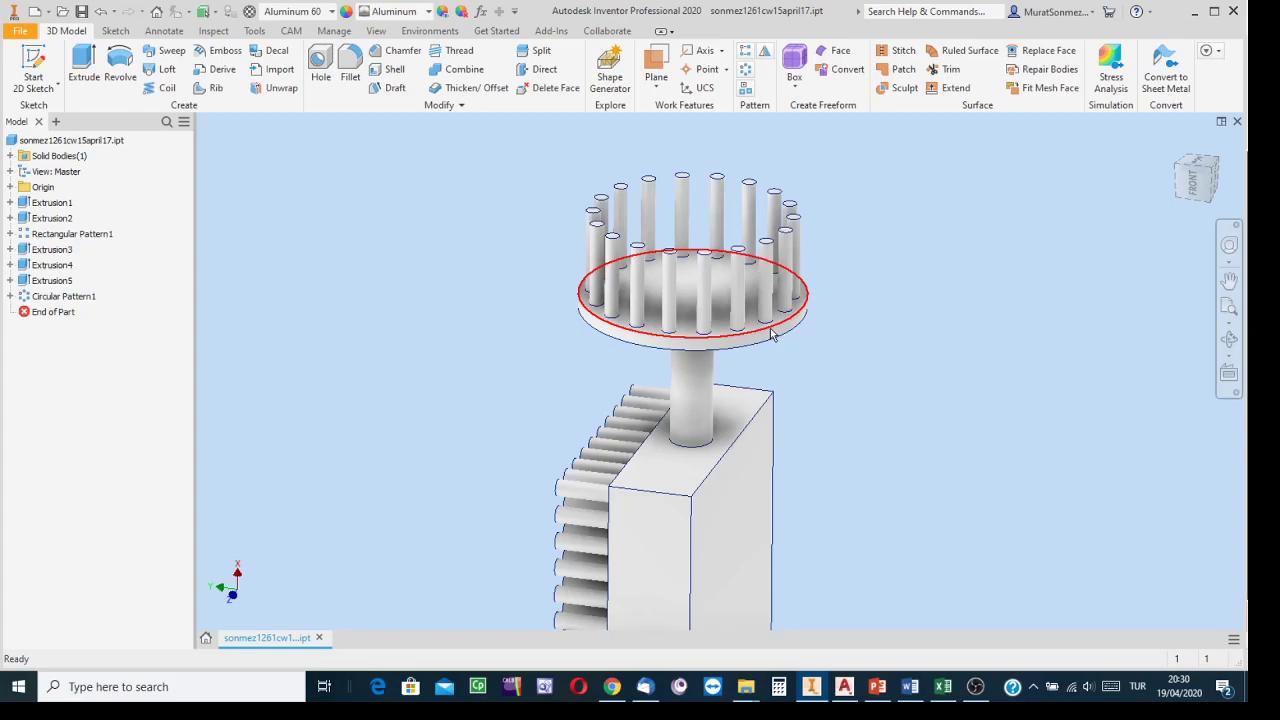
mouse_move(795, 353)
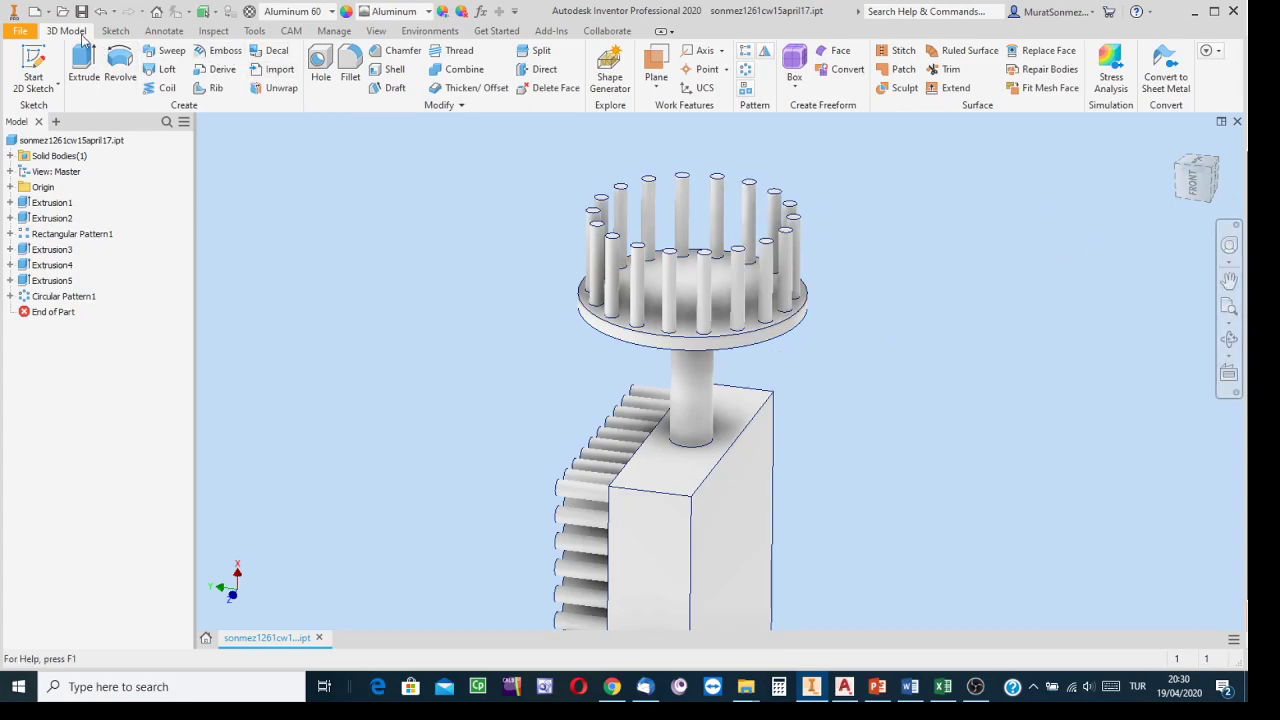
Save the part as a new file, changing the number in its name so that it contains cw16april17
left_click(24, 31)
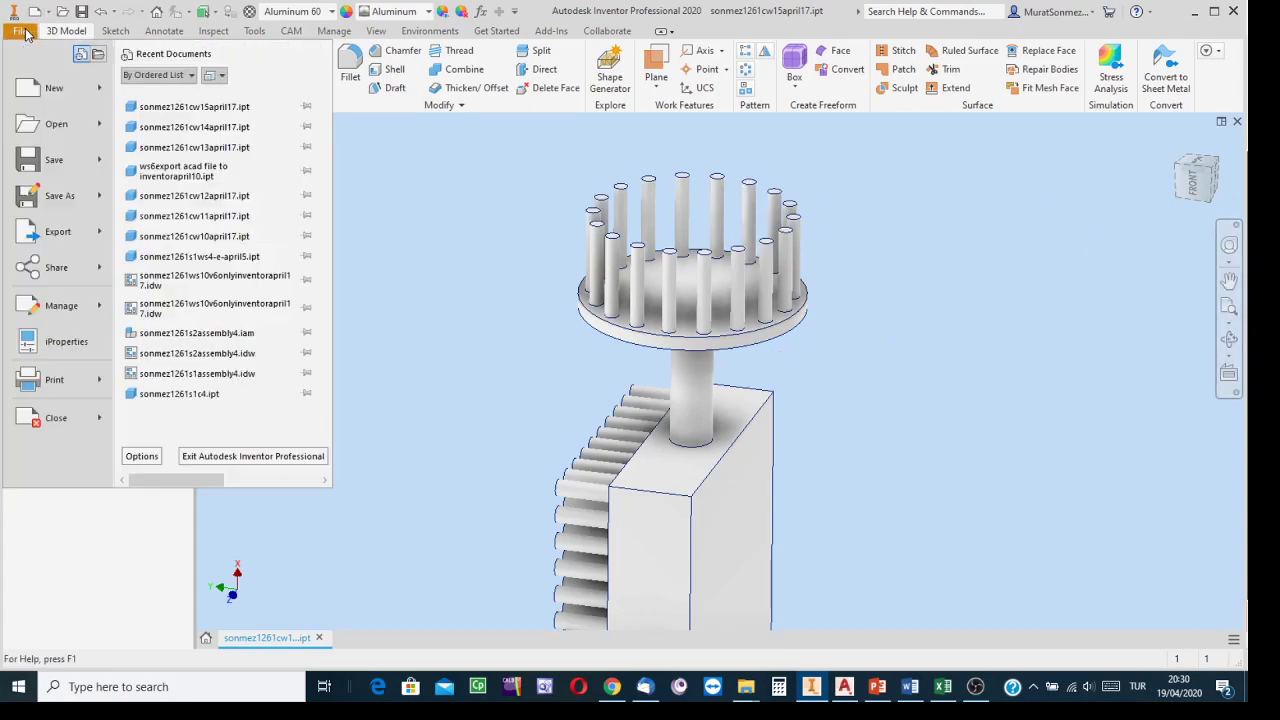
left_click(58, 194)
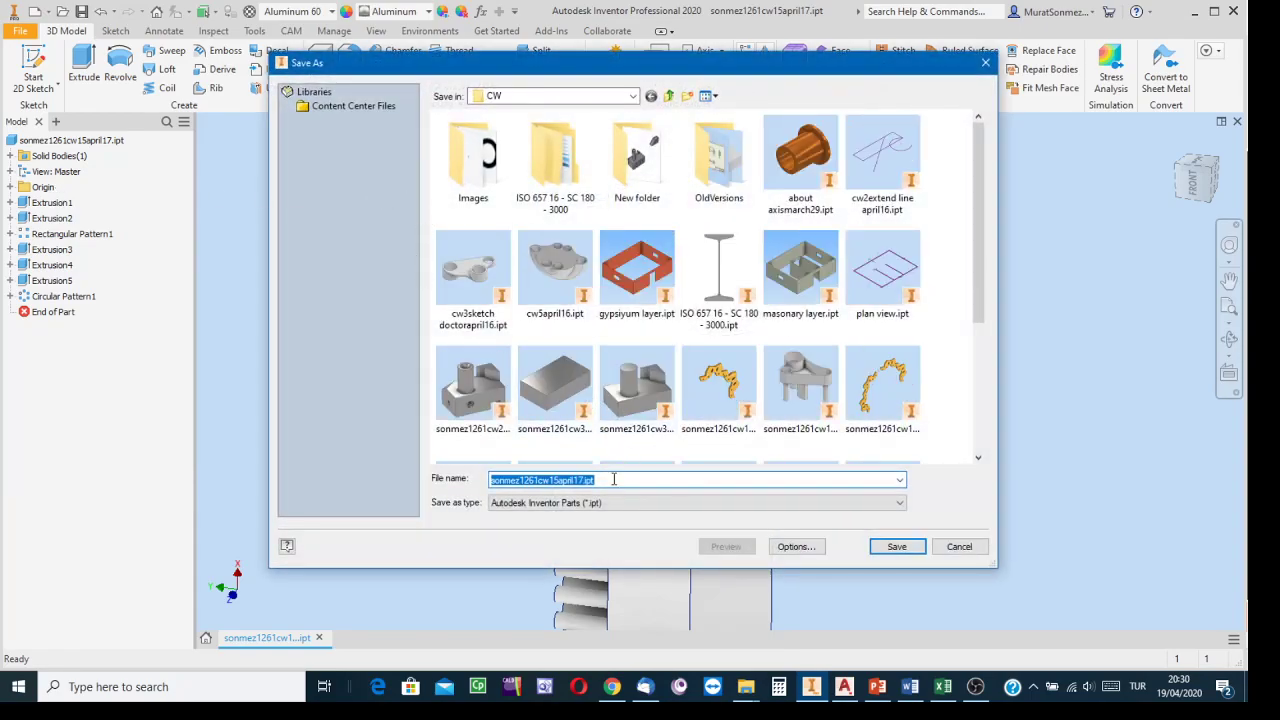
left_click(557, 480)
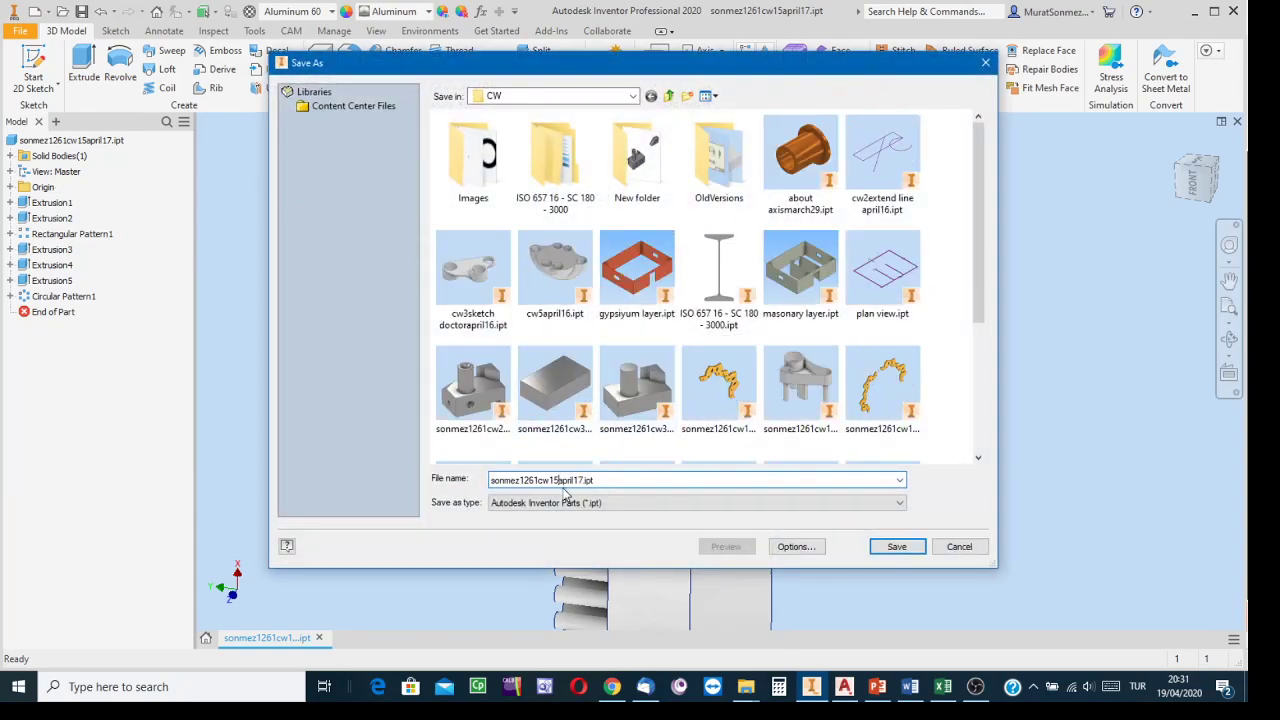
key("BackSpace")
type("6")
left_click(894, 550)
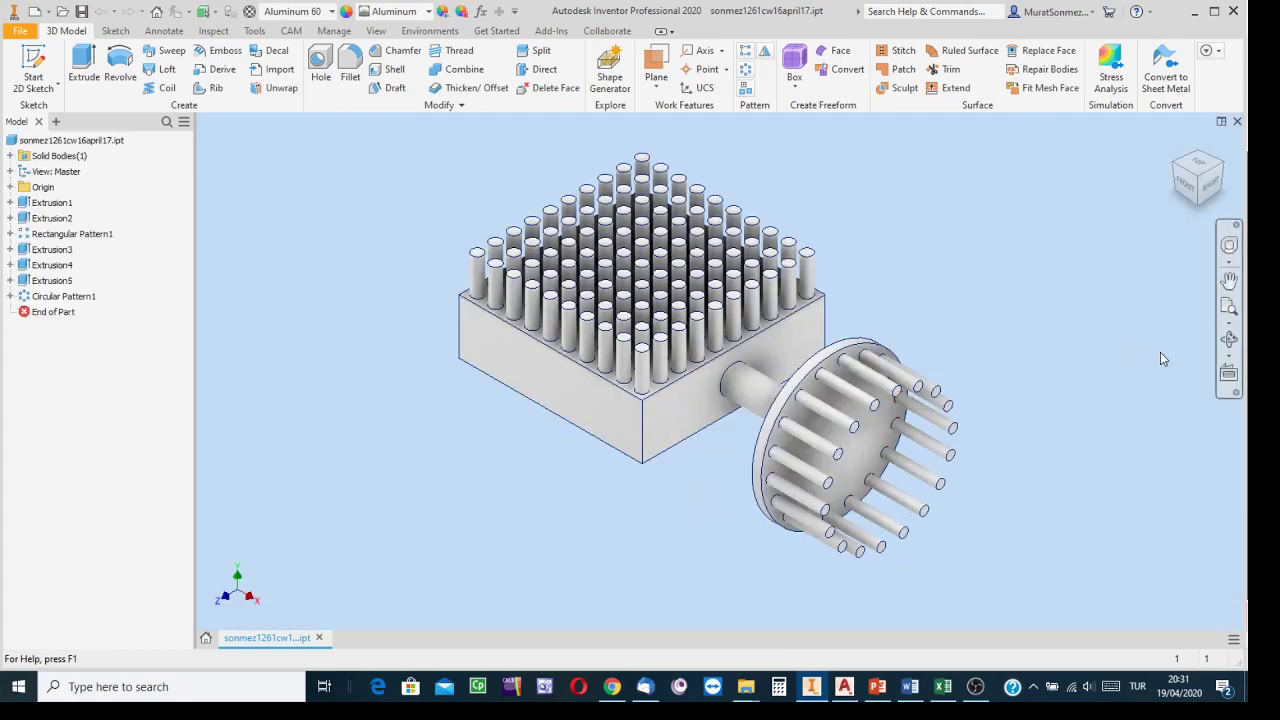
Start a new sketch on the block's plain face opposite the rectangular pin pattern
left_click(1229, 339)
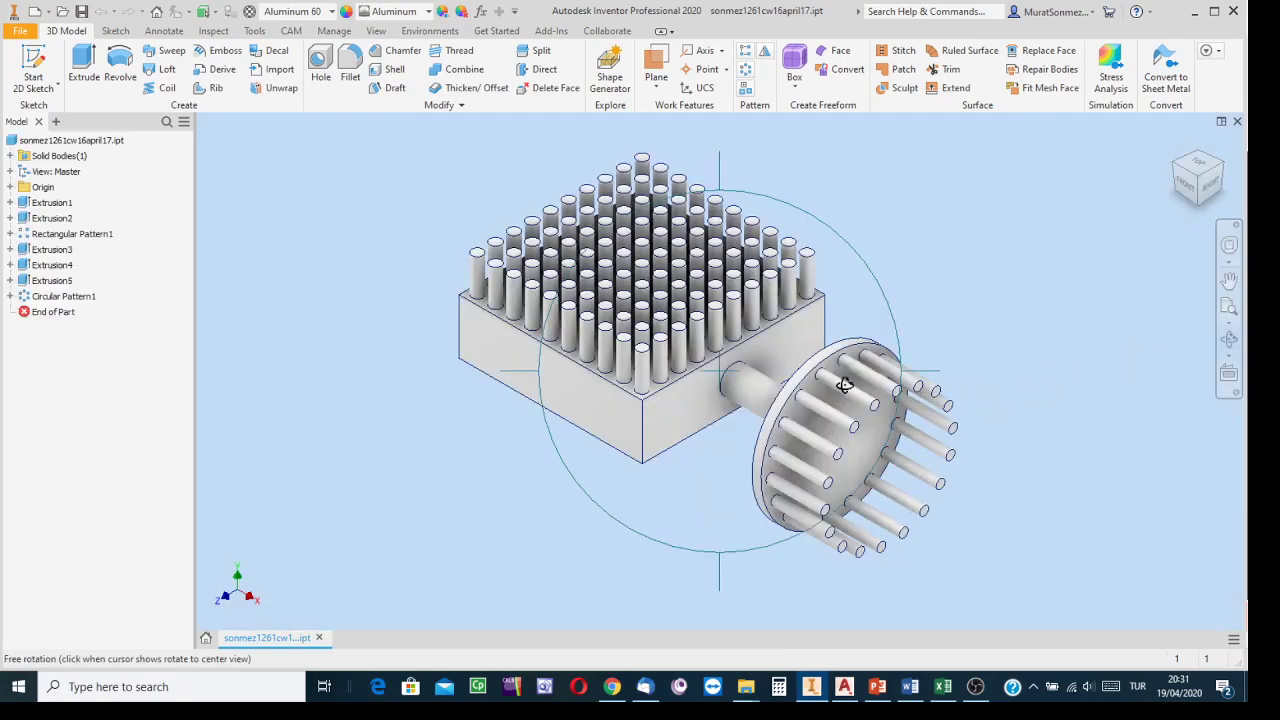
left_click_drag(728, 380, 735, 306)
left_click_drag(692, 232, 562, 77)
key("Escape")
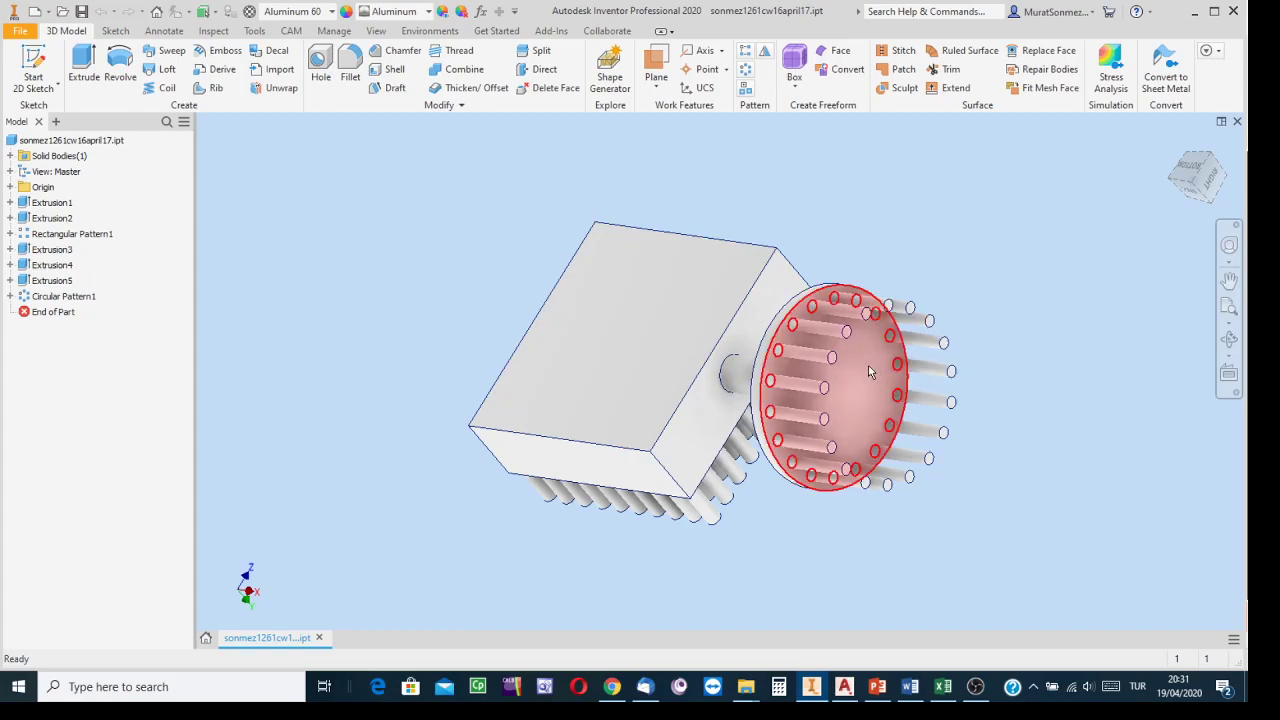
mouse_move(894, 396)
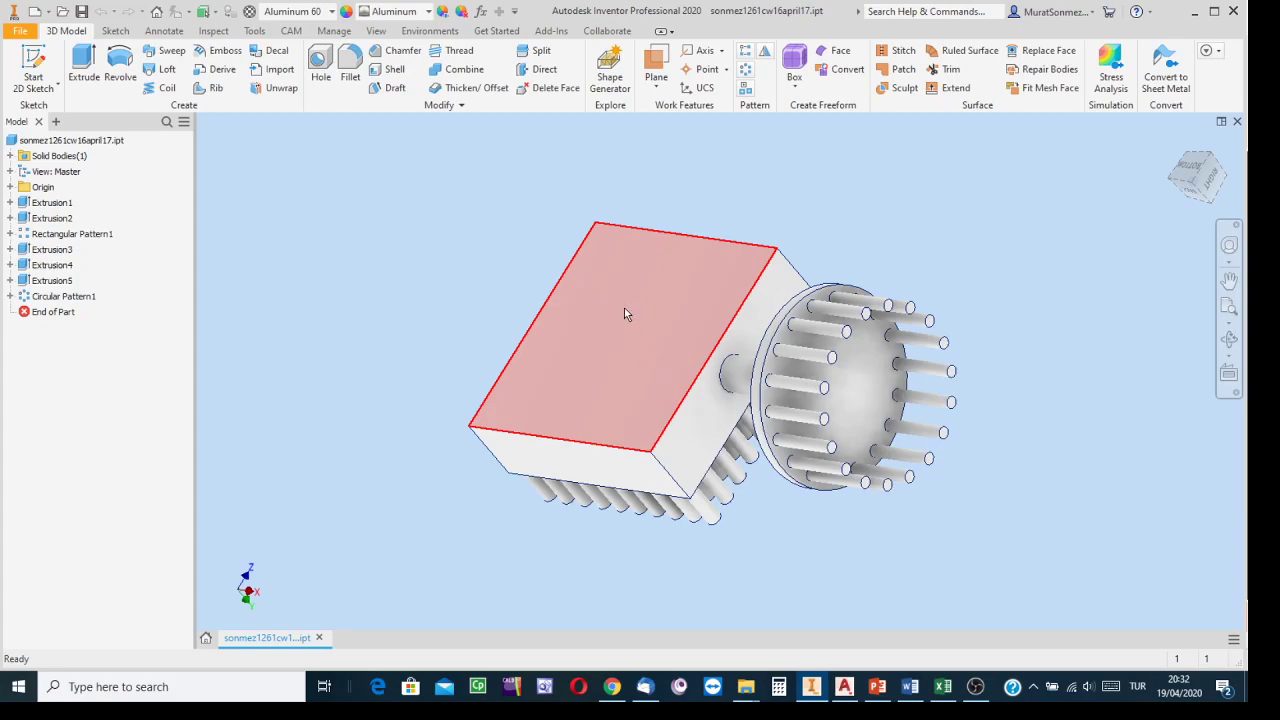
mouse_move(648, 332)
mouse_move(618, 303)
right_click(644, 288)
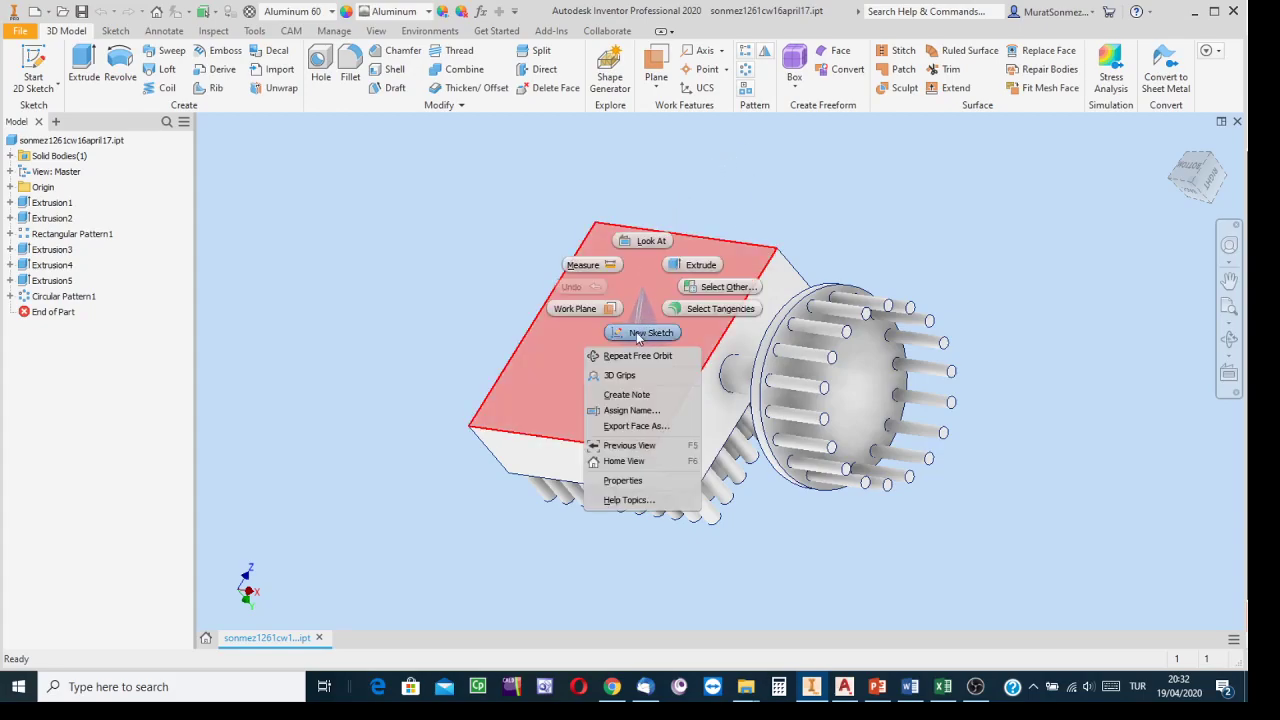
left_click(638, 334)
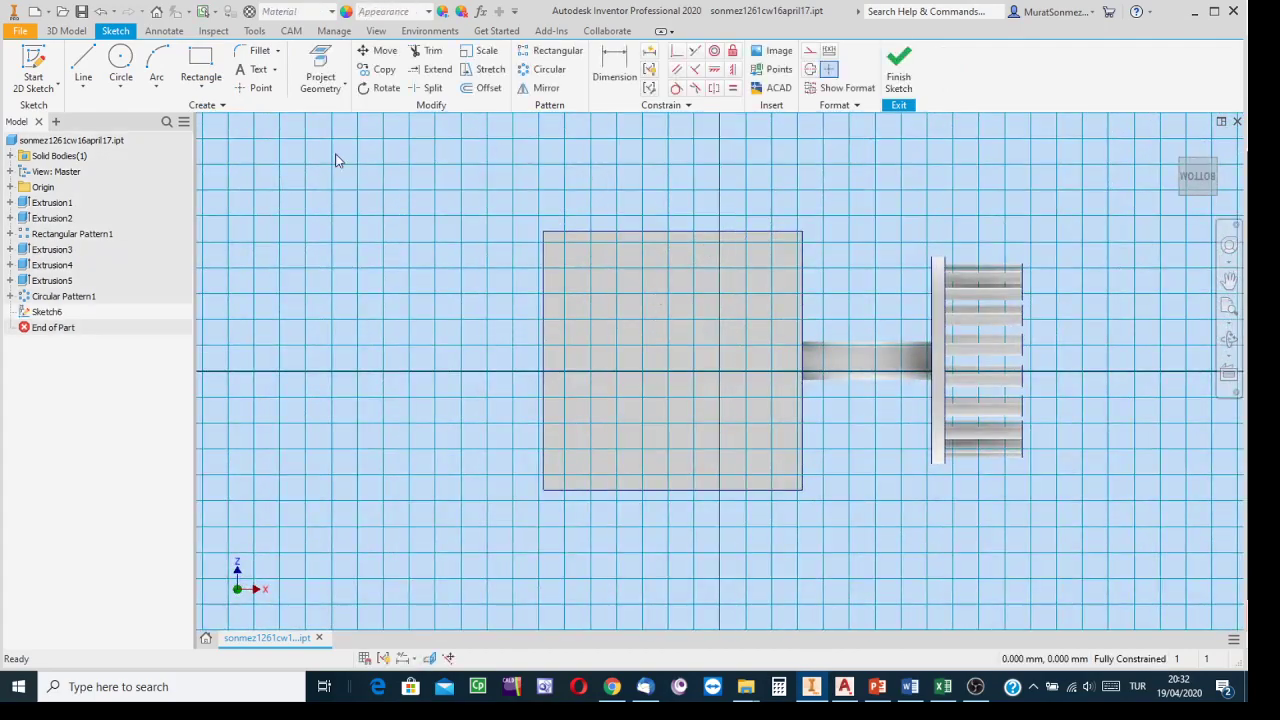
Sketch a circle about 32 mm in diameter near the face's upper-left corner and place a point near the face's center
left_click(120, 62)
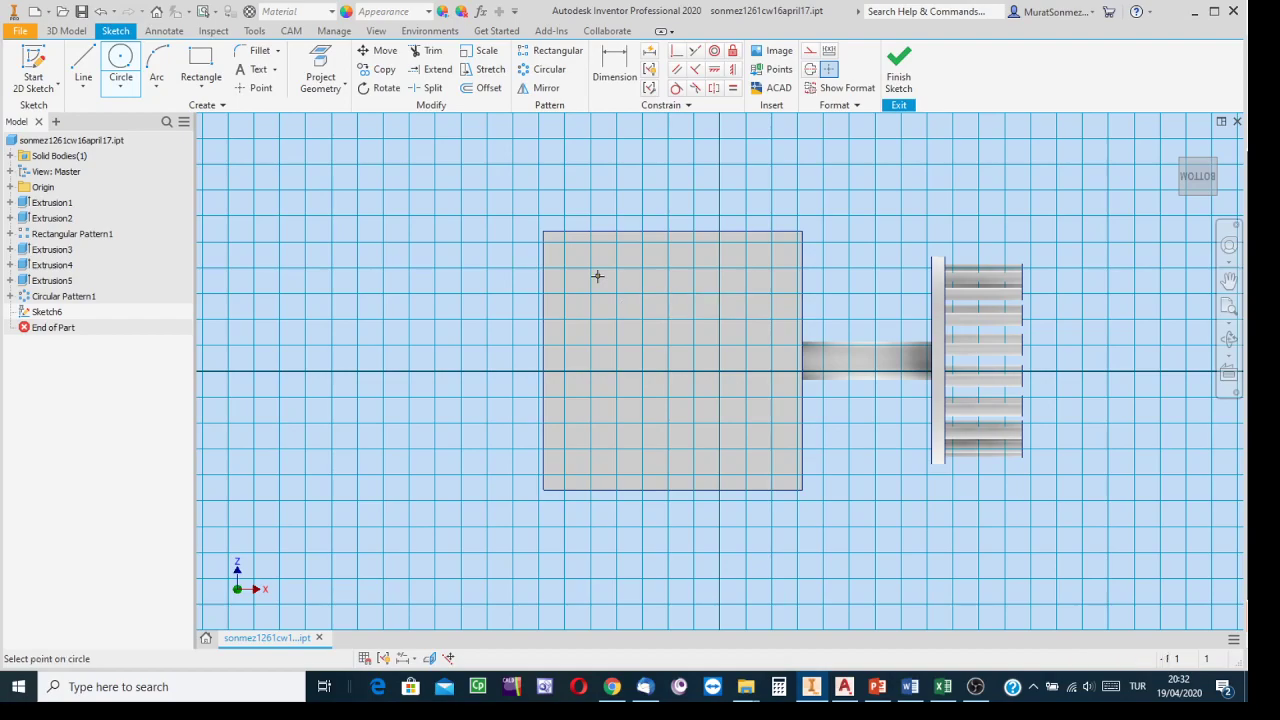
left_click(597, 276)
key("Return")
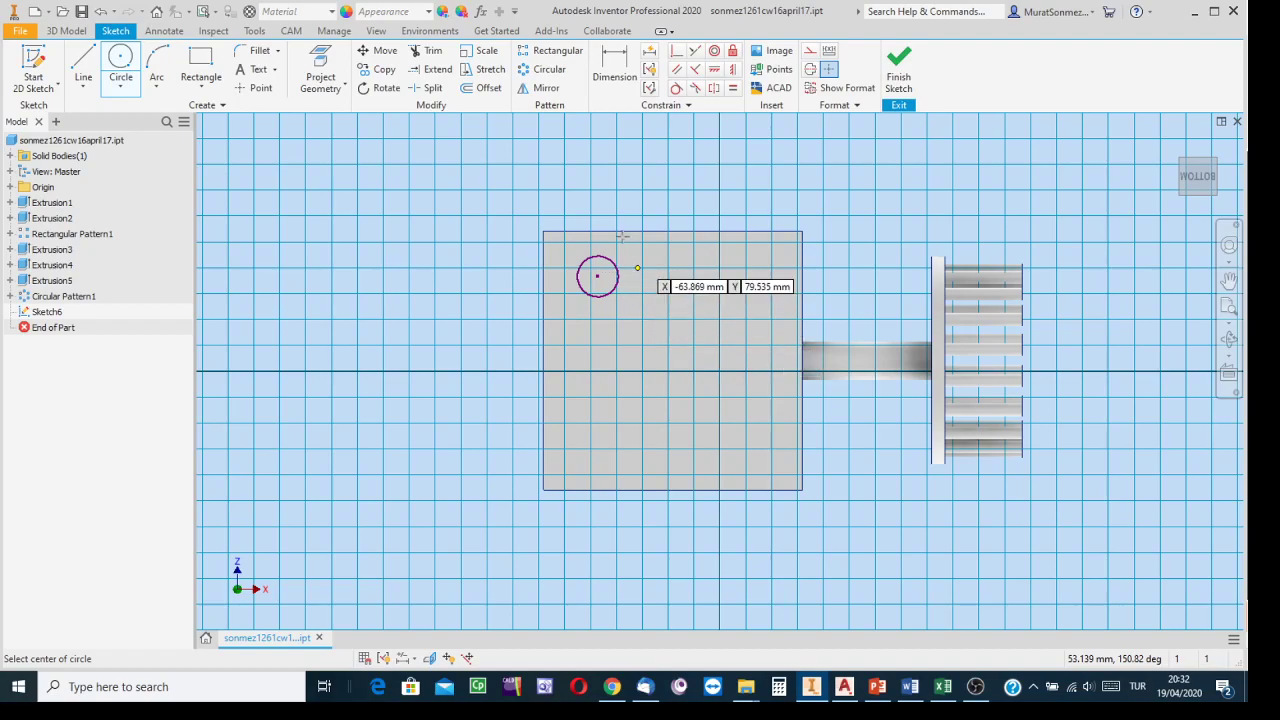
left_click(257, 88)
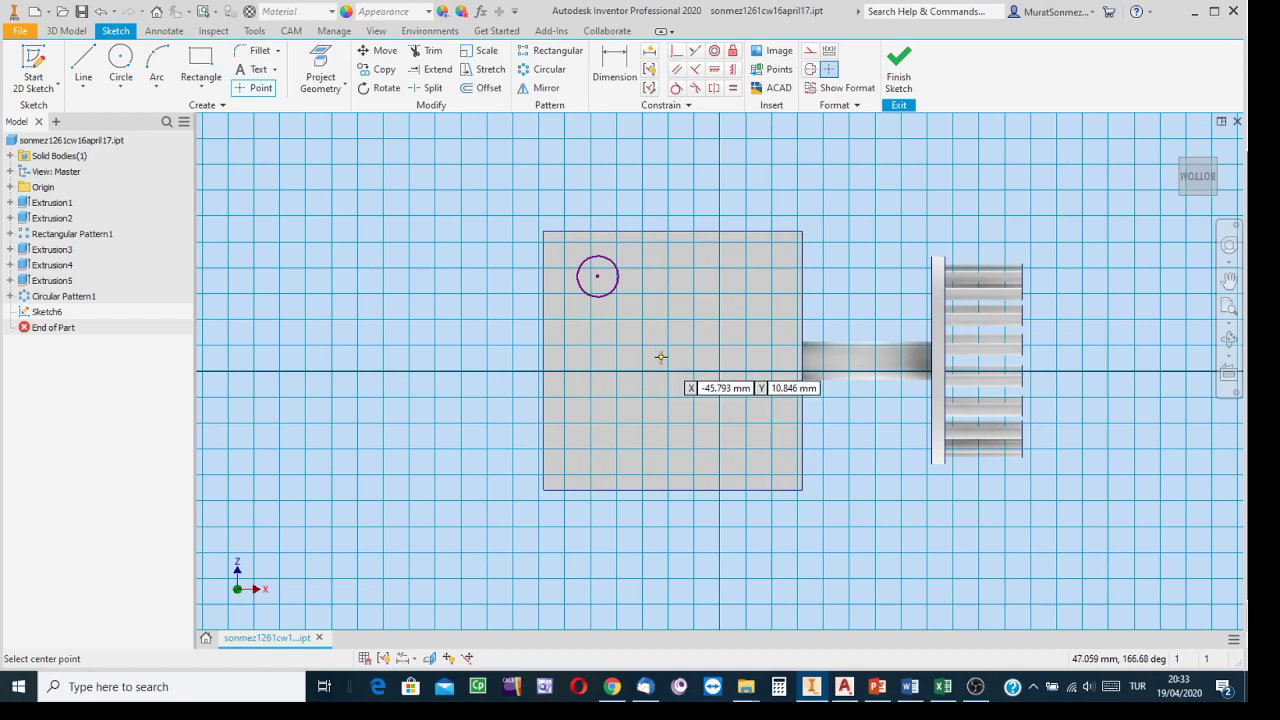
left_click(657, 352)
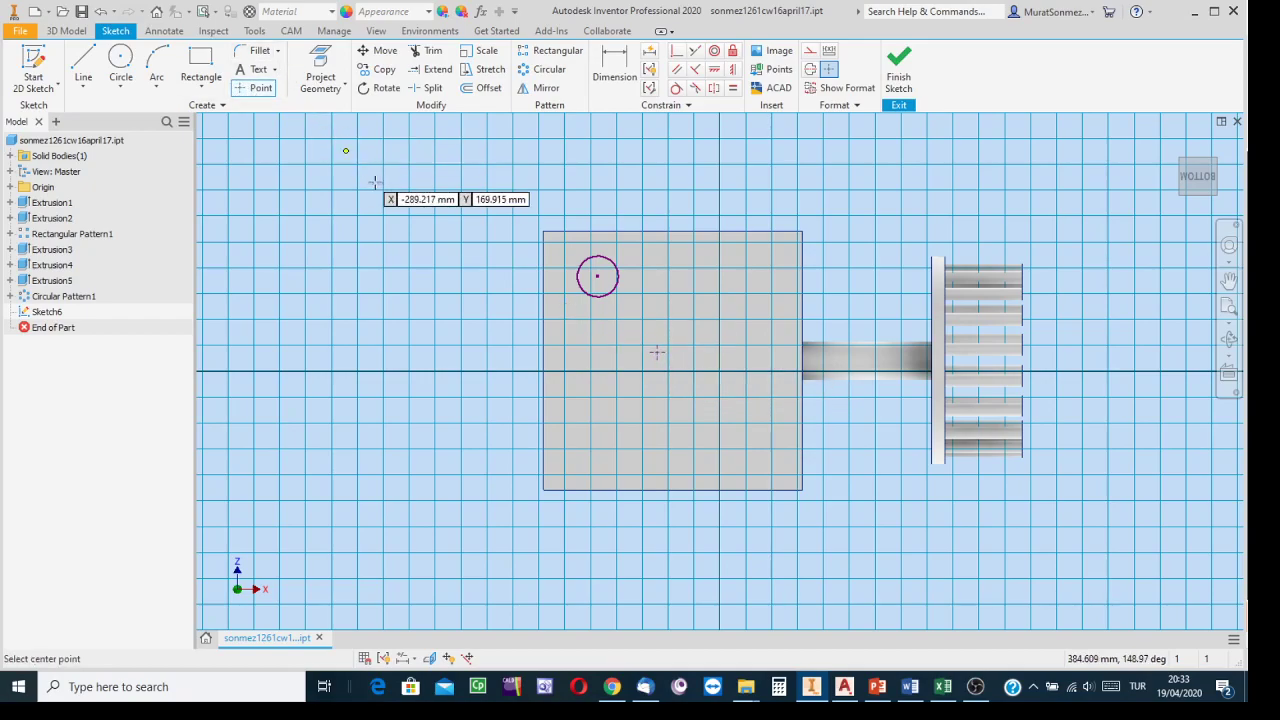
Project the left and upper edges of the block's face into the sketch
left_click(616, 65)
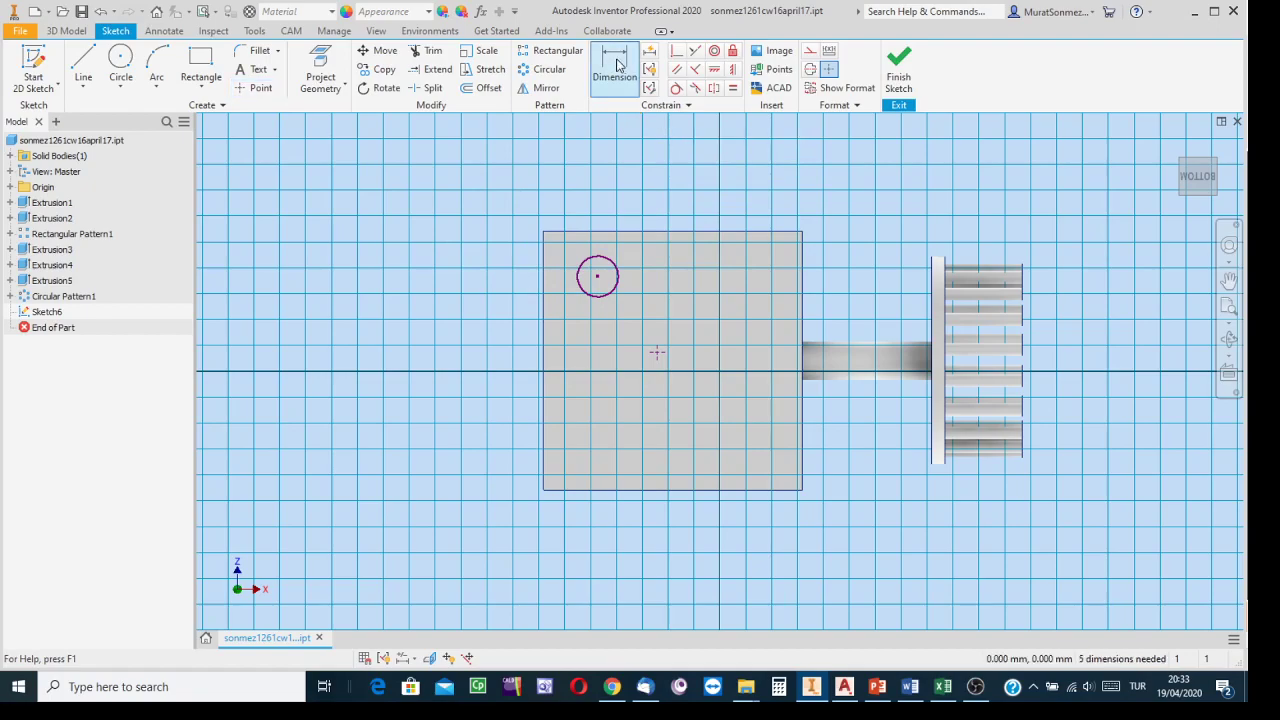
left_click(329, 68)
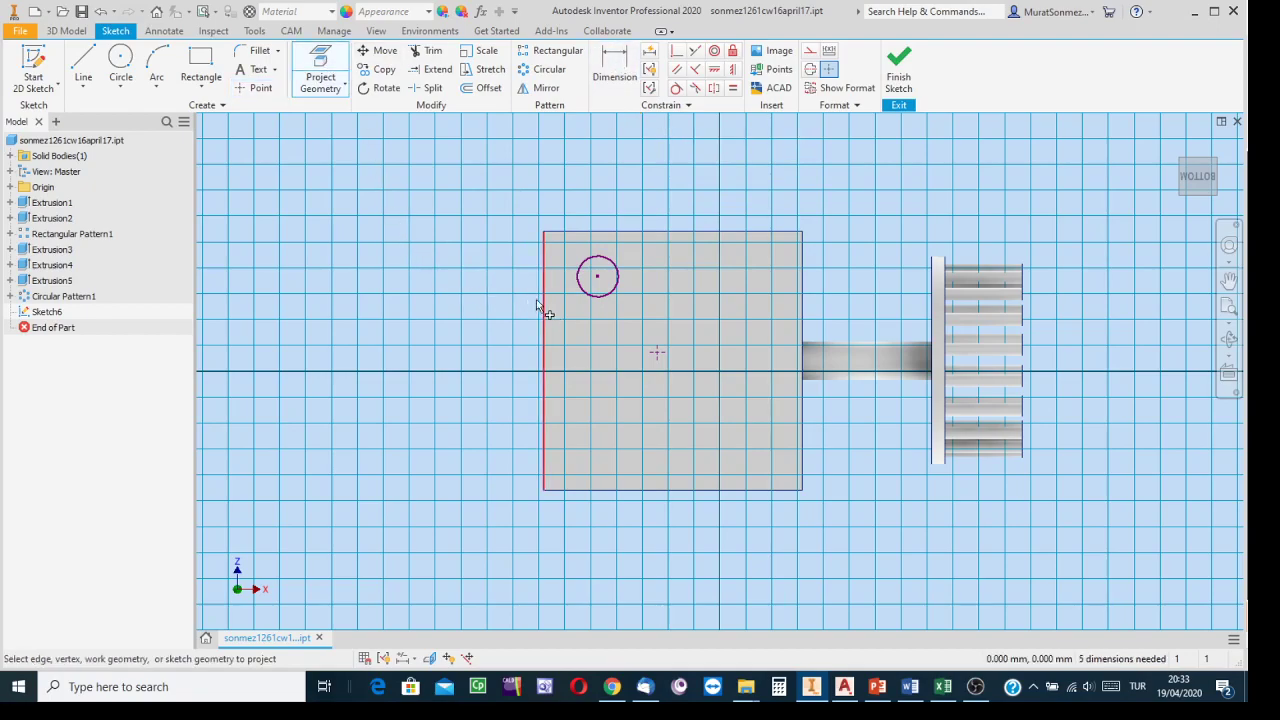
left_click(622, 234)
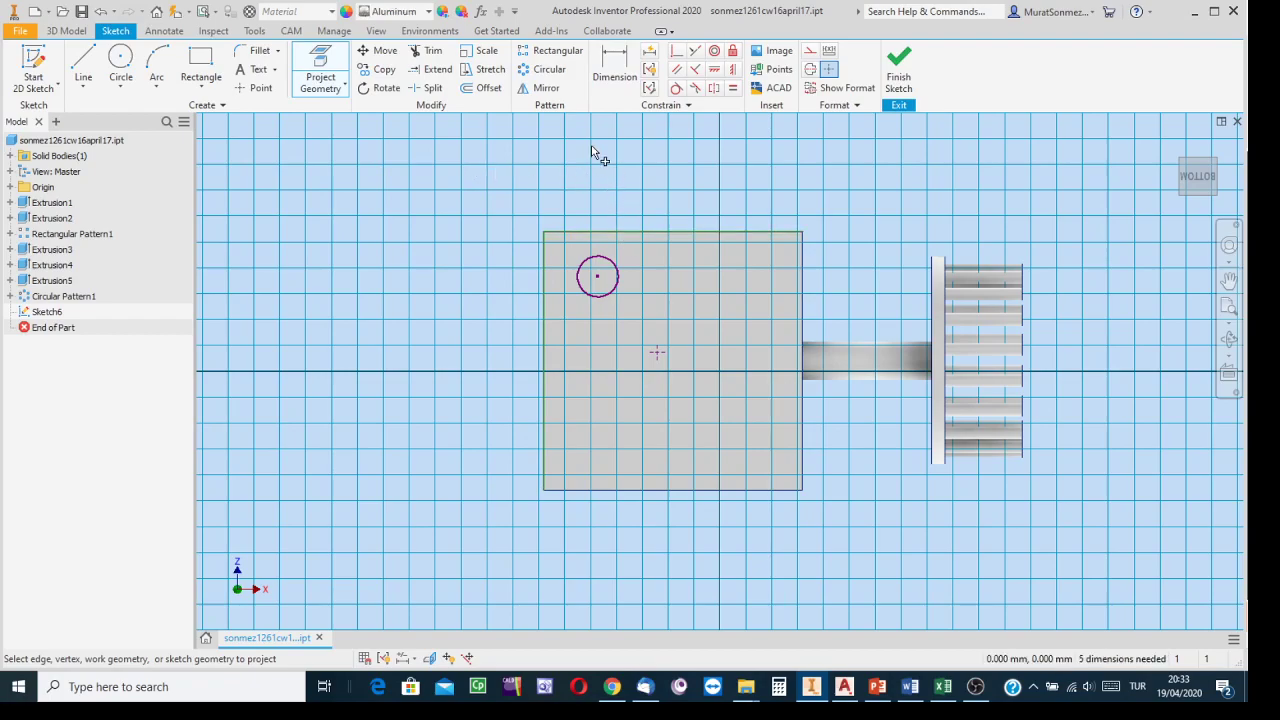
Dimension the sketch point 100 mm from the projected left edge and 100 mm from the projected upper edge
left_click(630, 68)
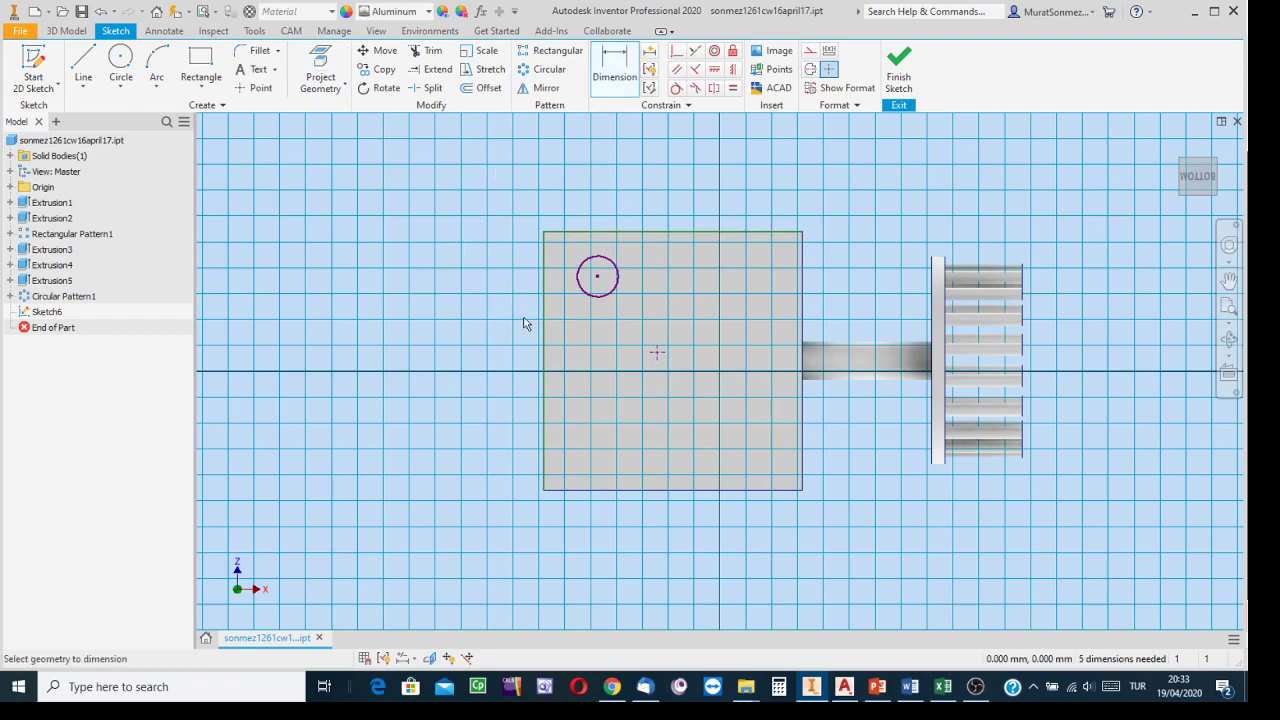
left_click(657, 353)
left_click(615, 172)
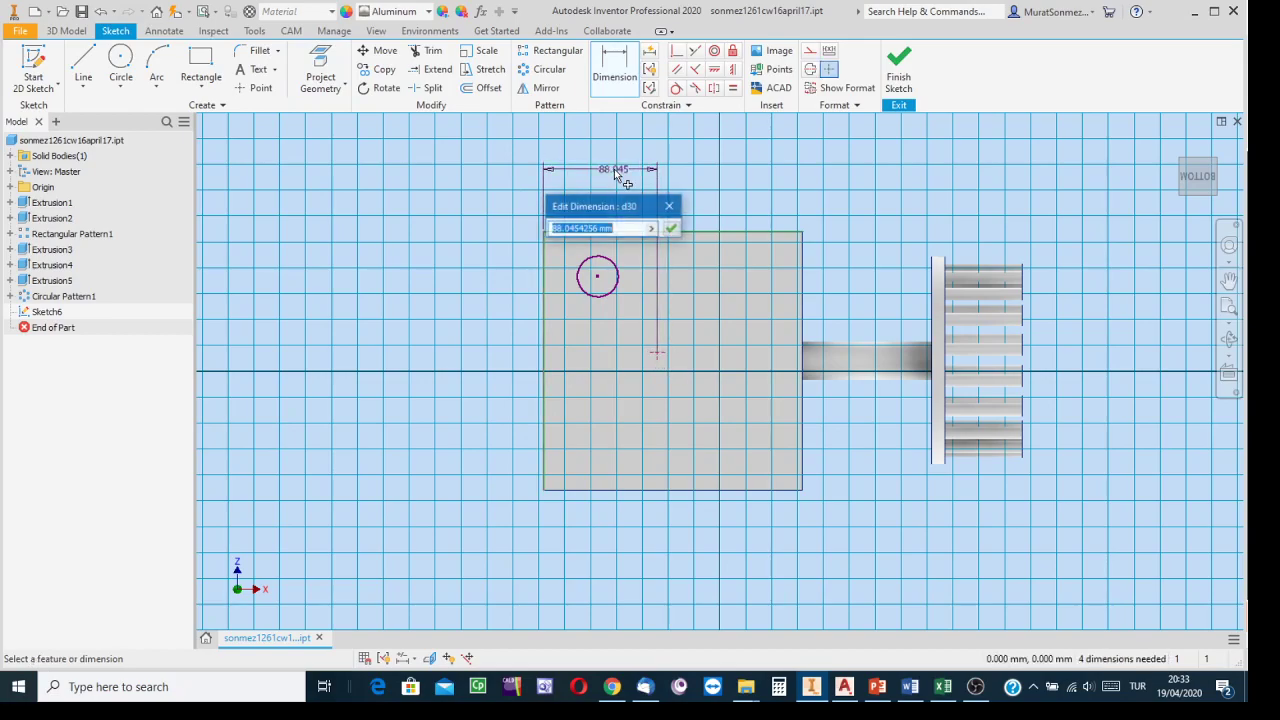
type("100")
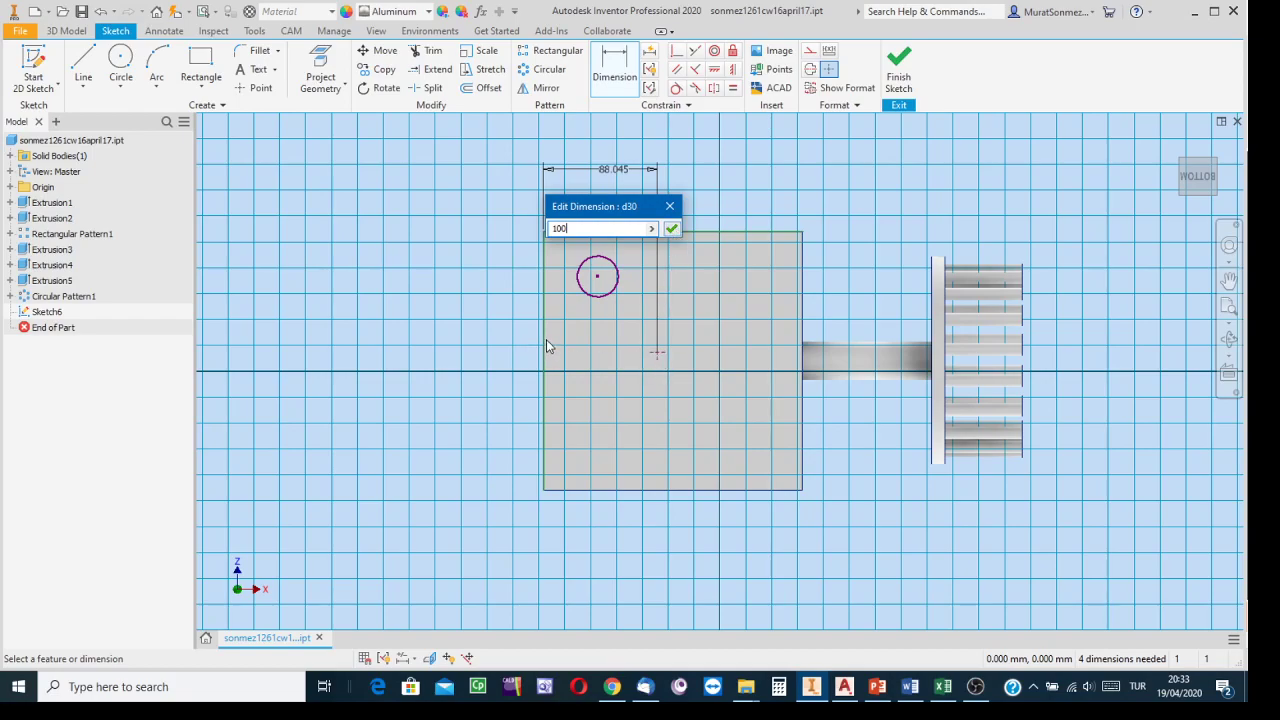
left_click(673, 229)
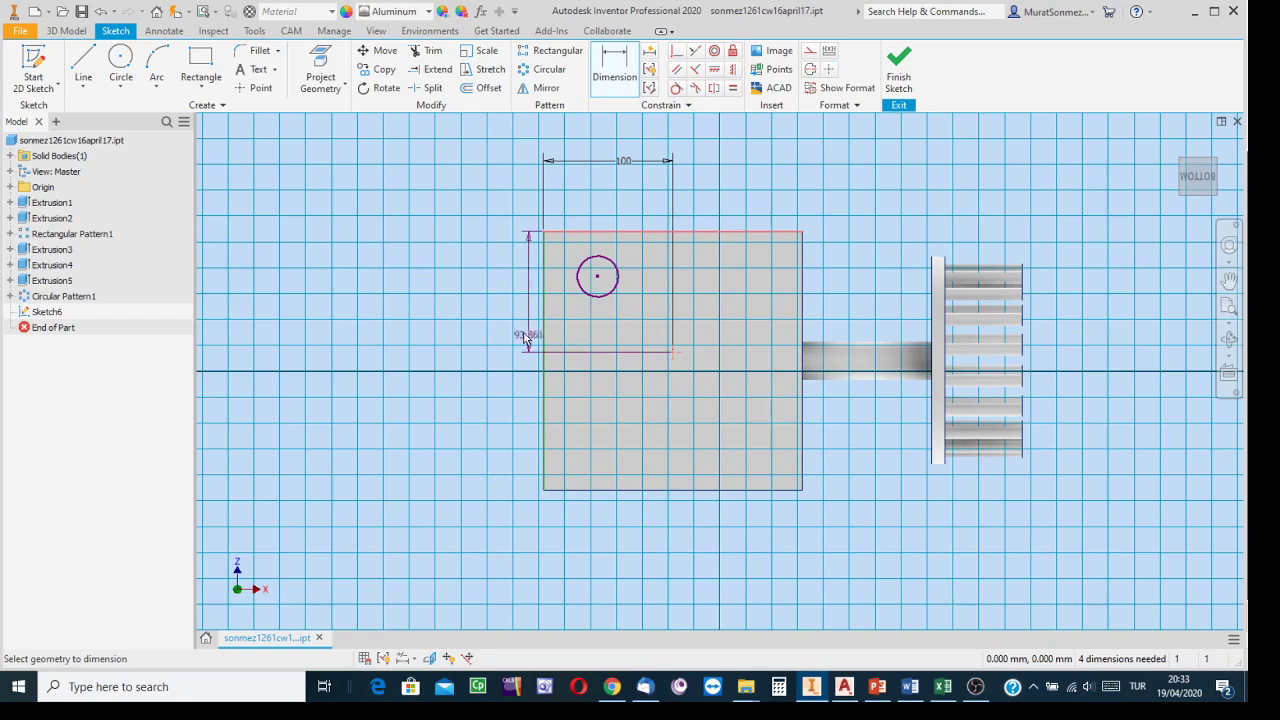
left_click(475, 303)
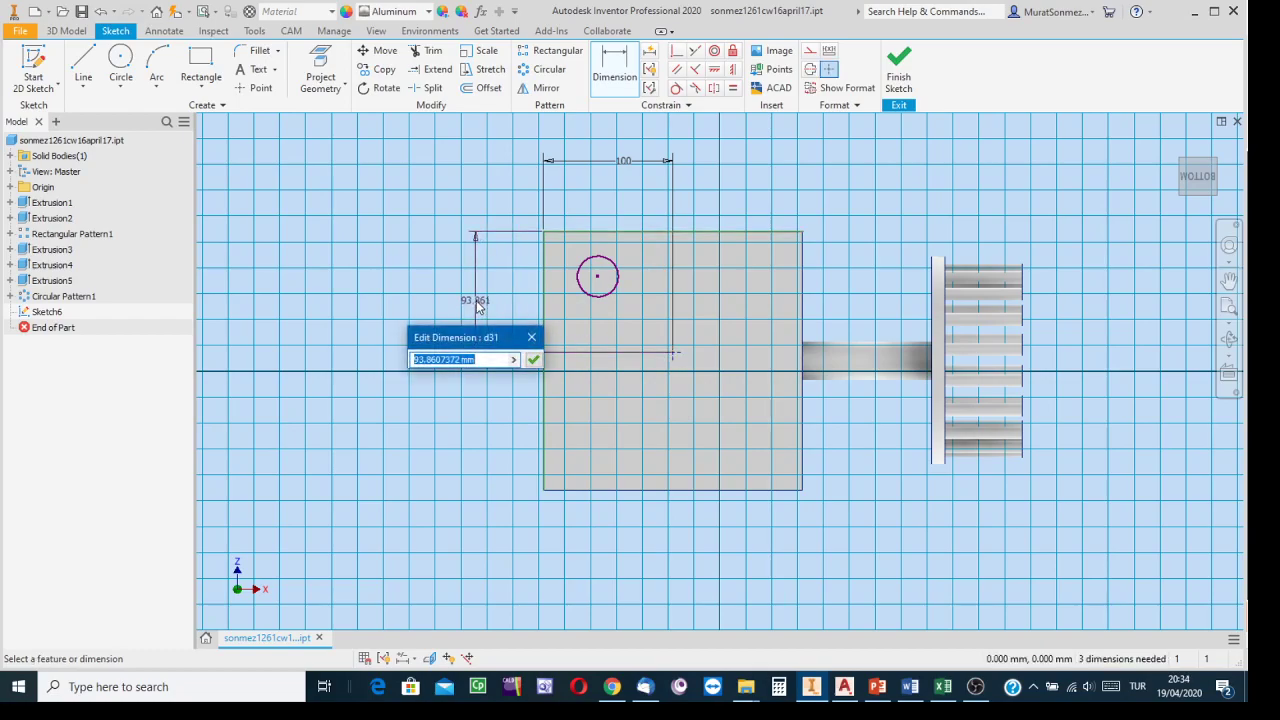
type("100")
key("Return")
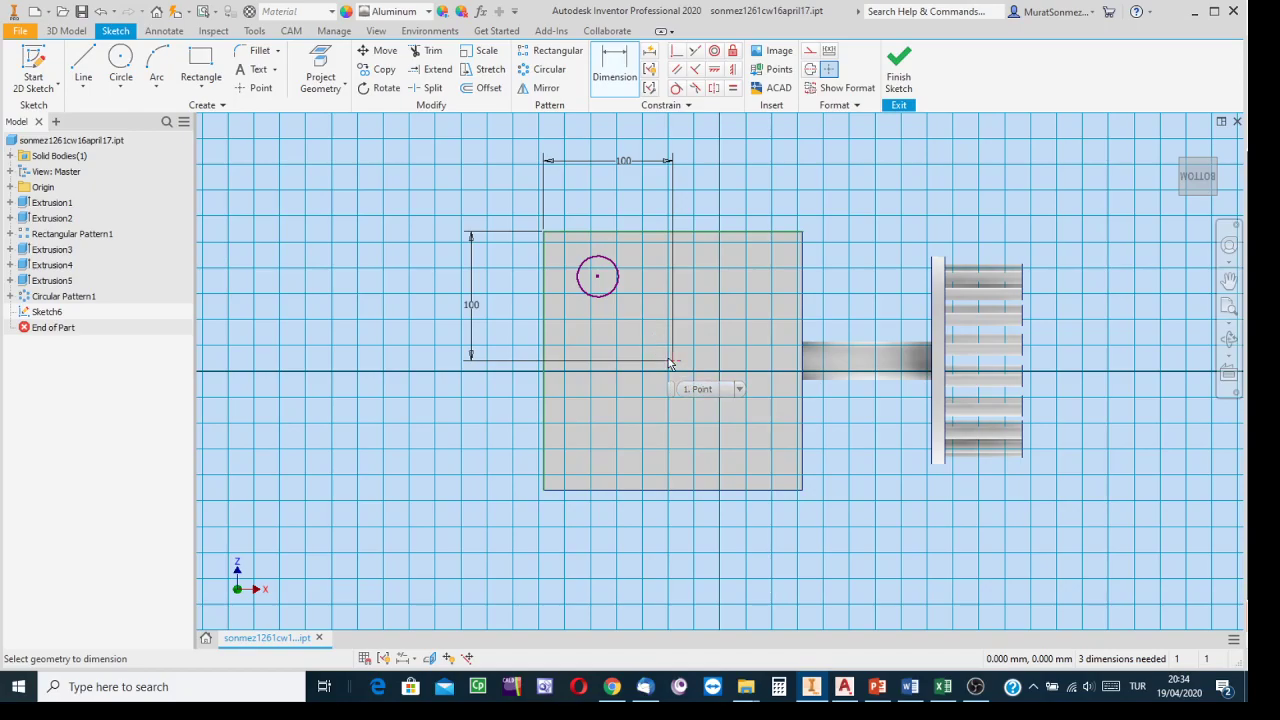
Add an aligned dimension of 80 mm between the circle's center and the sketch point
scroll(675, 367, "down", 3)
middle_click_drag(675, 367, 667, 446)
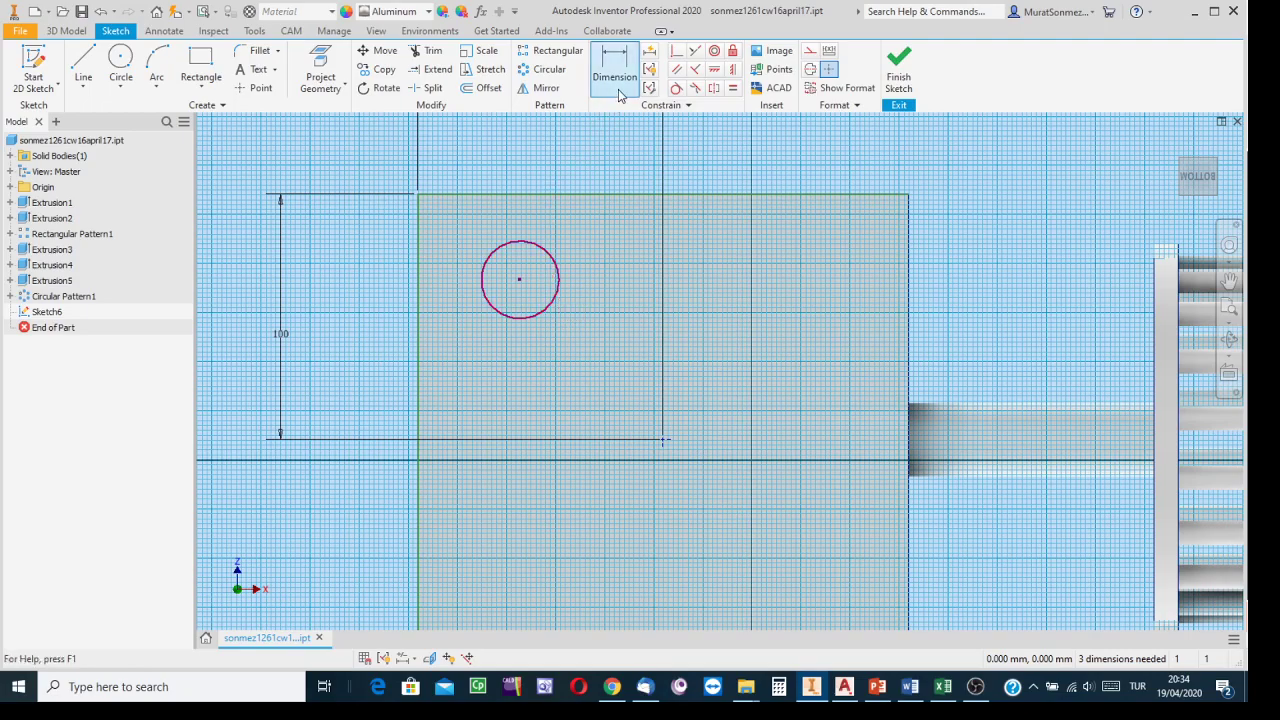
left_click(606, 55)
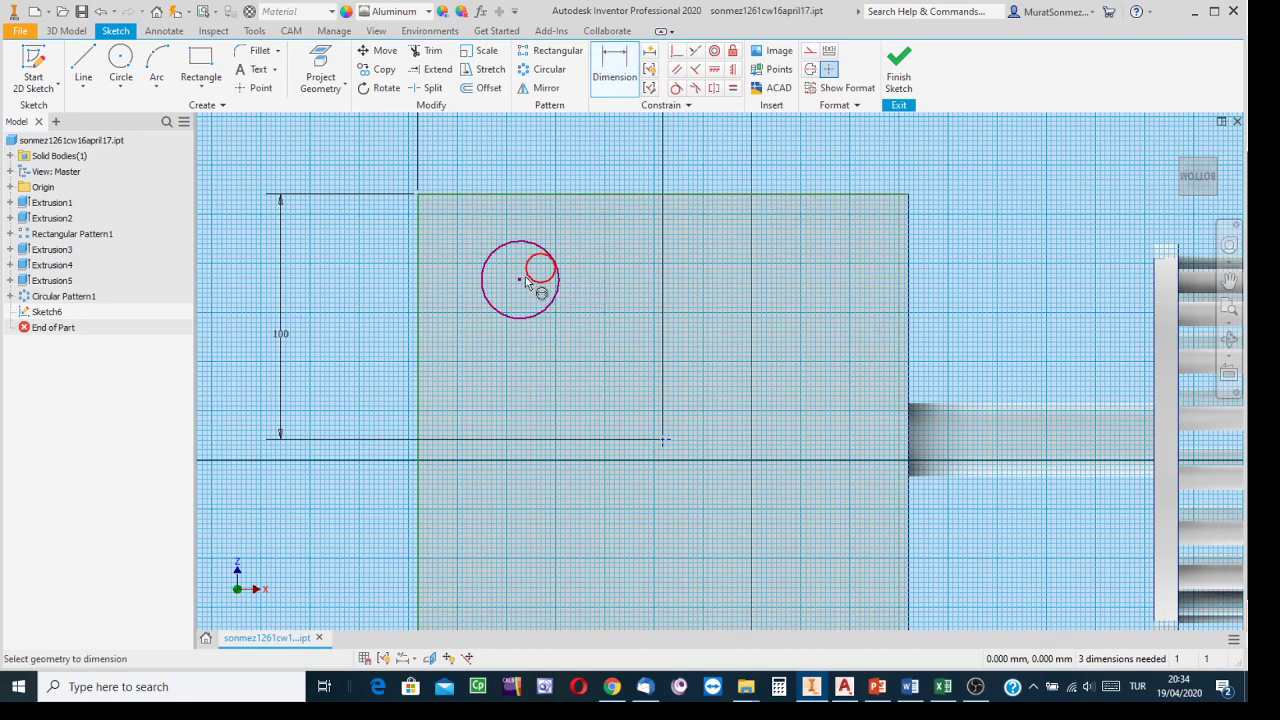
left_click(561, 285)
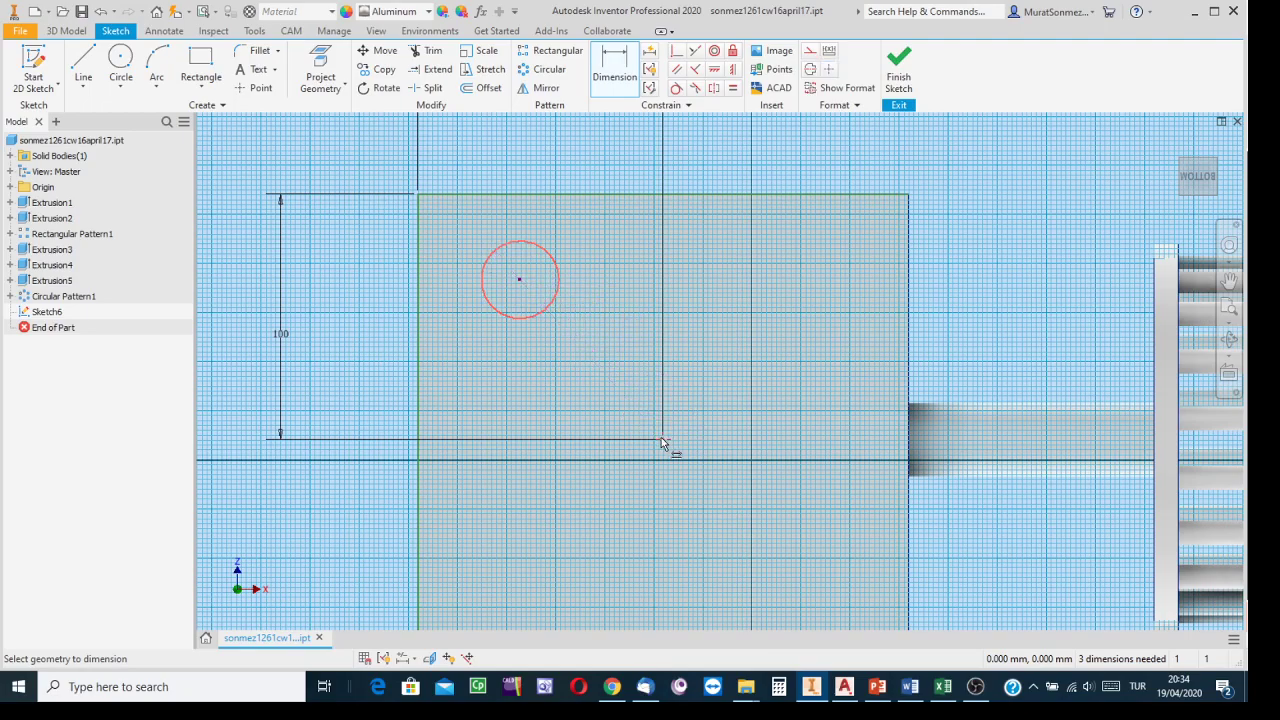
left_click(660, 440)
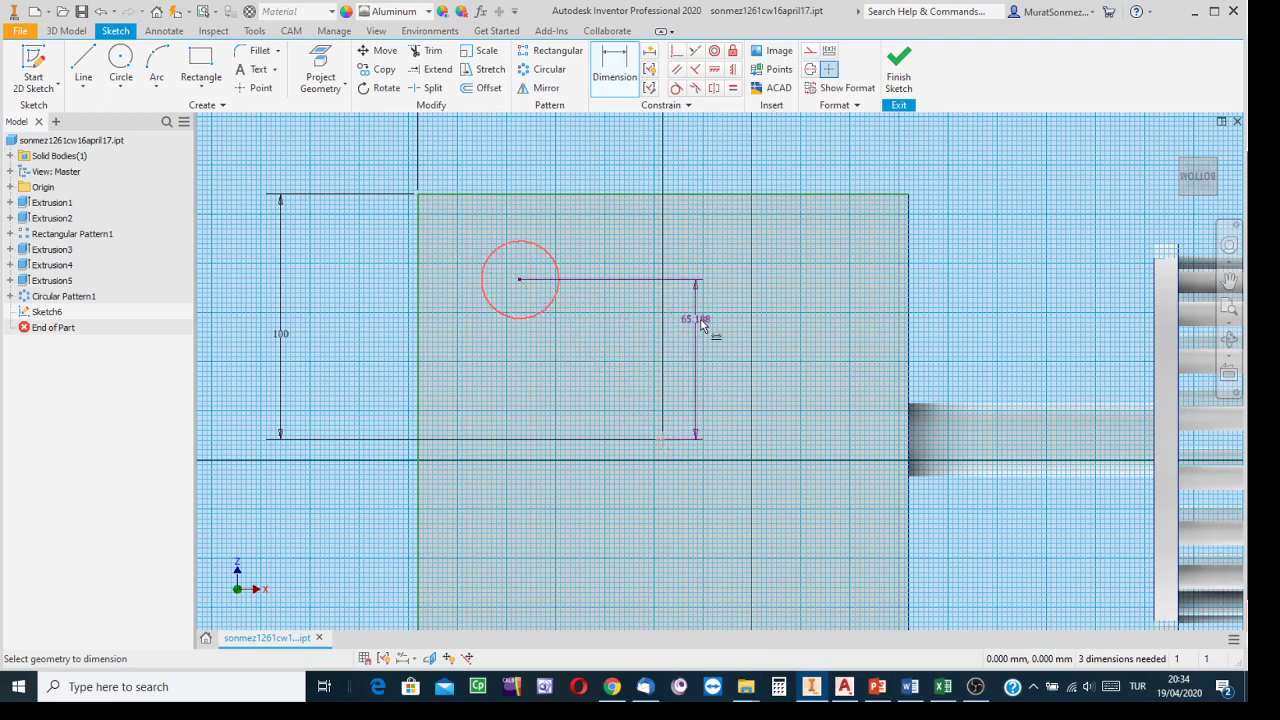
key("Escape")
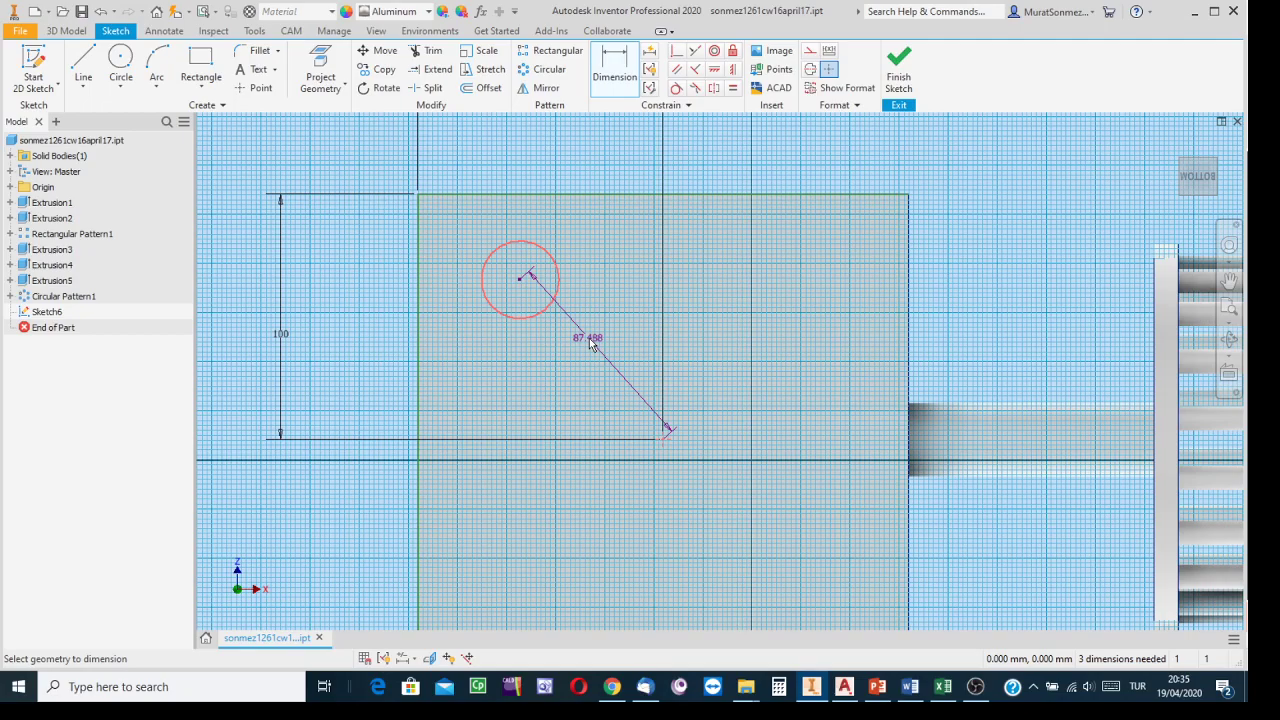
left_click(590, 342)
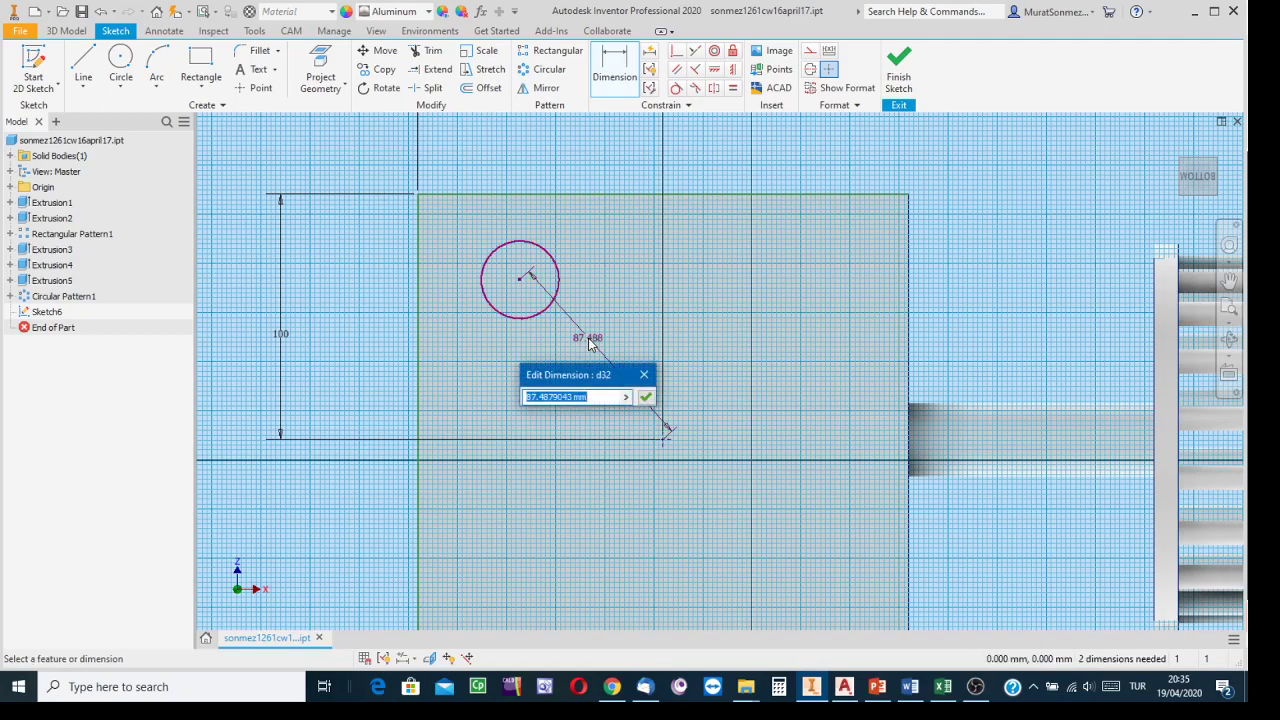
type("70")
key("BackSpace")
key("BackSpace")
type("80")
key("Return")
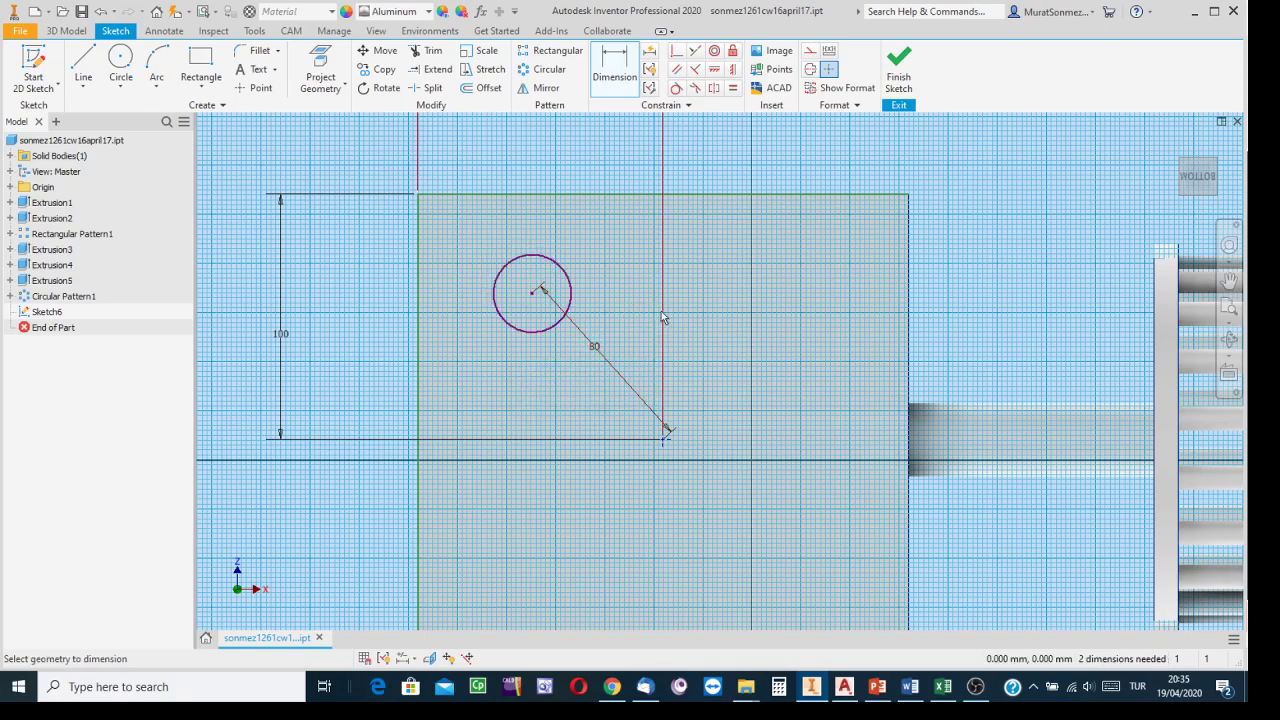
Dimension the sketched circle's diameter as 12 mm and finish the sketch
left_click(575, 292)
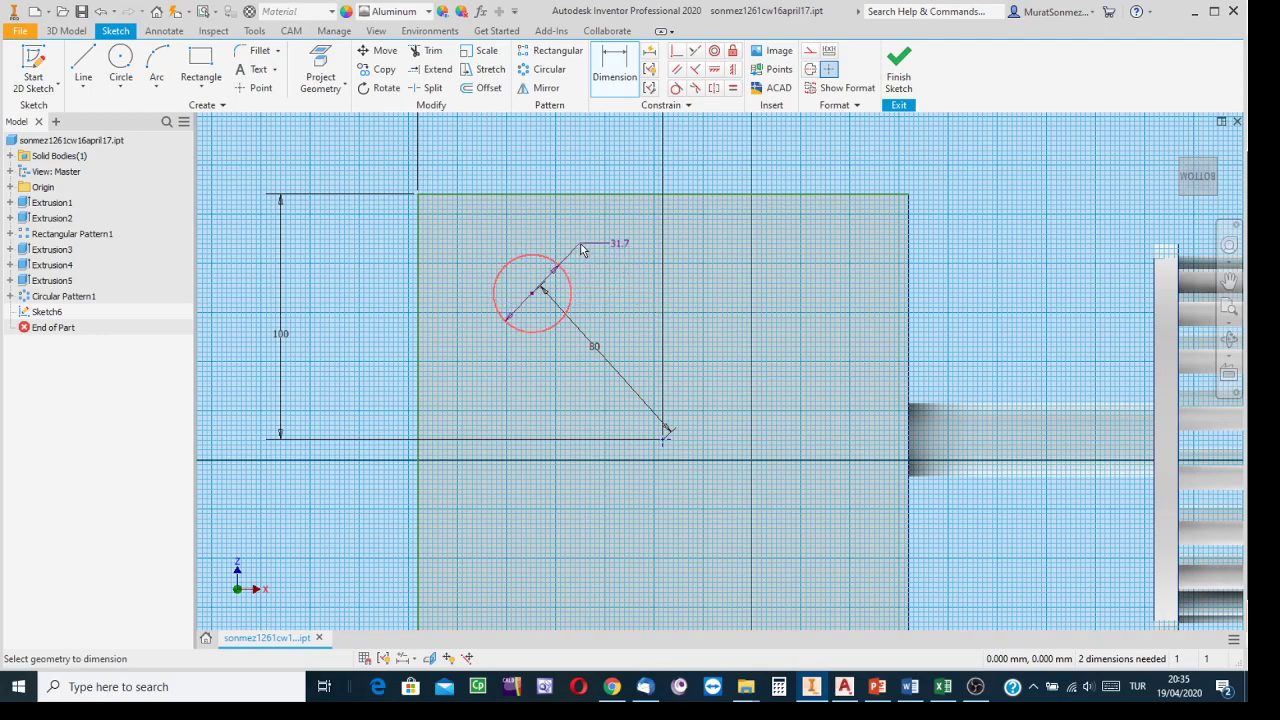
left_click(612, 245)
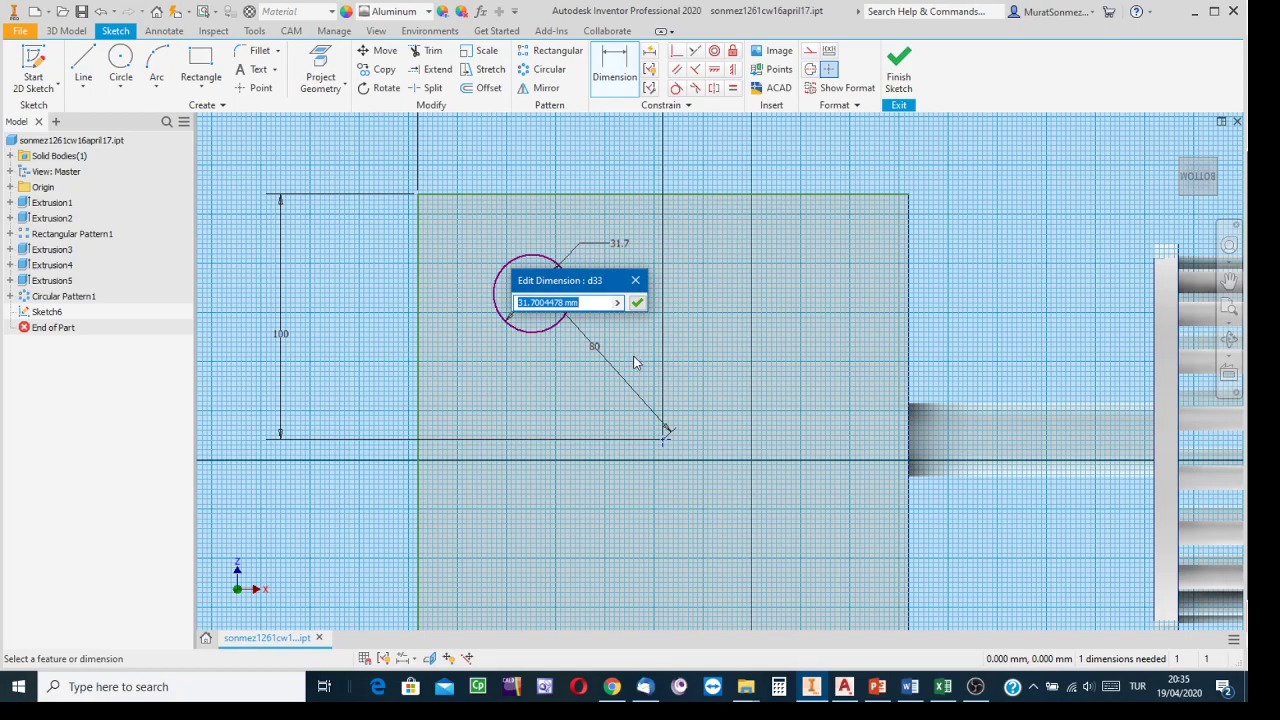
type("12")
left_click(634, 366)
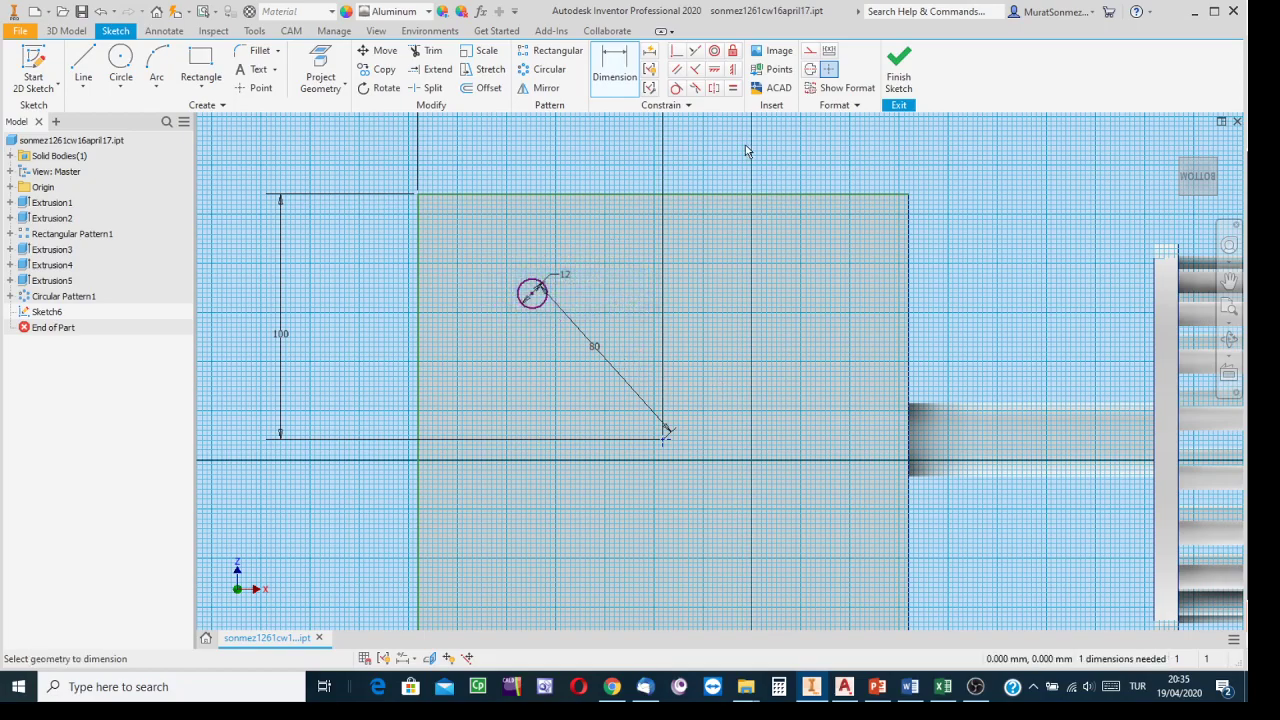
left_click(900, 62)
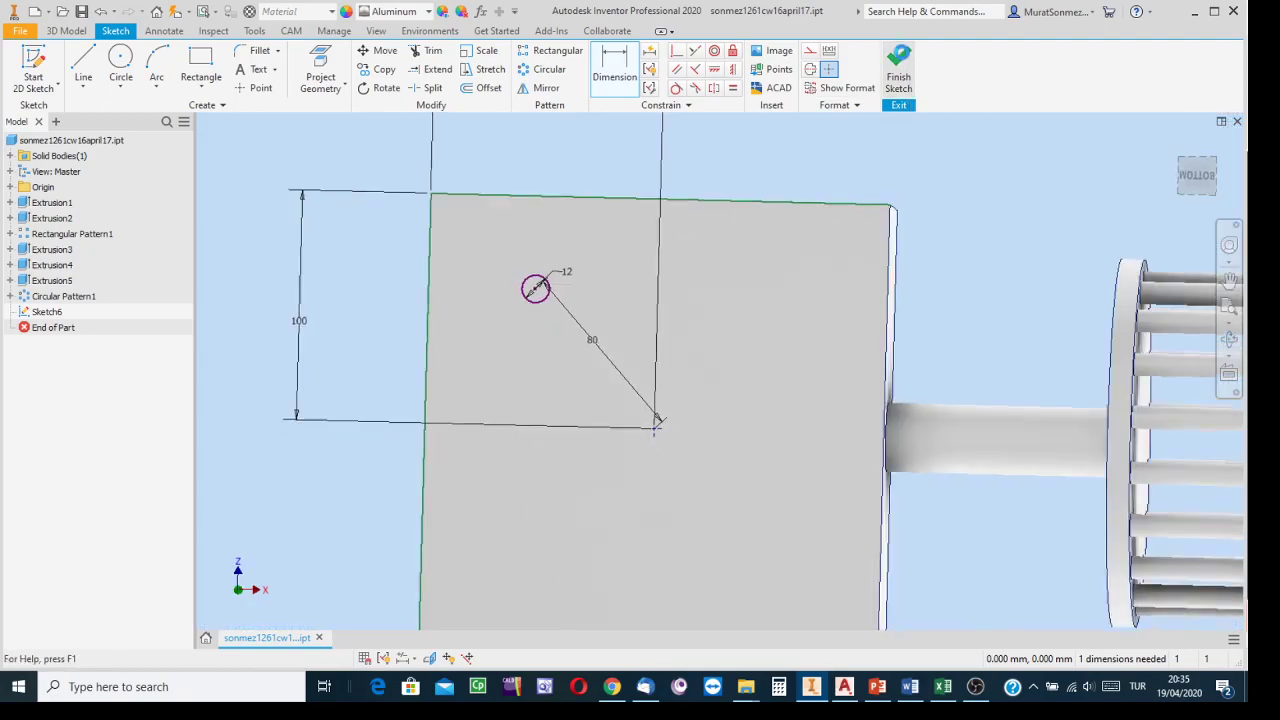
Extrude the 12 mm circle 80 mm outward from the block's bottom face as a joined pin
left_click_drag(951, 298, 993, 328)
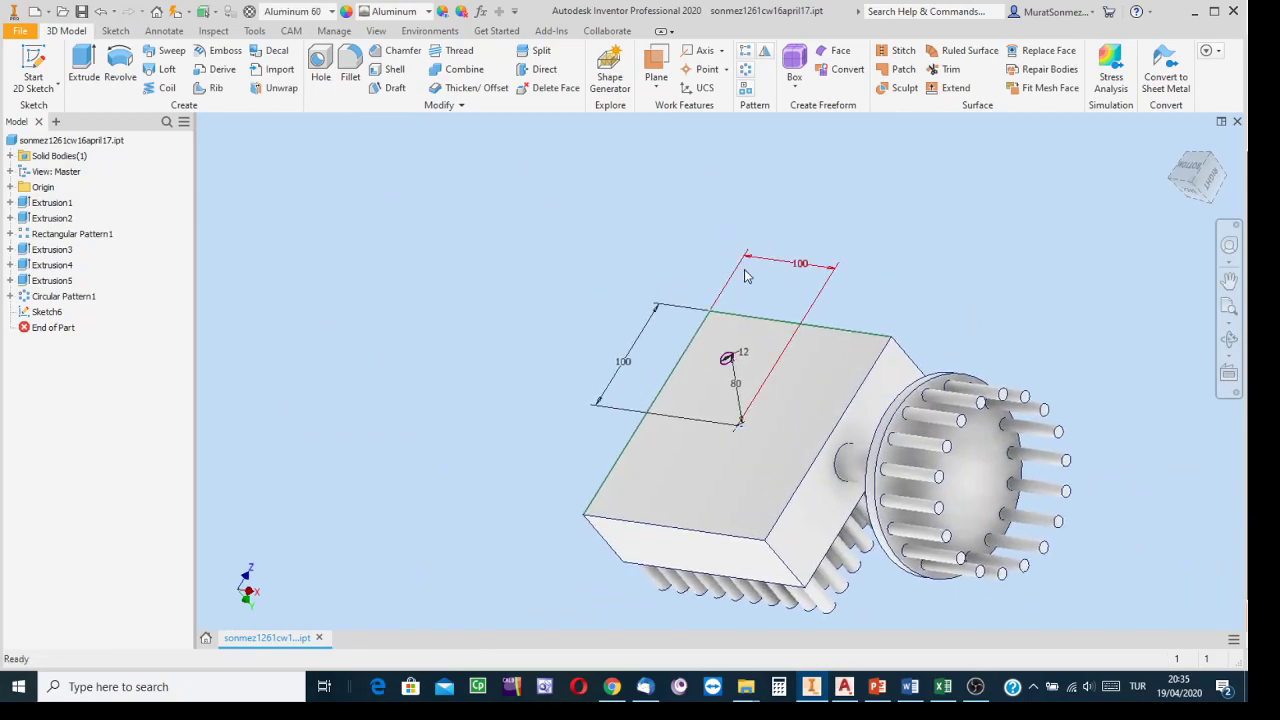
left_click(85, 60)
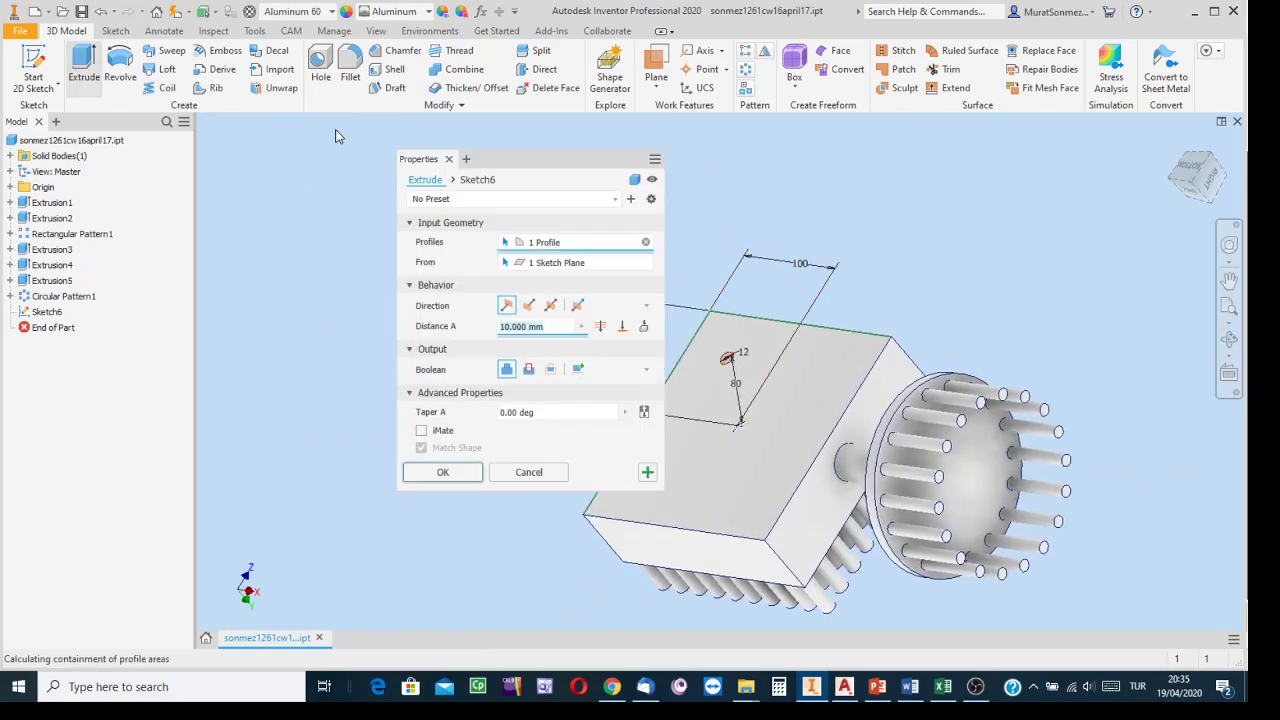
scroll(700, 292, "up", 3)
middle_click_drag(683, 380, 900, 305)
left_click_drag(901, 305, 805, 187)
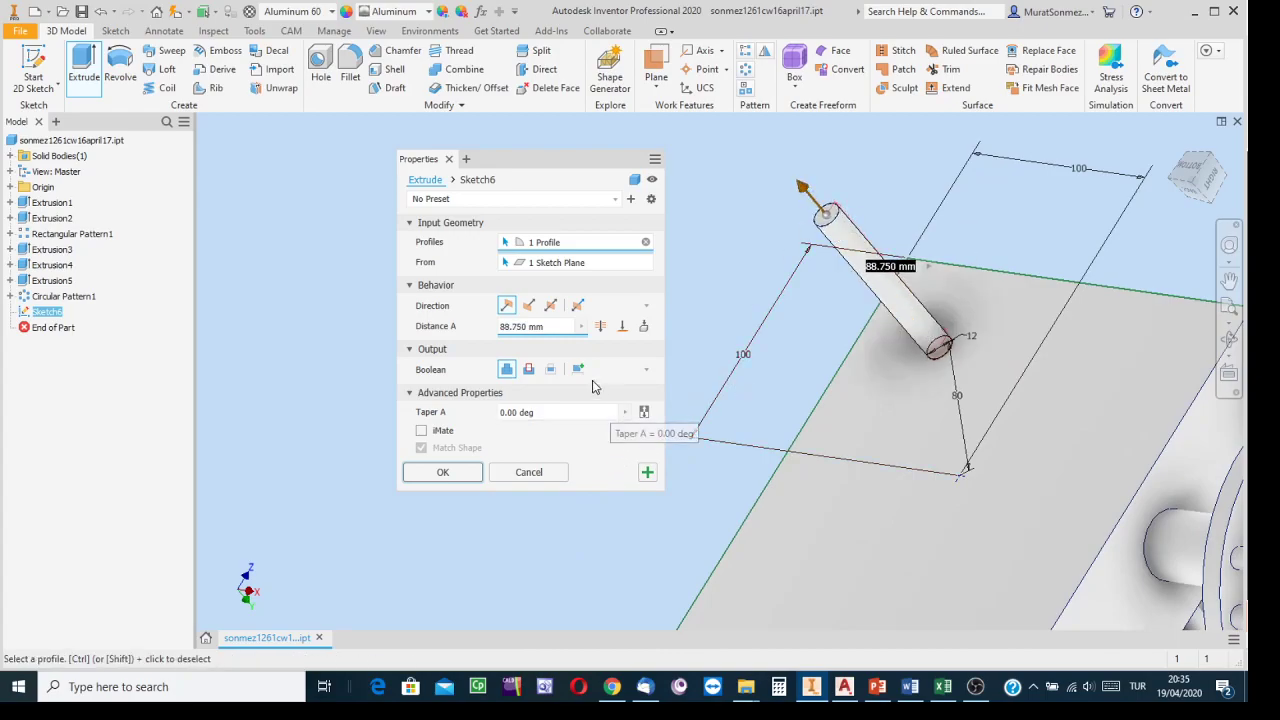
left_click(555, 326)
type("80")
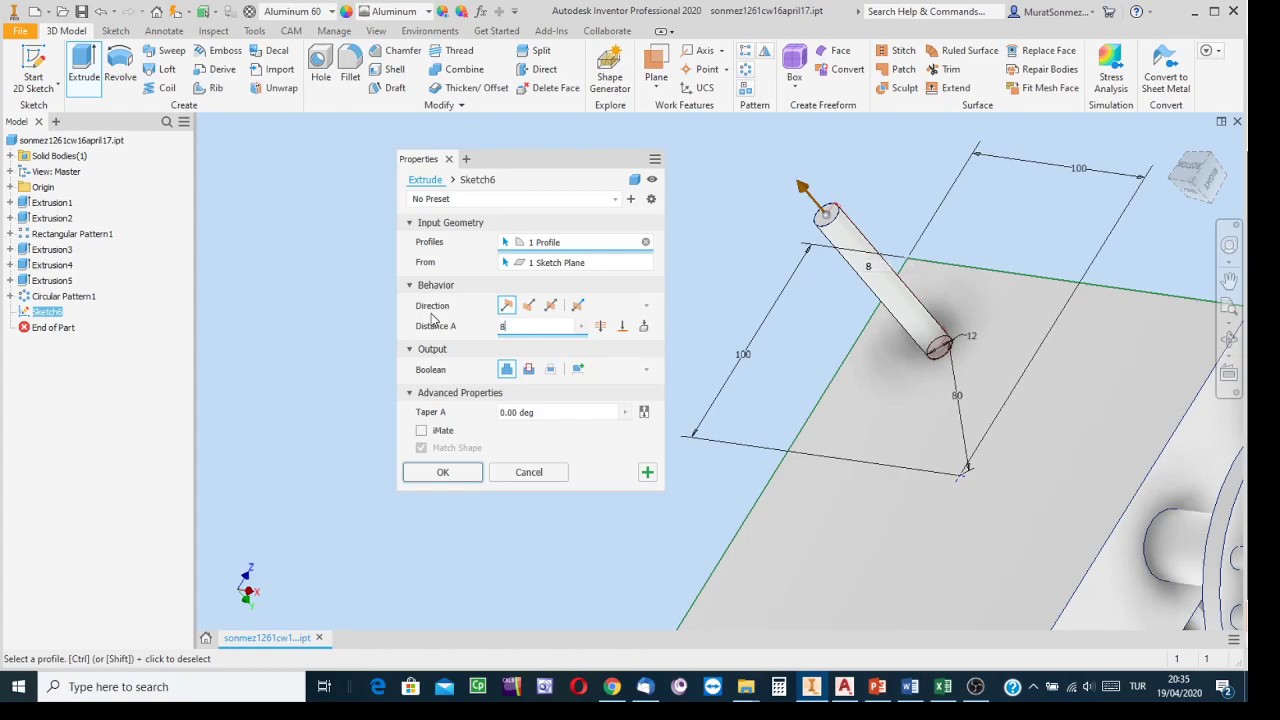
left_click(448, 474)
scroll(549, 470, "up", 3)
middle_click_drag(524, 461, 397, 363)
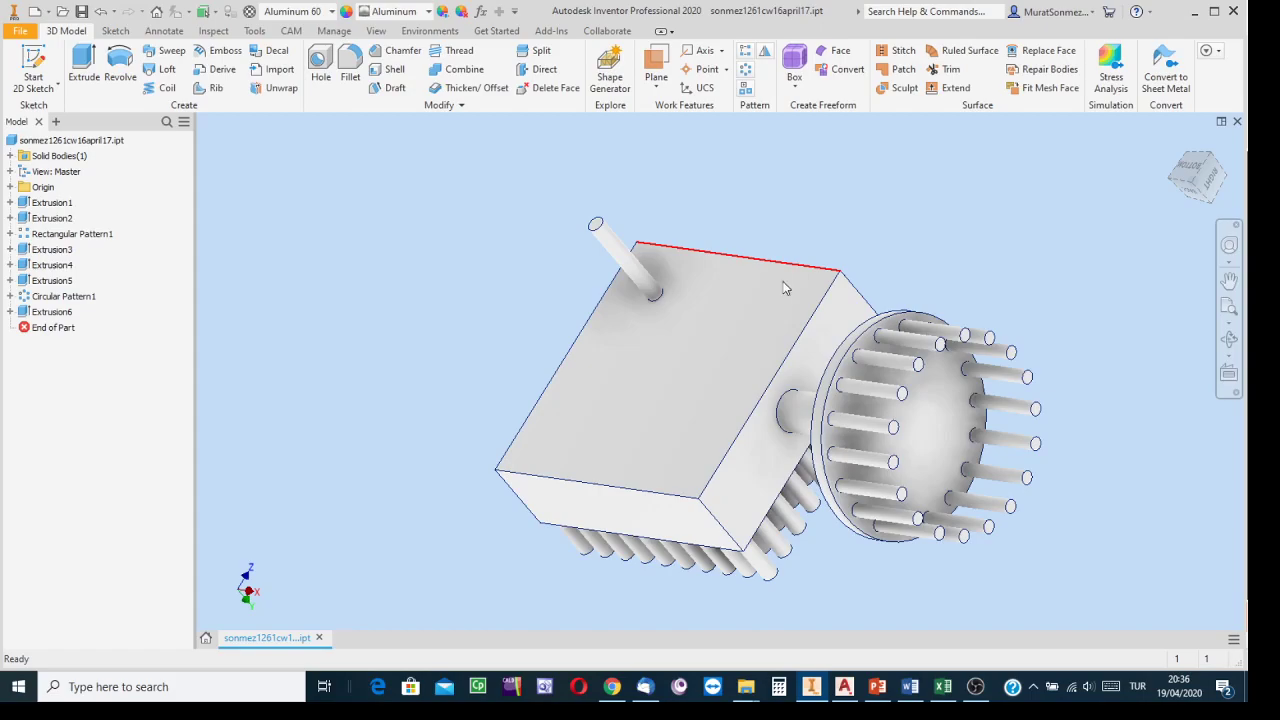
mouse_move(785, 286)
left_click(724, 52)
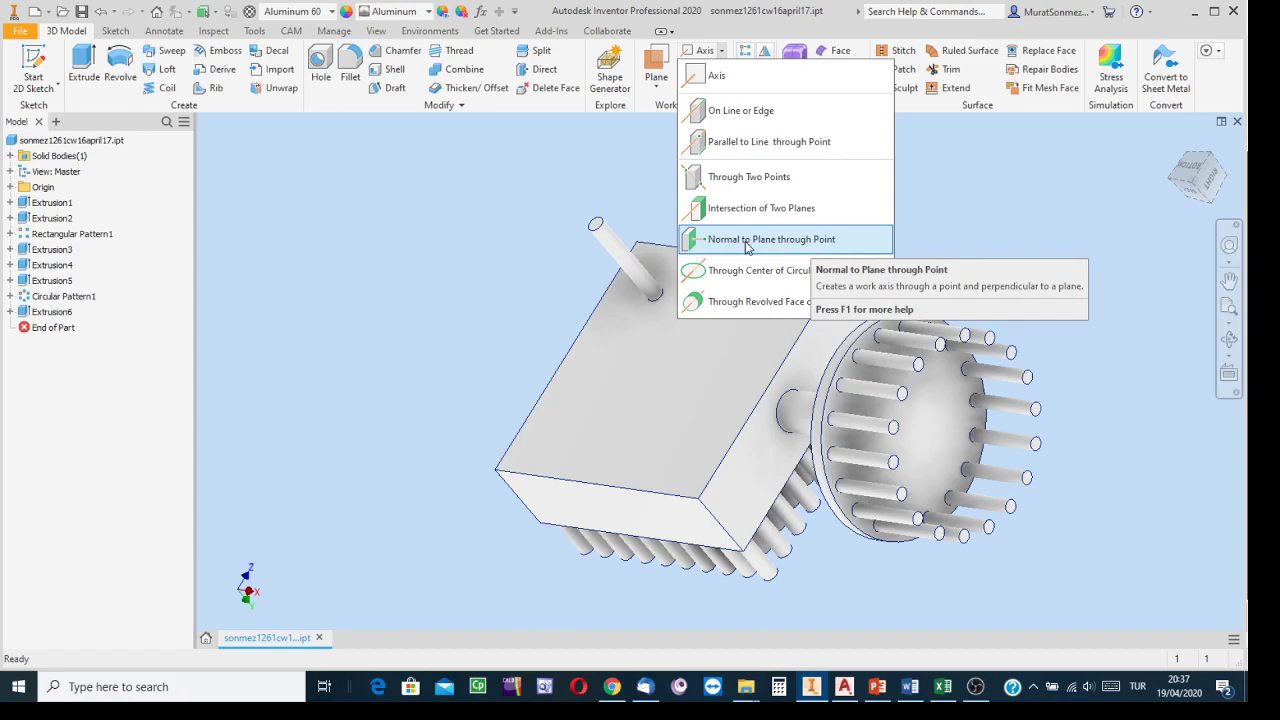
left_click(940, 220)
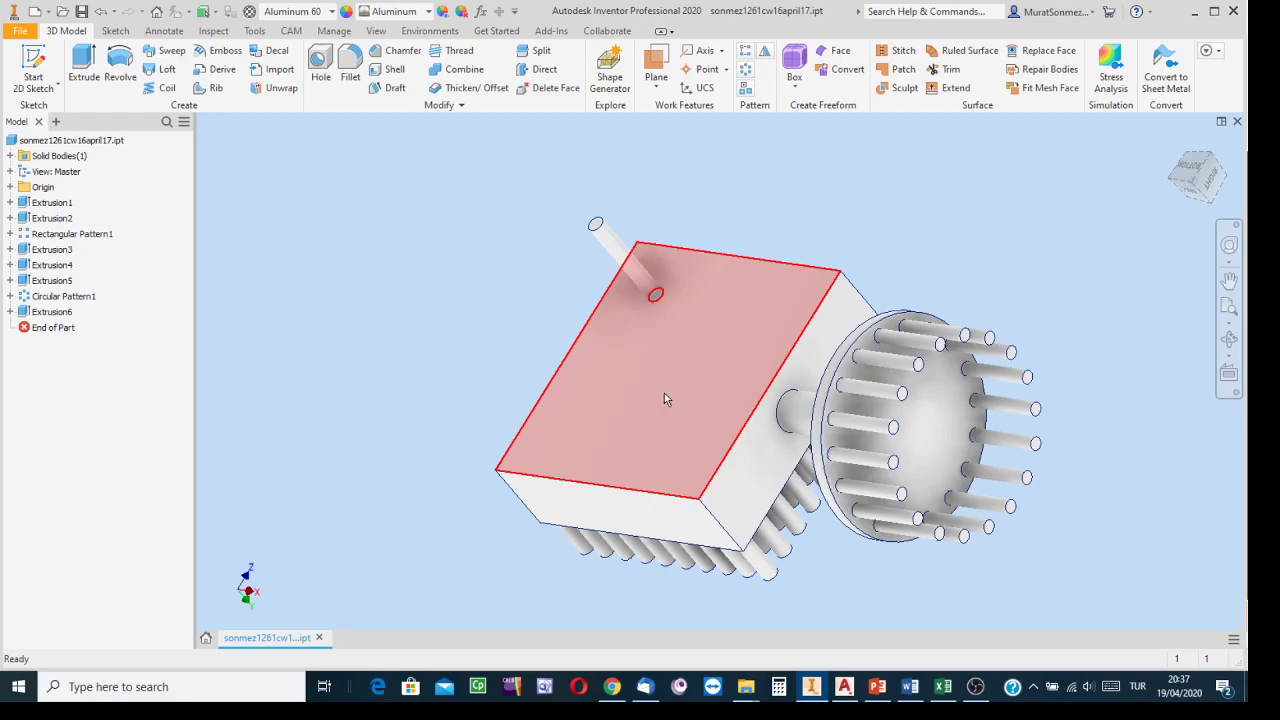
mouse_move(664, 393)
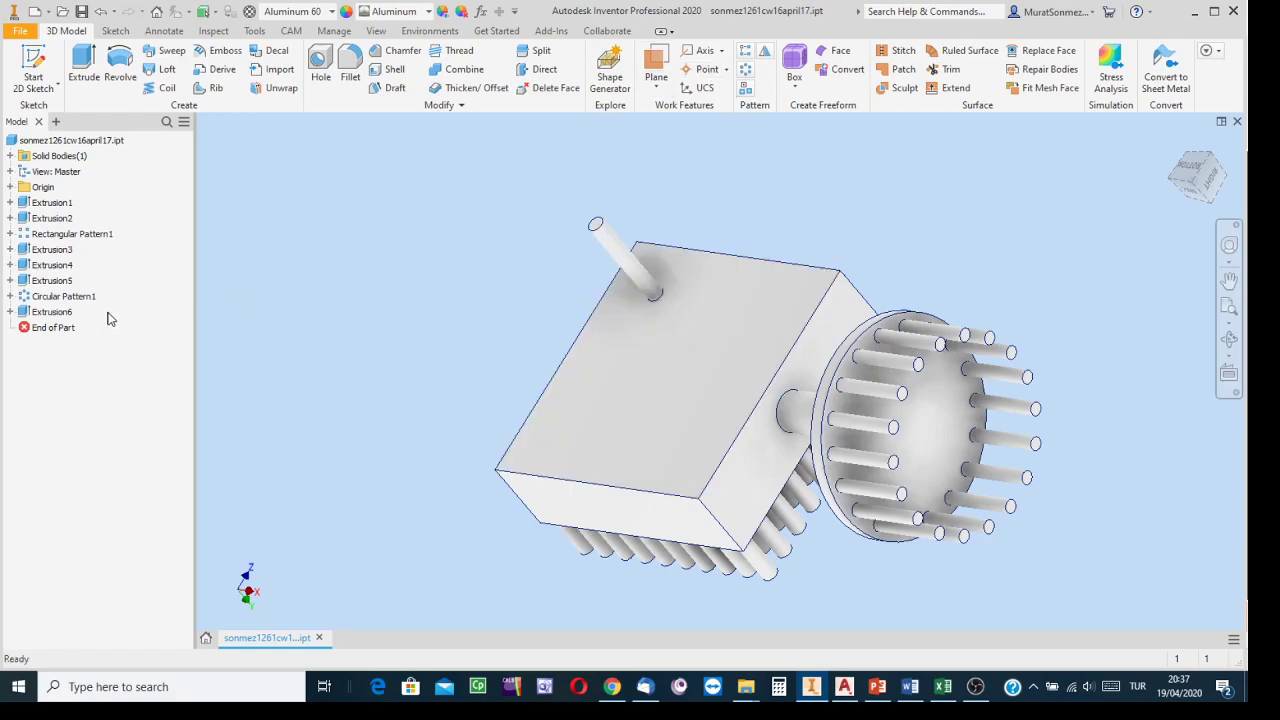
Turn on visibility for Sketch6, the sketch used by Extrusion6
left_click(44, 328)
left_click(10, 312)
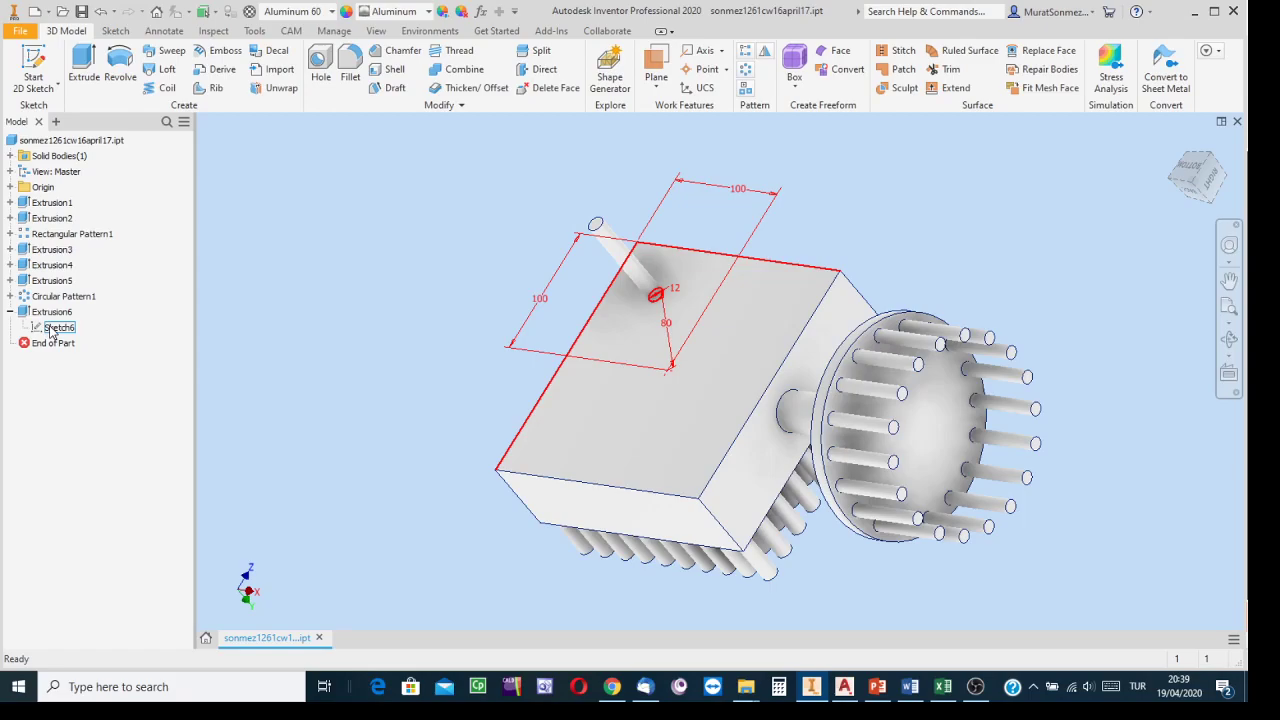
right_click(49, 328)
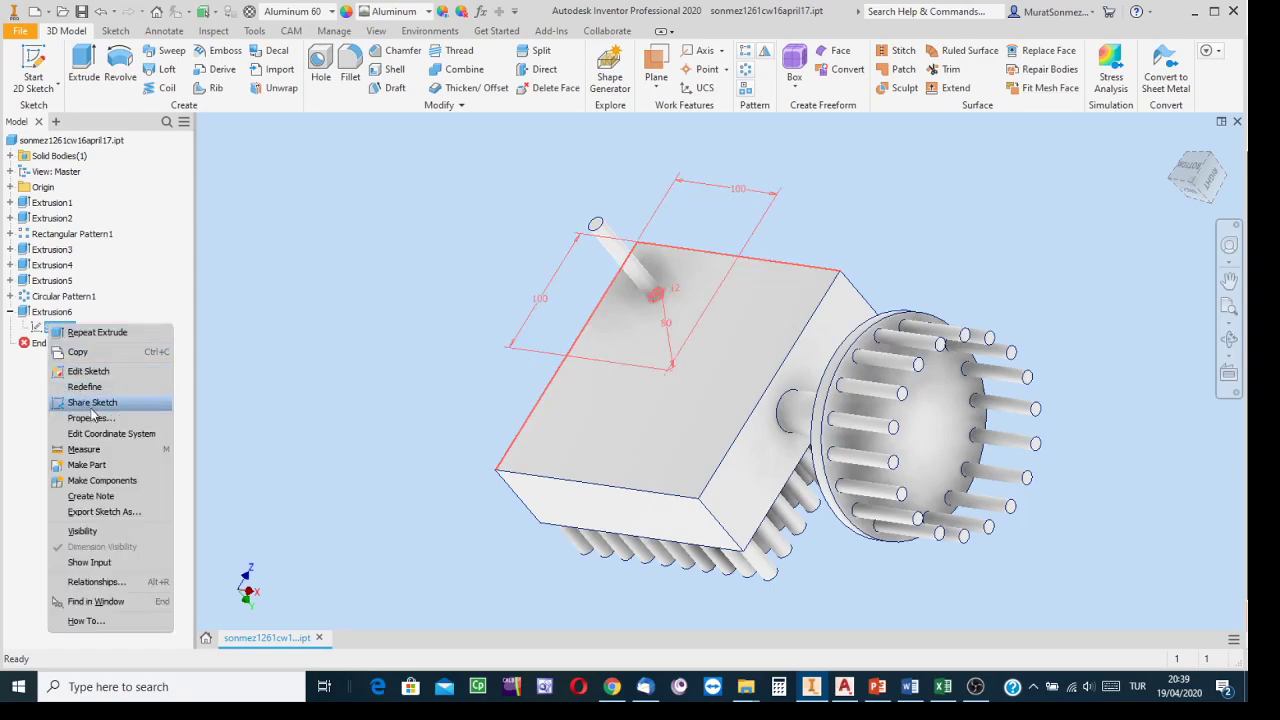
left_click(61, 535)
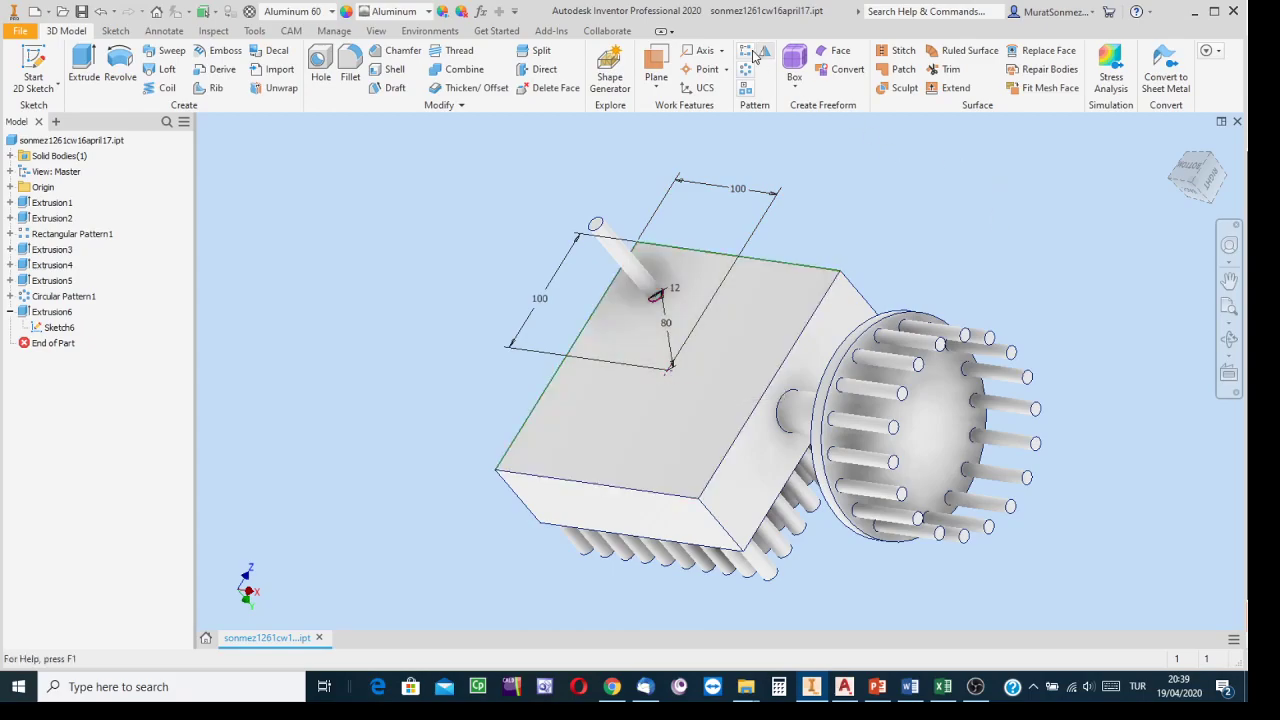
Create a work axis normal to the block's bottom face through the sketch point near its center
left_click(722, 52)
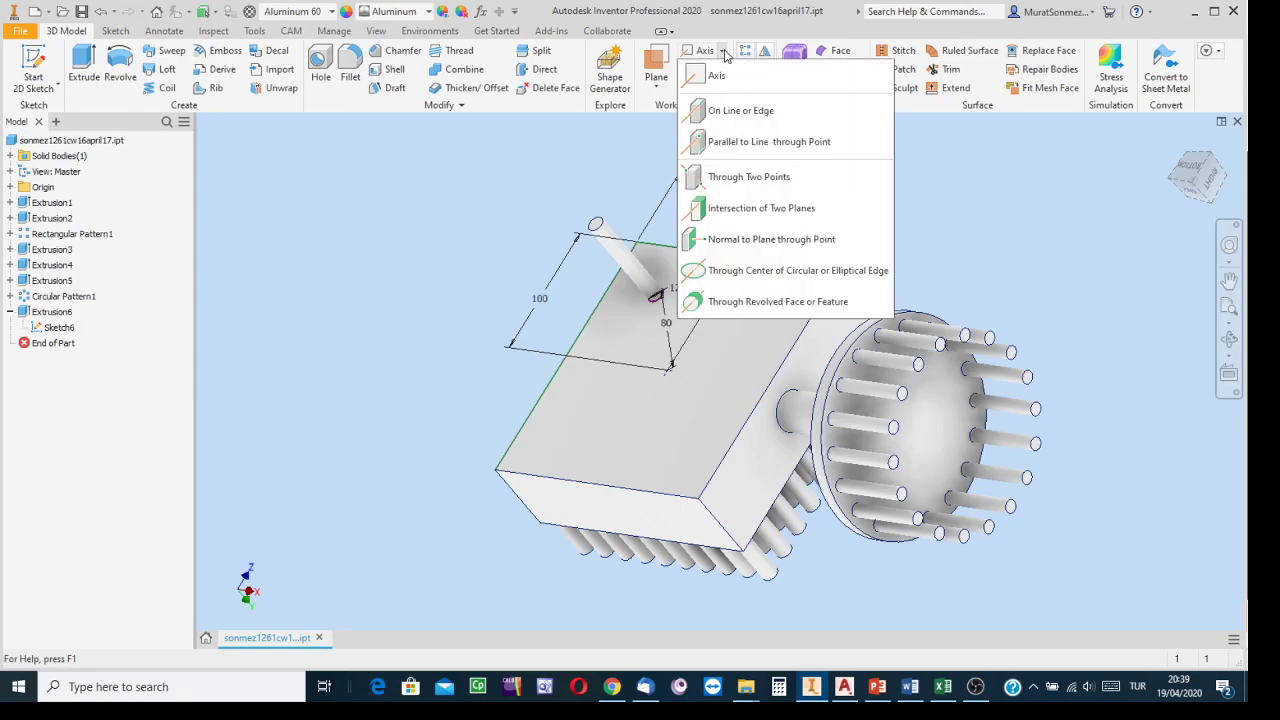
left_click(803, 241)
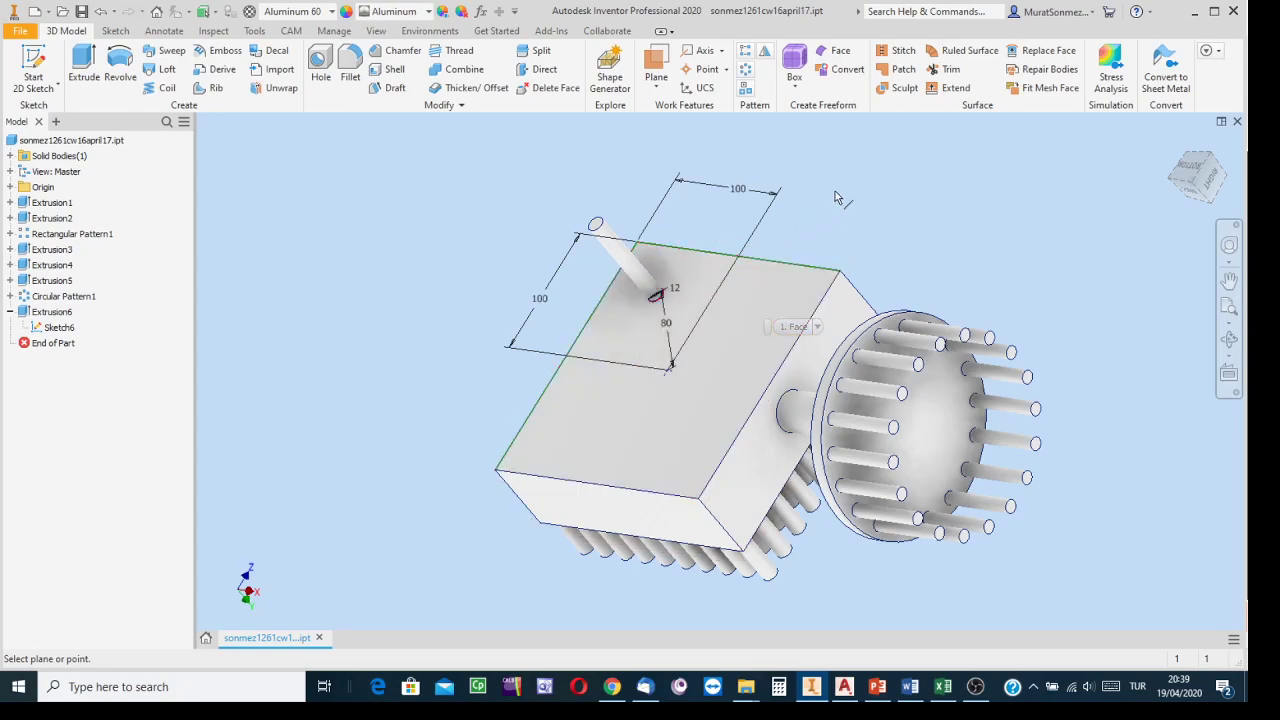
left_click(772, 300)
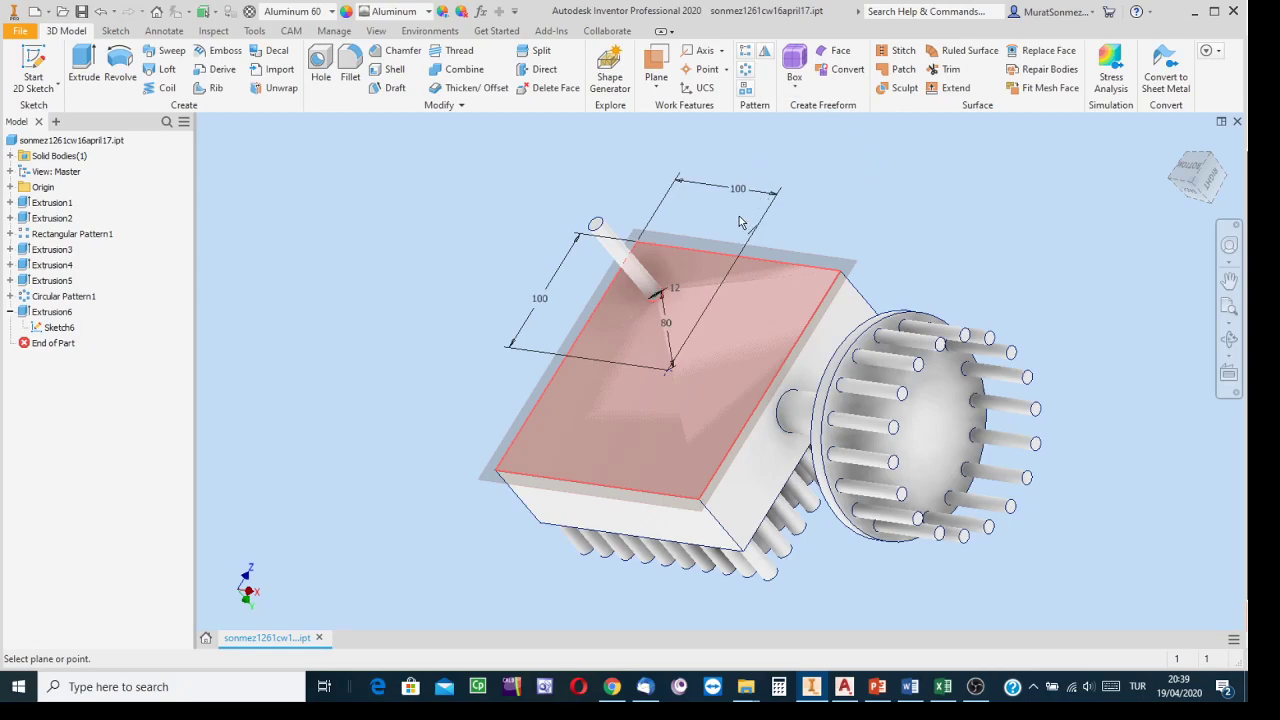
left_click(671, 372)
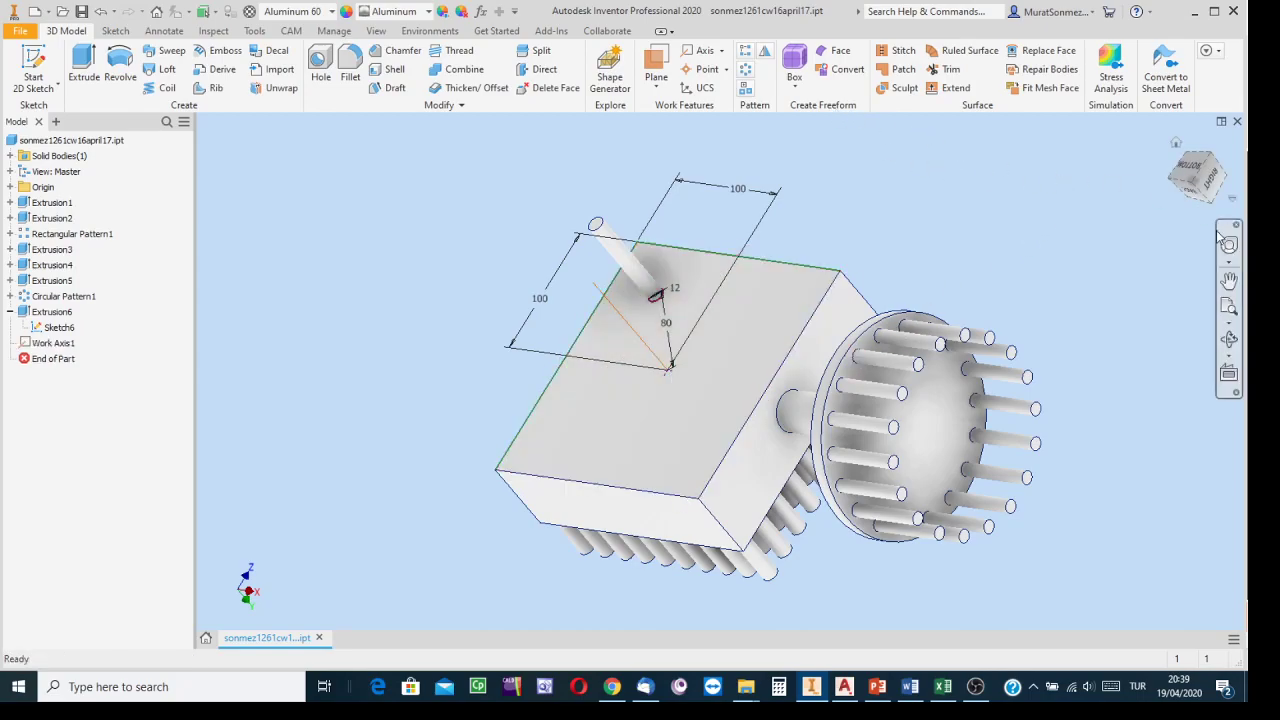
Create a circular pattern of the new pin around the work axis with 18 occurrences over 360 degrees
left_click(1229, 338)
left_click_drag(734, 374, 838, 404)
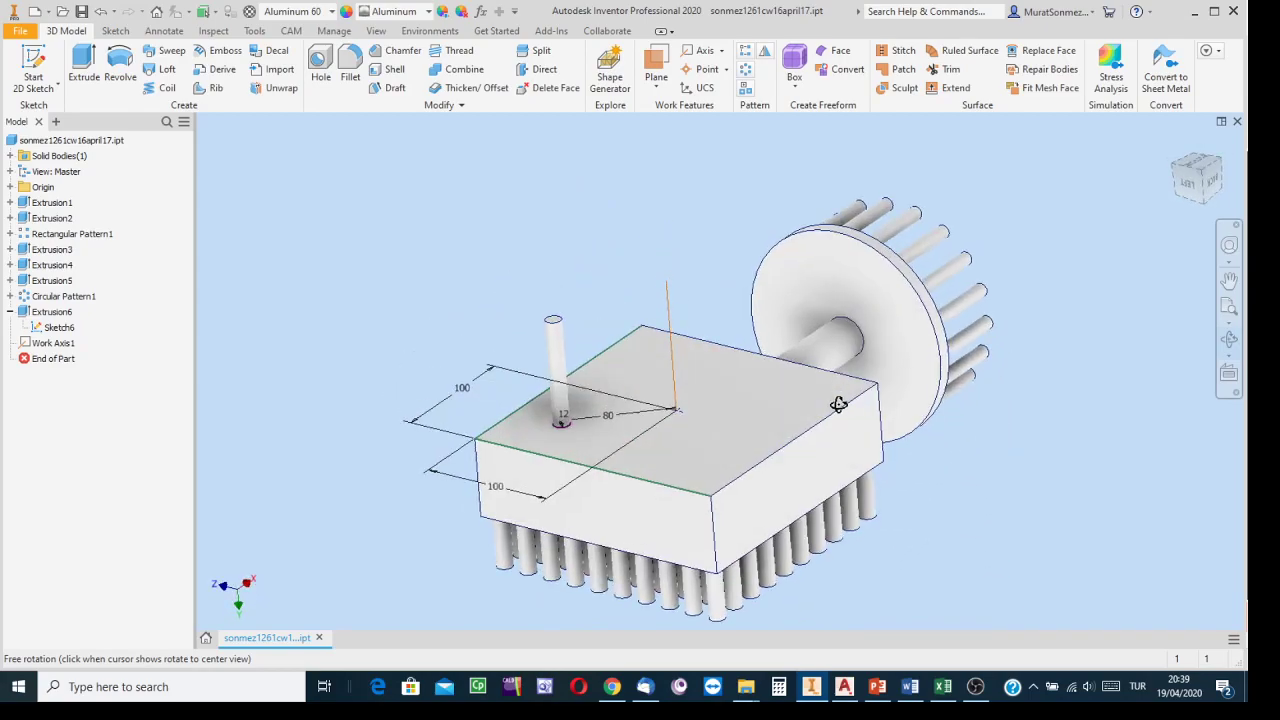
key("Escape")
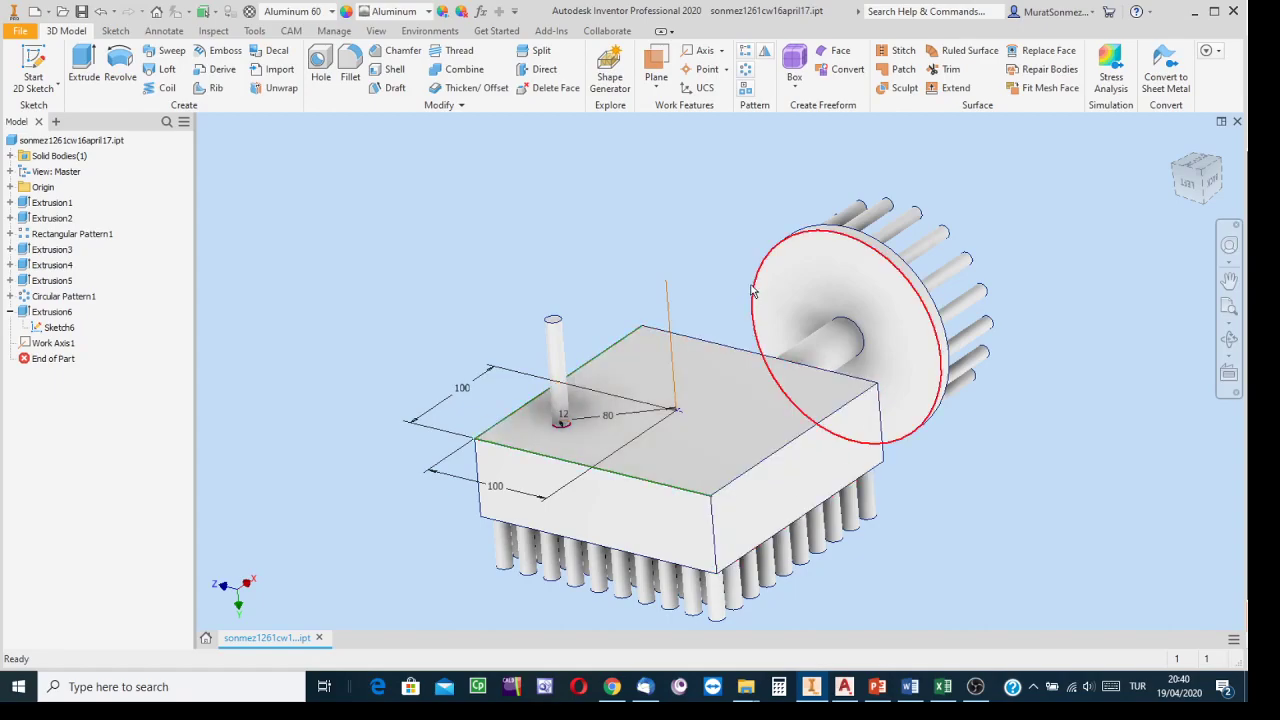
left_click(719, 52)
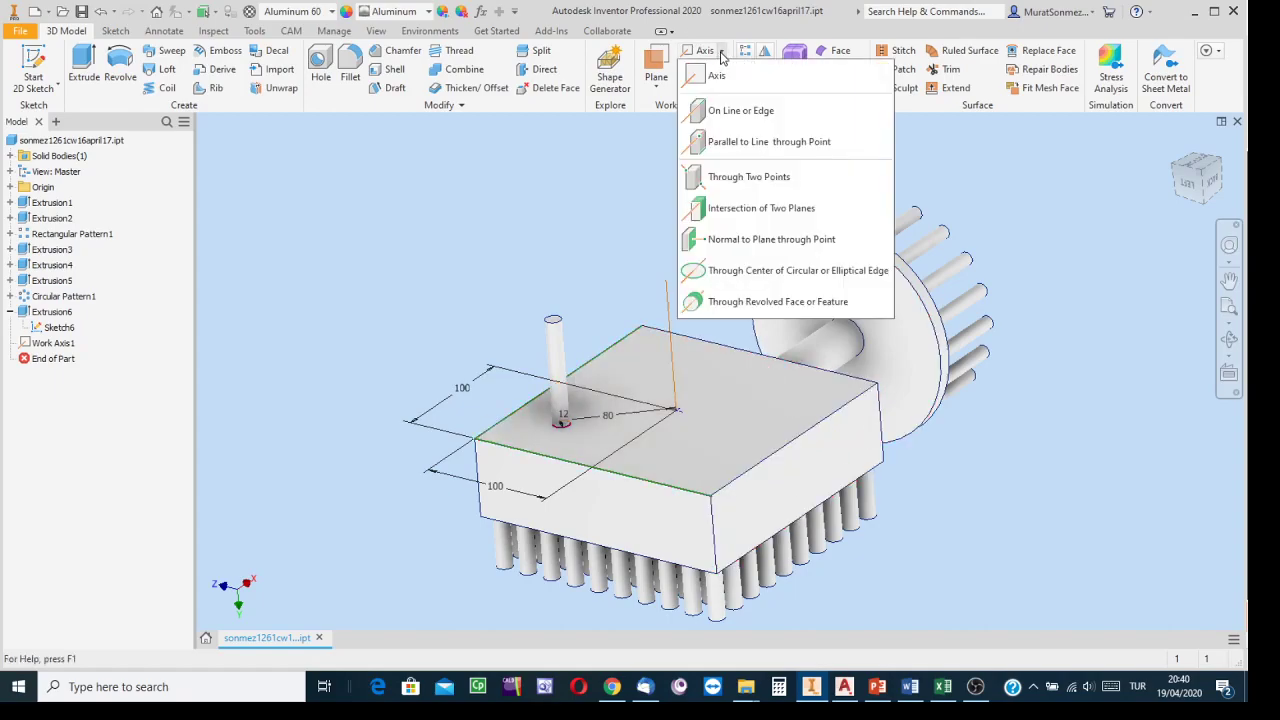
left_click(607, 238)
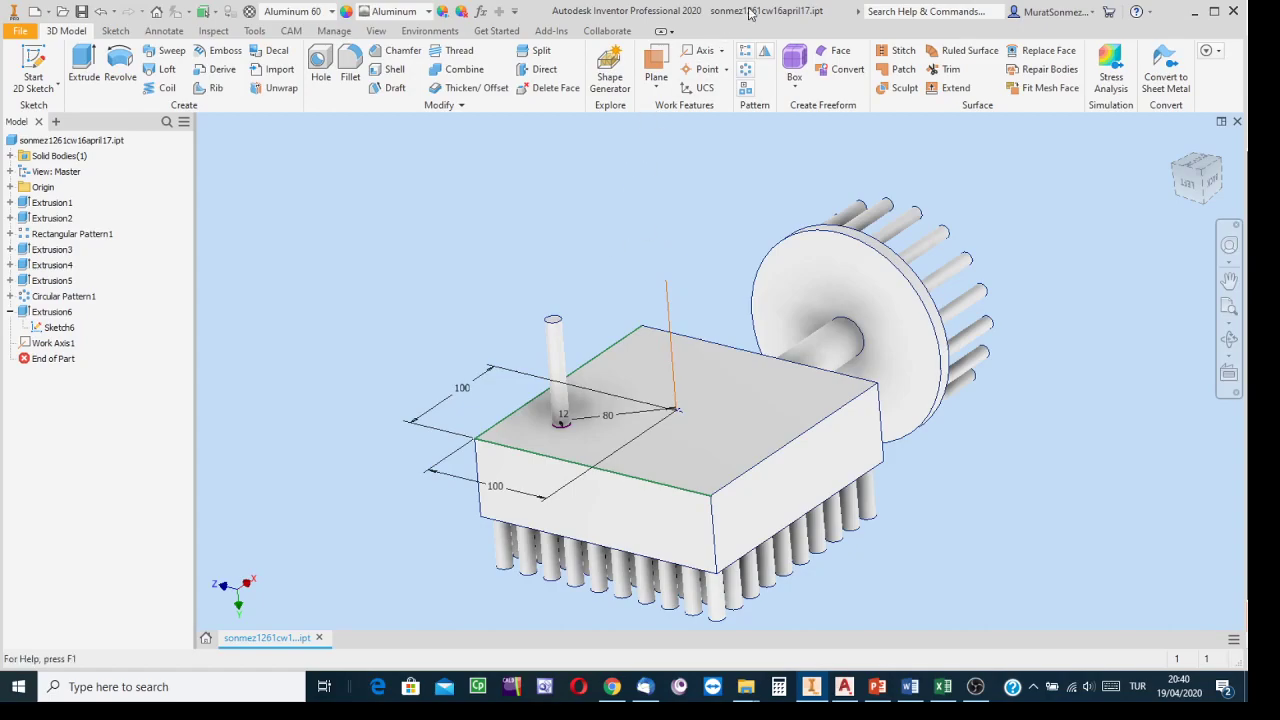
left_click(746, 71)
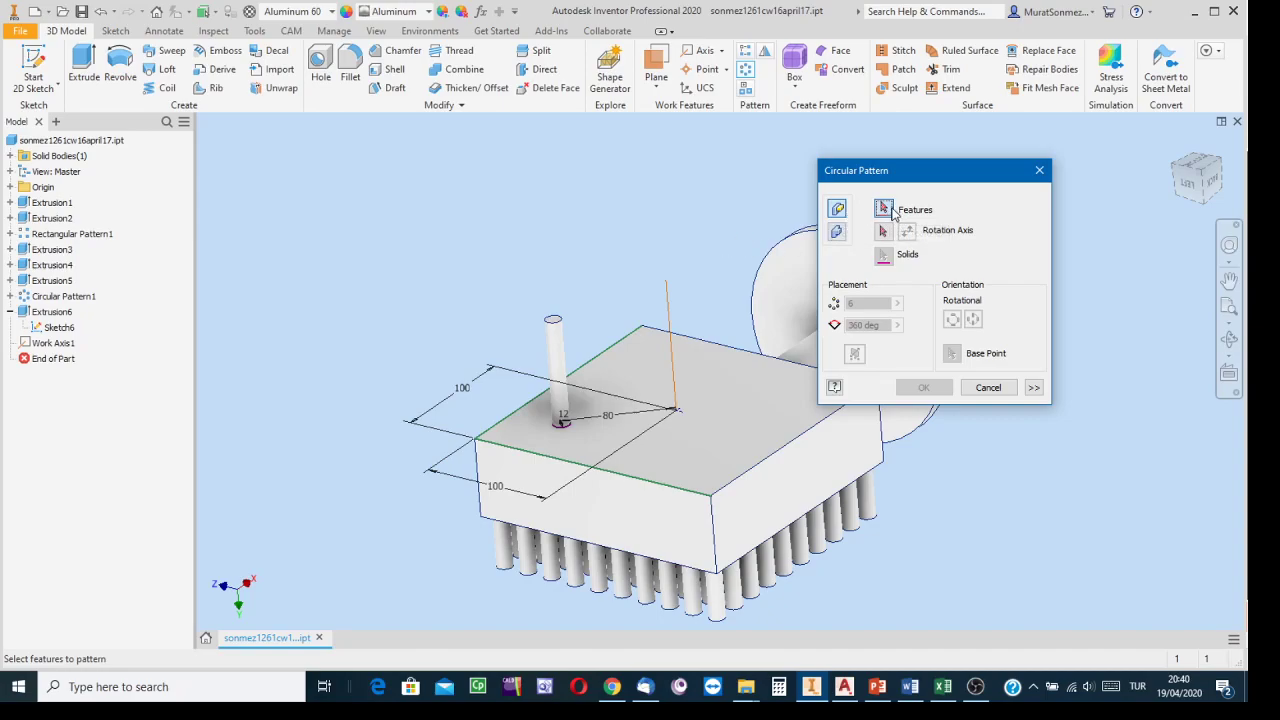
left_click(562, 330)
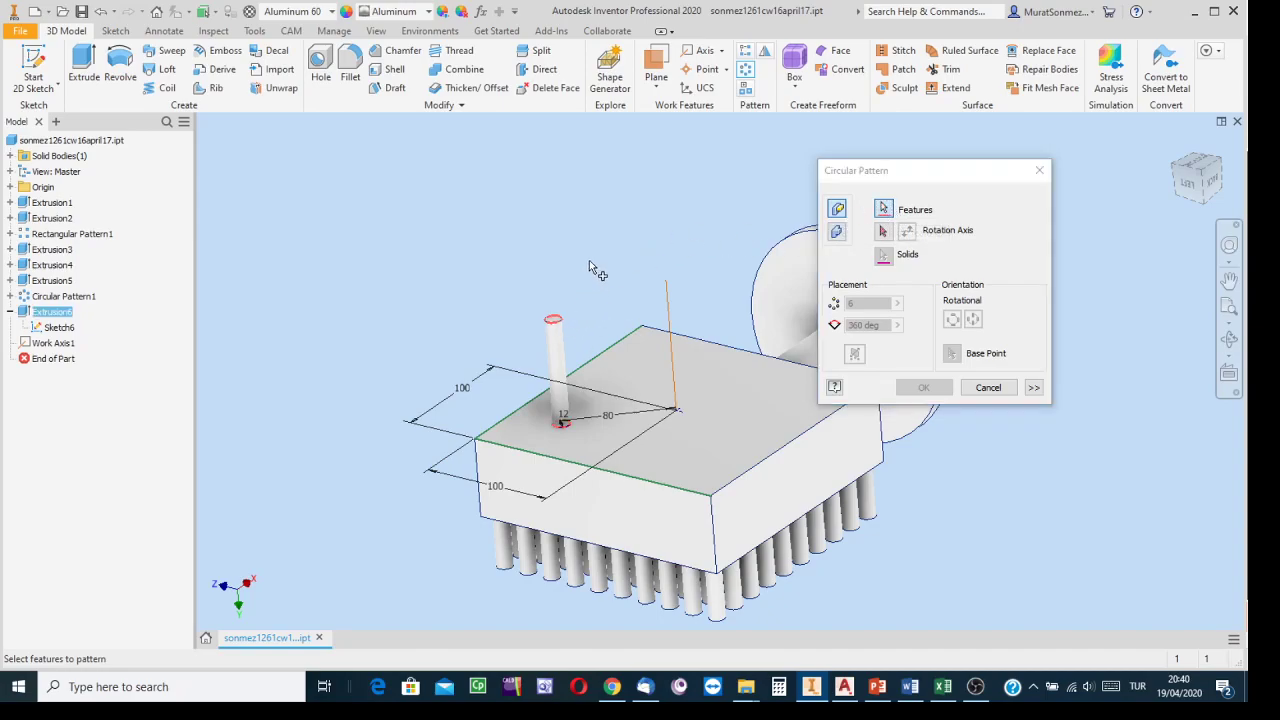
left_click(883, 233)
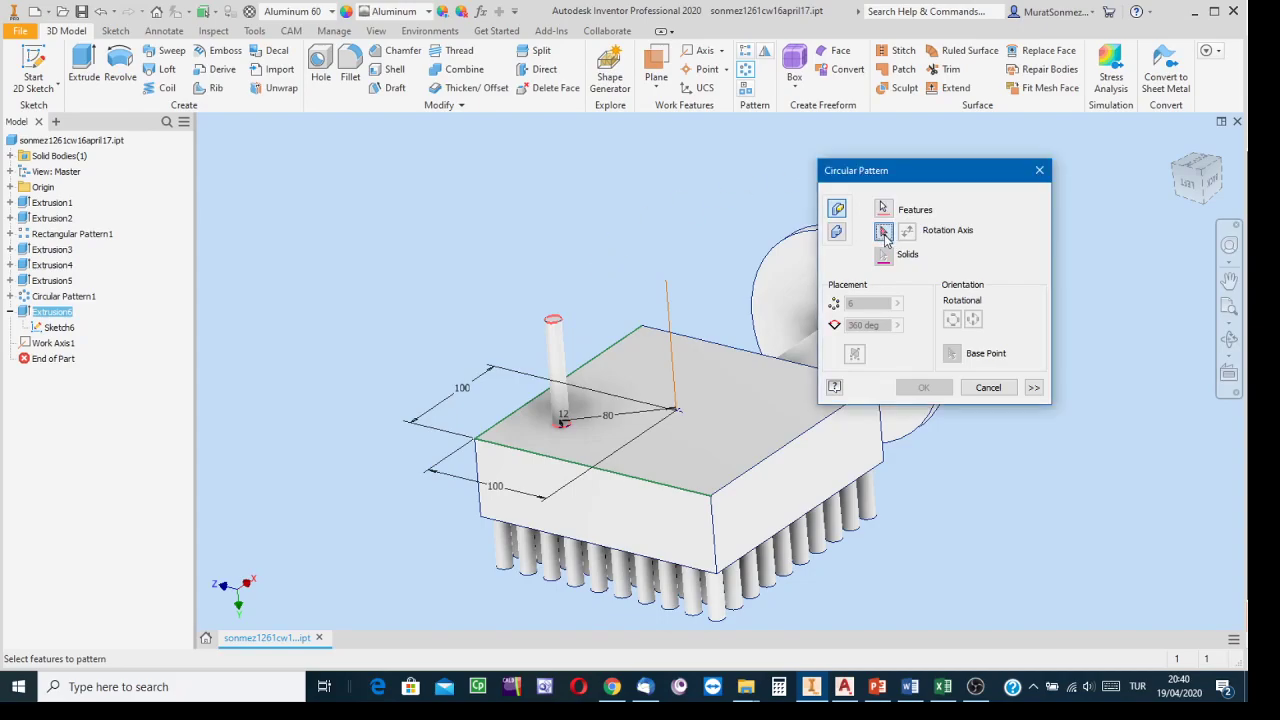
left_click(670, 316)
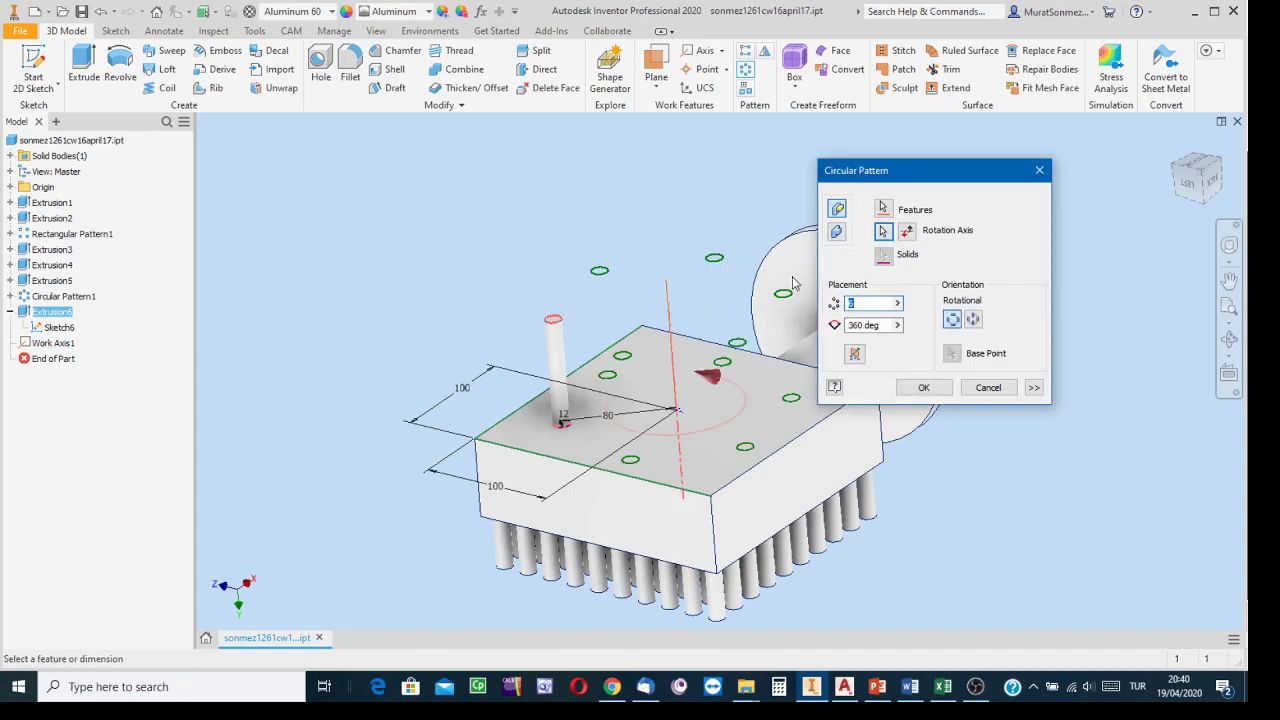
left_click_drag(957, 172, 1057, 110)
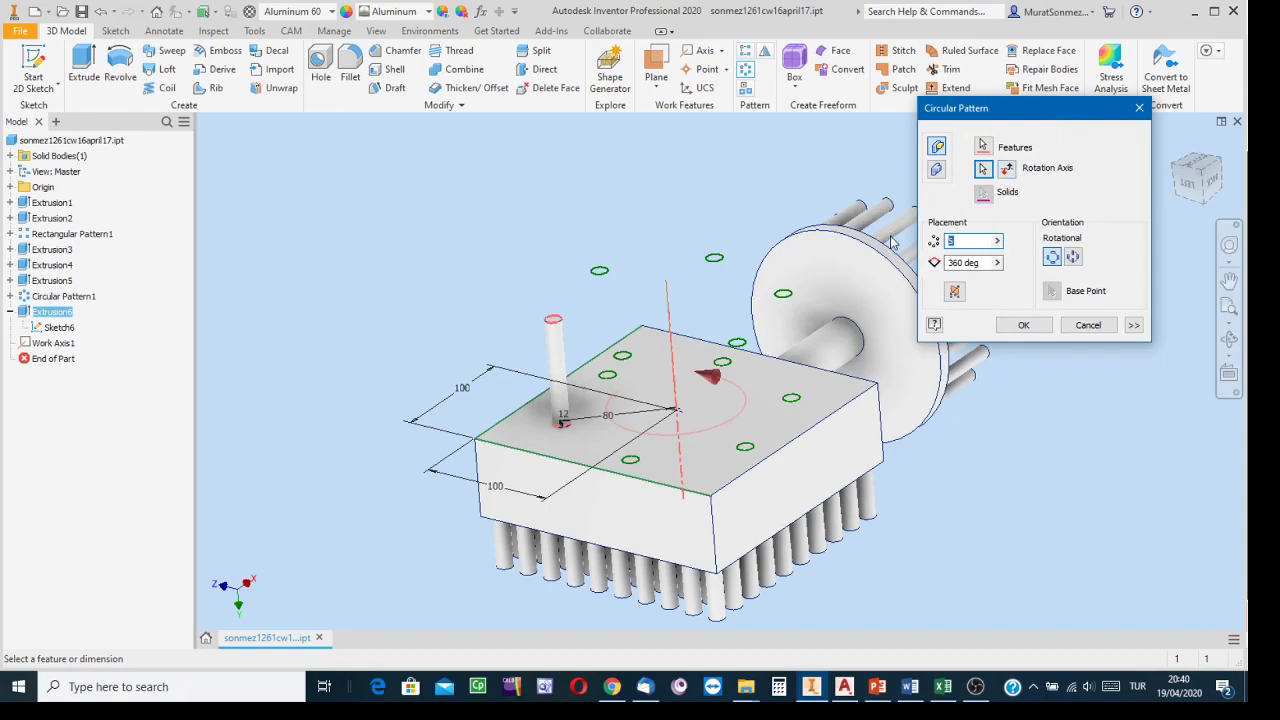
type("18")
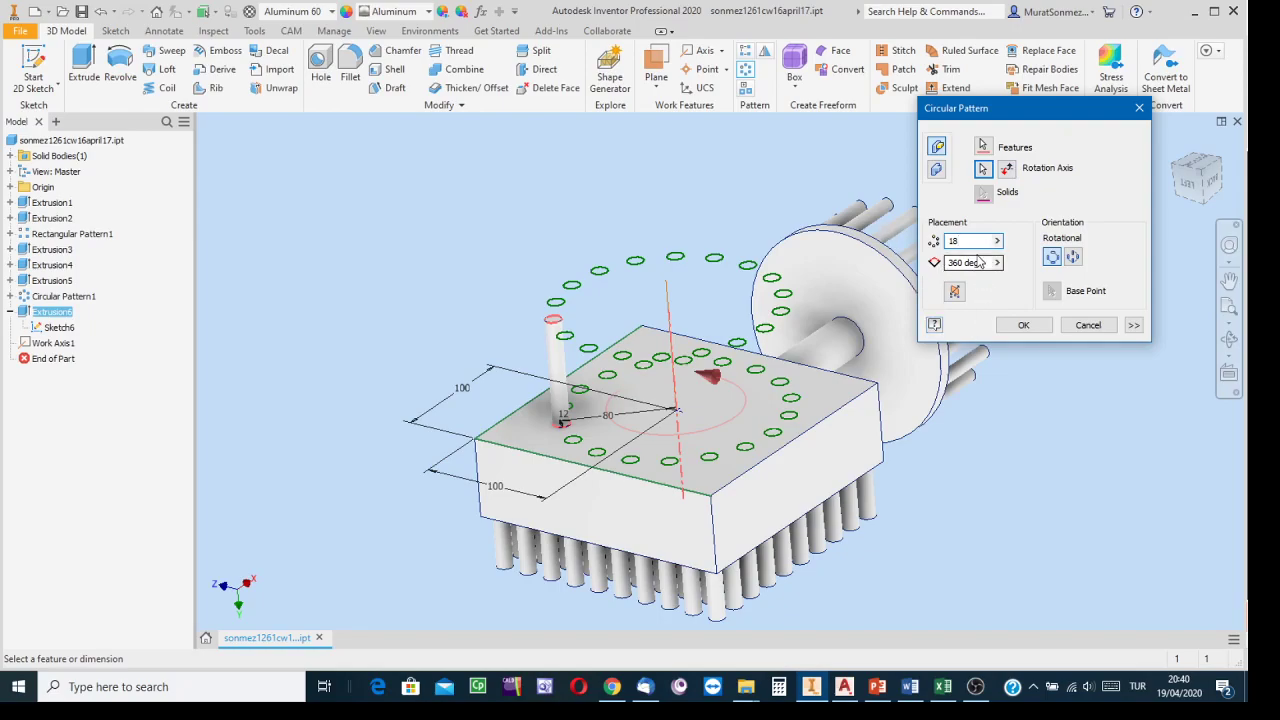
left_click(1025, 326)
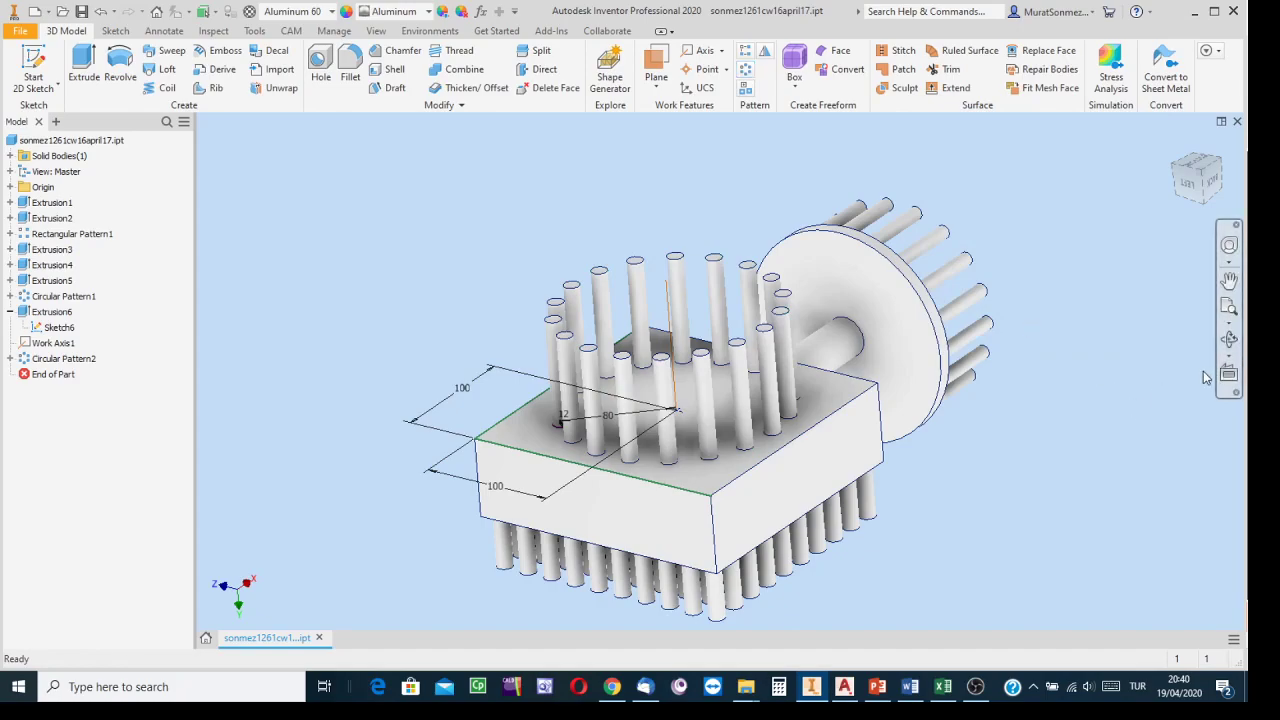
Hide Sketch6 and the work axis at the center of the pin circle
left_click(1229, 340)
left_click_drag(749, 363, 827, 322)
key("Escape")
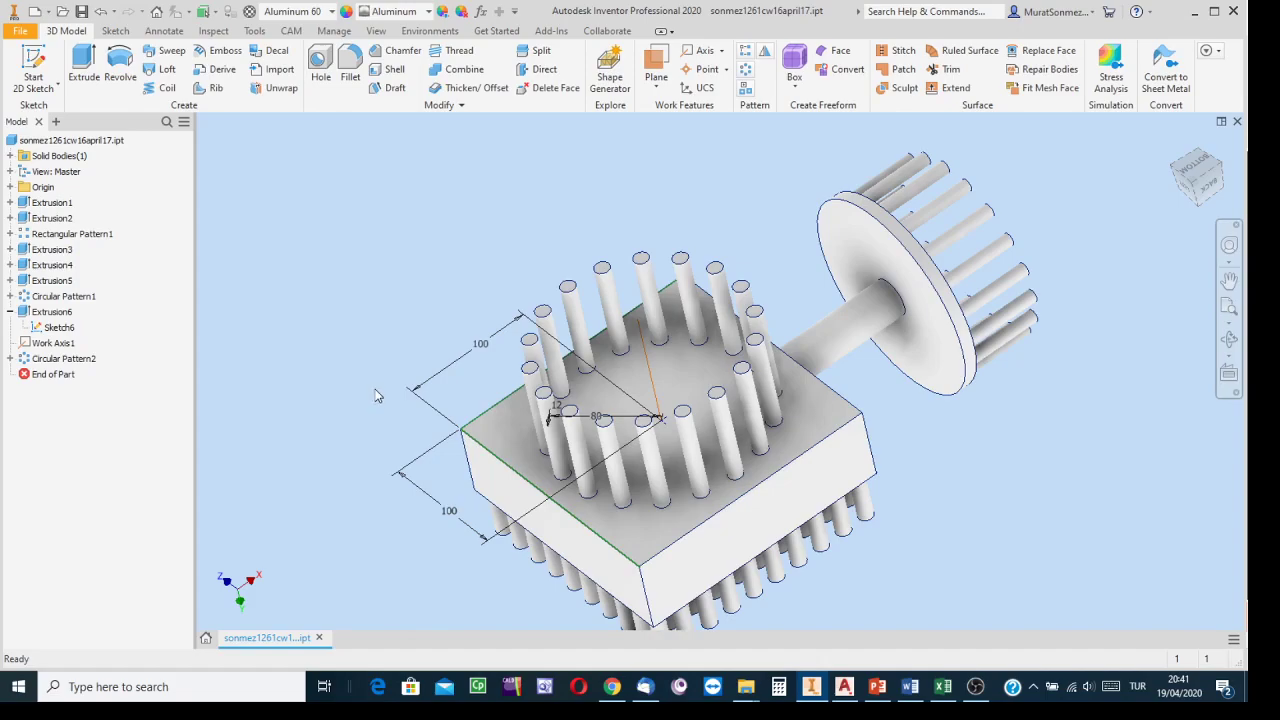
right_click(58, 330)
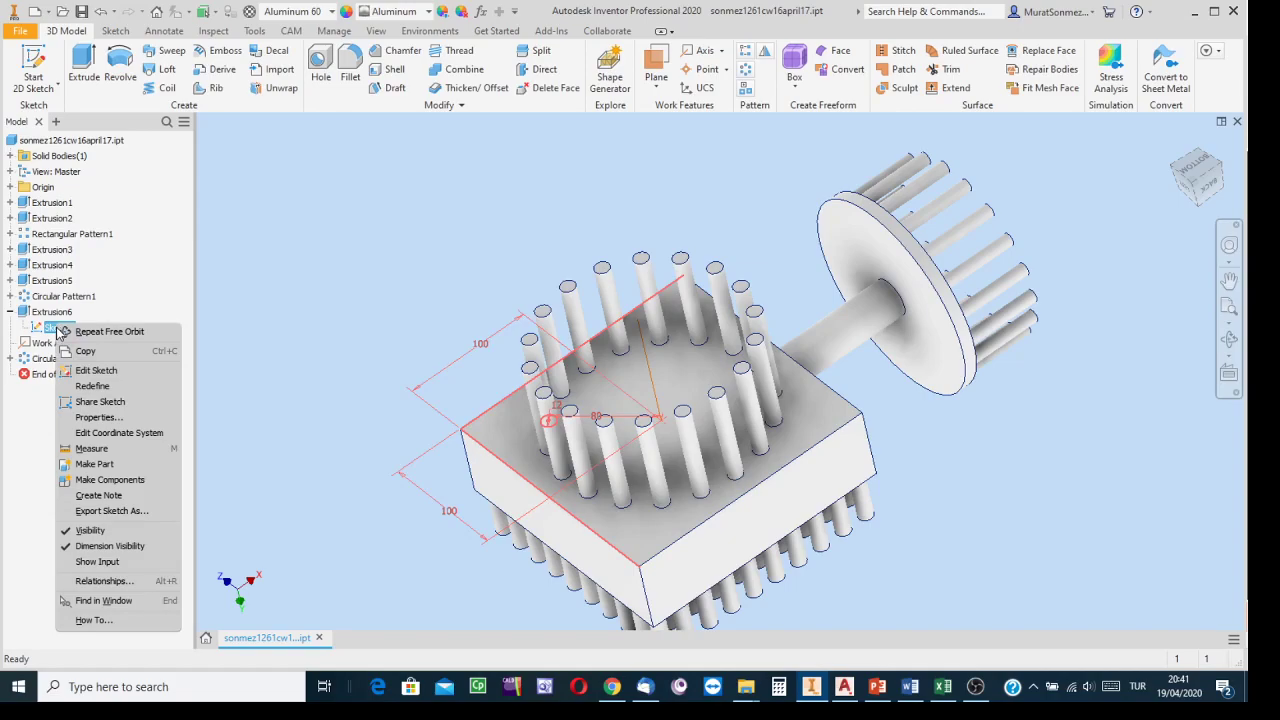
left_click(89, 530)
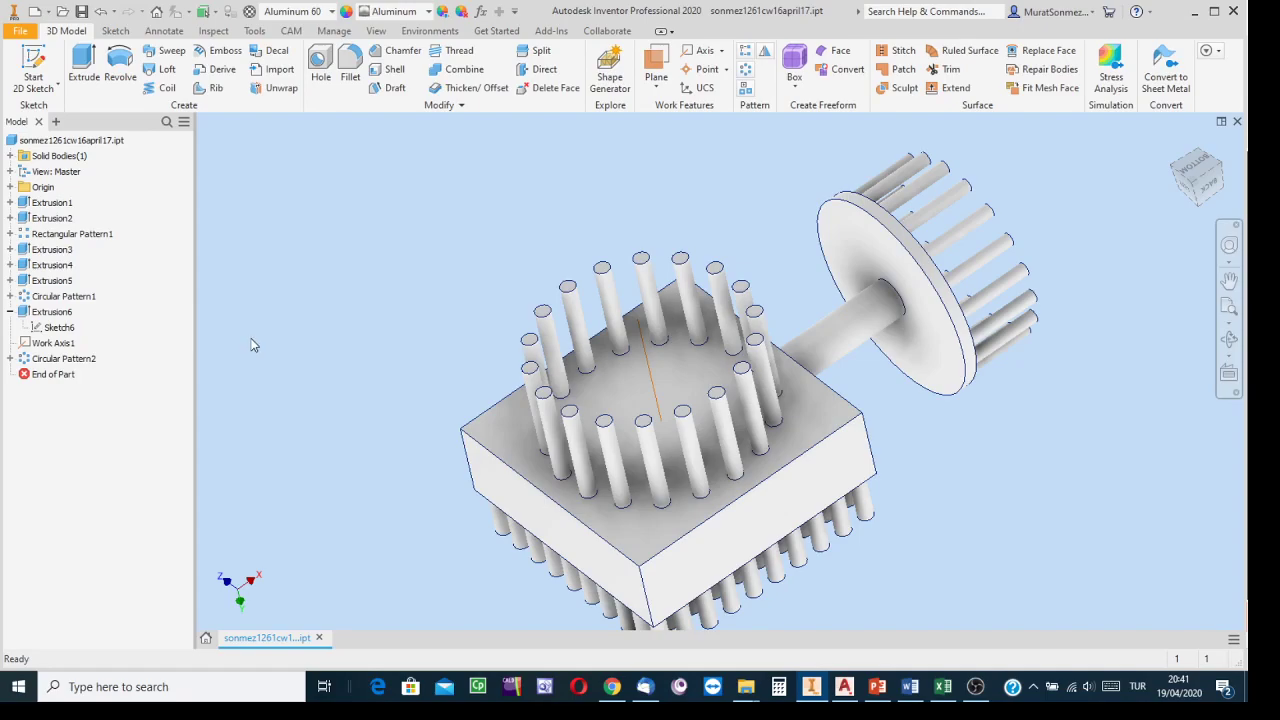
right_click(62, 347)
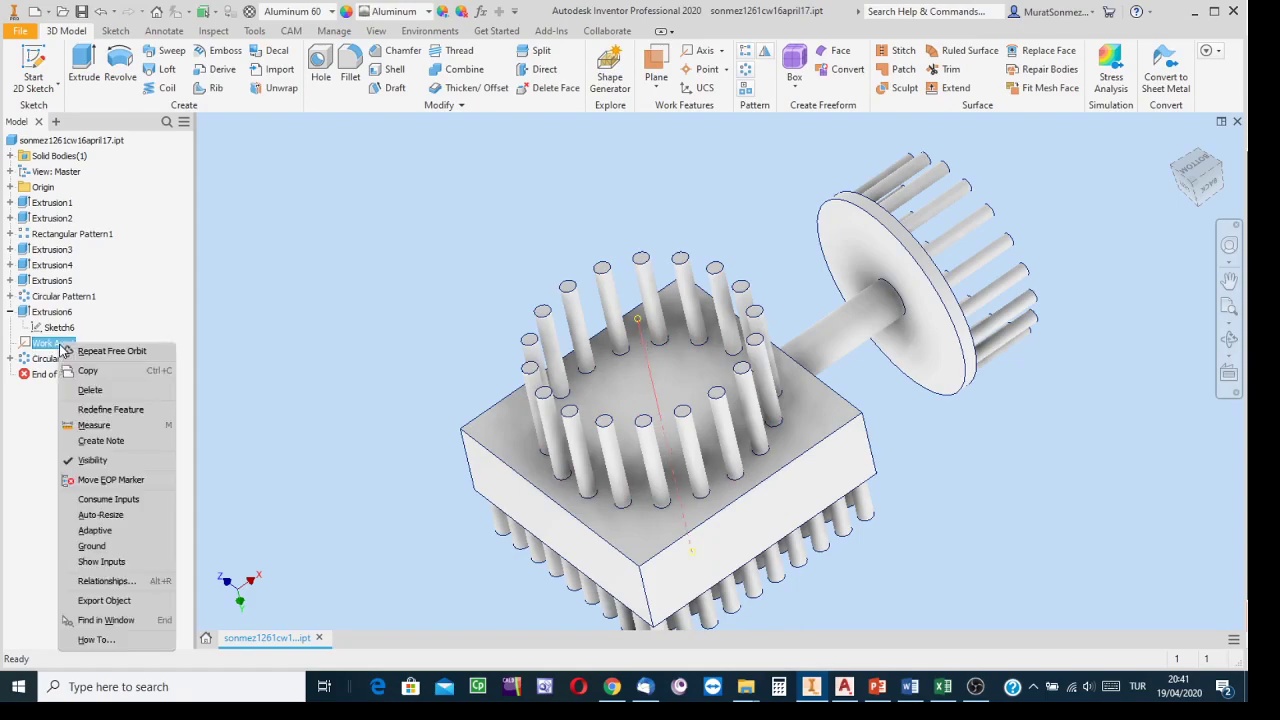
left_click(67, 462)
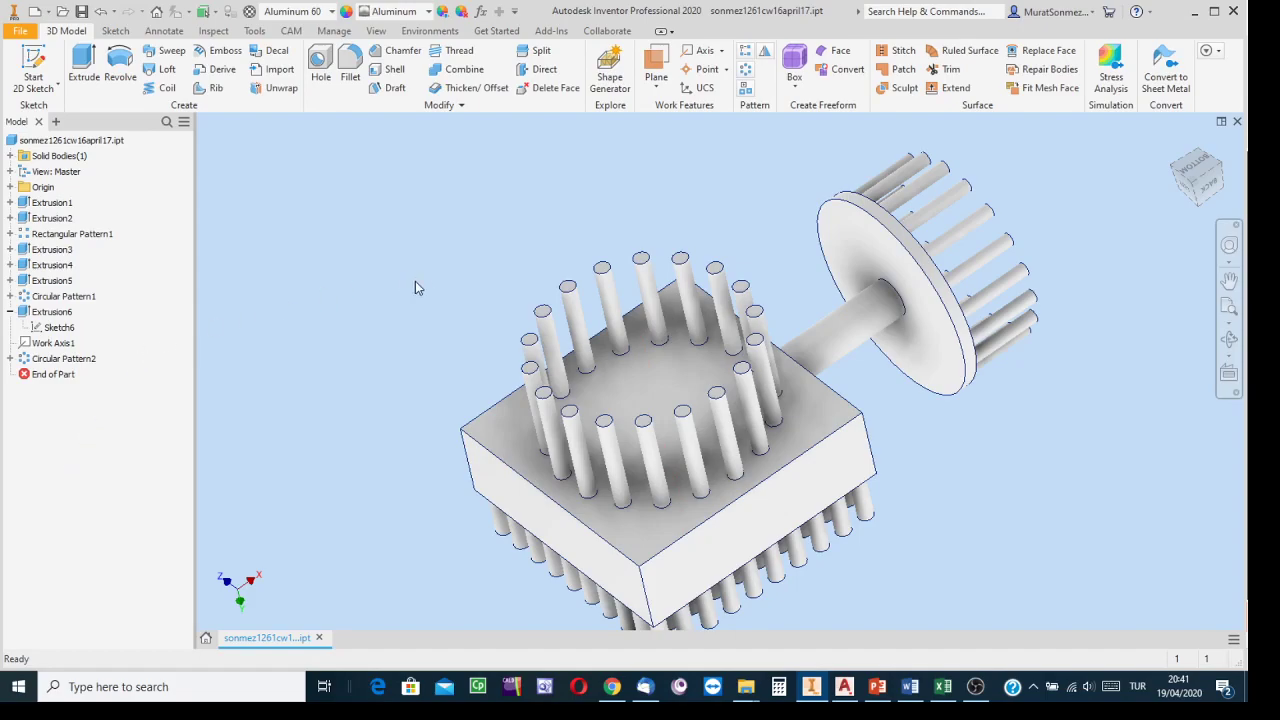
Save the part as a new file in the CW folder, changing the end of its name from april17 to april18
scroll(429, 284, "down", 4)
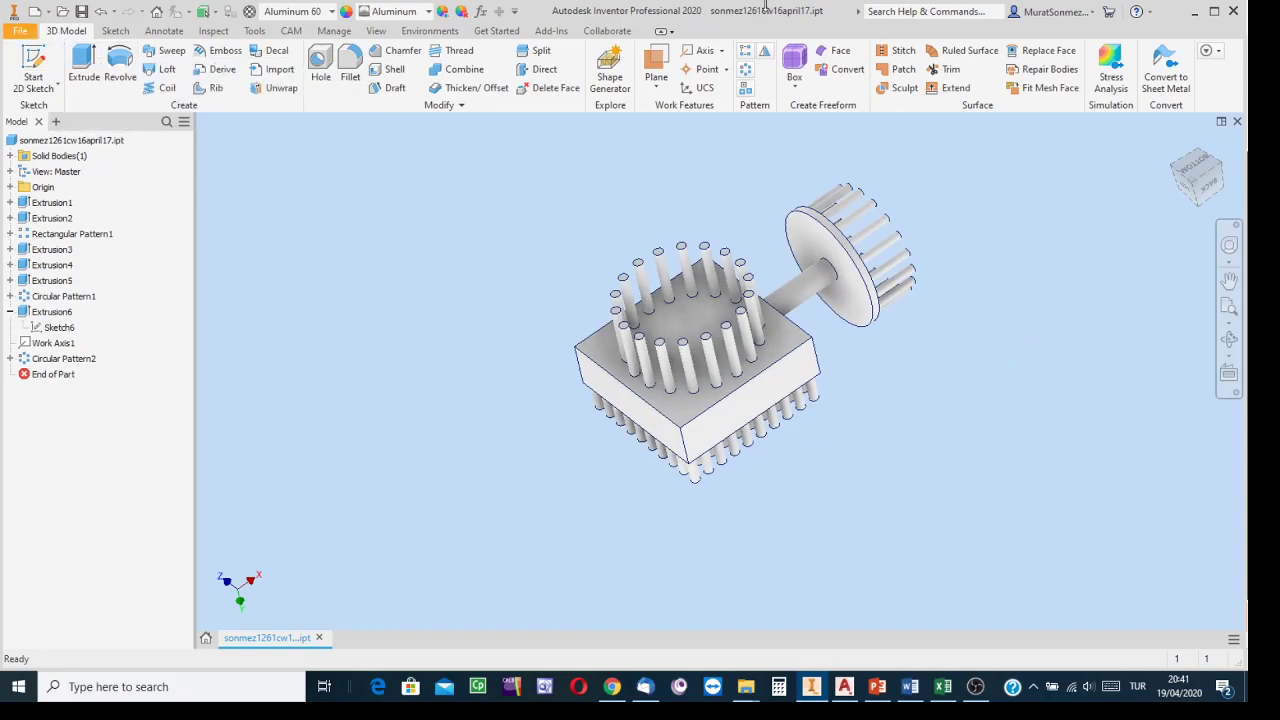
left_click(20, 30)
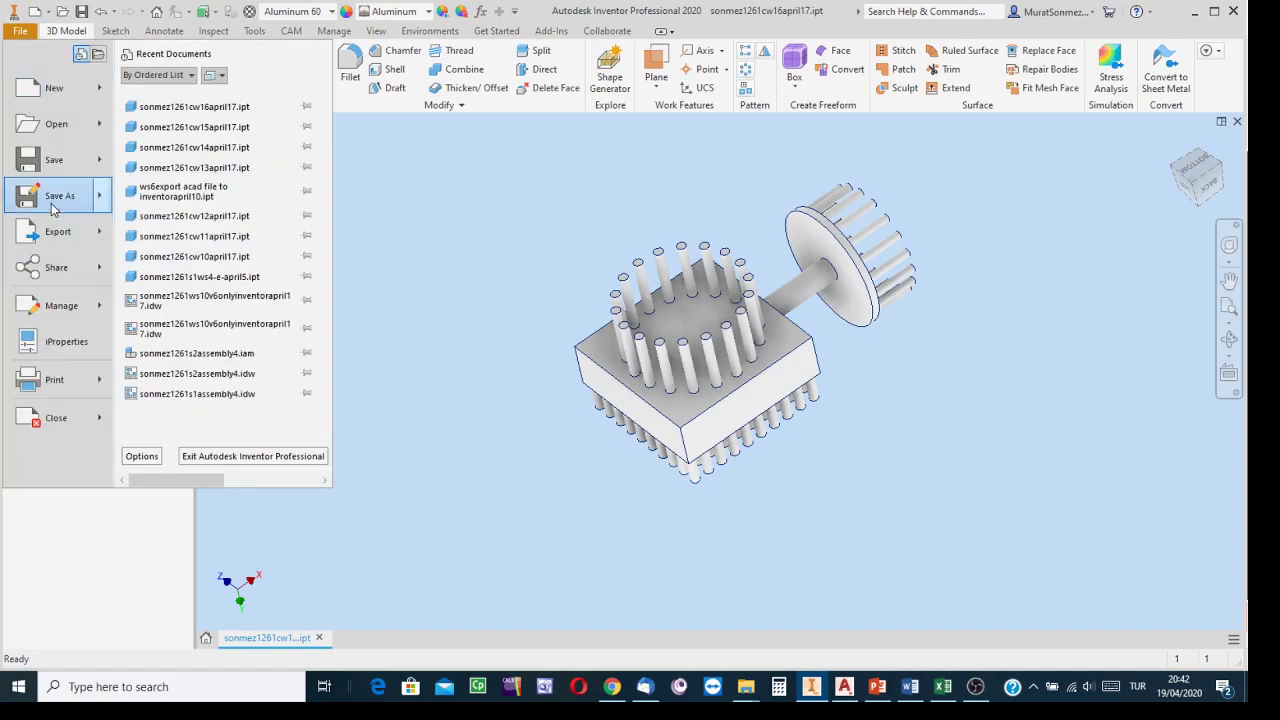
key("Escape")
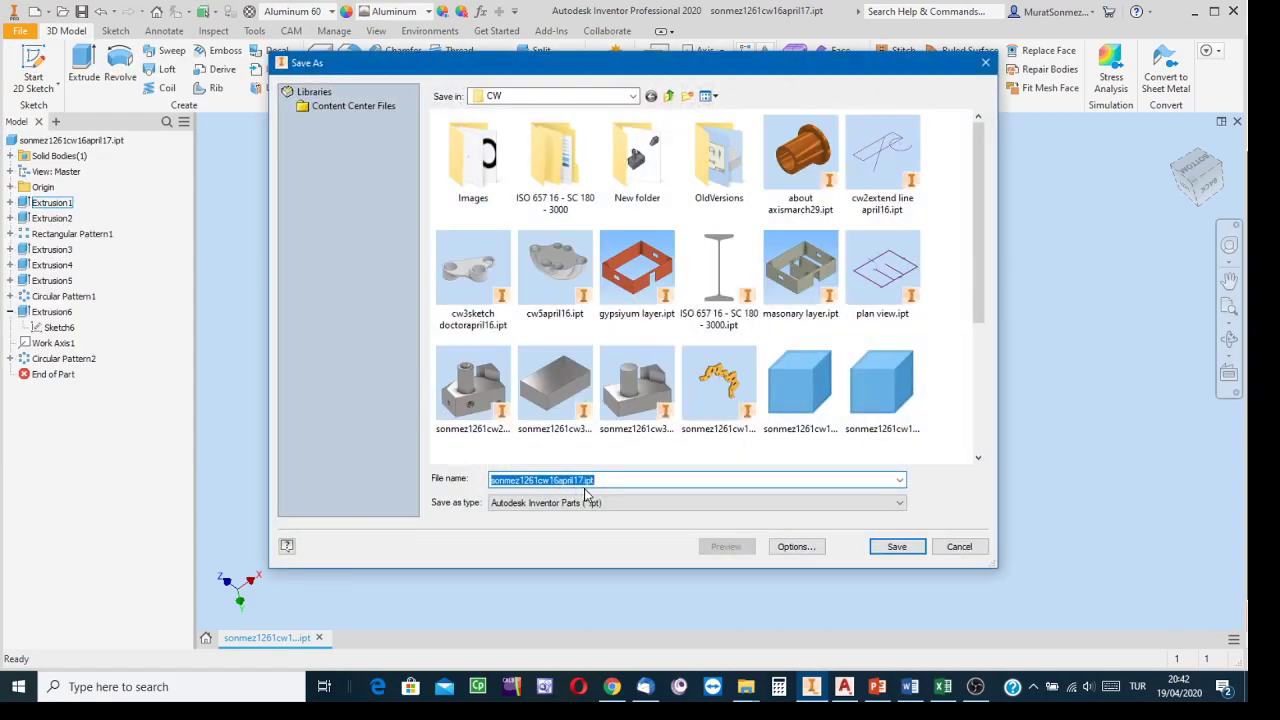
left_click(579, 481)
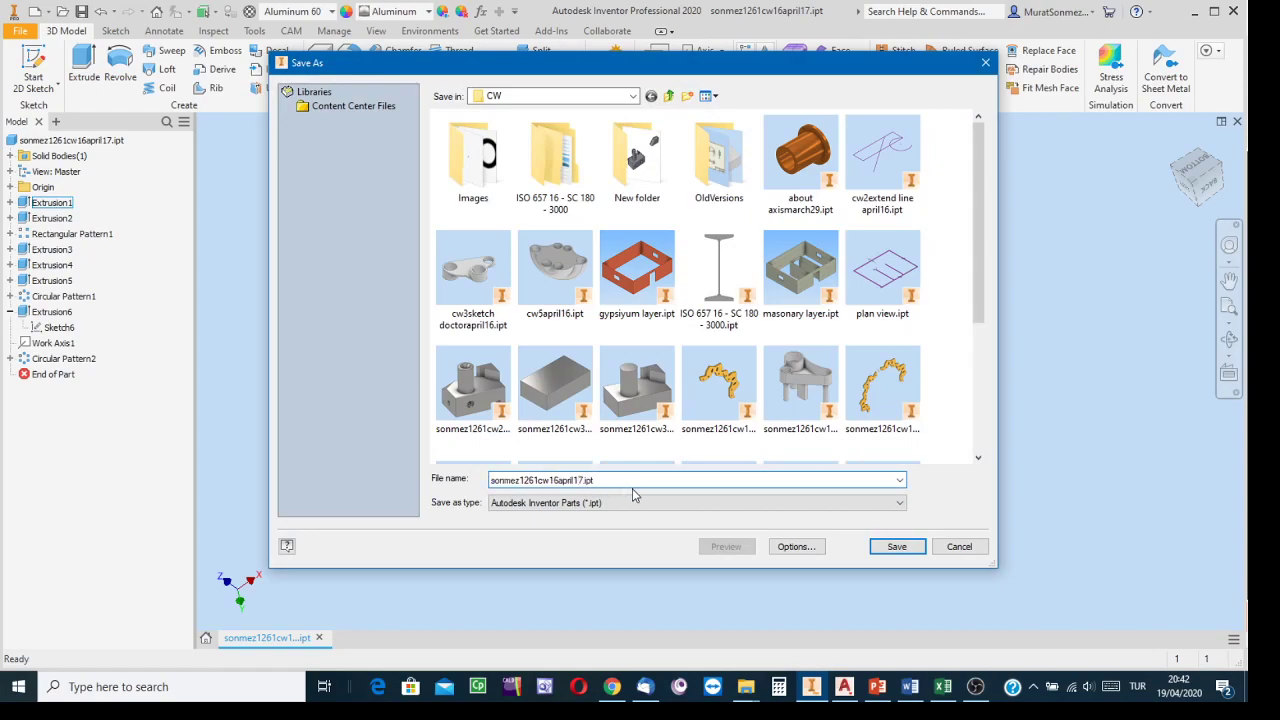
type("8")
left_click(895, 546)
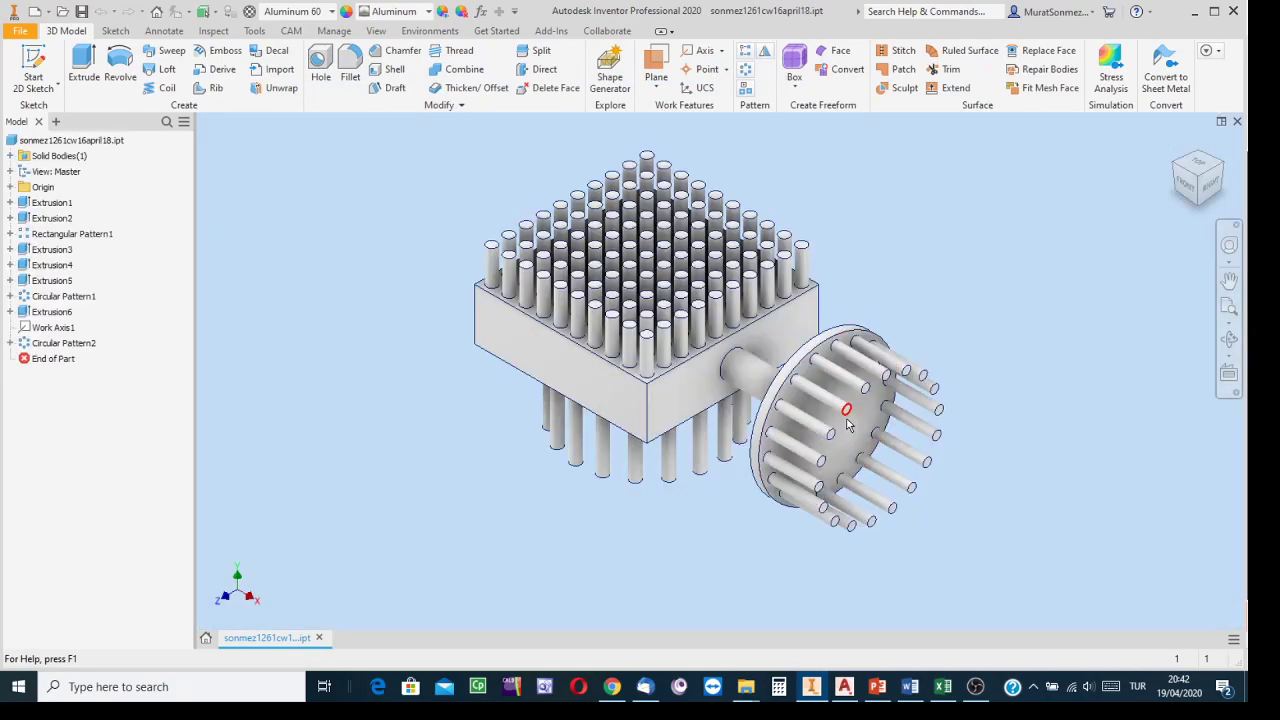
Start a new sketch on the block's narrow side face opposite the pin-carrying disc
left_click(1229, 339)
left_click_drag(880, 330, 817, 180)
key("Escape")
middle_click_drag(962, 293, 865, 342)
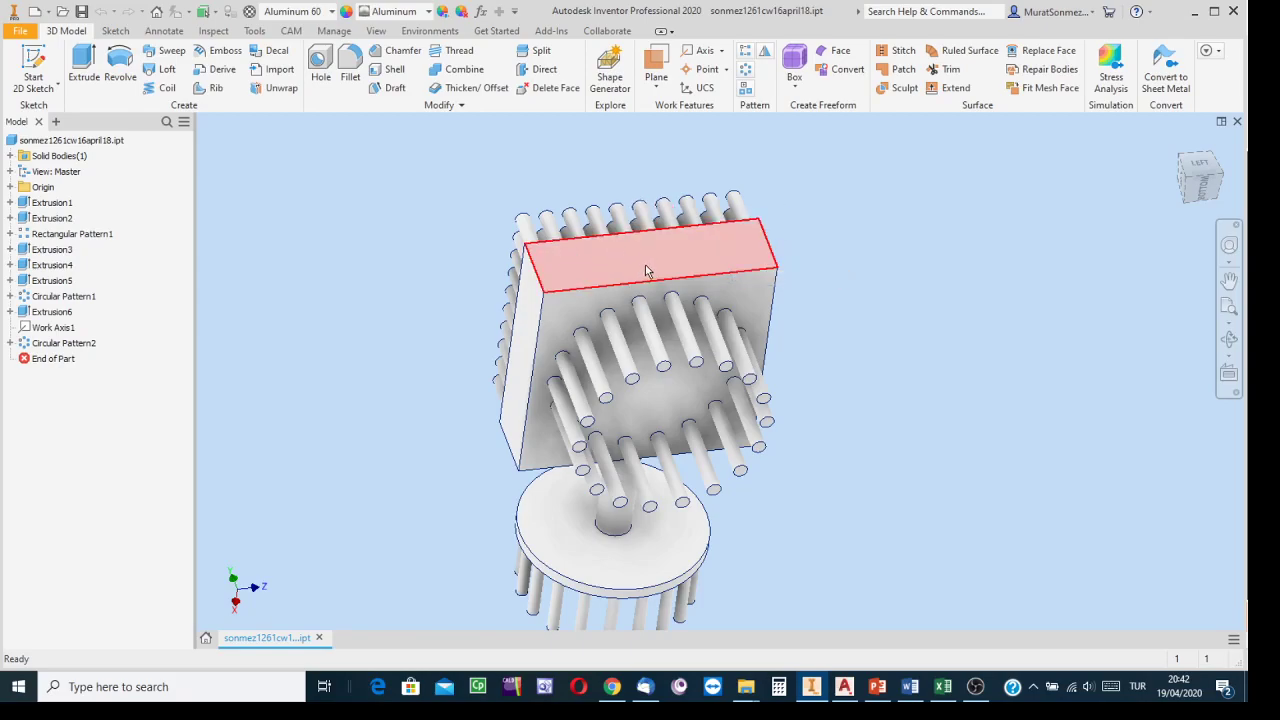
left_click(614, 265)
right_click(614, 258)
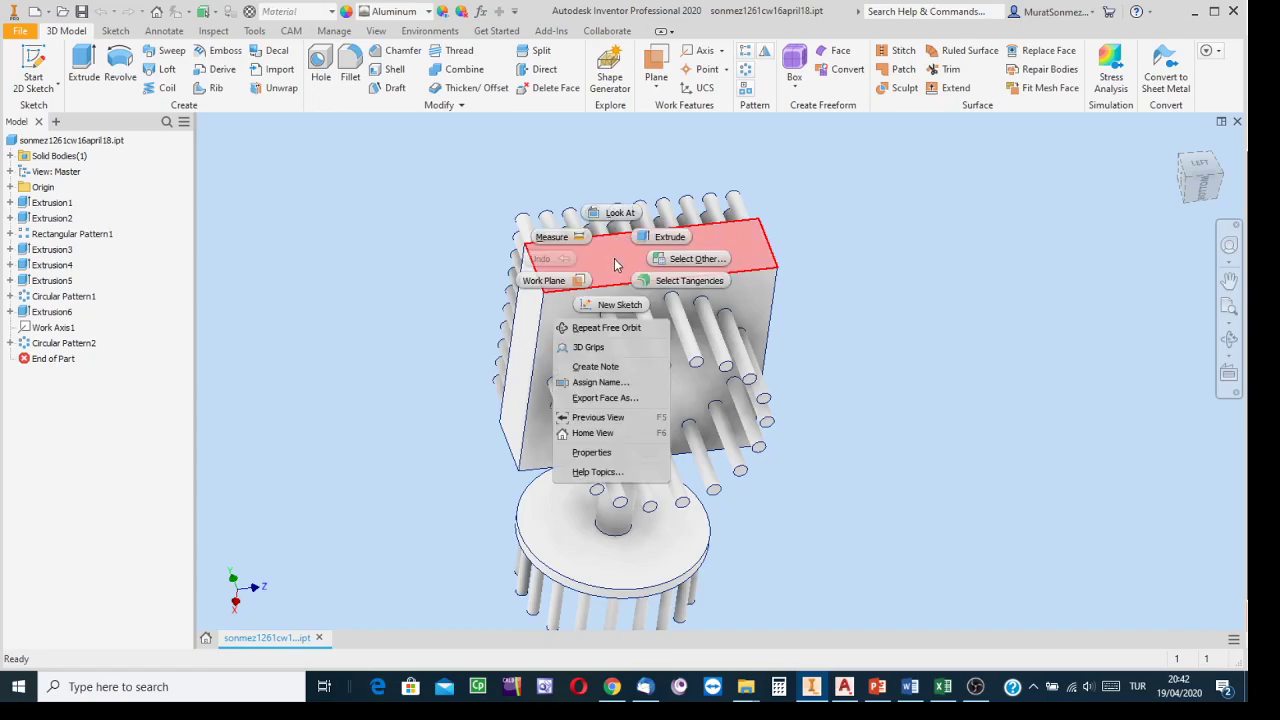
left_click(620, 305)
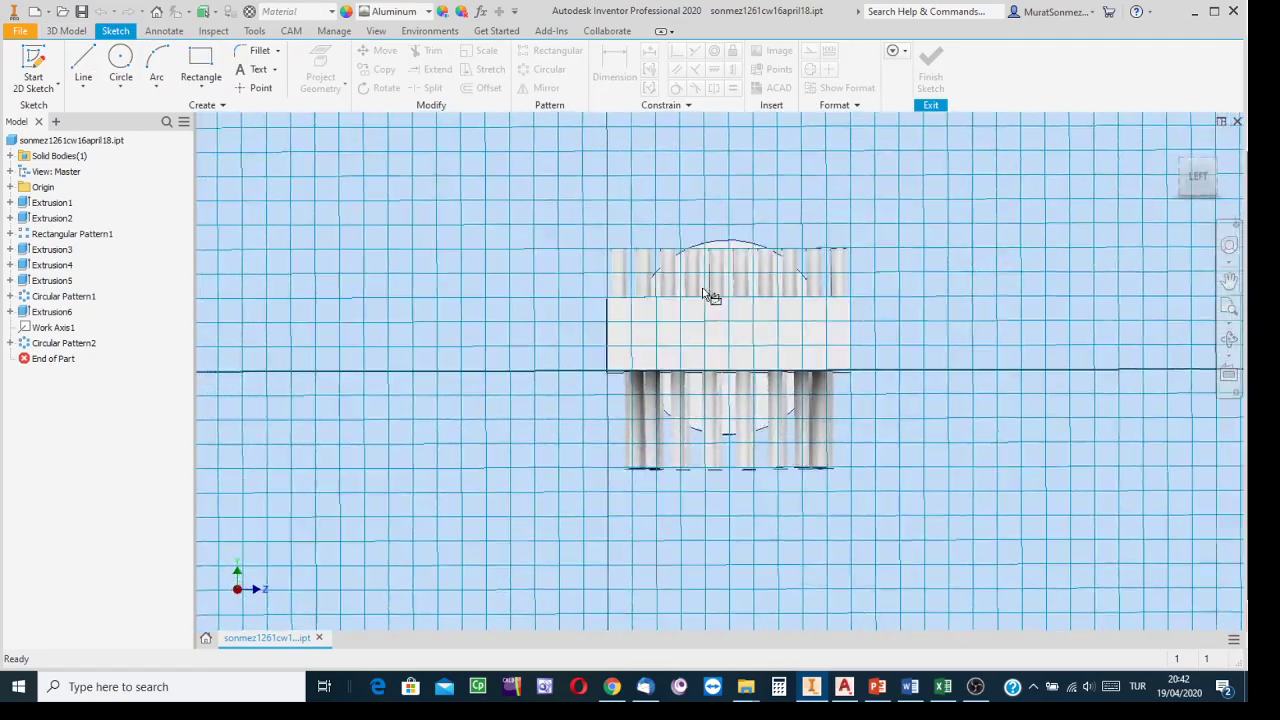
Sketch a slanted line across most of the side face, rising from near the lower left corner at about 12.5 degrees
left_click(81, 62)
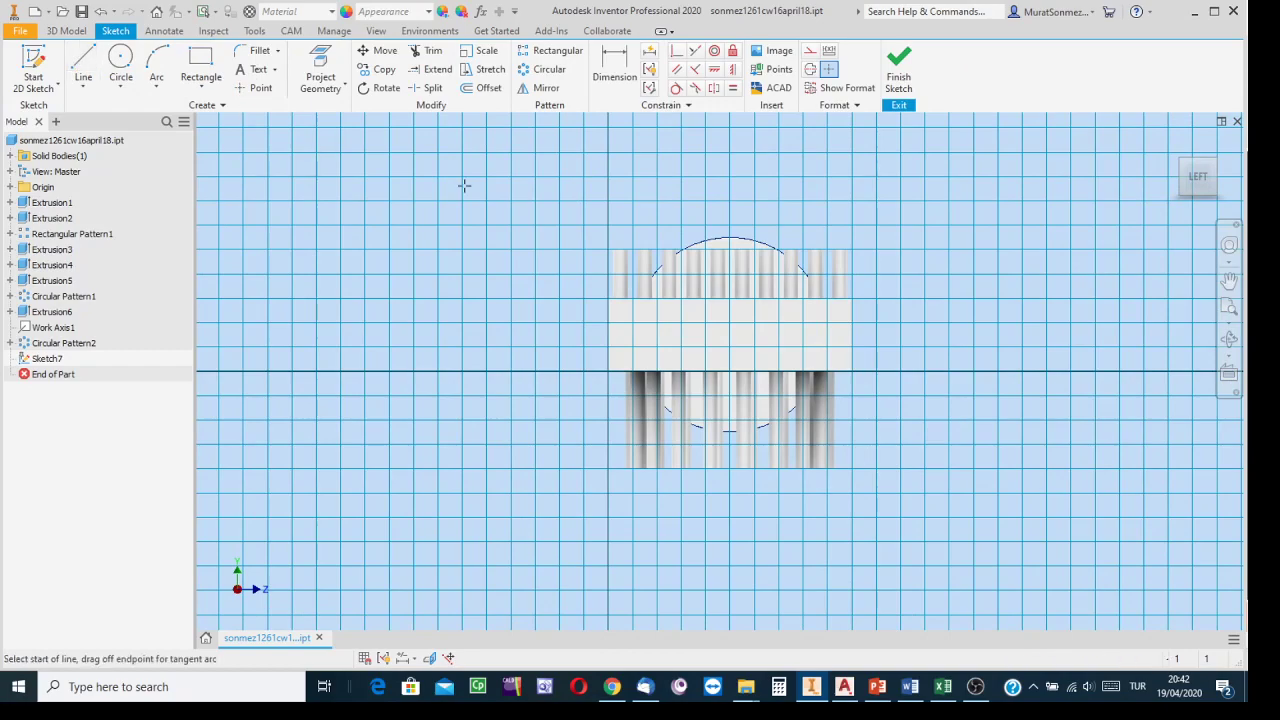
left_click(633, 360)
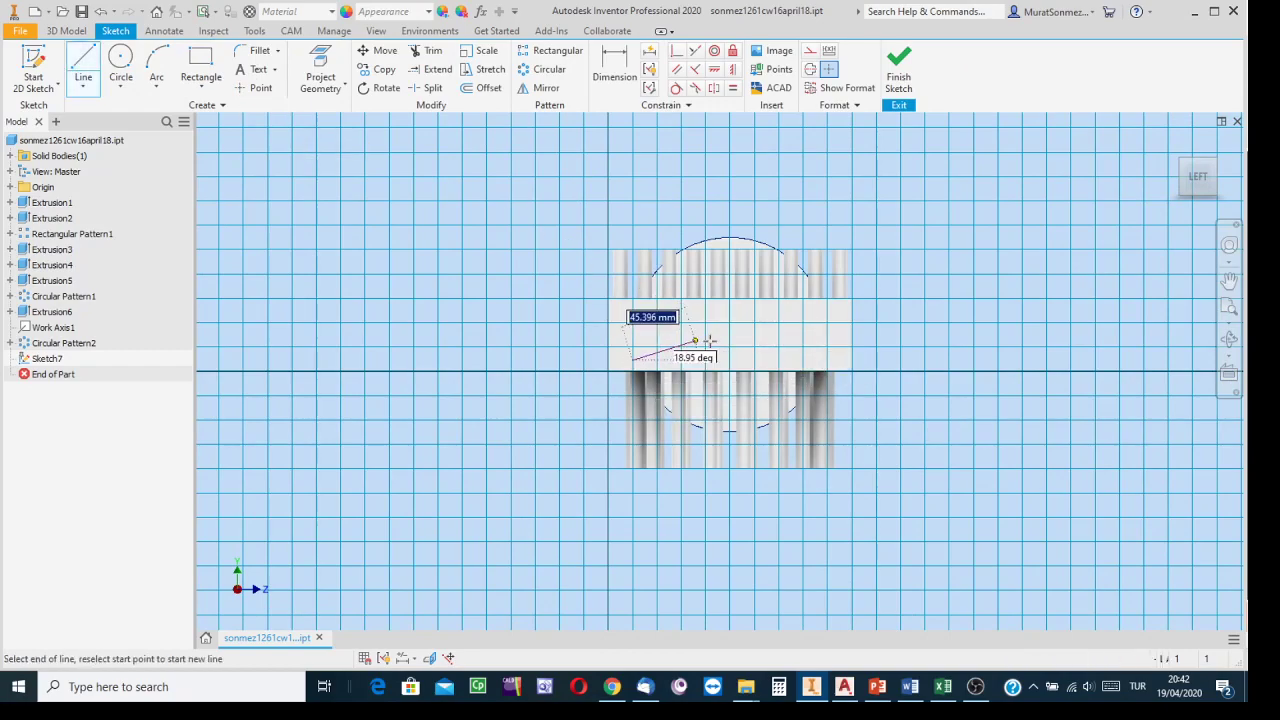
left_click(829, 317)
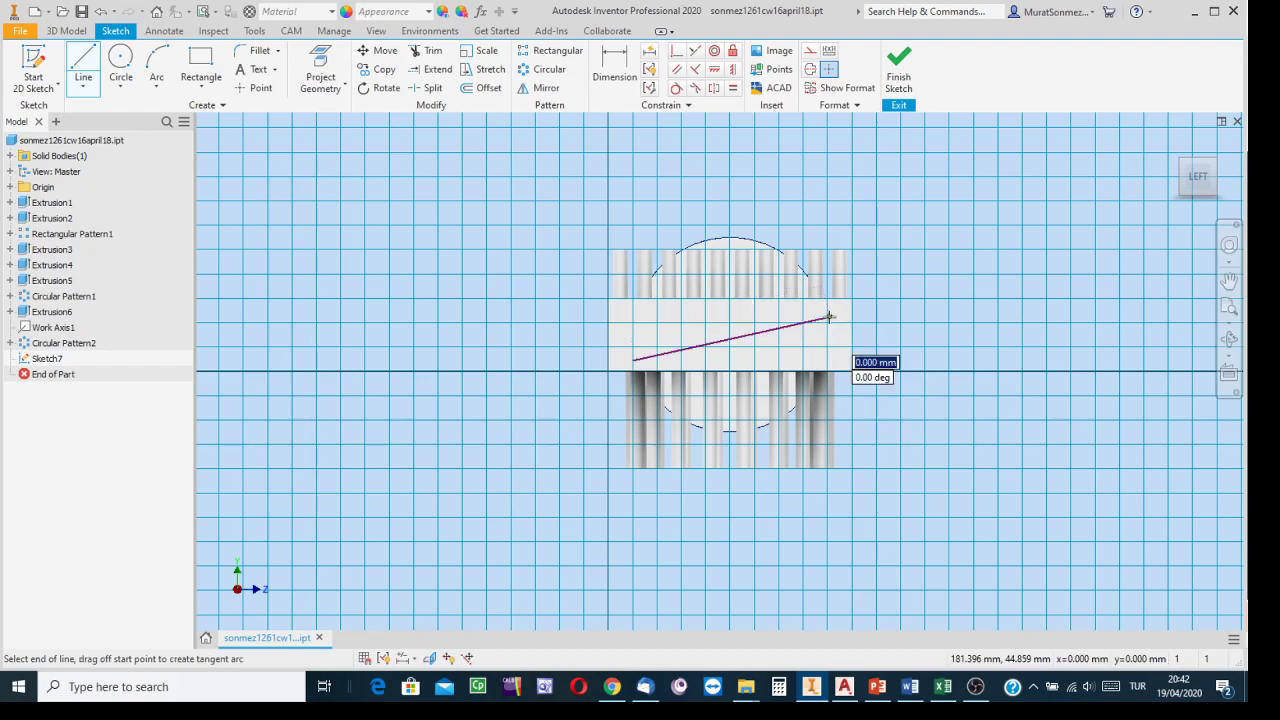
key("Escape")
key("Escape")
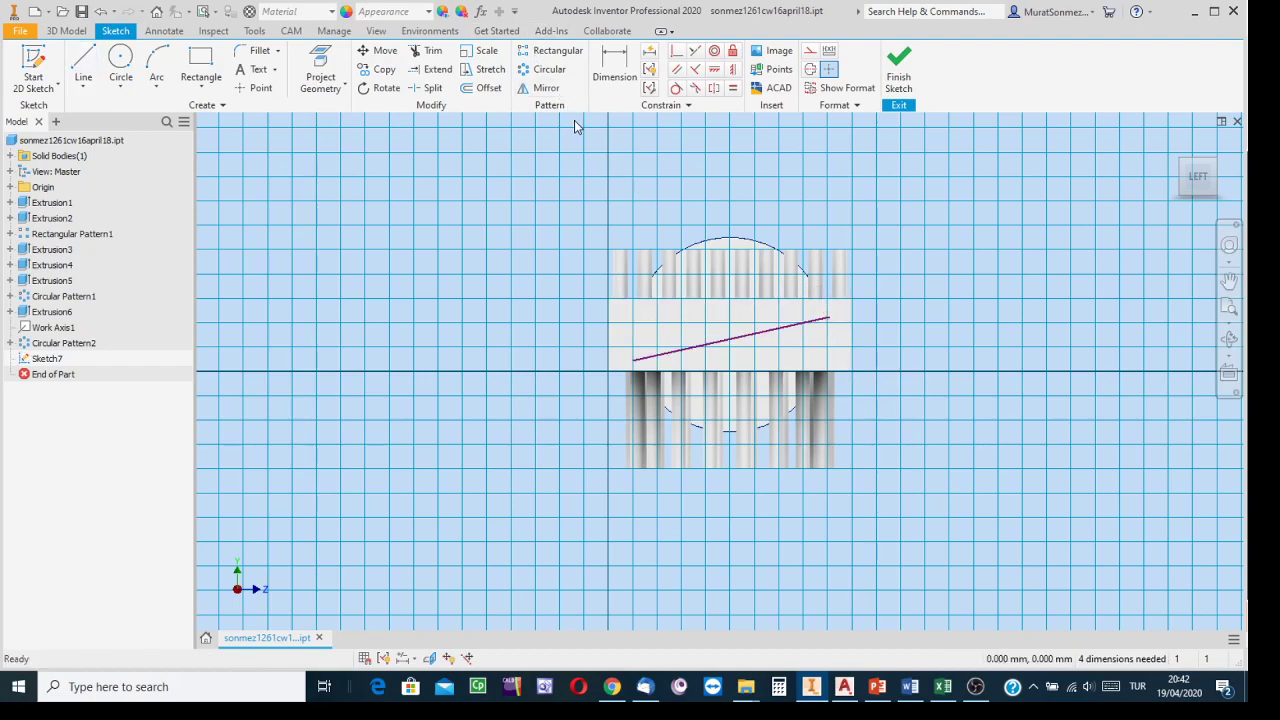
Project the side face's bottom edge and left edge into the sketch
left_click(319, 60)
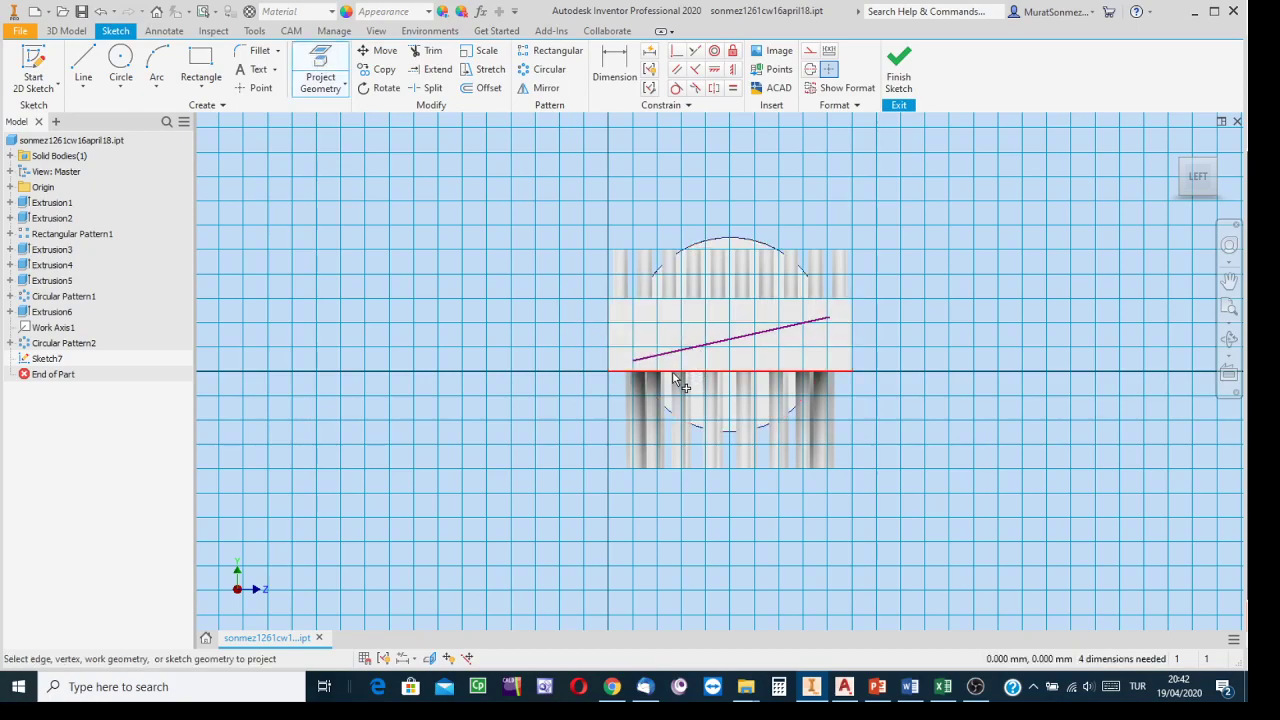
left_click(673, 373)
left_click(613, 362)
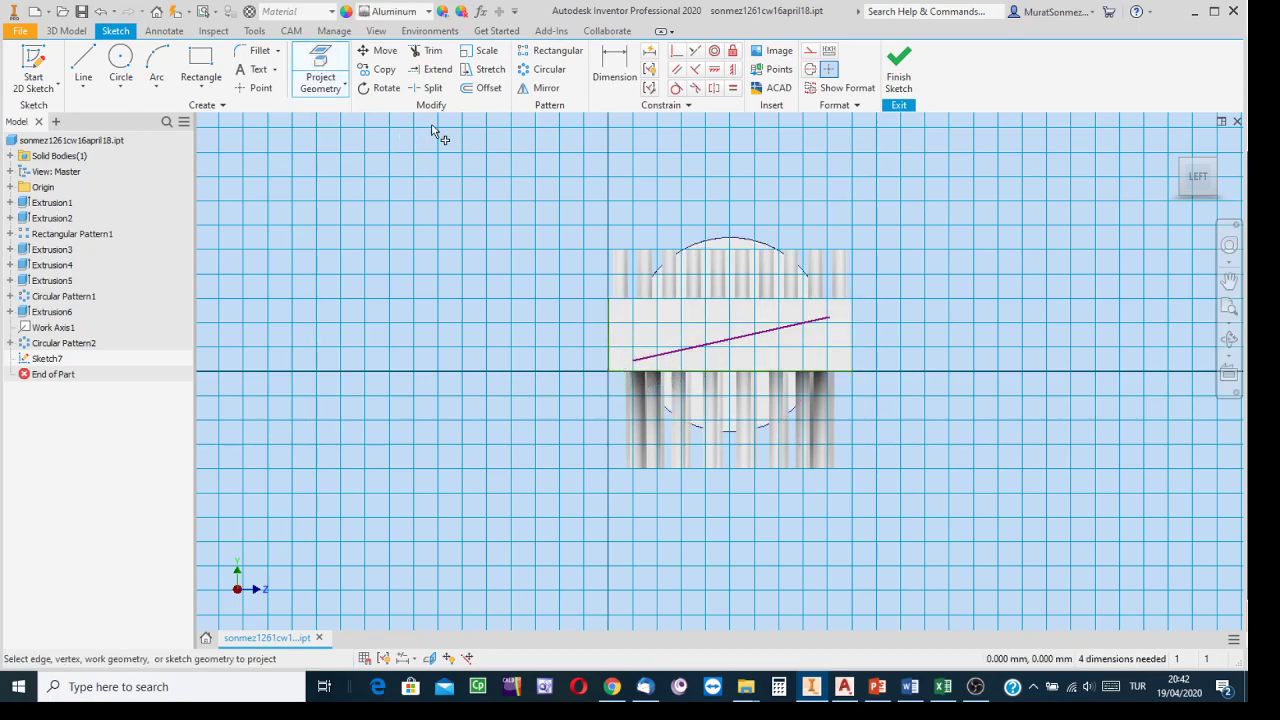
Dimension the angle between the slanted line and the projected bottom edge as 18 degrees
left_click(619, 91)
left_click(670, 373)
left_click(703, 347)
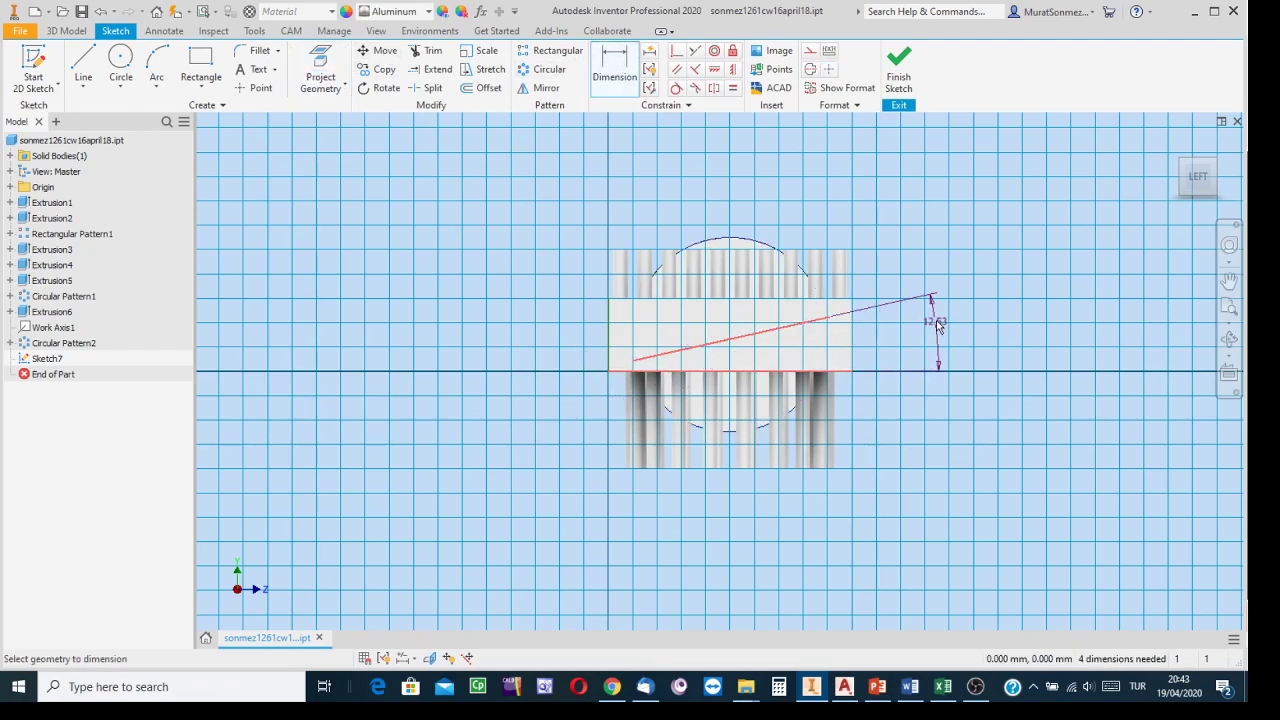
left_click(921, 341)
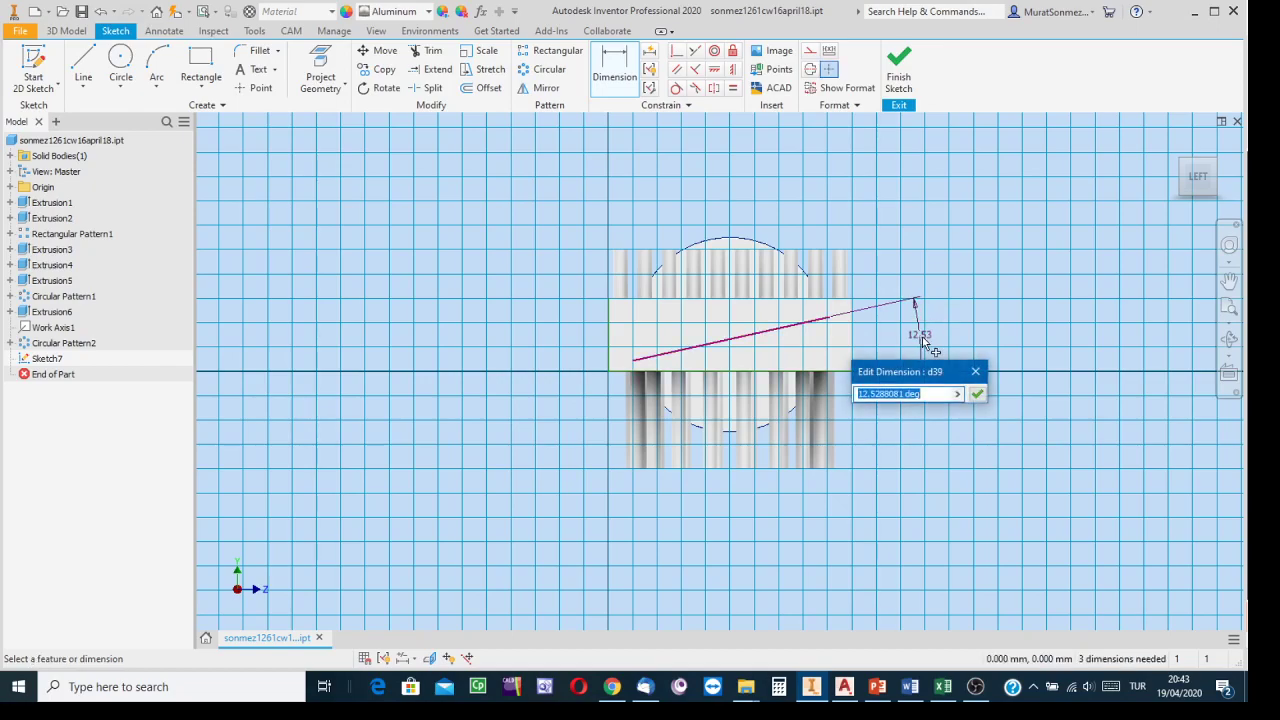
type("18")
key("Return")
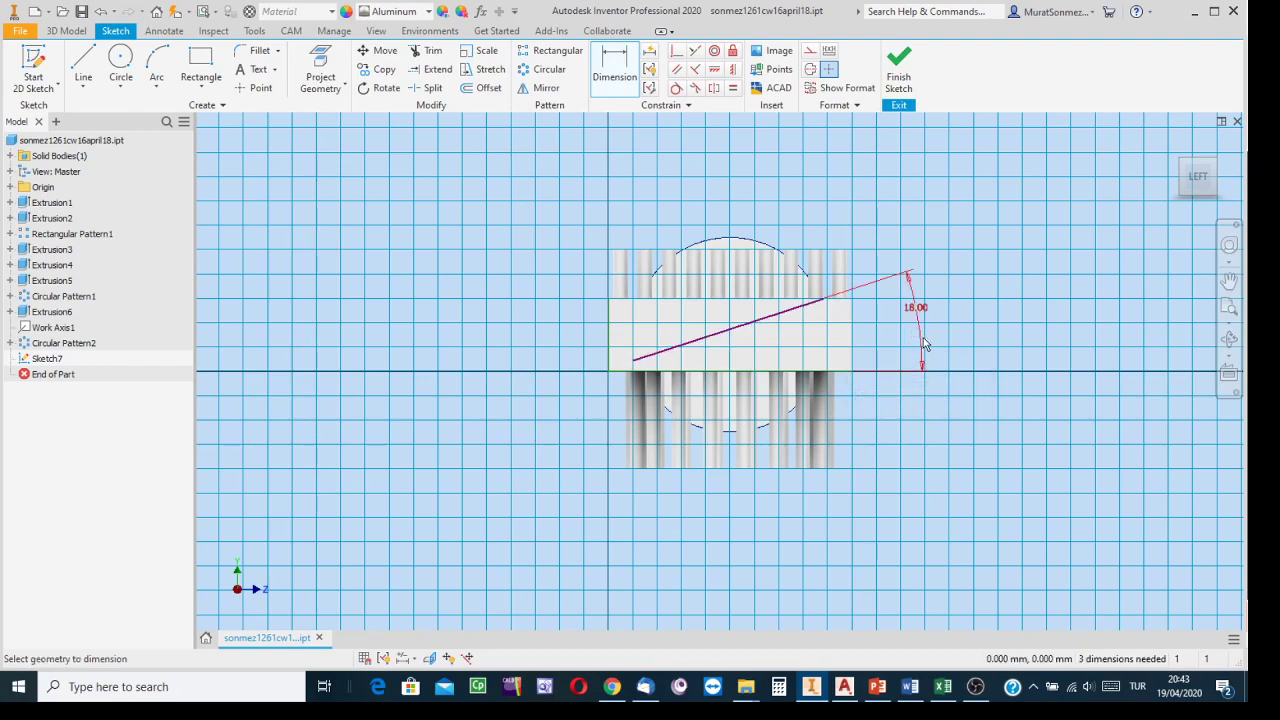
key("Escape")
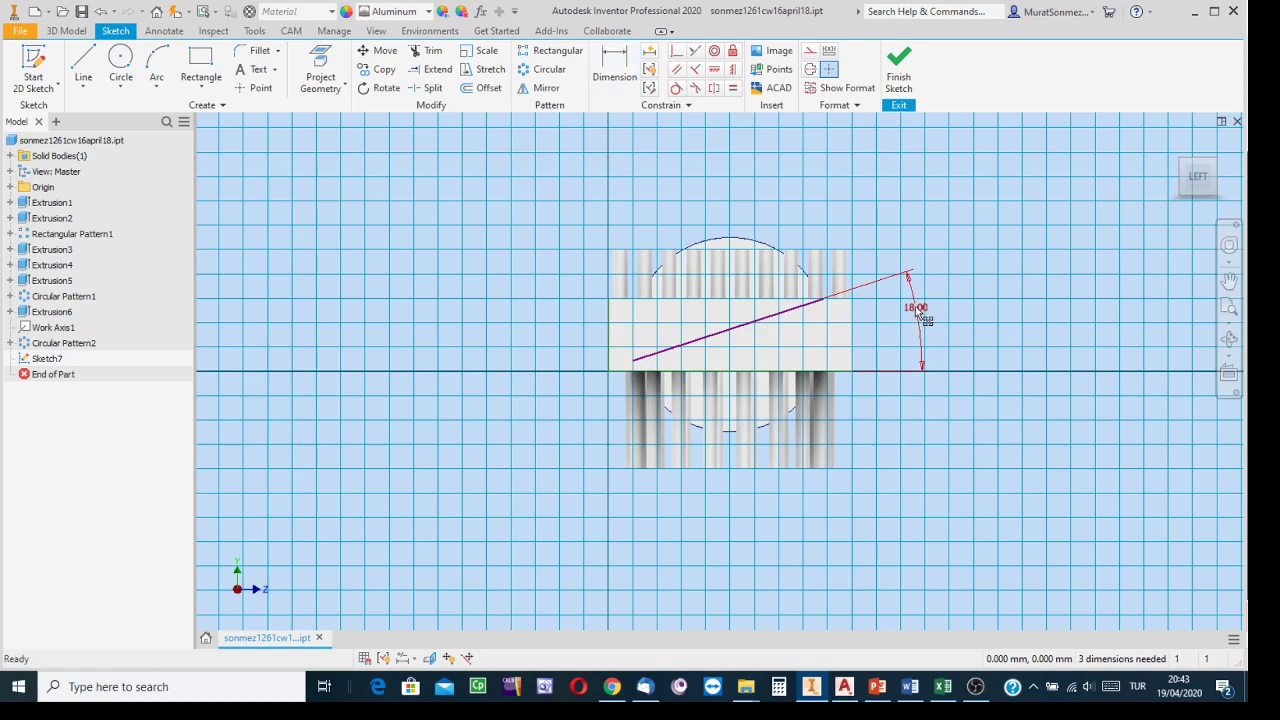
Set the slanted line's angle dimension to 8 degrees
double_click(916, 310)
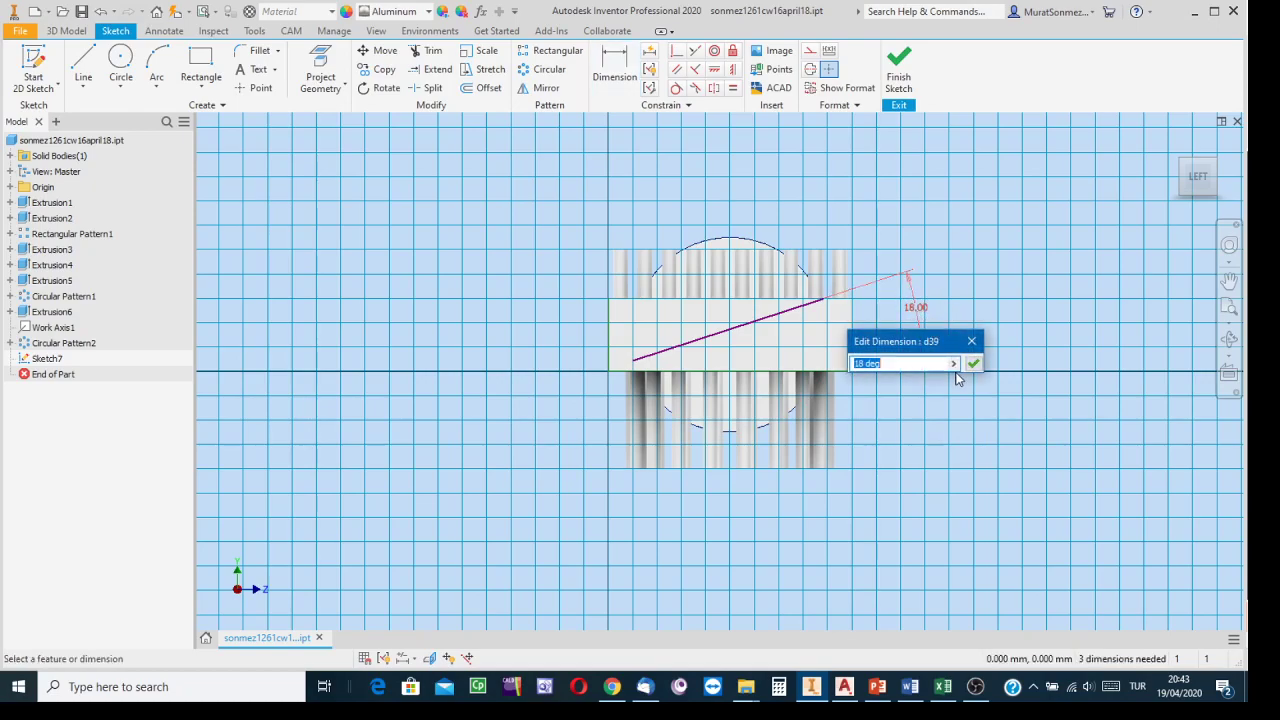
type("8")
key("Return")
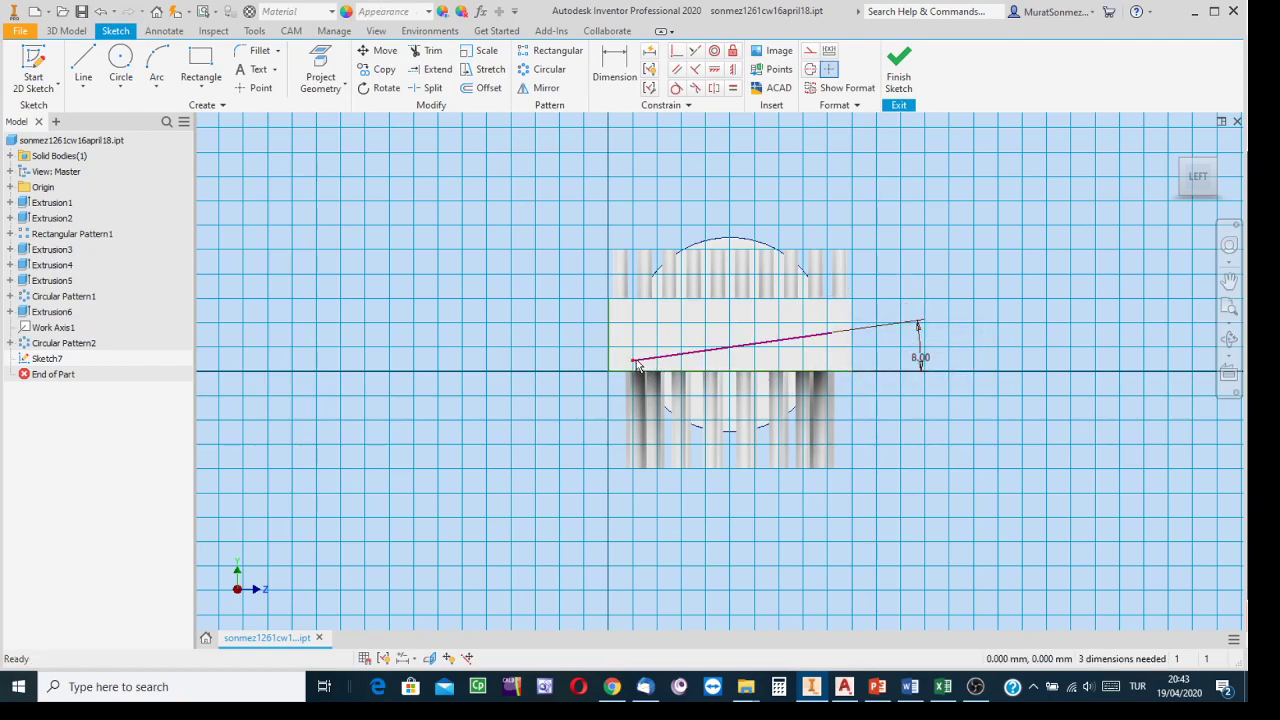
Dimension the horizontal distance from the projected left edge to the slanted line's start point as 15 mm
left_click(613, 72)
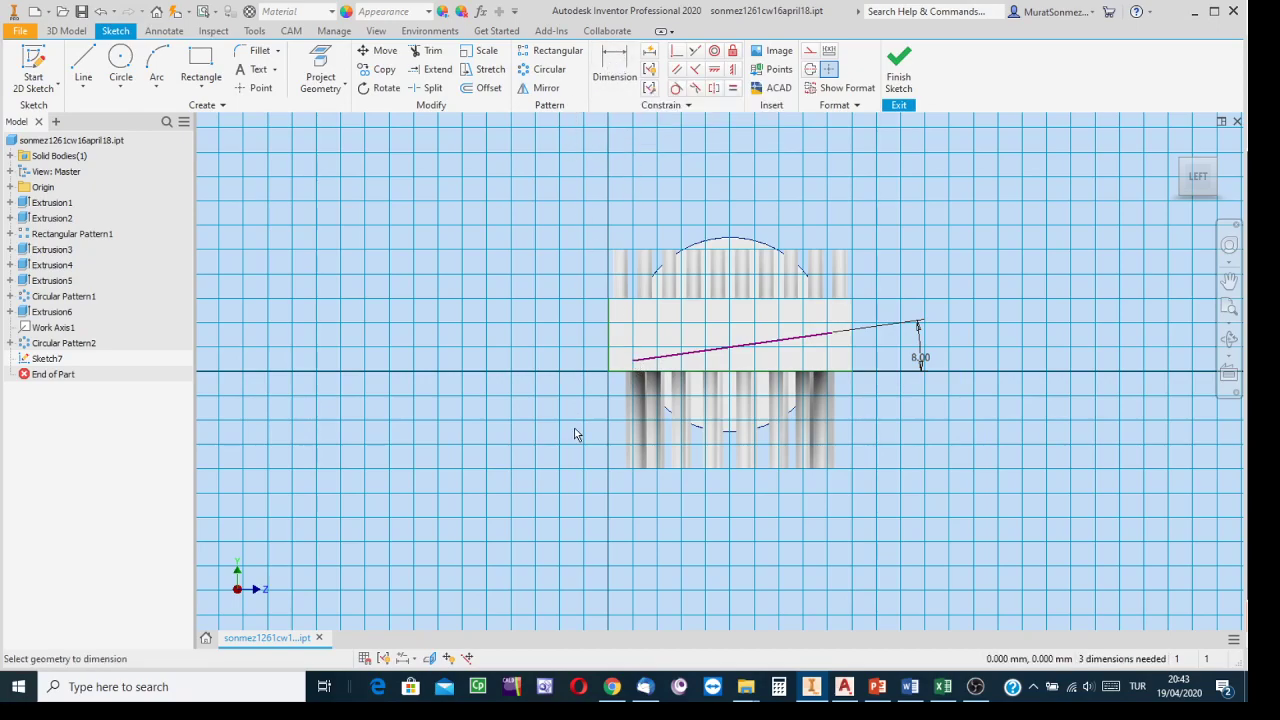
left_click(606, 354)
left_click(632, 361)
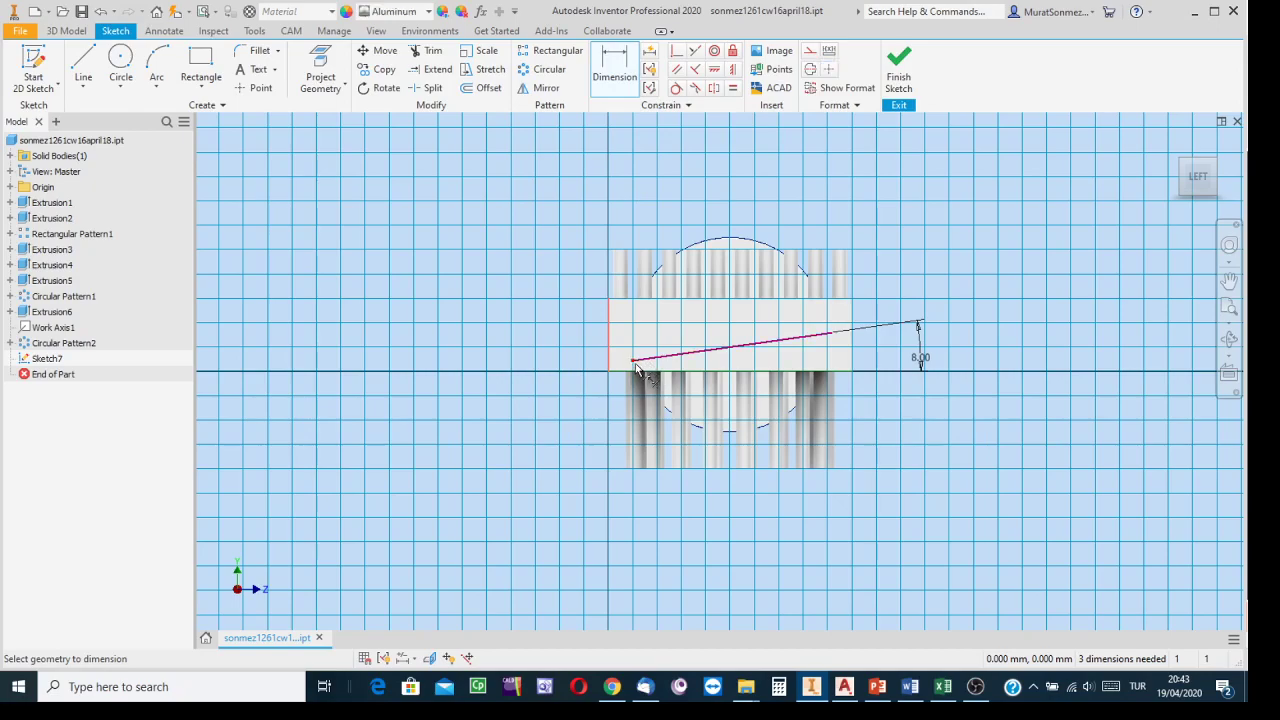
left_click(624, 537)
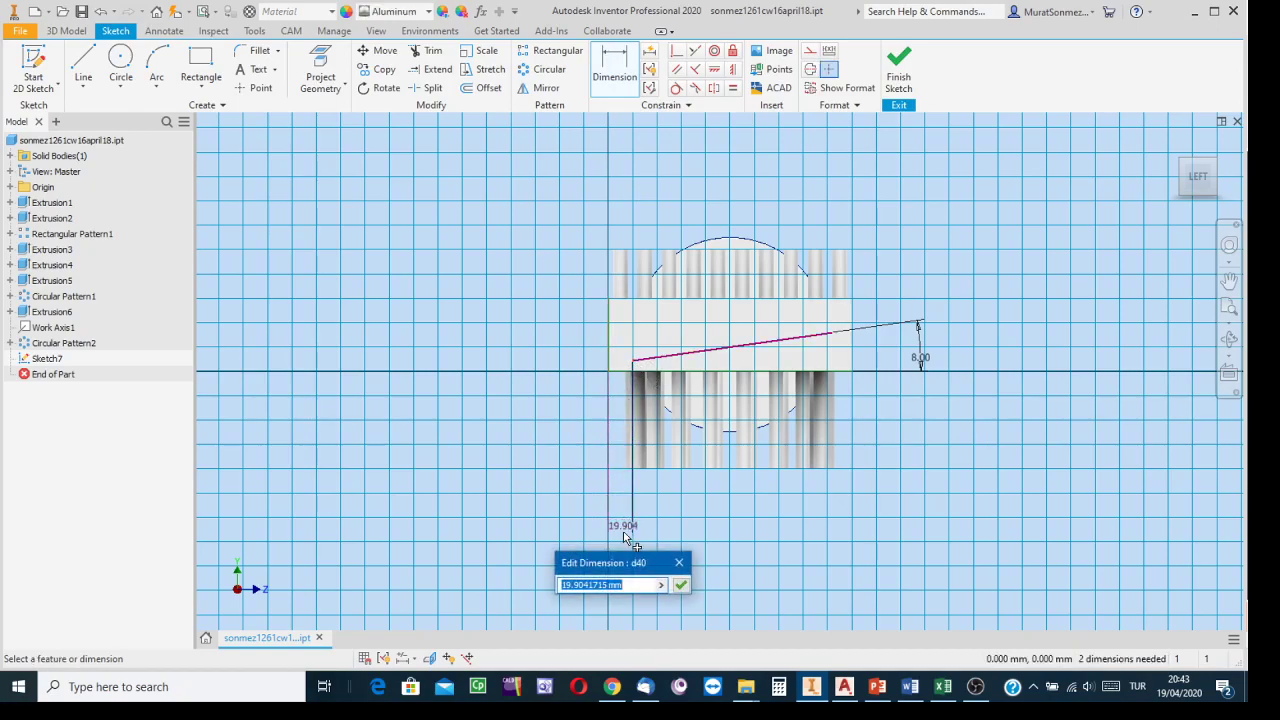
type("15")
key("Return")
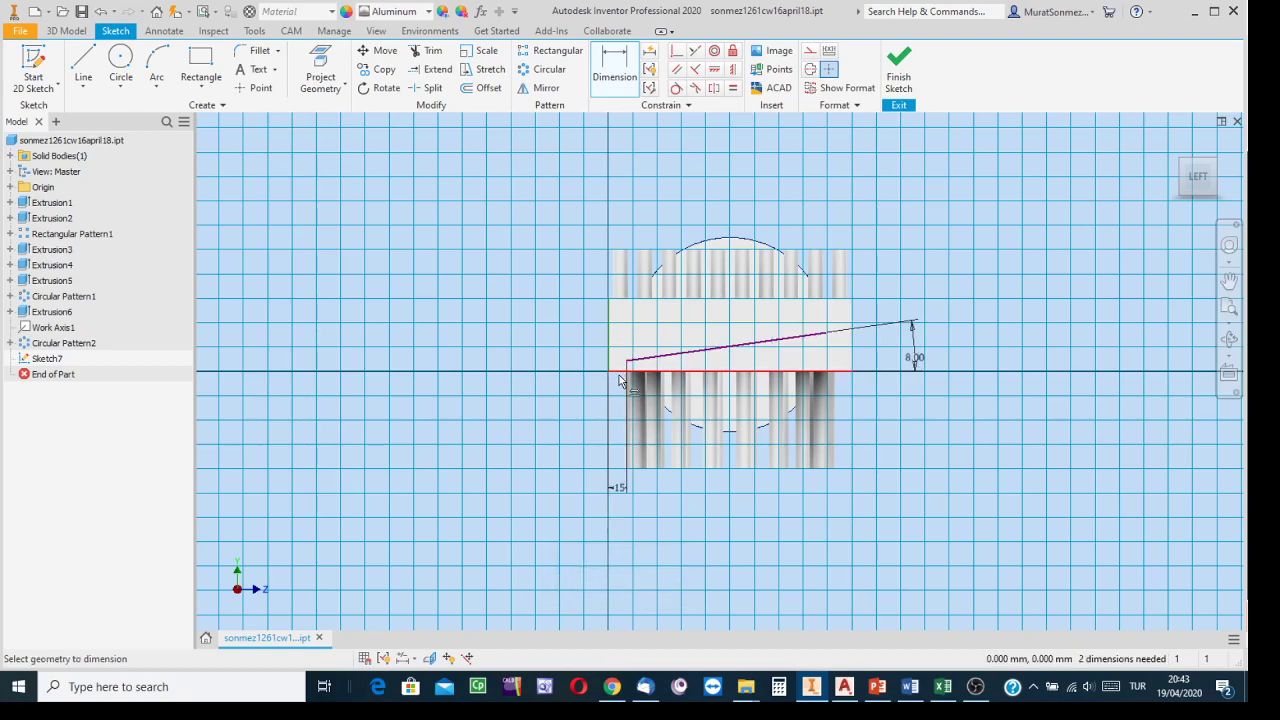
Dimension the vertical distance from the projected bottom edge to the slanted line's start point as 6 mm
scroll(625, 374, "up", 5)
left_click(628, 374)
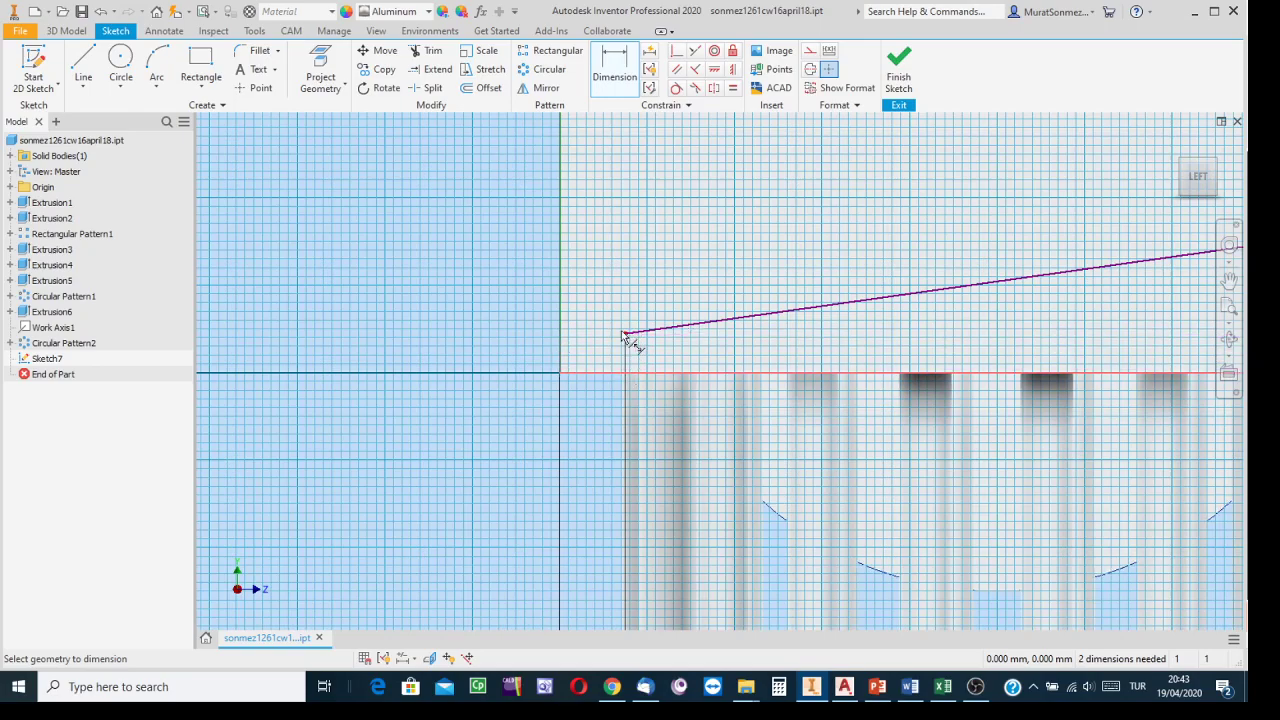
left_click(625, 334)
left_click(501, 360)
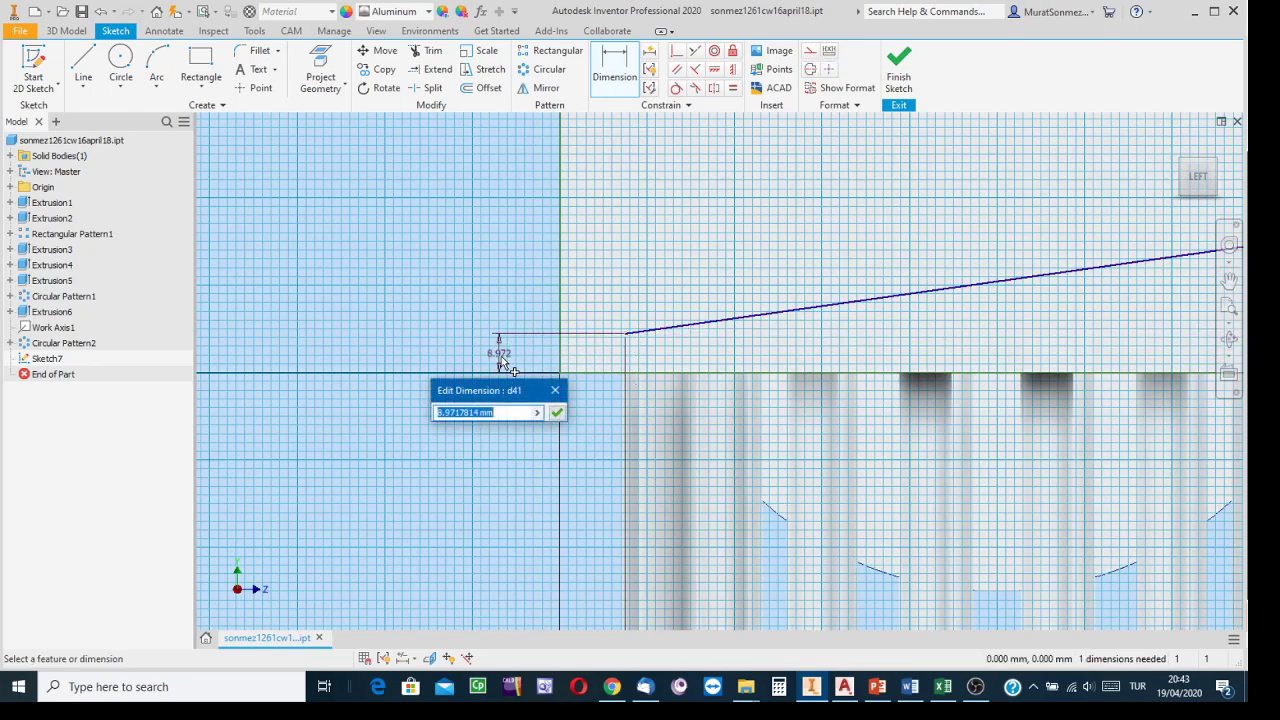
type("6")
key("Return")
Draw a small rectangle about 8 mm high above the slanted line's lower end, near the face's left edge
scroll(744, 256, "down", 5)
mouse_move(744, 256)
middle_mouse_down()
mouse_move(583, 266)
mouse_move(597, 293)
middle_mouse_up()
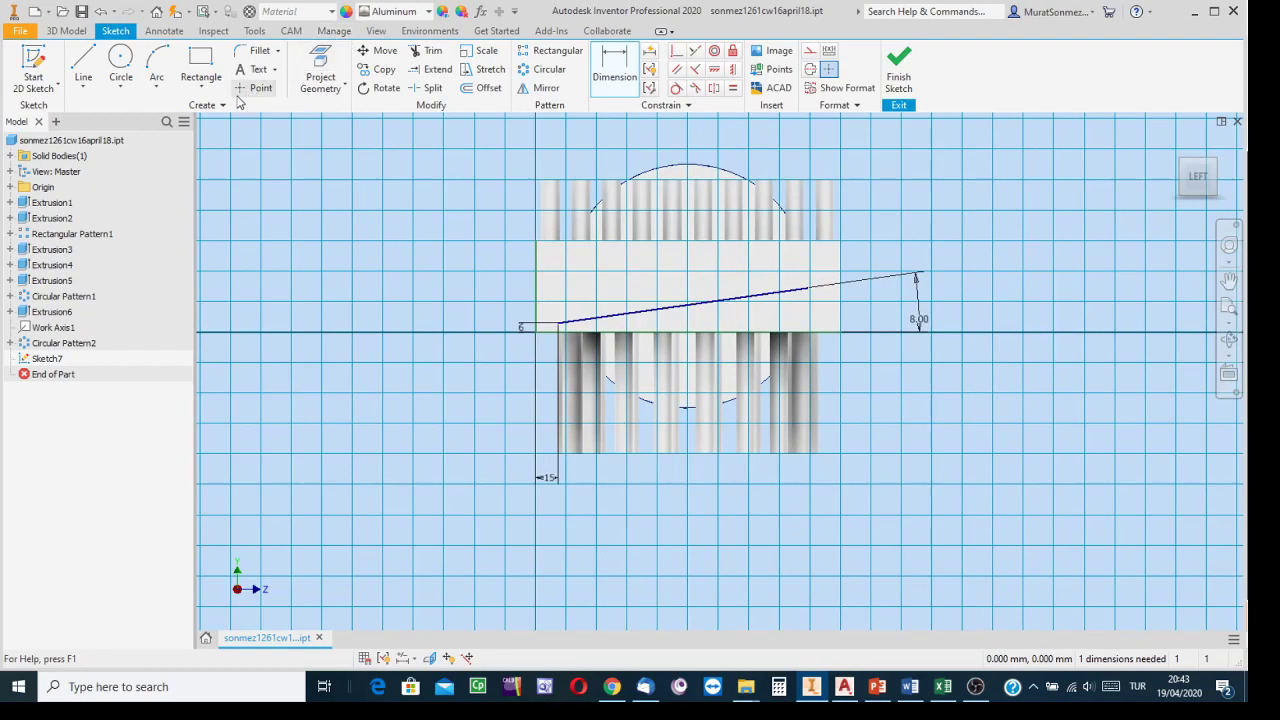
left_click(119, 63)
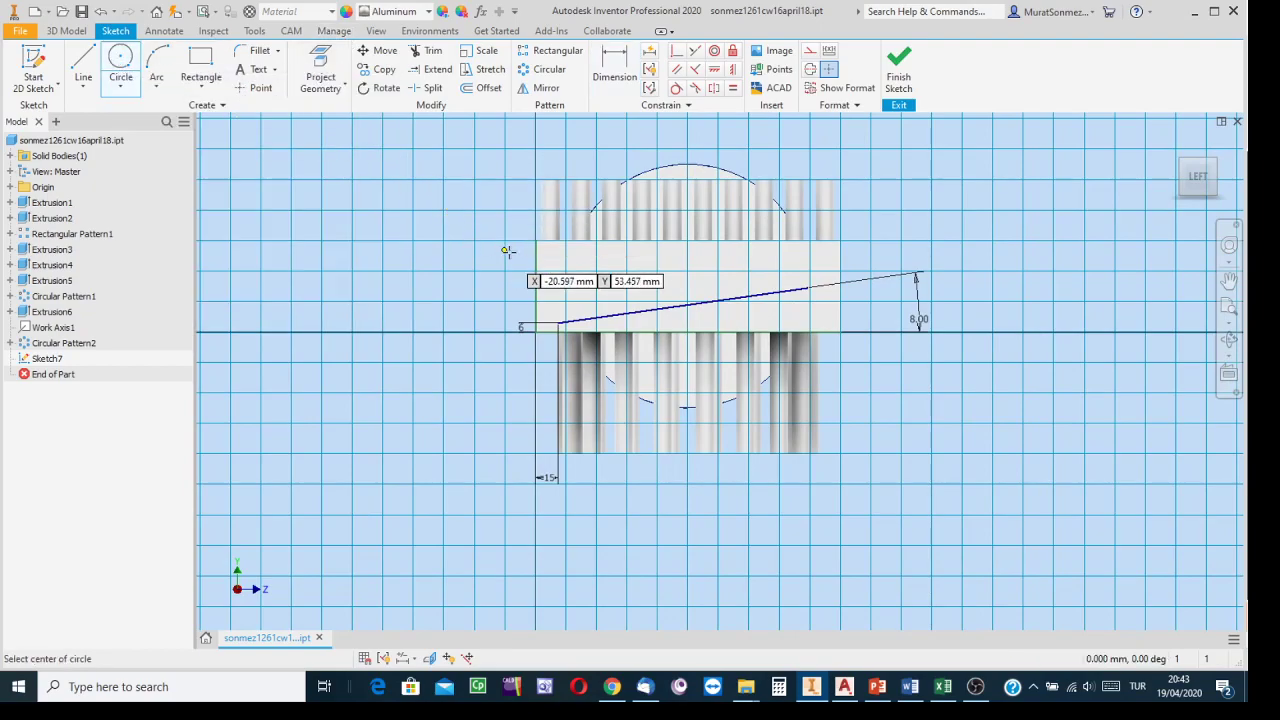
left_click(203, 62)
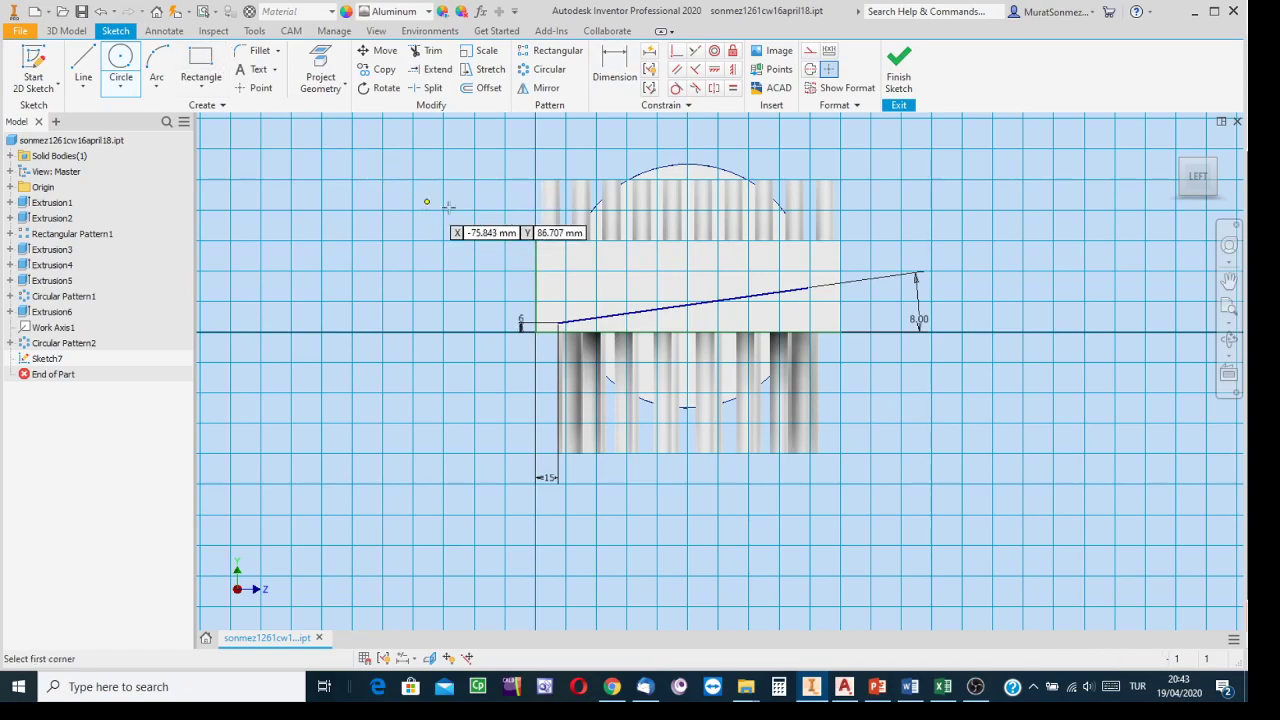
left_click(548, 293)
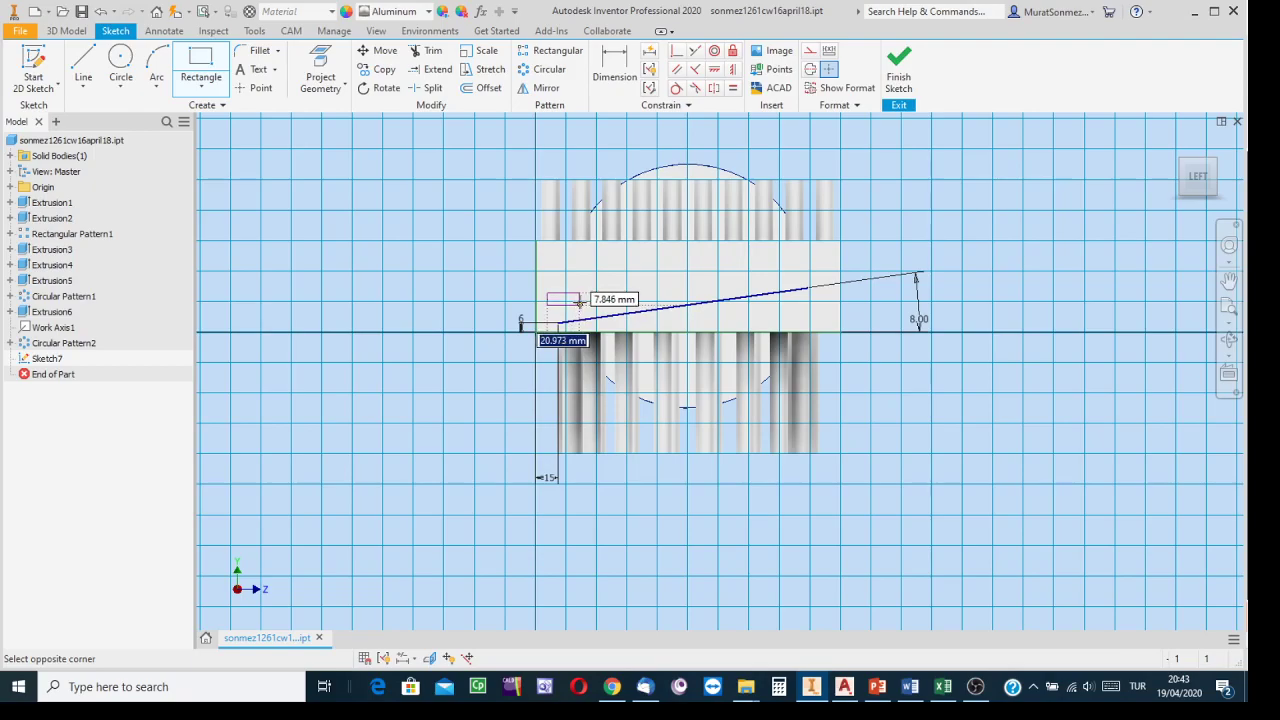
left_click(583, 305)
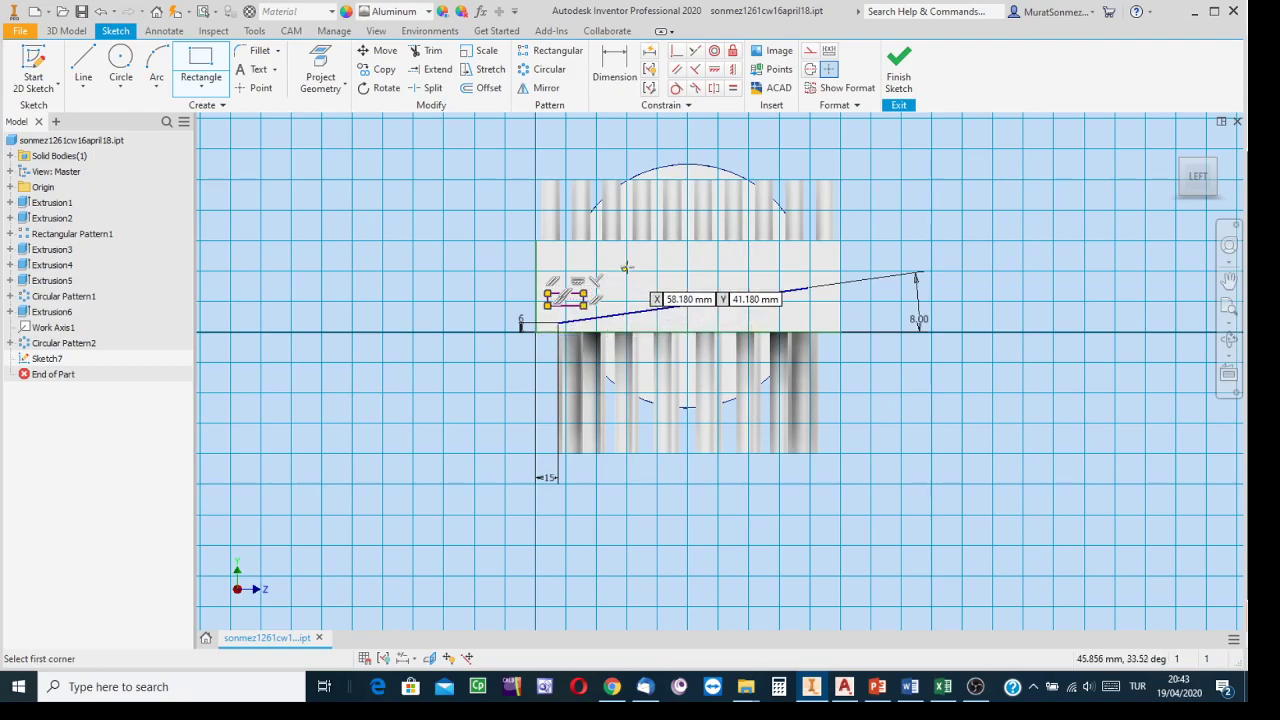
key("Escape")
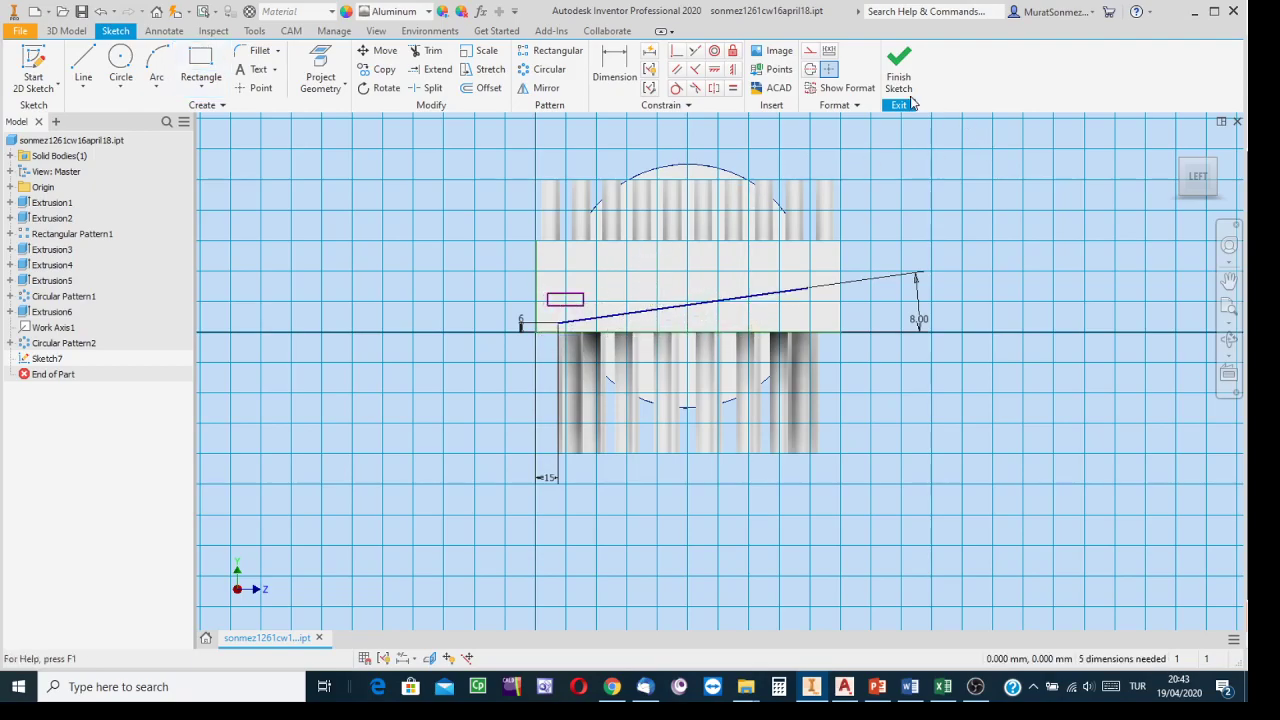
Dimension the horizontal distance from the projected left edge to the small rectangle's left side as 6 mm
left_click(614, 66)
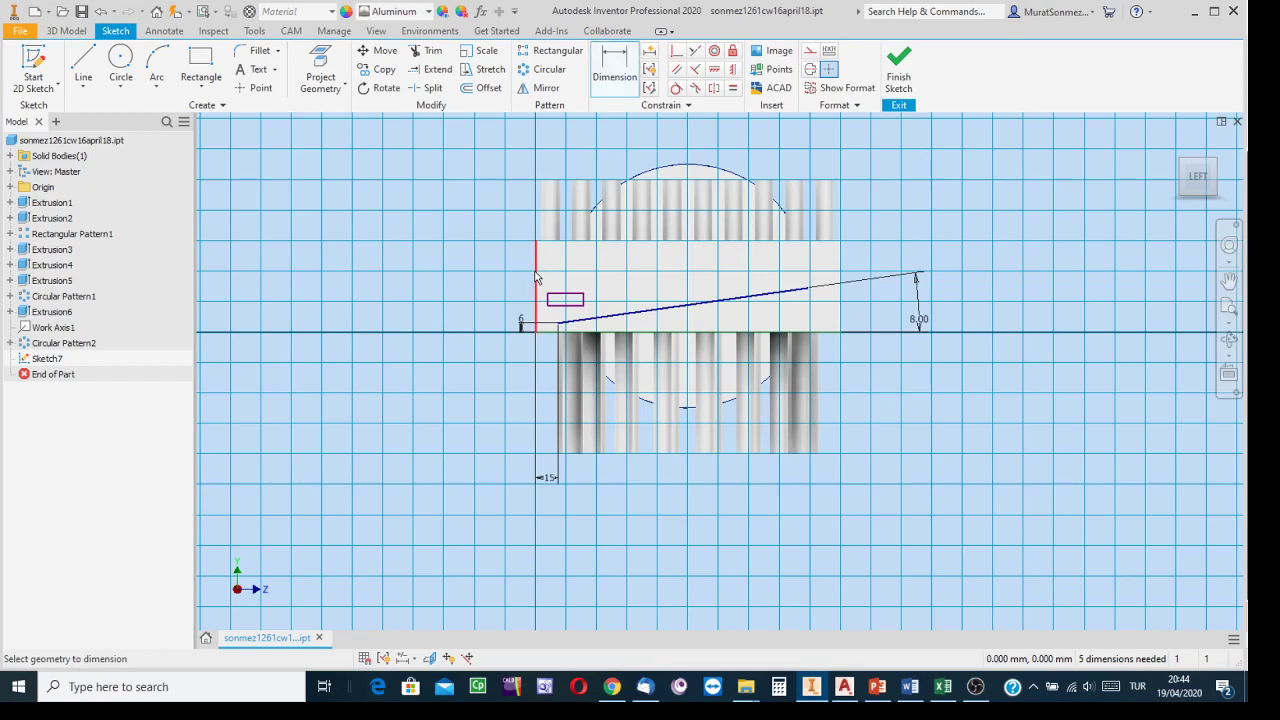
scroll(536, 282, "up", 3)
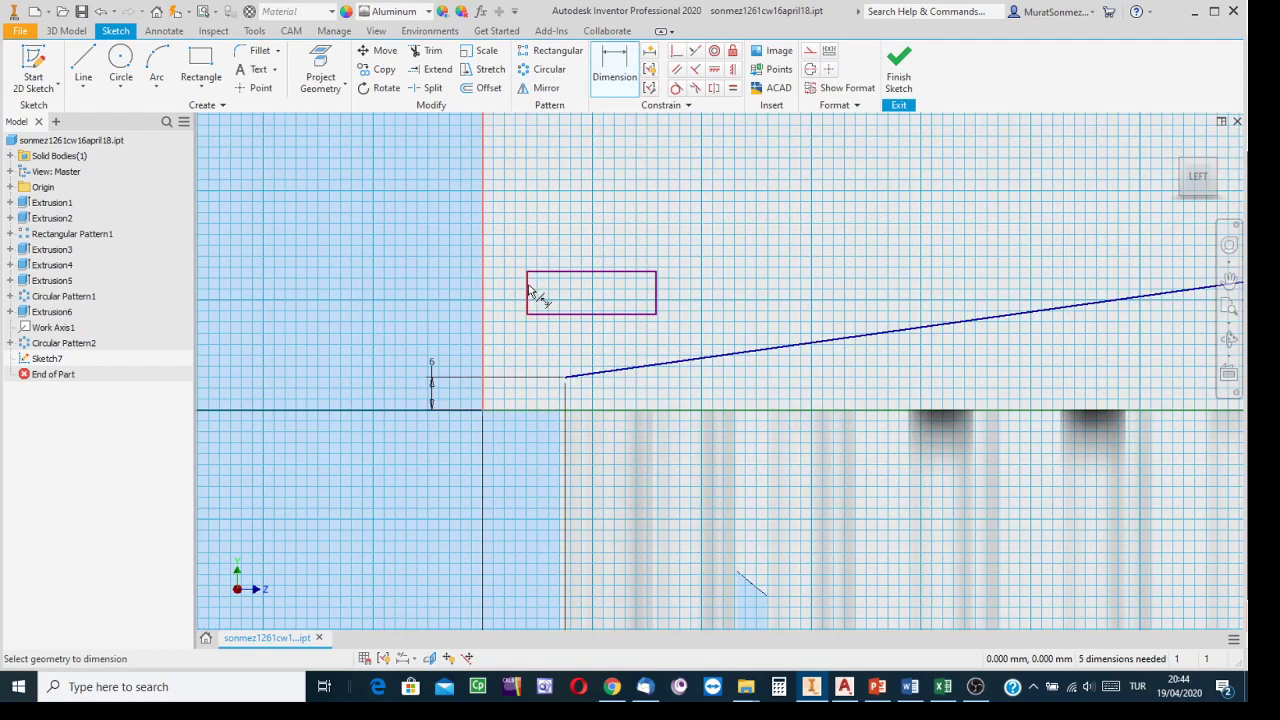
left_click(520, 349)
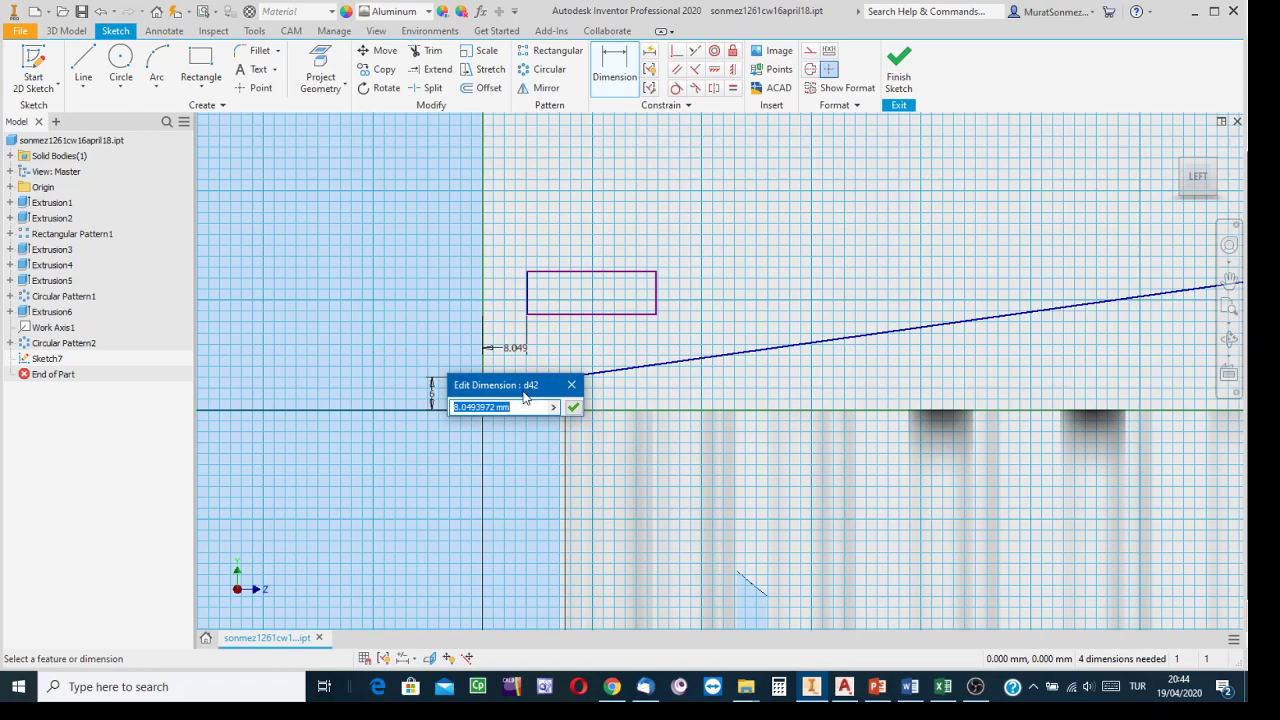
type("6")
key("Return")
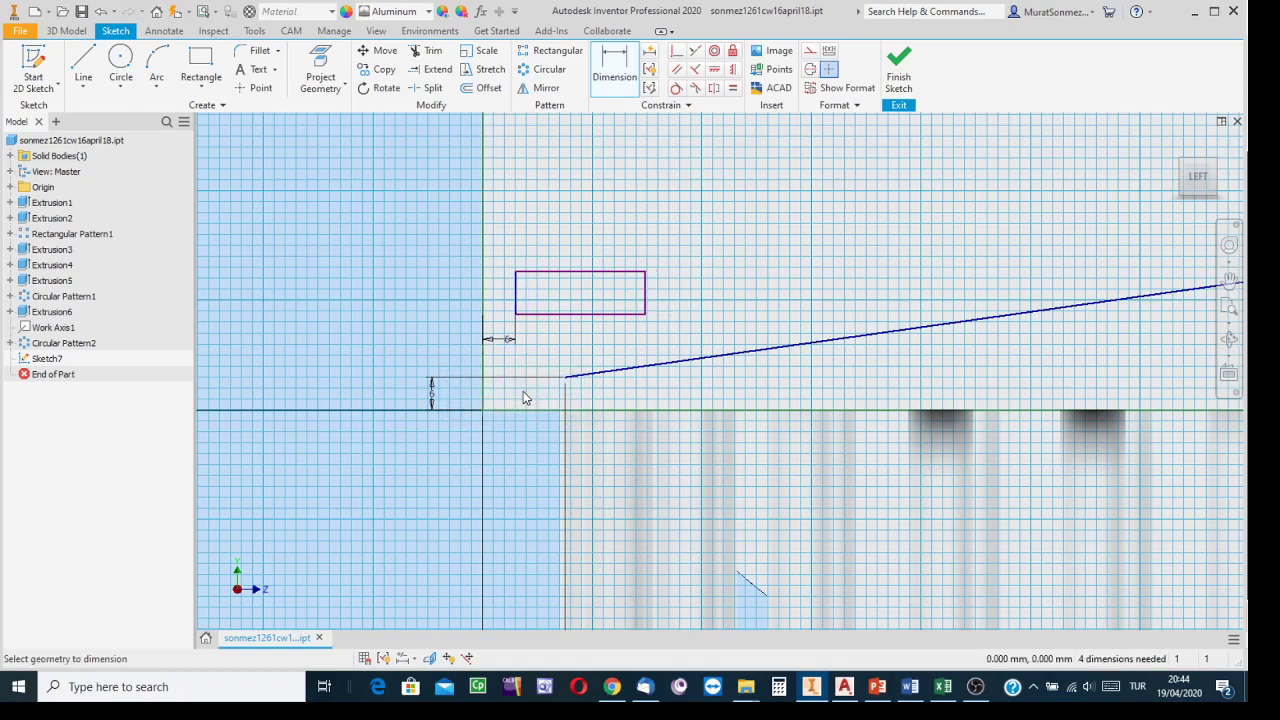
Dimension the vertical distance from the projected bottom edge to the small rectangle's lower side as 15 mm
left_click(513, 411)
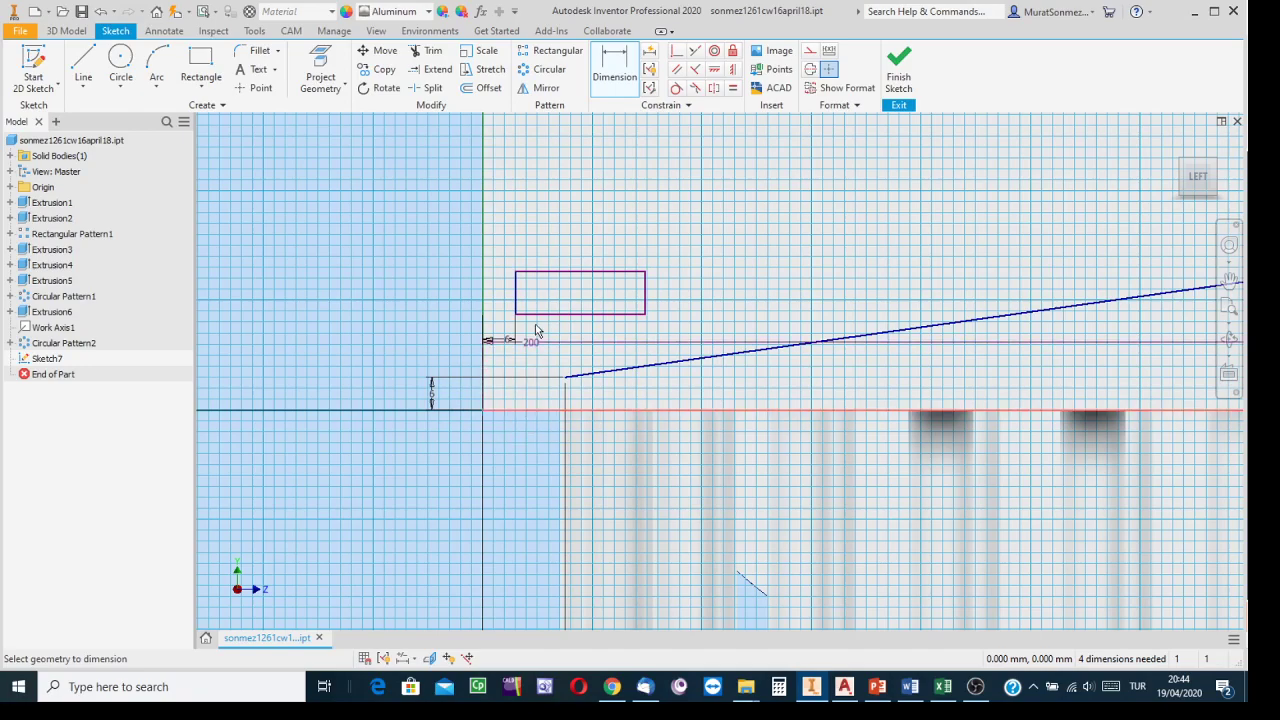
left_click(540, 315)
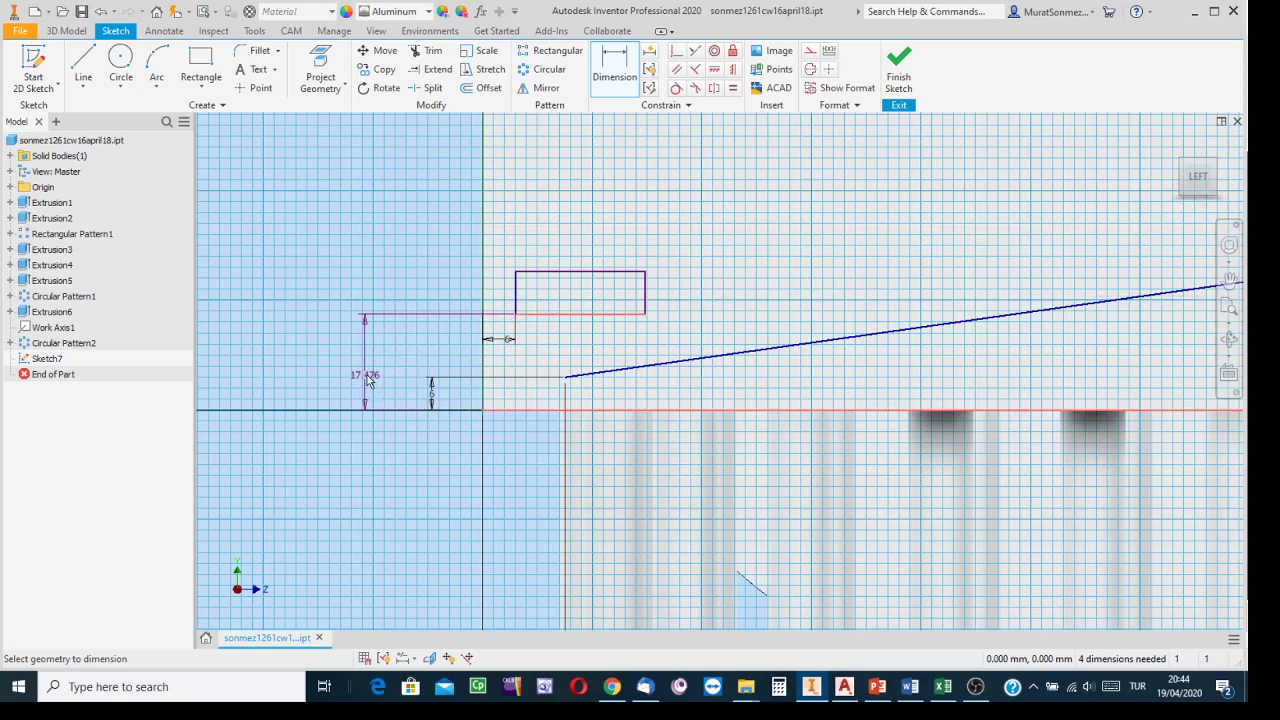
left_click(369, 378)
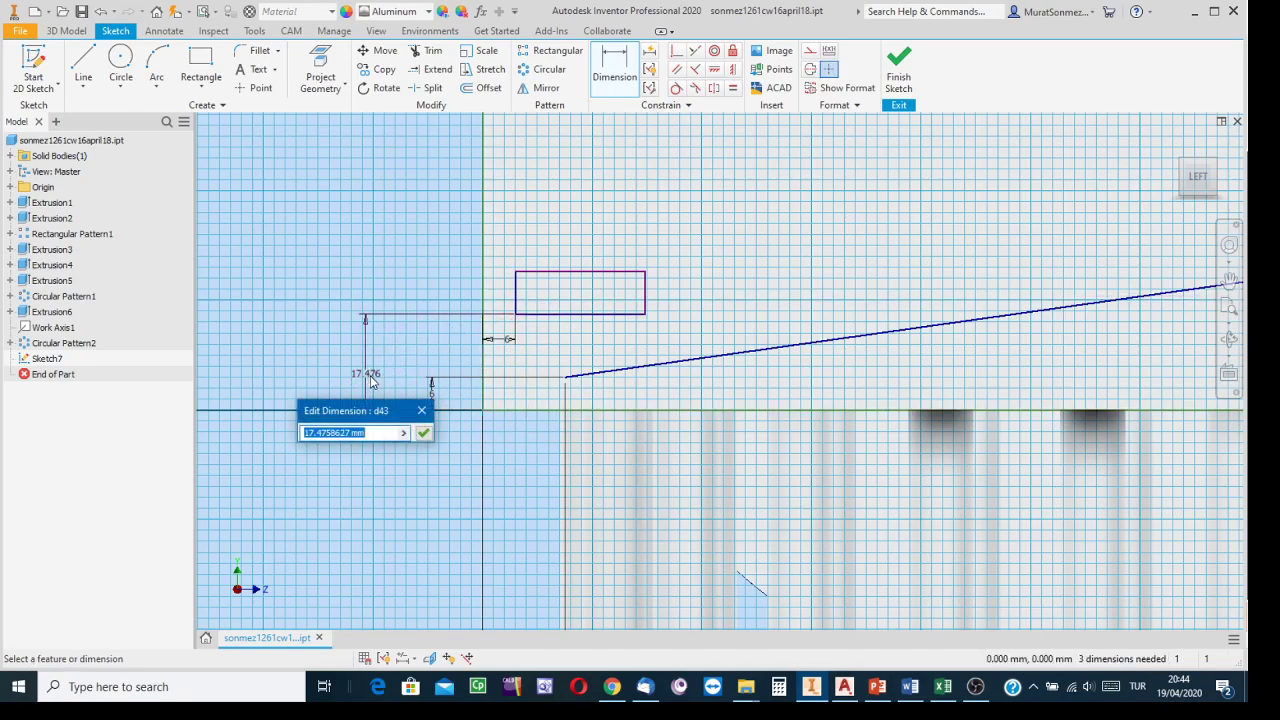
type("15")
key("Return")
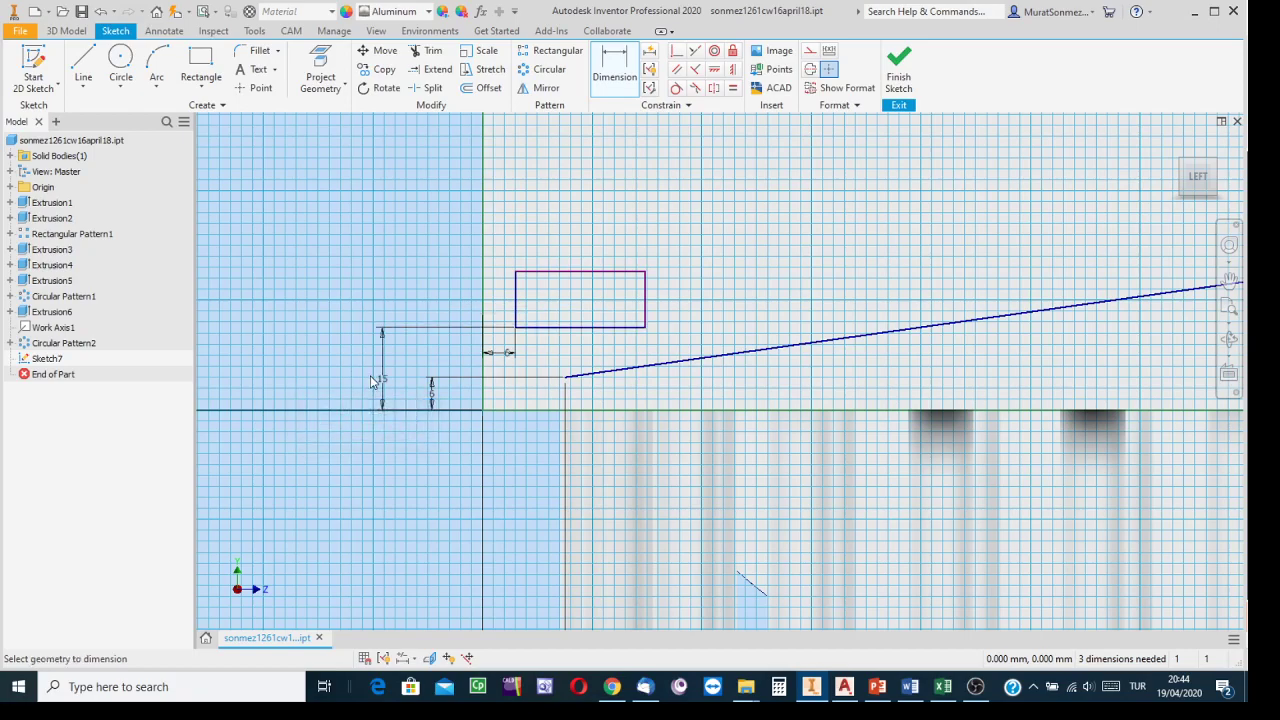
Dimension the small rectangle's width as 20 mm
left_click(517, 296)
left_click(646, 302)
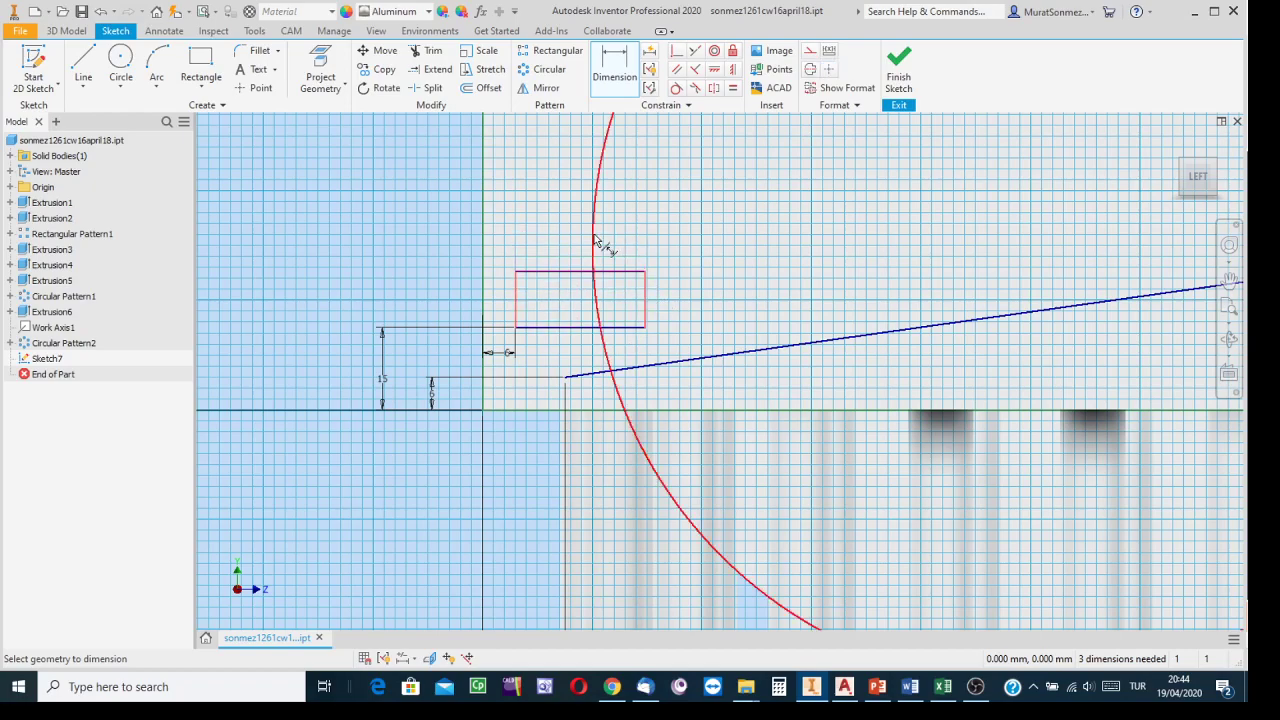
left_click(595, 240)
key("Escape")
key("d")
left_click(527, 272)
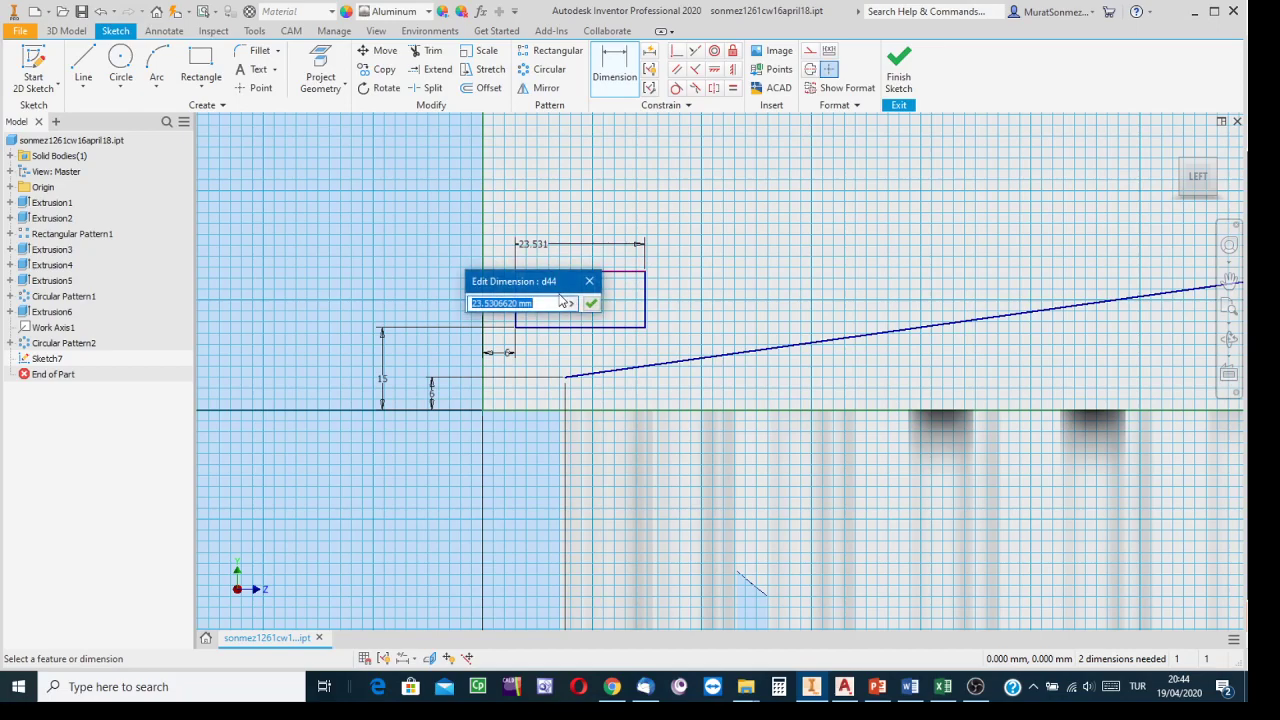
type("20")
key("Return")
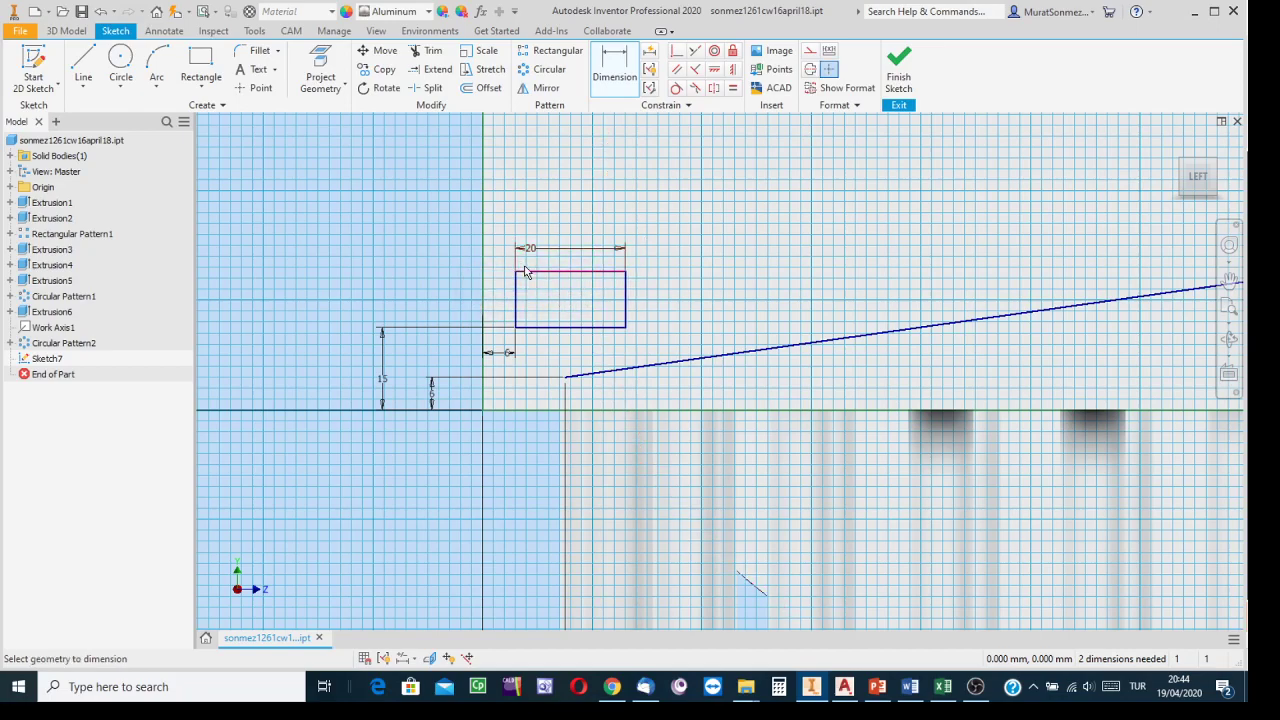
Dimension the small rectangle's height between its upper and lower sides as 8 mm
left_click(537, 329)
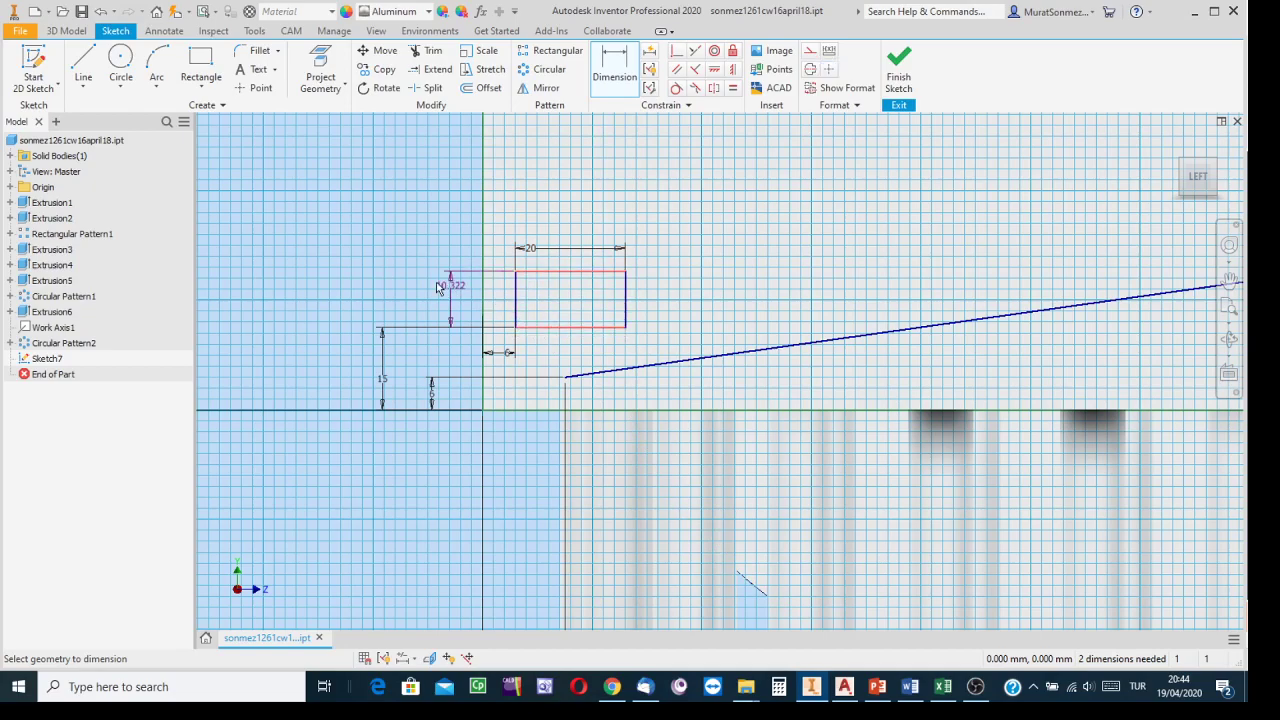
left_click(410, 294)
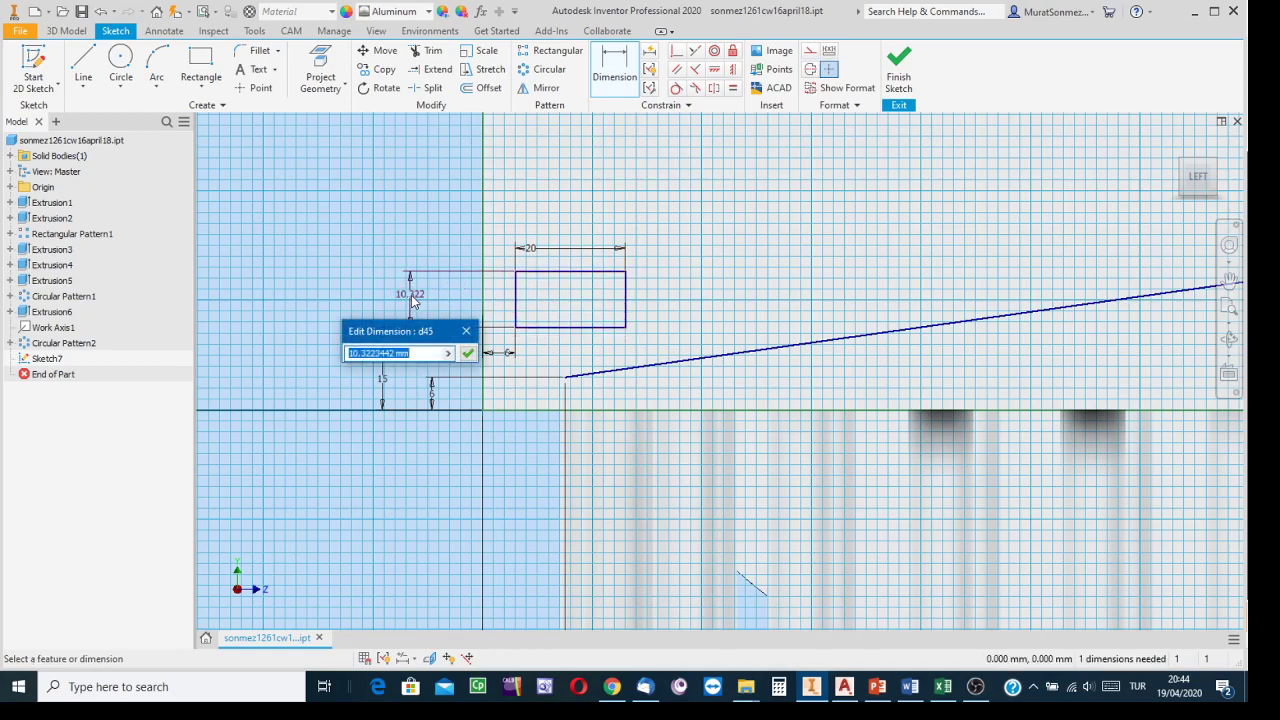
type("8")
key("Return")
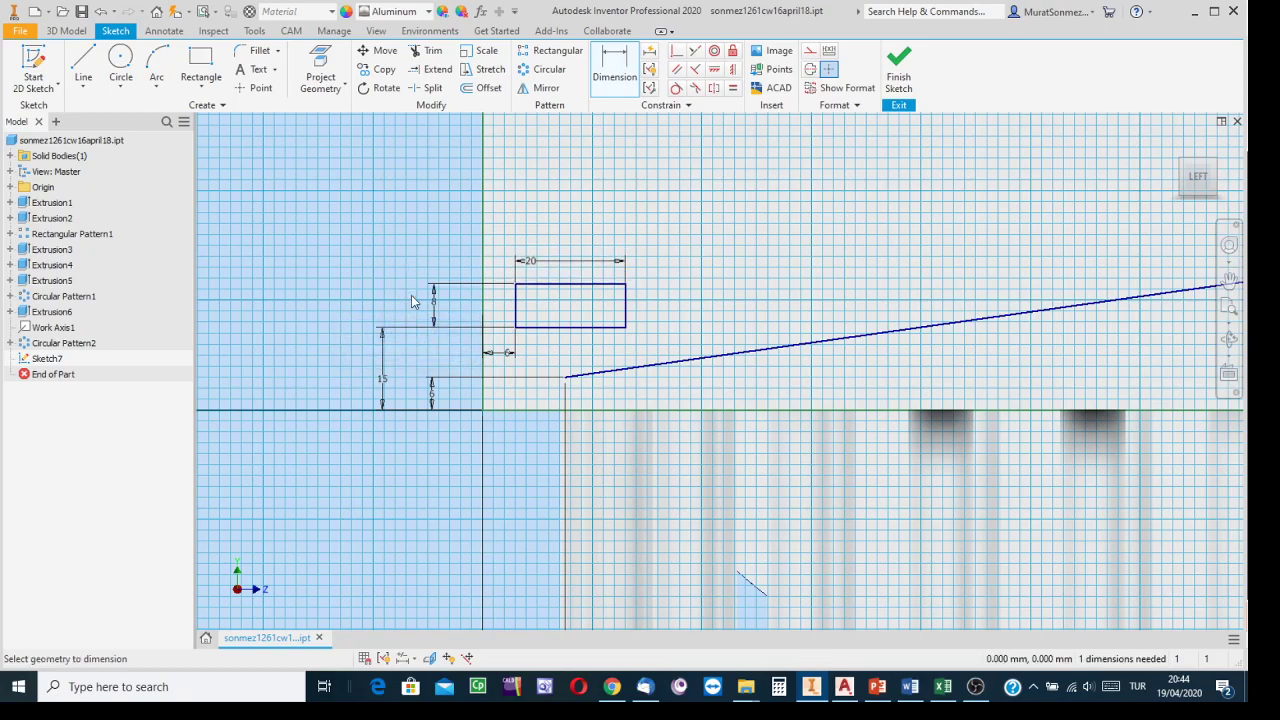
Finish the sketch and extrude the small rectangle outward from the block's side face by 60 mm
left_click(898, 66)
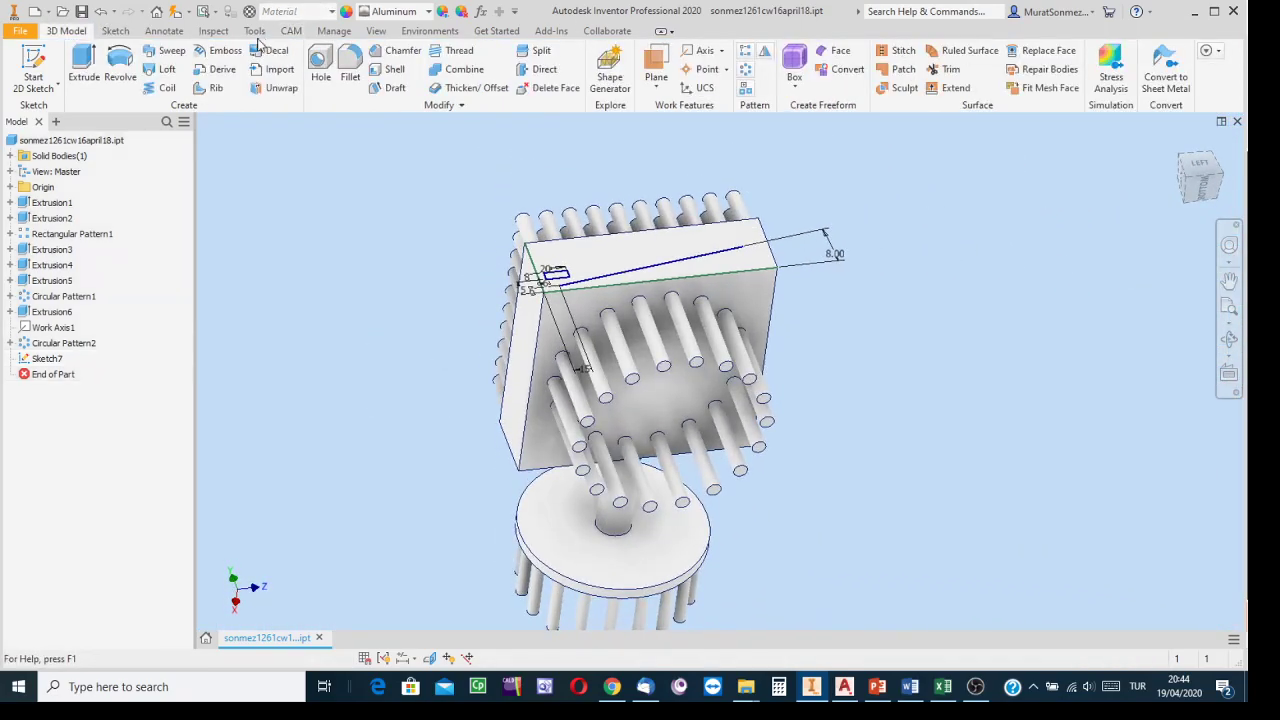
left_click(84, 66)
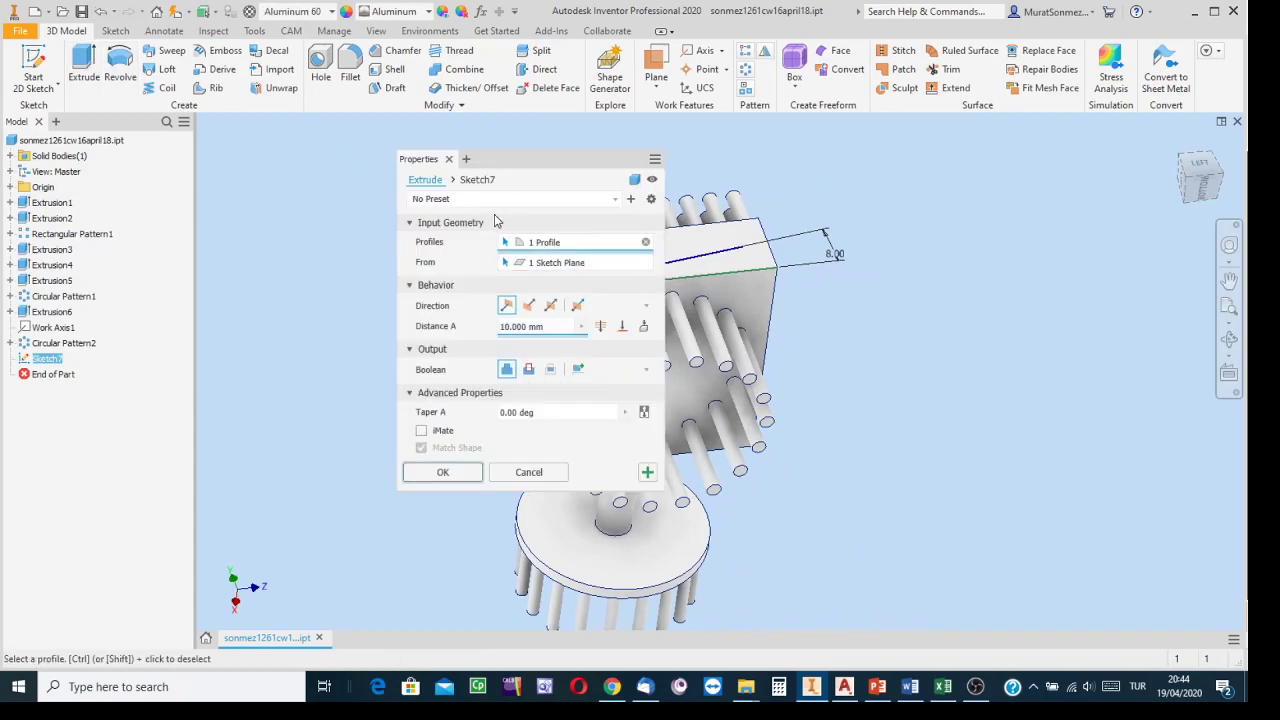
left_click_drag(573, 158, 999, 182)
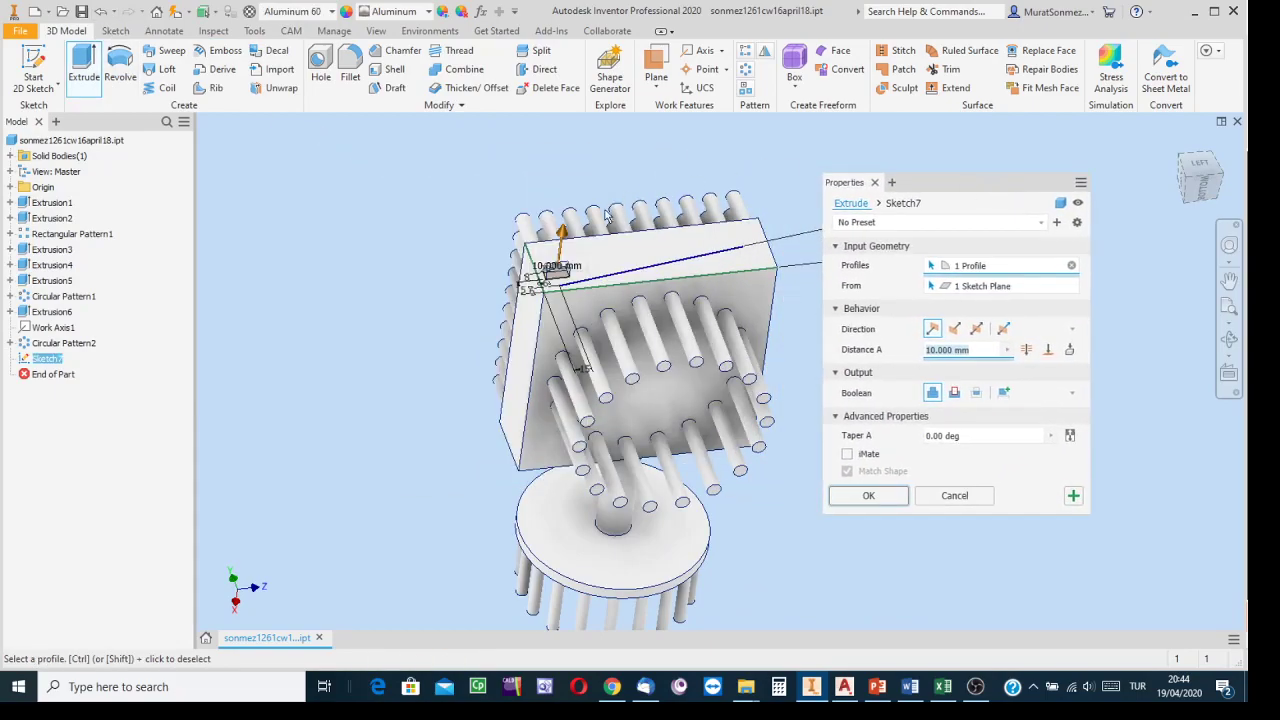
left_click_drag(562, 232, 582, 196)
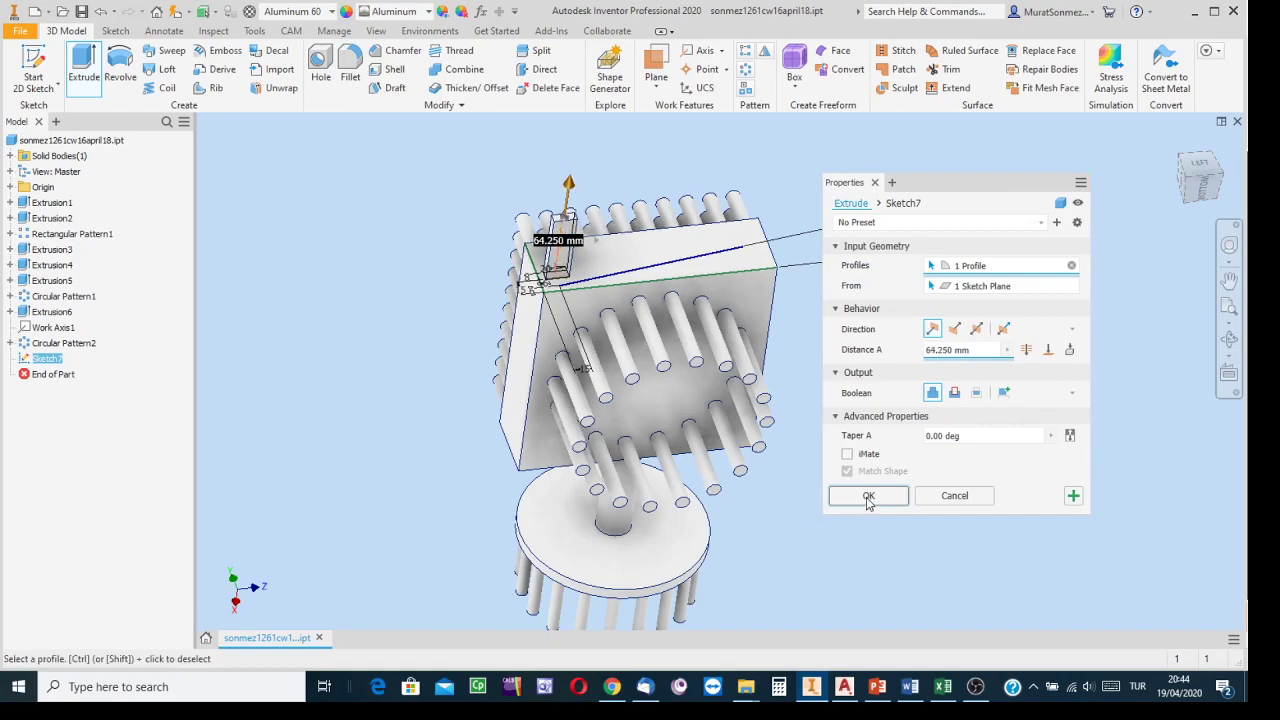
left_click(974, 349)
type("60")
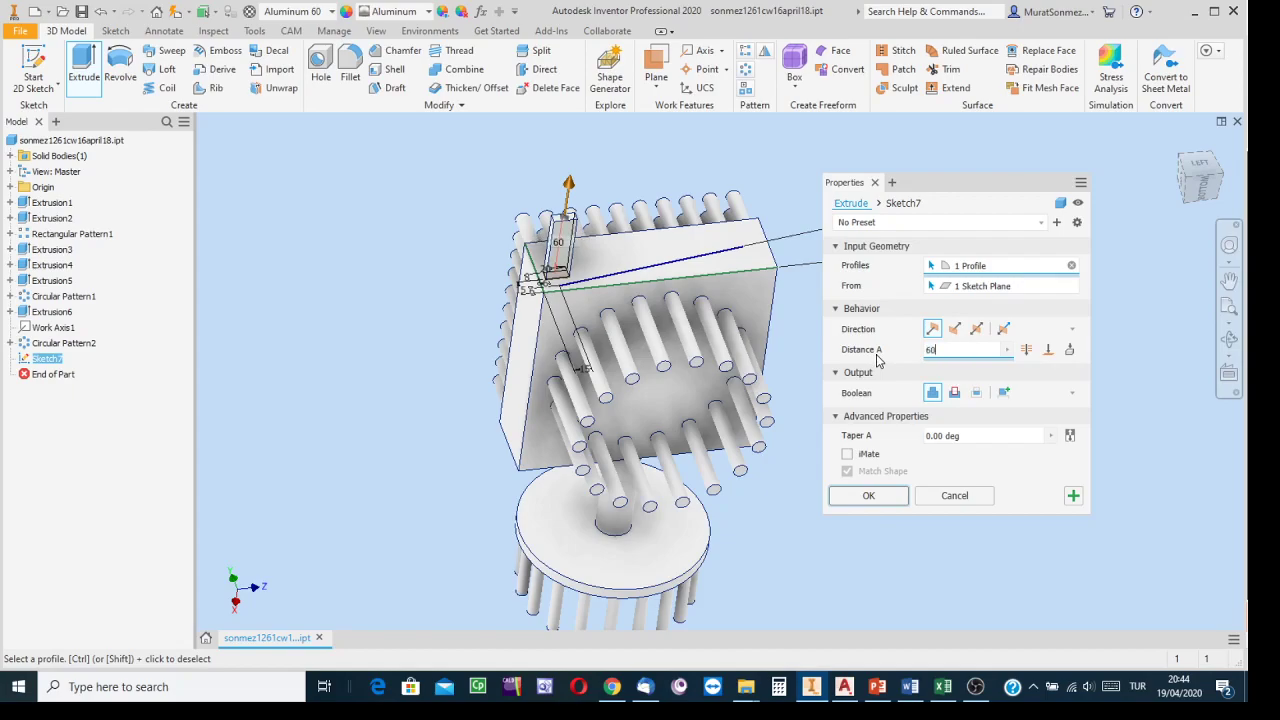
left_click(884, 500)
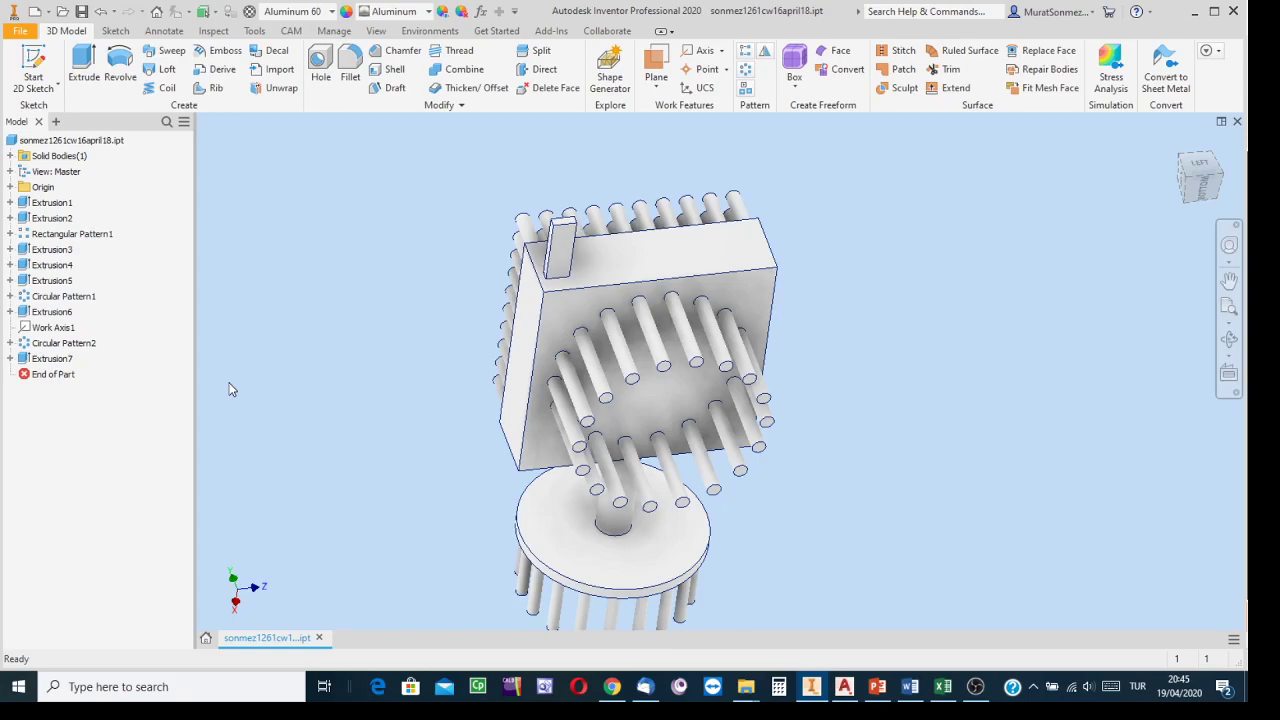
Make the sketch used by the new bar extrusion visible again so its slanted line can be selected
left_click(11, 358)
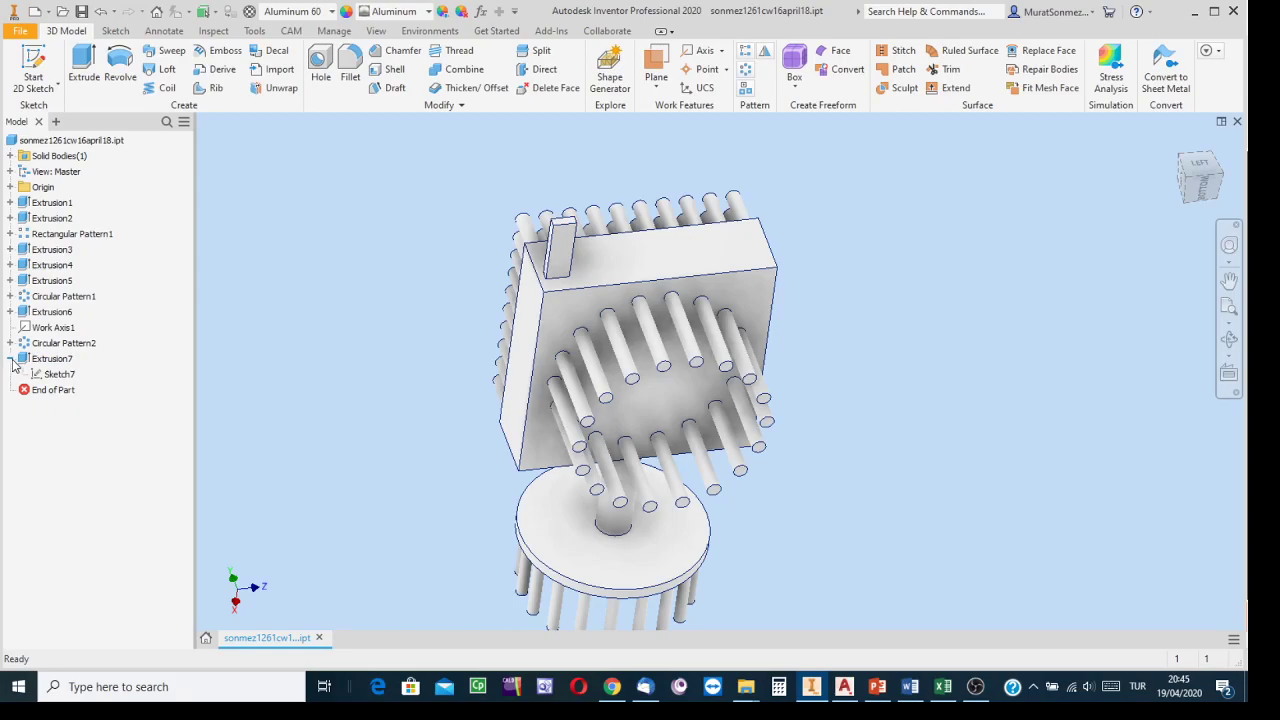
right_click(55, 377)
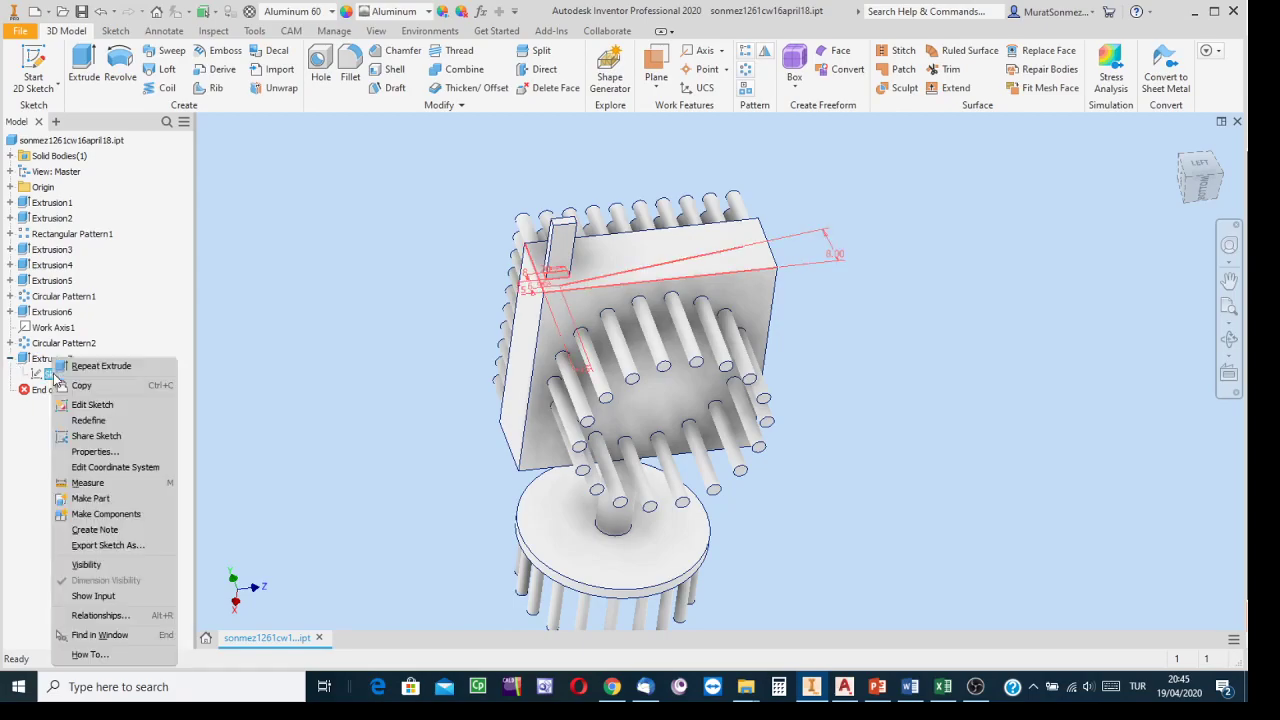
left_click(81, 567)
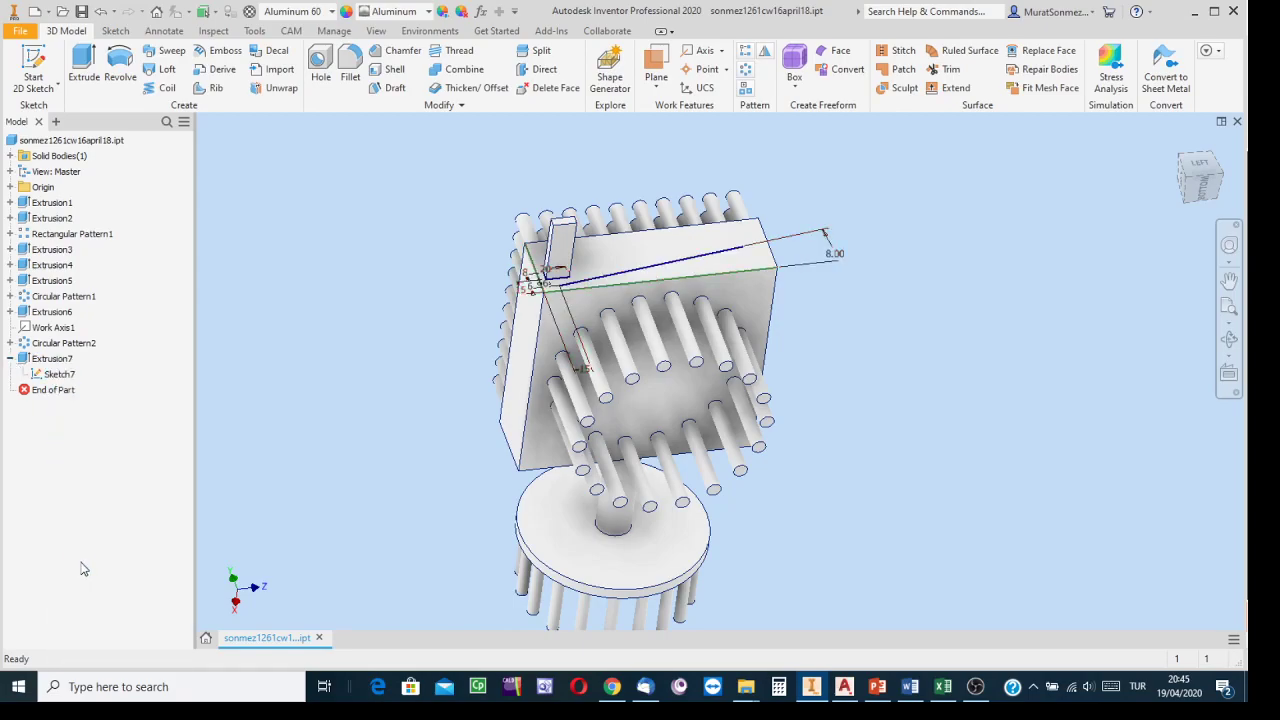
middle_click_drag(1006, 209, 851, 349)
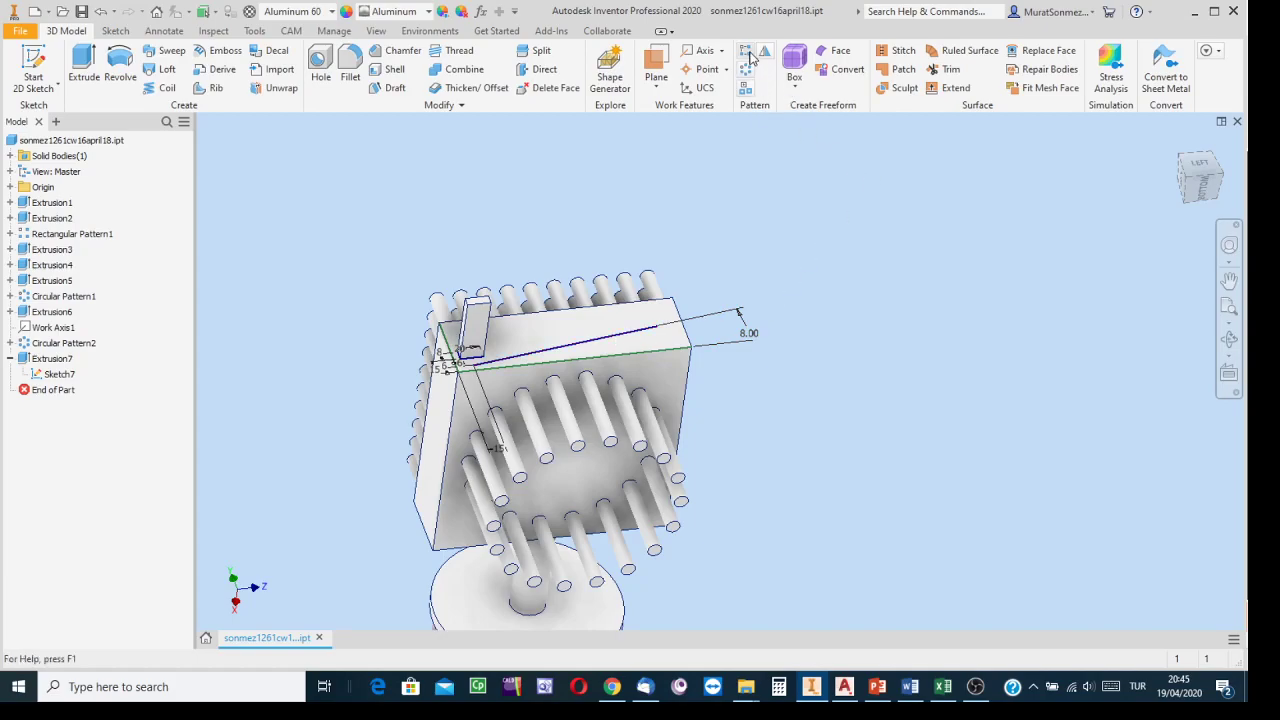
Switch to AutoCAD, view the available array types including Path Array, and return to Inventor
left_click(843, 686)
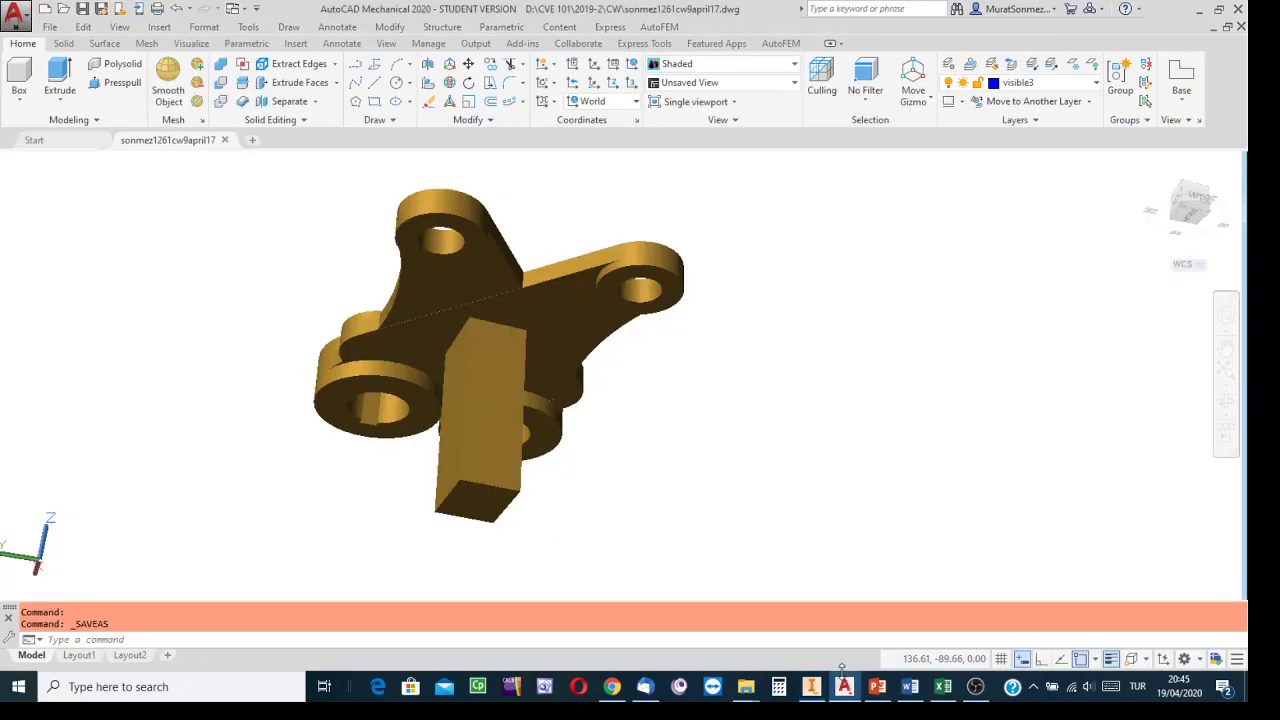
left_click(522, 103)
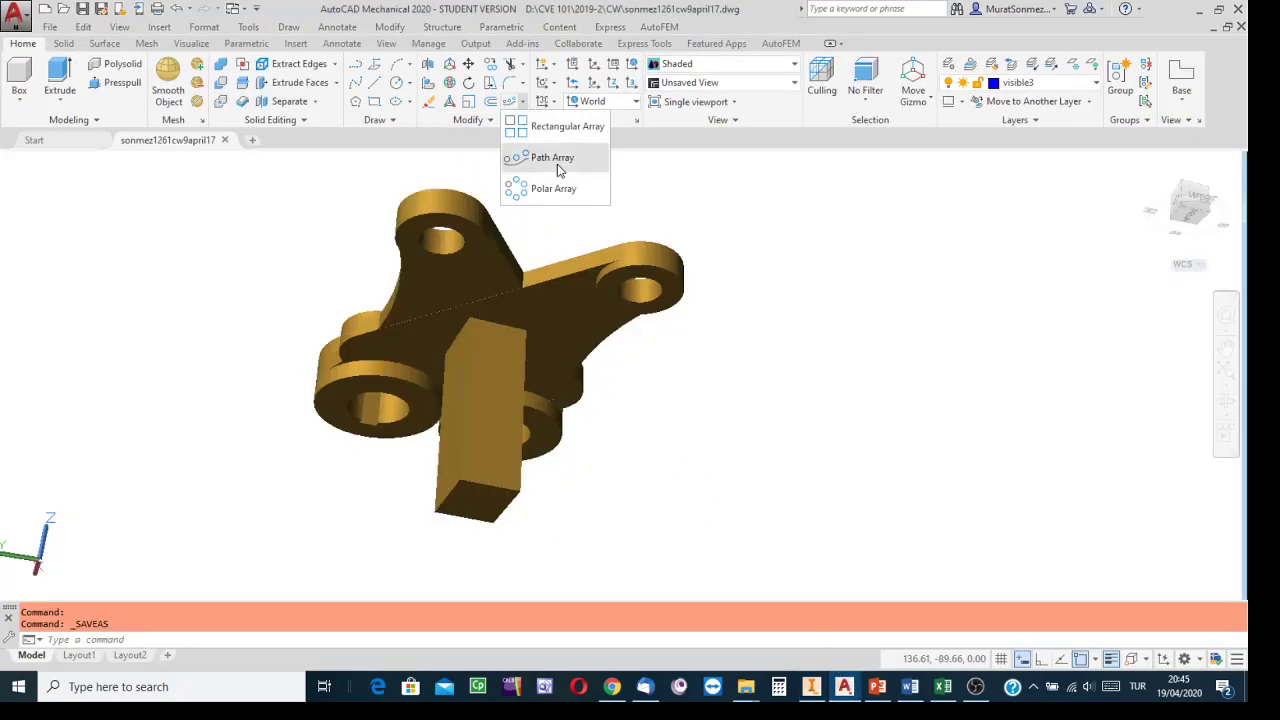
left_click(713, 273)
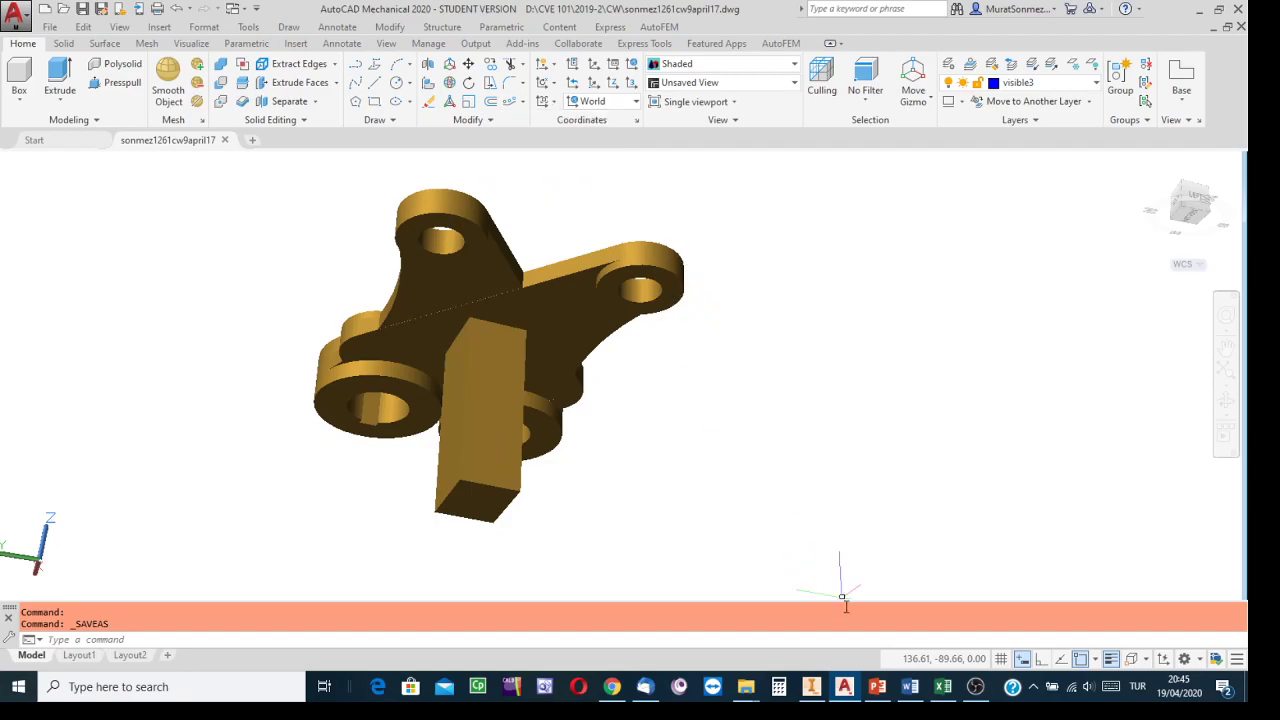
left_click(876, 686)
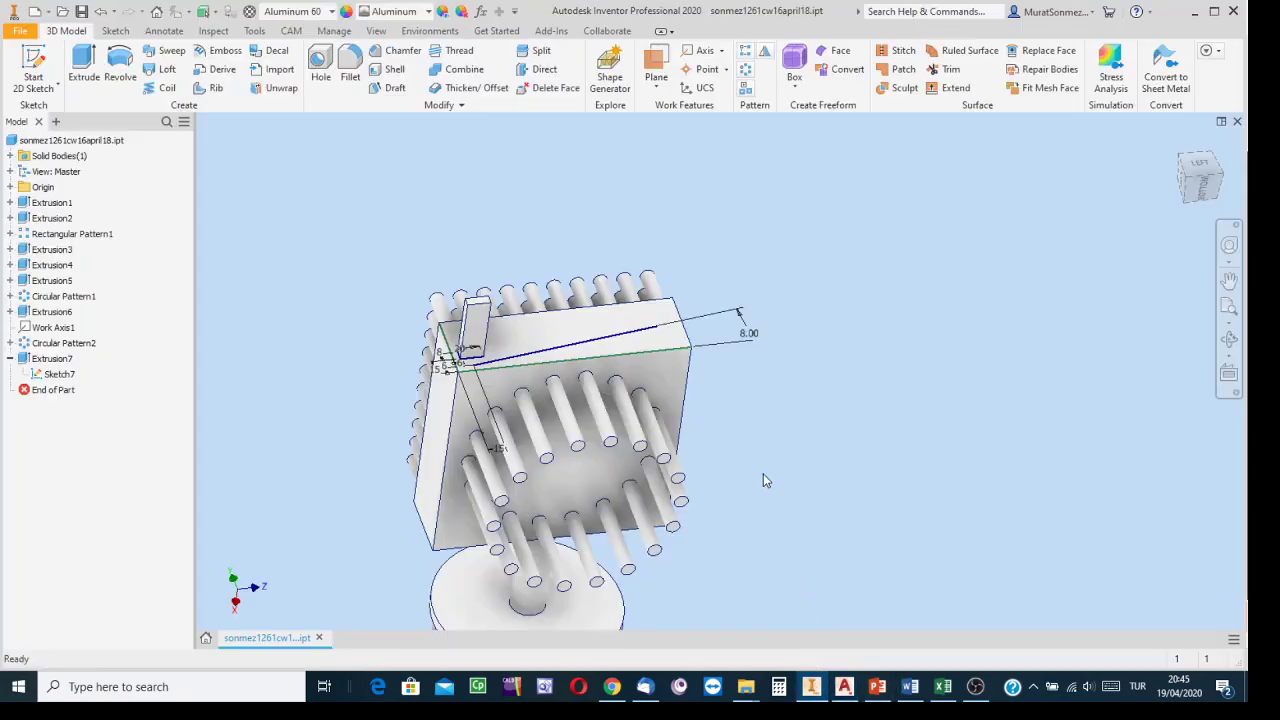
Start a rectangular pattern of the extruded bar, using the slanted sketch line as the first direction
left_click(746, 55)
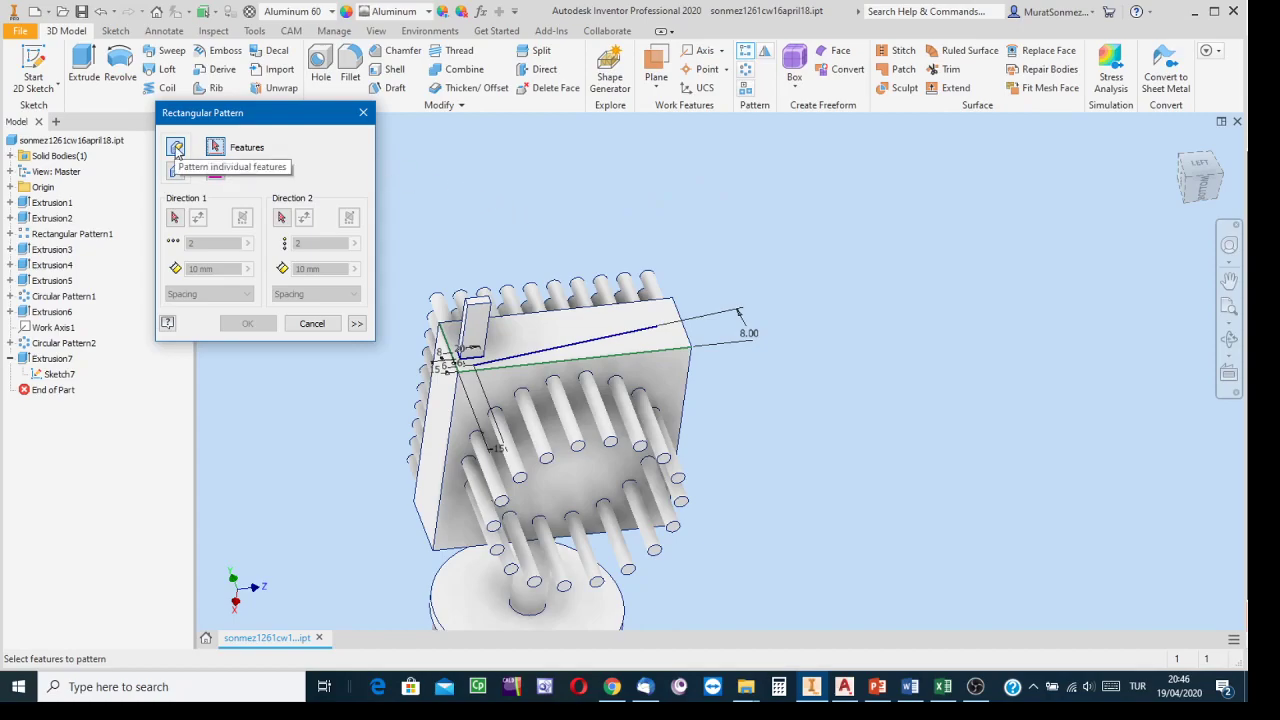
left_click(481, 311)
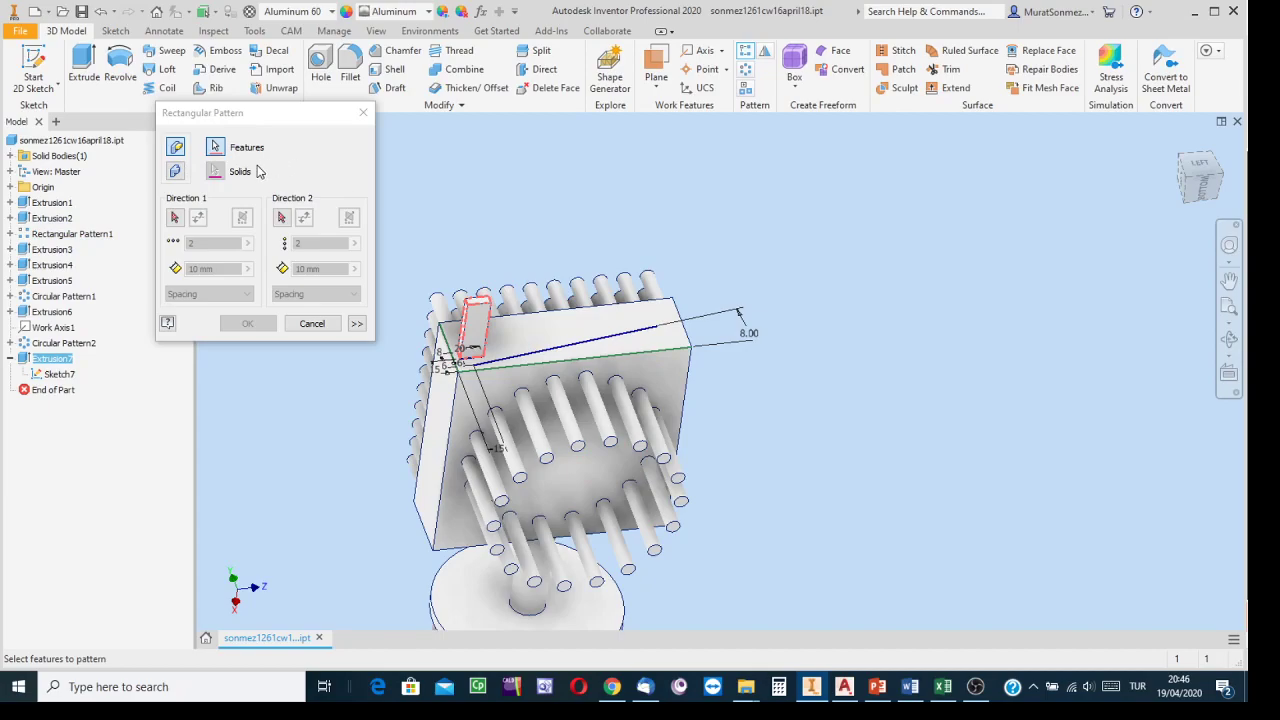
left_click(175, 219)
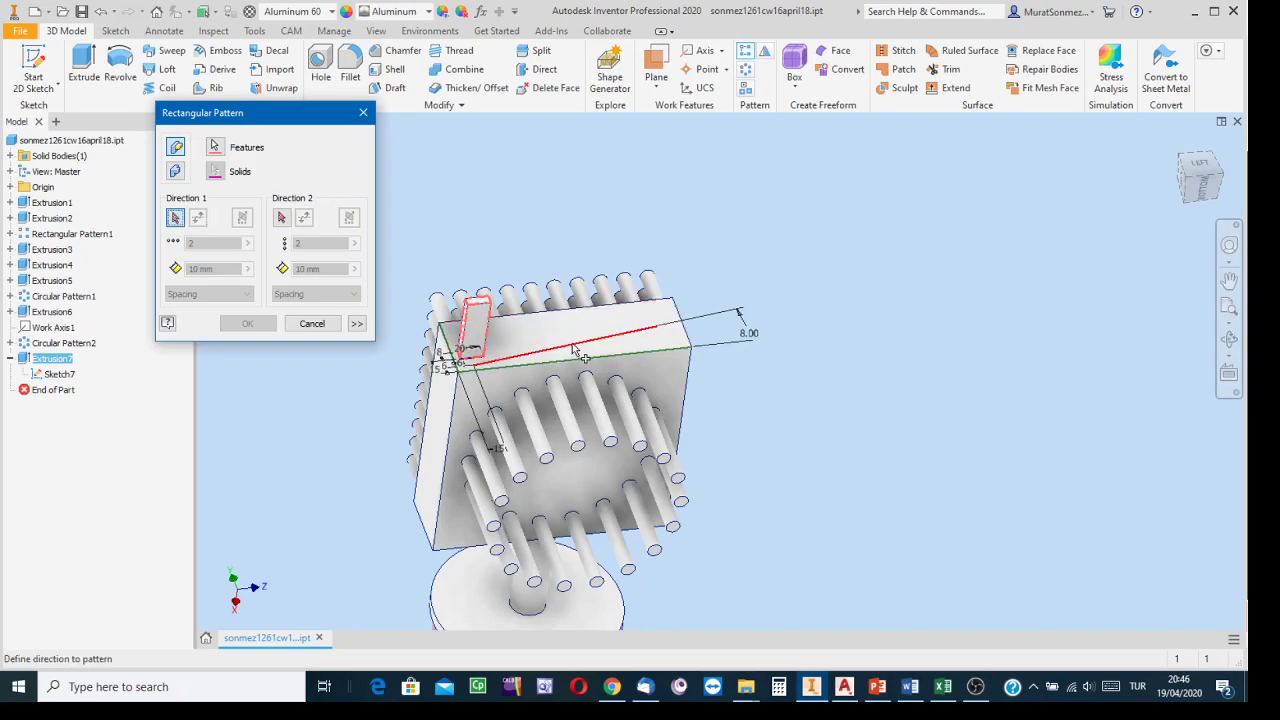
scroll(575, 350, "down", 2)
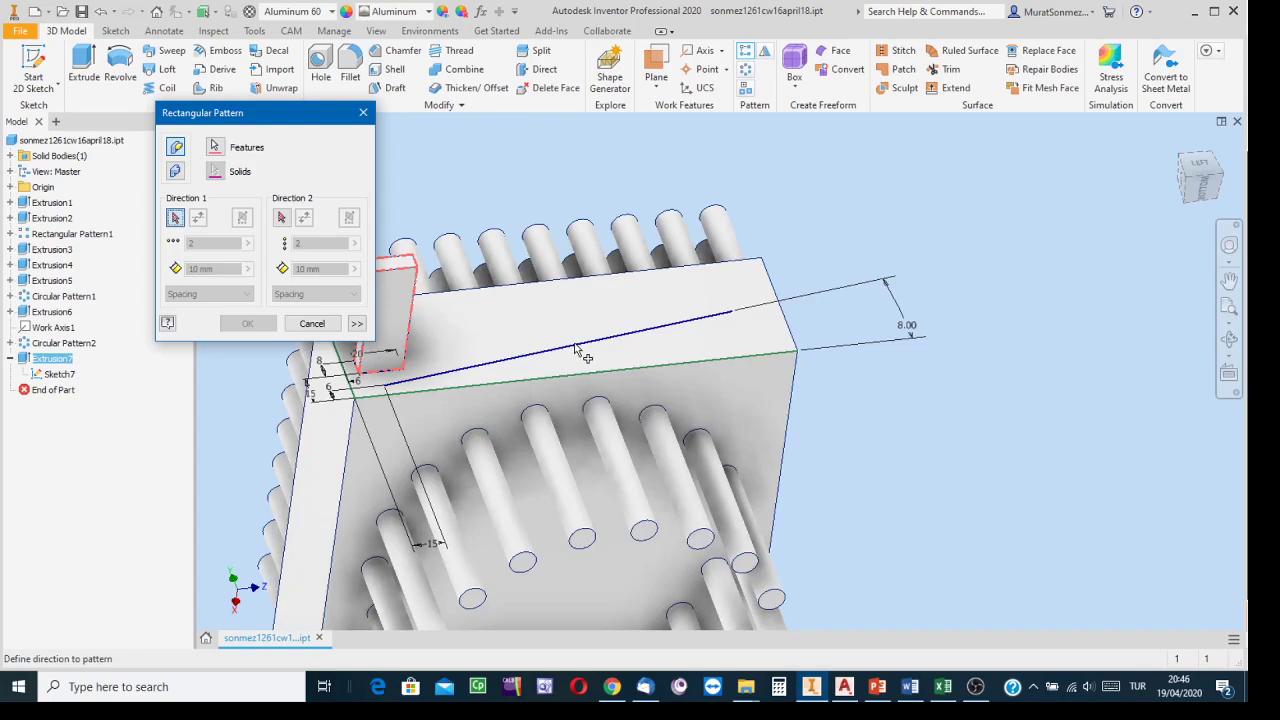
scroll(575, 350, "up", 3)
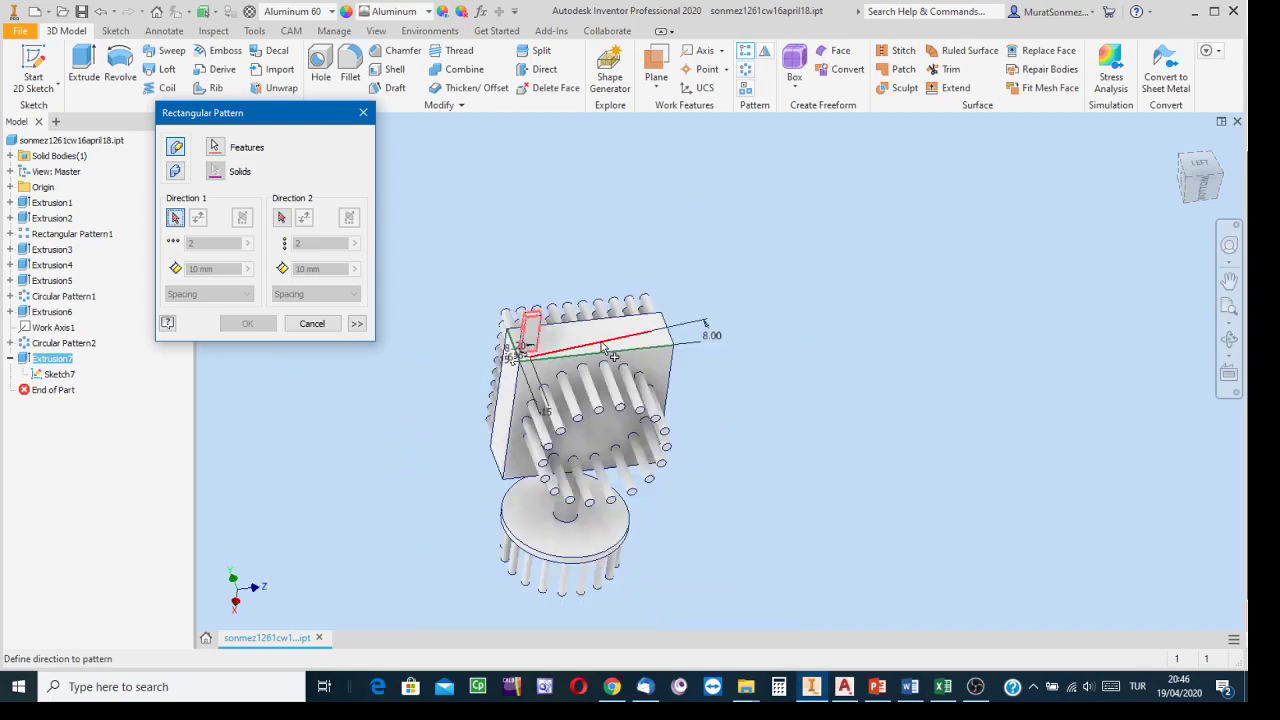
left_click(601, 341)
Try ten bar occurrences along the slanted line with spacings of 18, 22 and 30 mm
double_click(205, 243)
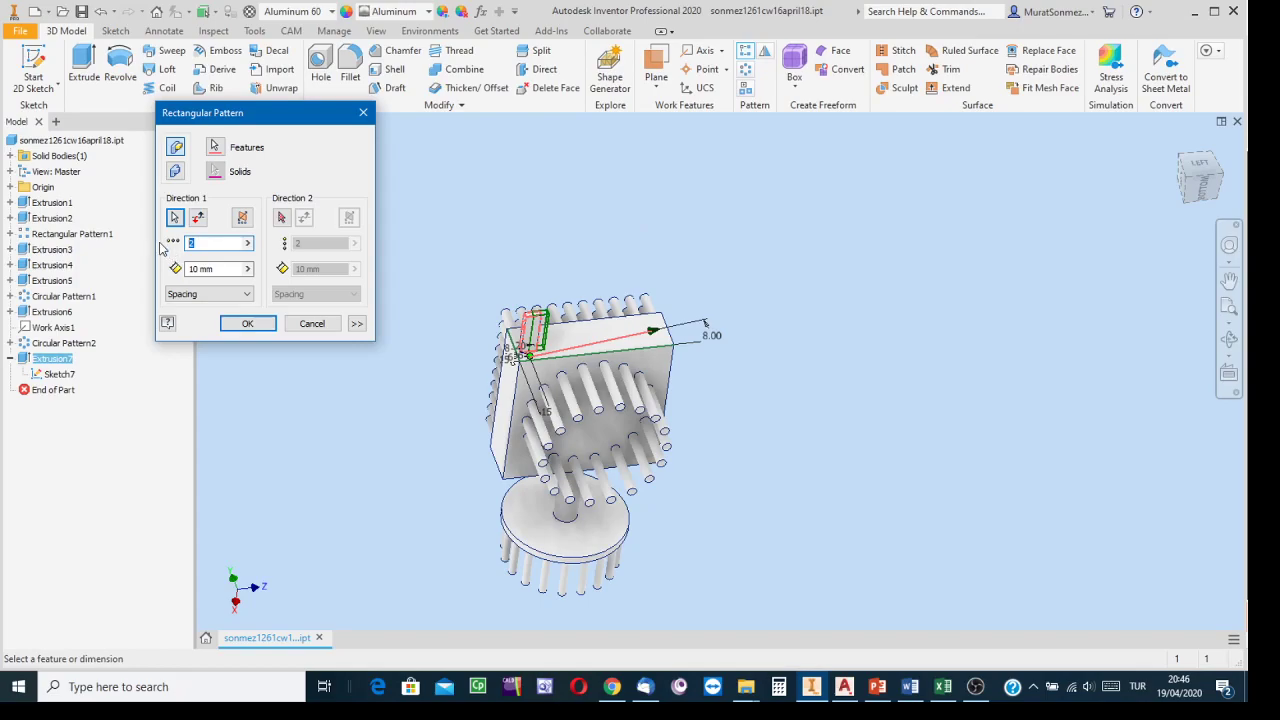
type("10")
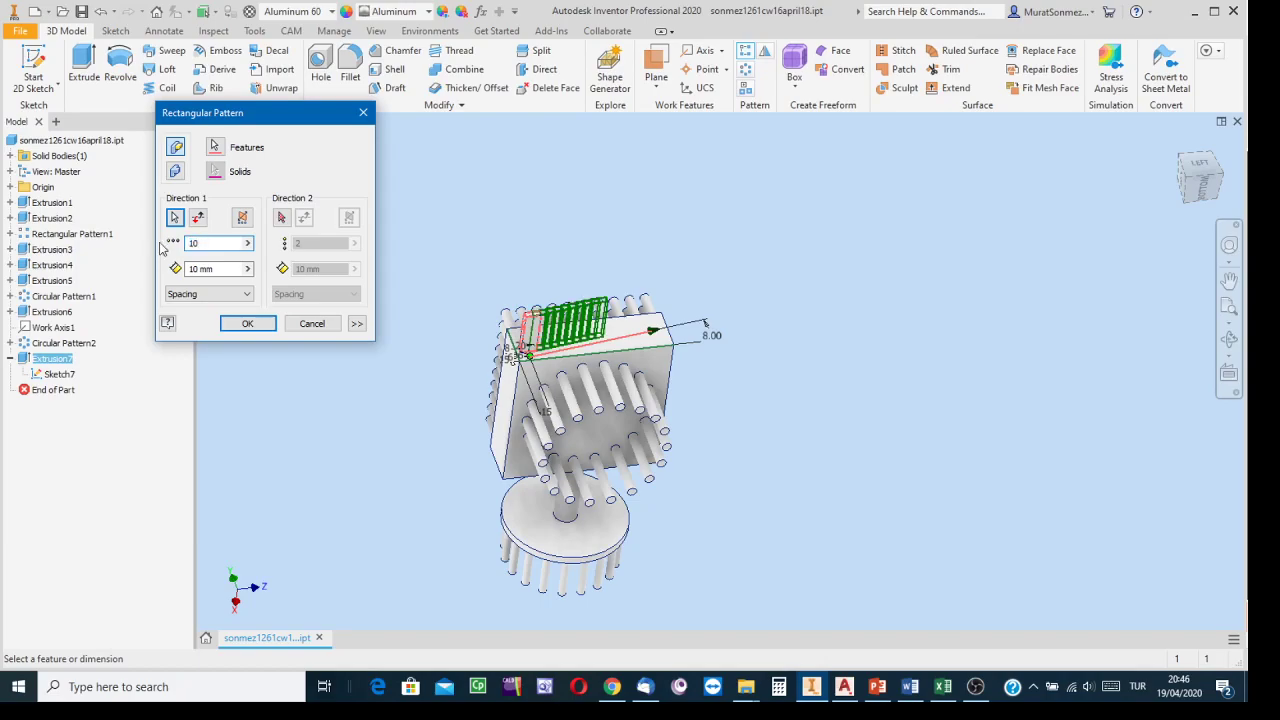
double_click(200, 268)
type("1")
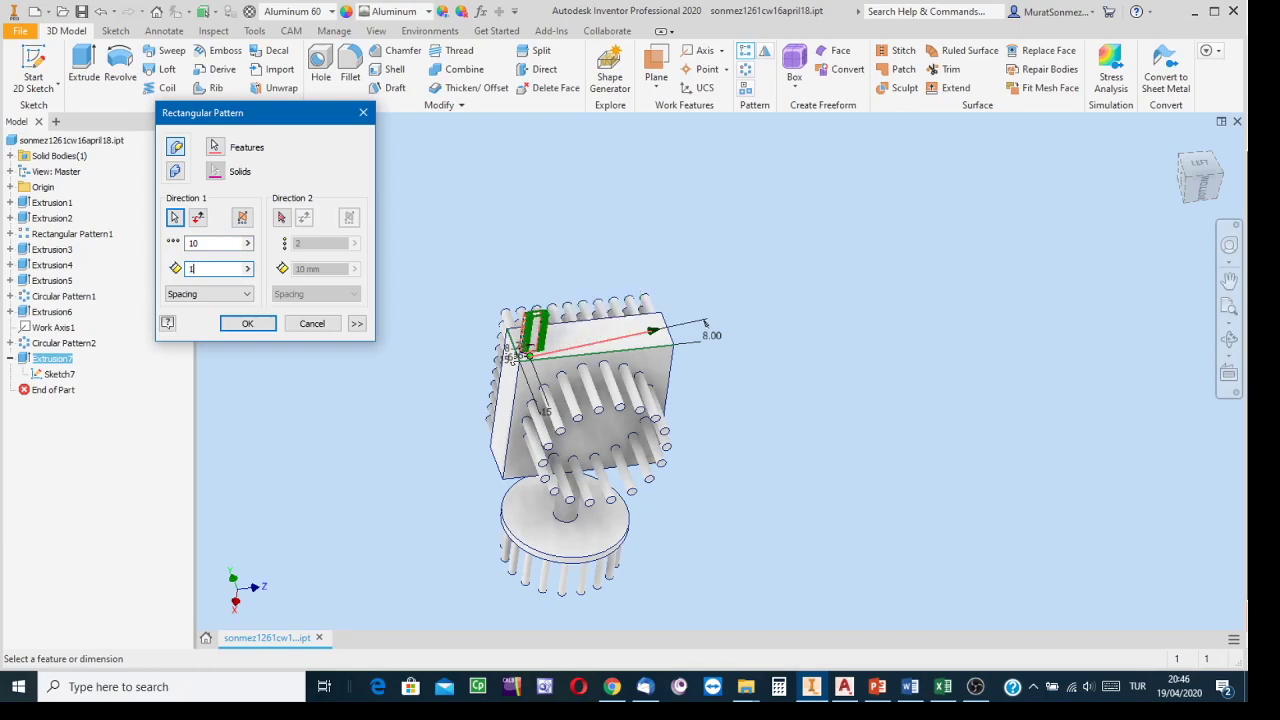
type("58")
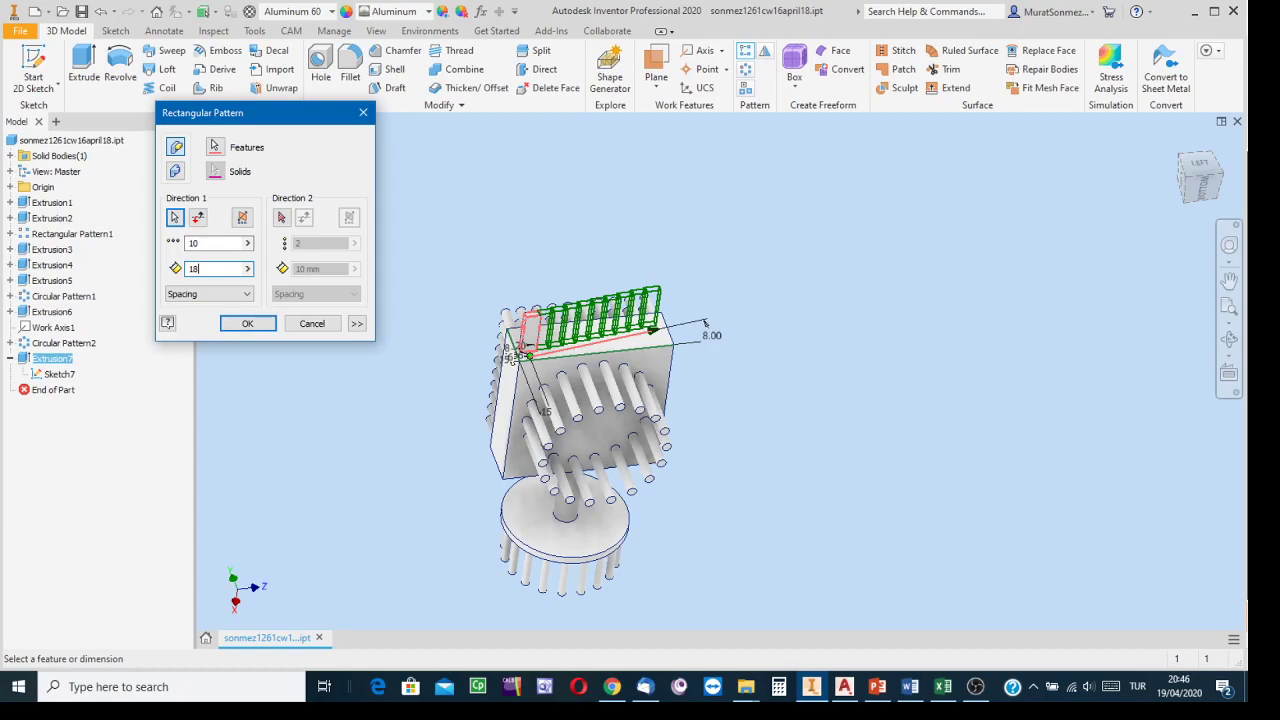
key("BackSpace")
key("BackSpace")
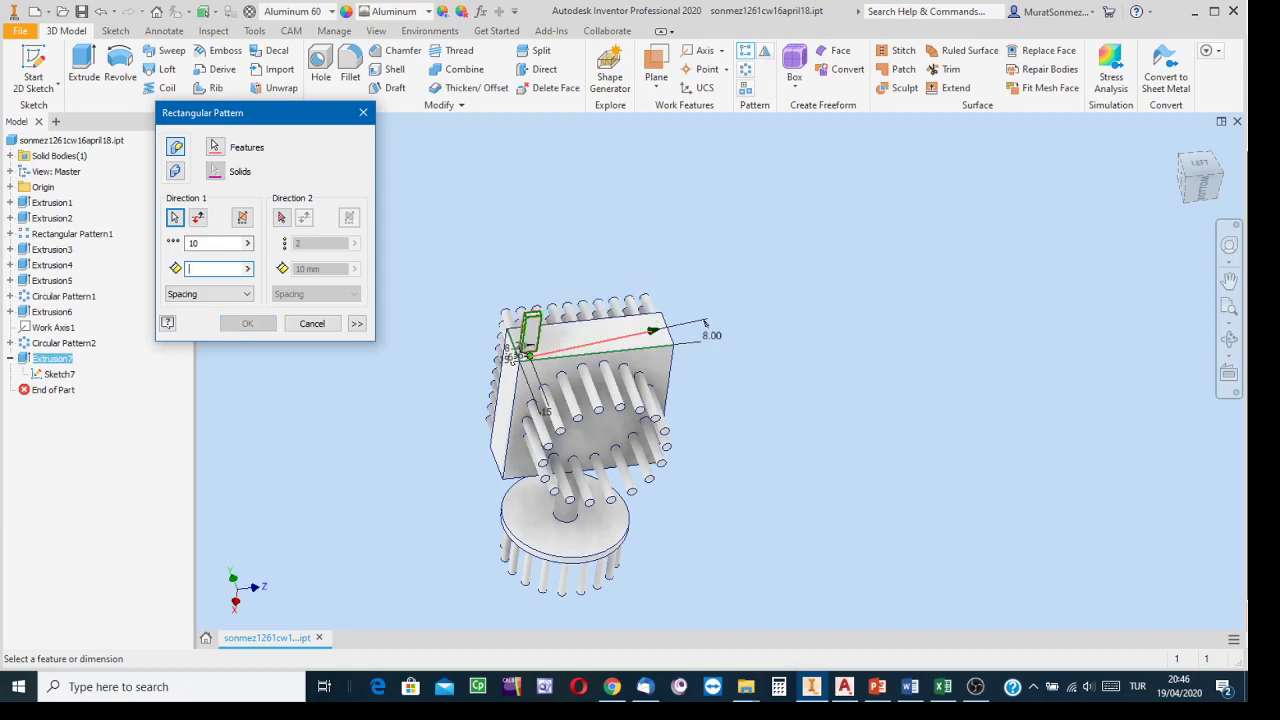
type("22")
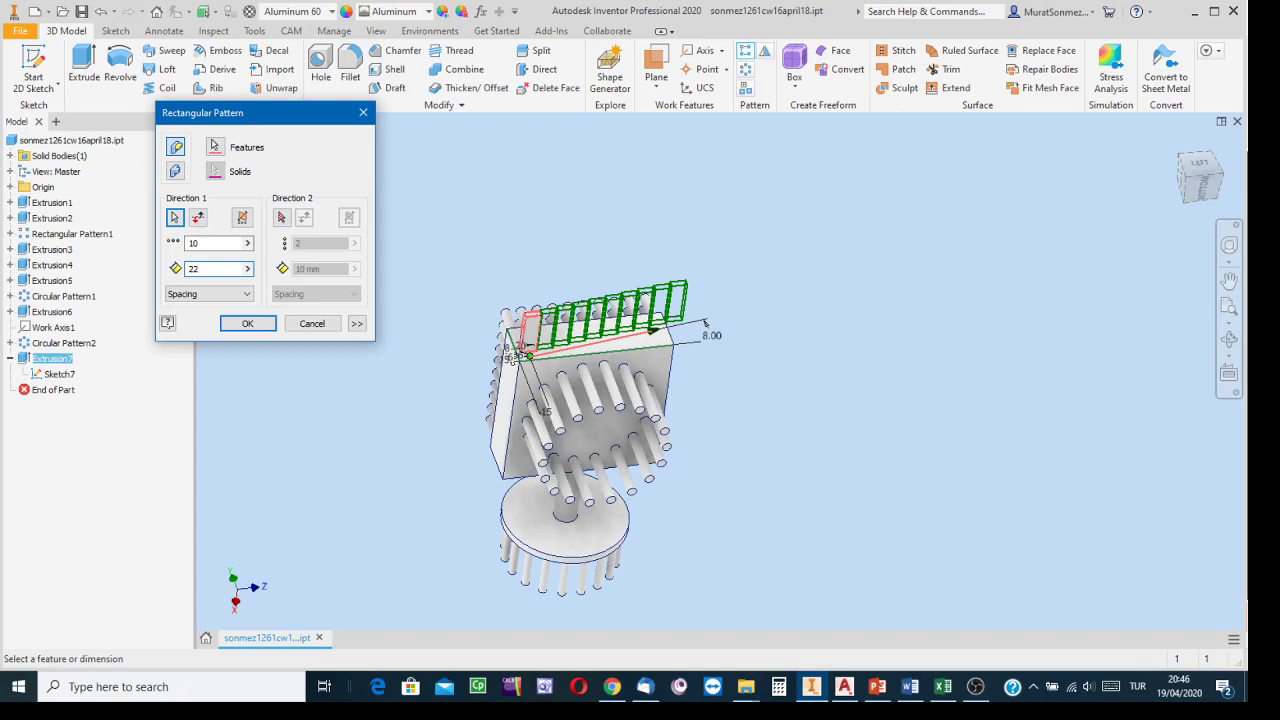
key("BackSpace")
key("BackSpace")
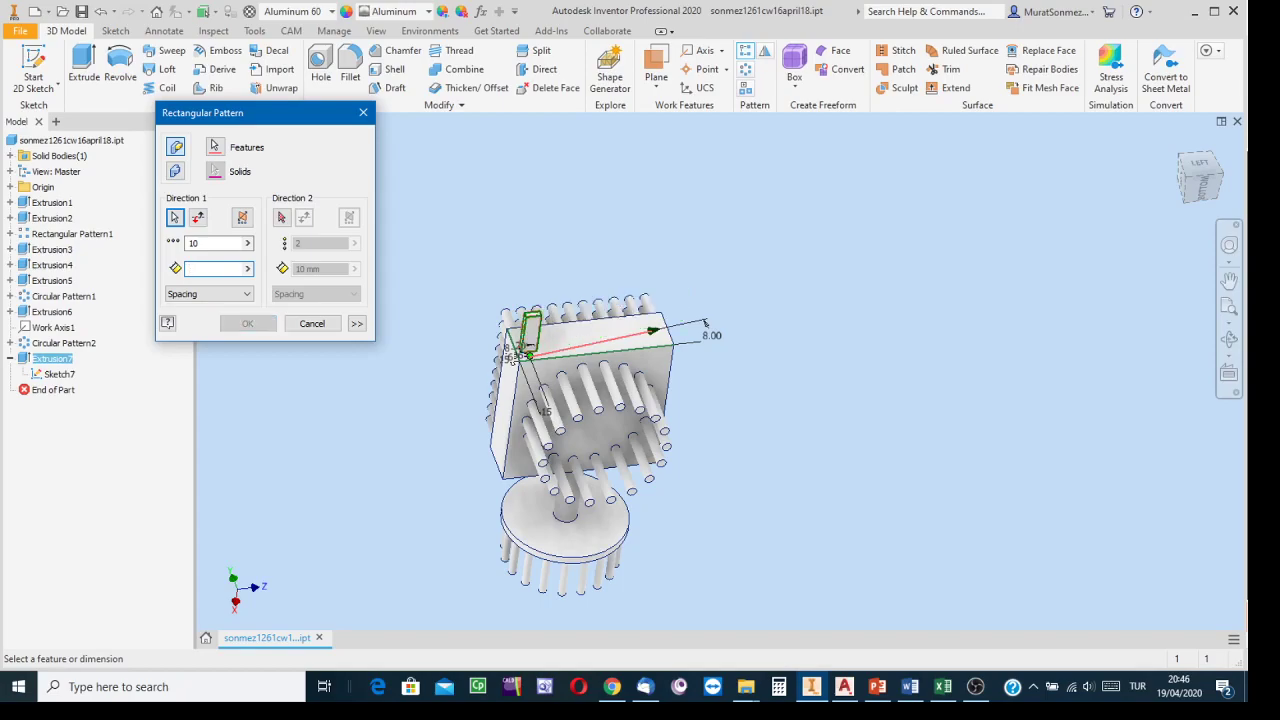
type("30")
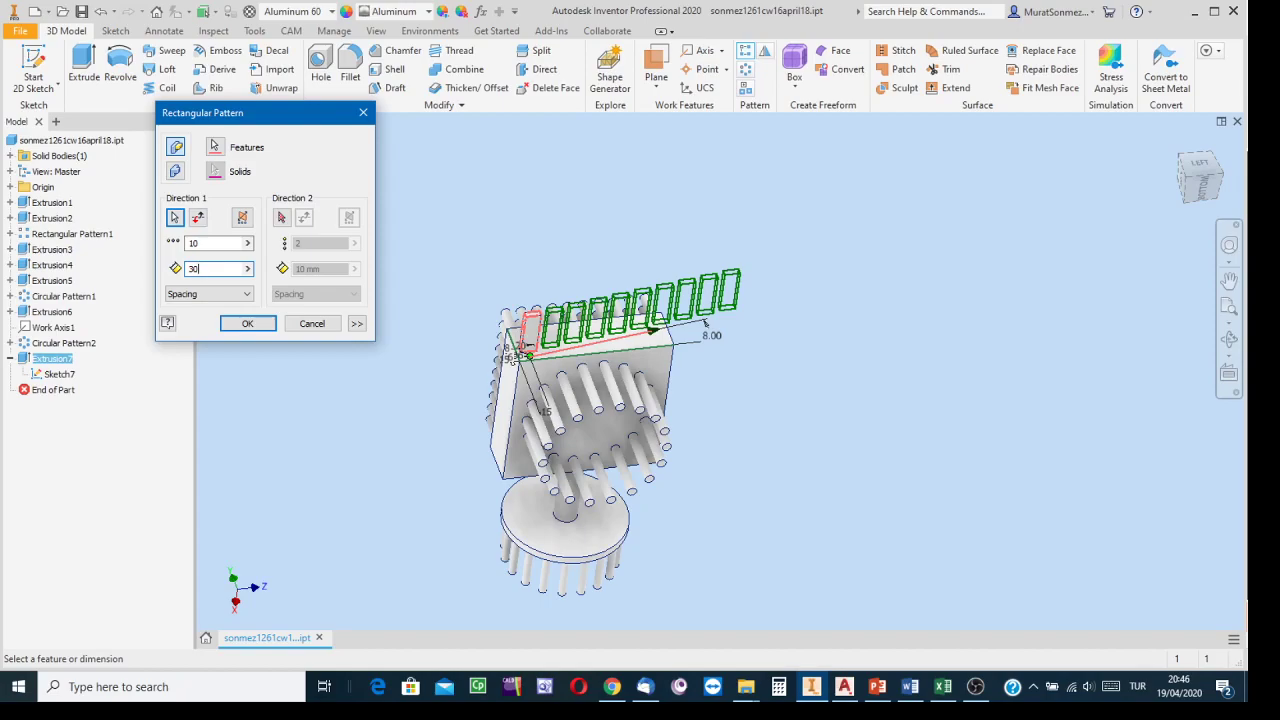
Try pattern counts of 5 and 6 for the bar at the current spacing
scroll(690, 240, "down", 3)
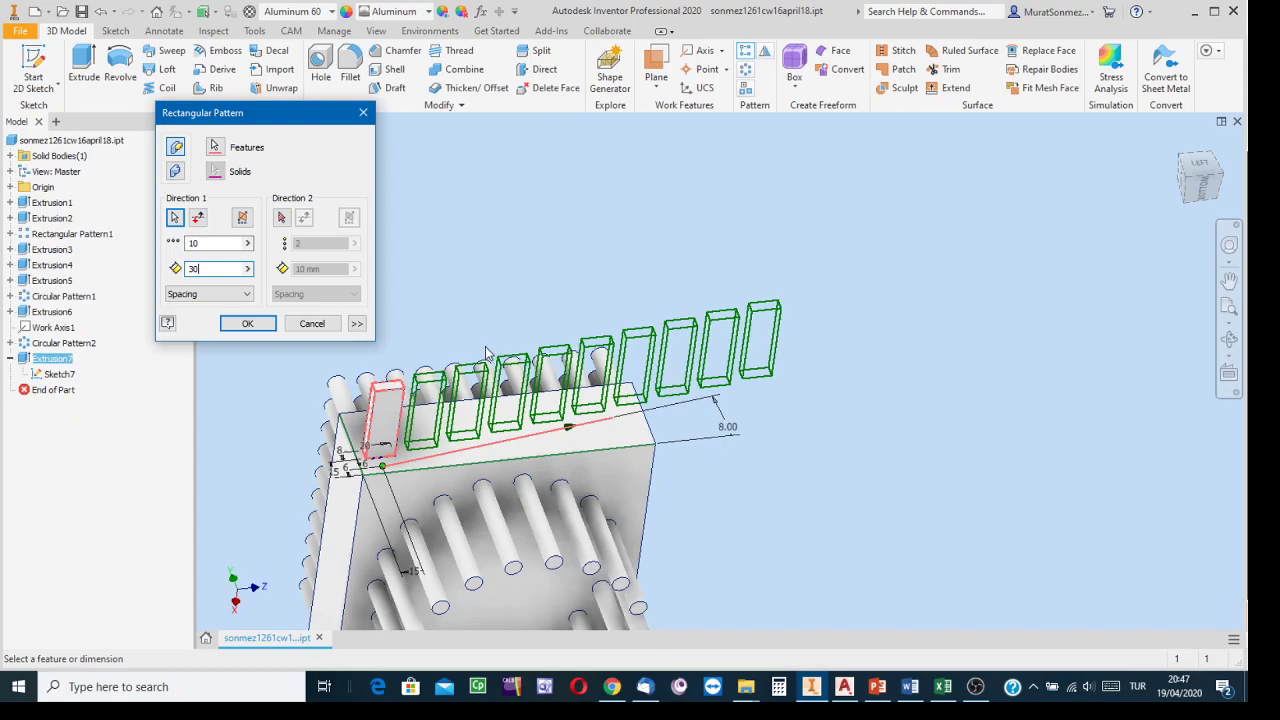
left_click_drag(224, 244, 167, 244)
type("5")
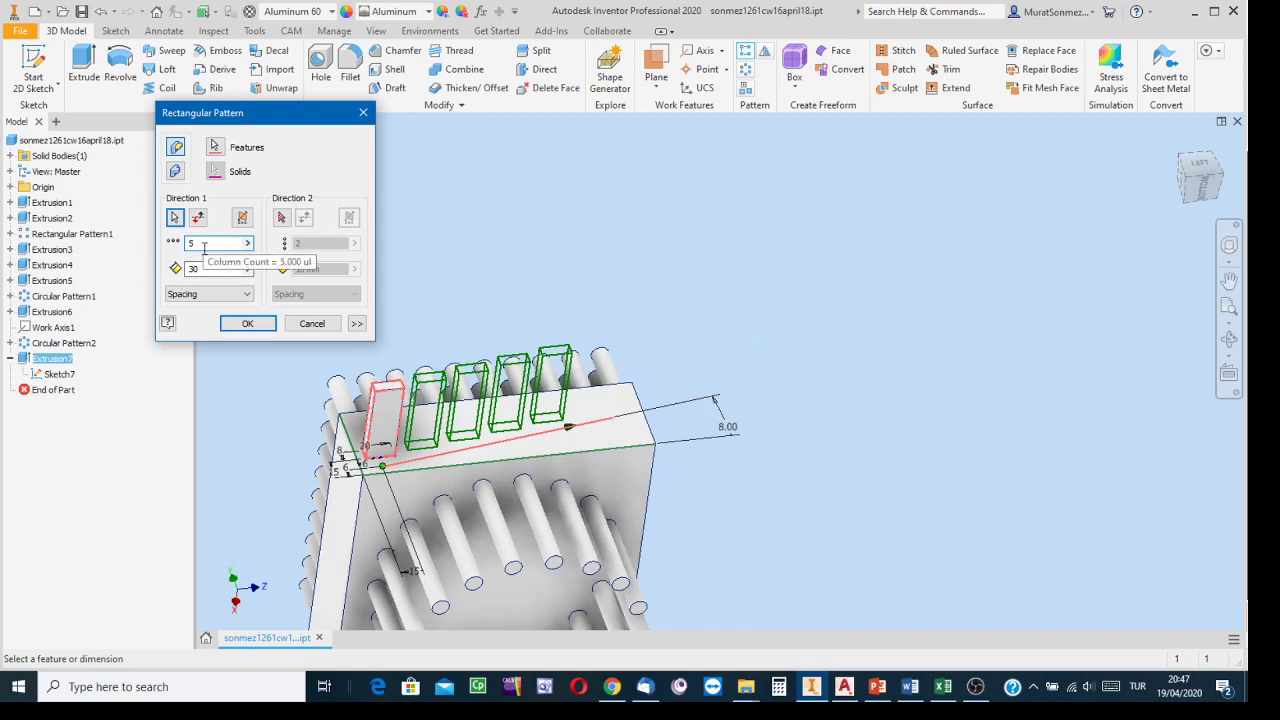
key("BackSpace")
type("6")
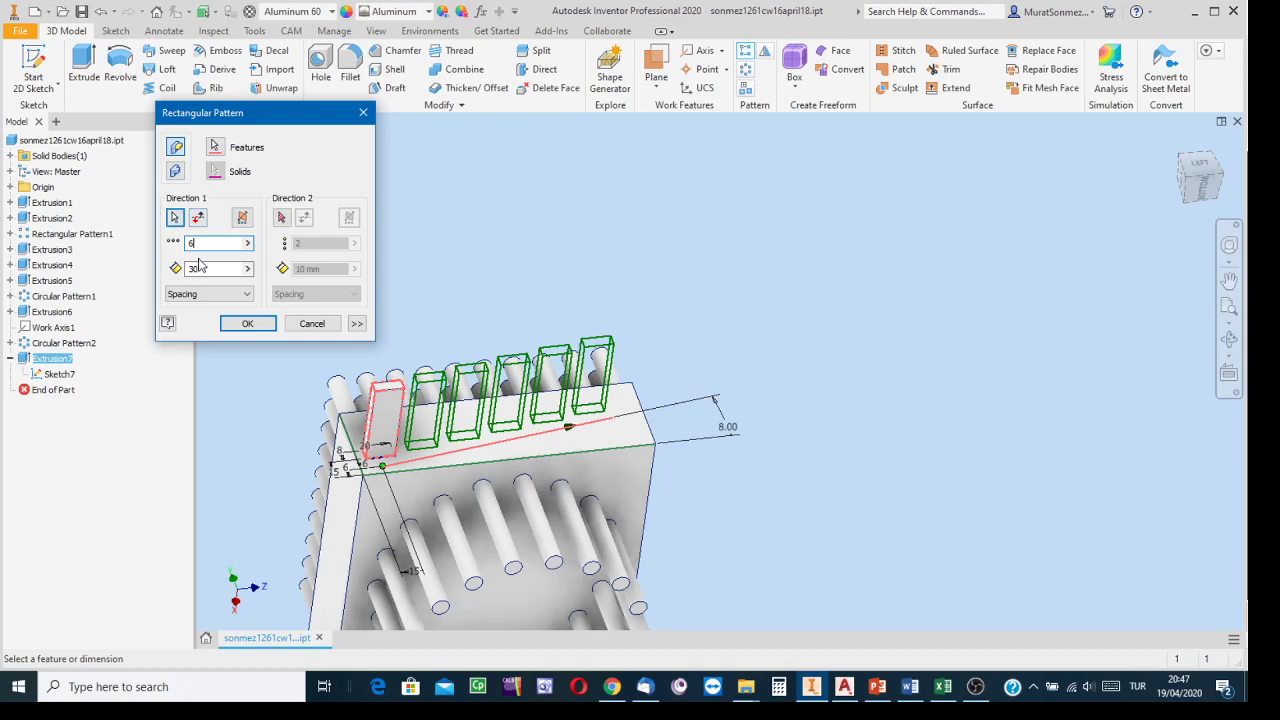
Distribute the bar pattern by Curve Length along the slanted line with 8 occurrences and create it
left_click(247, 295)
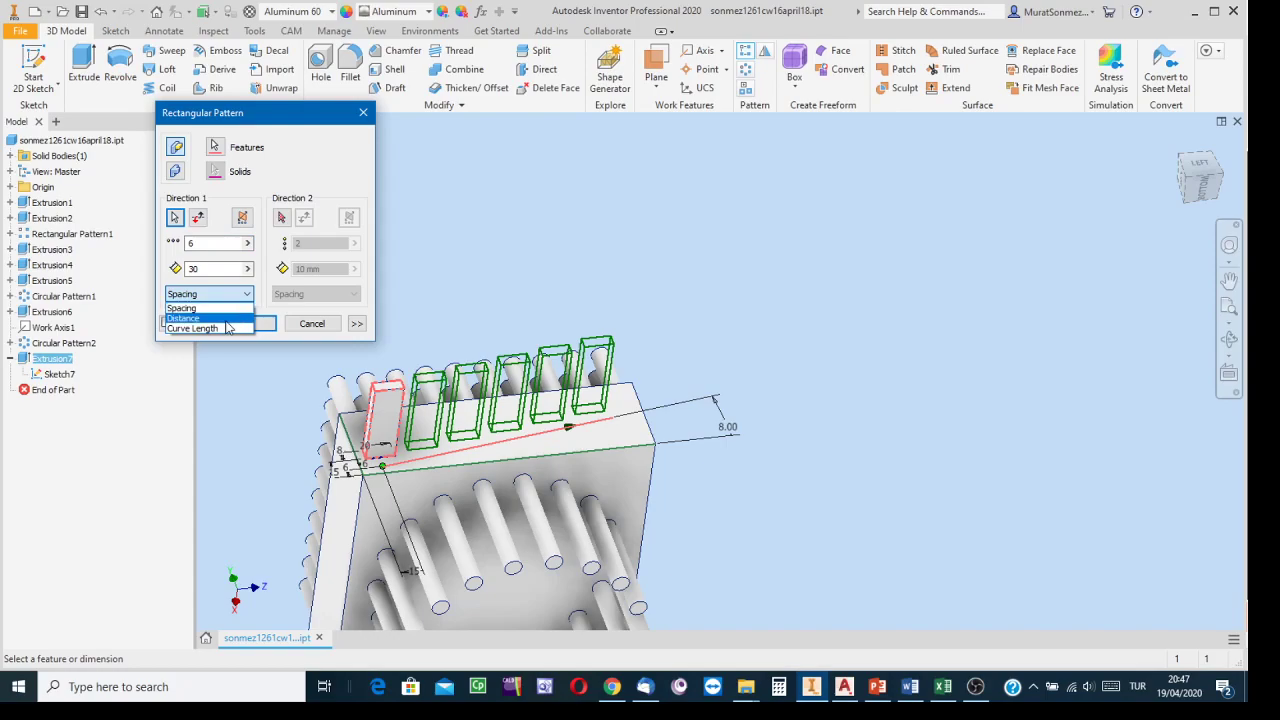
left_click(192, 328)
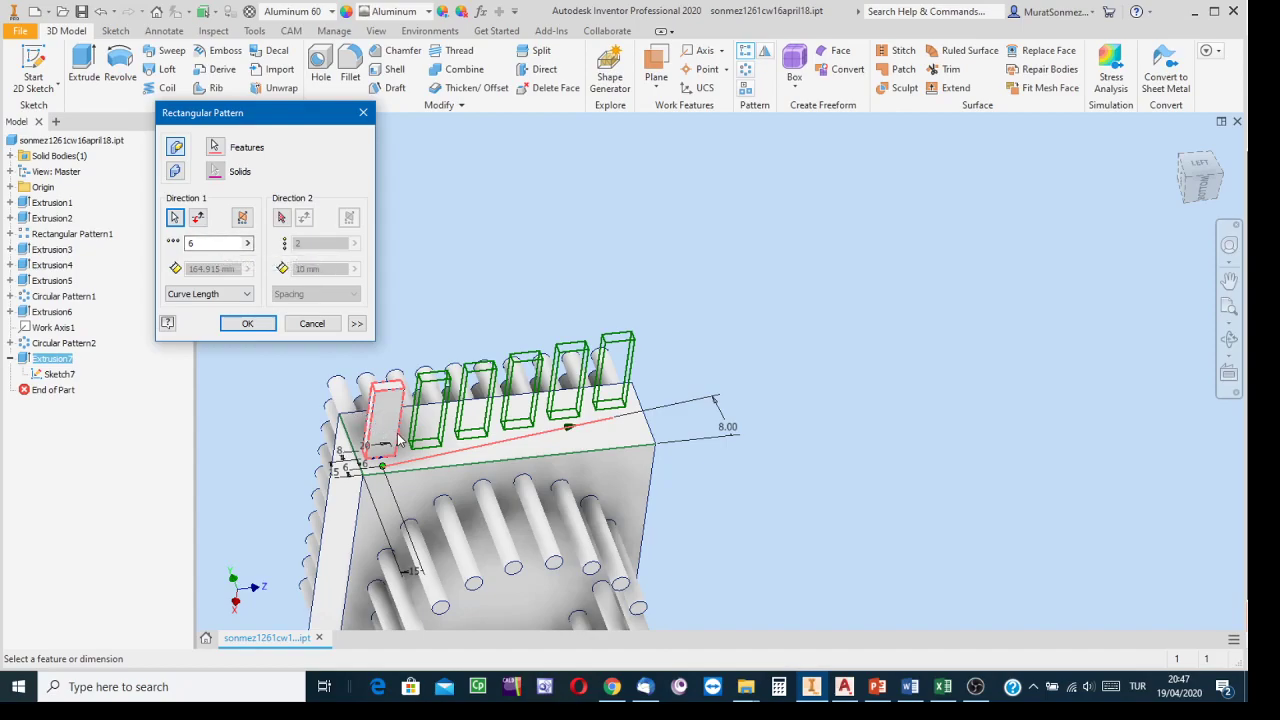
double_click(207, 240)
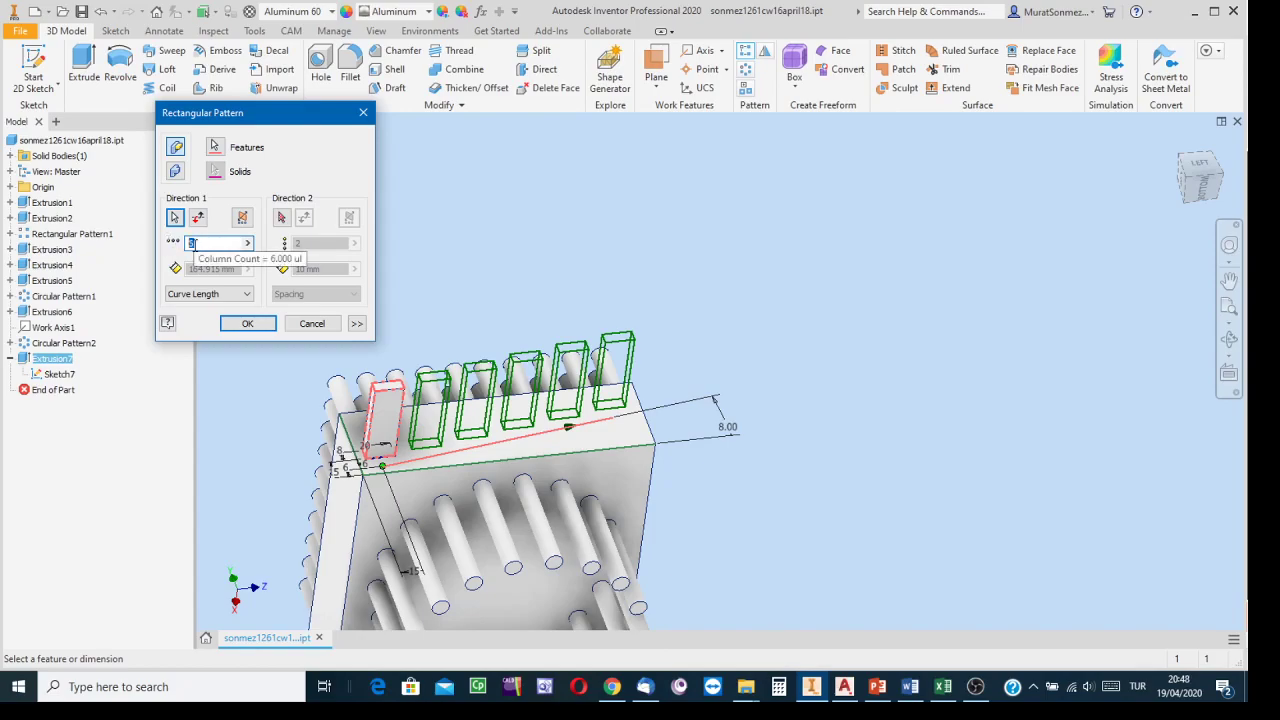
type("8")
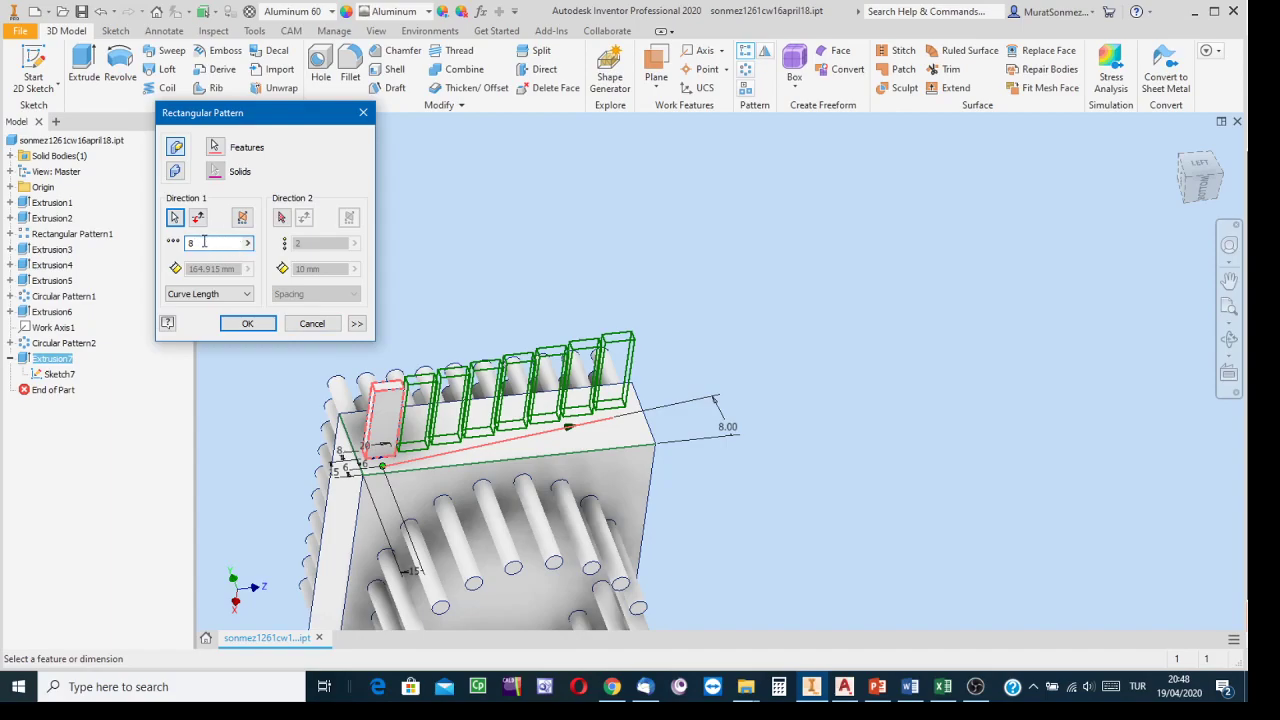
left_click(241, 325)
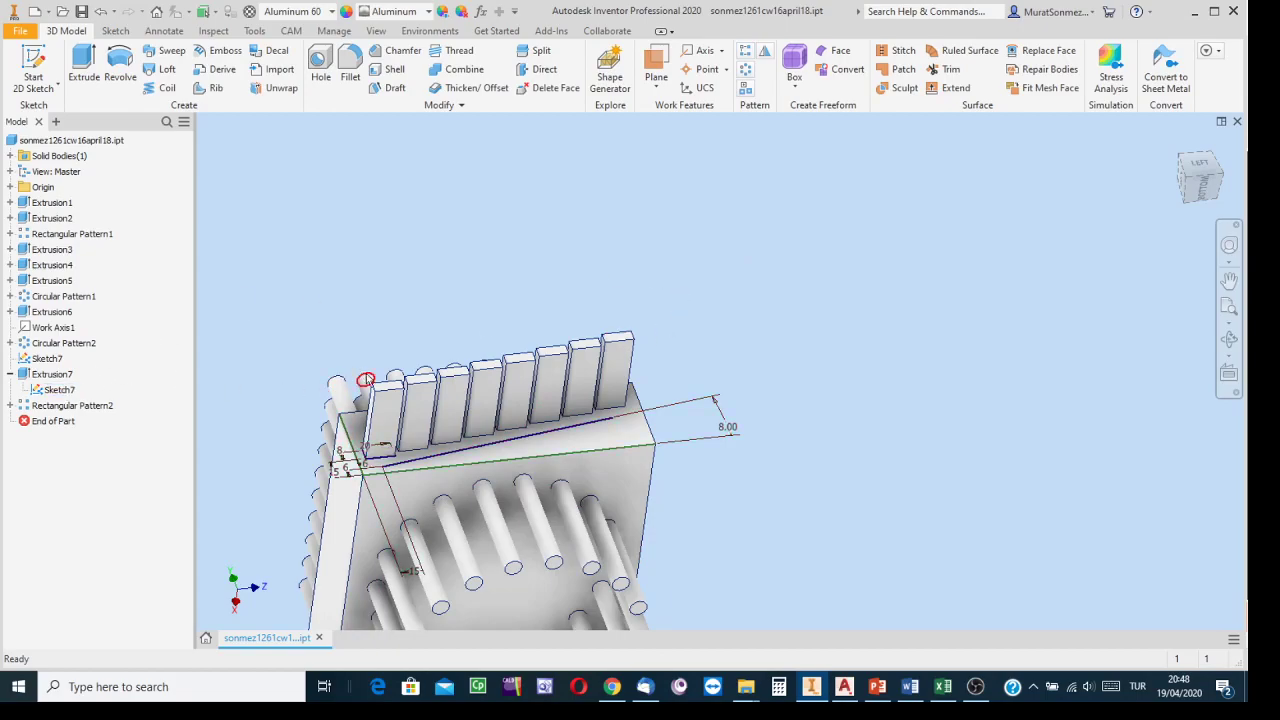
Hide the sketch that contains the slanted line and the bar's profile
left_click(455, 457)
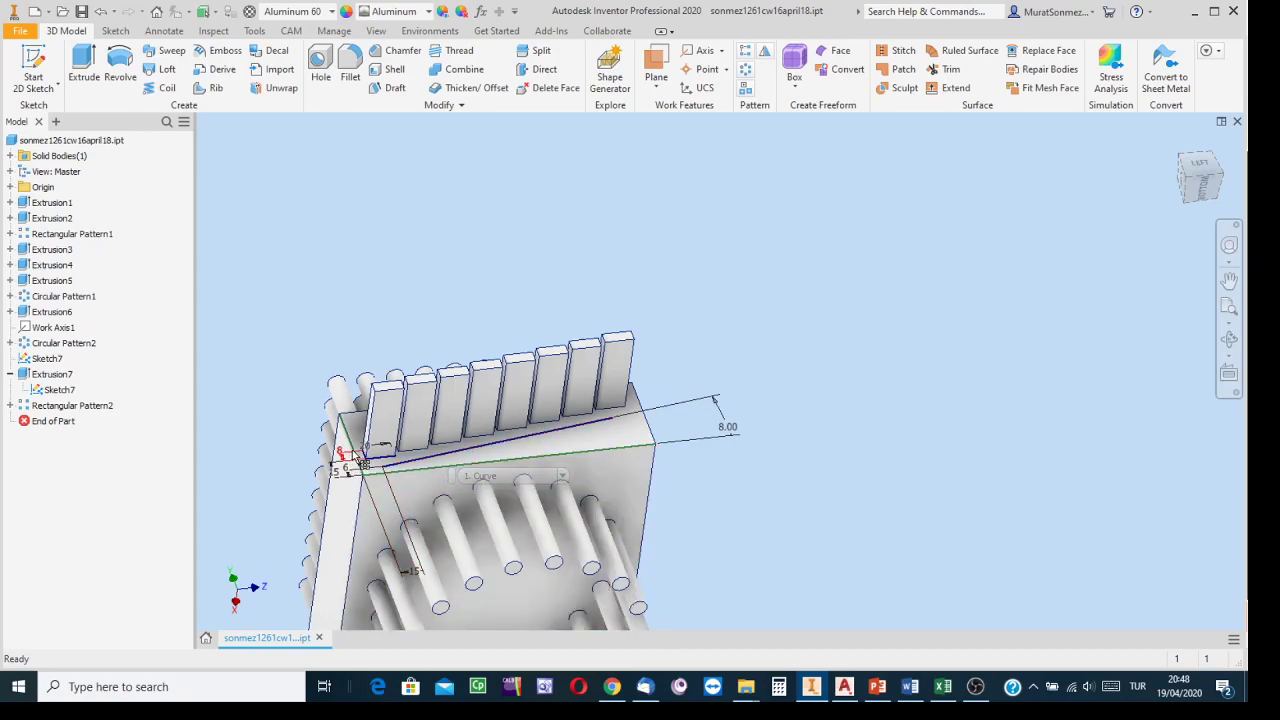
right_click(58, 393)
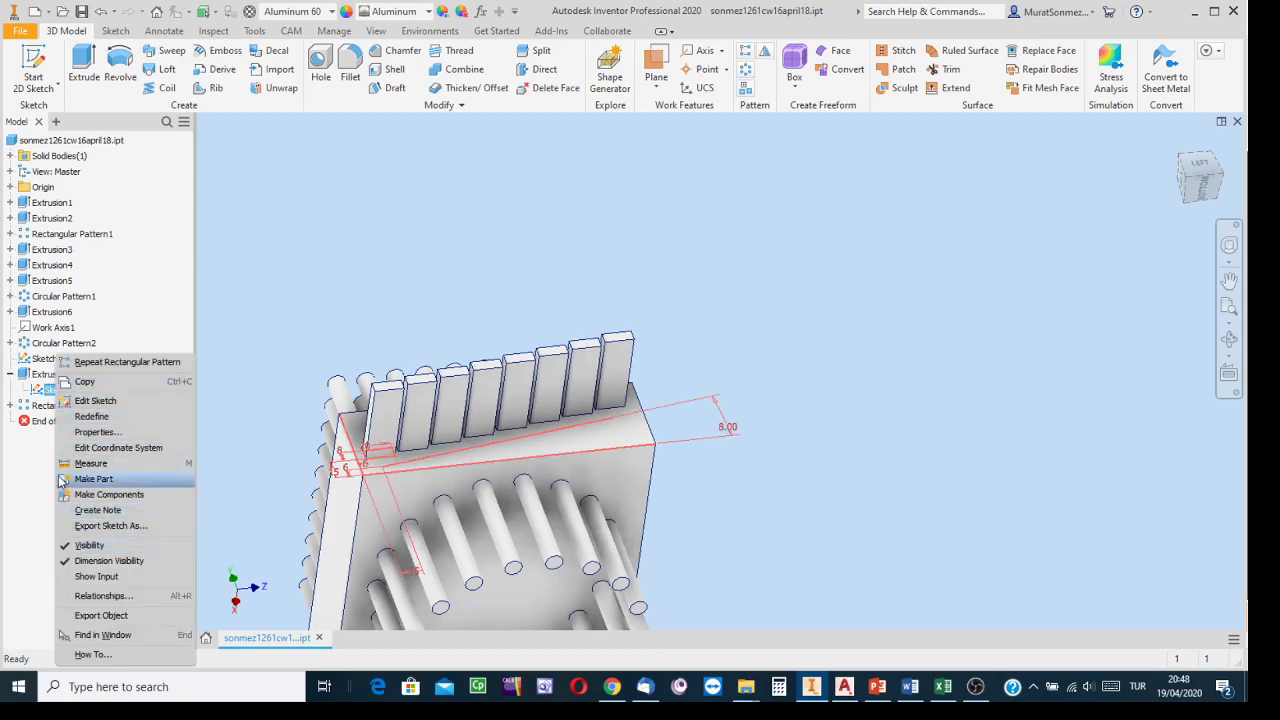
left_click(88, 545)
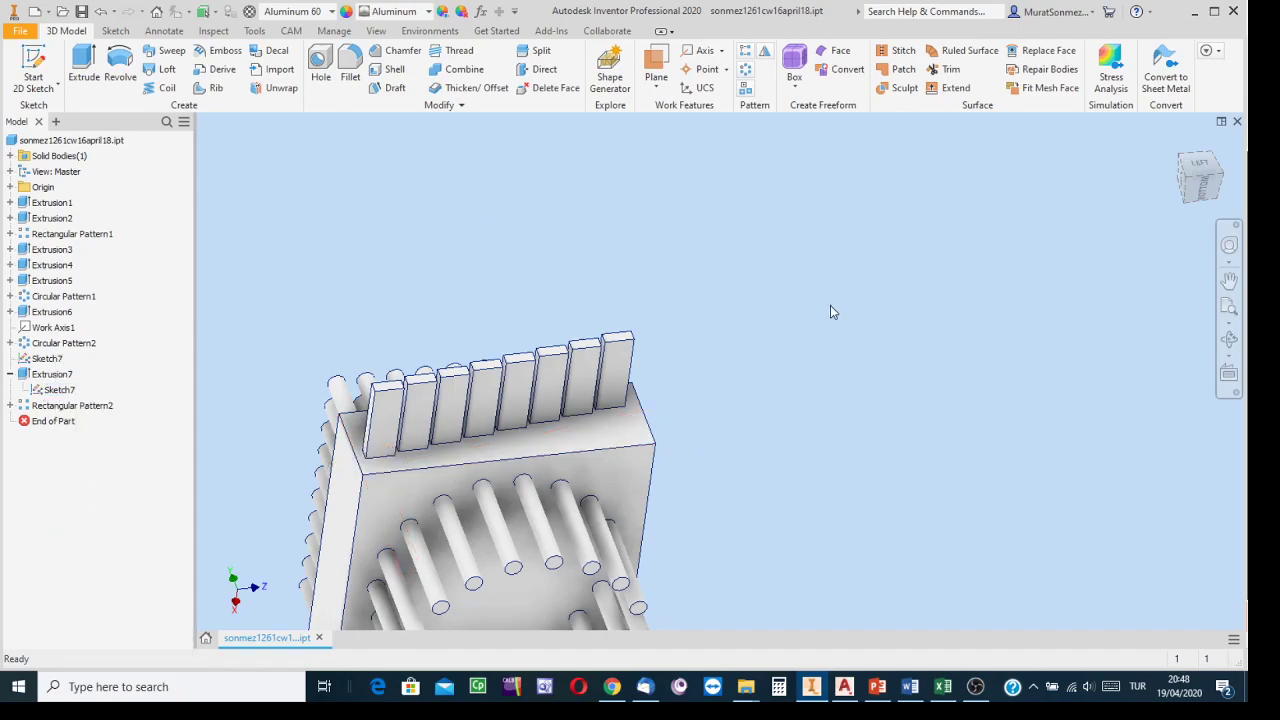
scroll(830, 311, "up", 3)
middle_click_drag(832, 309, 894, 194)
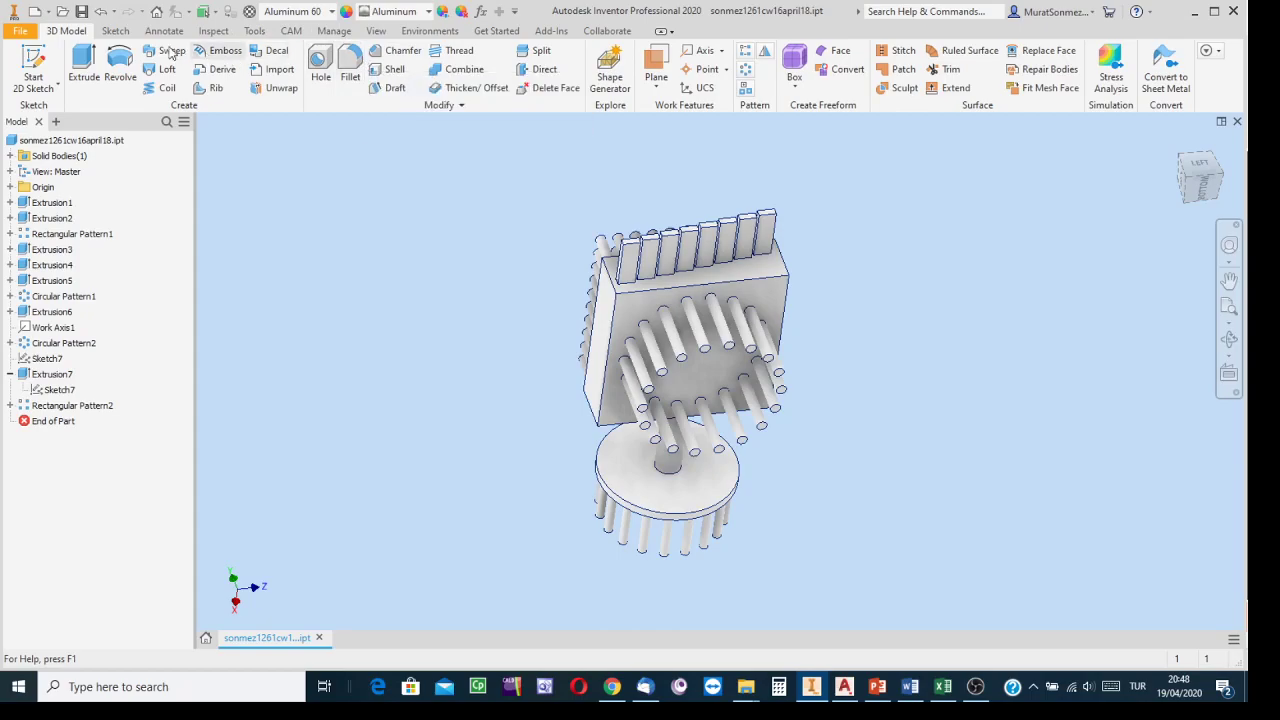
Save the part under a new file name in the CW folder, with the name ending in april19
left_click(16, 31)
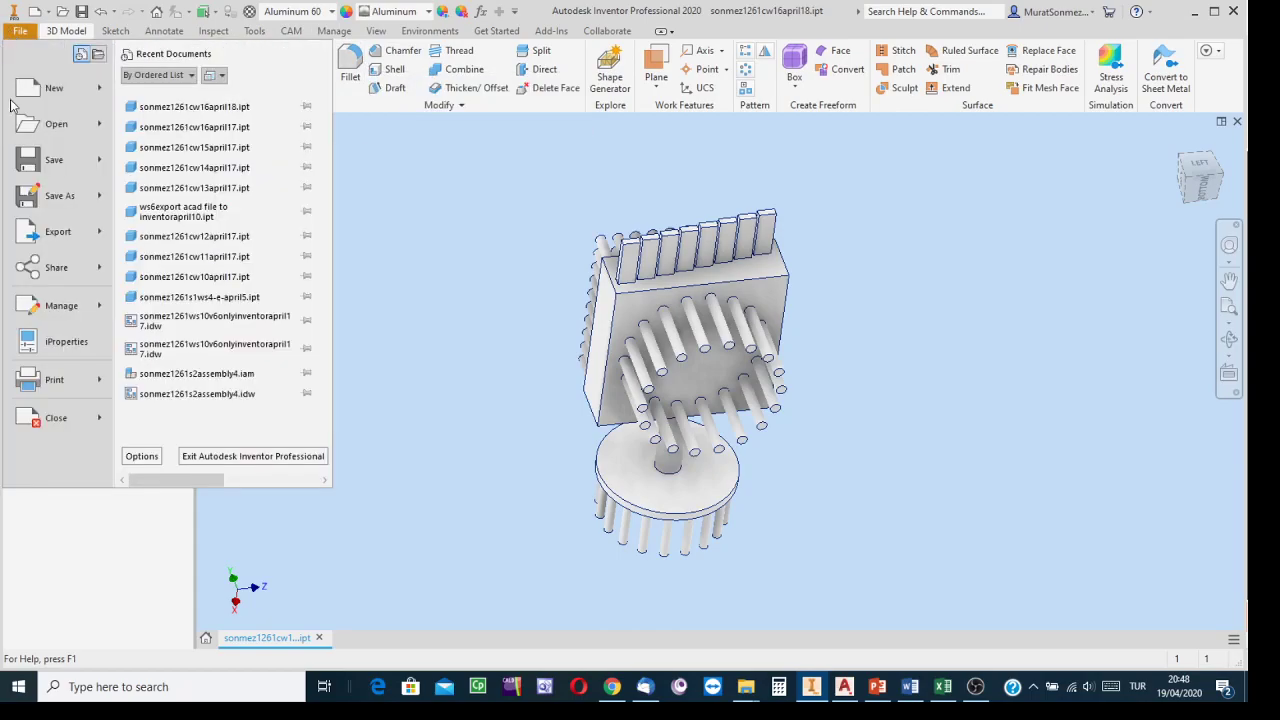
left_click(76, 207)
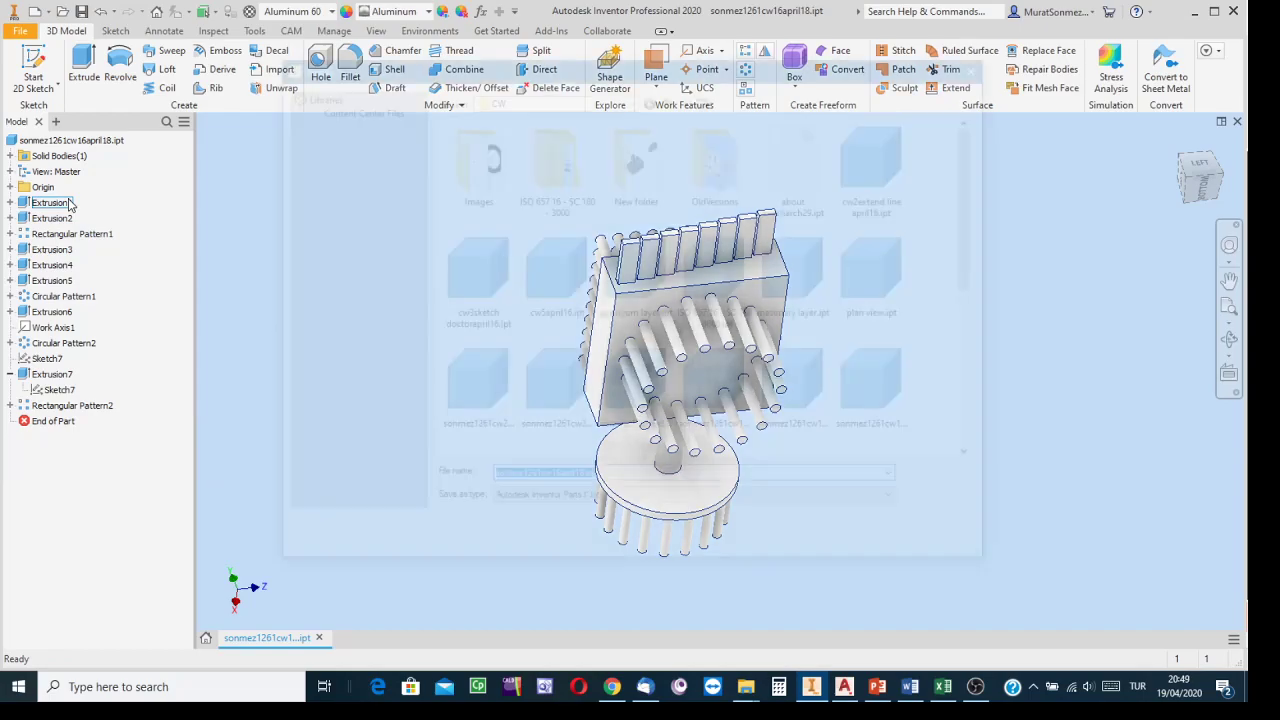
left_click(581, 480)
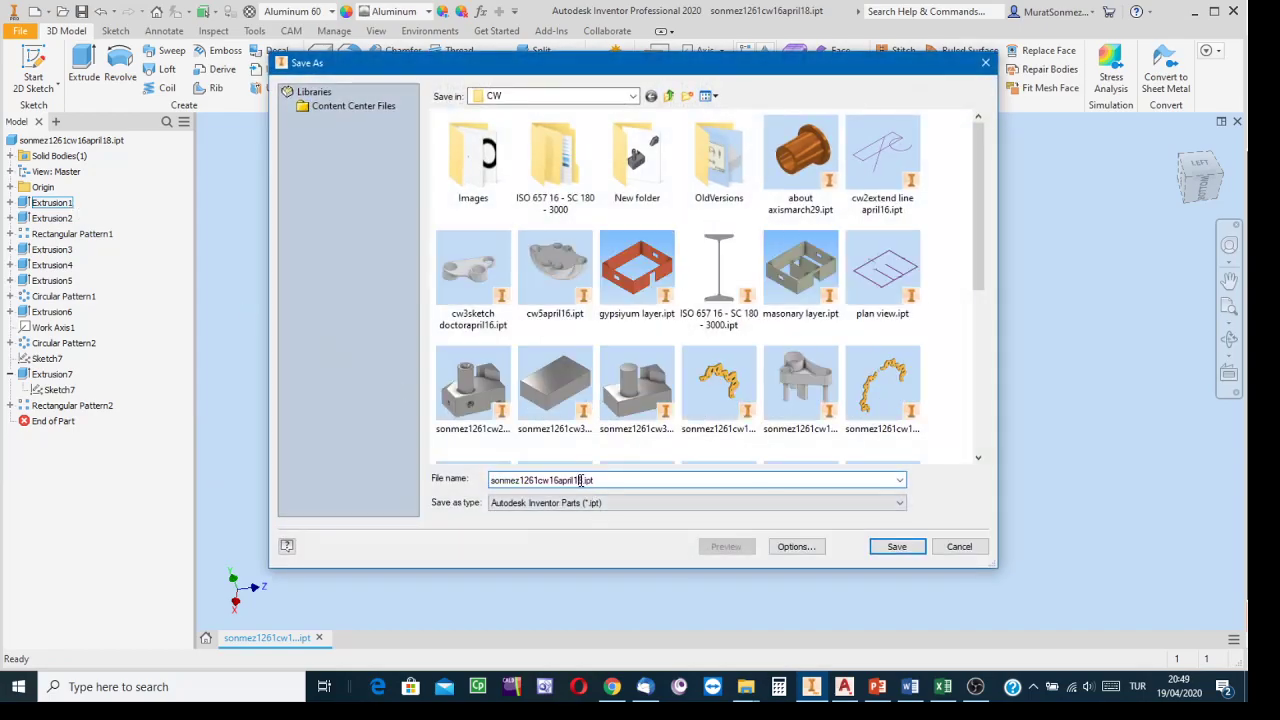
key("Delete")
type("9")
left_click(895, 546)
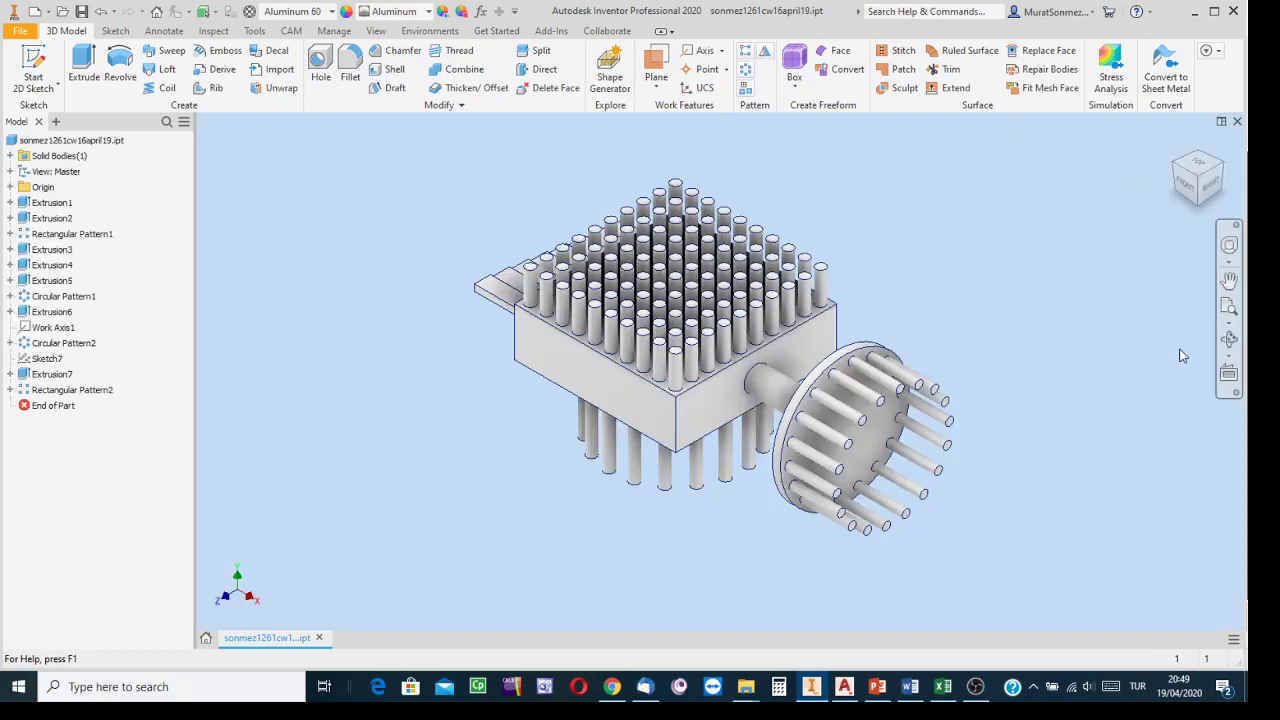
Start a new sketch on the block's front face
left_click(1229, 339)
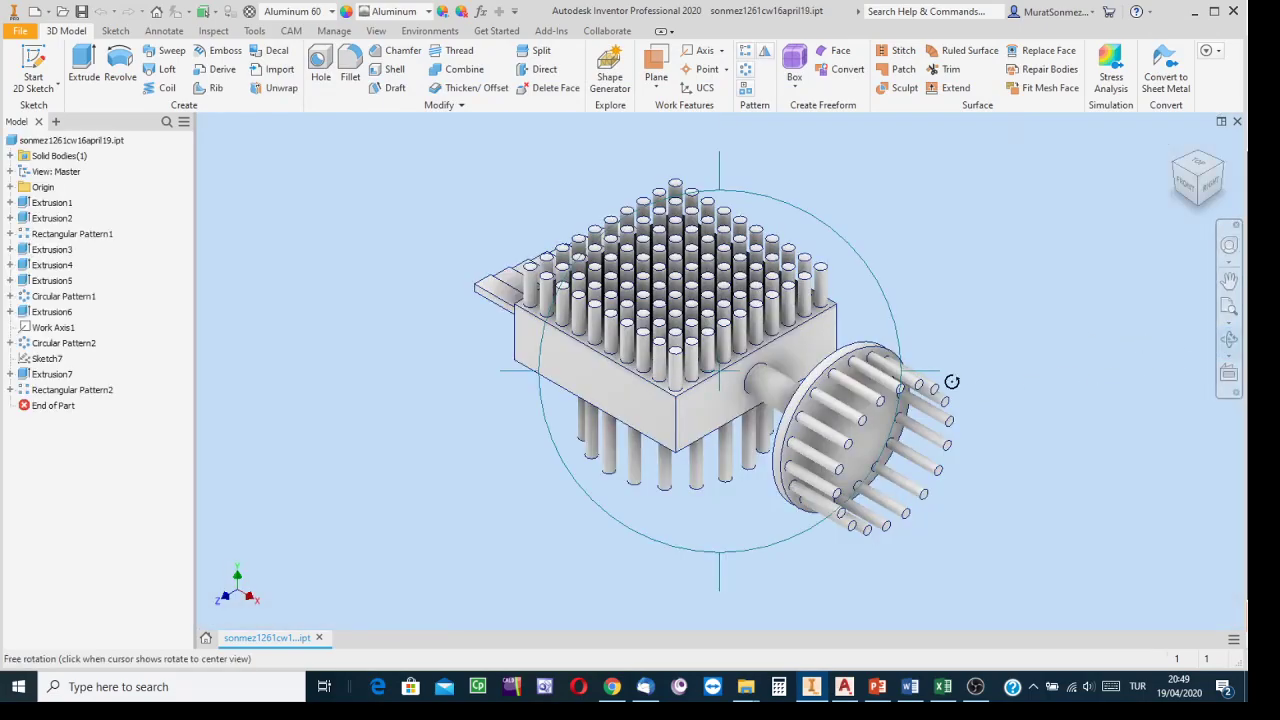
left_click_drag(737, 387, 903, 320)
key("Escape")
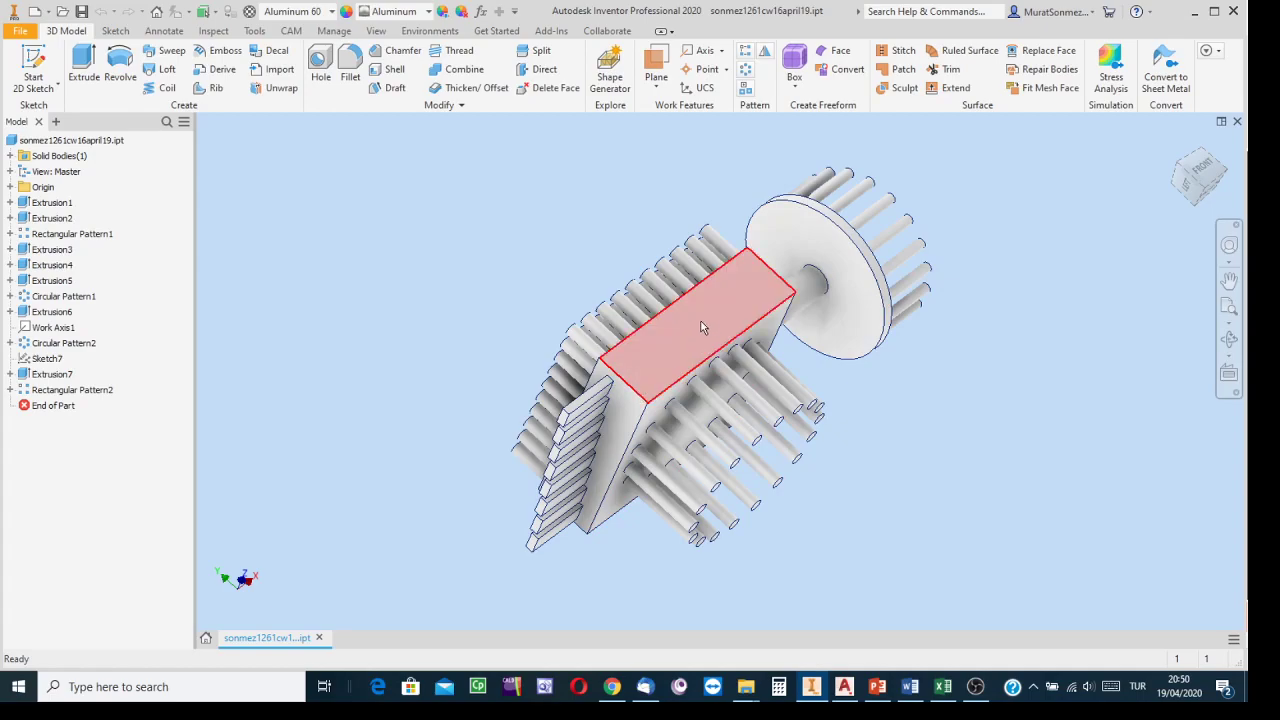
left_click(681, 340)
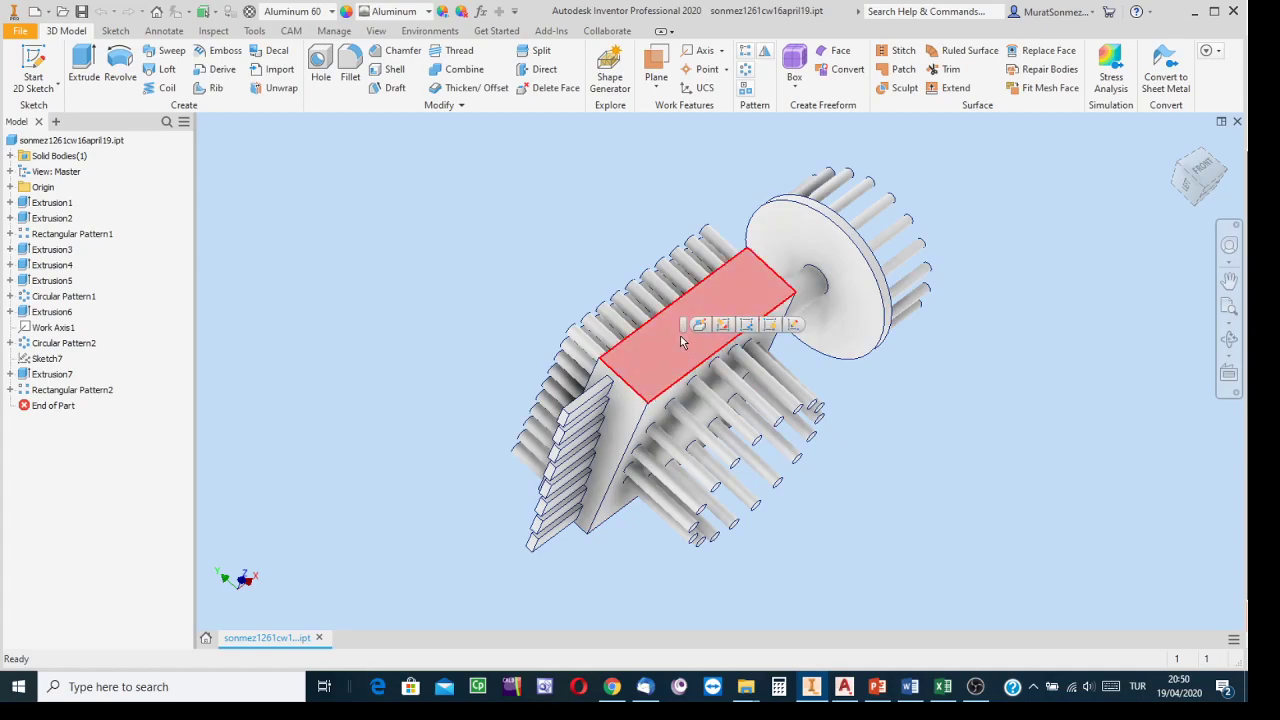
right_click(680, 340)
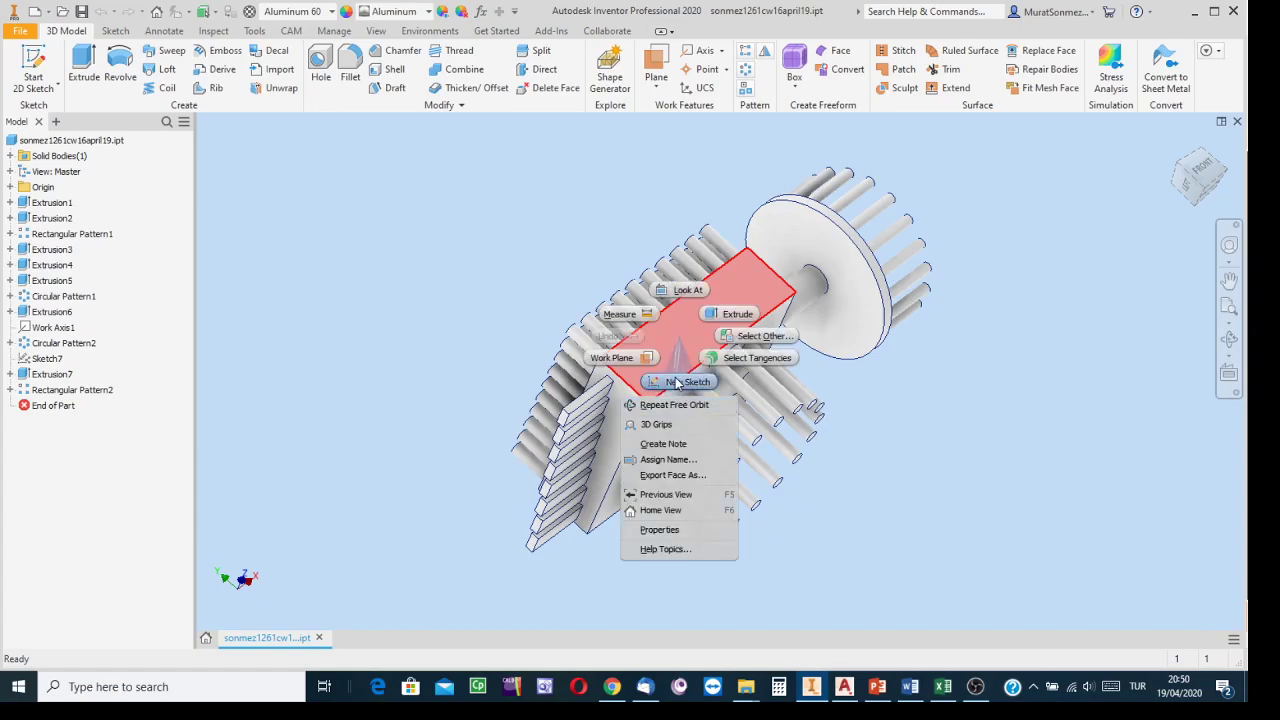
left_click(682, 382)
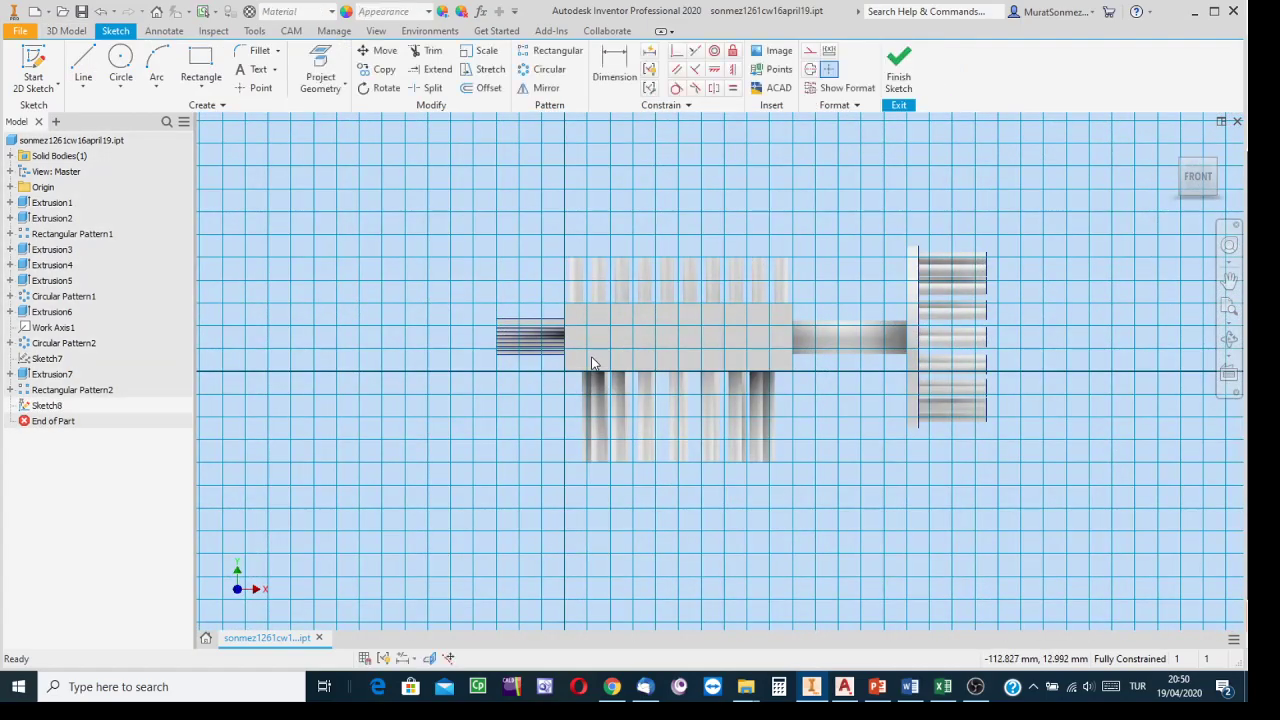
Place six freehand sketch points in an uneven row across the block's front face
left_click(257, 89)
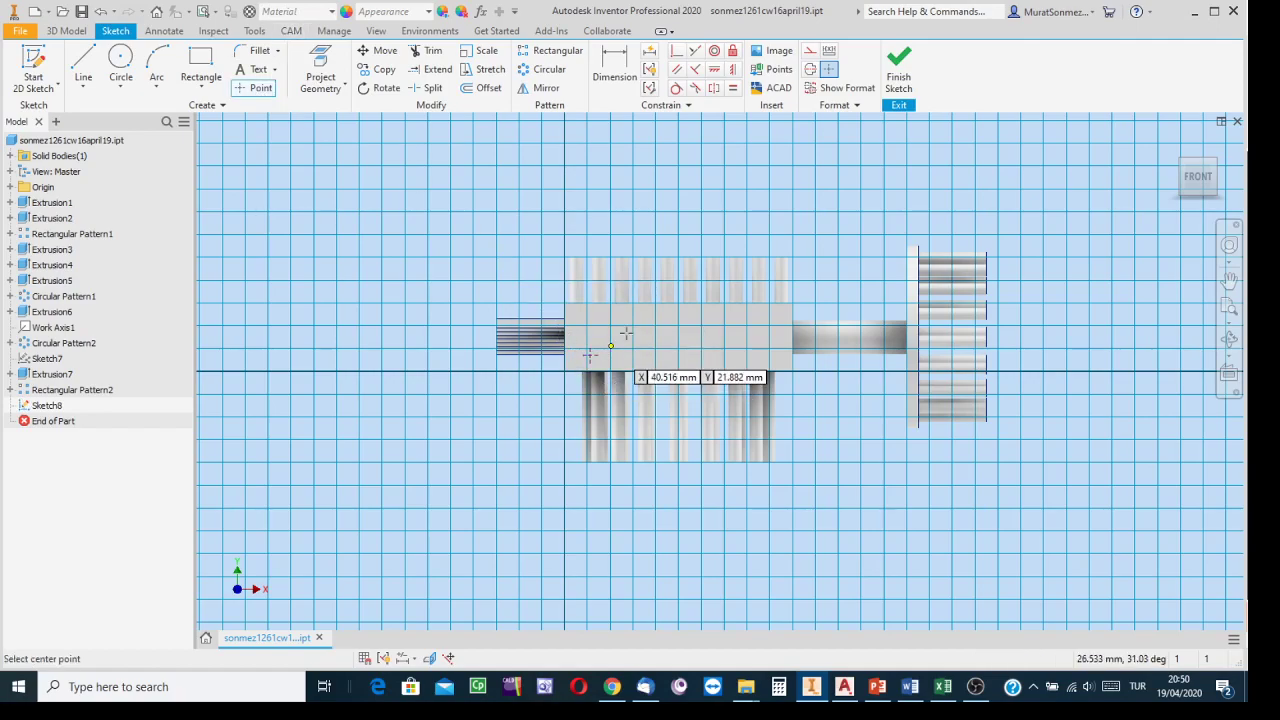
left_click(612, 341)
left_click(655, 321)
left_click(722, 329)
left_click(747, 340)
left_click(767, 316)
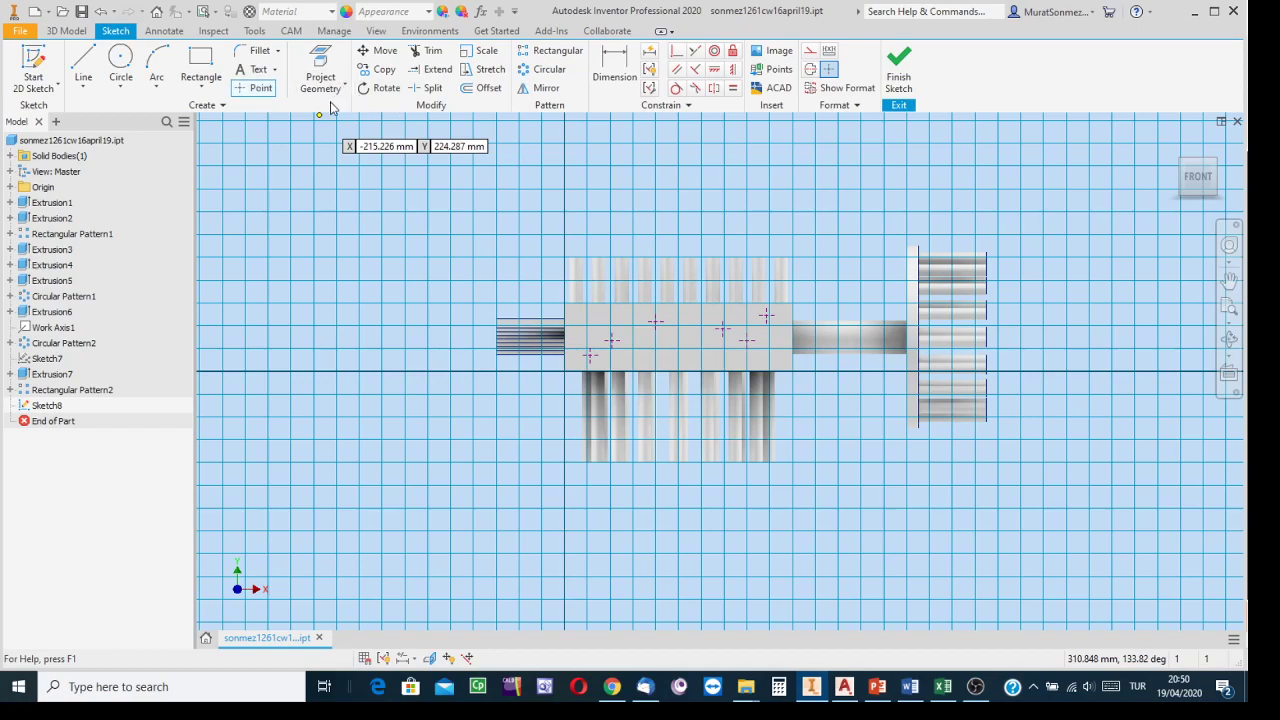
Try to draw an interpolation spline through the points on the front face, starting from the one nearest the bars
left_click(81, 93)
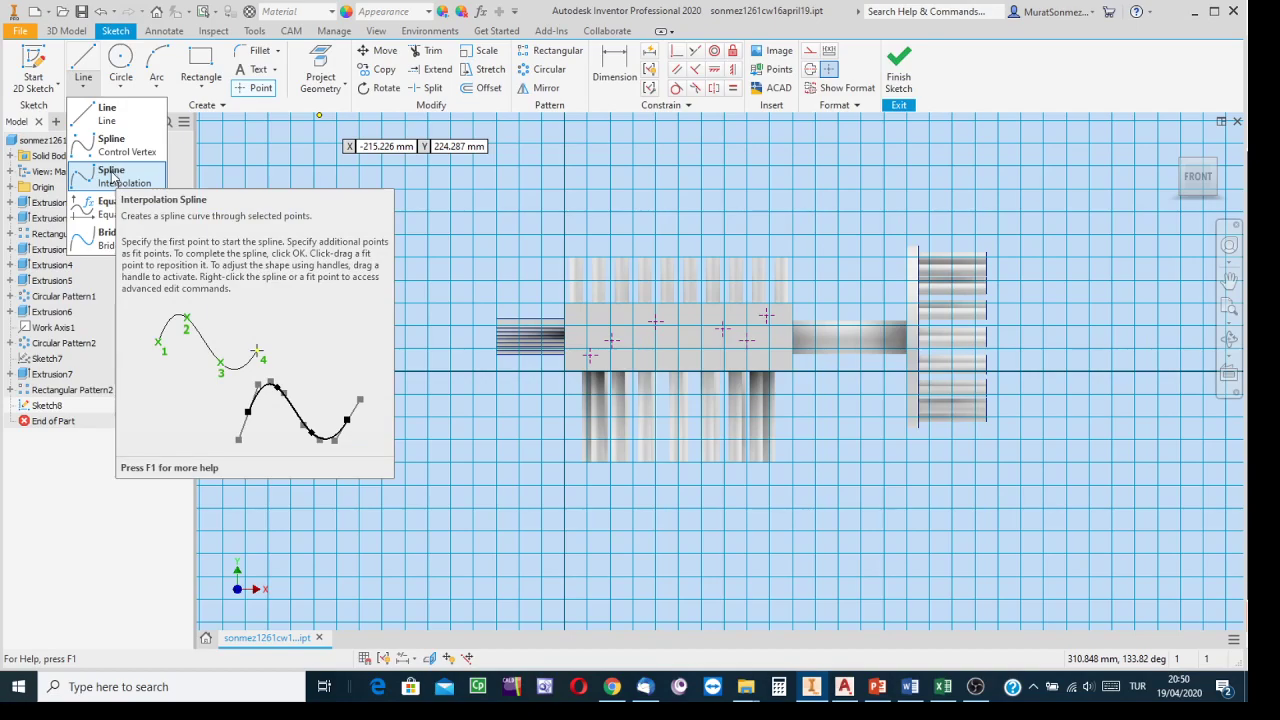
left_click(111, 178)
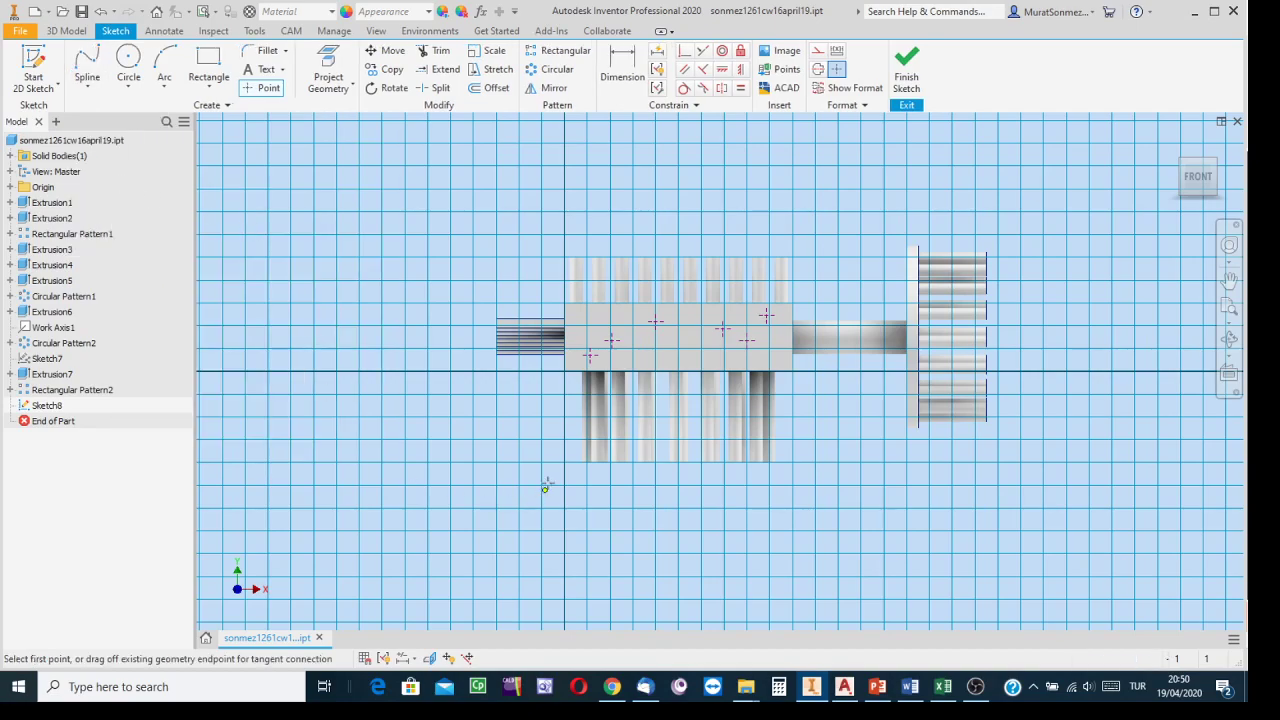
left_click(590, 356)
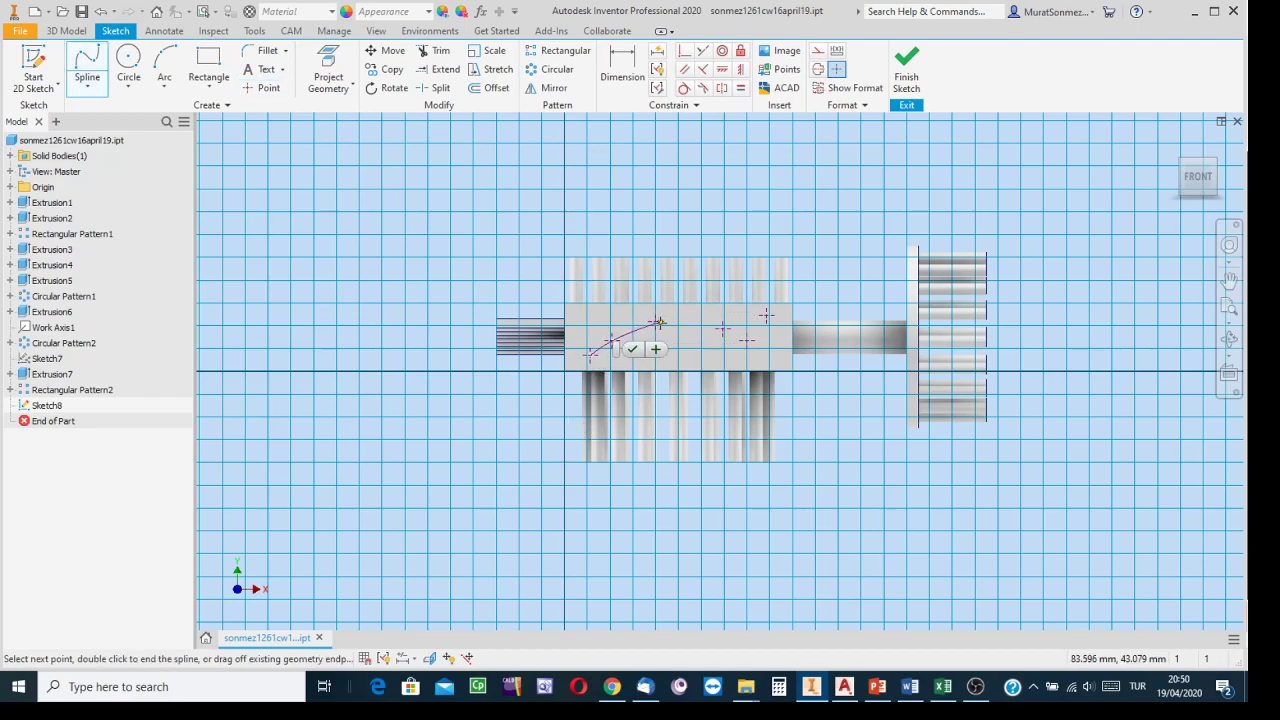
left_click(656, 323)
left_click(724, 328)
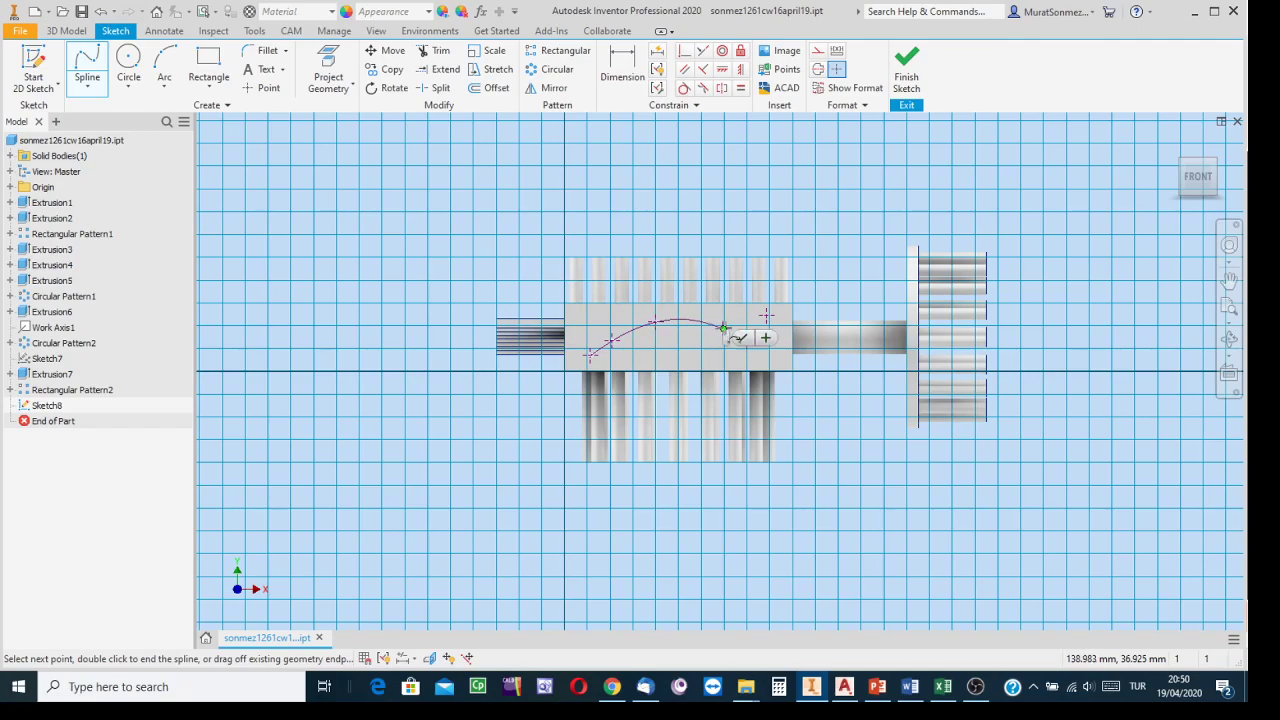
left_click(767, 316)
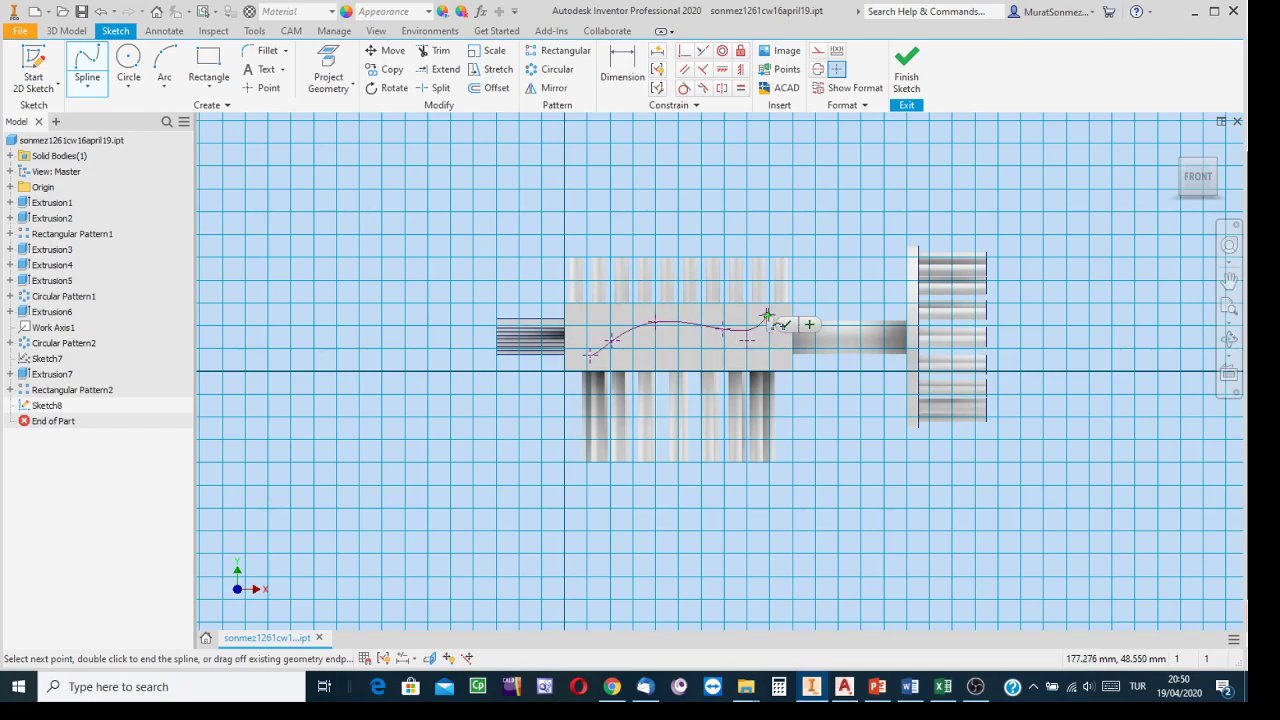
key("Escape")
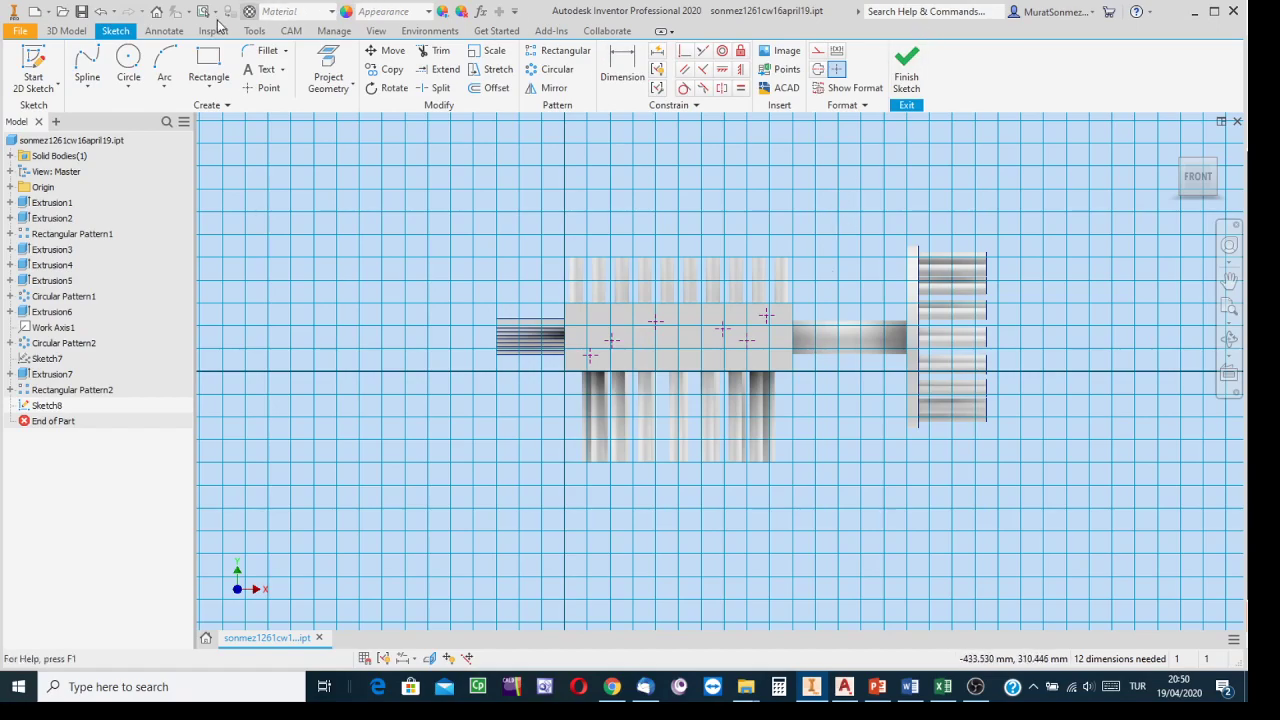
Undo the sketched points and the new sketch on the front face
left_click(100, 12)
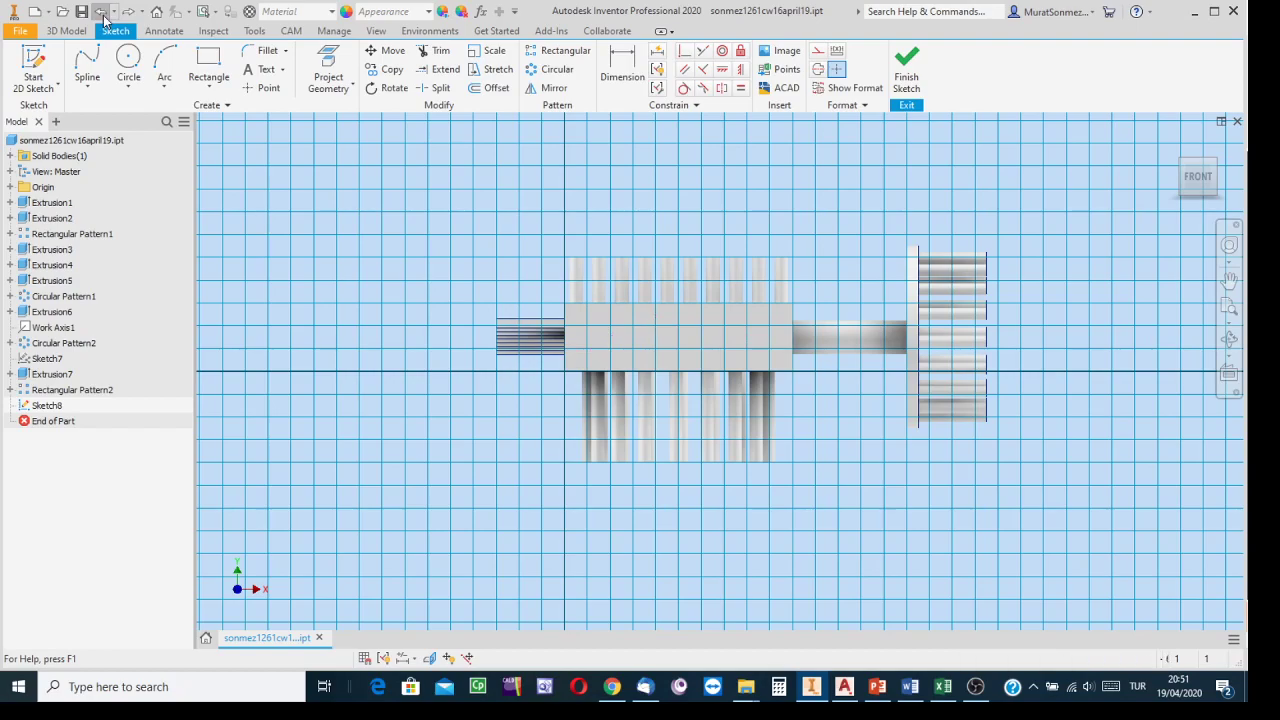
left_click(100, 12)
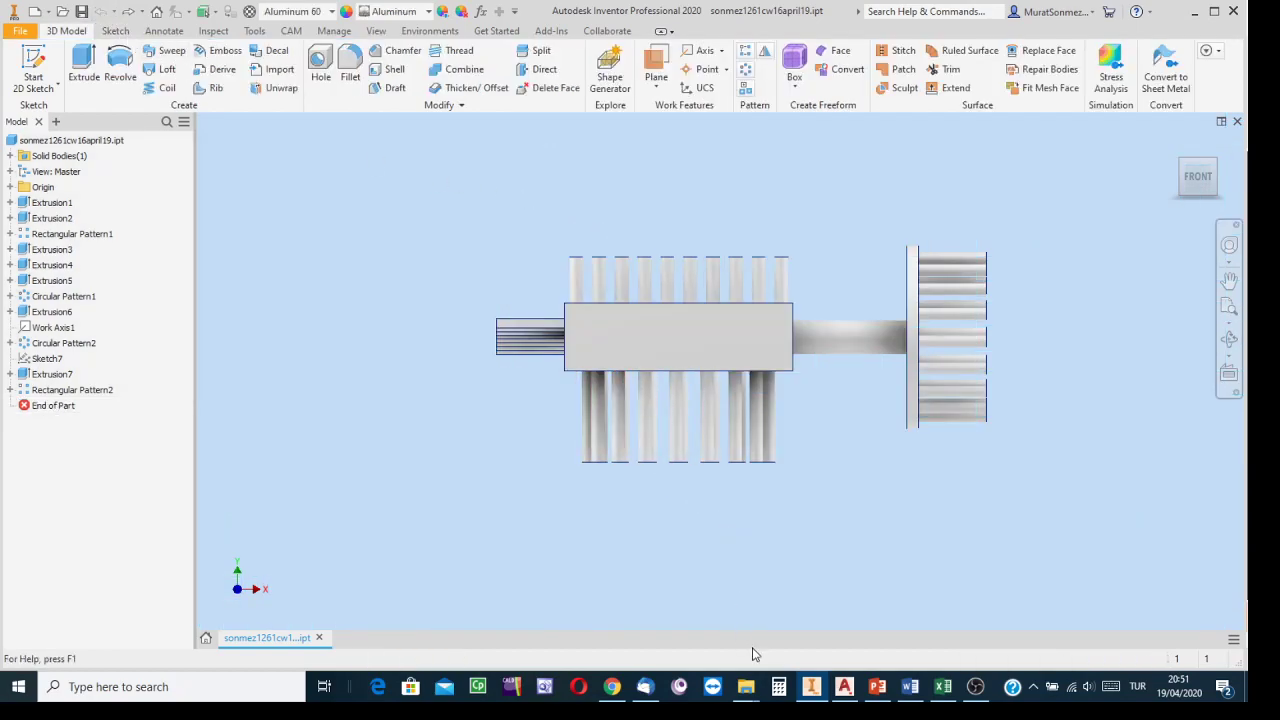
Switch to Excel and examine the coordinate columns in 3d.xlsx, highlighting columns C and D
left_click(943, 690)
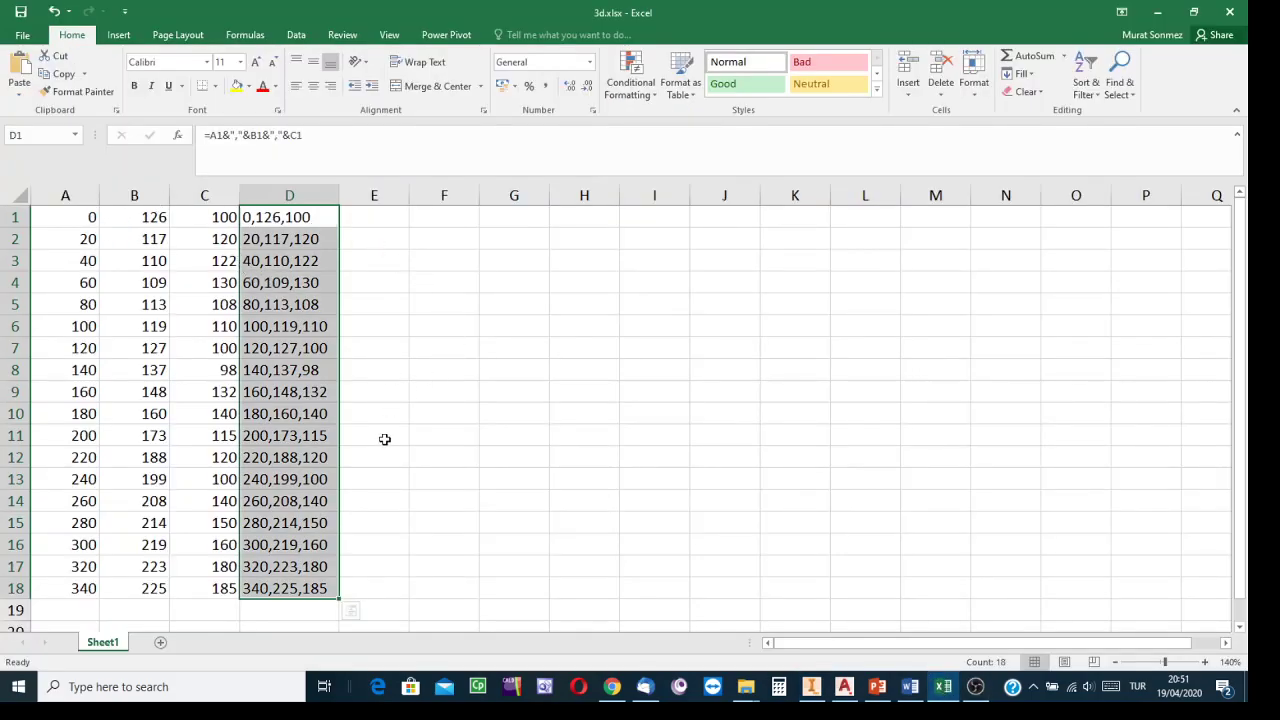
left_click(715, 344)
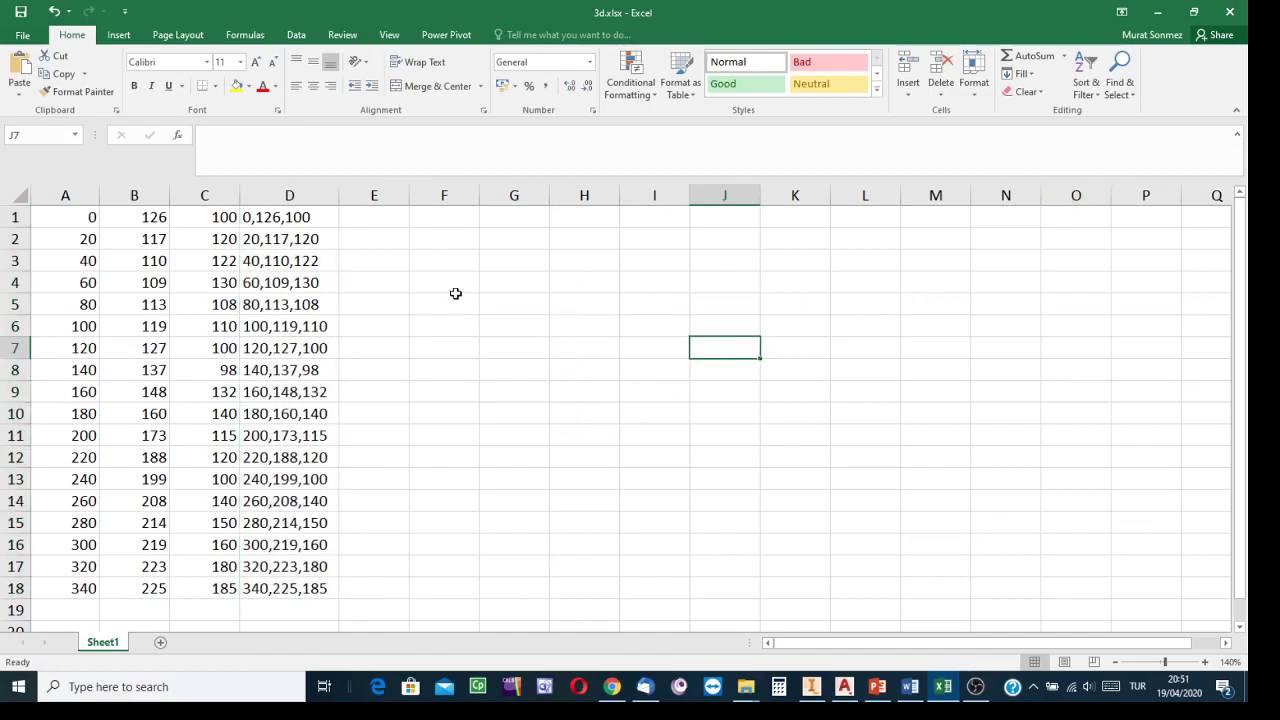
left_click(190, 212)
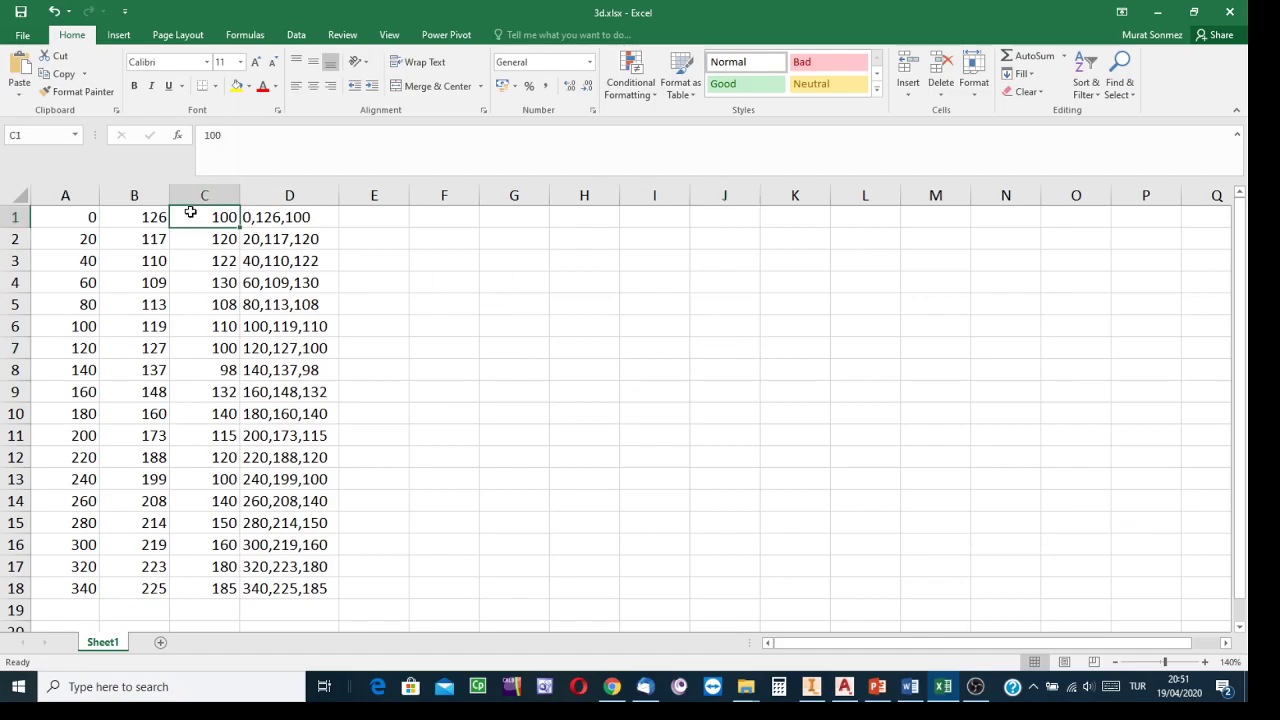
left_click(228, 194)
mouse_move(228, 194)
left_mouse_down()
mouse_move(297, 194)
mouse_move(252, 192)
left_mouse_up()
right_click(253, 192)
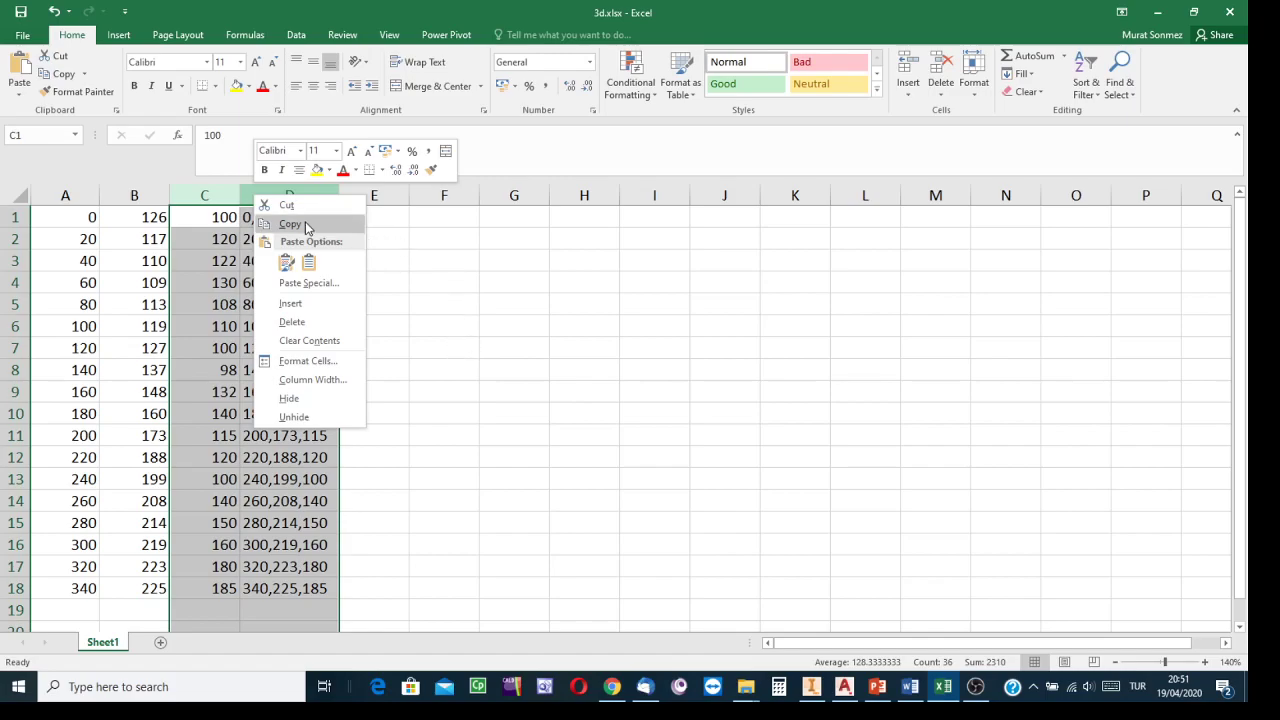
left_click(473, 270)
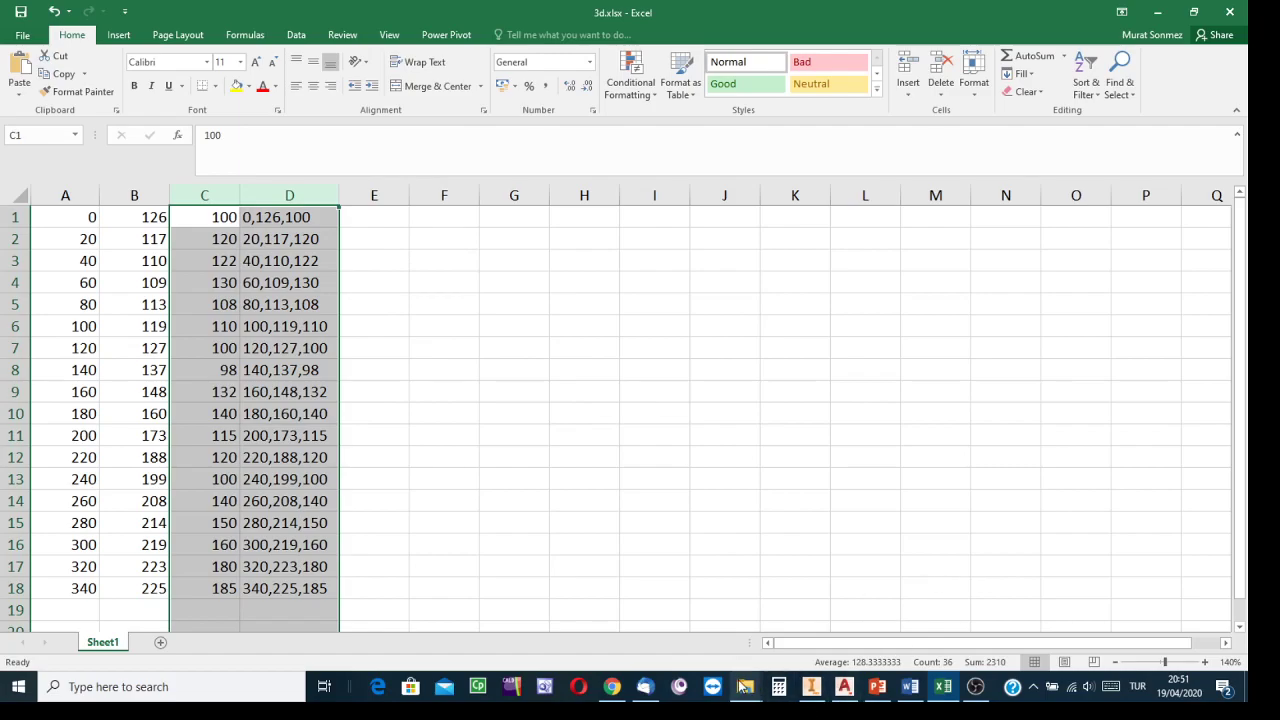
Open 2d.xlsx from the excell files folder and examine its two columns of point coordinates
mouse_move(745, 690)
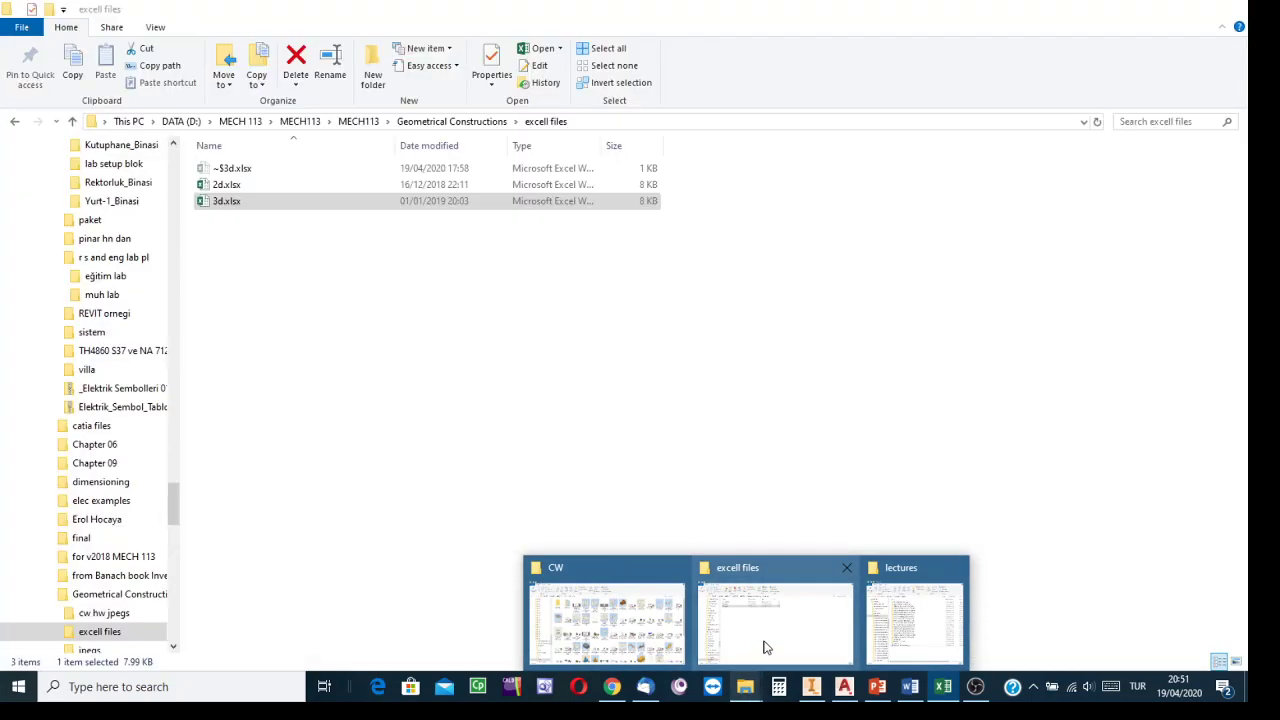
left_click(765, 648)
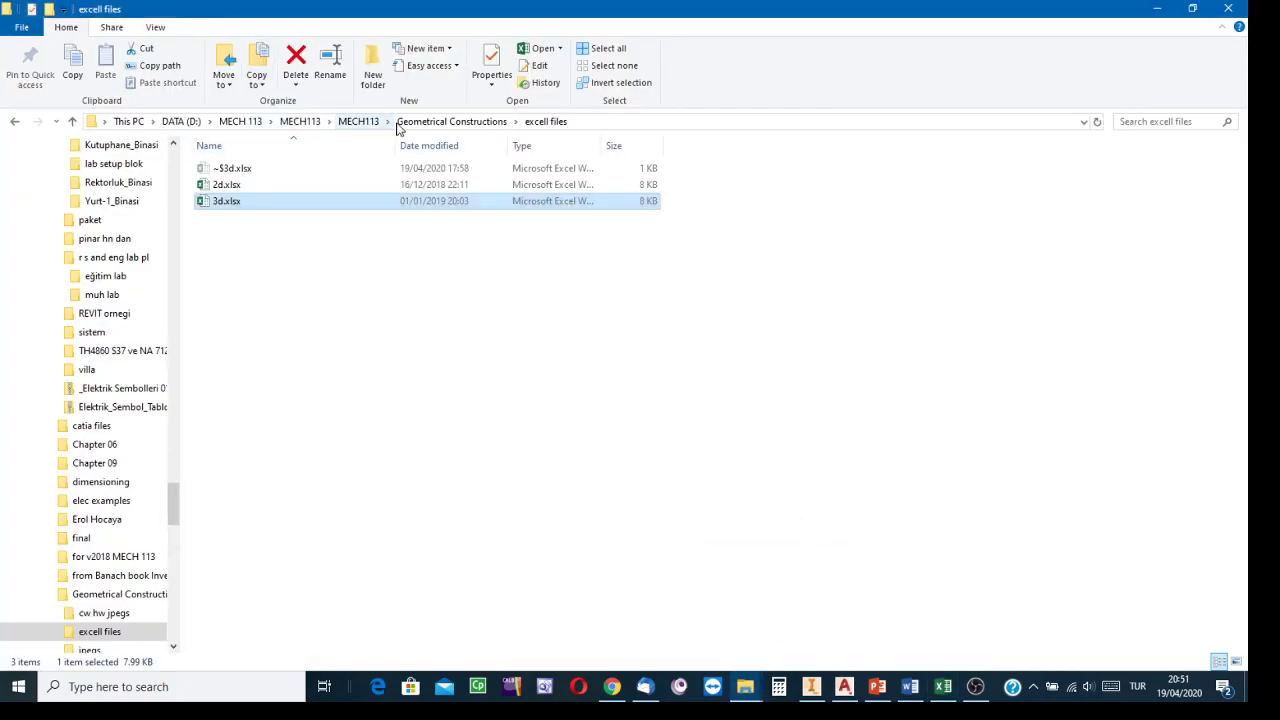
left_click(227, 189)
double_click(225, 187)
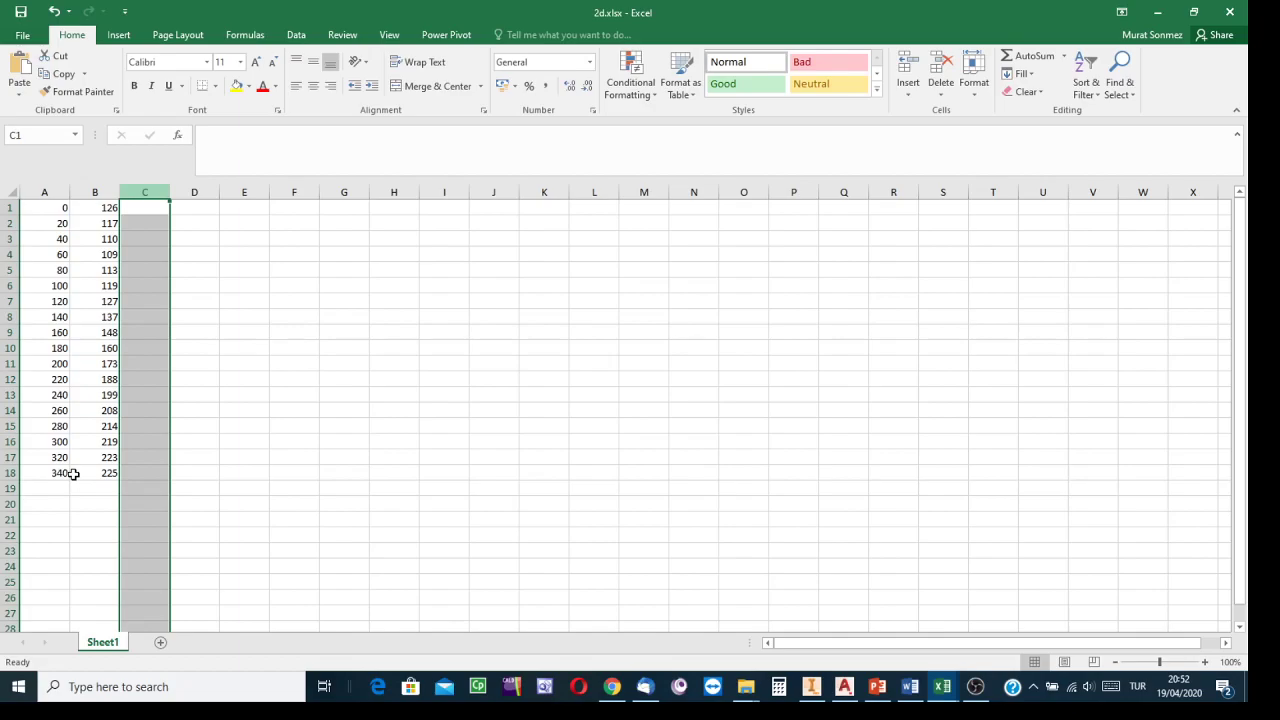
left_click(554, 392)
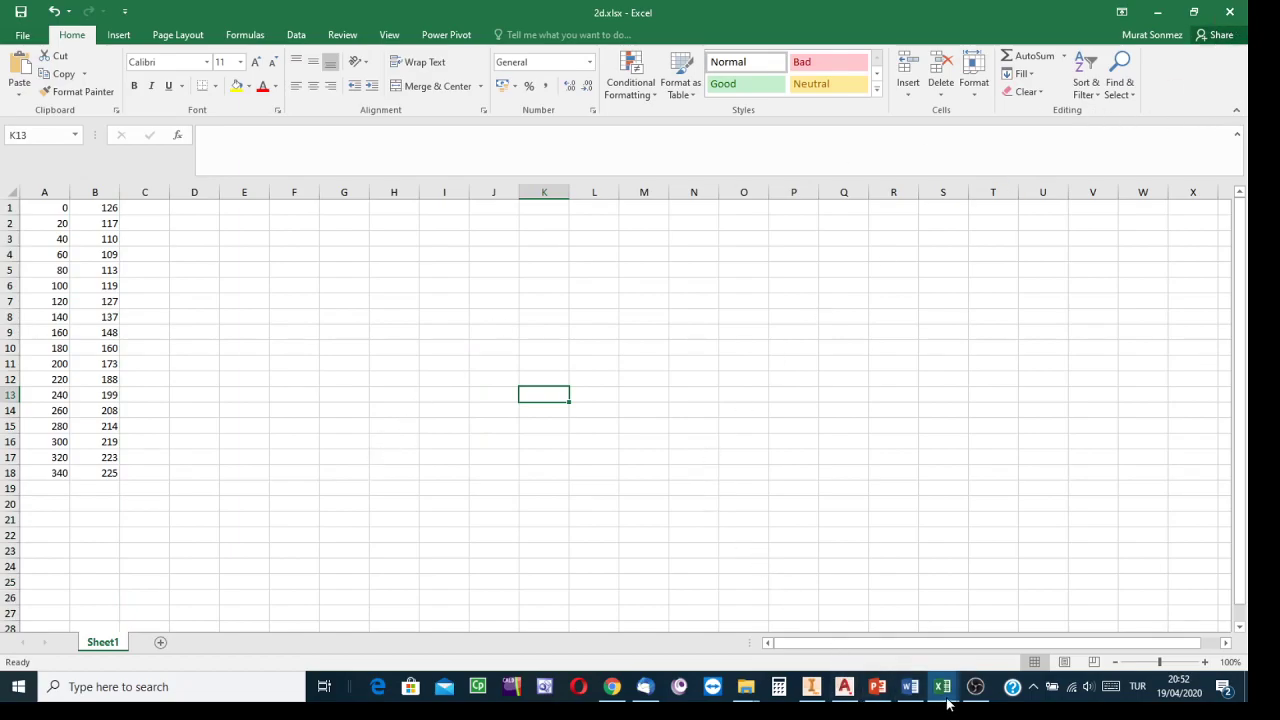
mouse_move(943, 695)
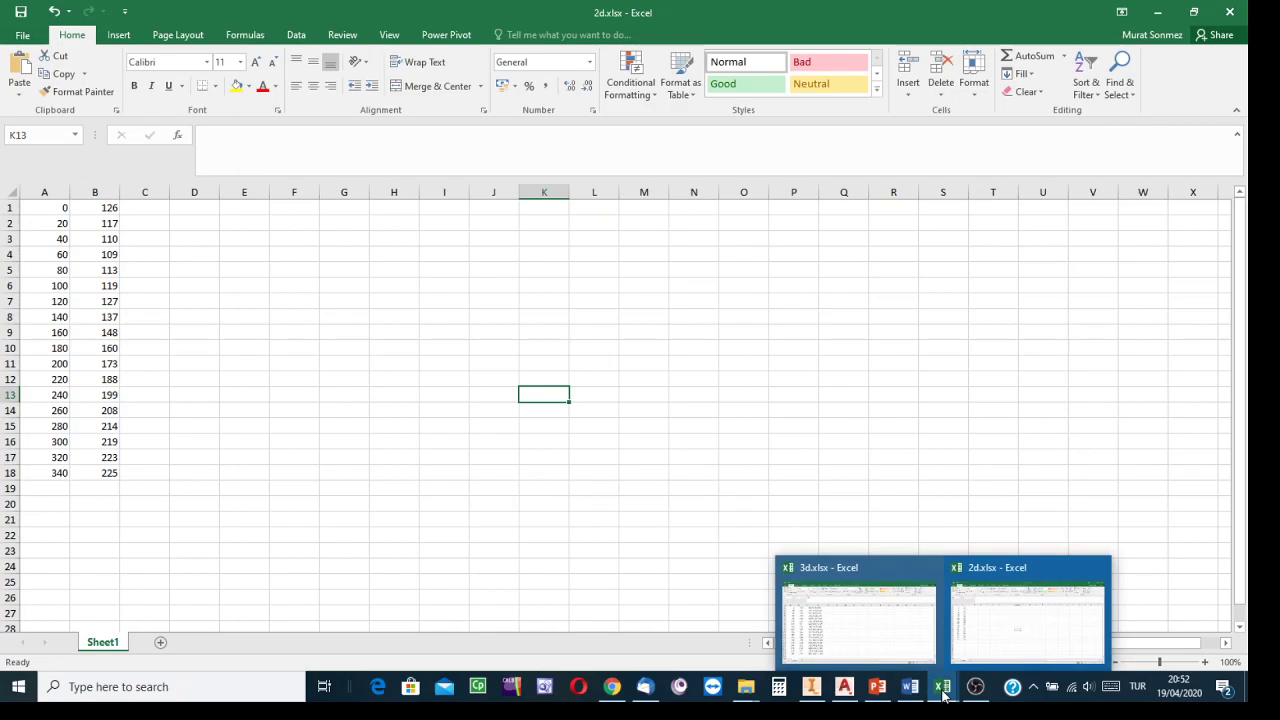
Switch to Inventor and start a new sketch on the block's front face
mouse_move(808, 690)
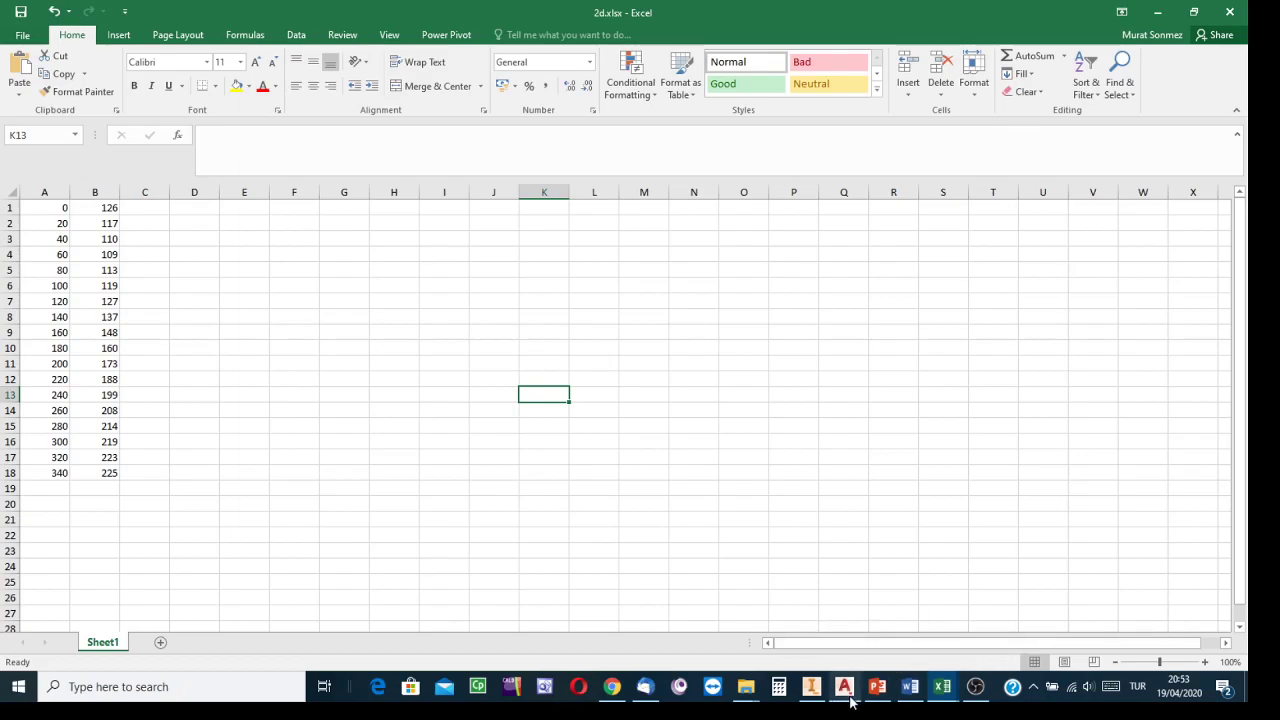
left_click(811, 686)
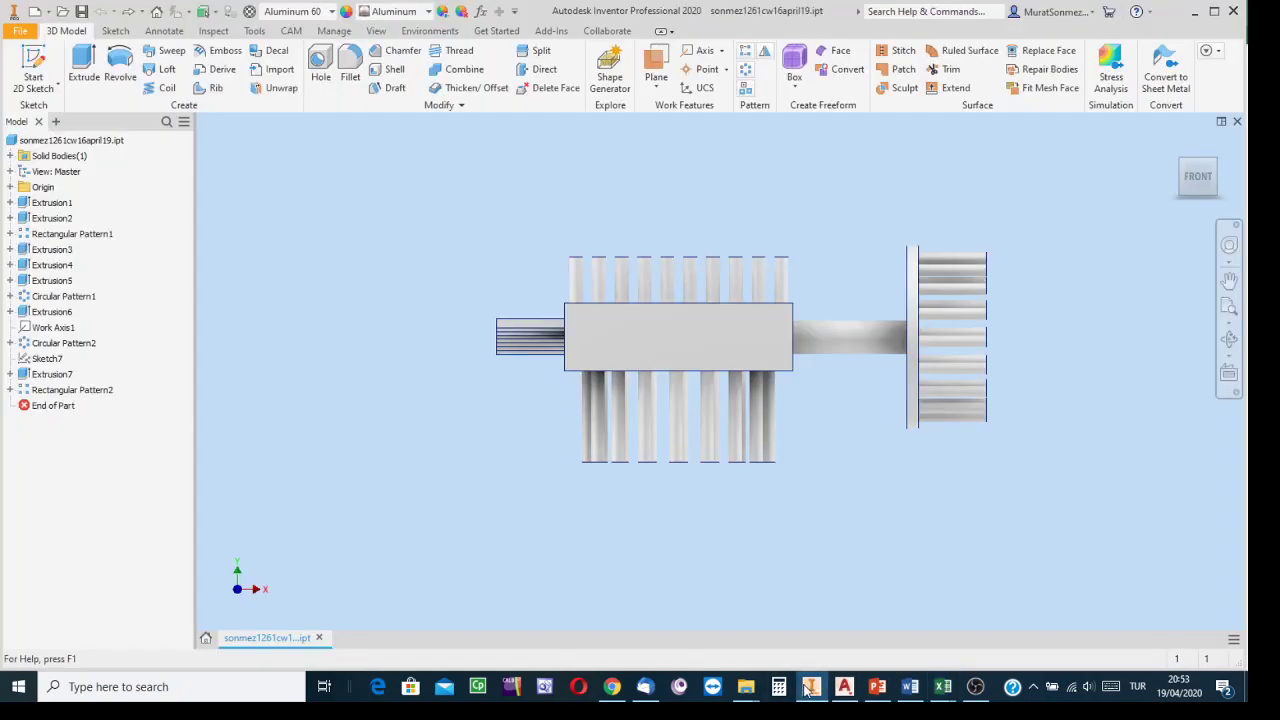
right_click(658, 342)
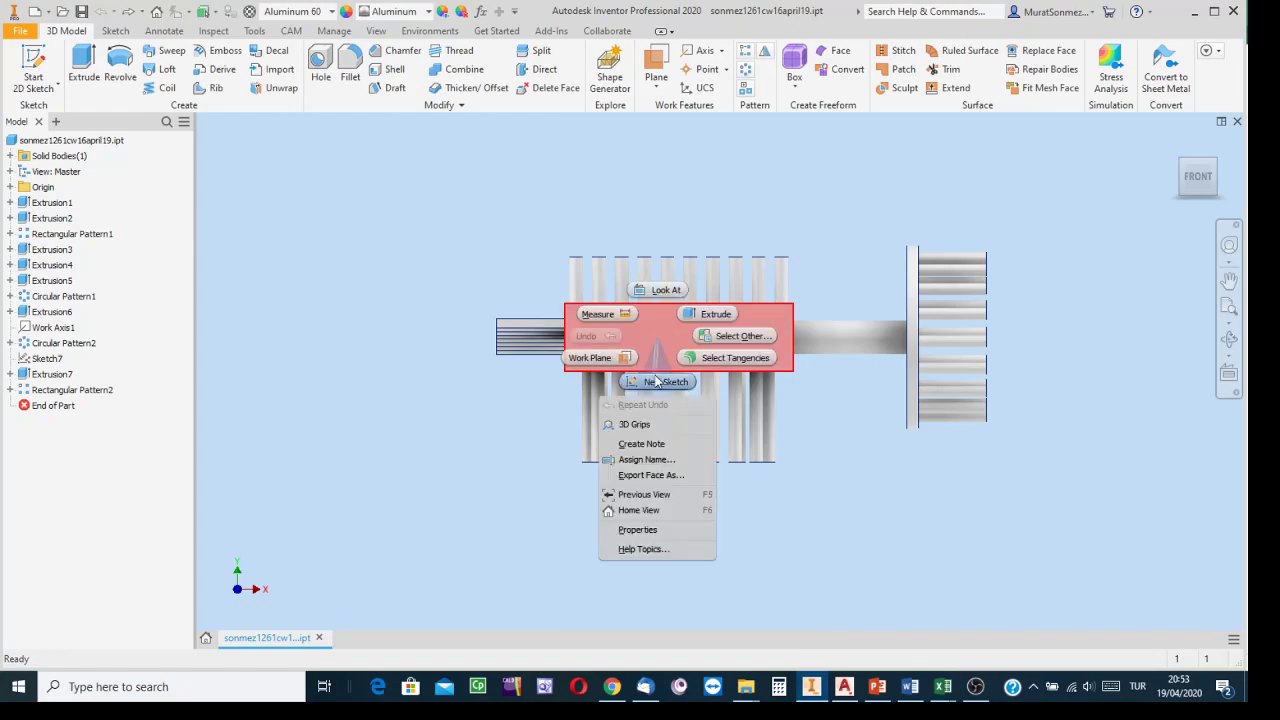
left_click(662, 382)
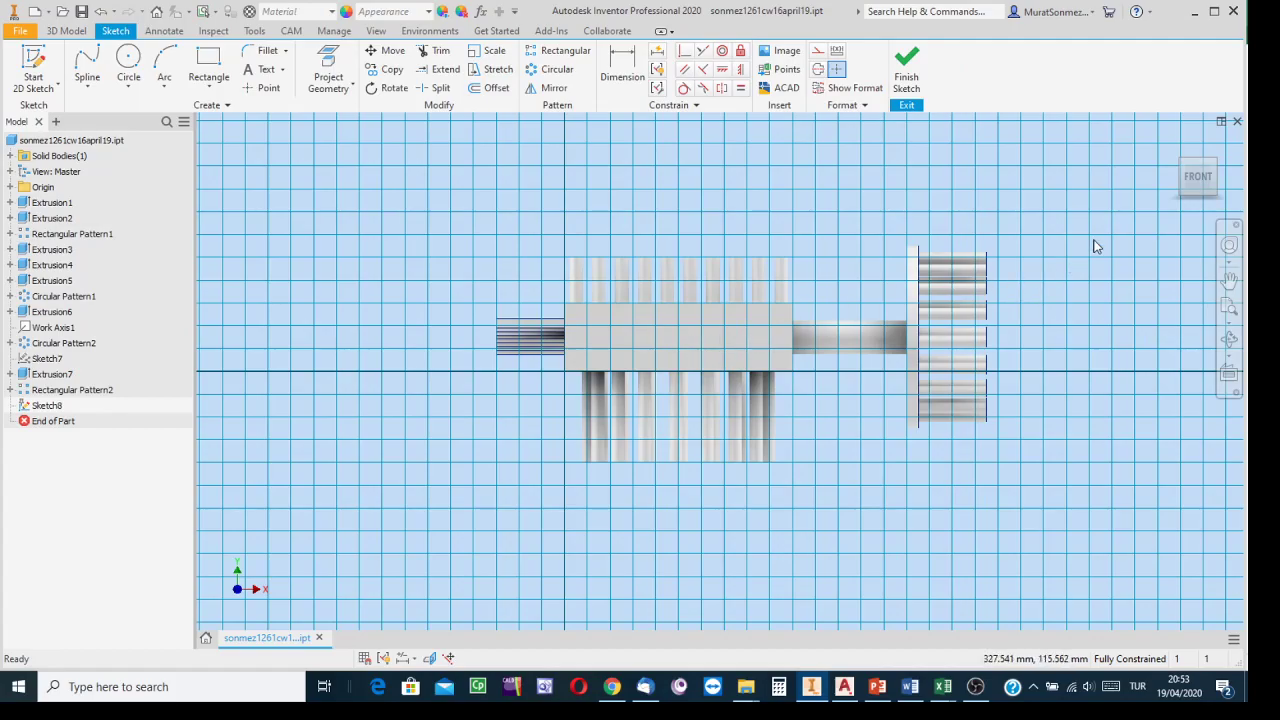
left_click(1229, 339)
left_click_drag(757, 366, 808, 334)
key("Escape")
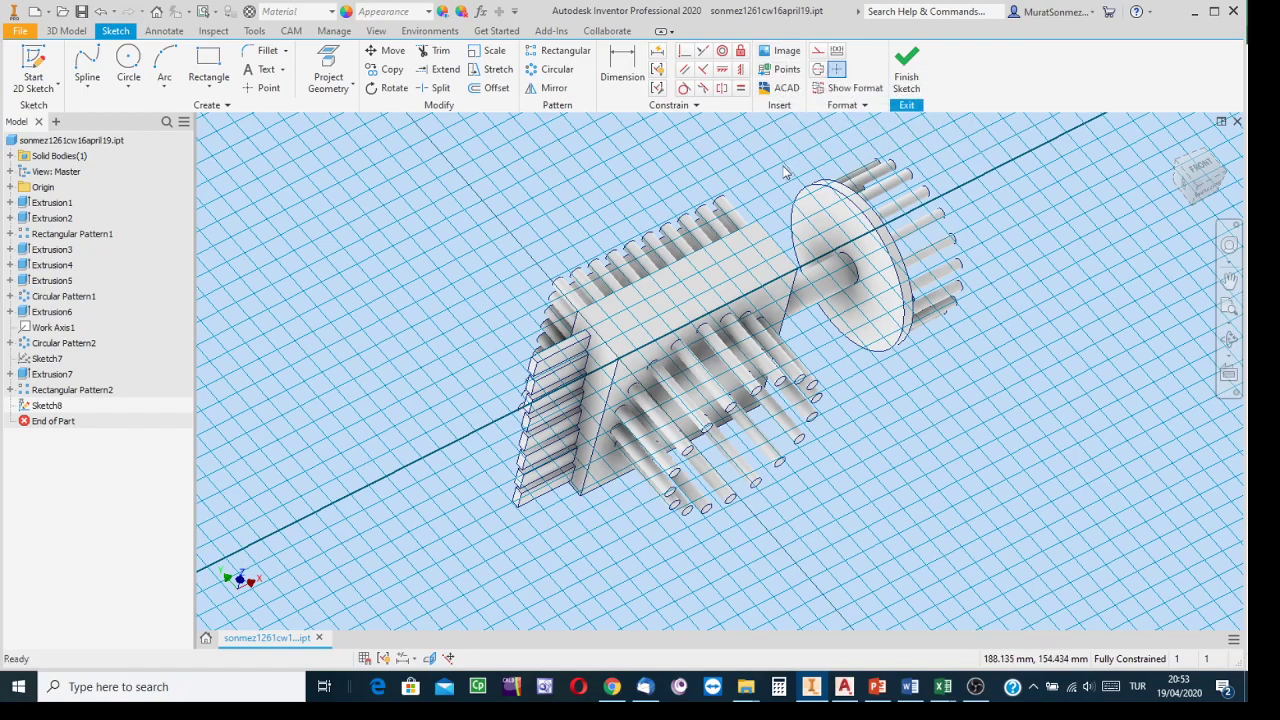
Start importing points into the sketch and browse through DATA (D:), MECH 113, MECH113 and Geometrical Constructions to the excell files folder
left_click(783, 70)
left_click_drag(710, 68, 645, 75)
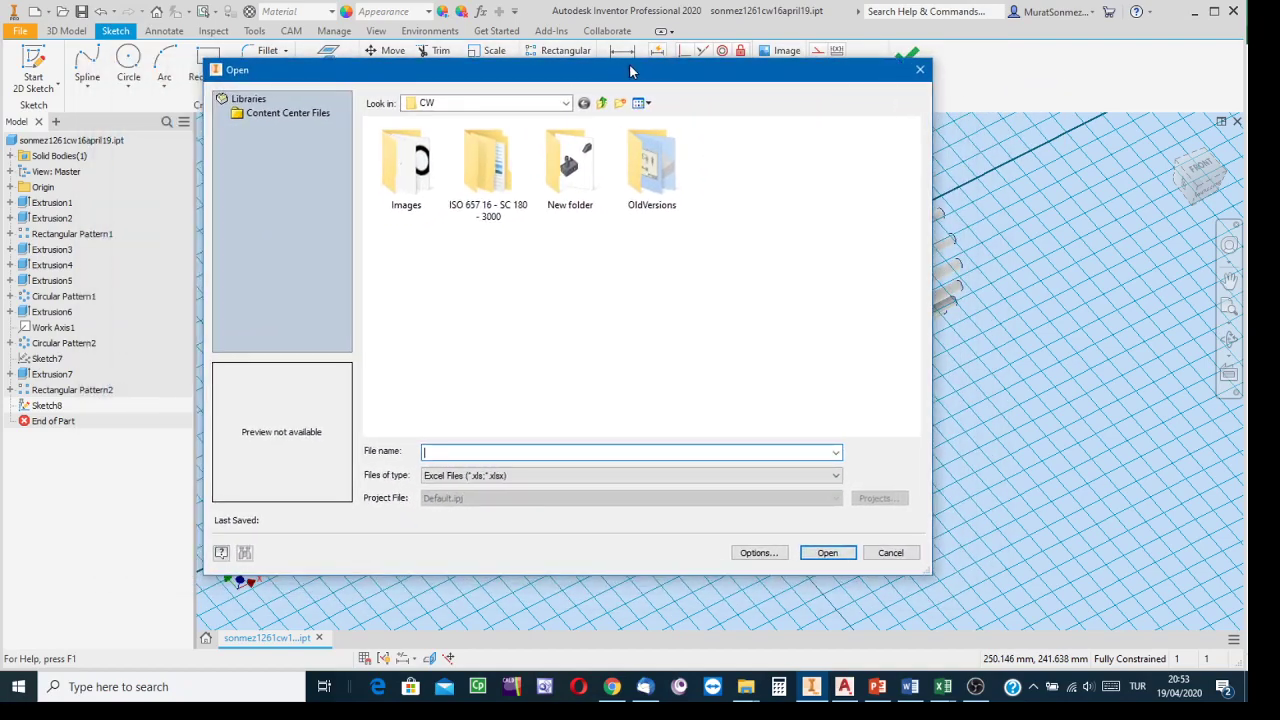
left_click(563, 104)
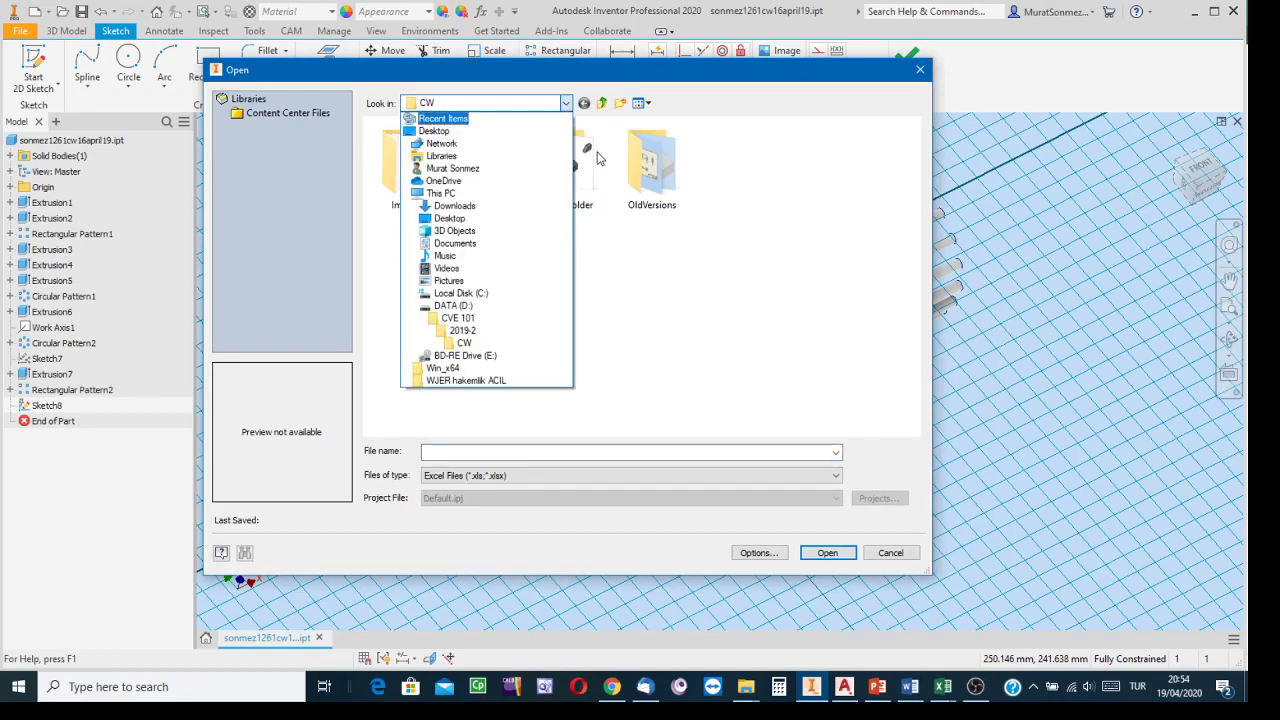
left_click(451, 310)
scroll(465, 315, "down", 8)
scroll(473, 325, "down", 6)
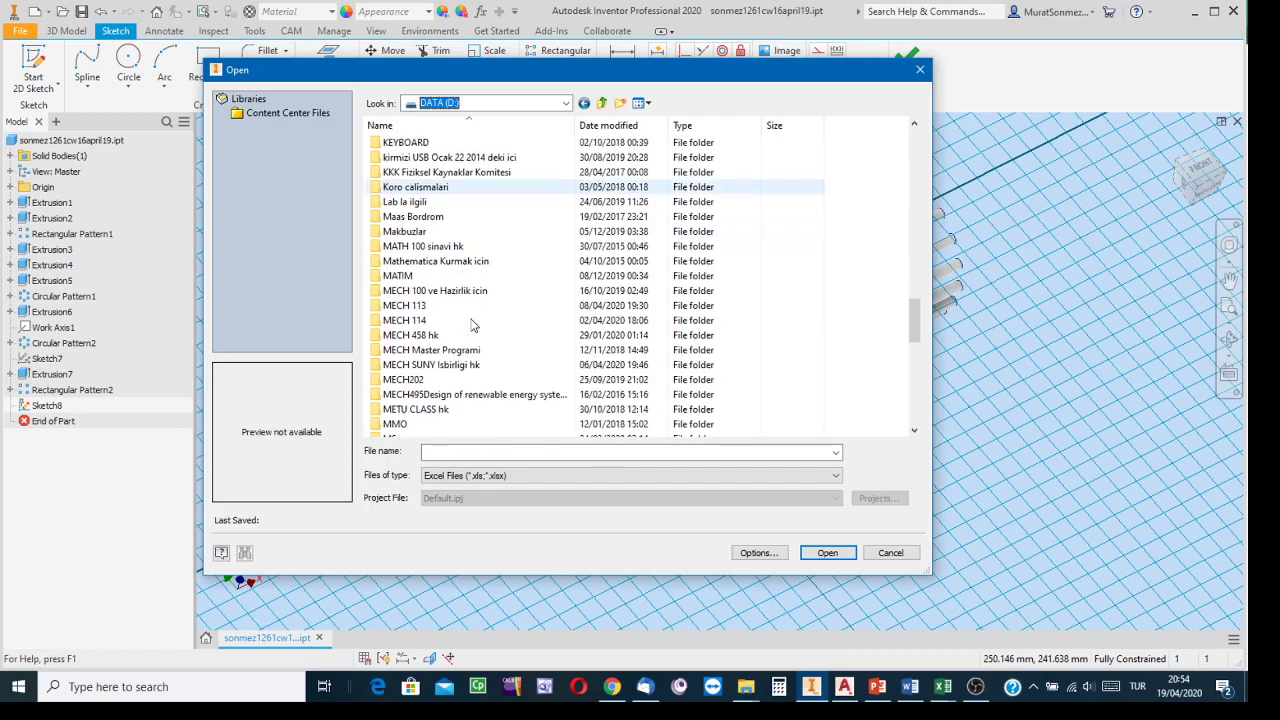
double_click(423, 307)
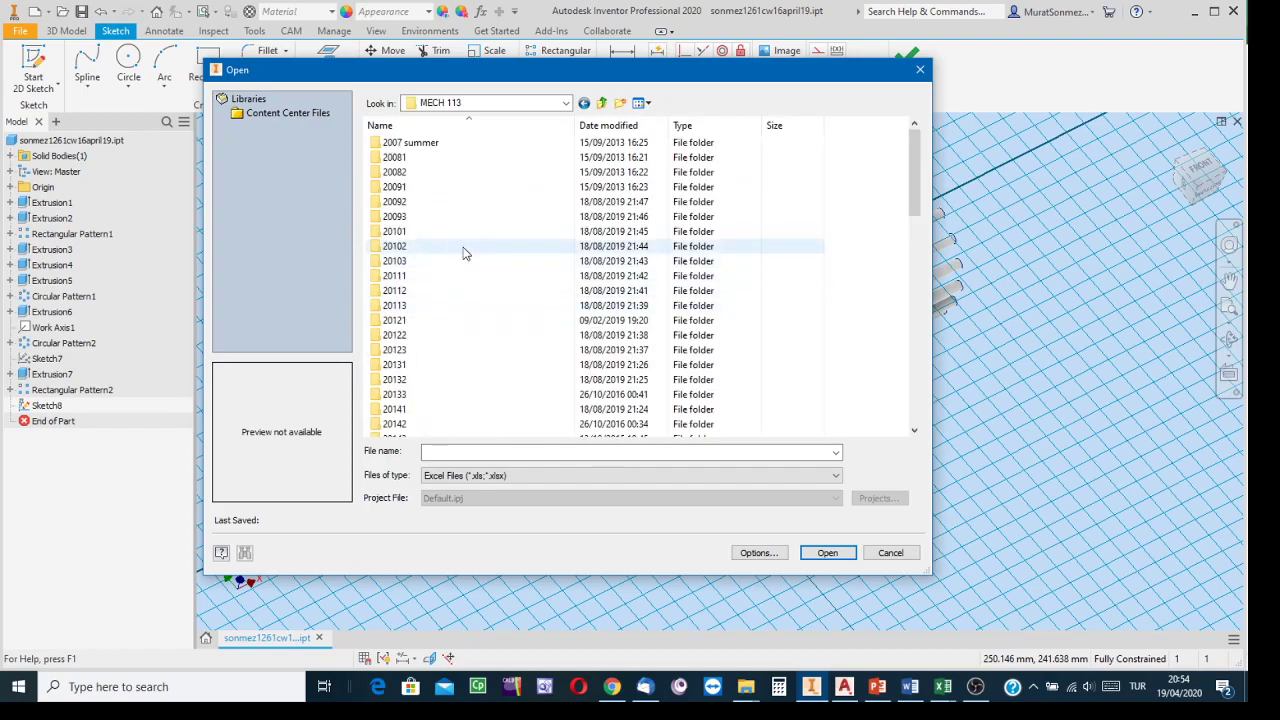
scroll(497, 355, "down", 4)
scroll(497, 355, "down", 3)
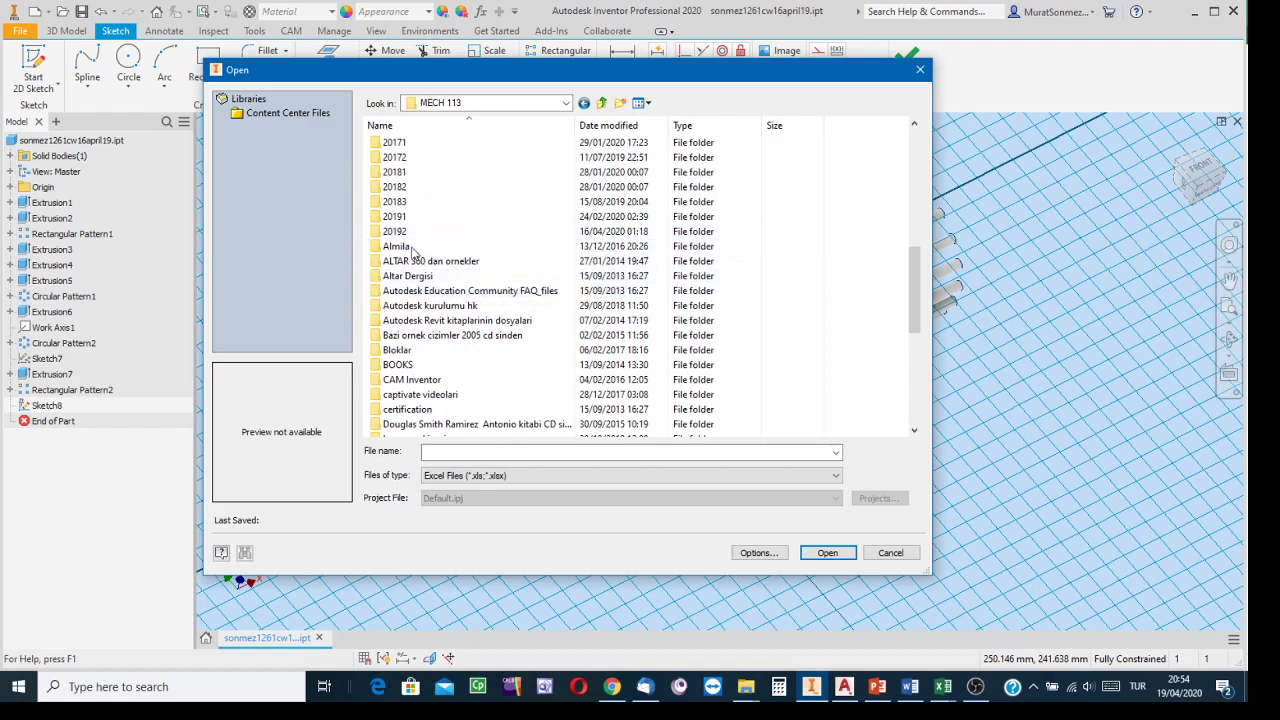
scroll(456, 330, "down", 4)
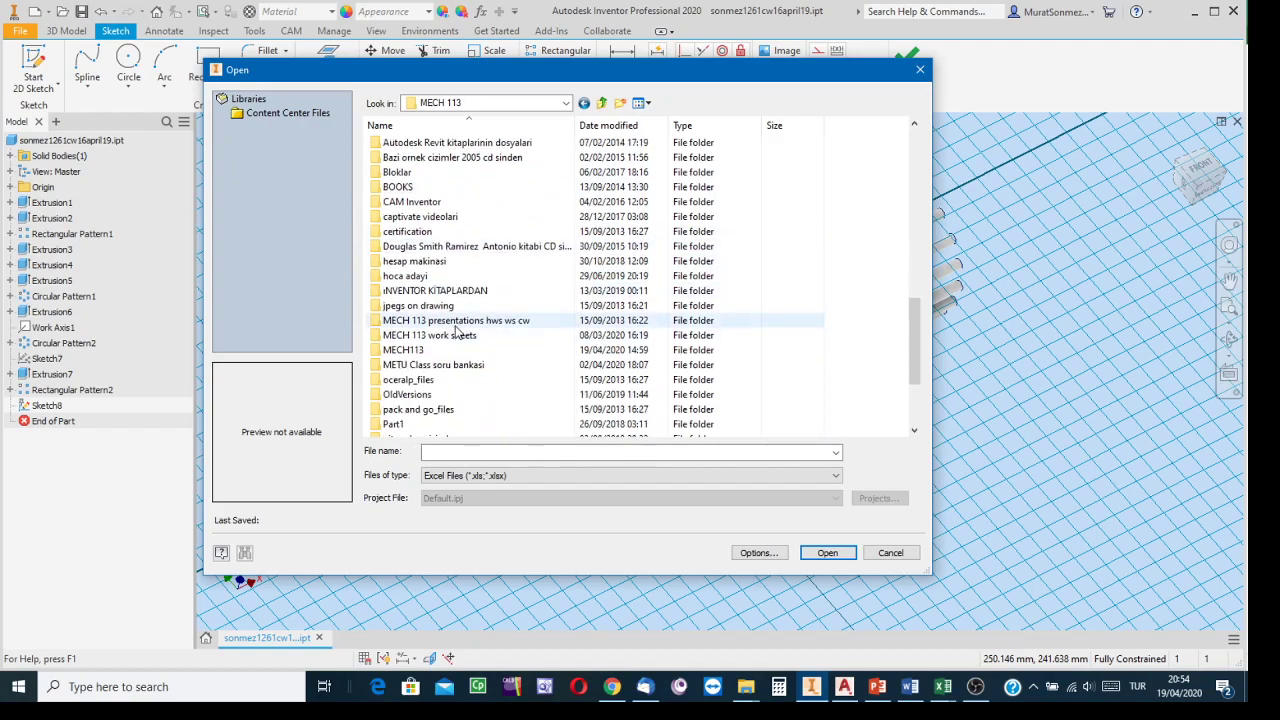
double_click(410, 350)
double_click(403, 158)
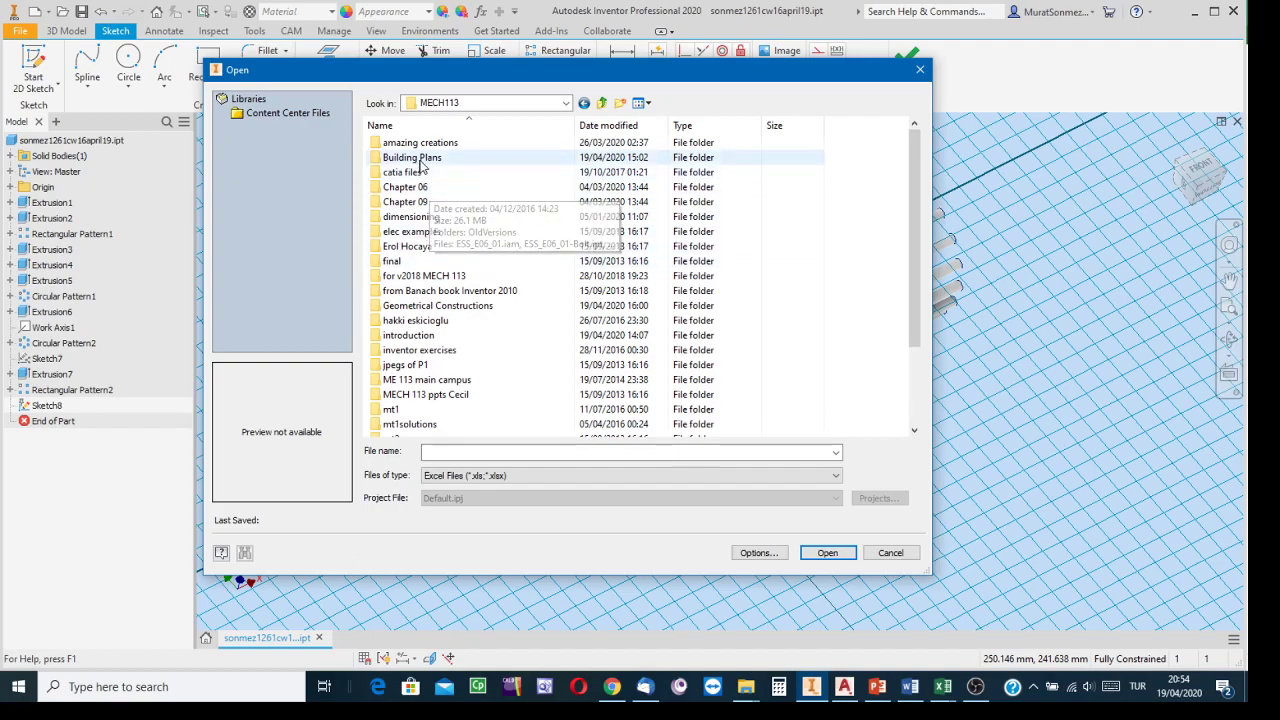
double_click(425, 310)
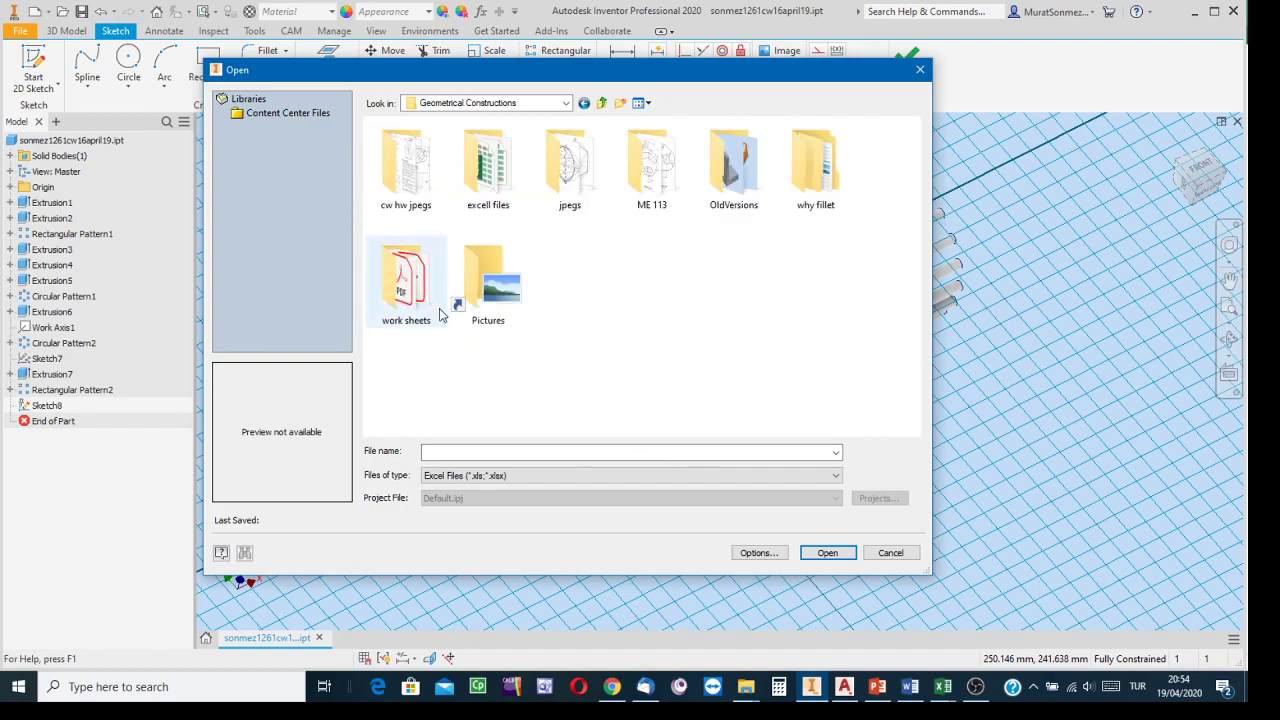
double_click(487, 163)
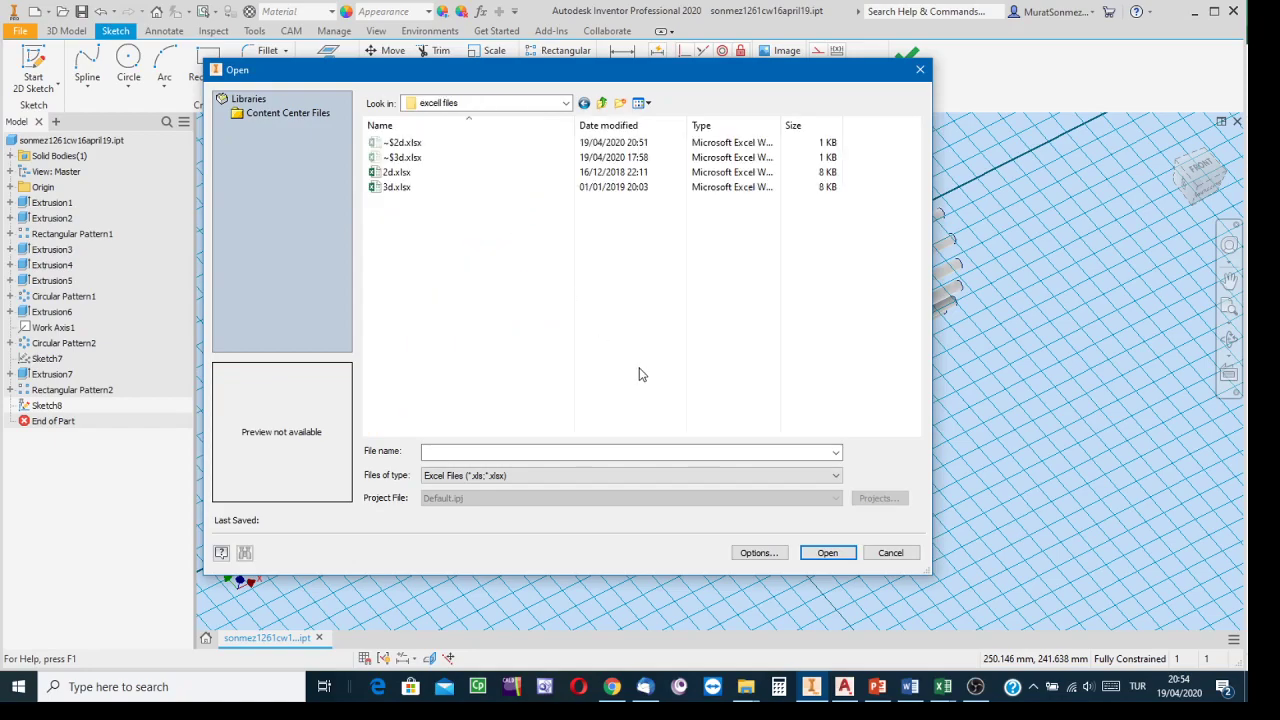
Choose 2d.xlsx as the points file and set its import option to Create spline
left_click(396, 174)
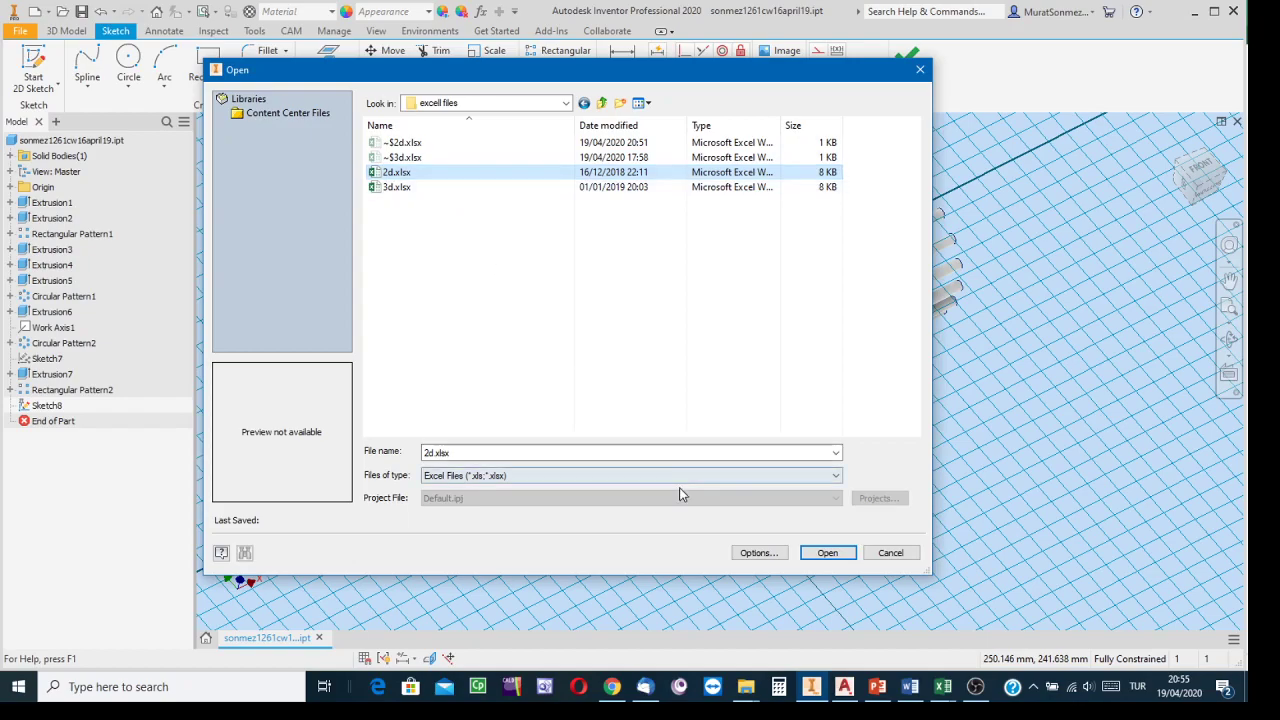
left_click(757, 553)
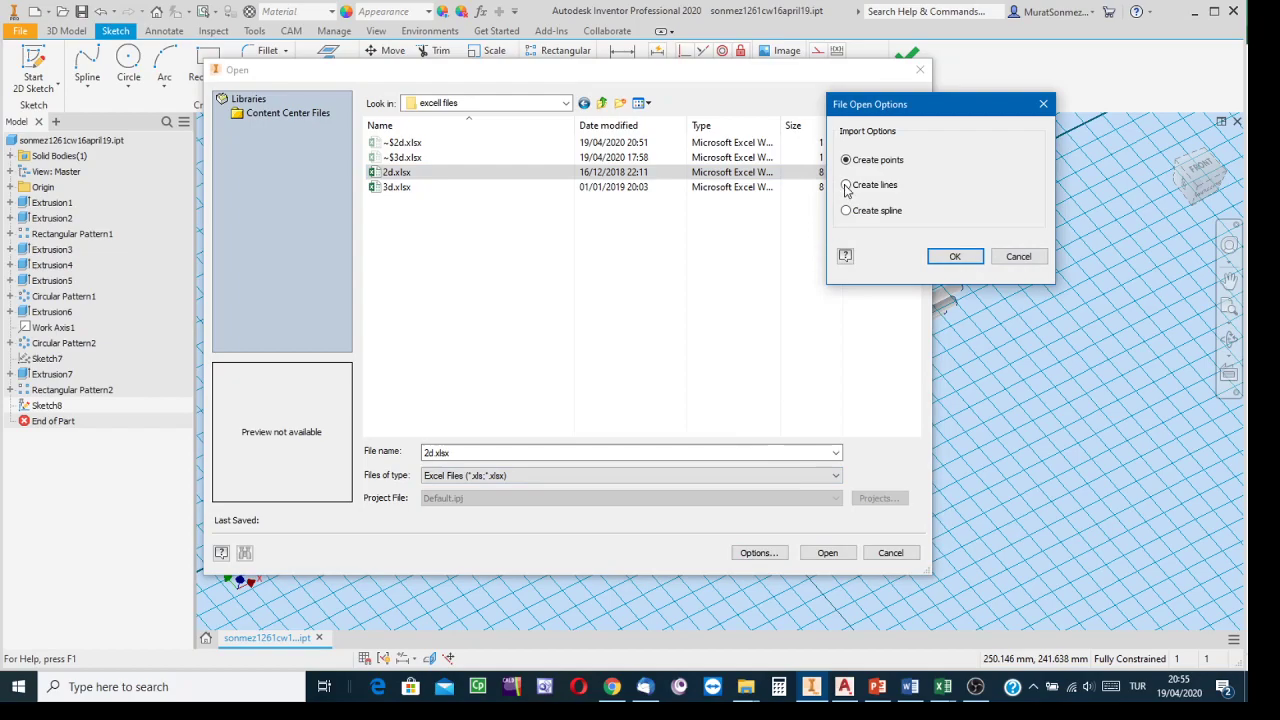
left_click_drag(921, 107, 921, 202)
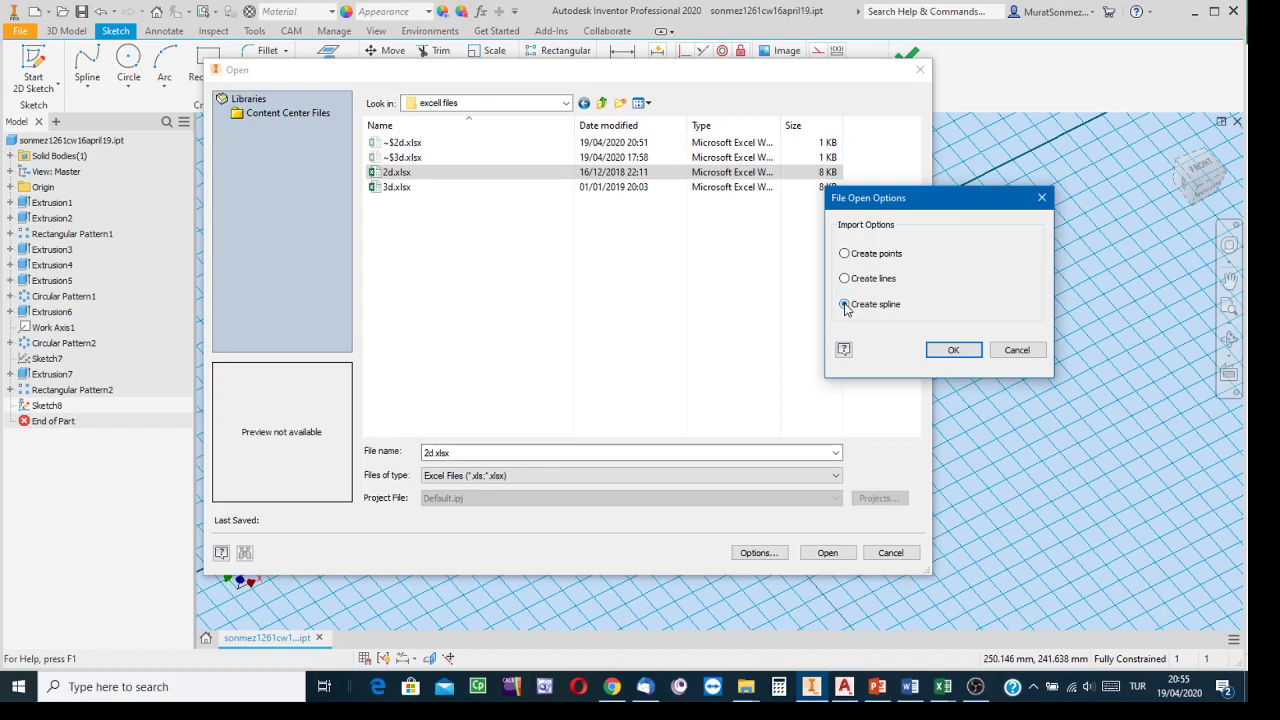
Switch to 2d.xlsx in Excel and insert a scatter chart with smooth lines and no markers from A1:B18
left_click(945, 688)
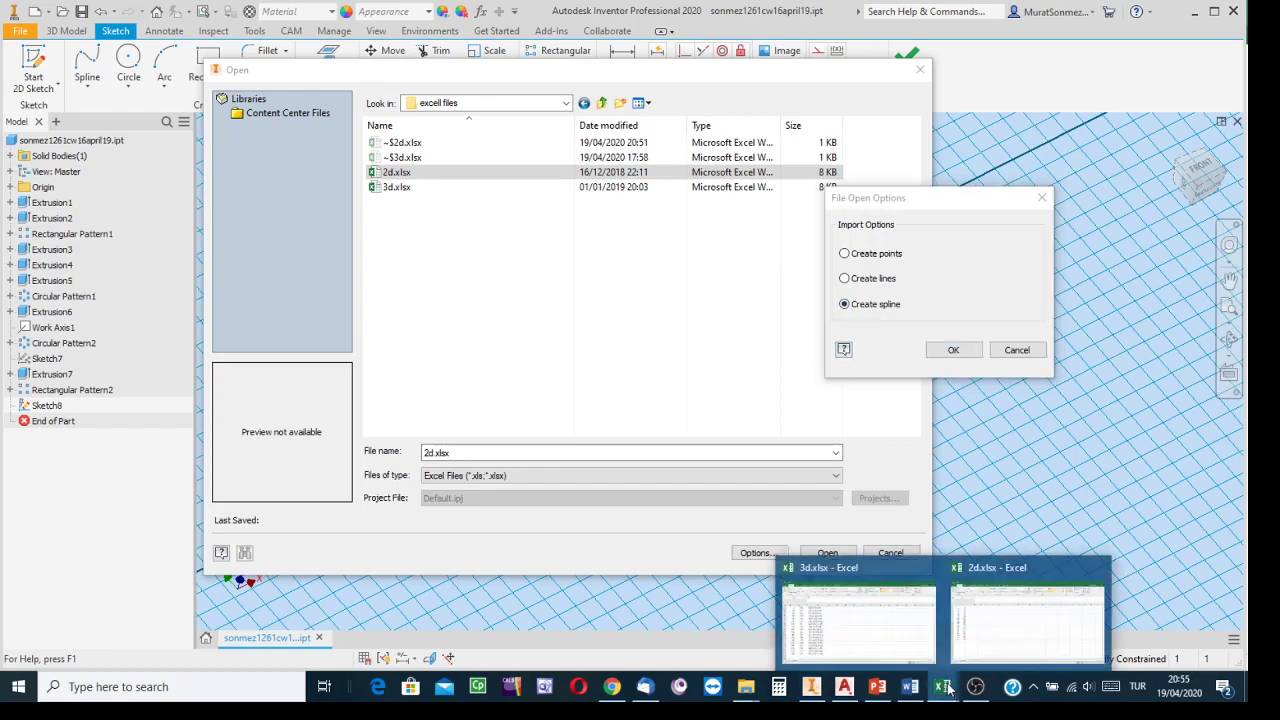
left_click(1018, 626)
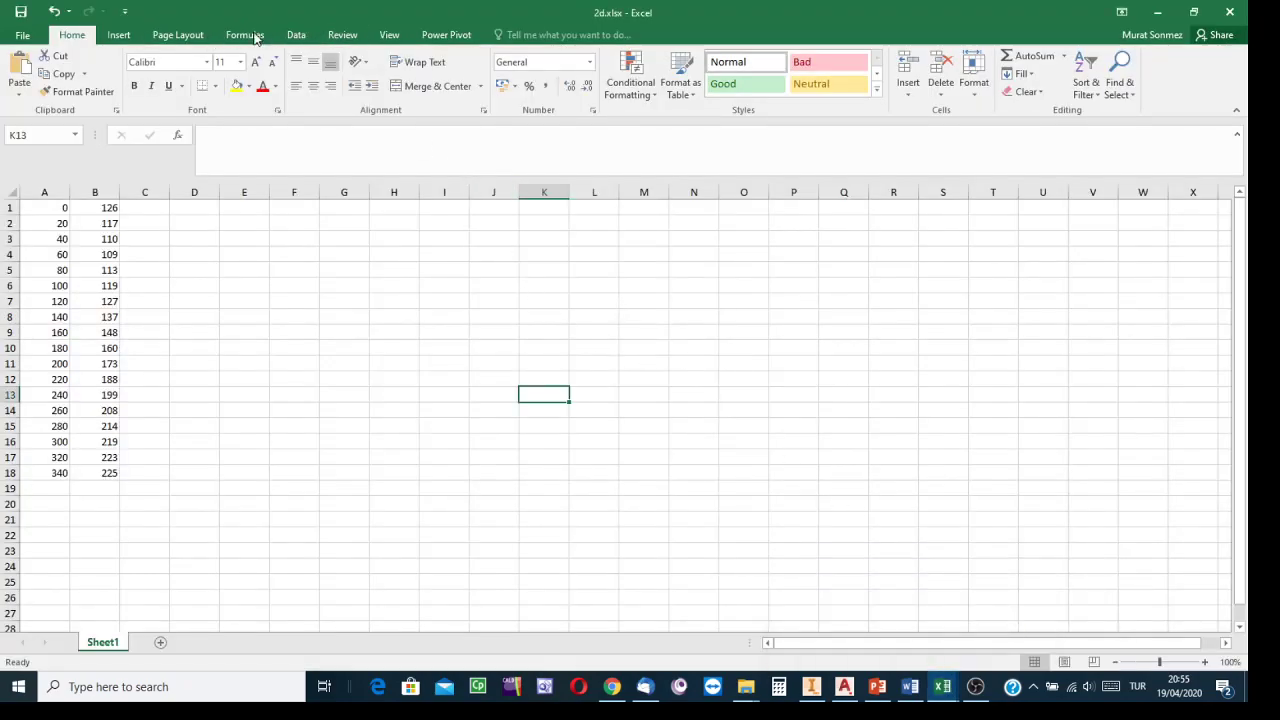
left_click(116, 40)
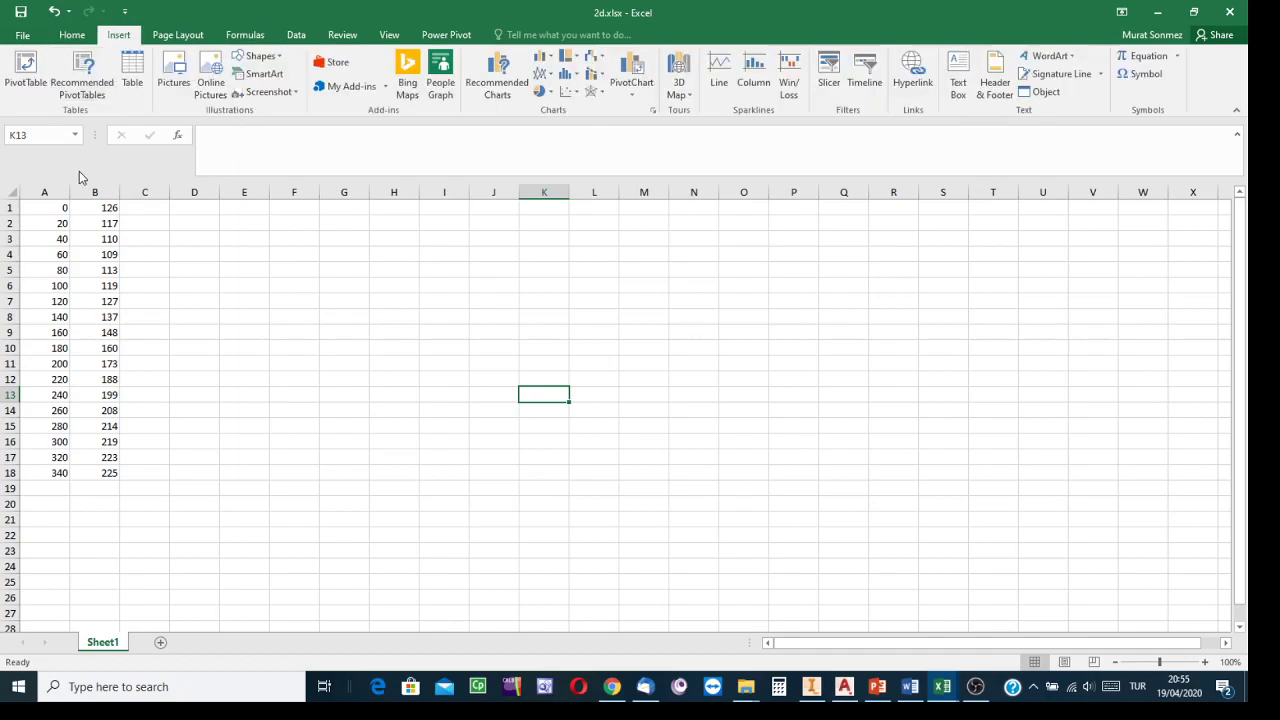
left_click_drag(51, 206, 88, 476)
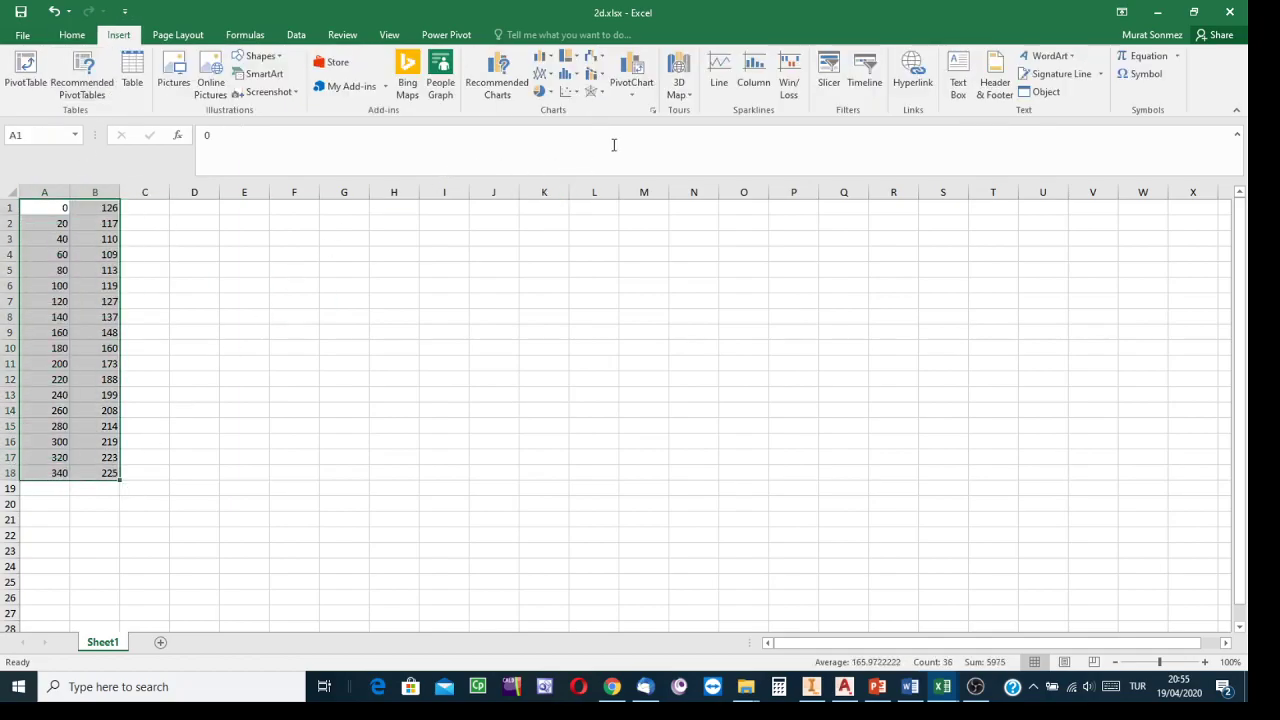
left_click(566, 91)
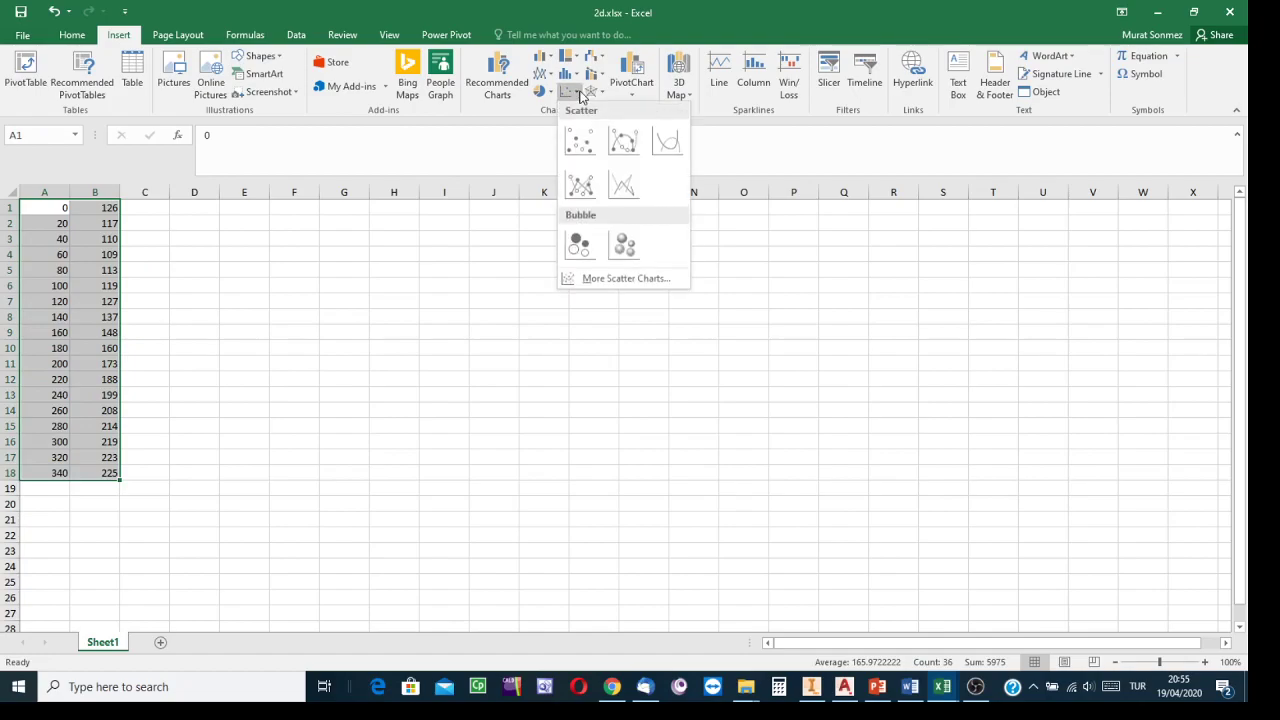
left_click(667, 148)
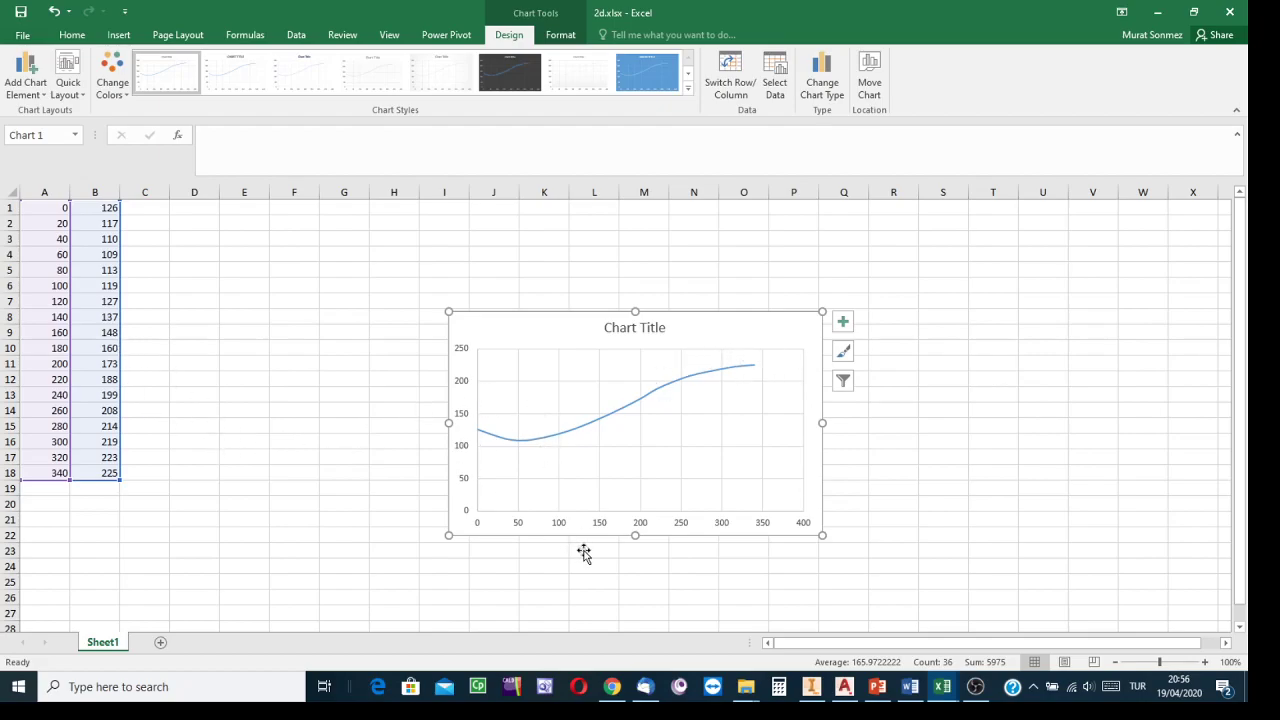
Switch back to Inventor and import 2d.xlsx into the front face sketch as a spline
left_click(811, 688)
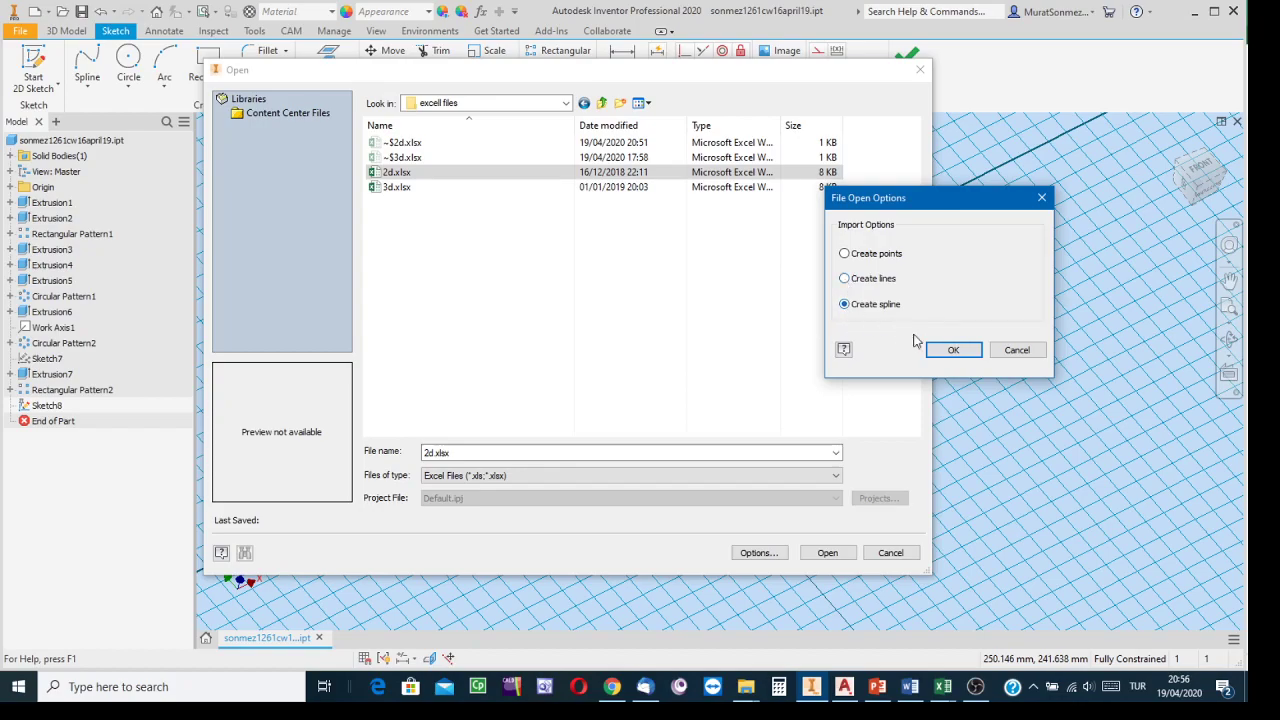
left_click(953, 351)
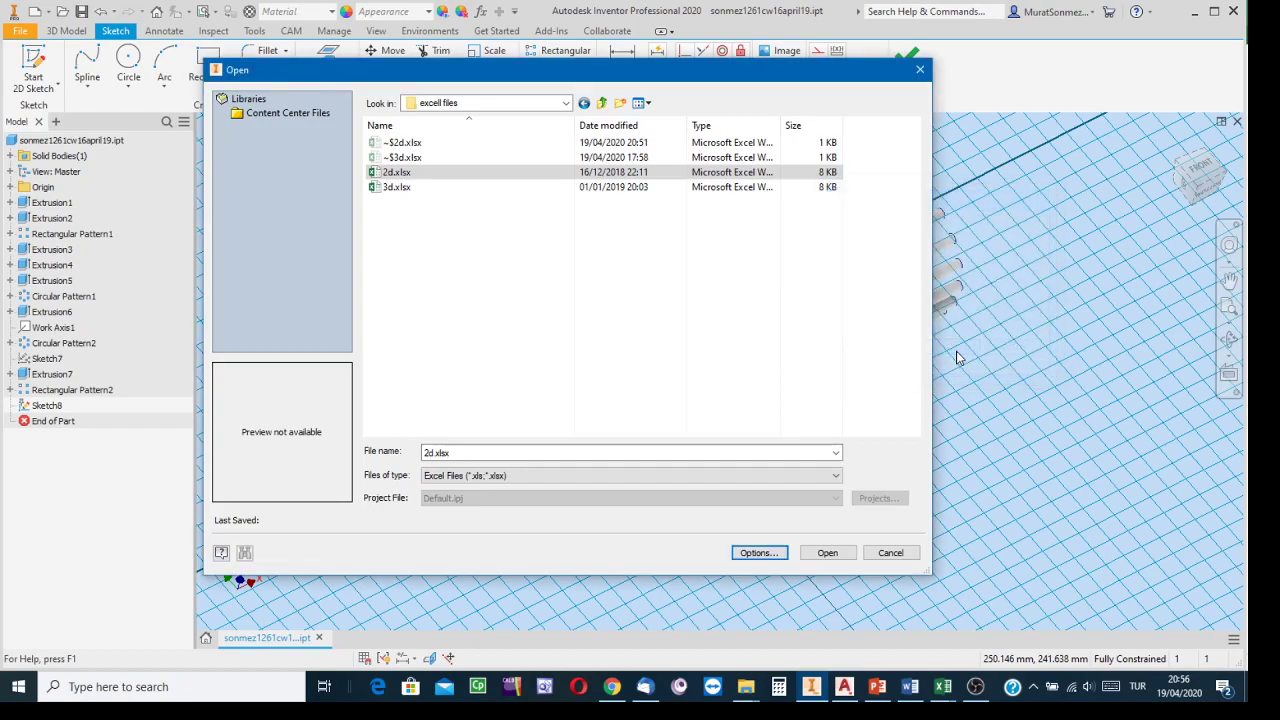
left_click(824, 553)
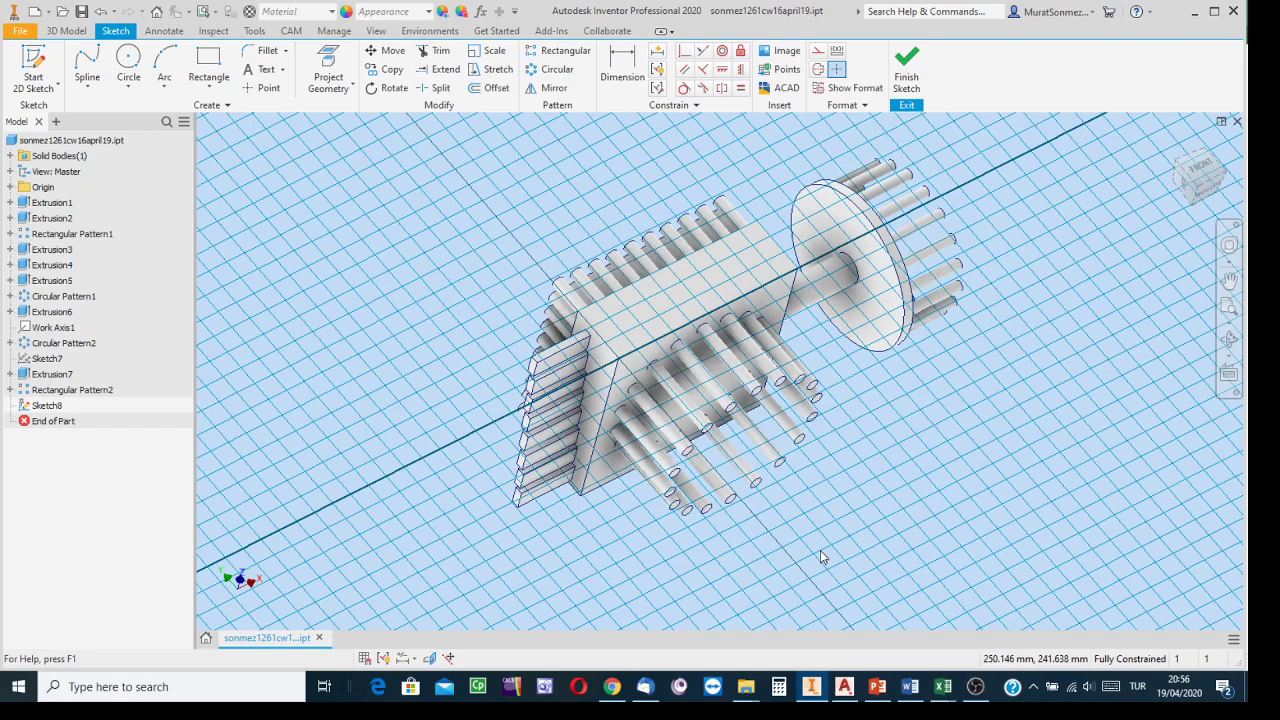
middle_click_drag(930, 410, 866, 505)
scroll(840, 540, "up", 6)
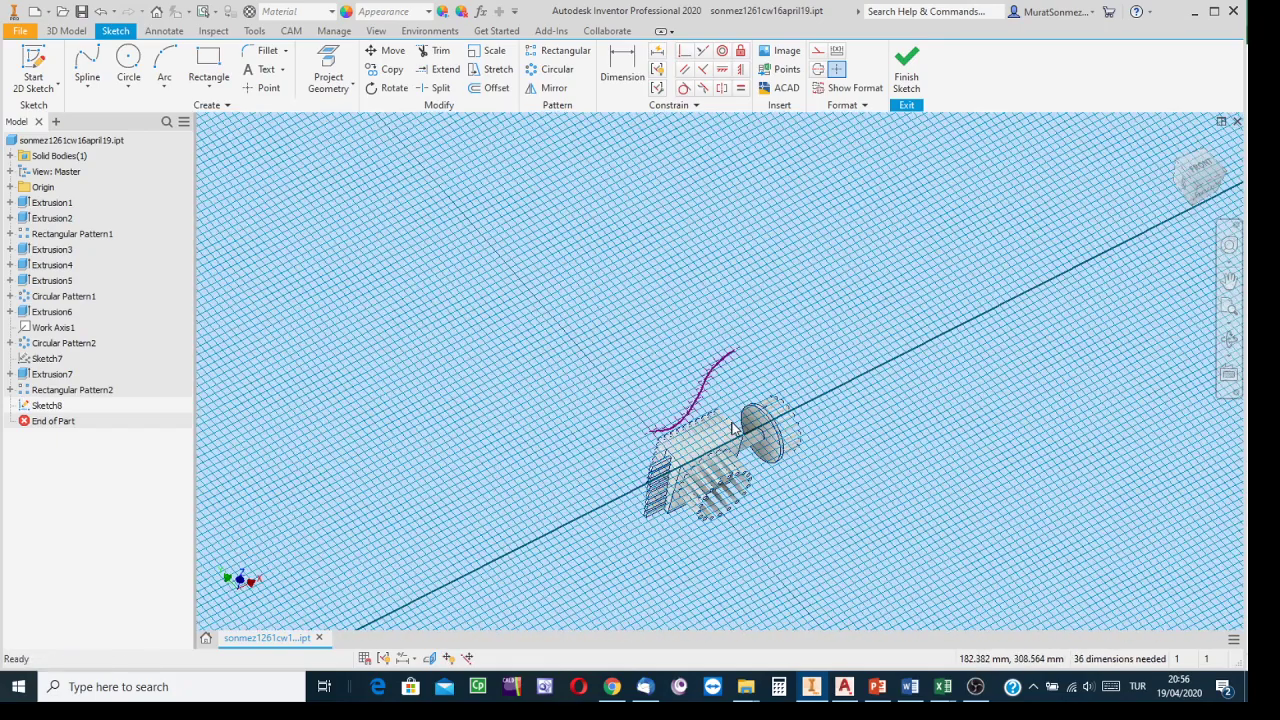
scroll(732, 428, "down", 5)
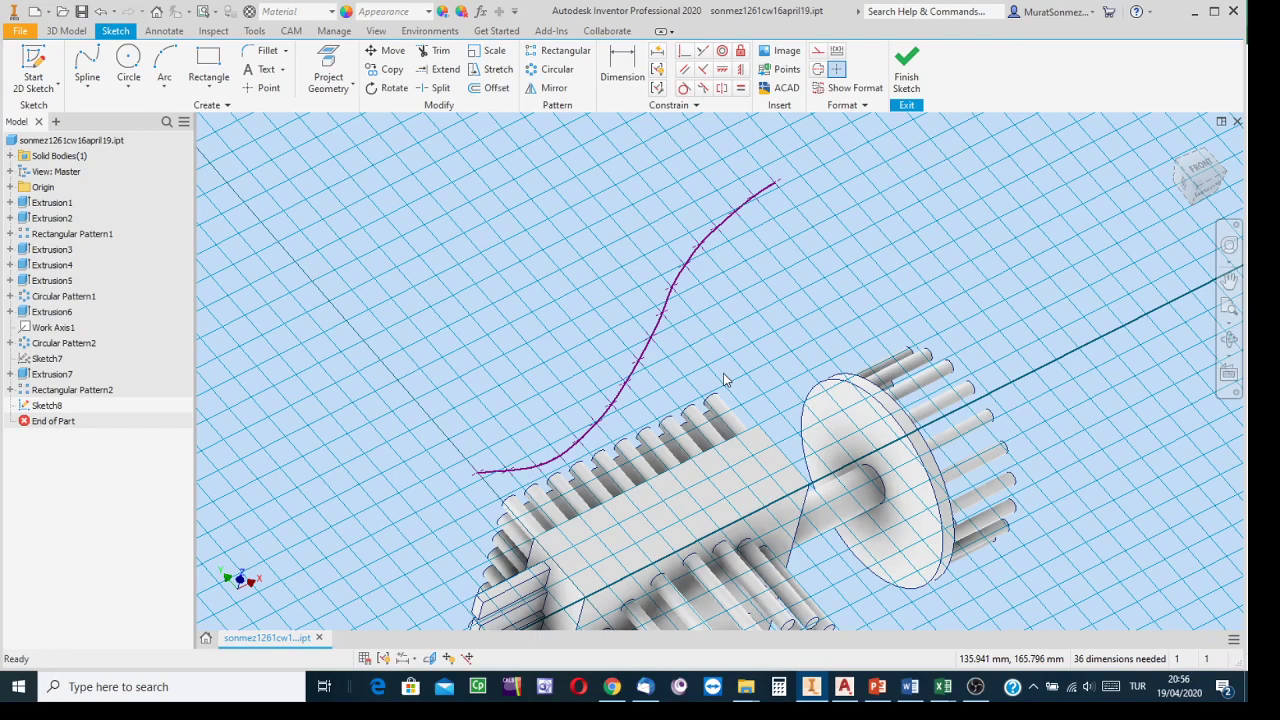
middle_click_drag(723, 373, 742, 267)
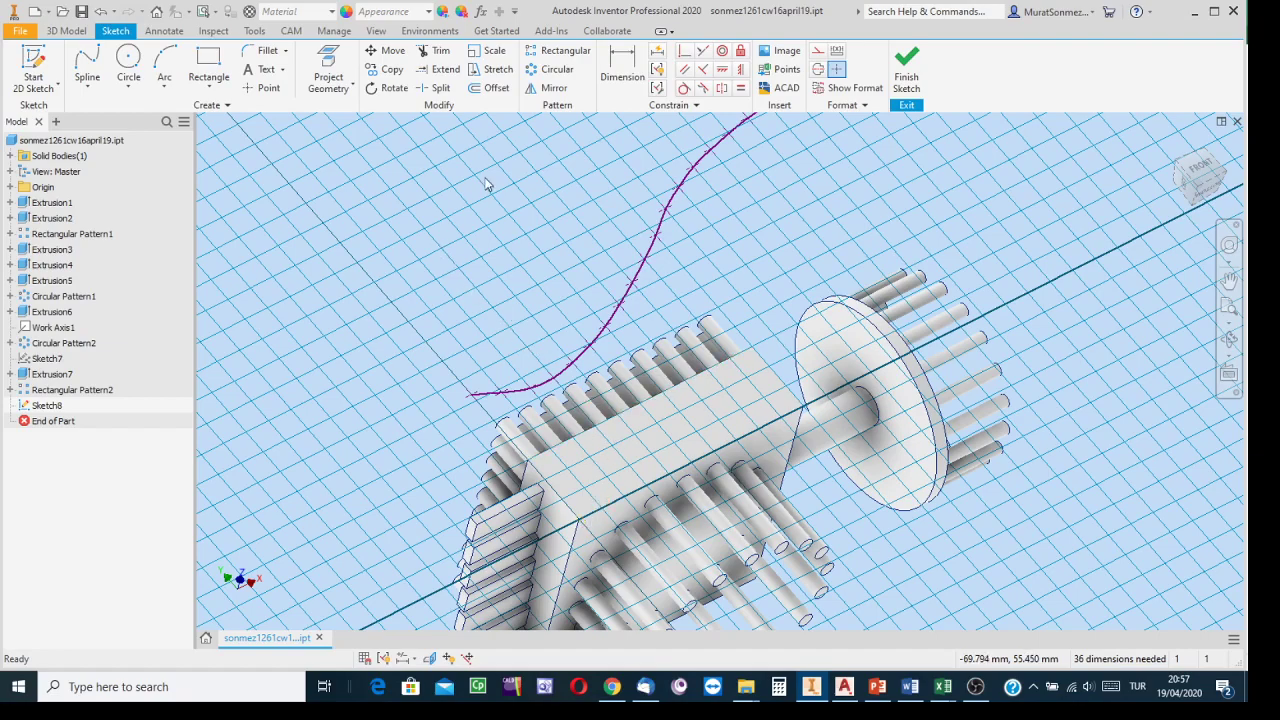
Project the front face's short edge beside the bars into the sketch and move the spline's start point onto that edge near its middle
left_click(329, 62)
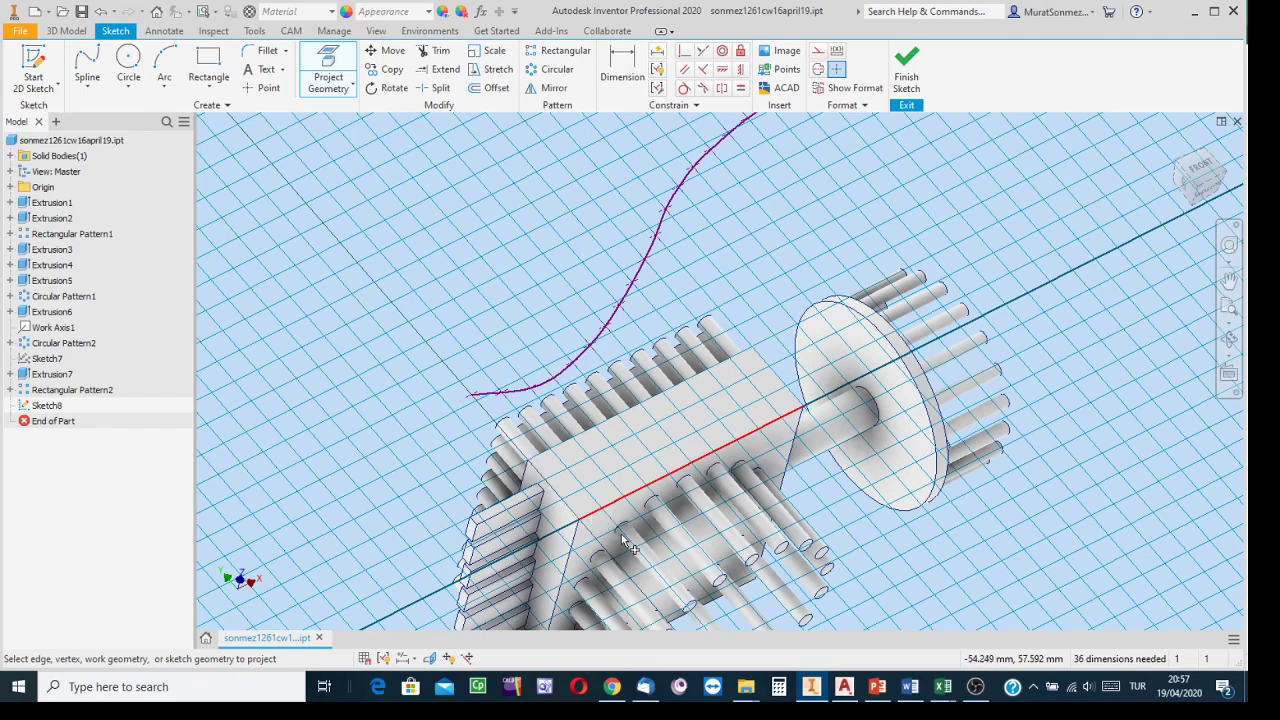
left_click(577, 518)
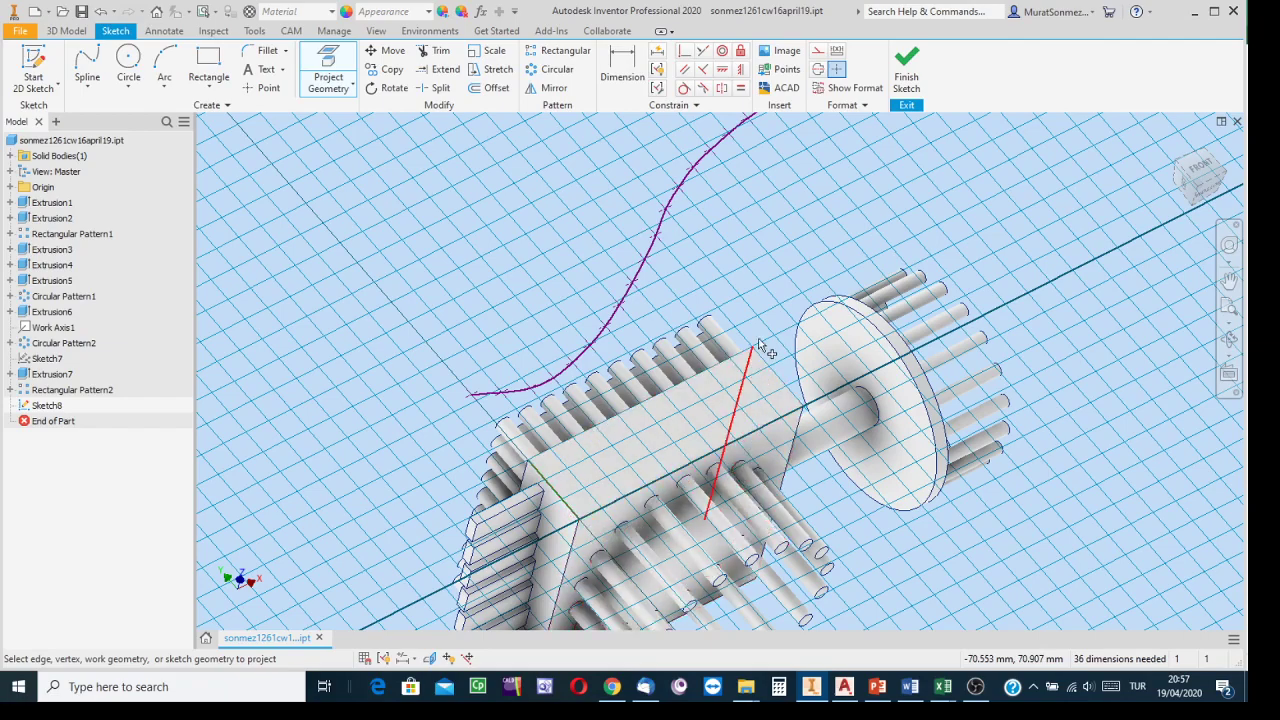
left_click(388, 51)
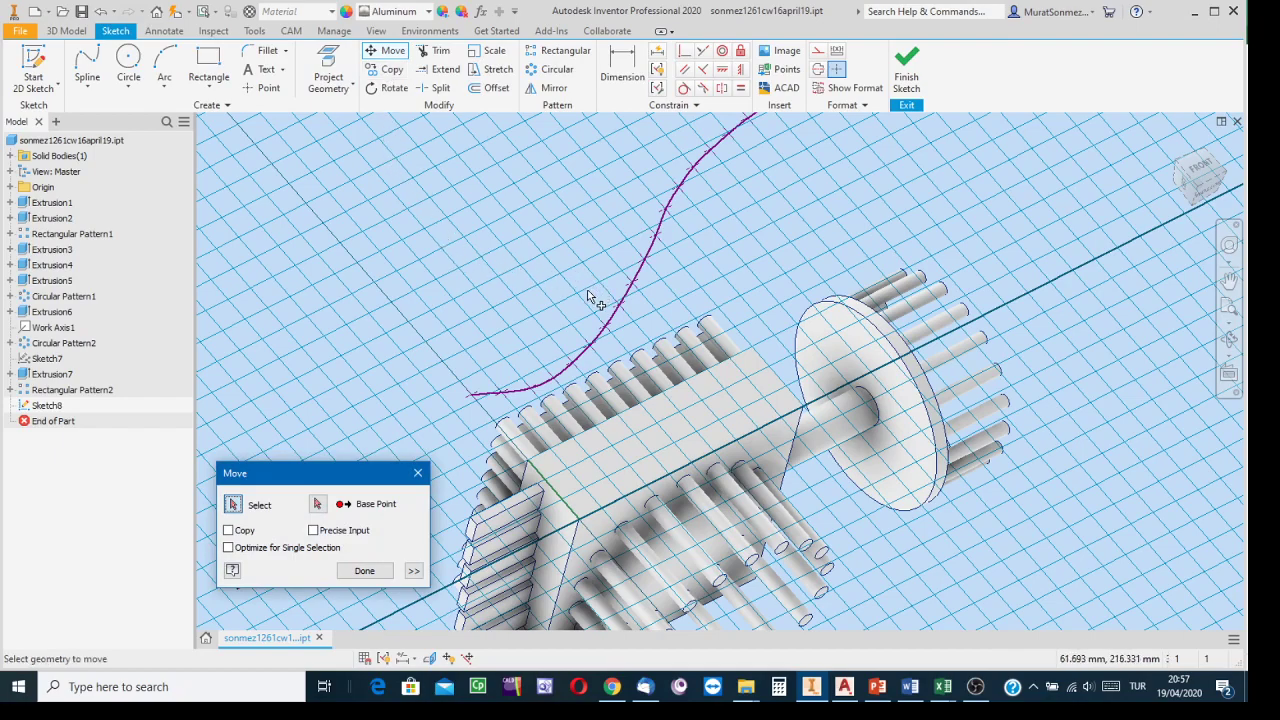
left_click(596, 335)
left_click(583, 354)
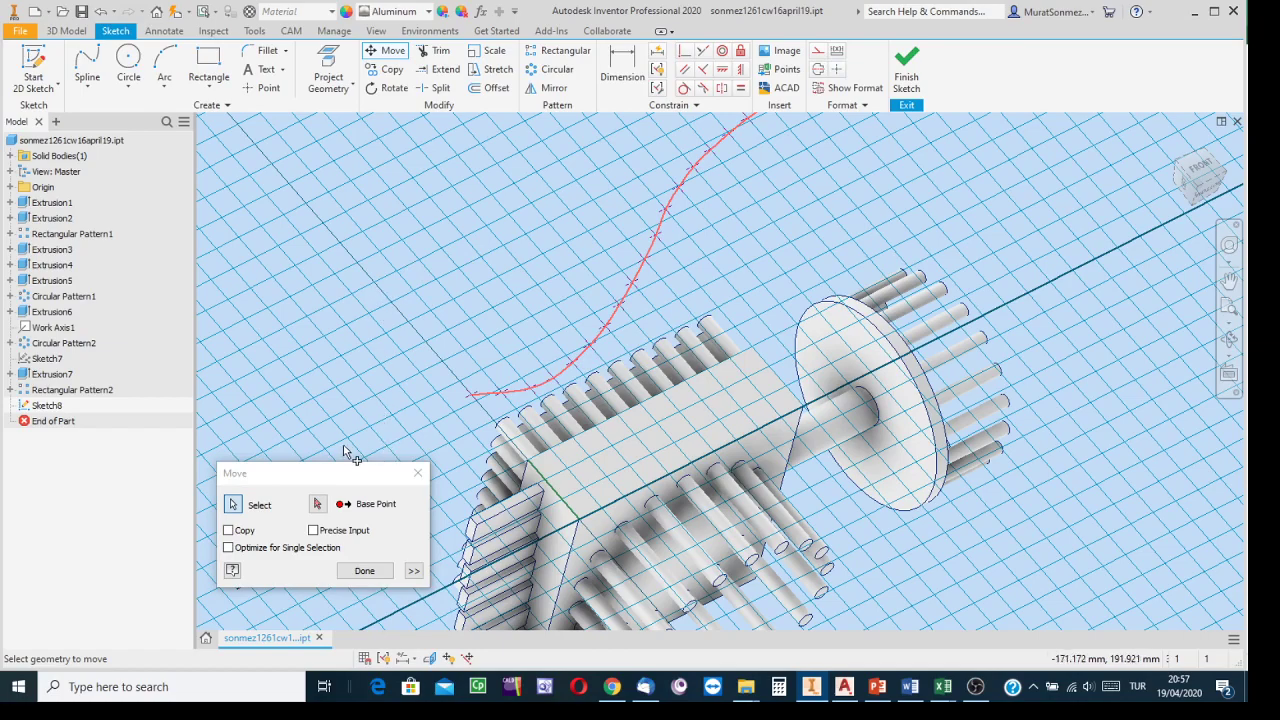
left_click(318, 504)
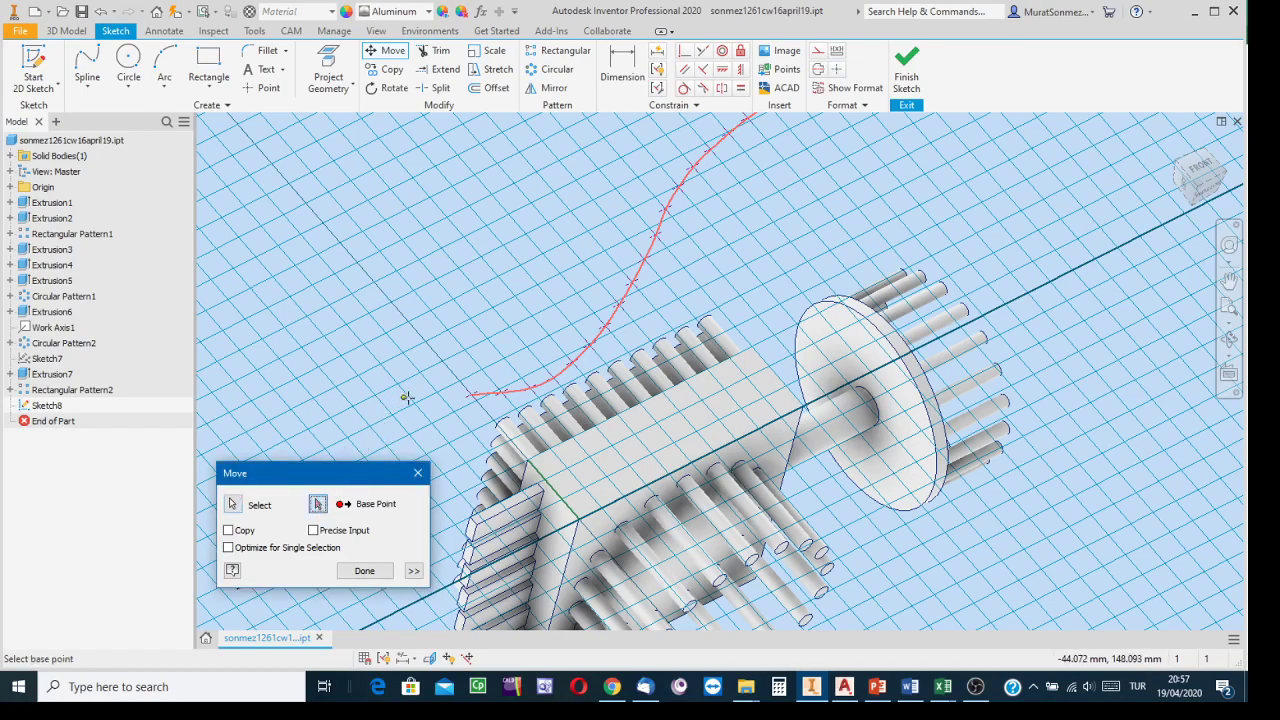
left_click(472, 393)
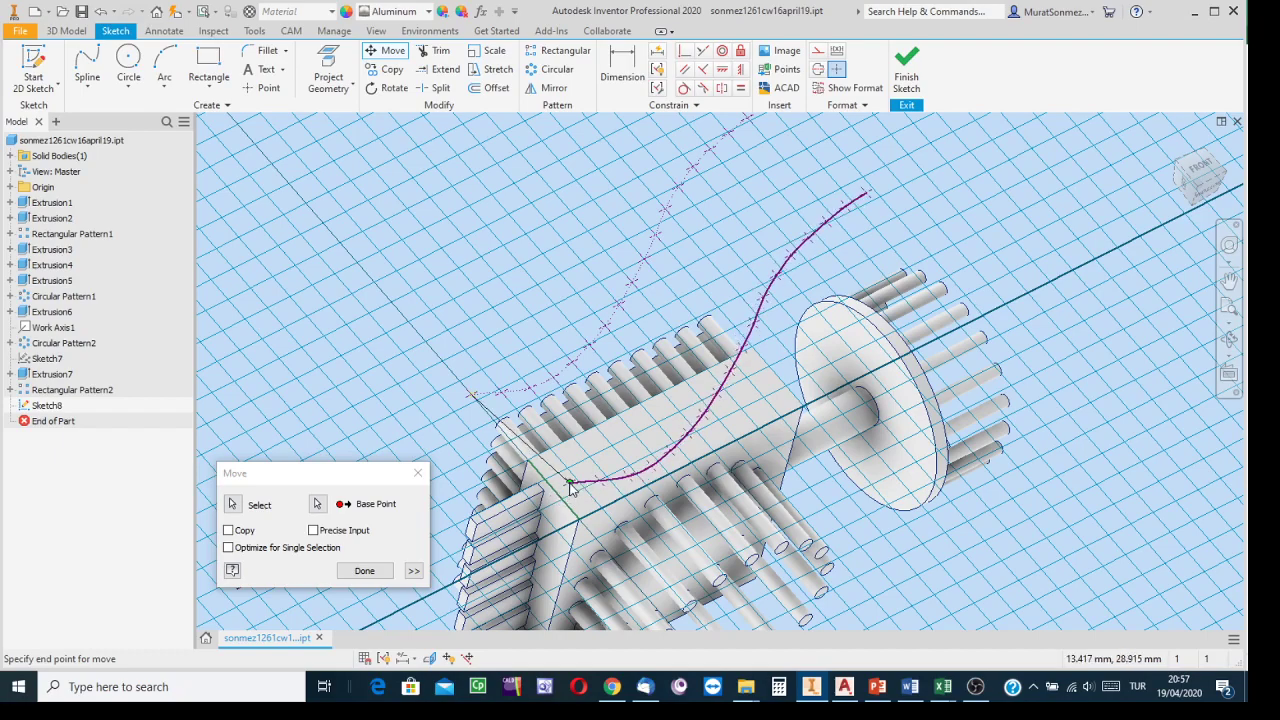
scroll(545, 498, "down", 4)
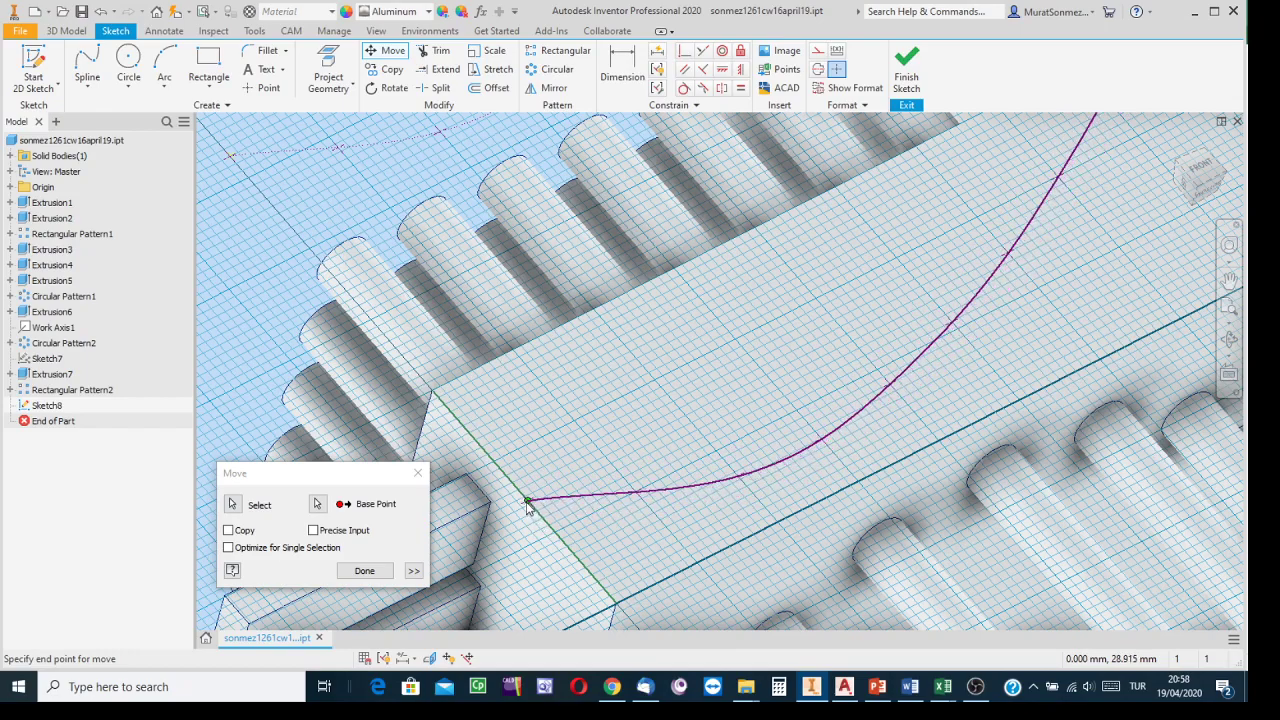
left_click(529, 507)
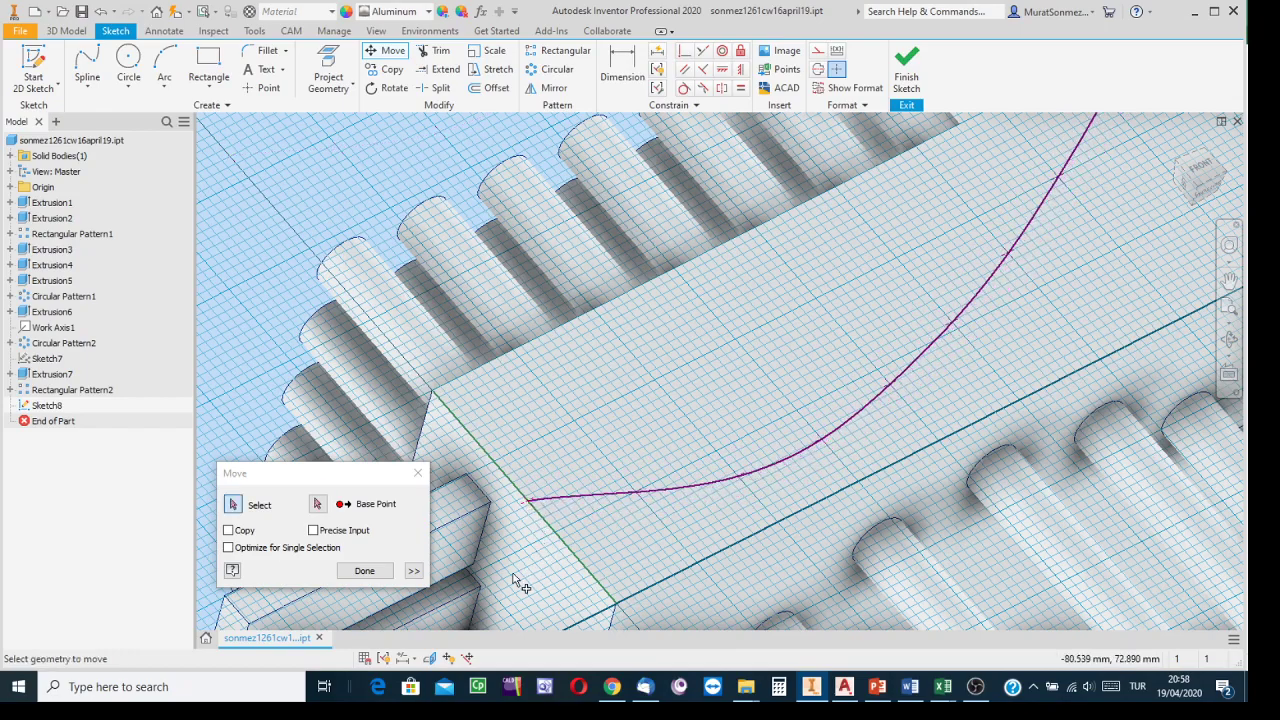
left_click(361, 574)
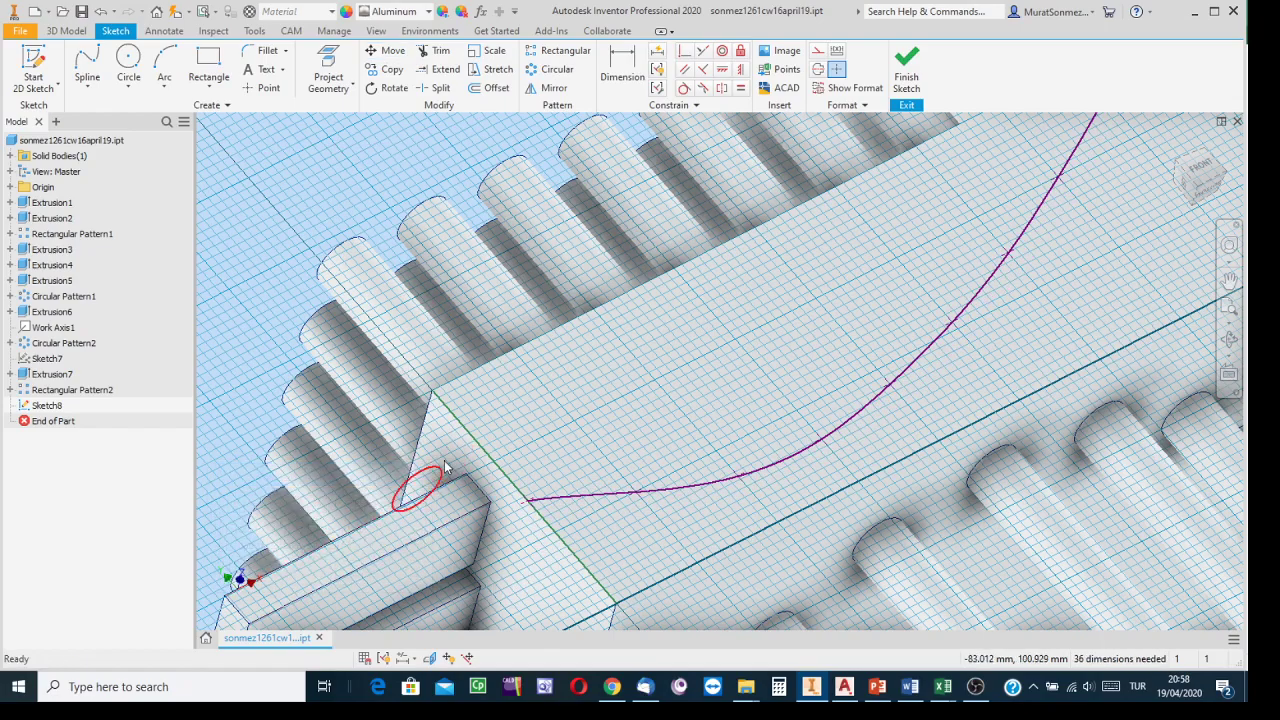
scroll(446, 458, "down", 5)
scroll(745, 322, "down", 2)
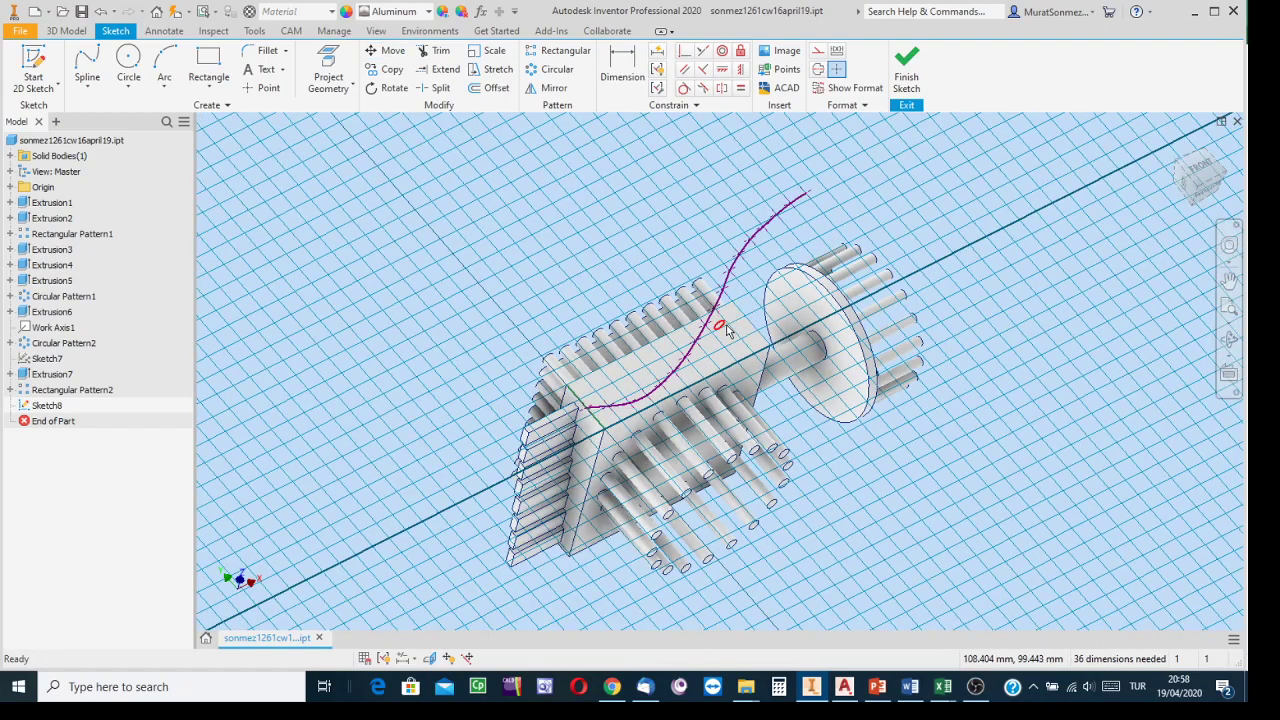
scroll(620, 395, "up", 4)
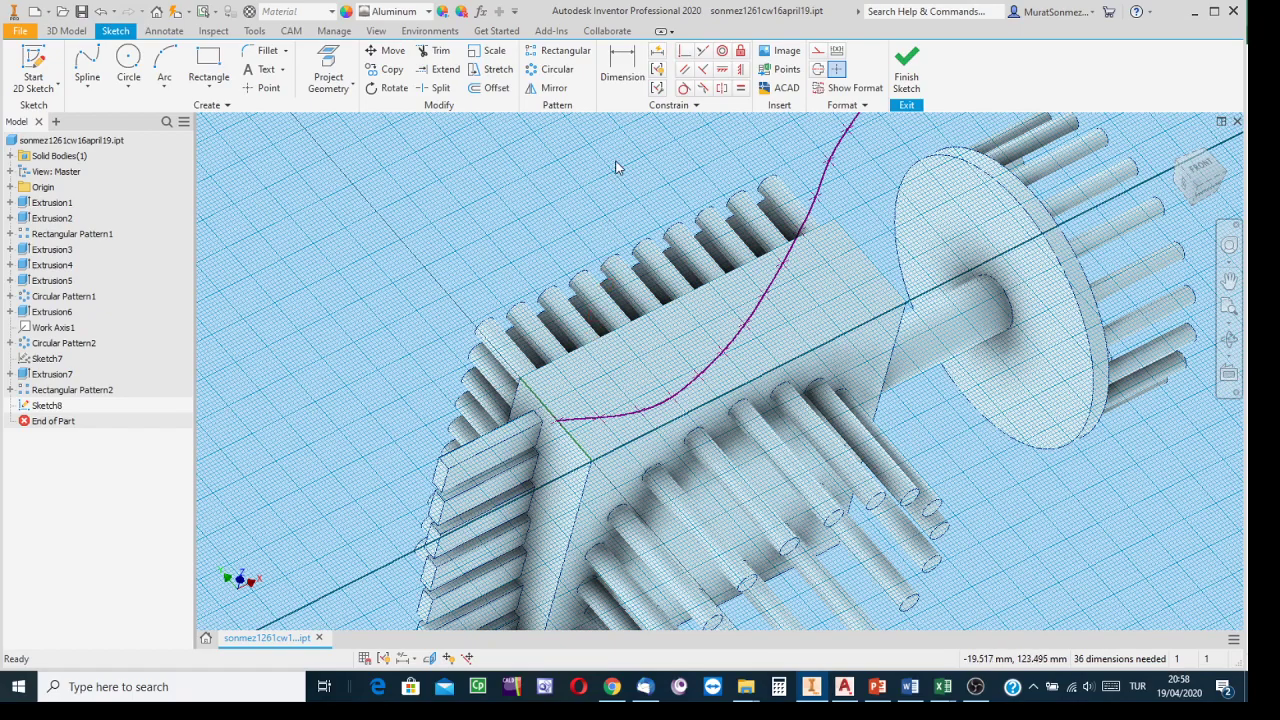
Draw a circle centred on the spline's start point at the projected edge and set its diameter to 10 mm
left_click(128, 62)
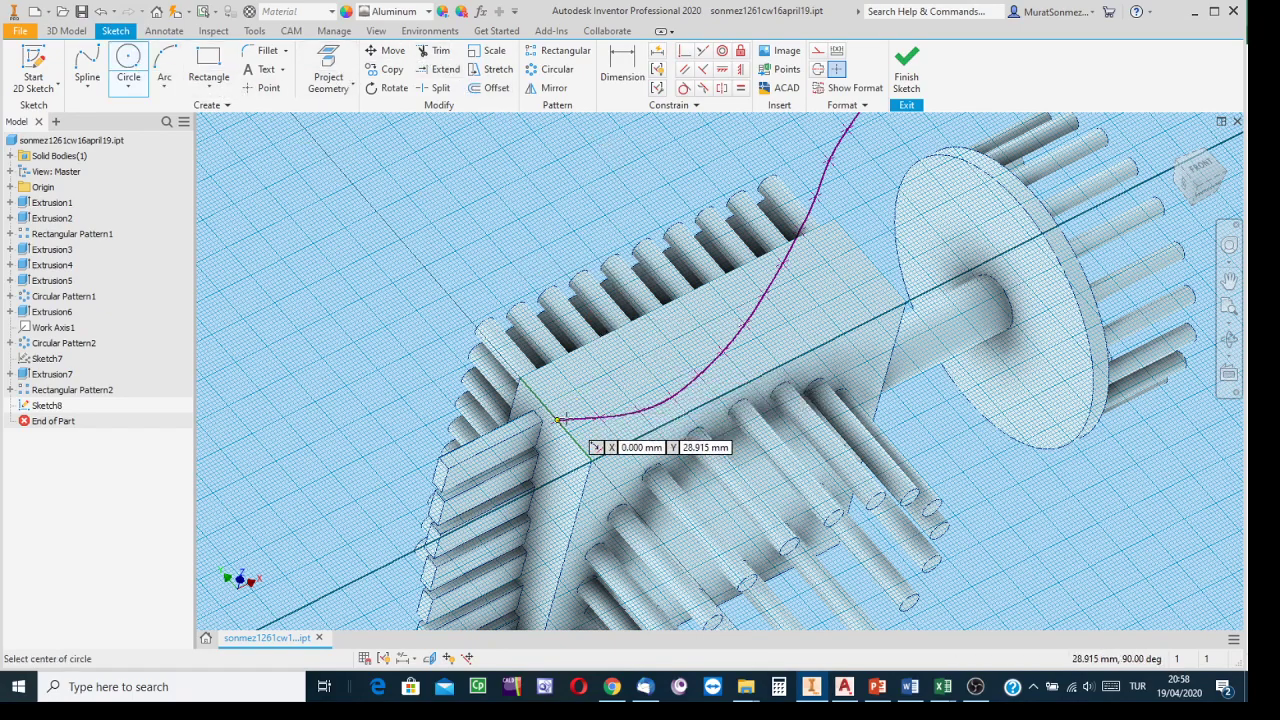
left_click(558, 419)
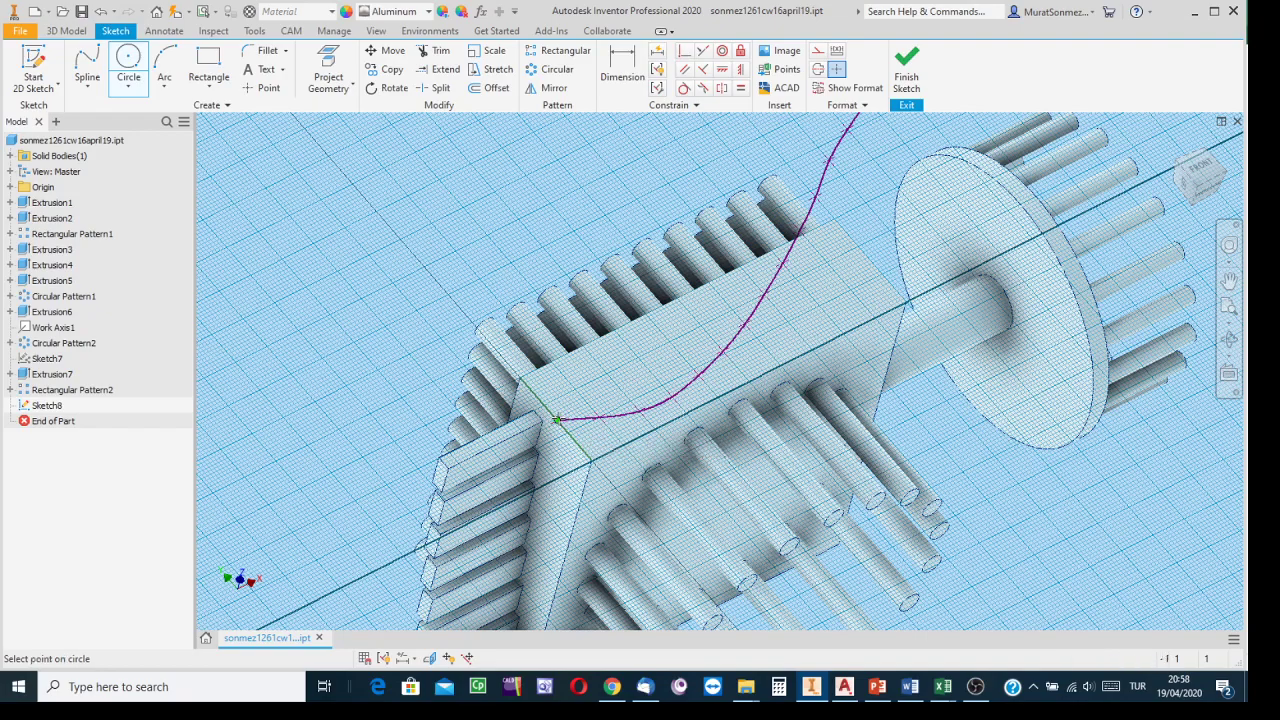
left_click(572, 408)
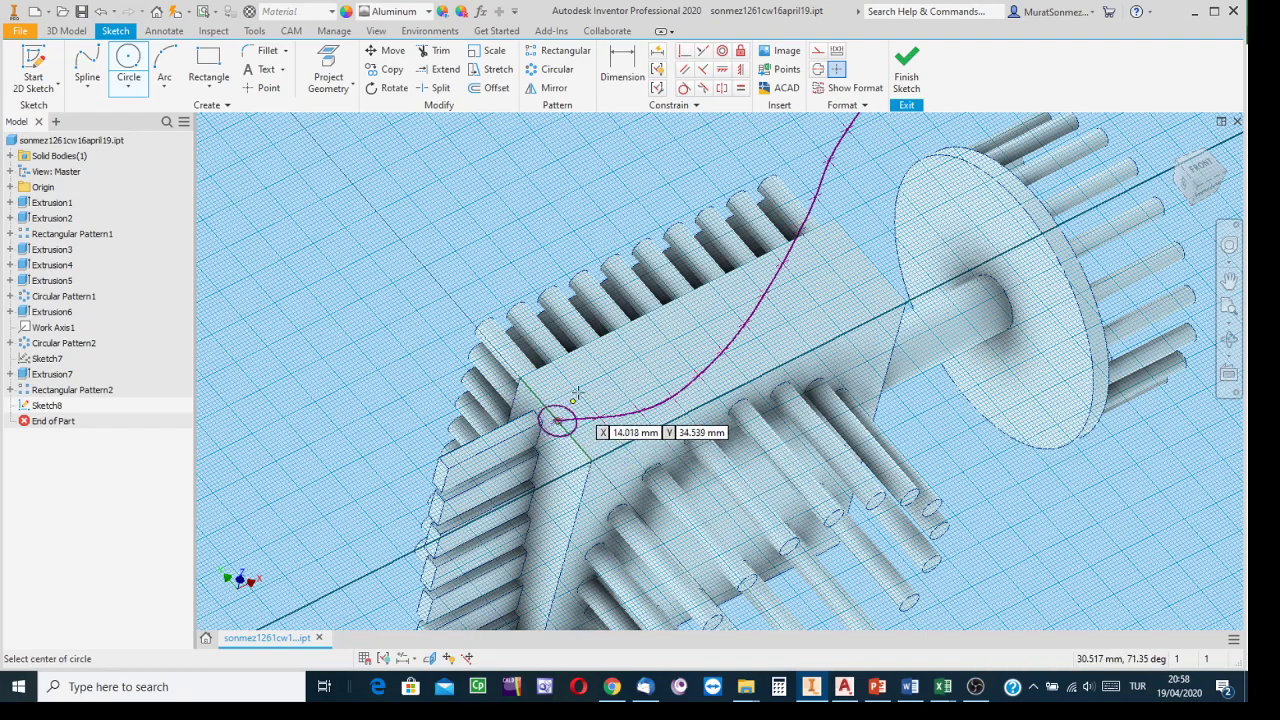
left_click(621, 70)
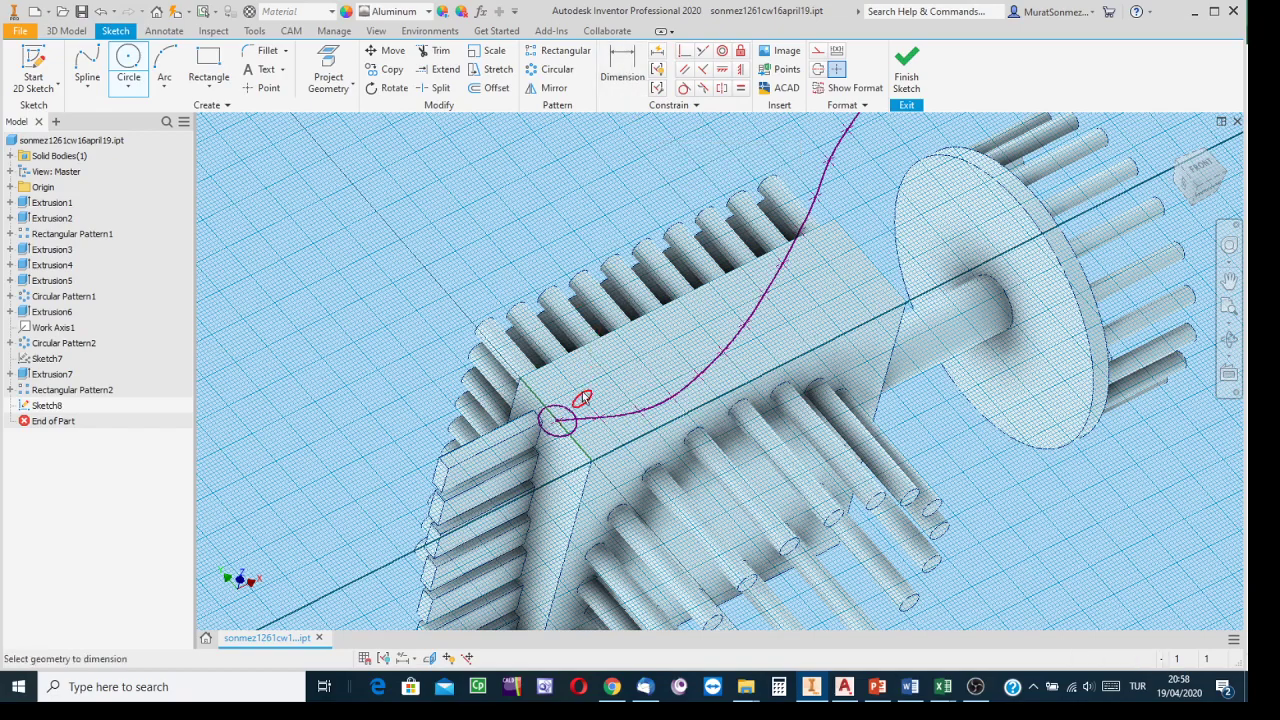
left_click(475, 422)
left_click(405, 422)
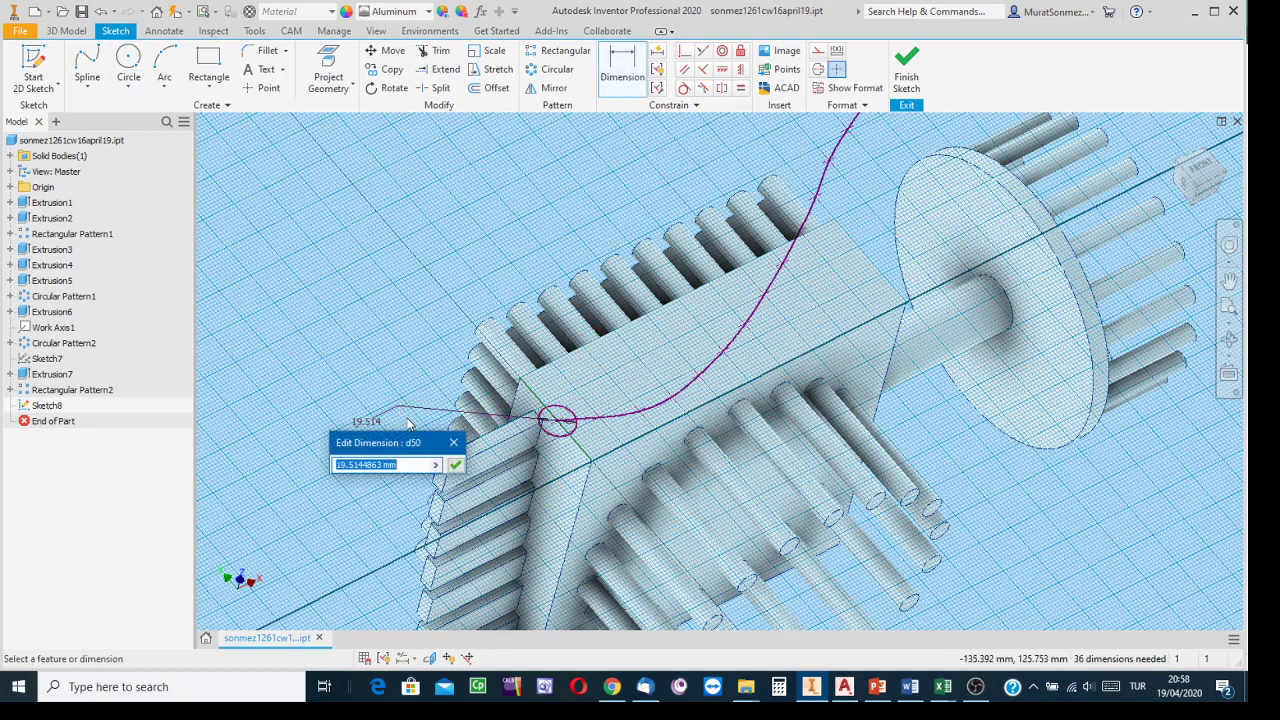
type("10")
key("Return")
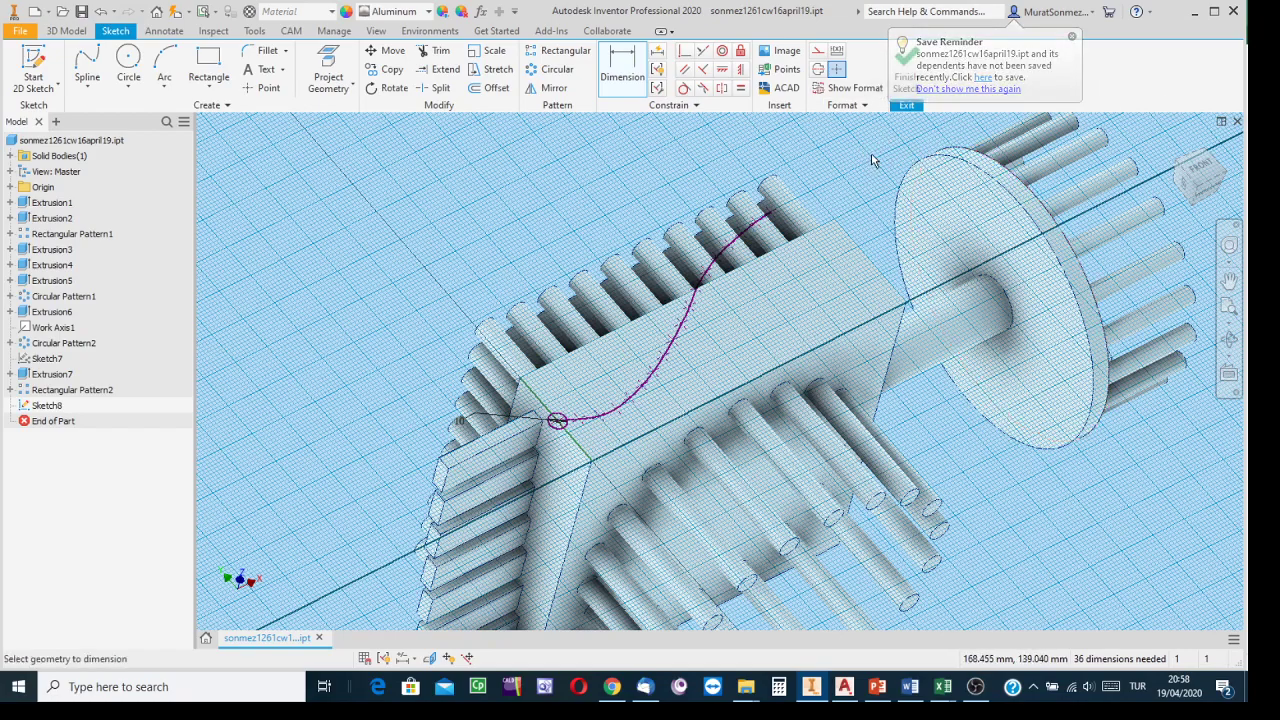
Finish the sketch and extrude the 10 mm circle outward from the front face by 60 mm, joined to the block
left_click(905, 68)
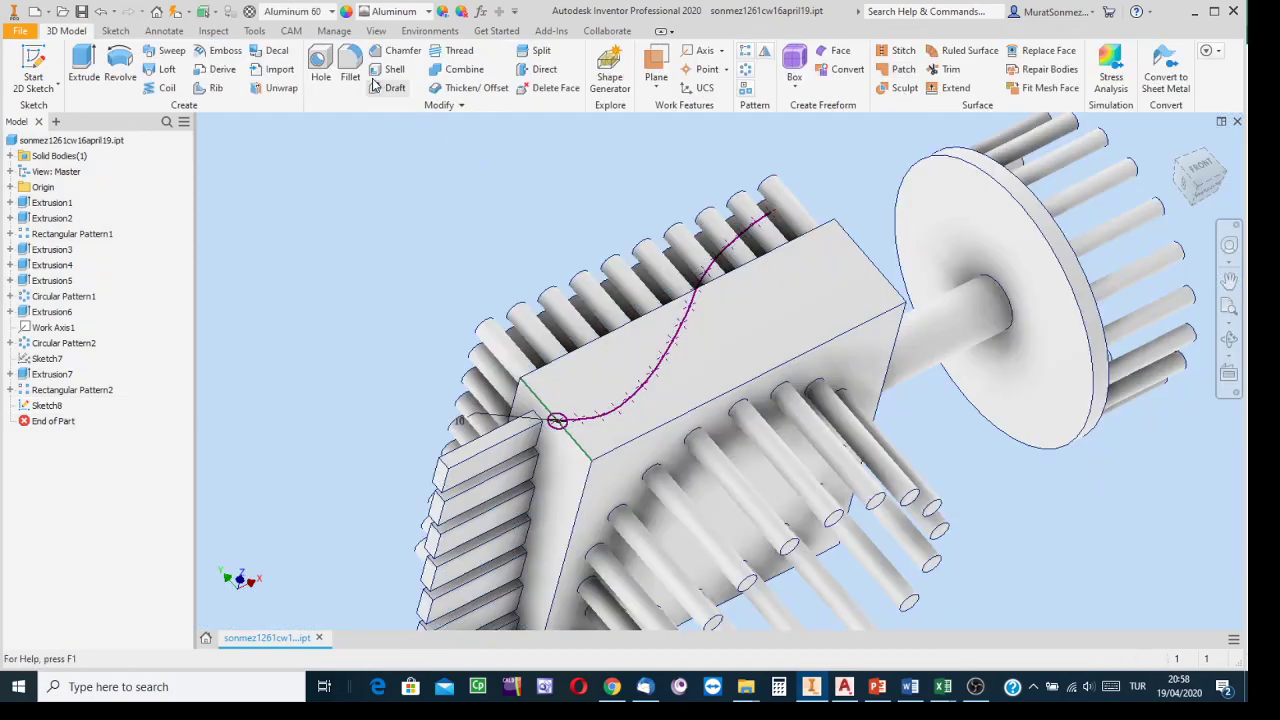
left_click(82, 63)
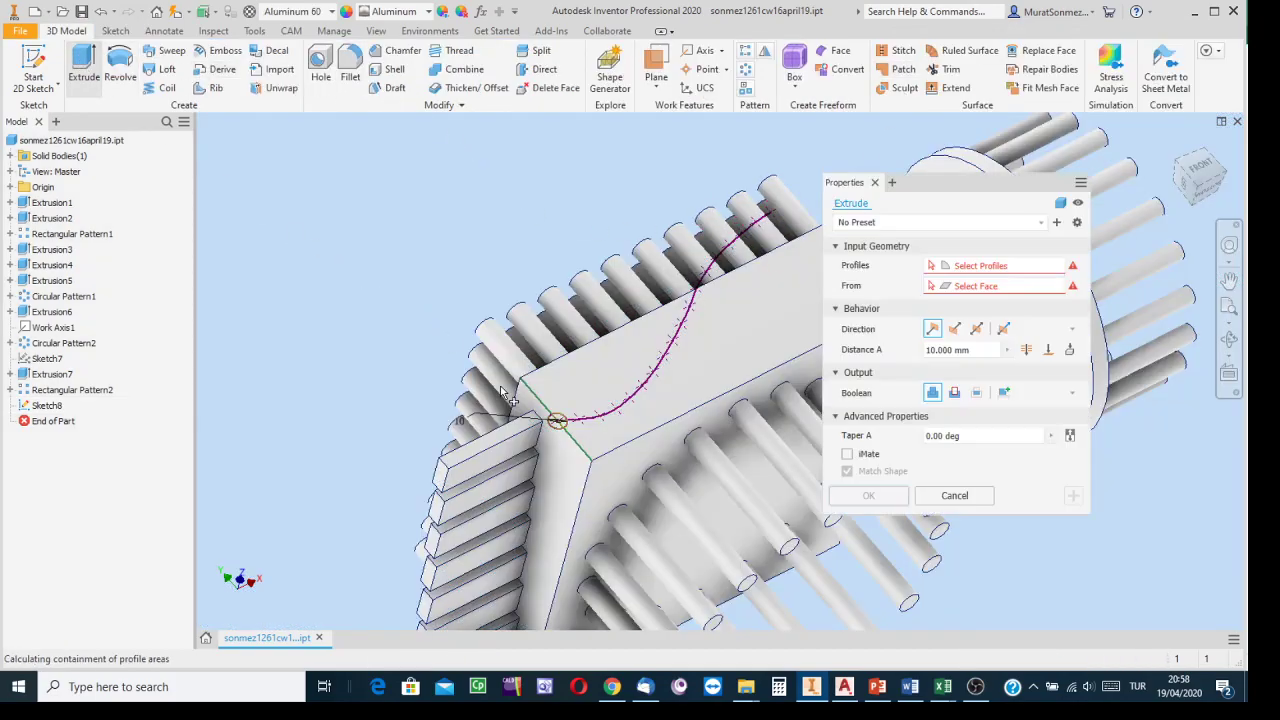
left_click(557, 425)
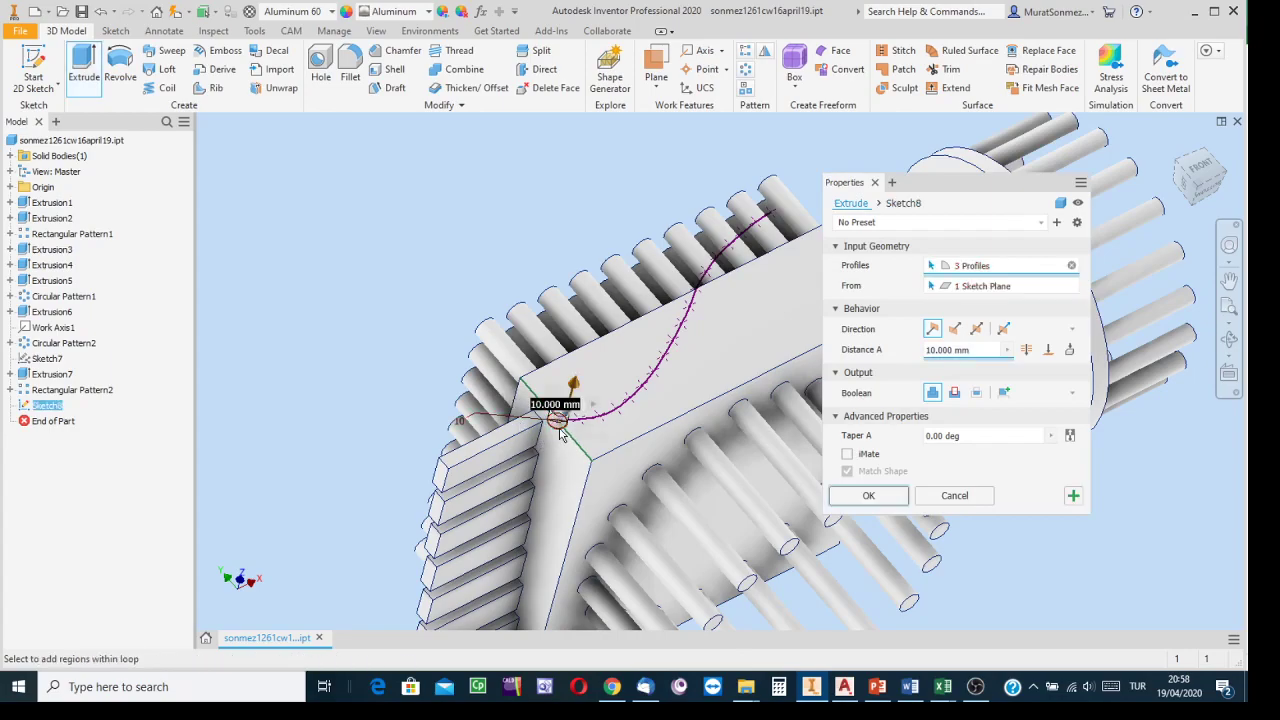
left_click_drag(573, 386, 610, 278)
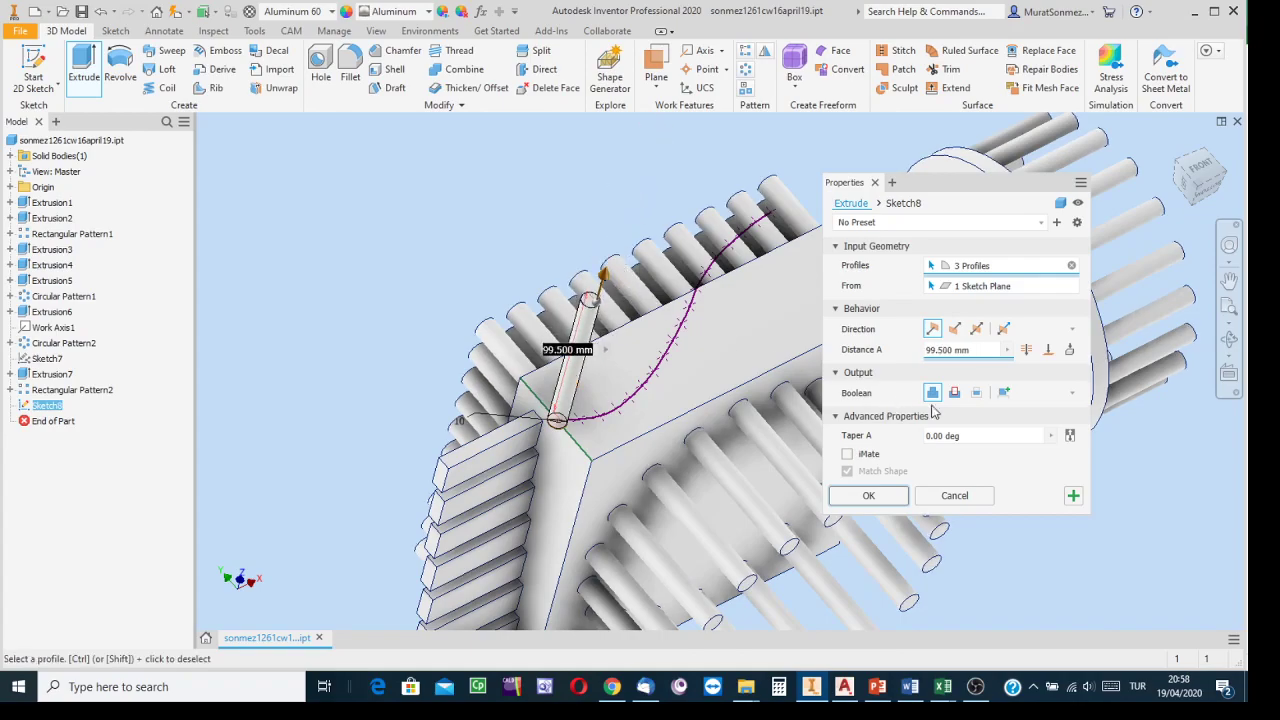
type("60")
left_click(852, 494)
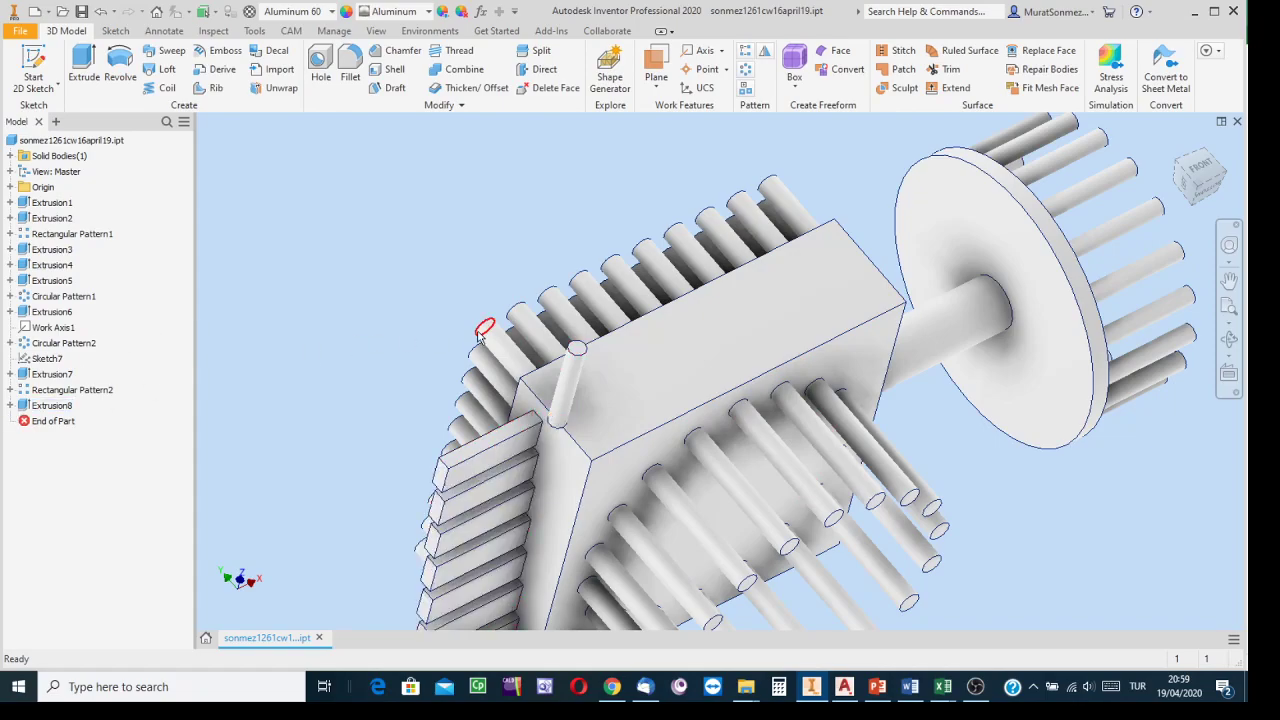
Make the spline sketch used by the new pin's extrusion visible again
left_click(10, 406)
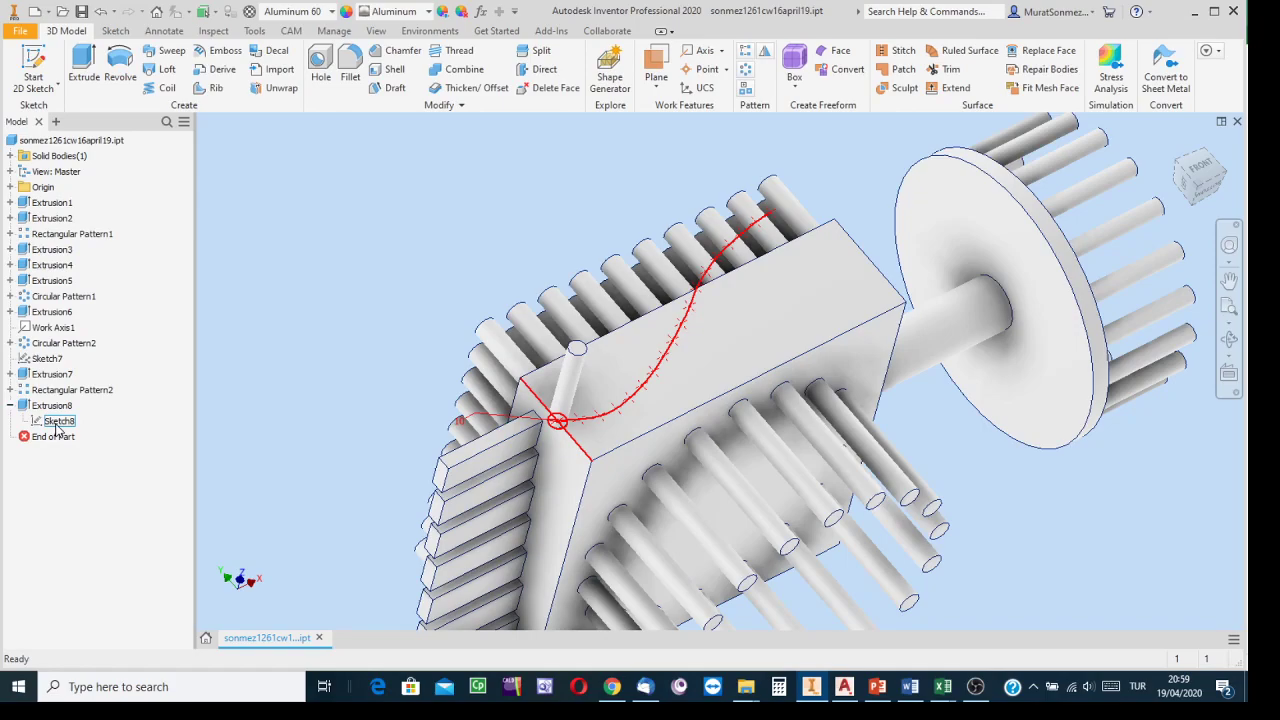
right_click(57, 424)
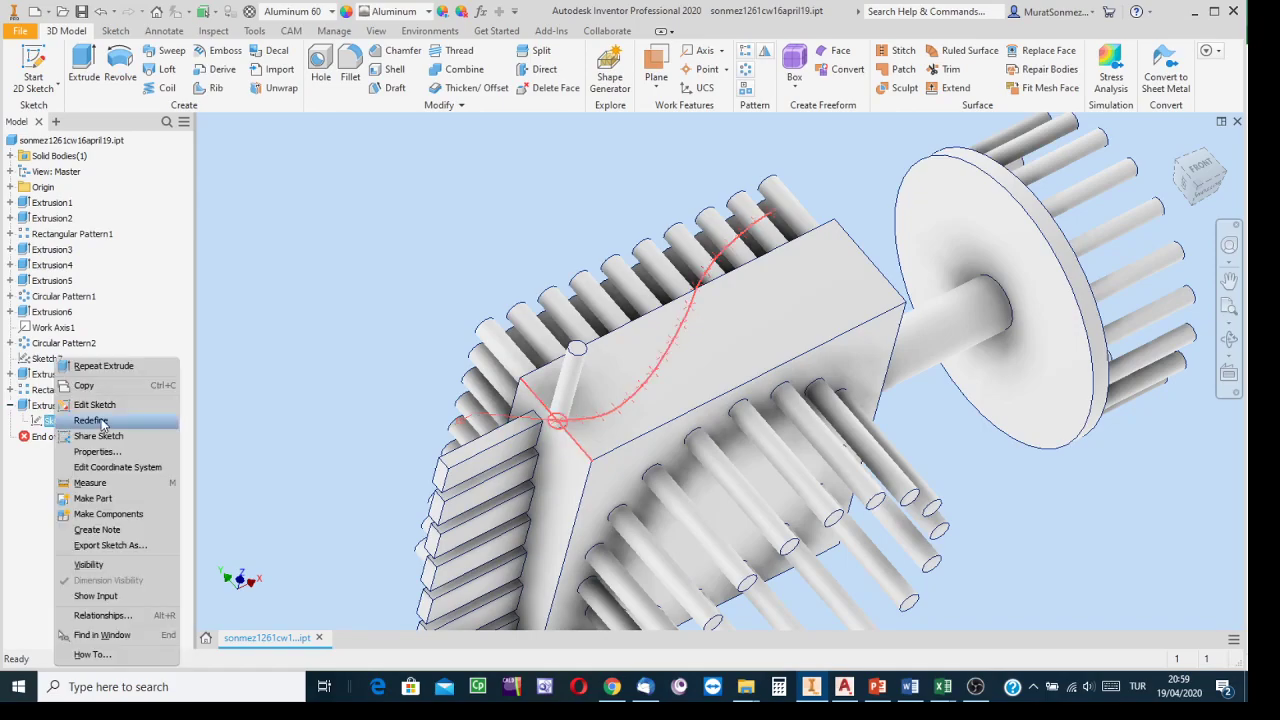
left_click(89, 566)
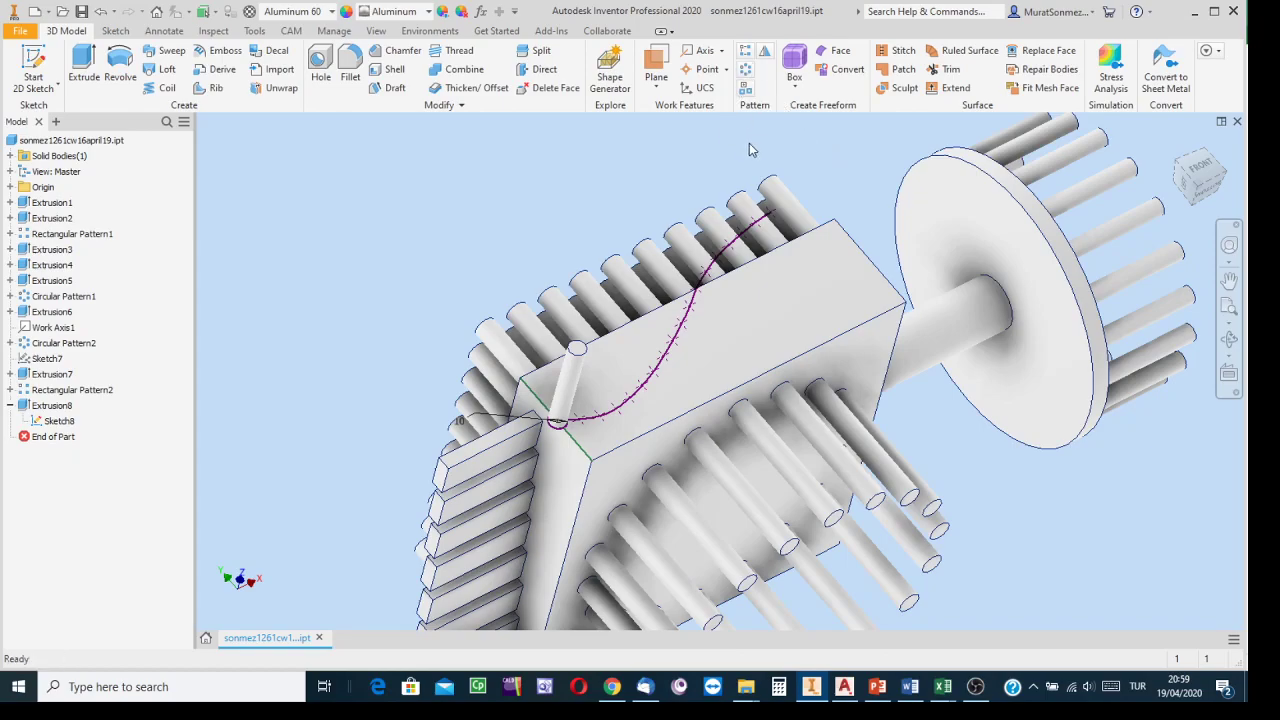
Start a rectangular pattern of the new pin extrusion with the imported spline as the first direction
left_click(744, 55)
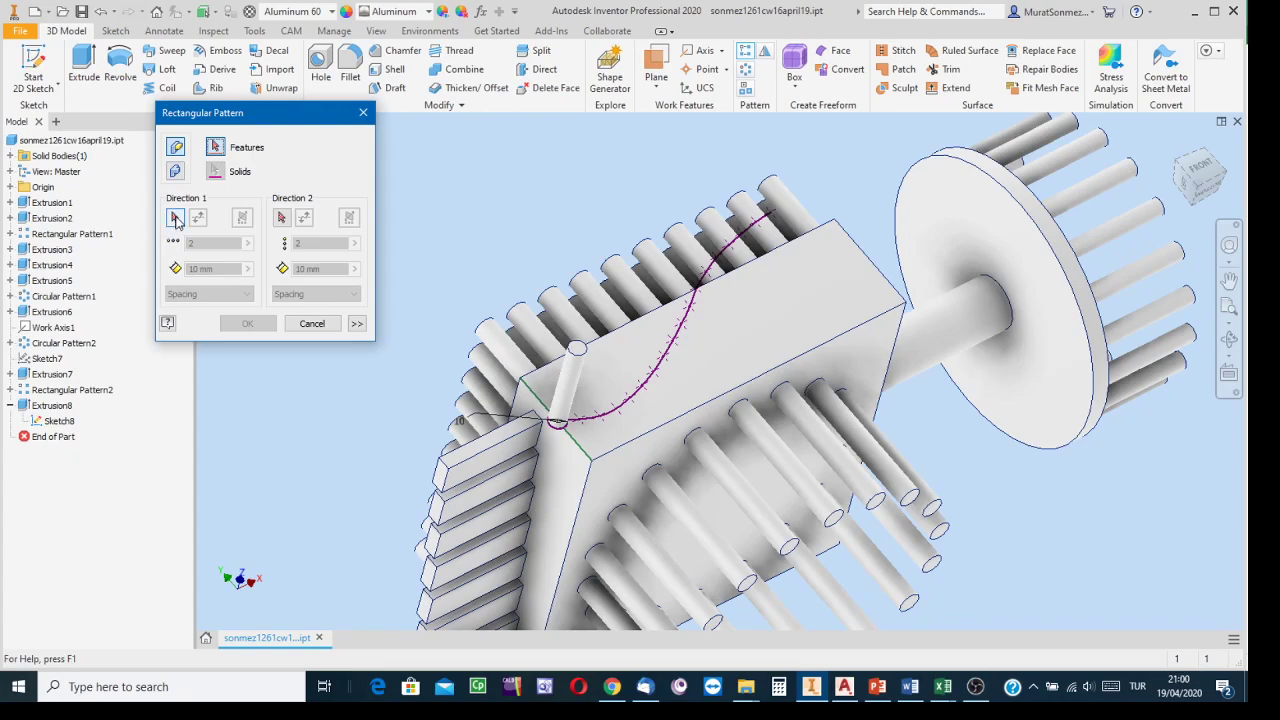
left_click(591, 363)
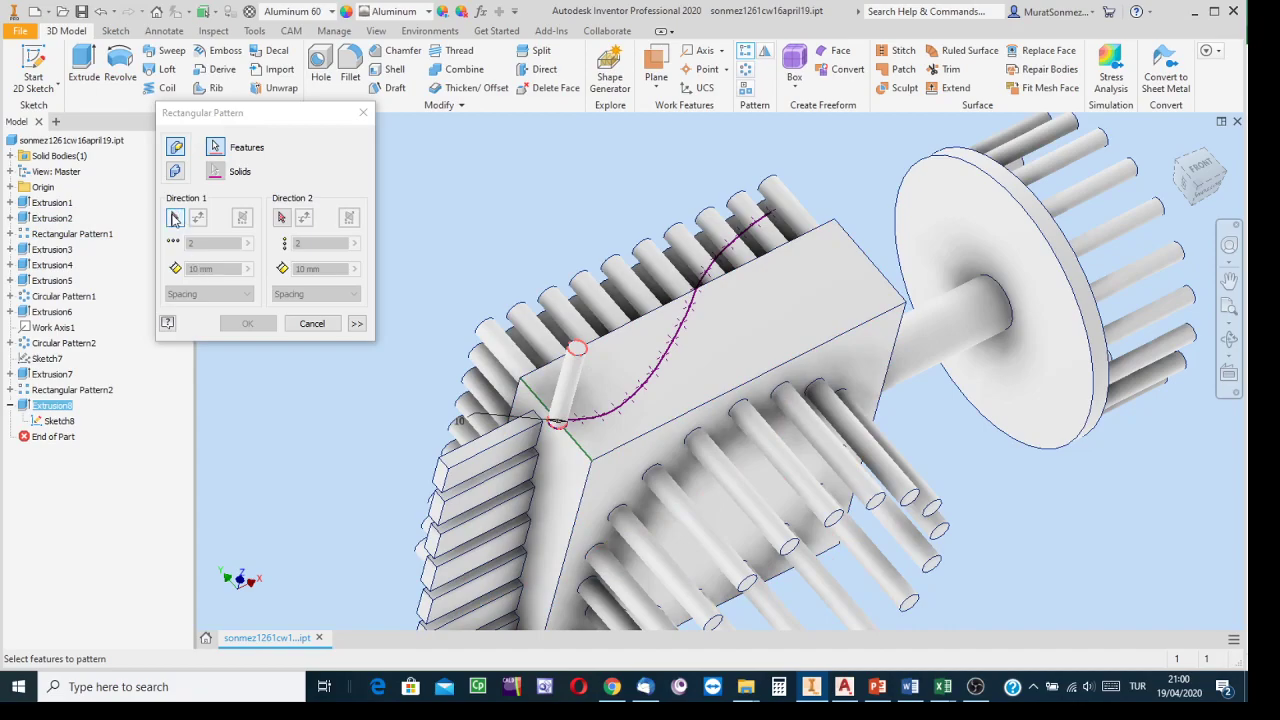
left_click(175, 218)
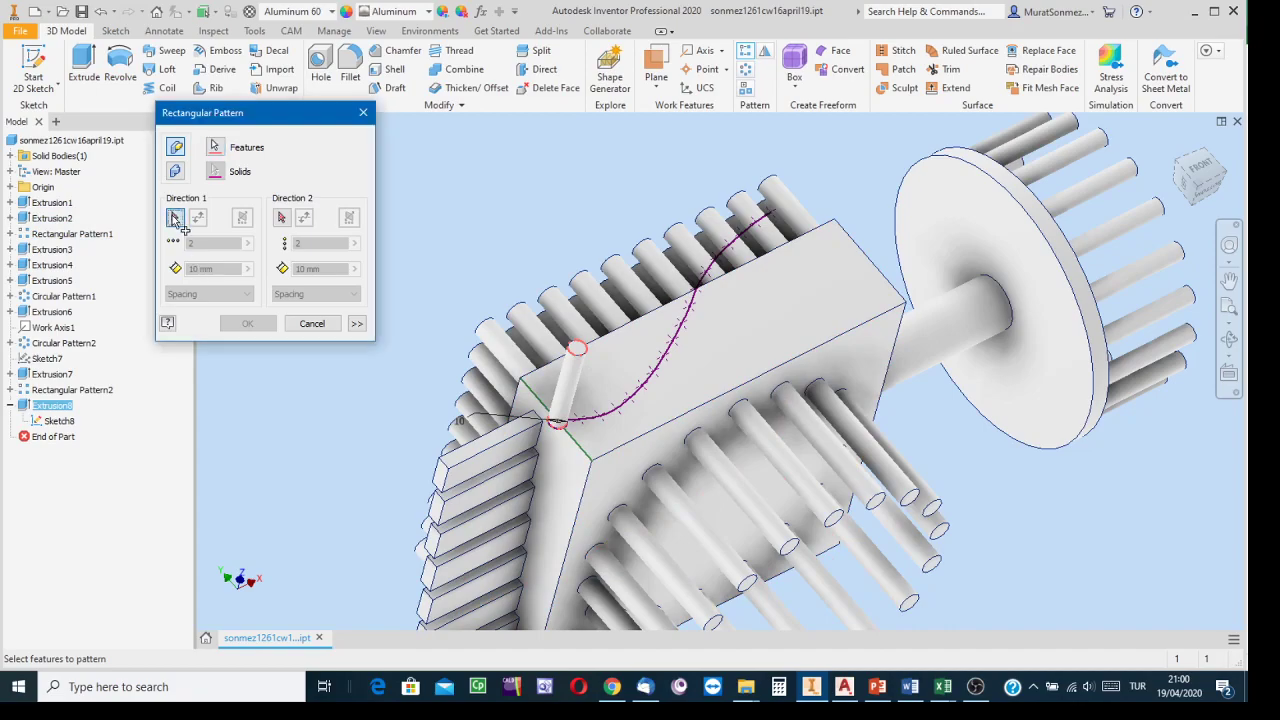
left_click(688, 327)
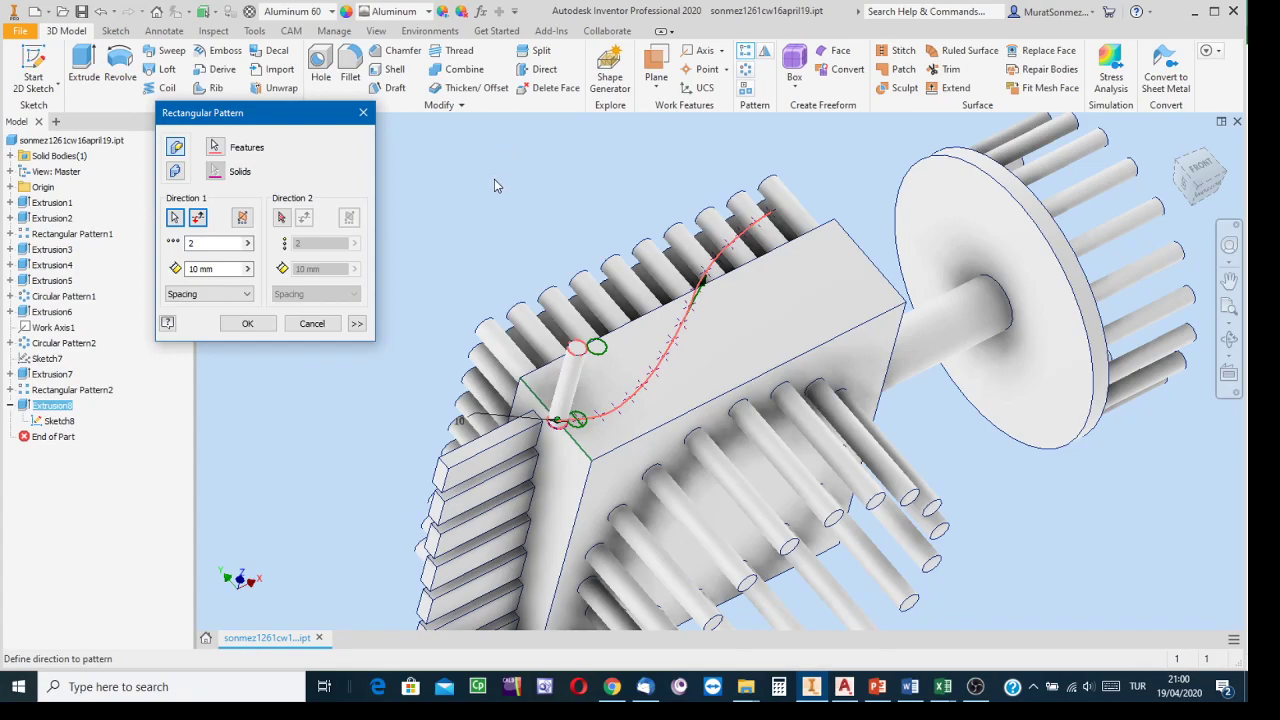
Set the pattern to 7 occurrences with 20 mm spacing along the spline and create it
double_click(222, 245)
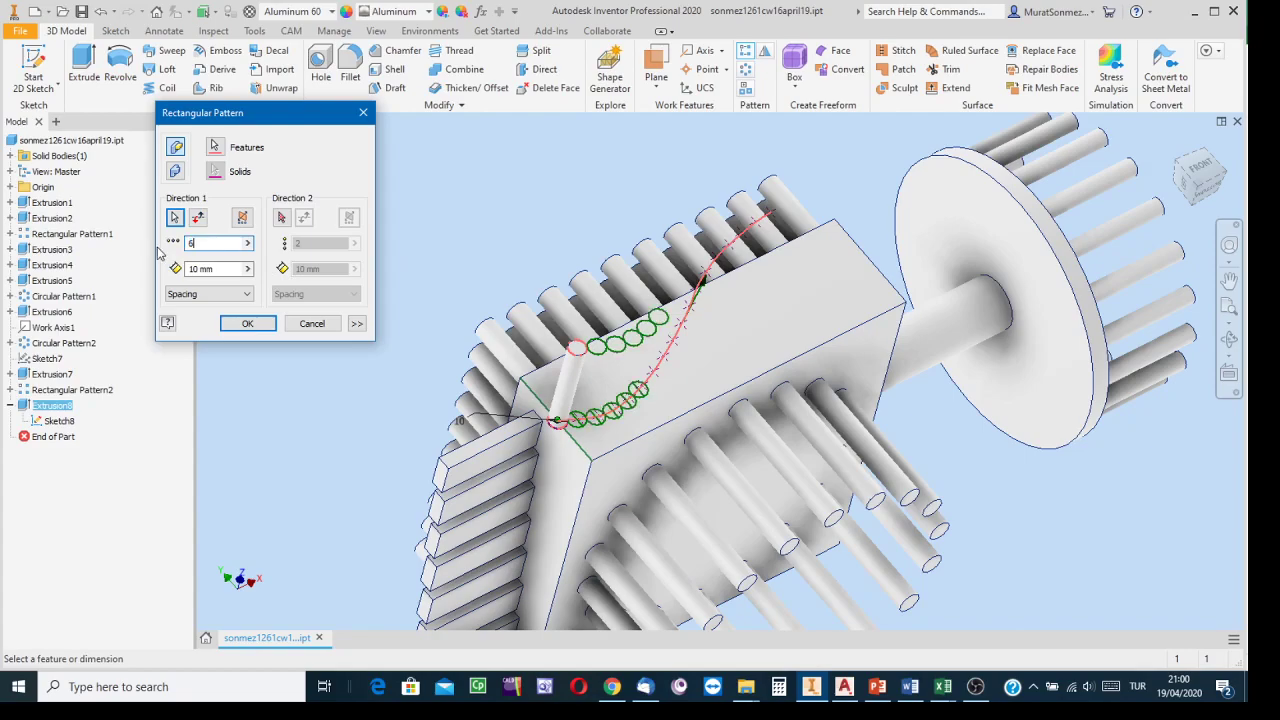
left_click(1198, 170)
scroll(631, 375, "down", 3)
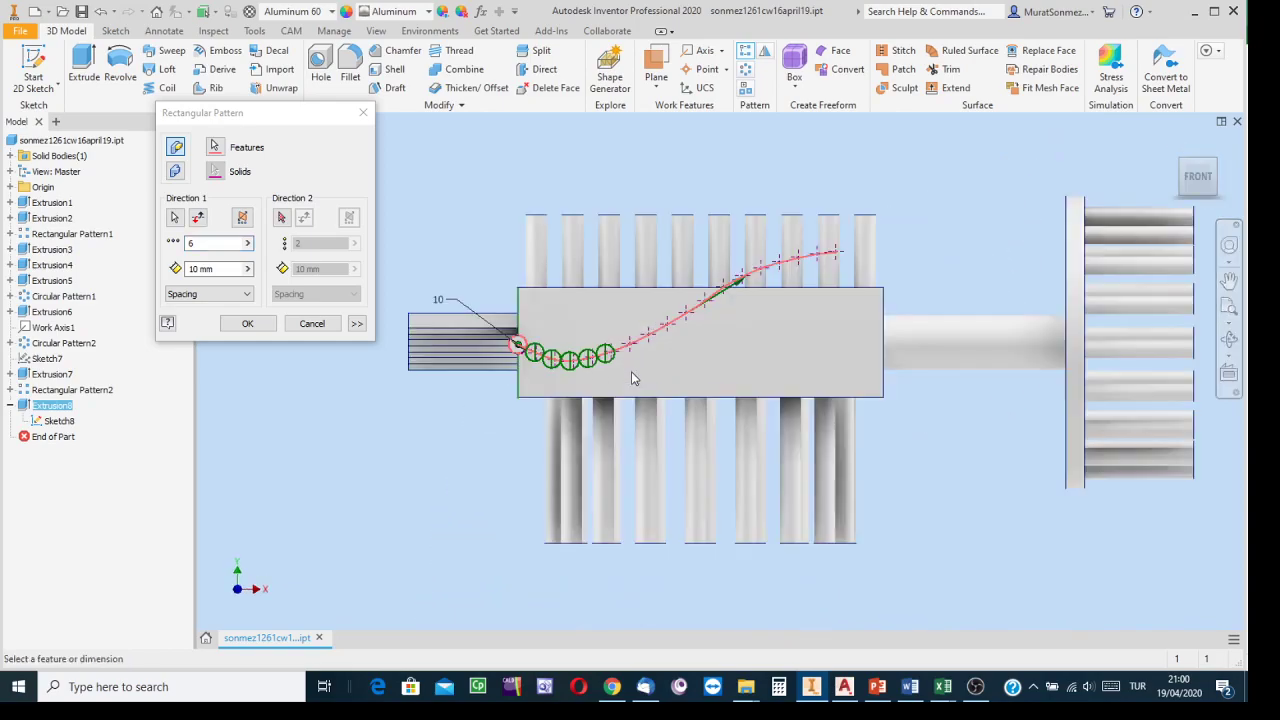
left_click(228, 271)
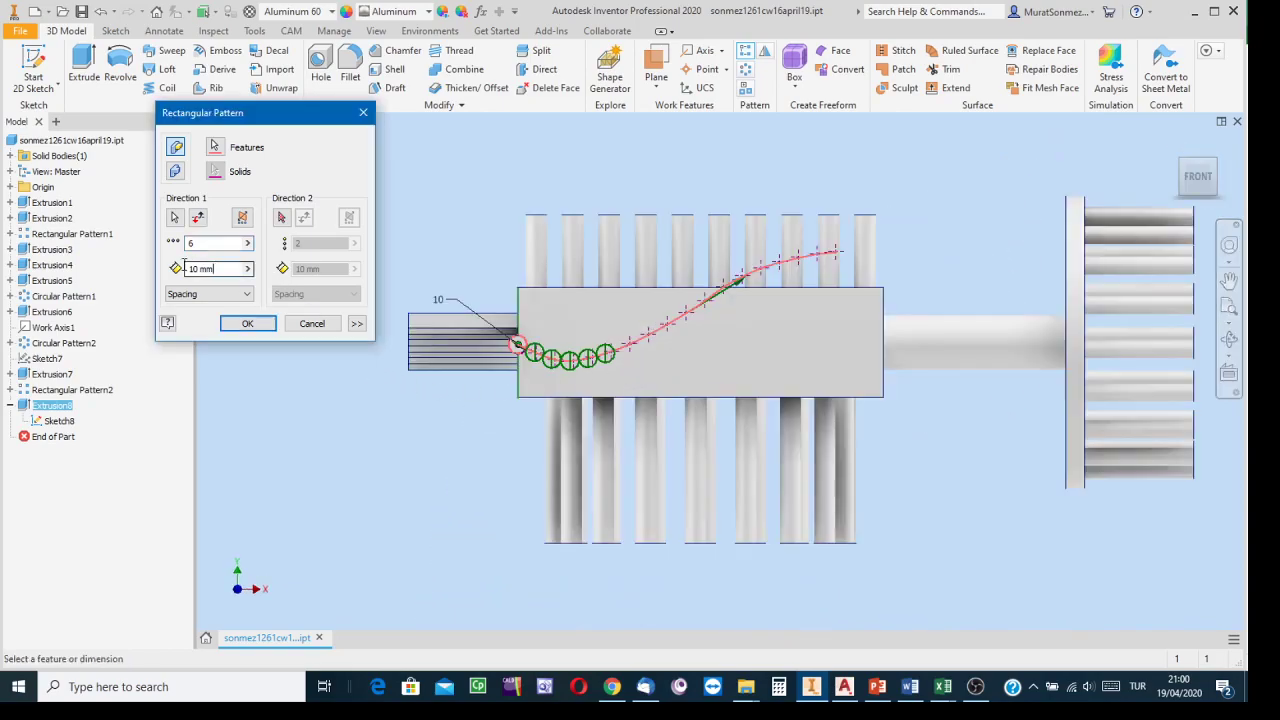
type("30")
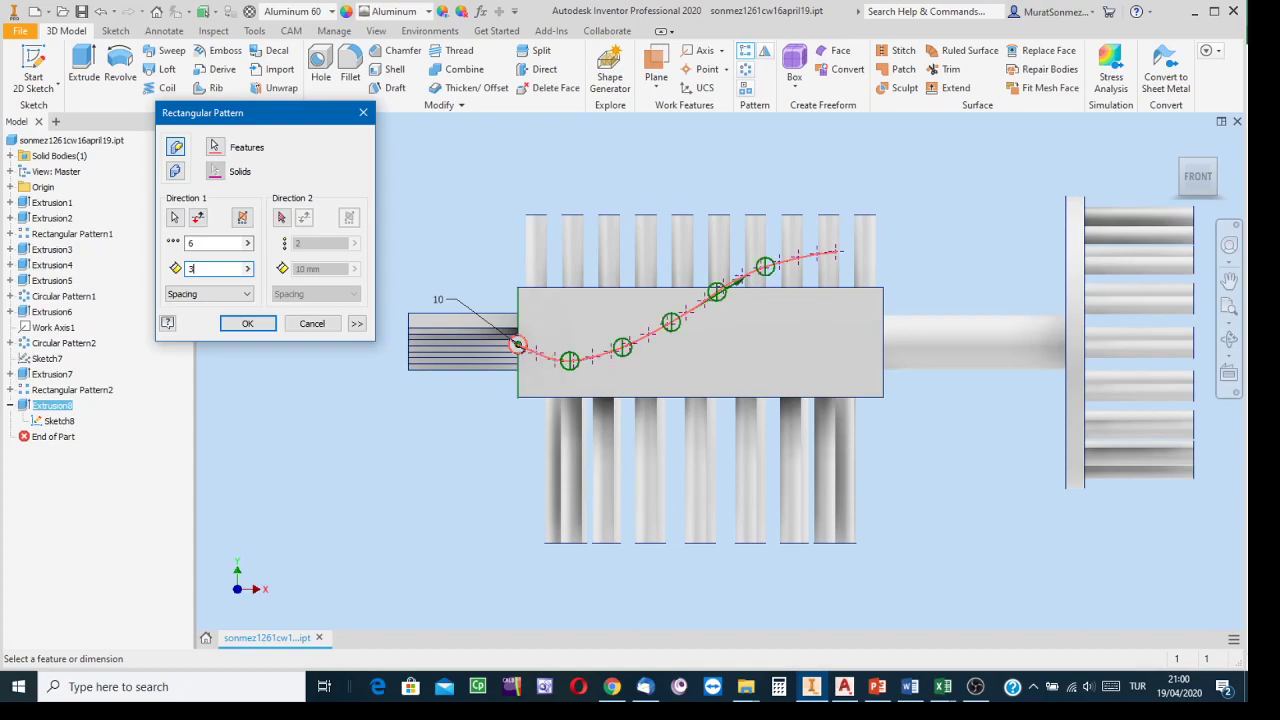
key("BackSpace")
type("20")
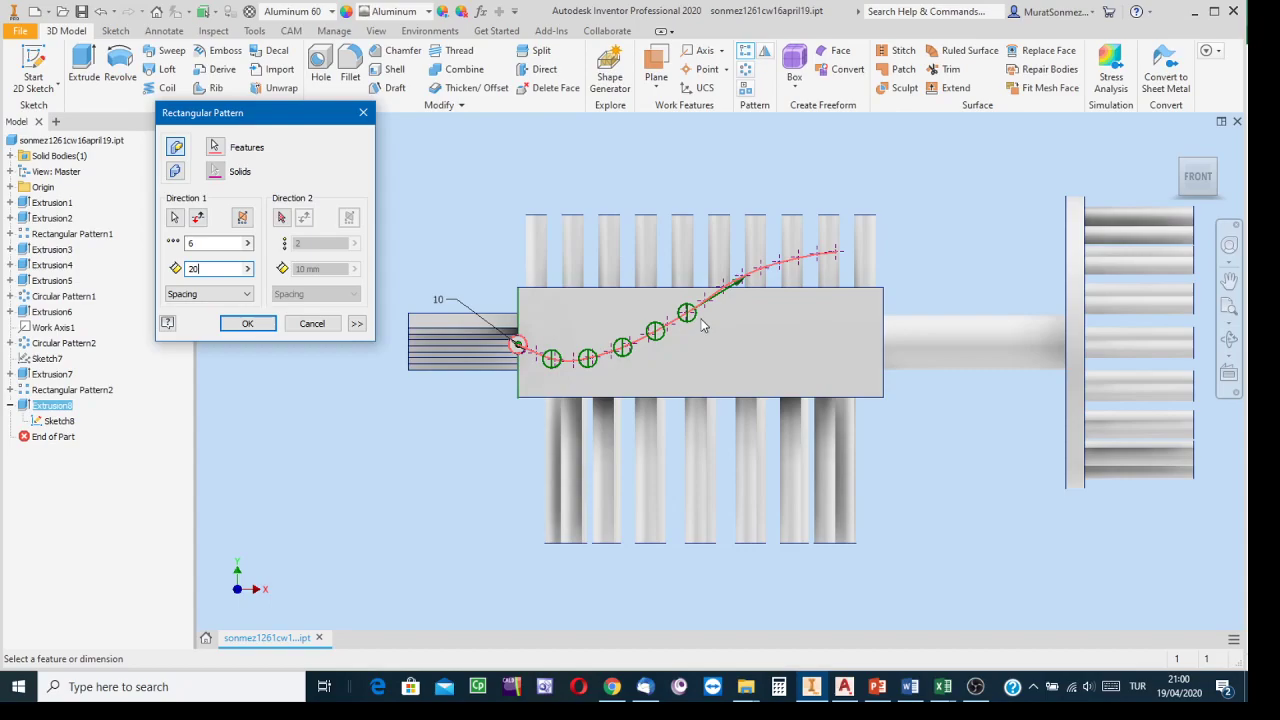
double_click(181, 243)
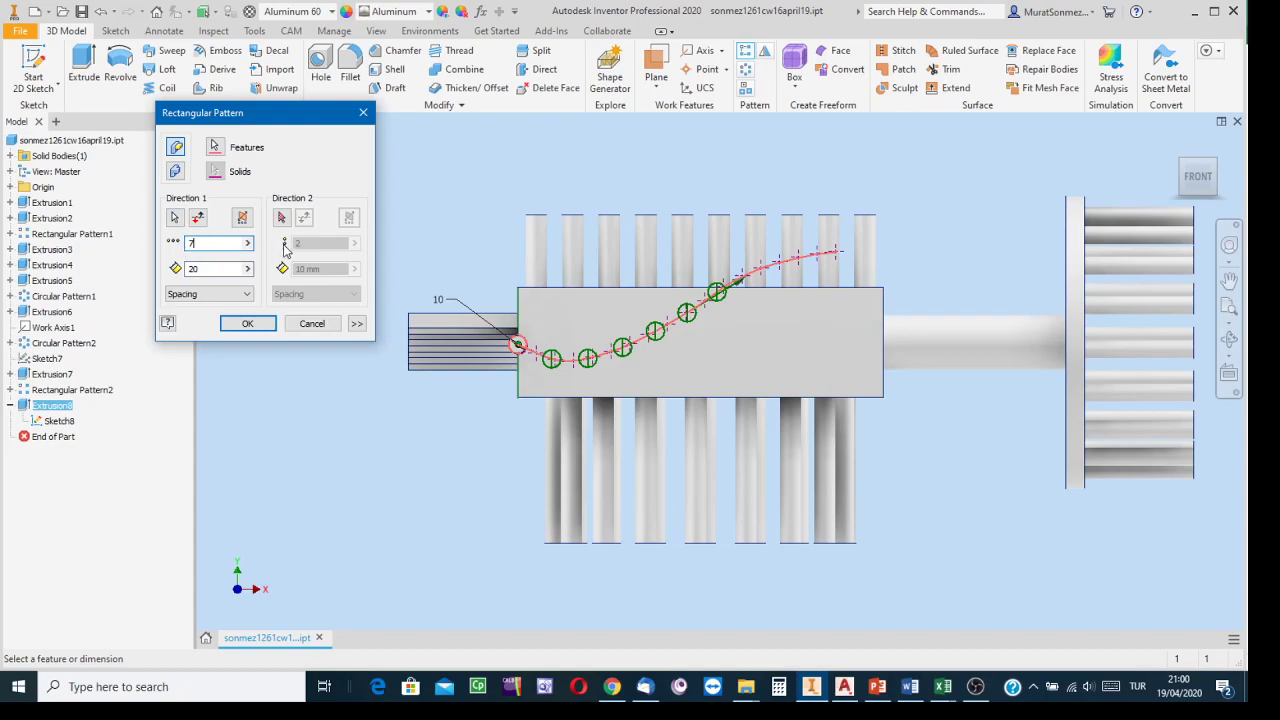
left_click(247, 324)
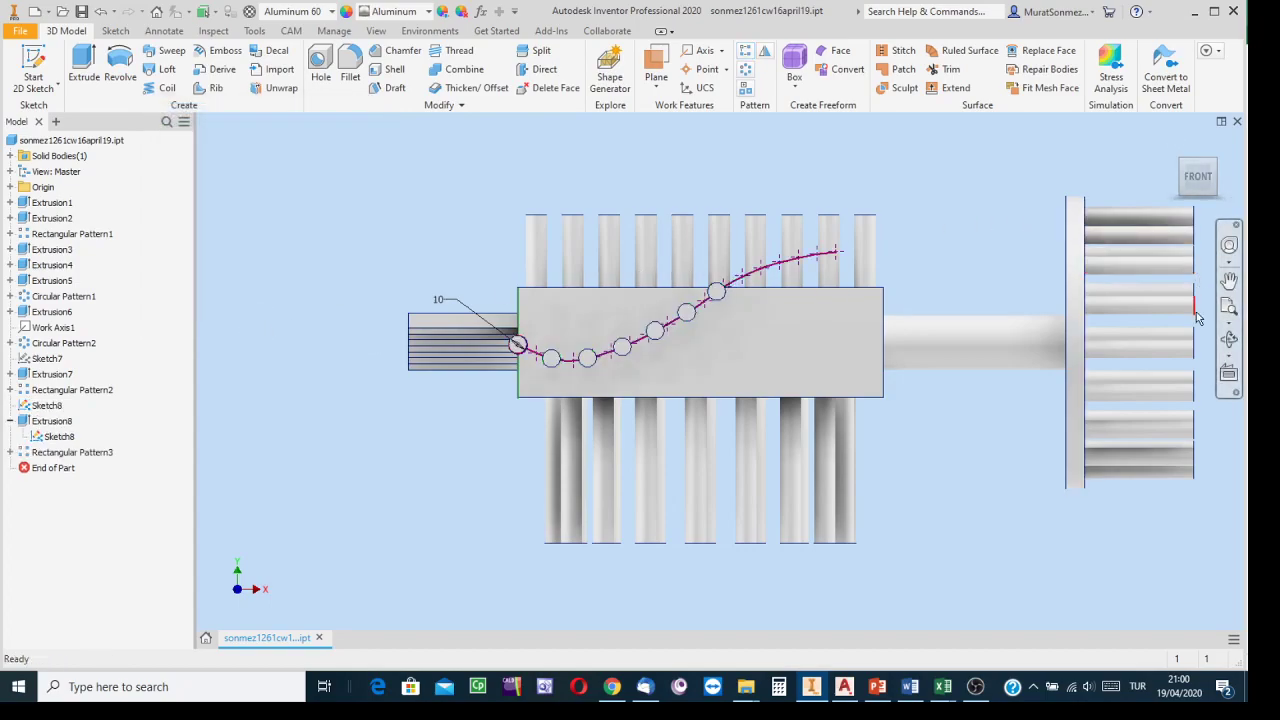
Hide the spline sketch so only the pins patterned on the front face are displayed
left_click(1229, 339)
left_click_drag(737, 380, 771, 314)
key("Escape")
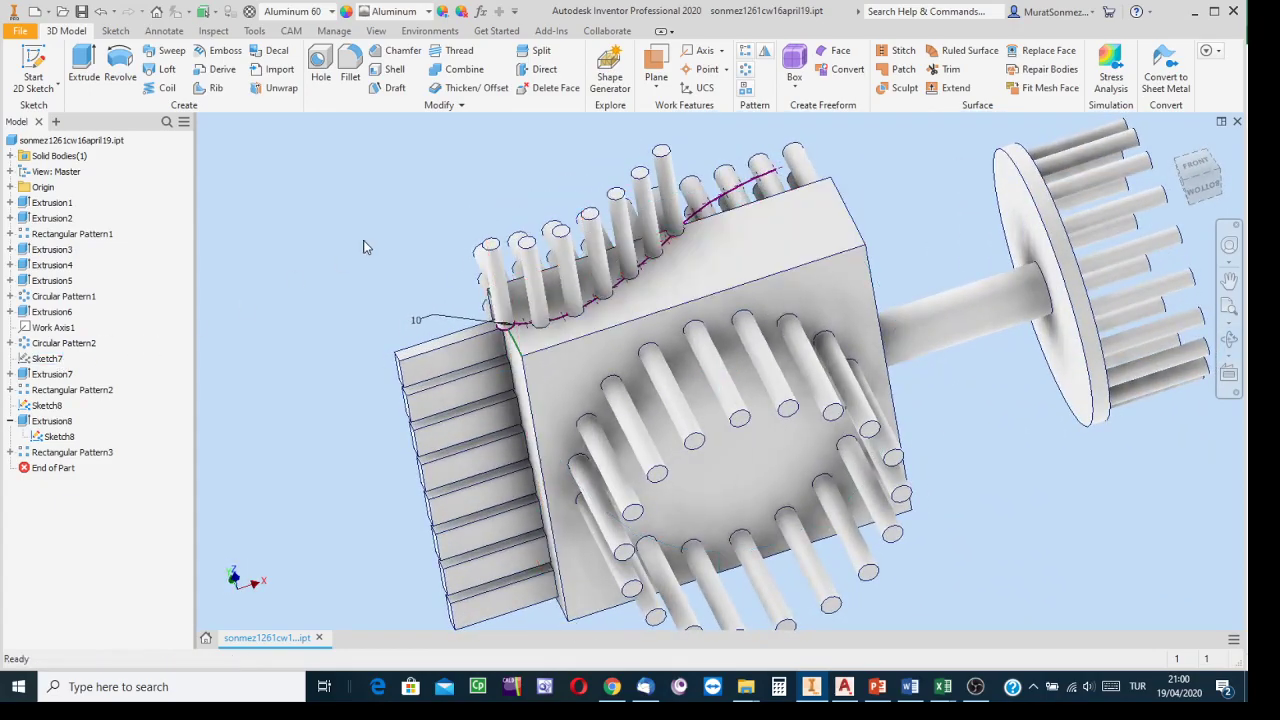
right_click(52, 440)
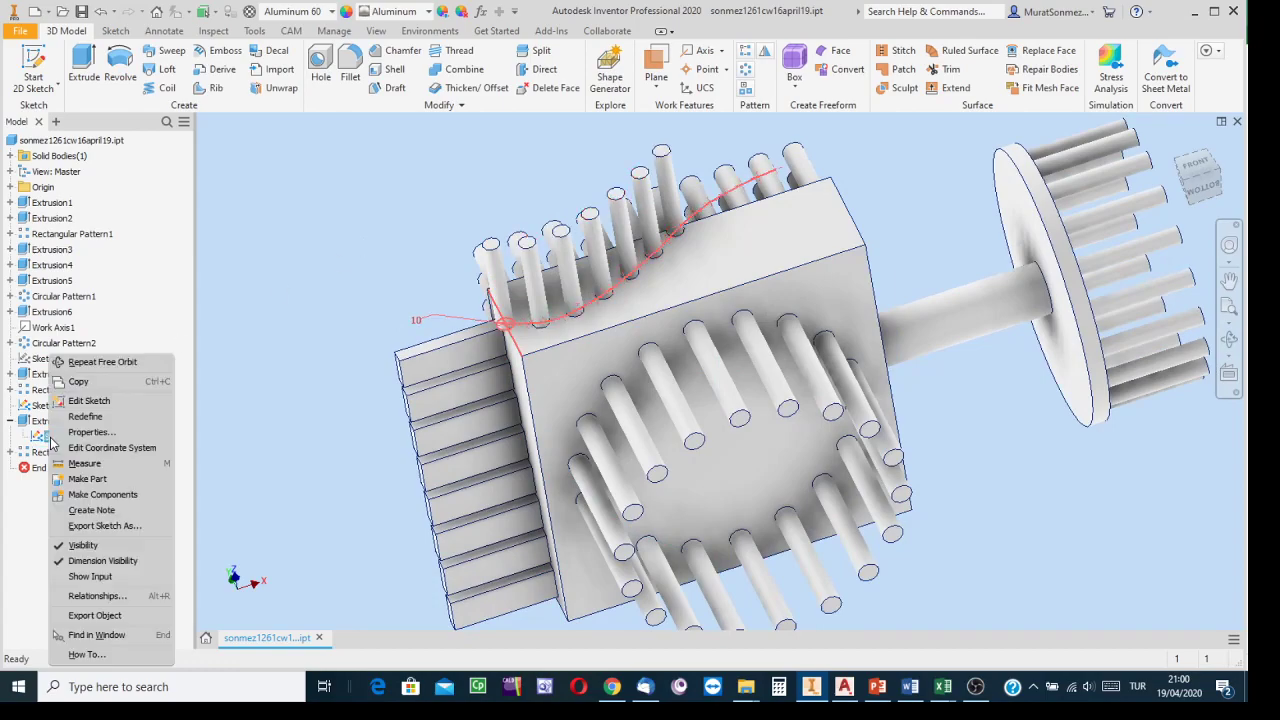
left_click(80, 545)
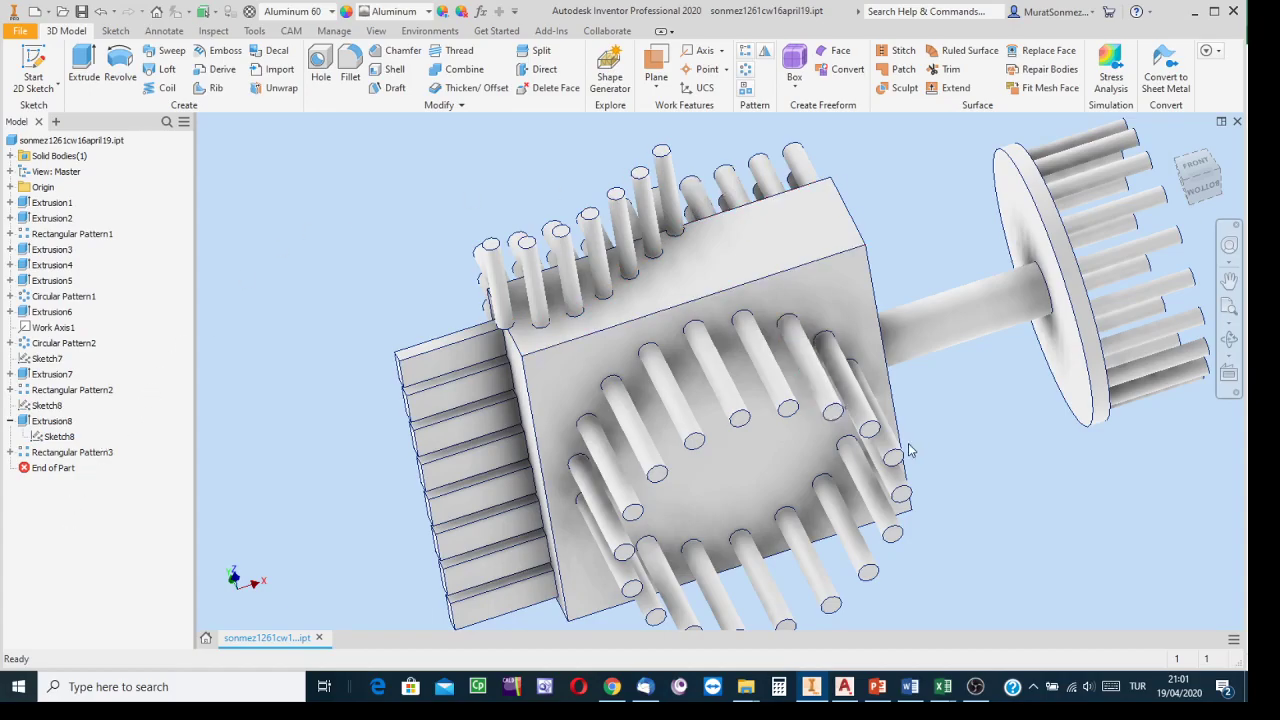
Save the part in the CW folder under a new file name, changing its ending to april20.ipt
middle_click_drag(996, 438, 917, 370)
left_click(1229, 339)
left_click_drag(737, 354, 785, 302)
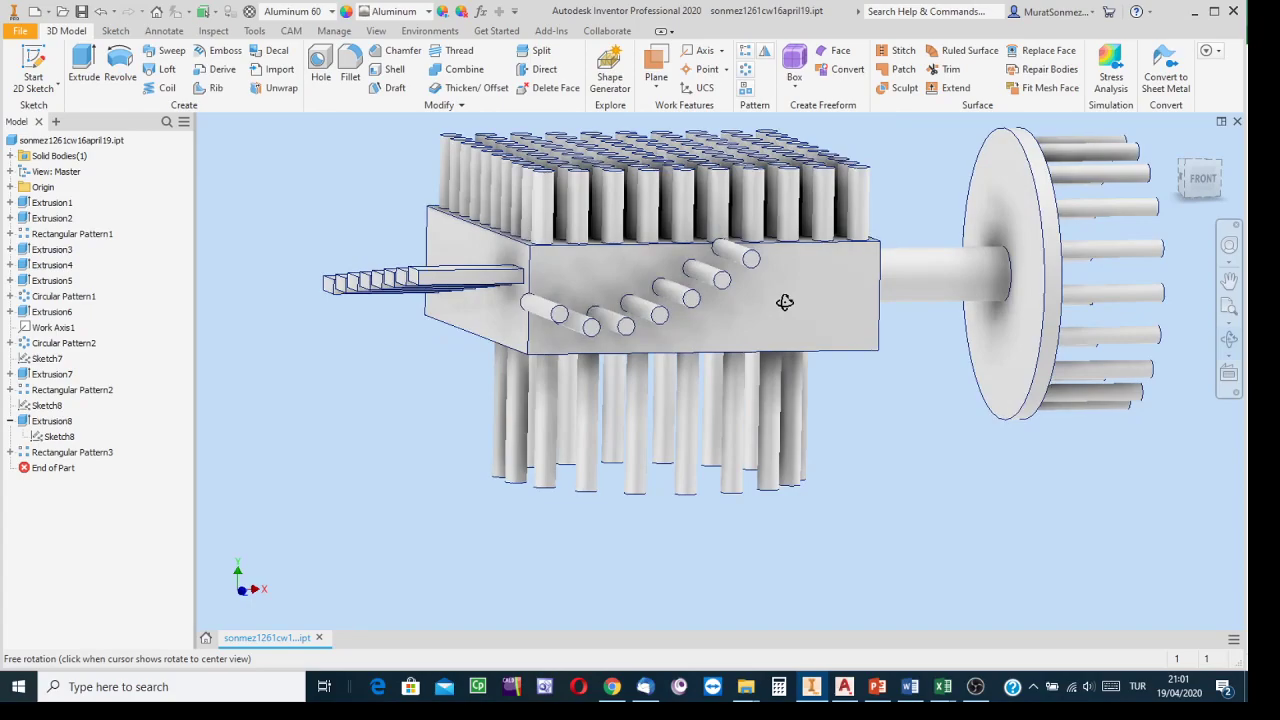
left_click_drag(797, 307, 735, 382)
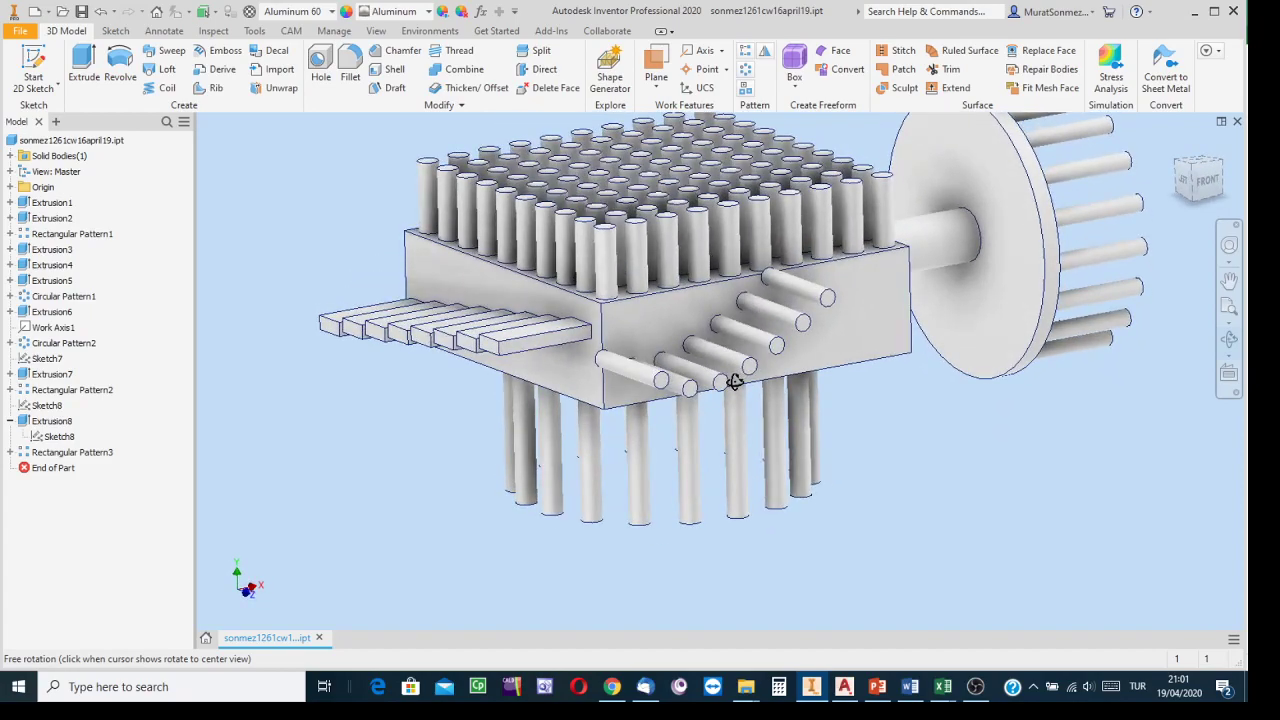
key("Escape")
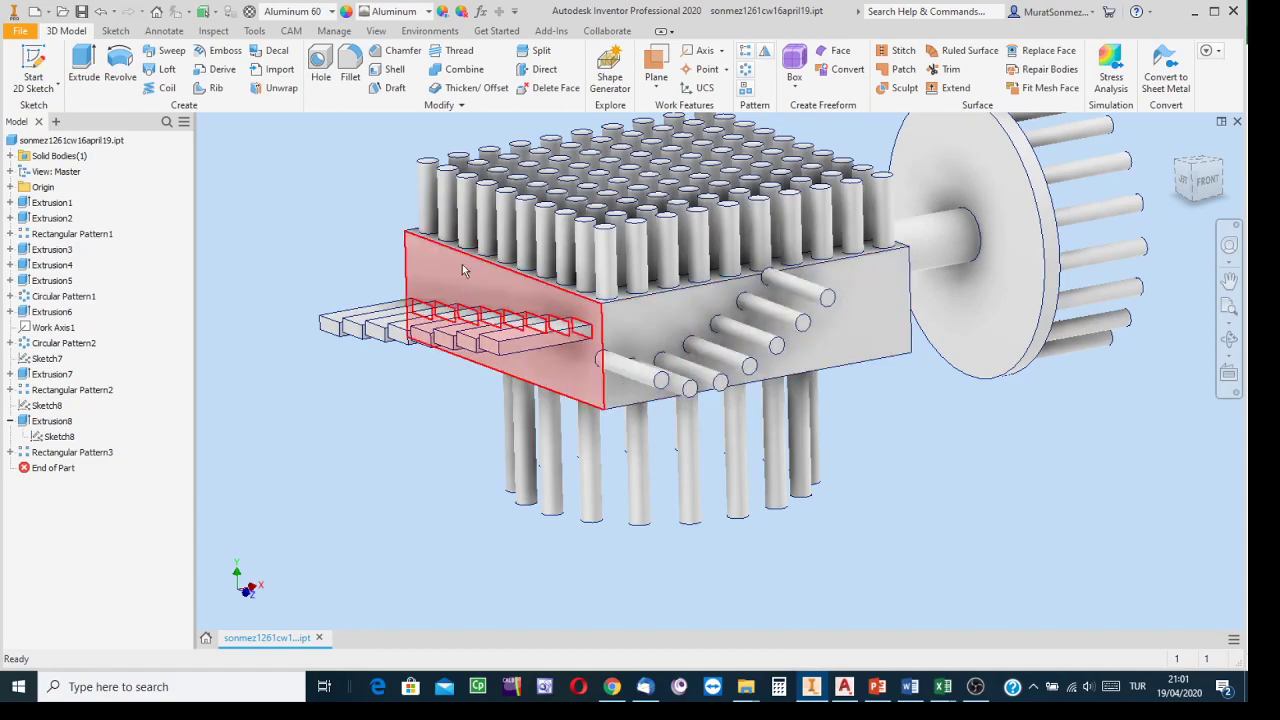
middle_click_drag(343, 237, 368, 314)
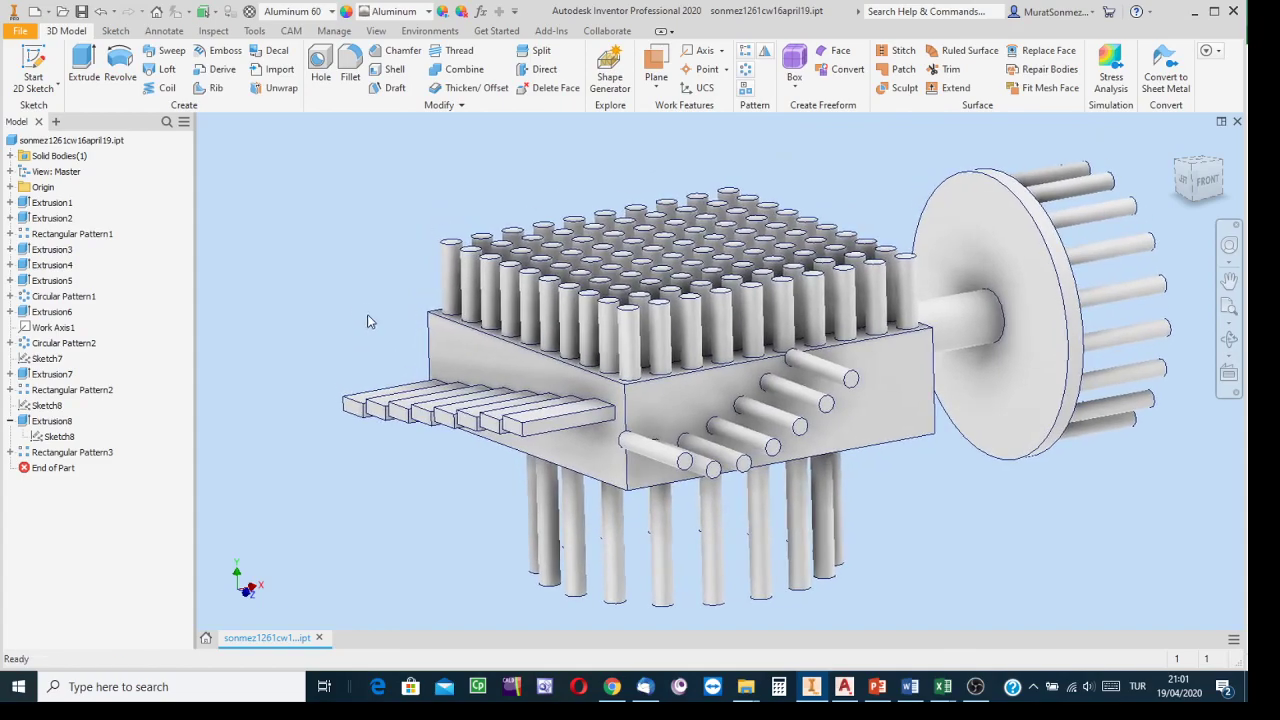
left_click(25, 32)
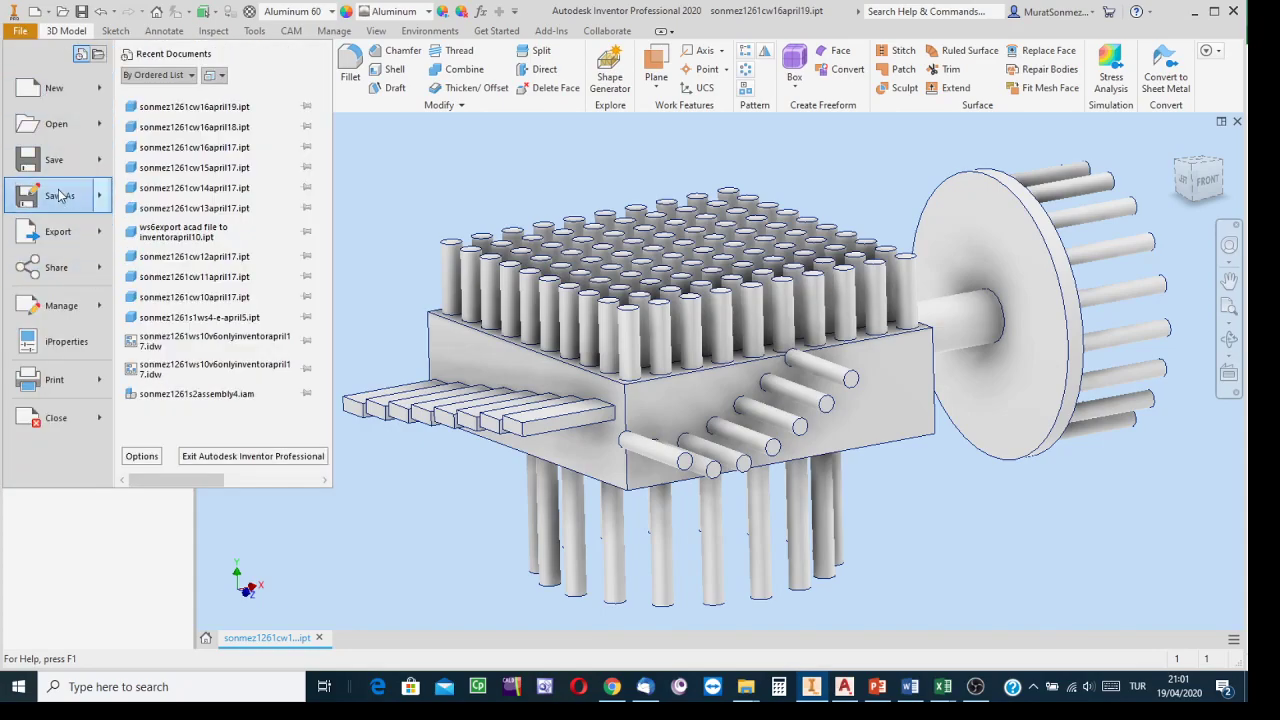
key("Escape")
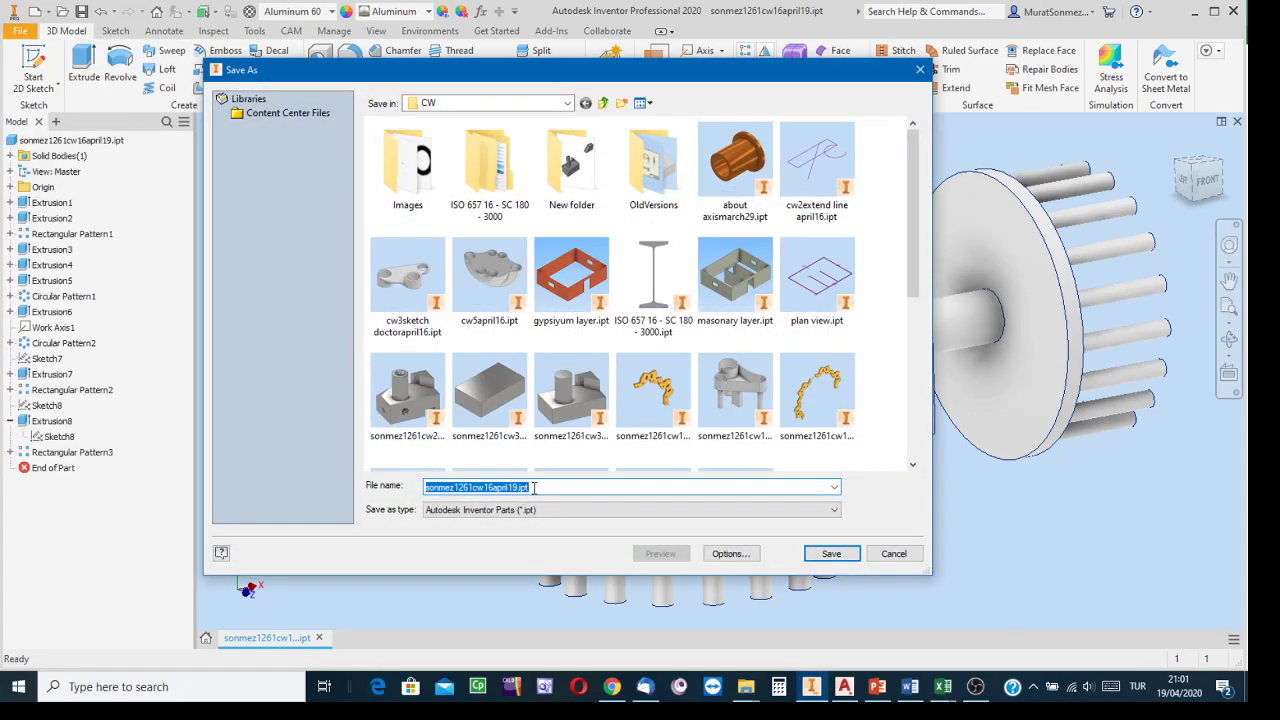
left_click(511, 486)
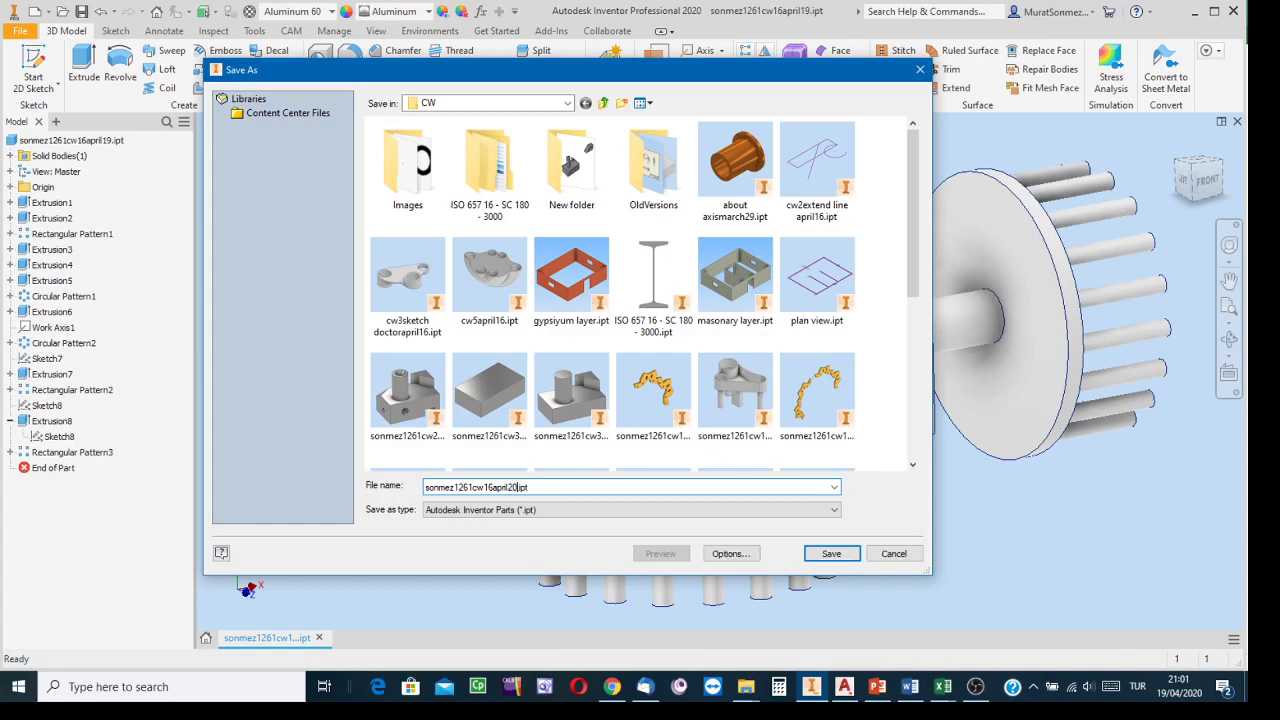
left_click(823, 558)
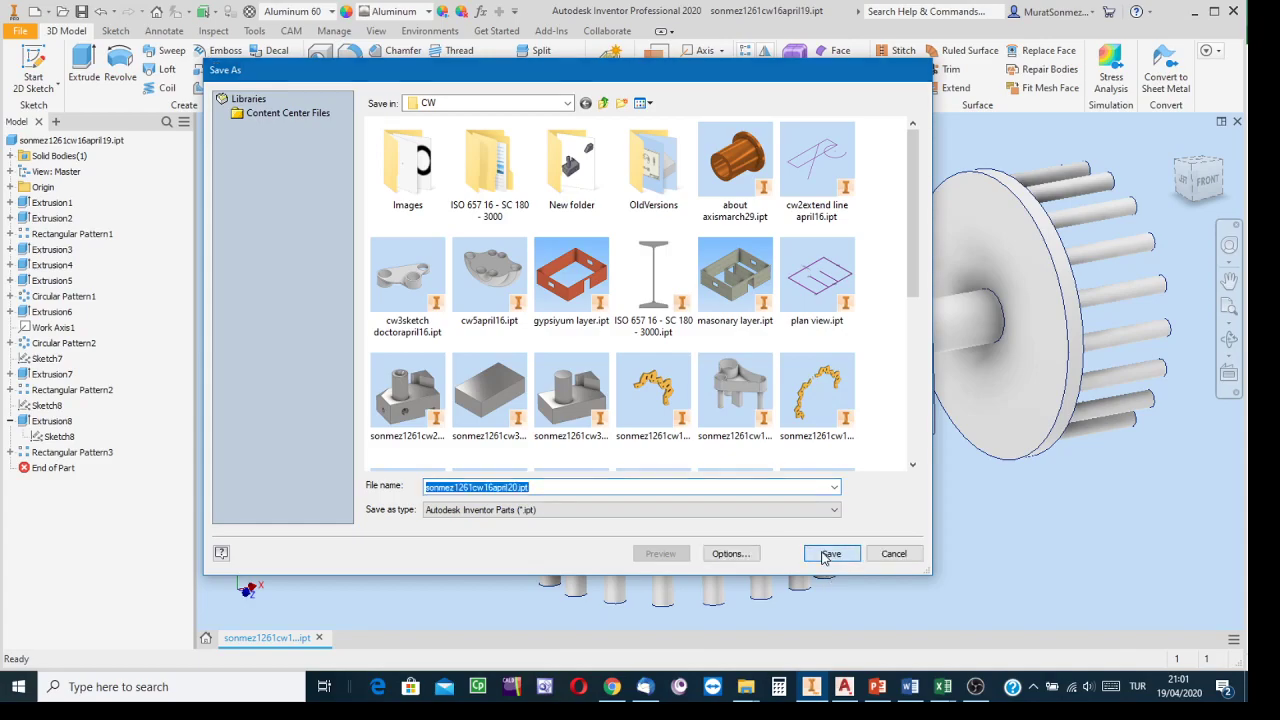
left_click(975, 686)
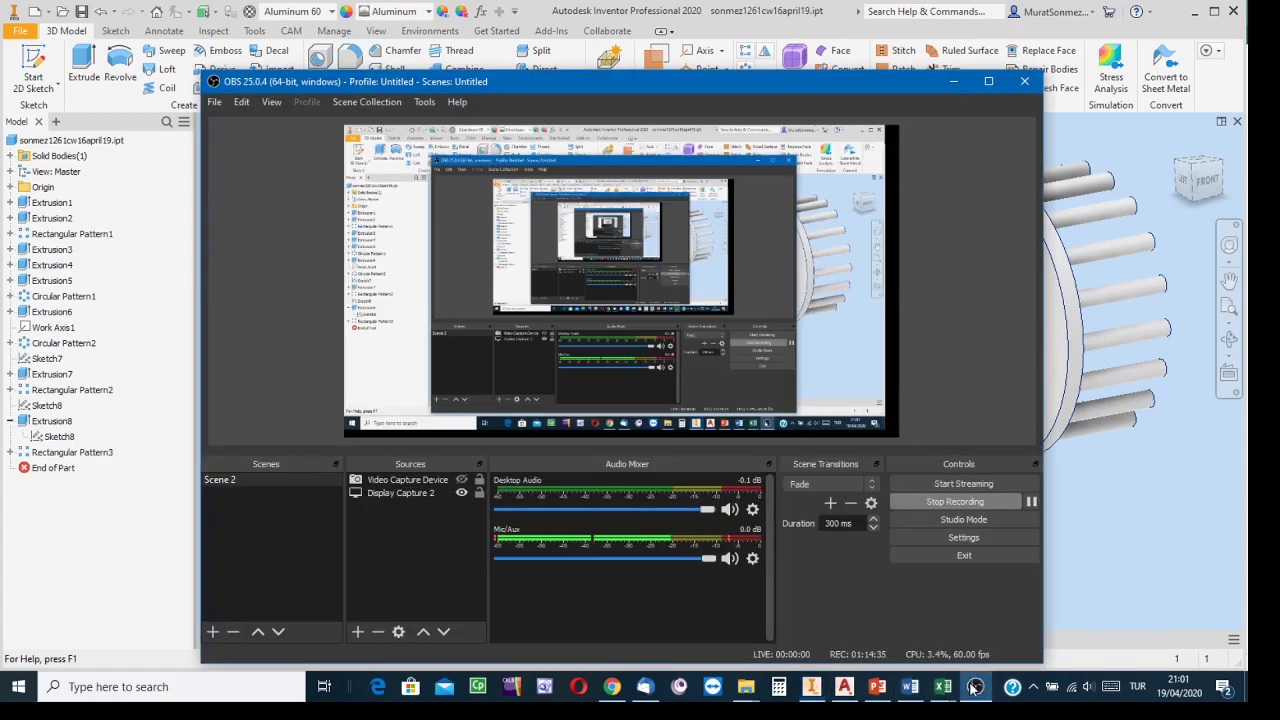
left_click(462, 480)
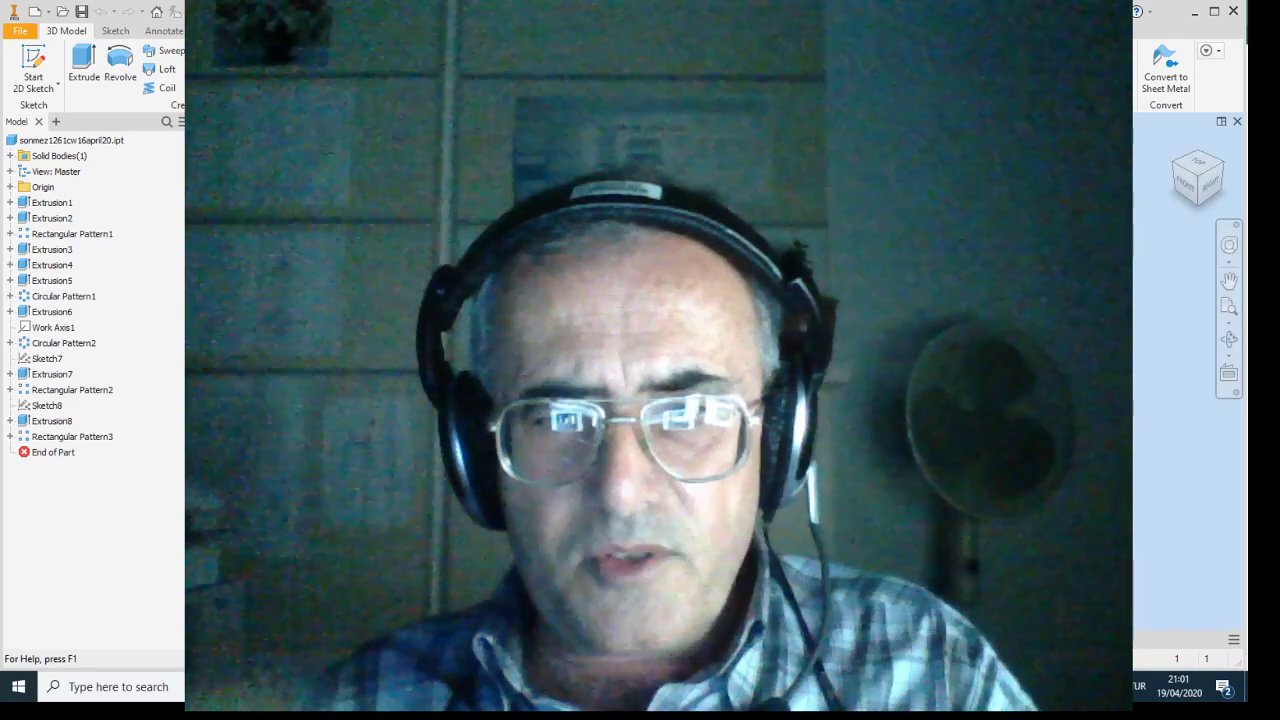
left_click(462, 492)
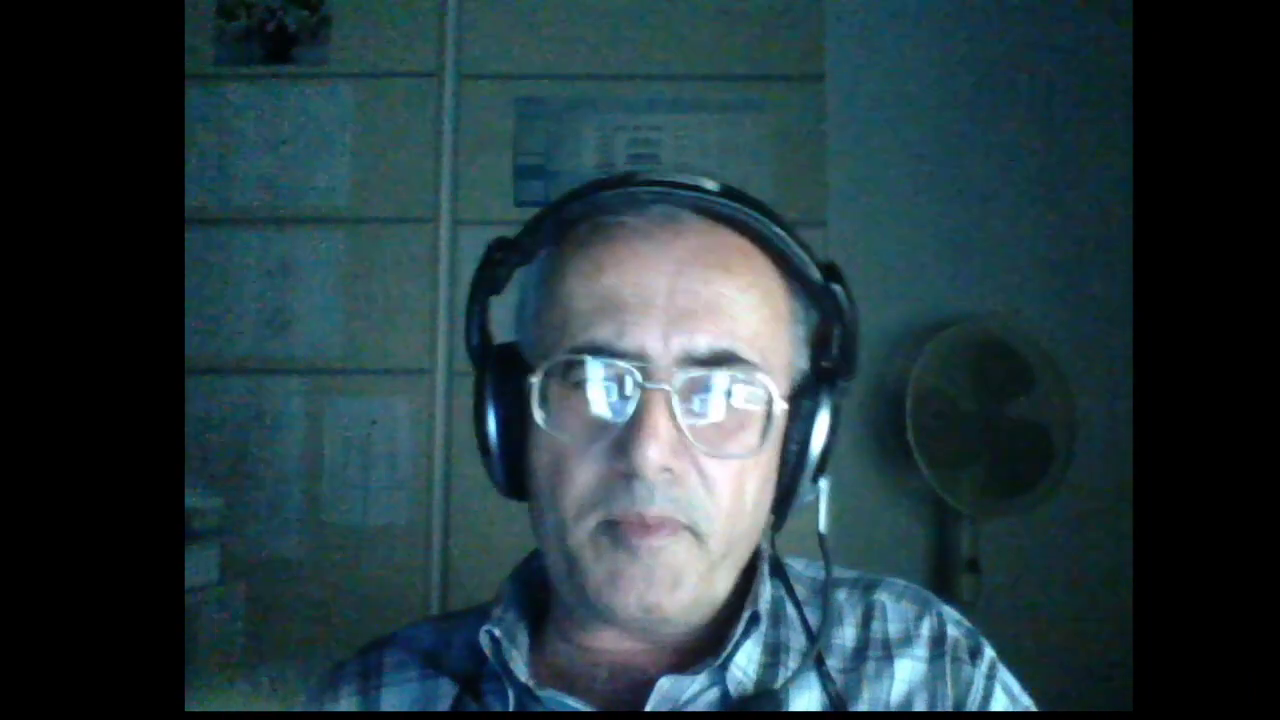